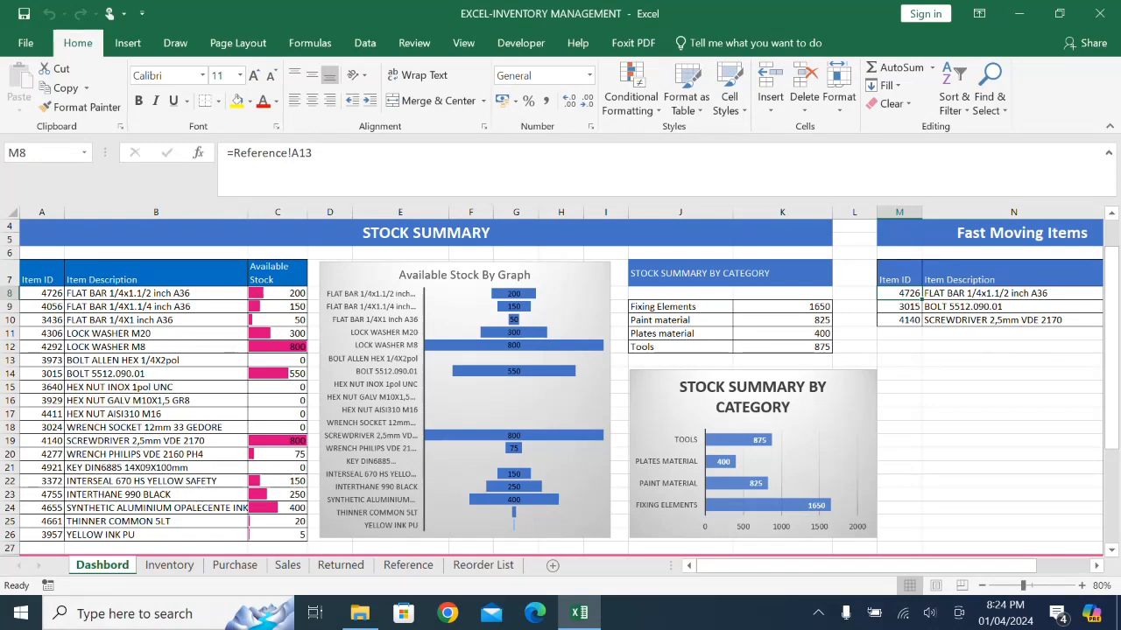
- Review the Purchase, Sales, Inventory and Returned sheets through the dashboard's navigation links, returning to the dashboard after each one
{"action": "scroll", "coordinate": [561, 388], "scroll_direction": "up", "scroll_amount": 1}
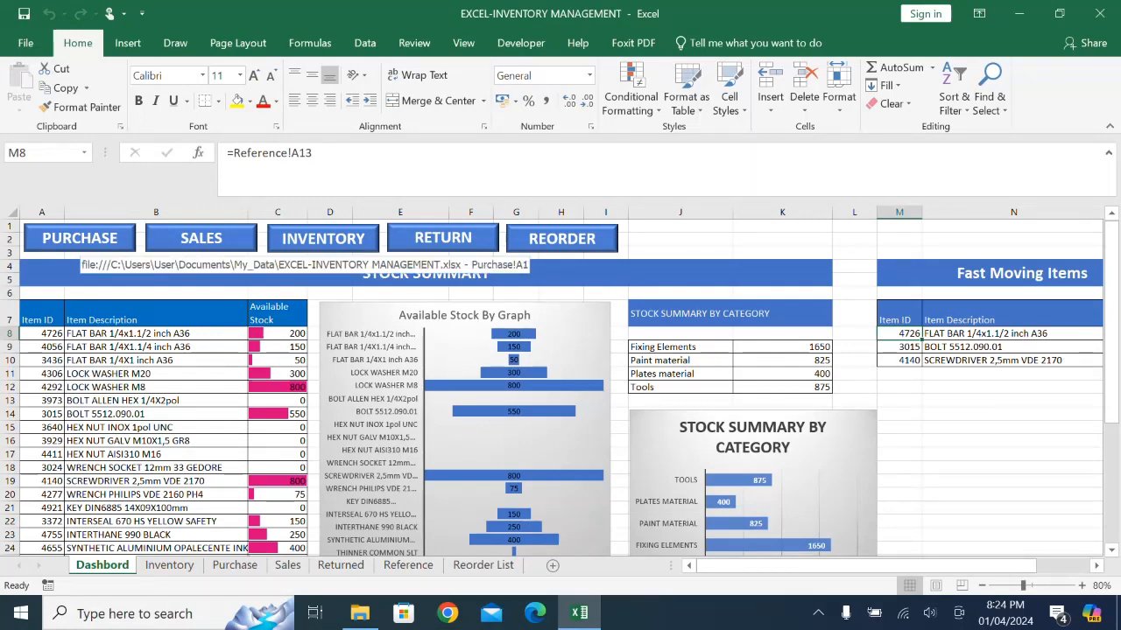
{"action": "left_click", "coordinate": [80, 238]}
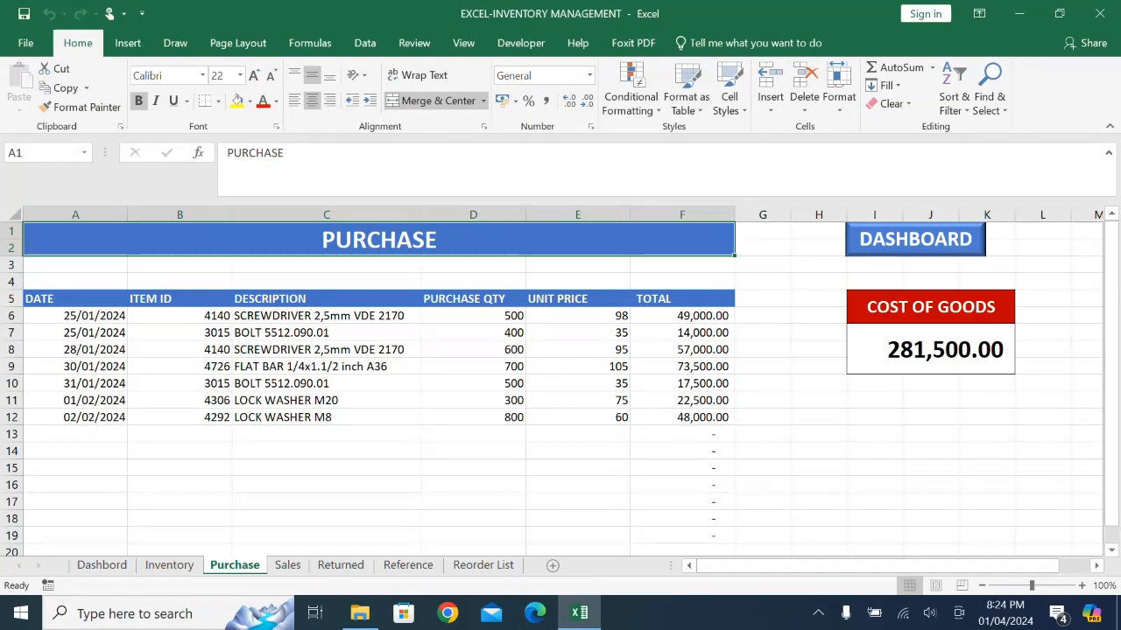
{"action": "left_click", "coordinate": [916, 239]}
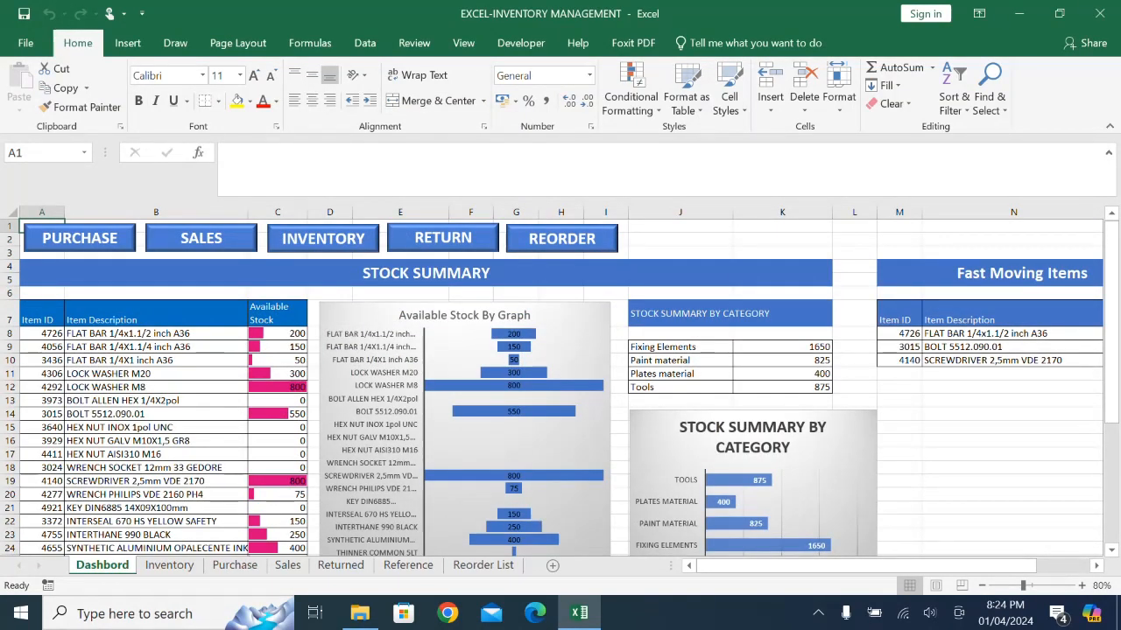
{"action": "left_click", "coordinate": [202, 238]}
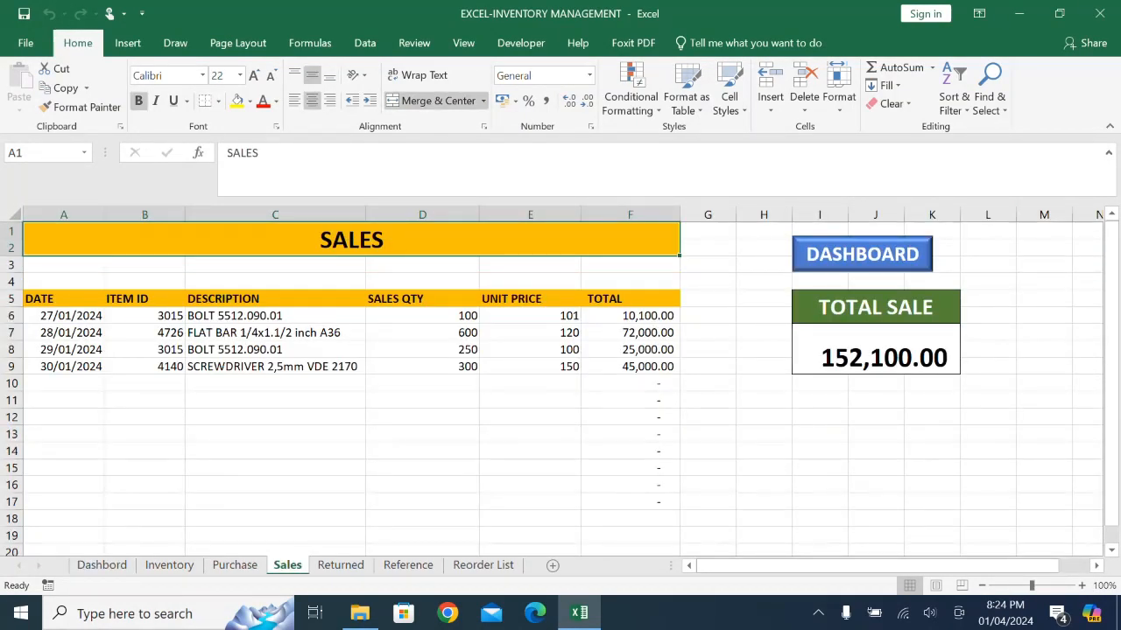
{"action": "left_click", "coordinate": [863, 254]}
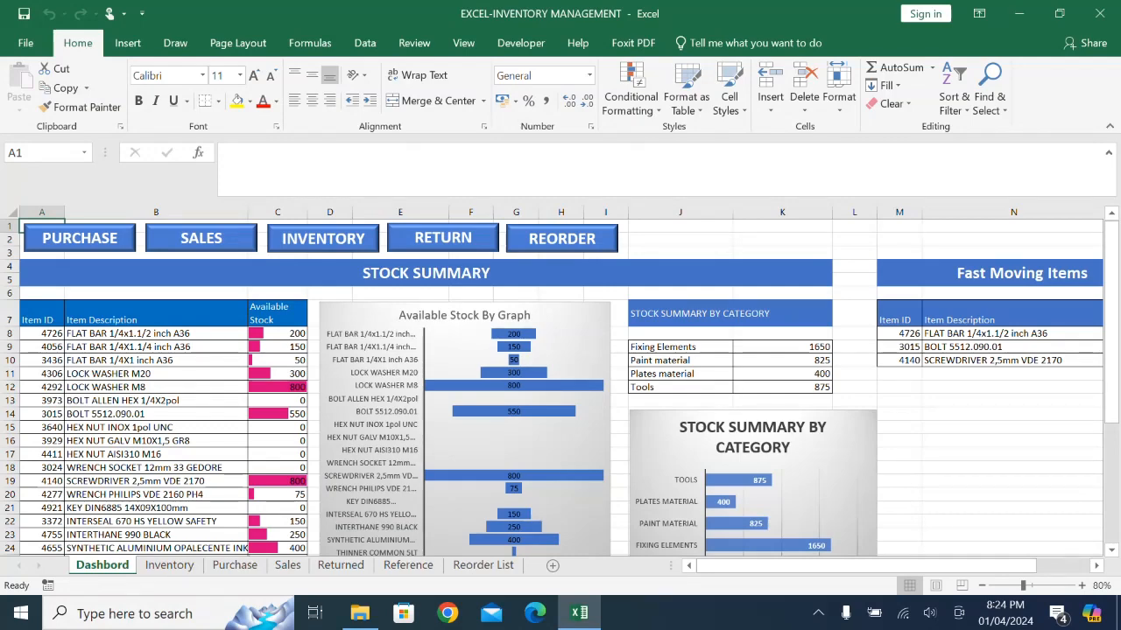
{"action": "left_click", "coordinate": [323, 239]}
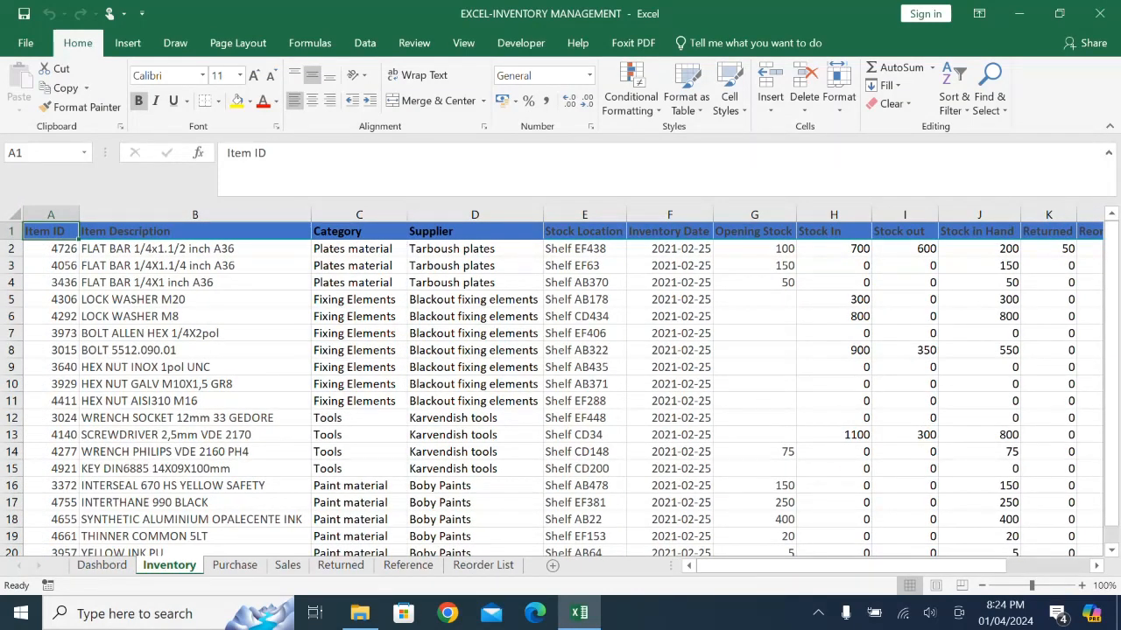
{"action": "left_click_drag", "start_coordinate": [829, 567], "coordinate": [916, 567]}
{"action": "left_click", "coordinate": [906, 240]}
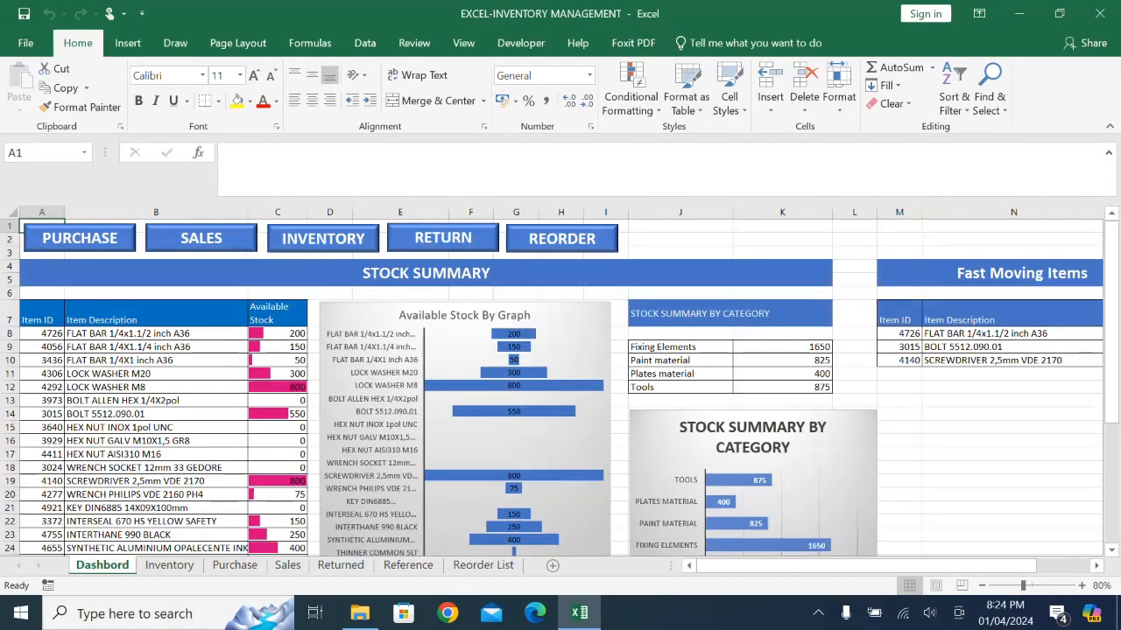
{"action": "left_click", "coordinate": [443, 238]}
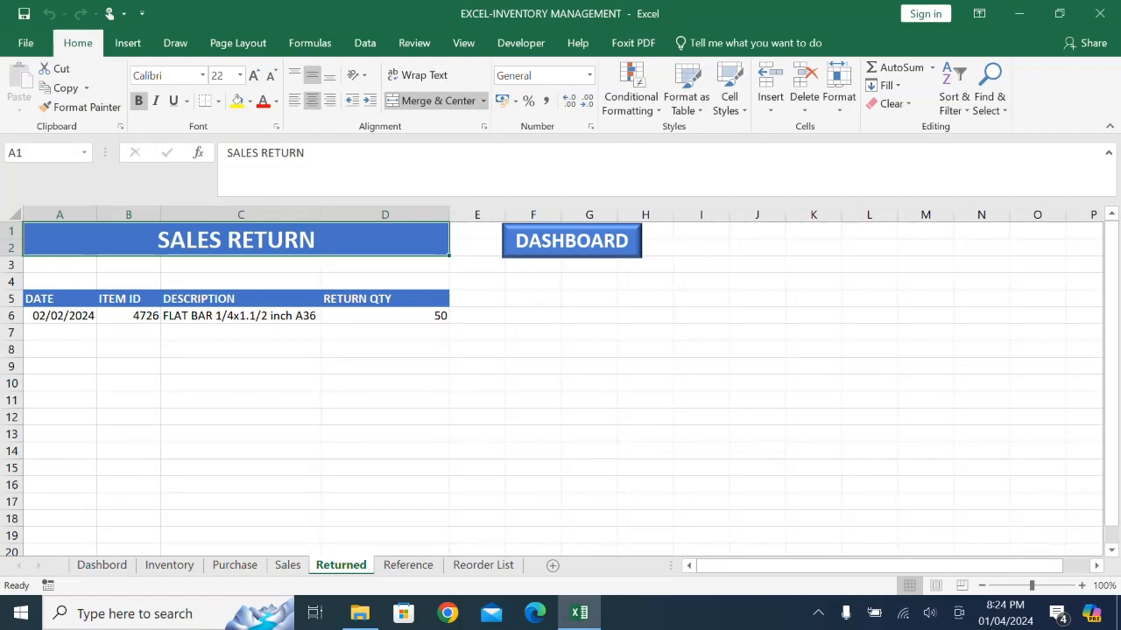
{"action": "left_click", "coordinate": [567, 245]}
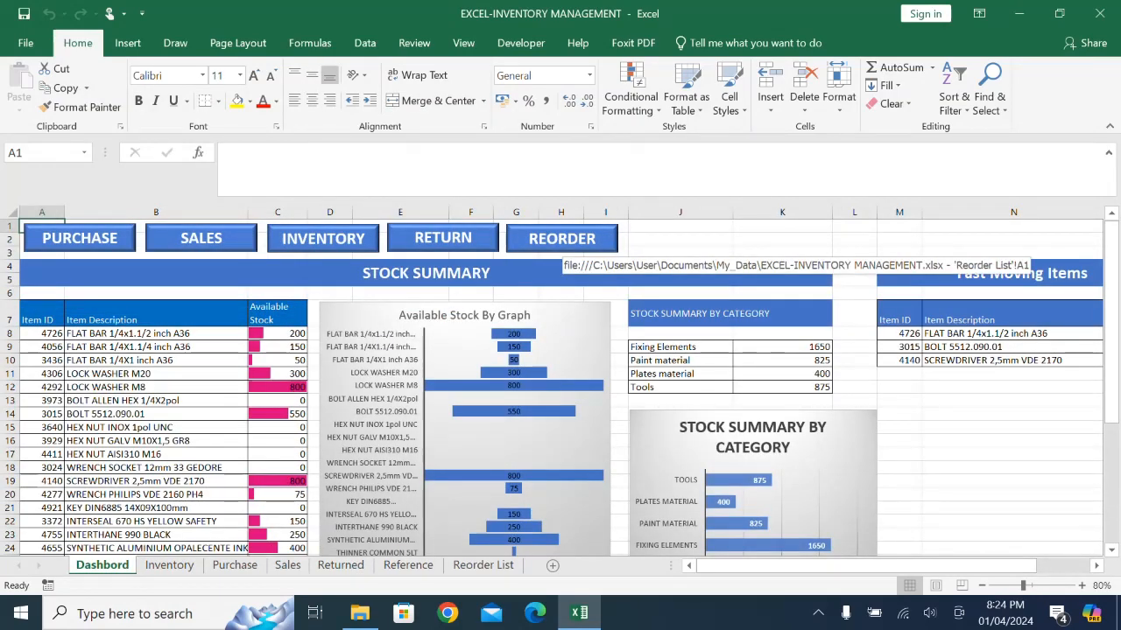
- Reapply the existing filter on the Reorder List sheet so its Reorder Alert rows are refreshed
{"action": "left_click", "coordinate": [561, 245]}
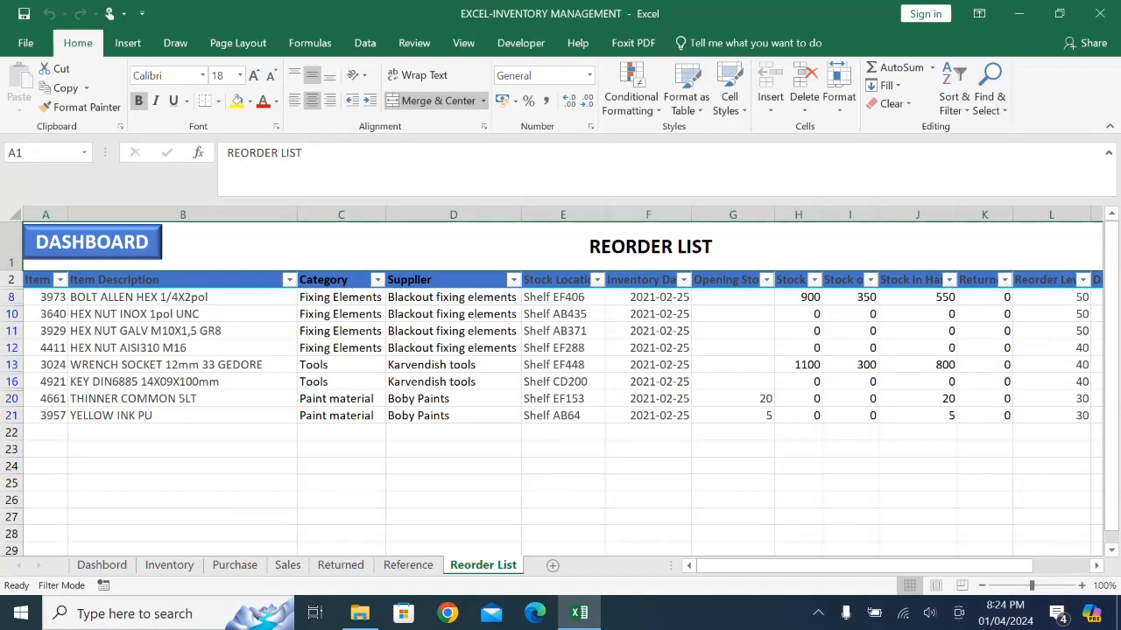
{"action": "left_click_drag", "start_coordinate": [864, 567], "coordinate": [917, 567]}
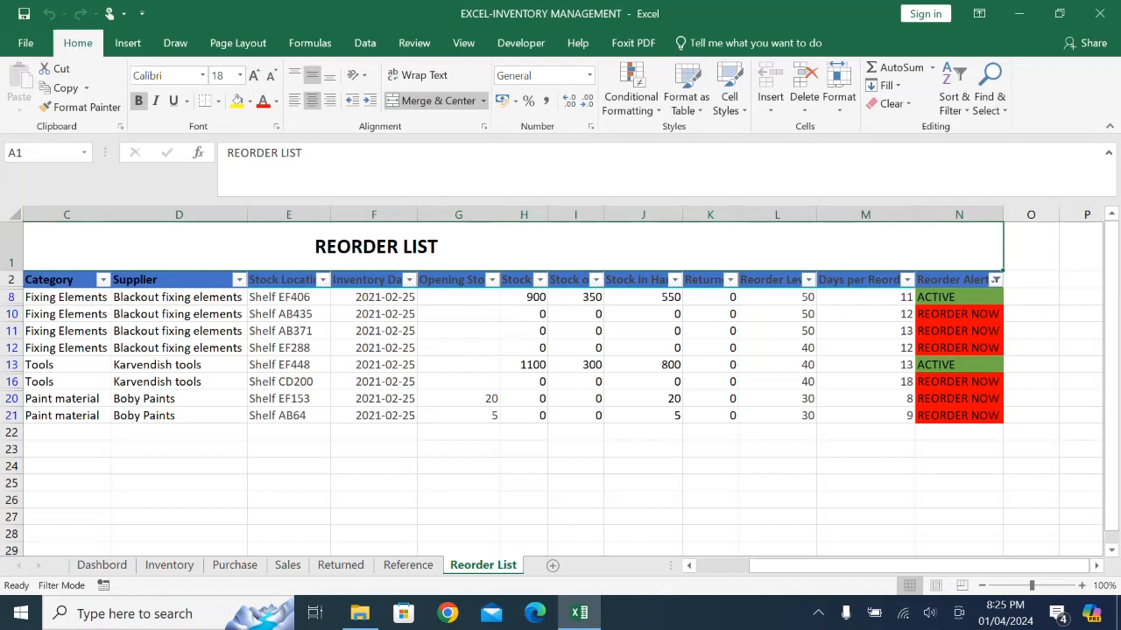
{"action": "left_click", "coordinate": [954, 91]}
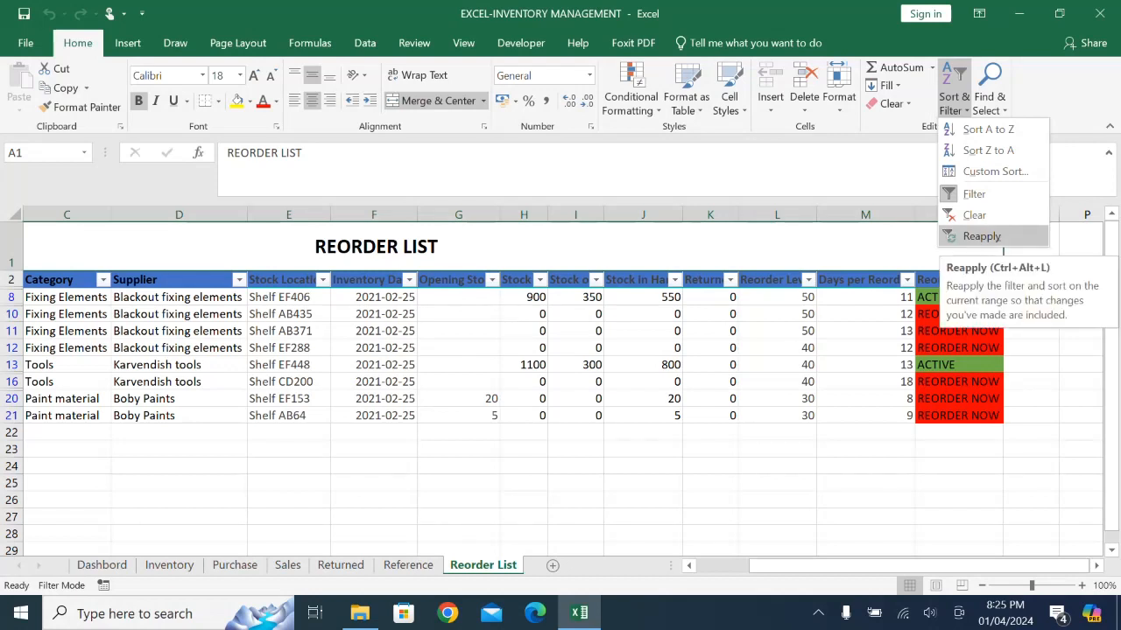
{"action": "left_click", "coordinate": [981, 237]}
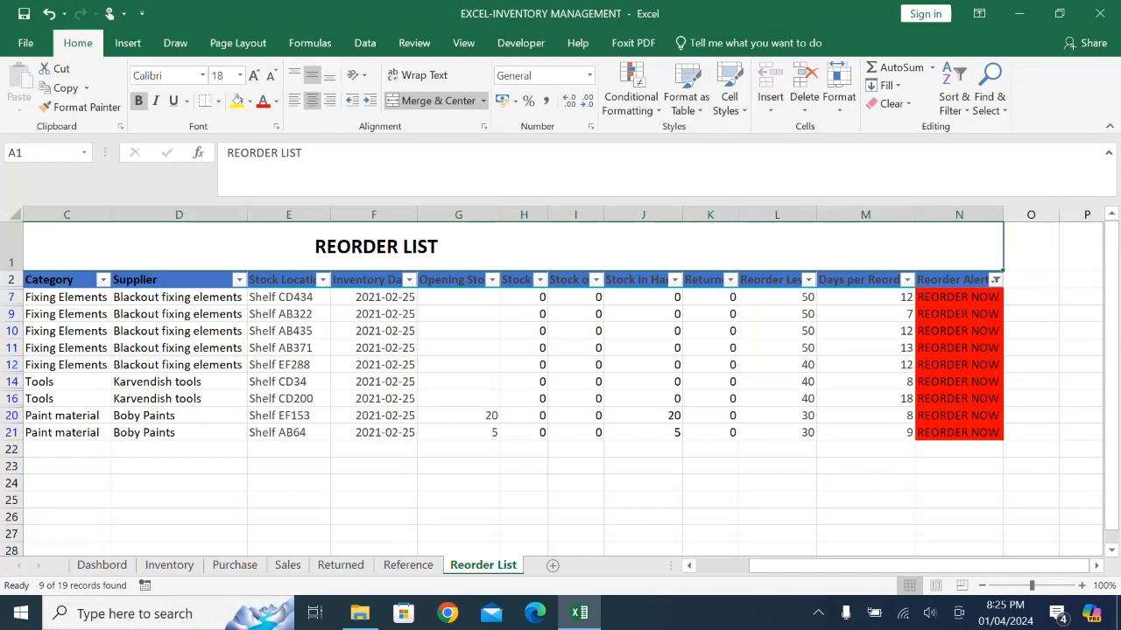
{"action": "mouse_move", "coordinate": [788, 567]}
{"action": "left_mouse_down"}
{"action": "mouse_move", "coordinate": [774, 566]}
{"action": "mouse_move", "coordinate": [823, 567]}
{"action": "mouse_move", "coordinate": [770, 566]}
{"action": "left_mouse_up"}
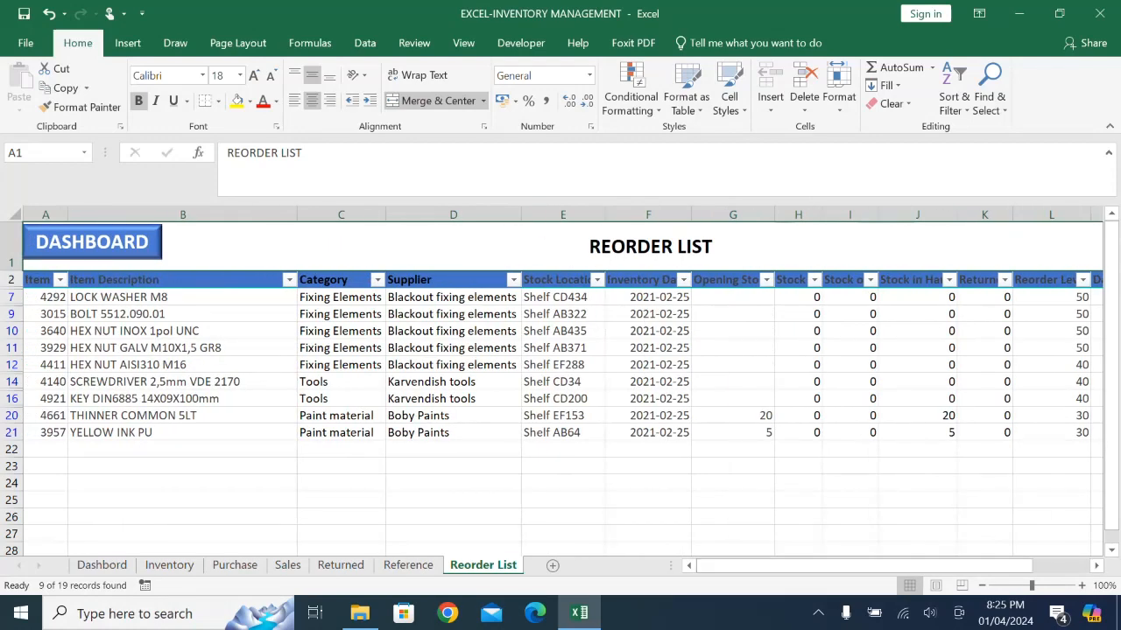
- Insert a new worksheet in front of the Dashbord sheet and rename it DASHBOARD-1
{"action": "left_click", "coordinate": [102, 565]}
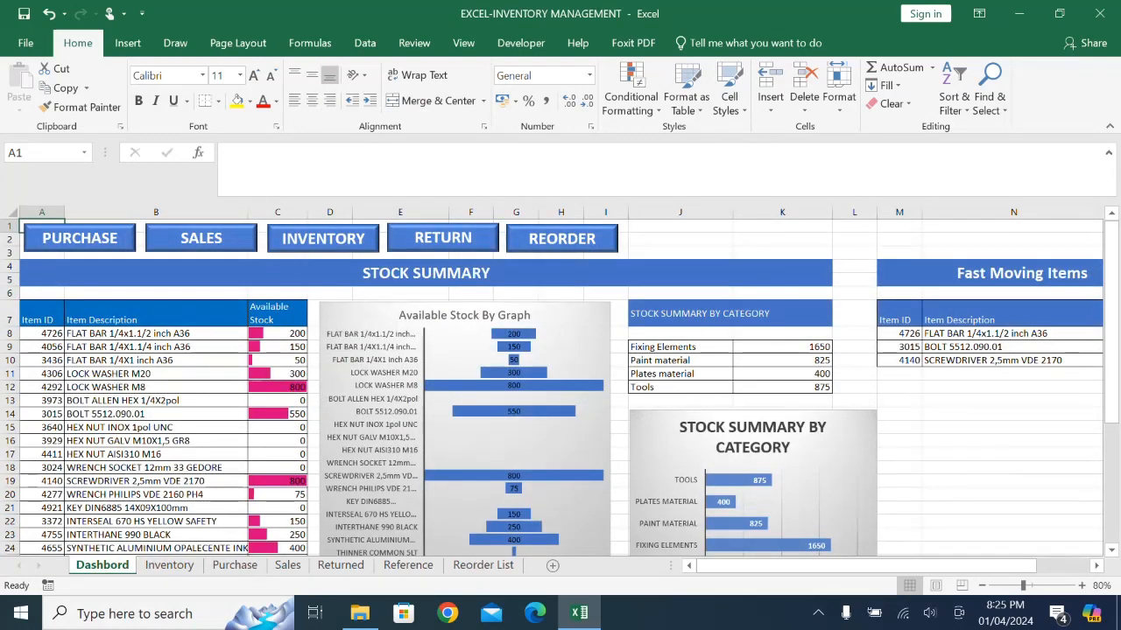
{"action": "right_click", "coordinate": [105, 565]}
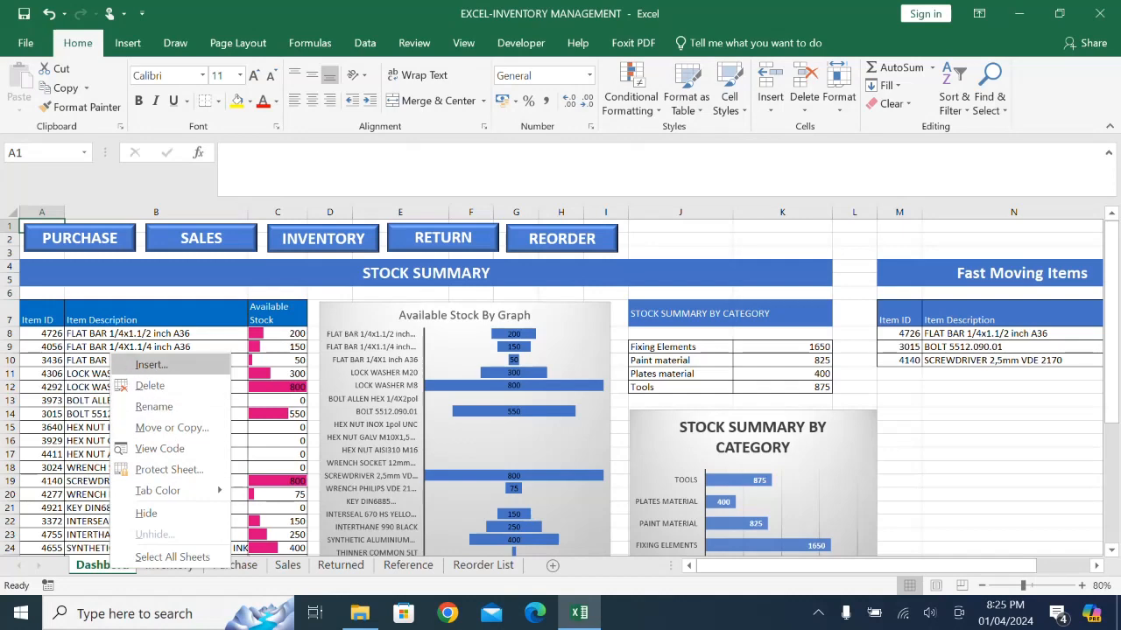
{"action": "left_click", "coordinate": [150, 364]}
{"action": "left_click", "coordinate": [394, 493]}
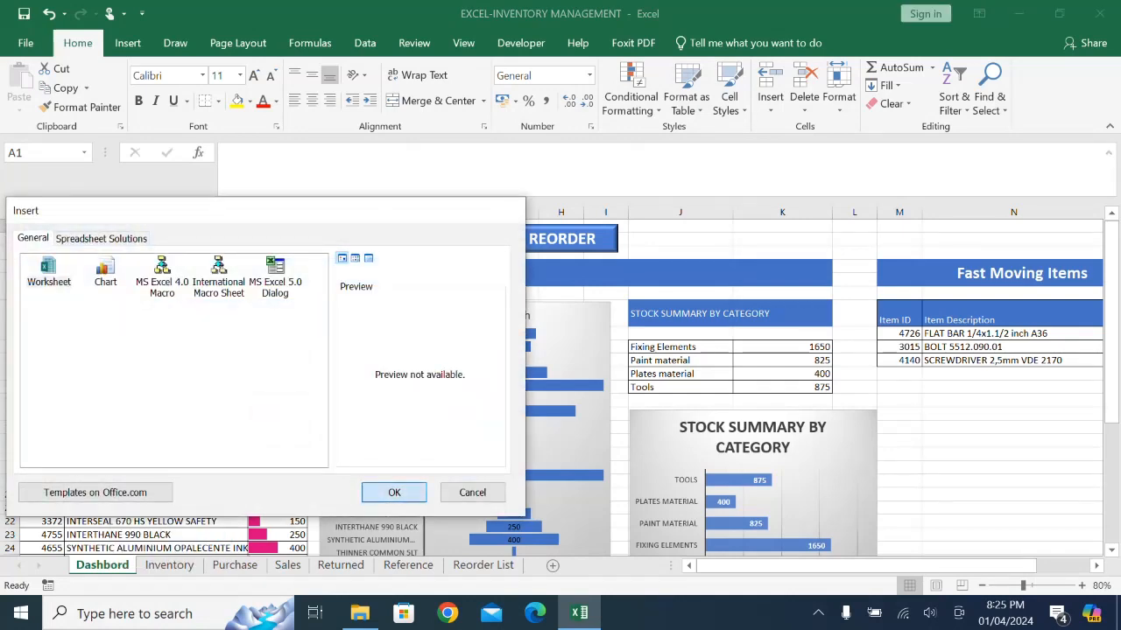
{"action": "double_click", "coordinate": [95, 565]}
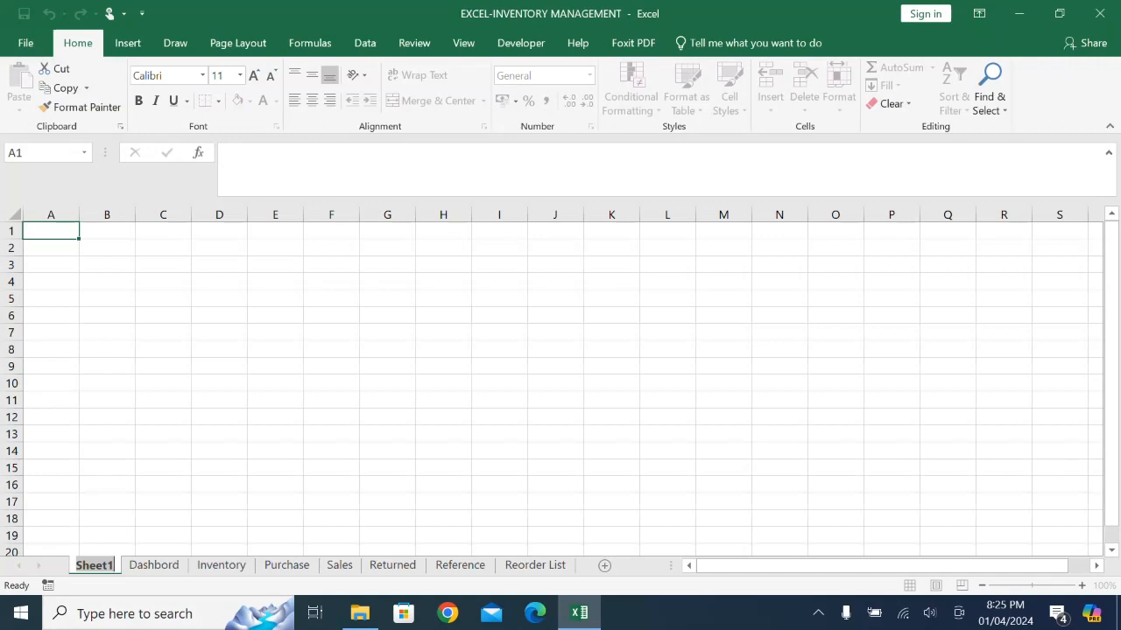
{"action": "type", "text": "DASH"}
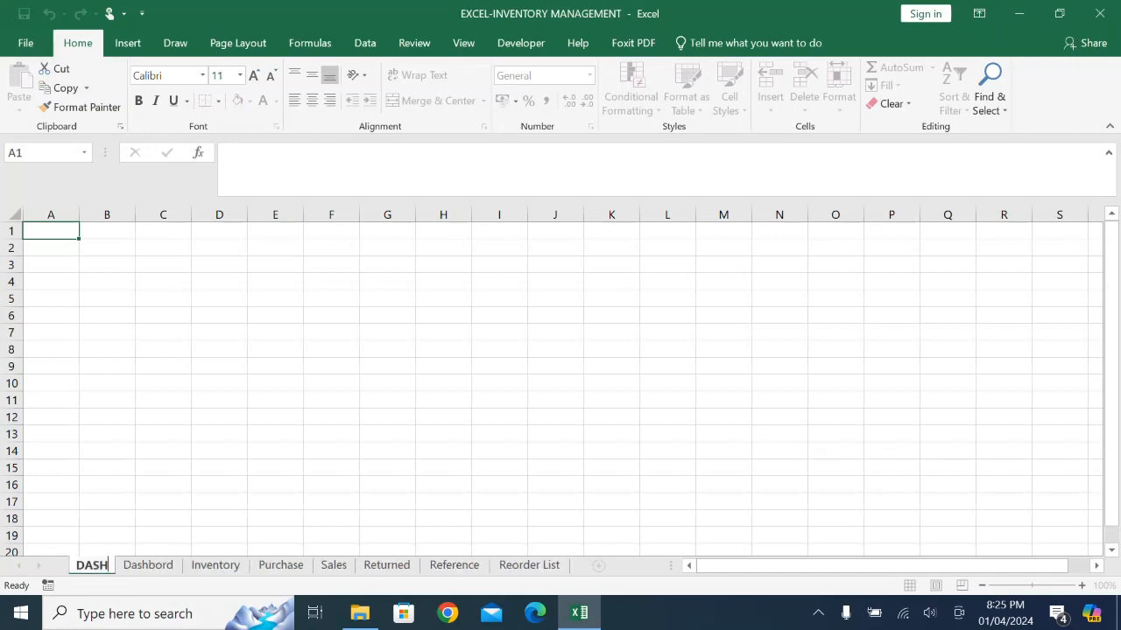
{"action": "type", "text": "BOARD"}
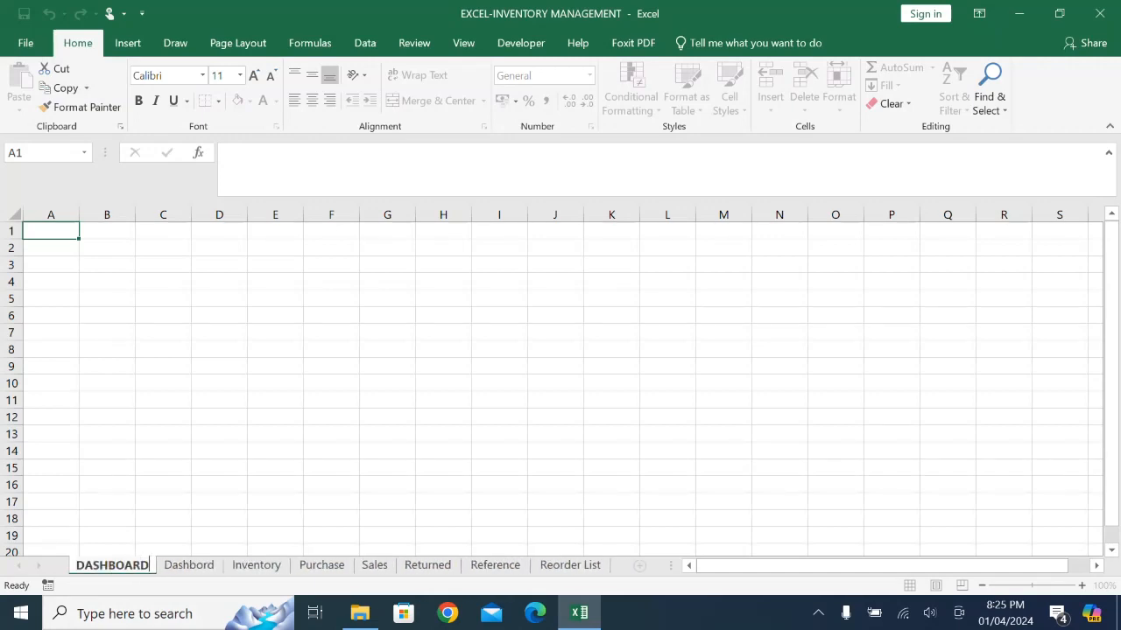
{"action": "type", "text": "-1"}
{"action": "key", "text": "Return"}
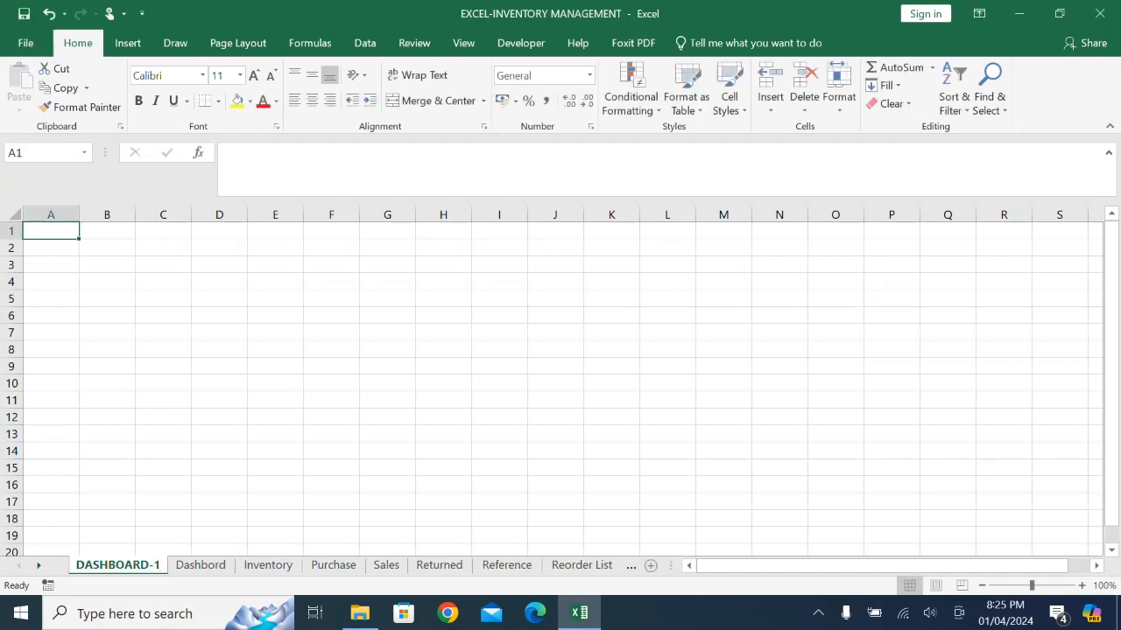
{"action": "left_click", "coordinate": [201, 565]}
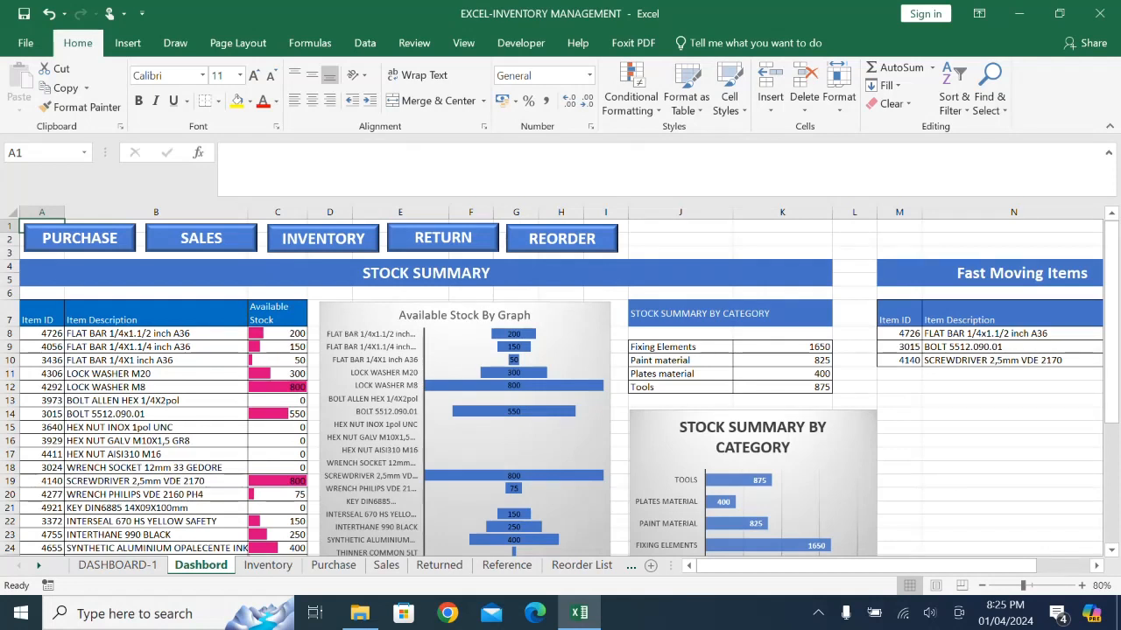
{"action": "left_click", "coordinate": [117, 565]}
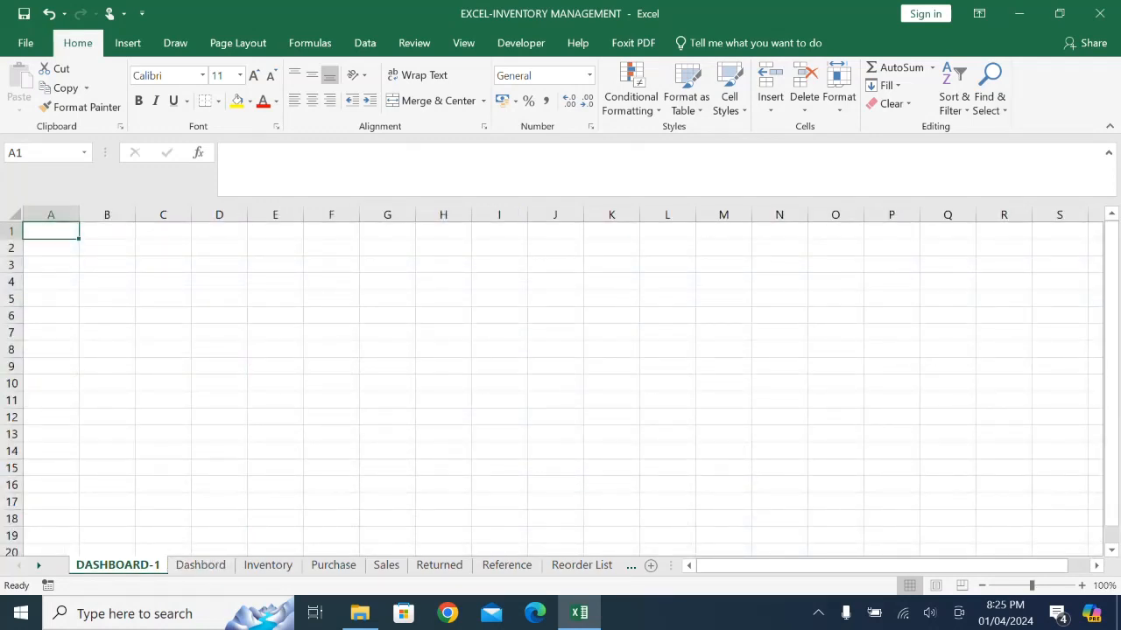
{"action": "left_click", "coordinate": [200, 565]}
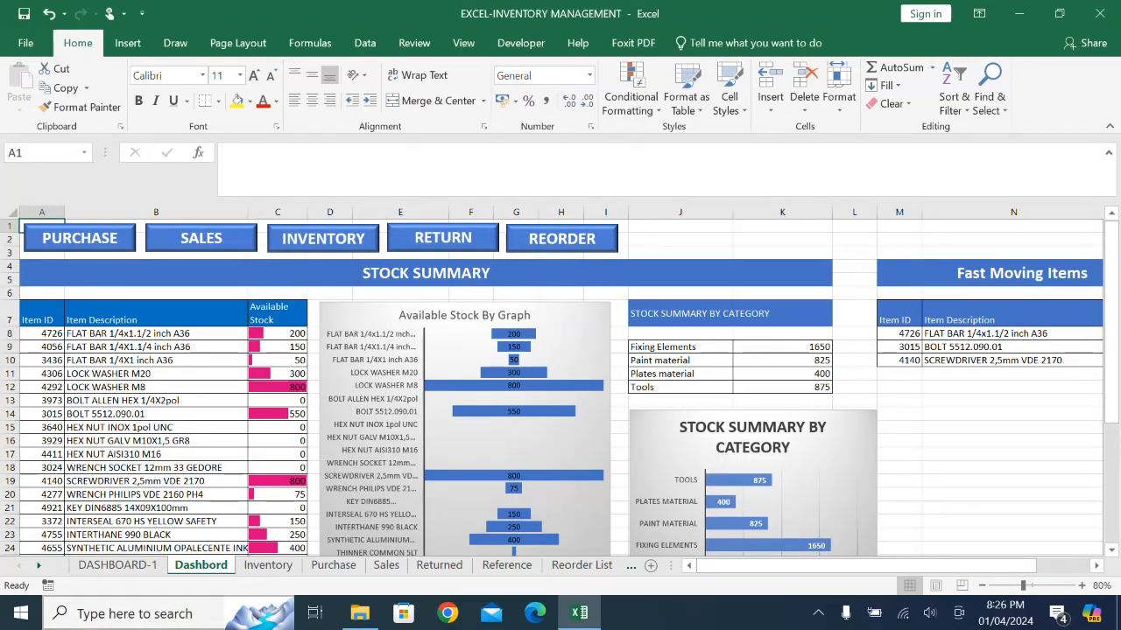
{"action": "left_click", "coordinate": [117, 565]}
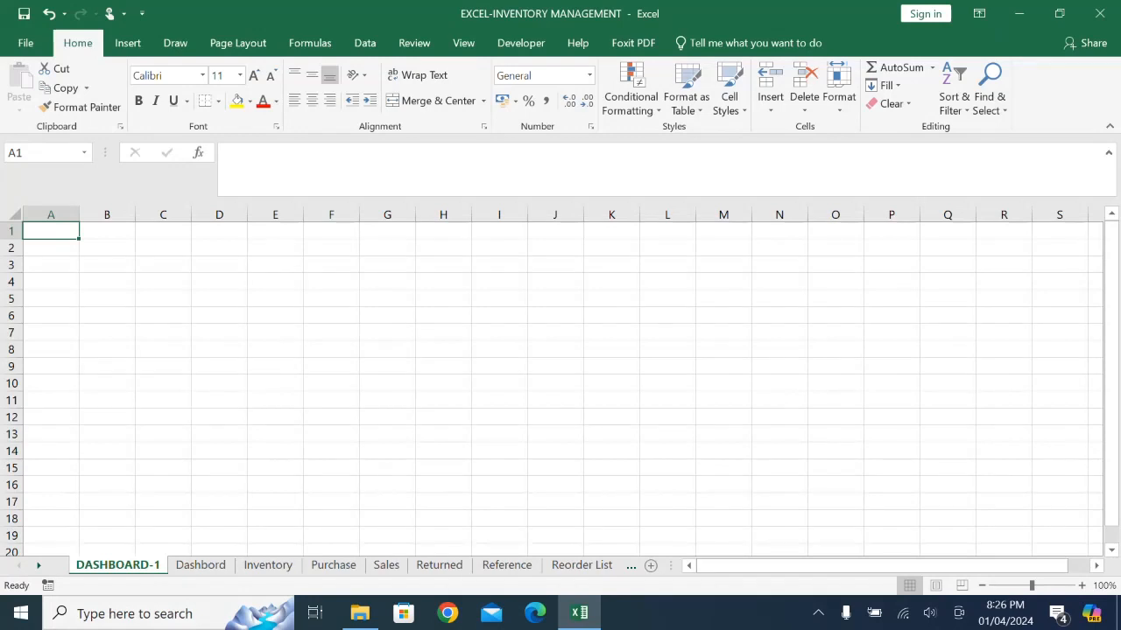
- Link cell A6 of DASHBOARD-1 to the Item ID header with the formula =Inventory!A1
{"action": "left_click", "coordinate": [51, 315]}
{"action": "type", "text": "="}
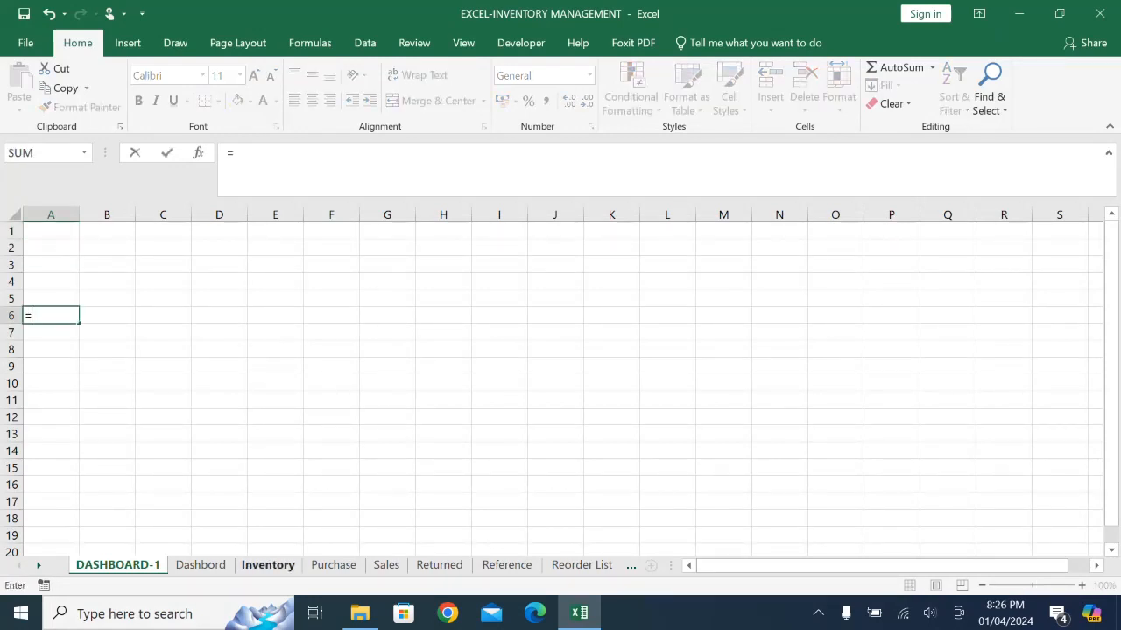
{"action": "left_click", "coordinate": [268, 565]}
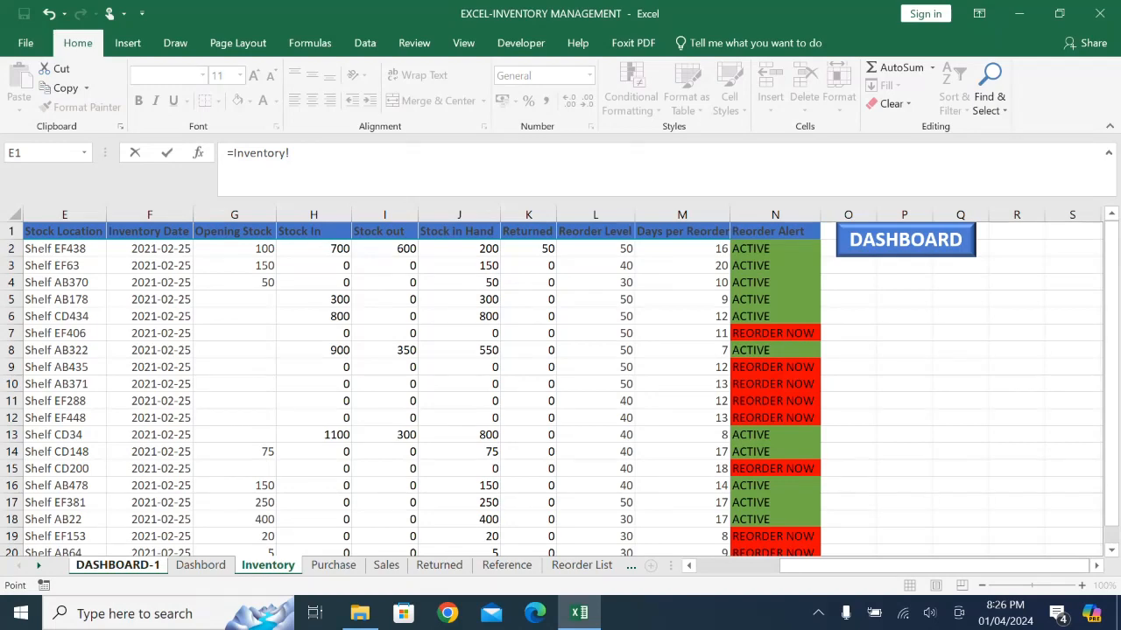
{"action": "left_click_drag", "start_coordinate": [814, 565], "coordinate": [729, 565]}
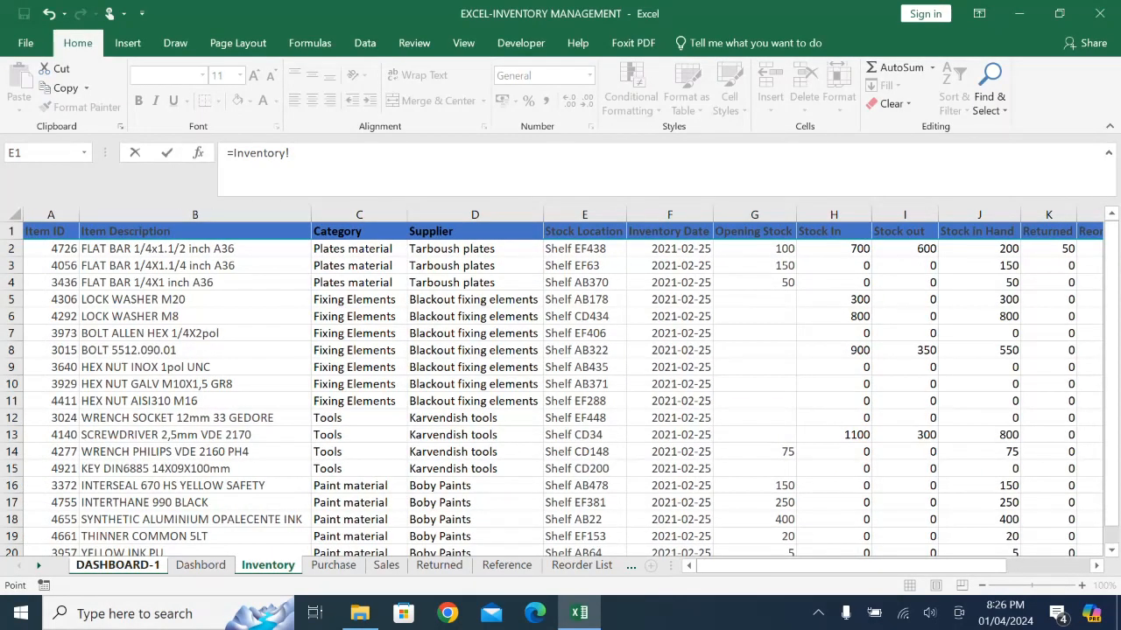
{"action": "left_click", "coordinate": [50, 231]}
{"action": "key", "text": "Return"}
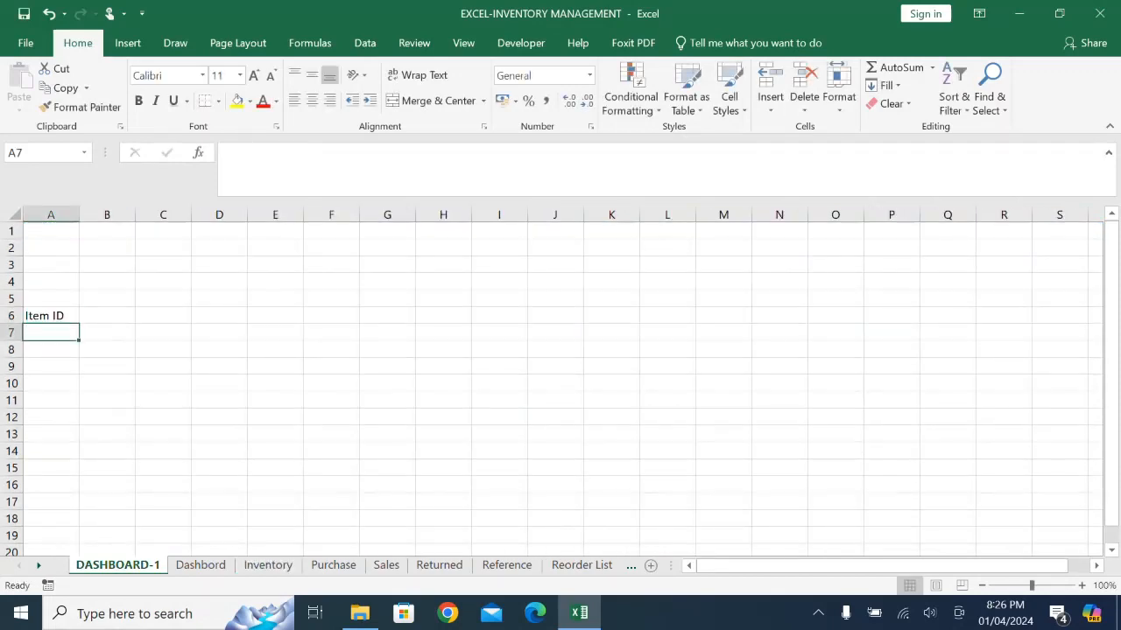
- Fill the header link from A6 across to B6 and autofit column B to the Item Description header
{"action": "left_click", "coordinate": [51, 316]}
{"action": "left_click_drag", "start_coordinate": [79, 324], "coordinate": [129, 322]}
{"action": "left_click", "coordinate": [135, 215]}
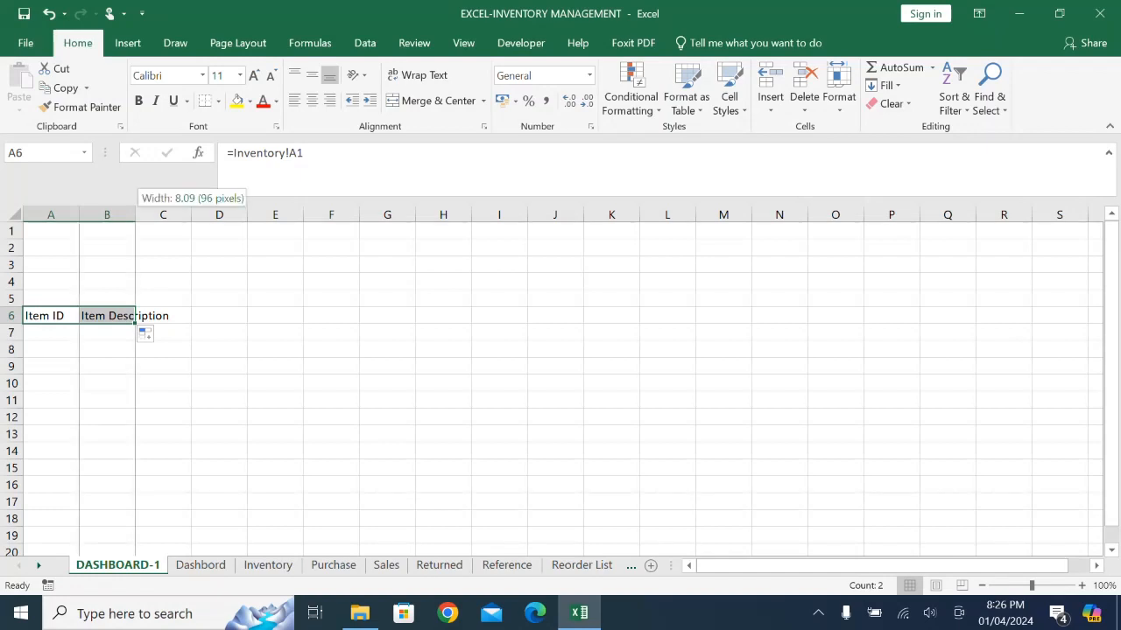
{"action": "double_click", "coordinate": [136, 214]}
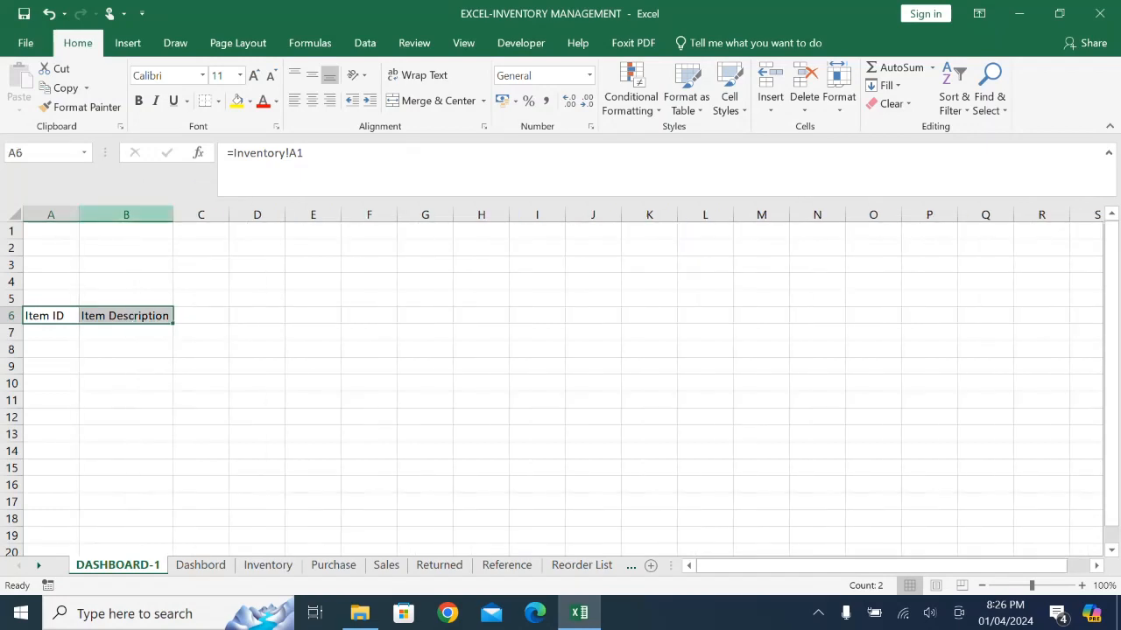
- Fill the Item ID link from A6 down through A25 to bring in all item IDs from Inventory
{"action": "left_click", "coordinate": [50, 316]}
{"action": "left_click_drag", "start_coordinate": [78, 324], "coordinate": [79, 459]}
{"action": "scroll", "coordinate": [87, 413], "scroll_direction": "down", "scroll_amount": 1}
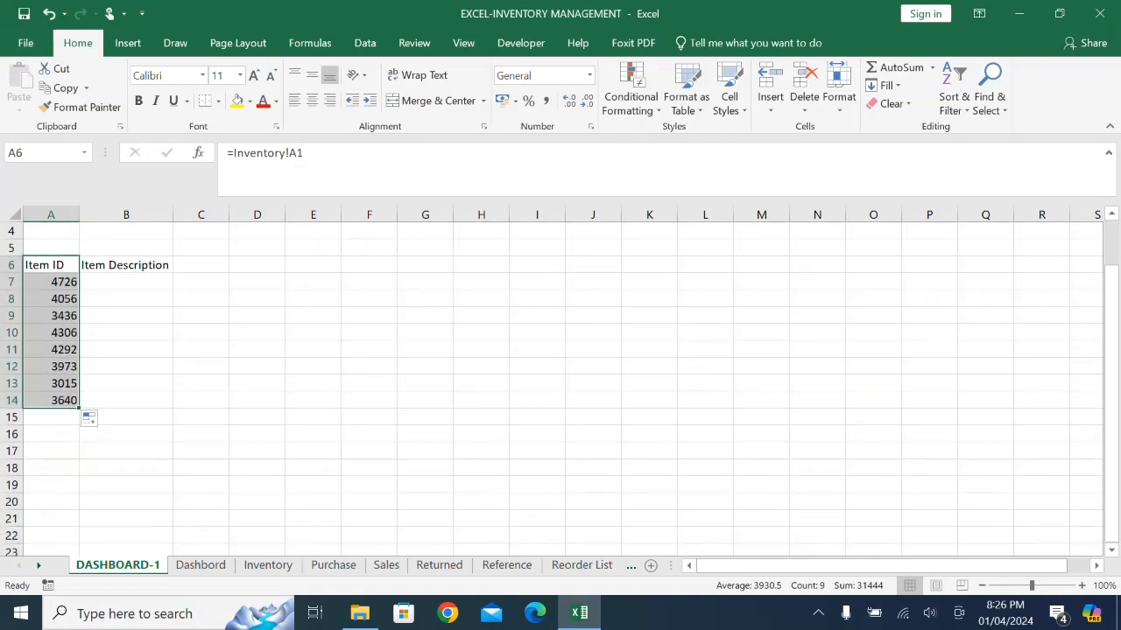
{"action": "left_click_drag", "start_coordinate": [79, 408], "coordinate": [78, 554]}
{"action": "scroll", "coordinate": [79, 526], "scroll_direction": "down", "scroll_amount": 2}
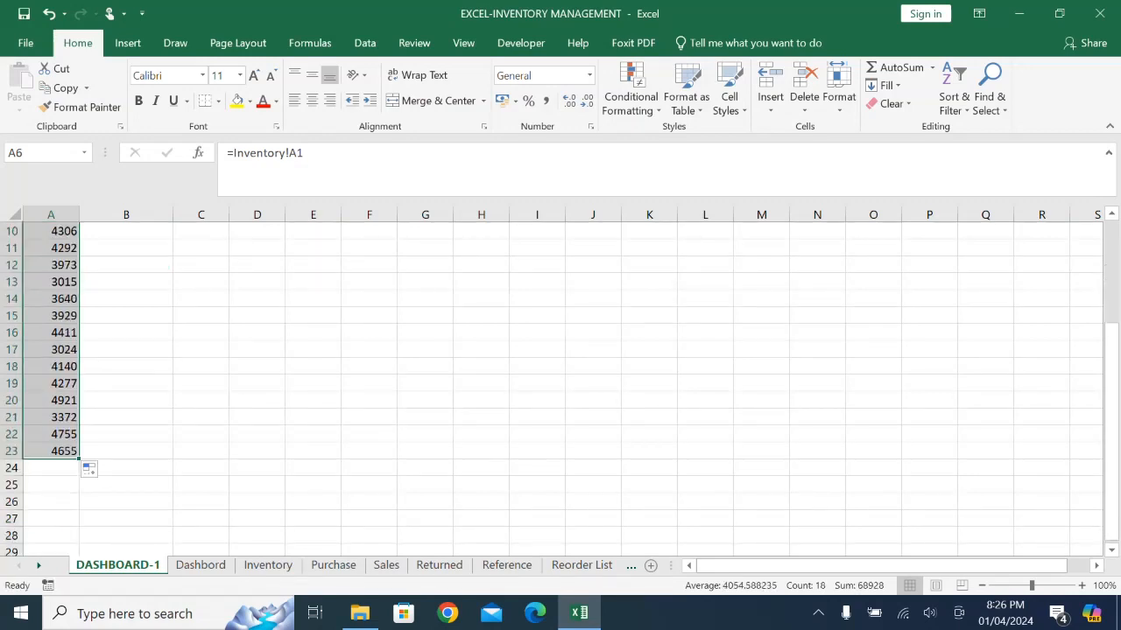
{"action": "left_click_drag", "start_coordinate": [78, 458], "coordinate": [79, 494]}
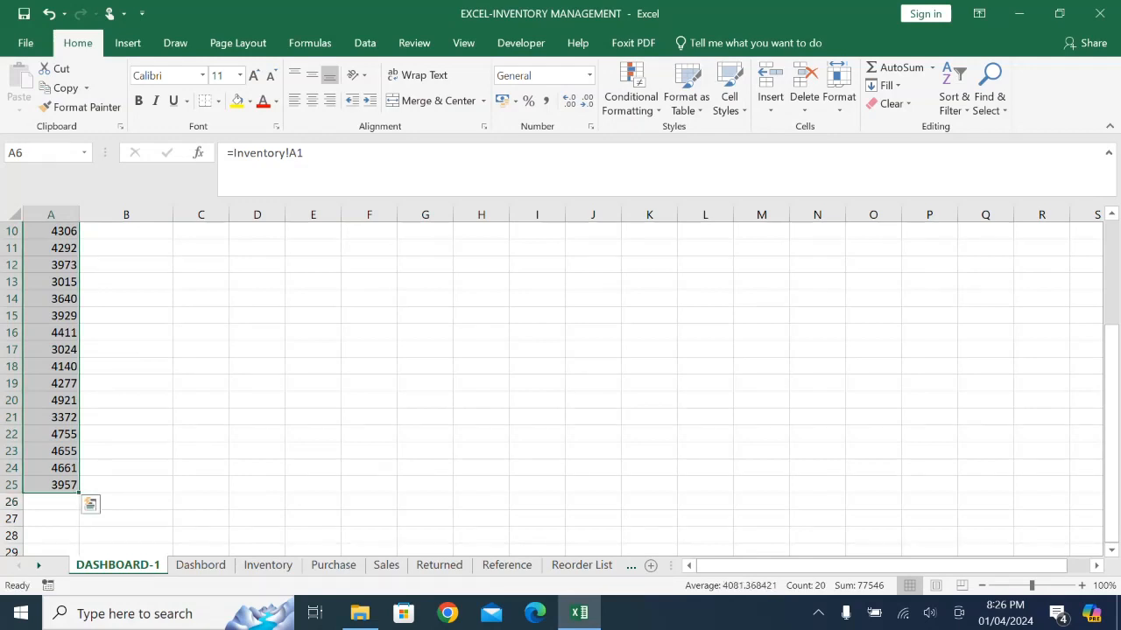
{"action": "scroll", "coordinate": [78, 494], "scroll_direction": "up", "scroll_amount": 3}
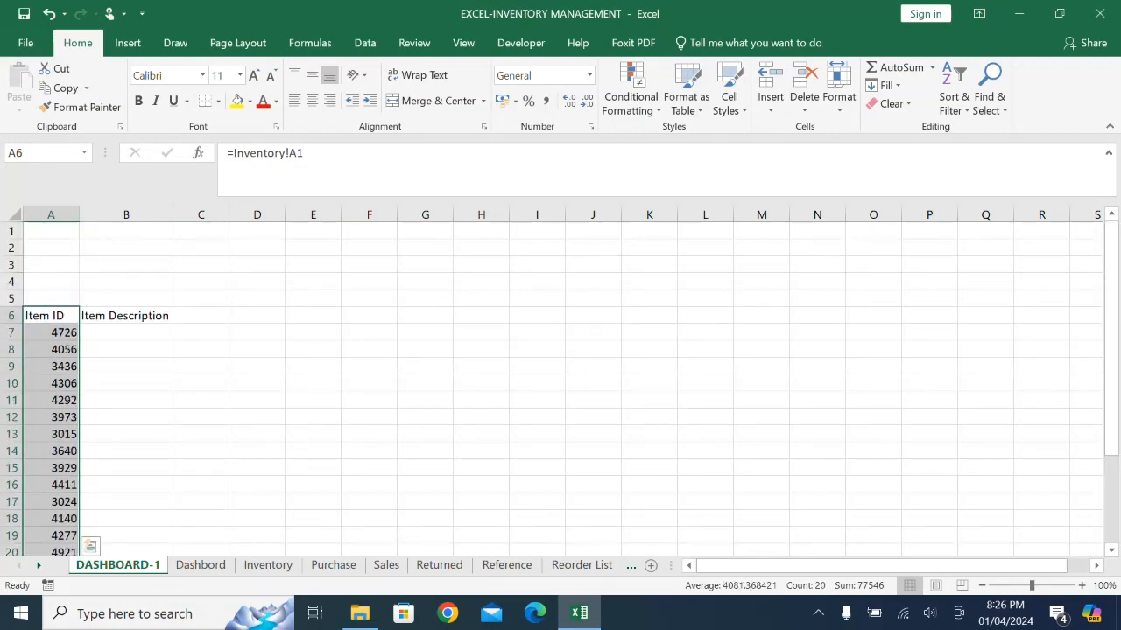
- Fill the Item Description link from B6 down through B25 and autofit column B to the descriptions
{"action": "left_click", "coordinate": [126, 332]}
{"action": "left_click", "coordinate": [126, 316]}
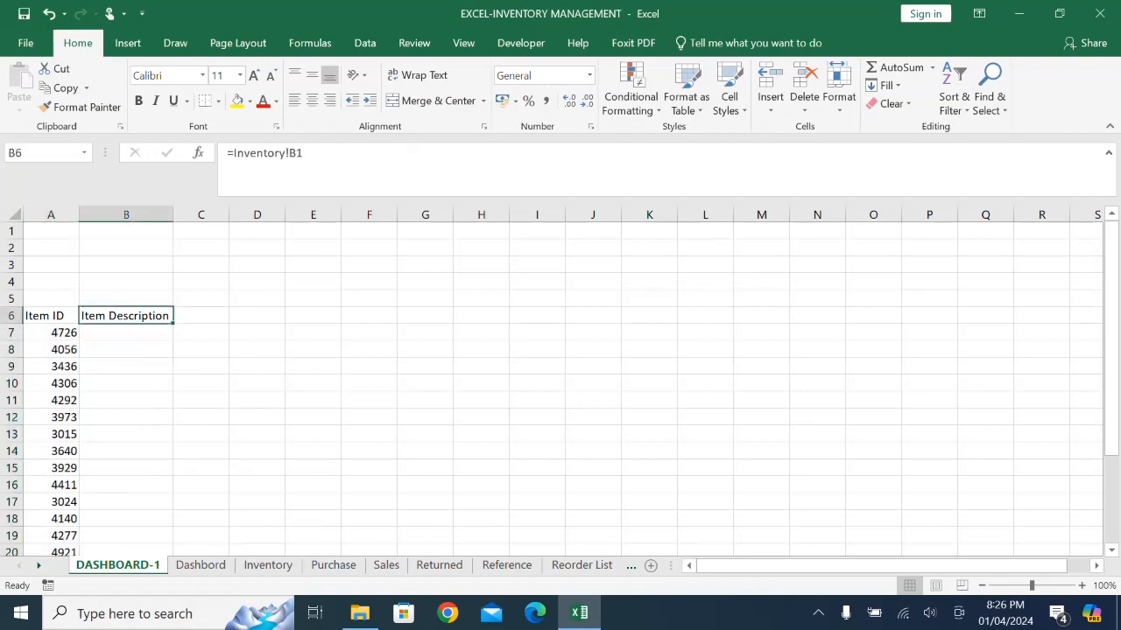
{"action": "double_click", "coordinate": [173, 323]}
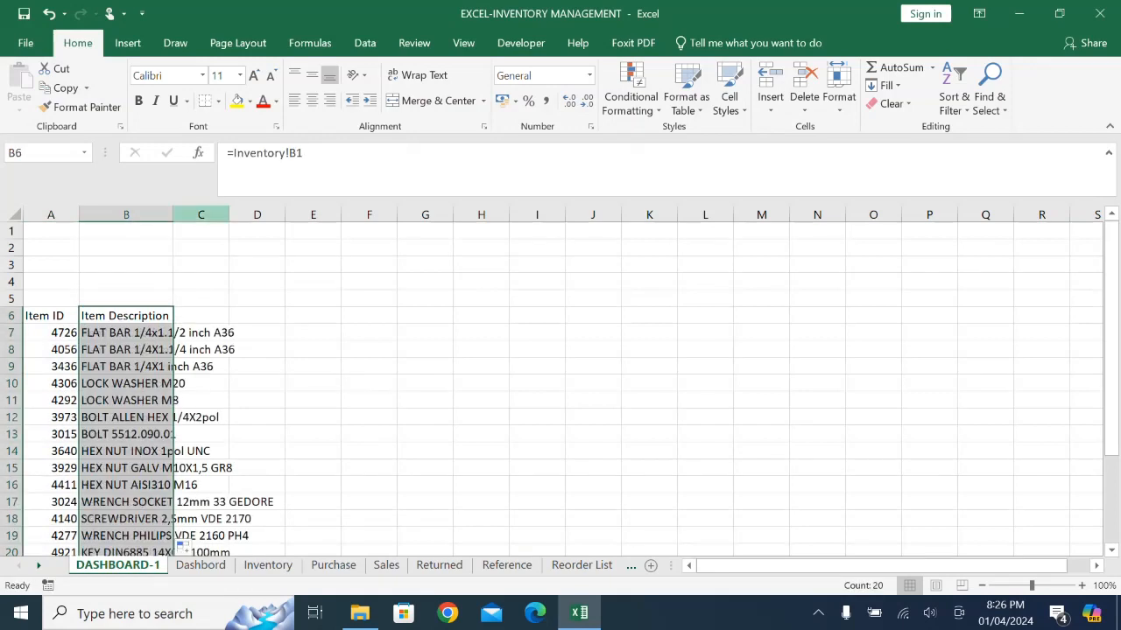
{"action": "double_click", "coordinate": [173, 214]}
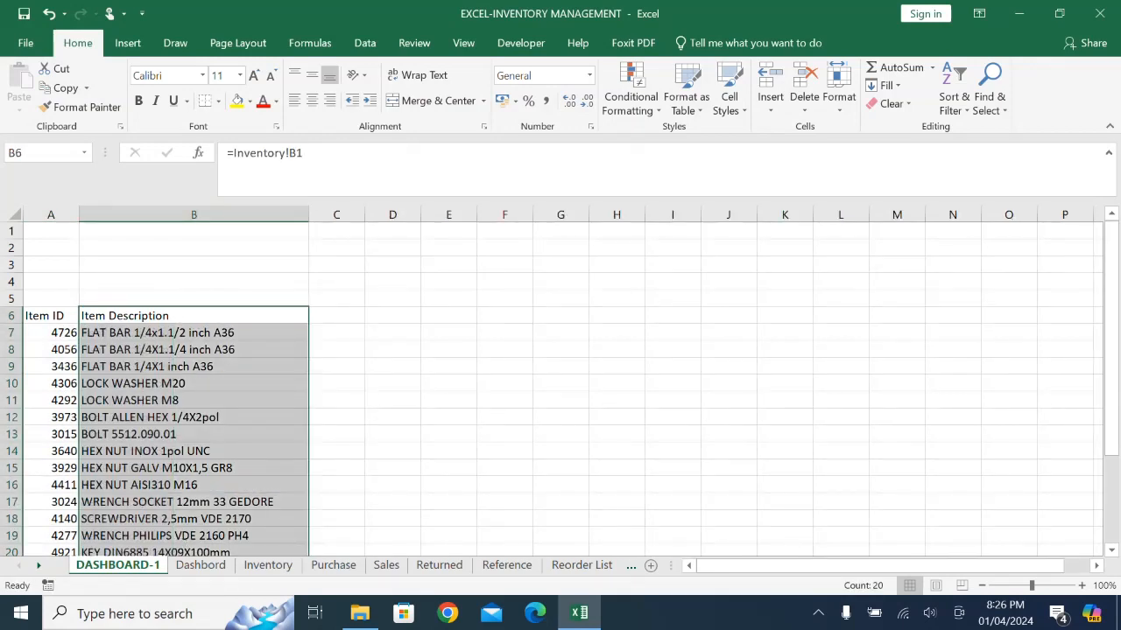
- Widen column C slightly and enter the header Available Stock in C6 with wrapped text
{"action": "left_click_drag", "start_coordinate": [365, 214], "coordinate": [383, 215]}
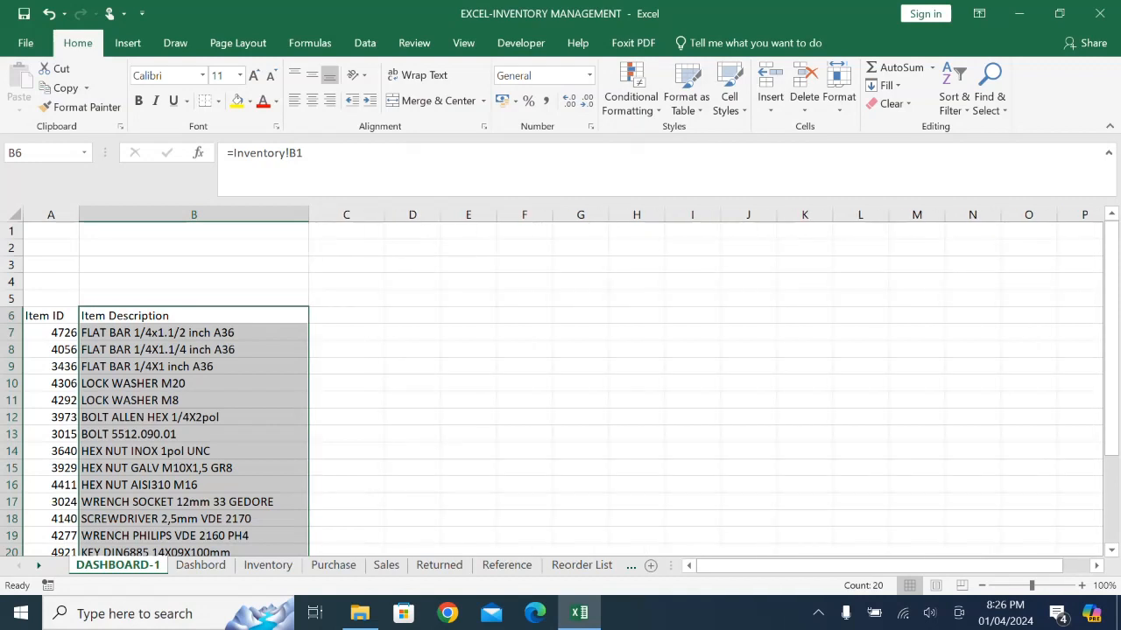
{"action": "left_click", "coordinate": [347, 316]}
{"action": "type", "text": "="}
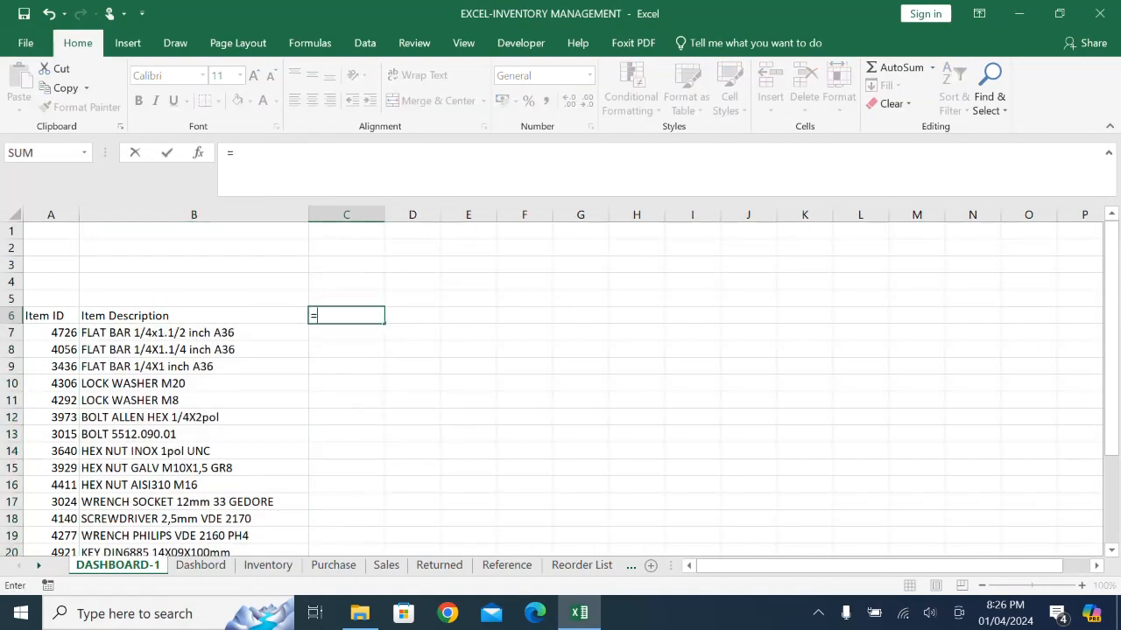
{"action": "key", "text": "Escape"}
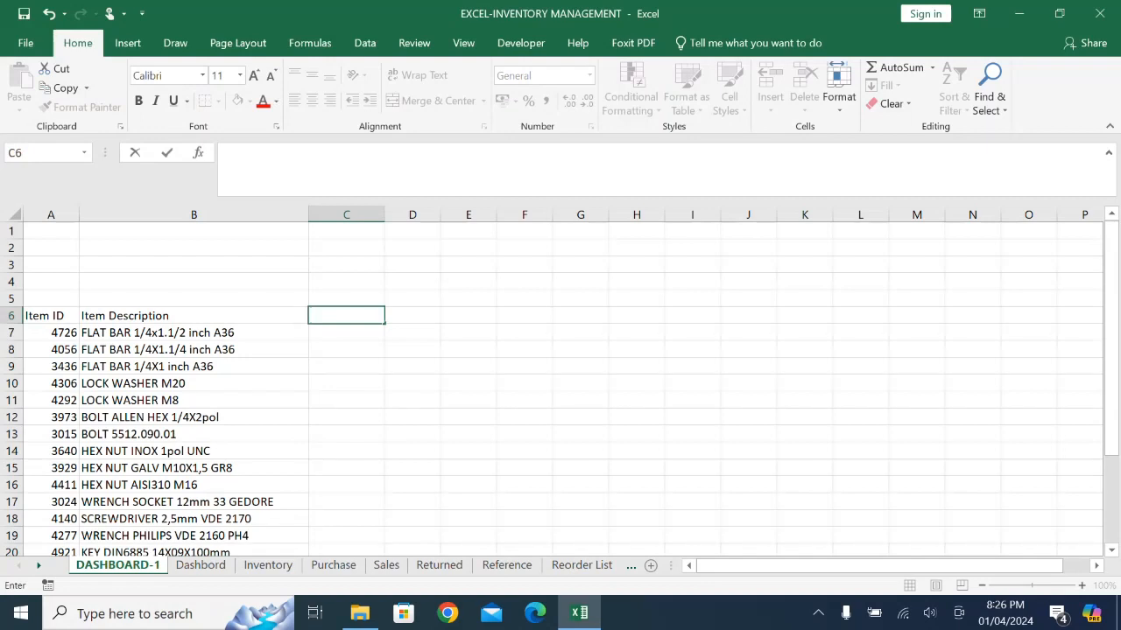
{"action": "type", "text": "Available "}
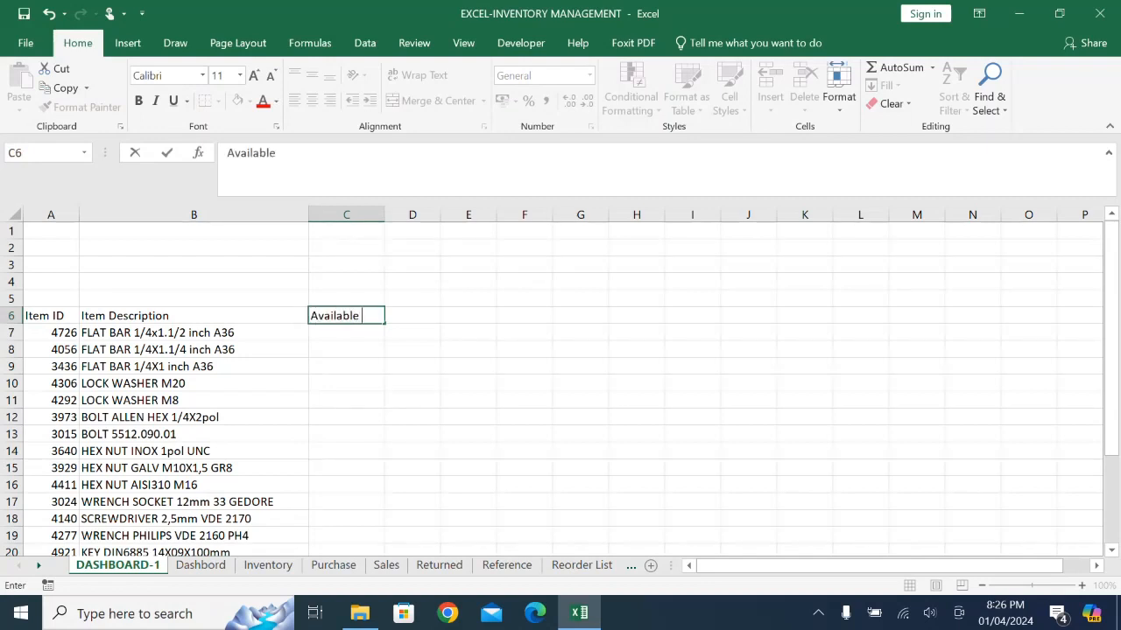
{"action": "type", "text": "Stock"}
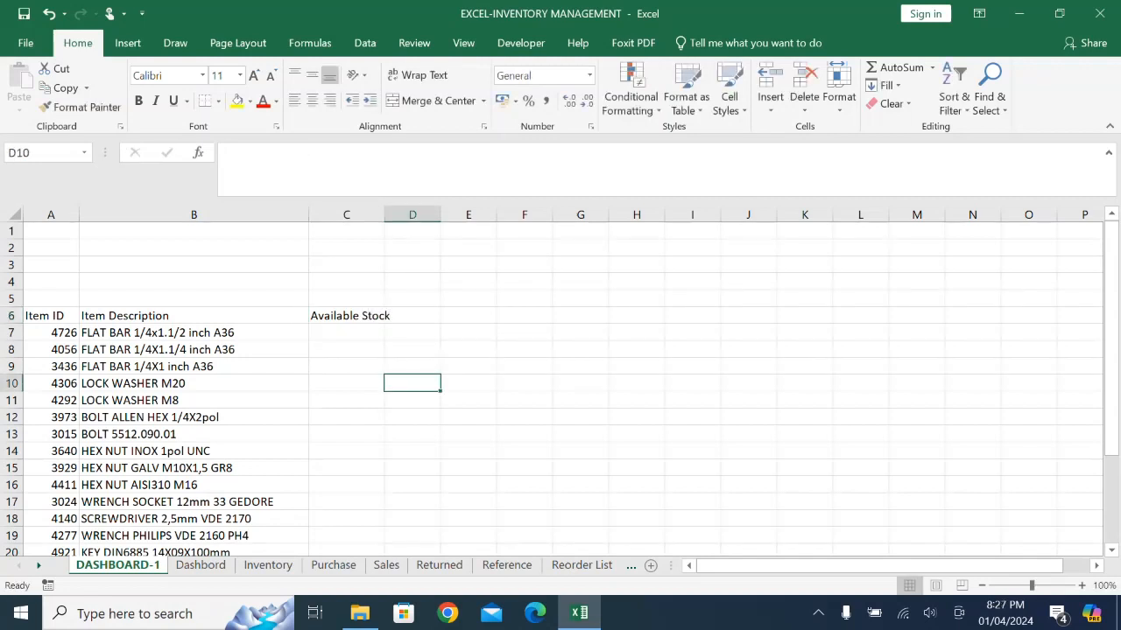
{"action": "left_click", "coordinate": [347, 316]}
{"action": "left_click", "coordinate": [418, 74]}
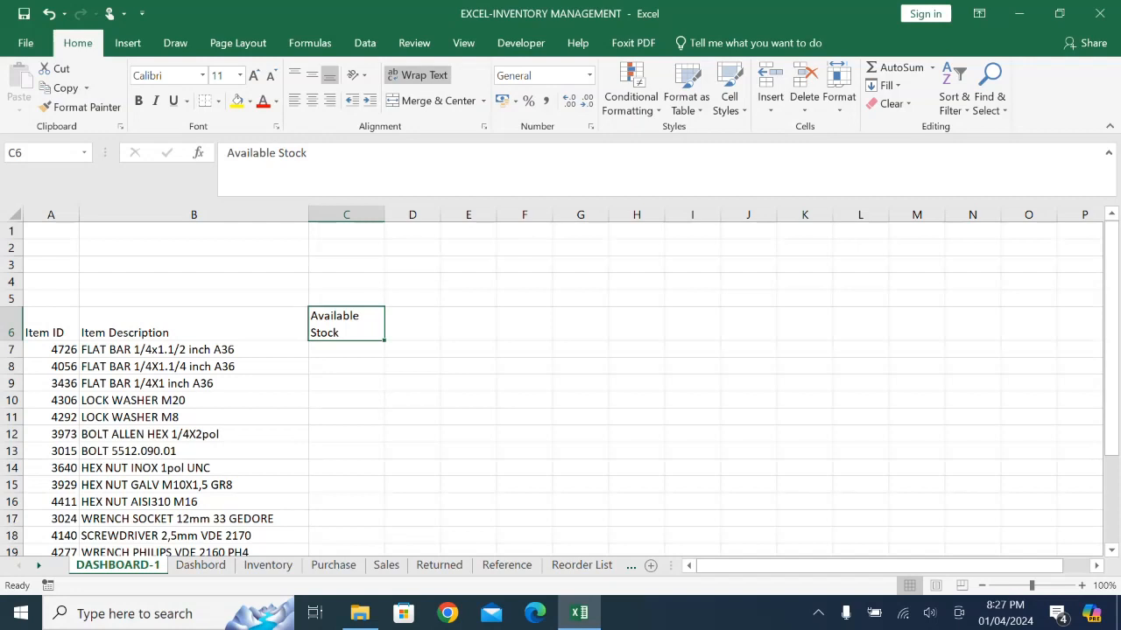
- Fill the header cells A6:C6 with the orange theme color
{"action": "left_click_drag", "start_coordinate": [50, 324], "coordinate": [350, 324]}
{"action": "left_click", "coordinate": [249, 101]}
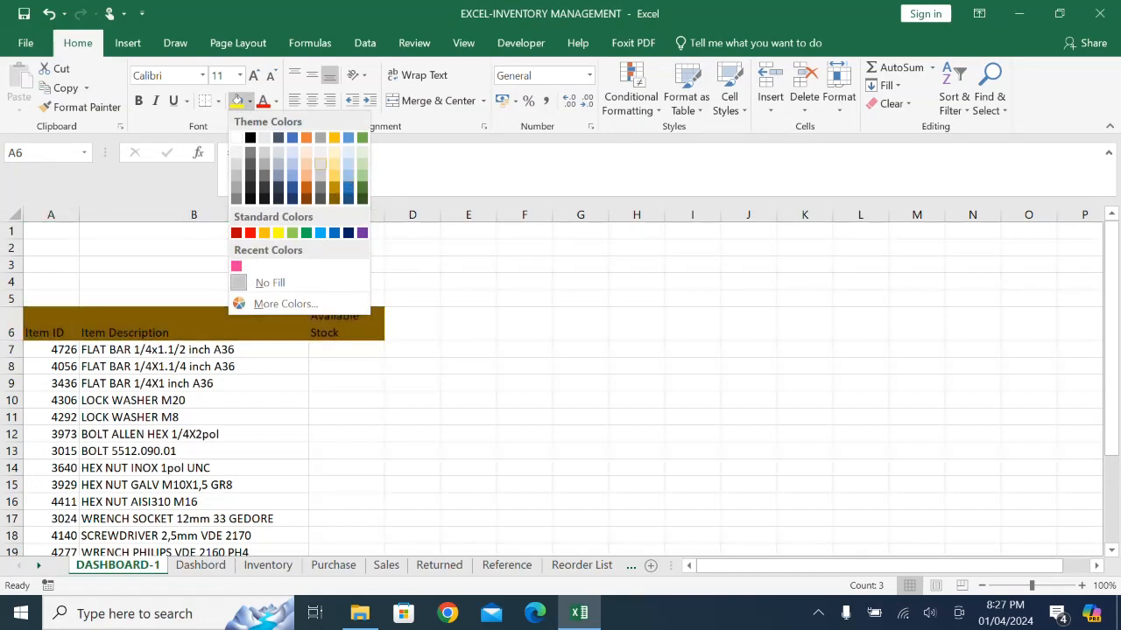
{"action": "left_click", "coordinate": [306, 138]}
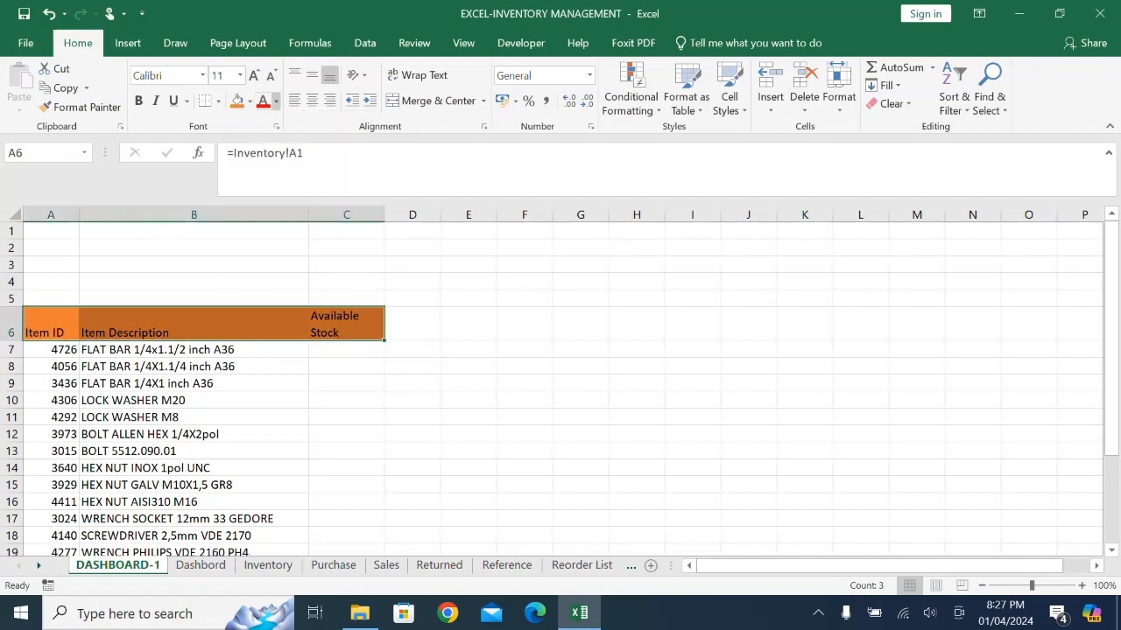
- Format the header text in A6:C6 as white and bold, centered both horizontally and vertically
{"action": "left_click", "coordinate": [276, 100]}
{"action": "left_click", "coordinate": [261, 156]}
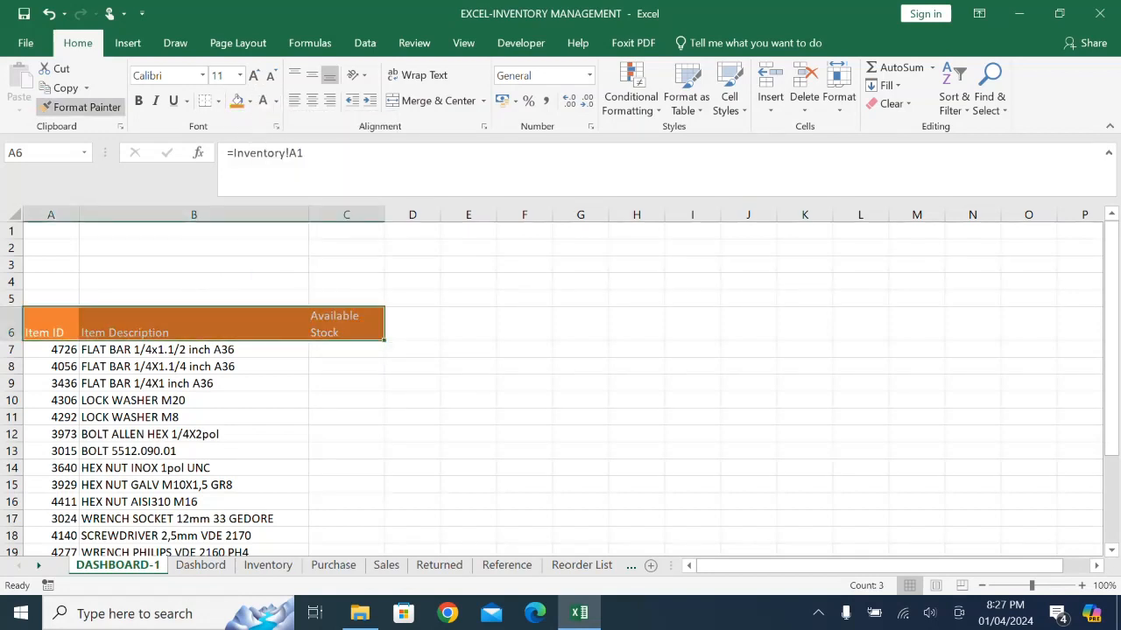
{"action": "left_click", "coordinate": [138, 100]}
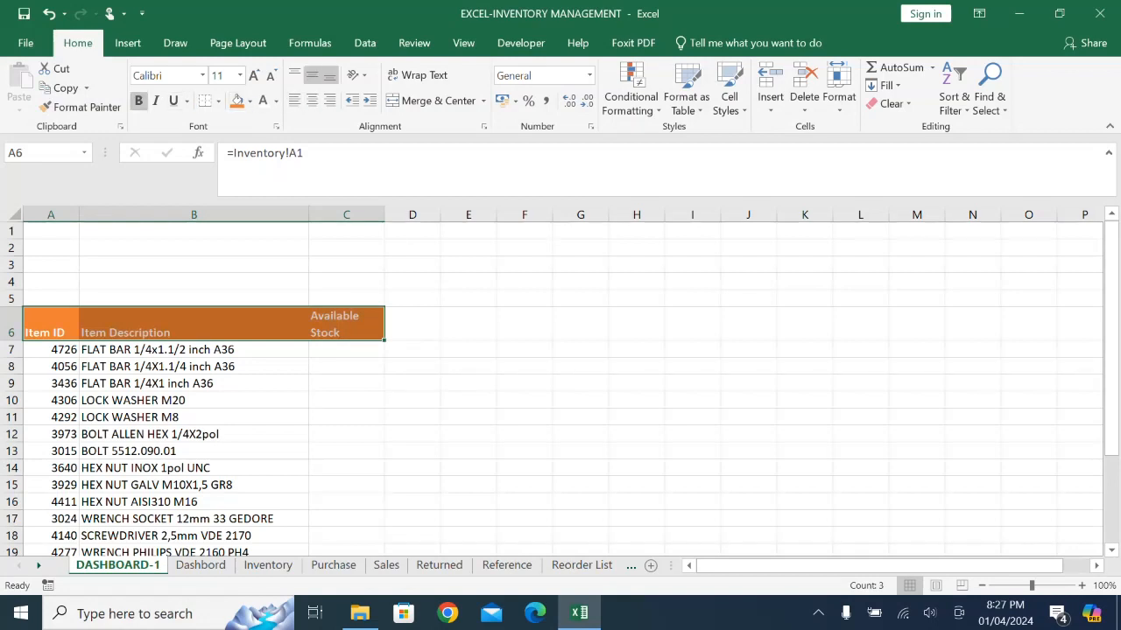
{"action": "left_click", "coordinate": [311, 100]}
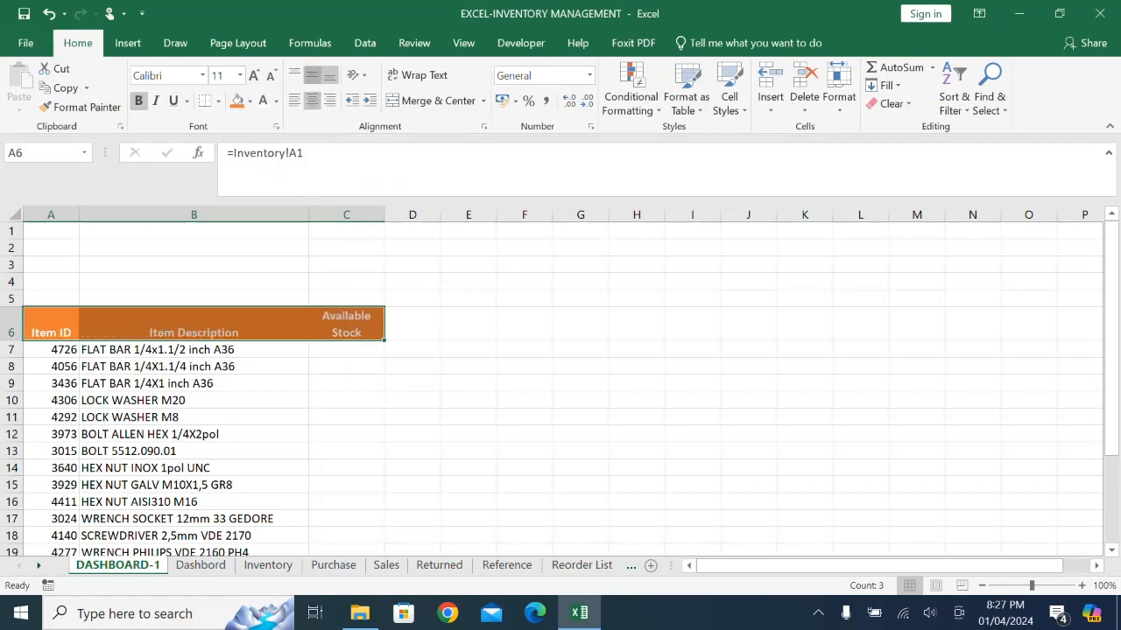
{"action": "left_click", "coordinate": [311, 76]}
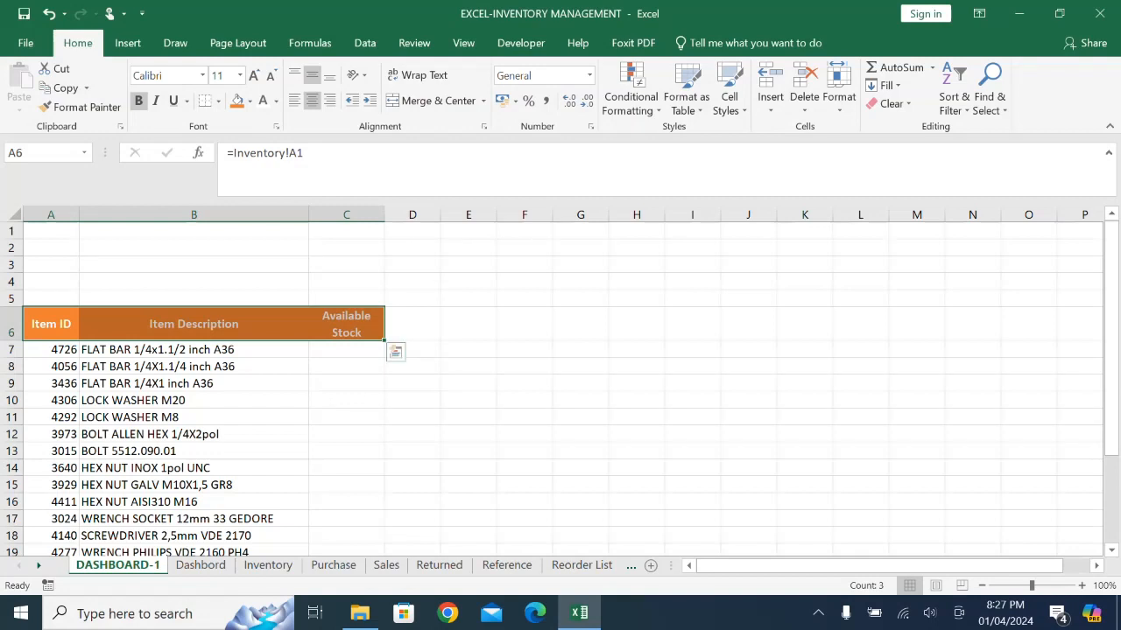
{"action": "left_click", "coordinate": [468, 468]}
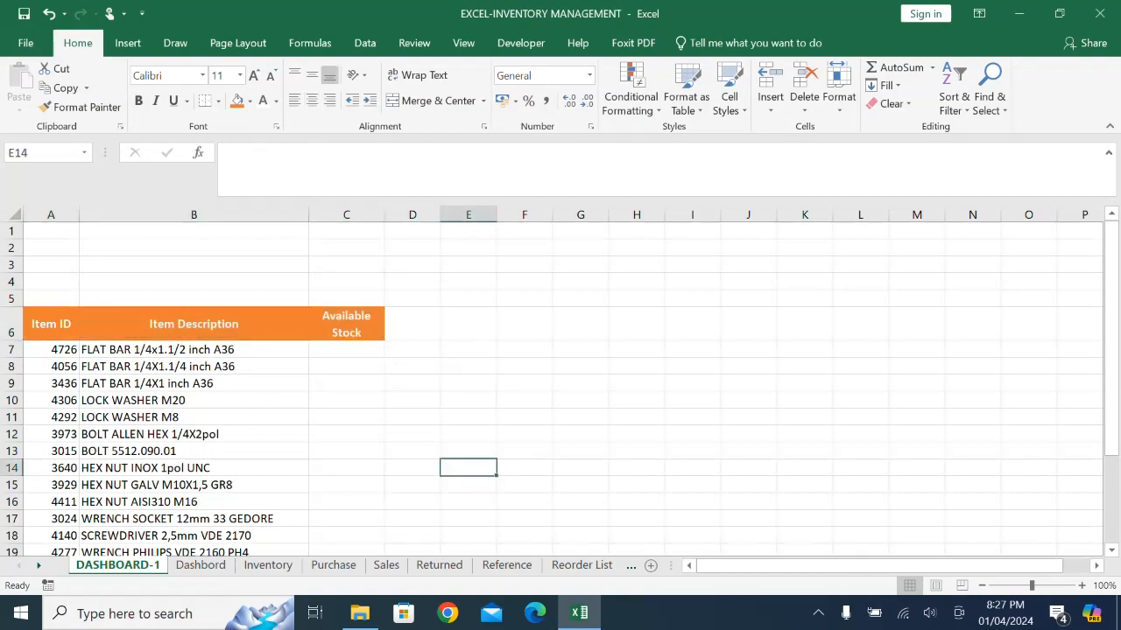
- Change the fill of the header cells A6:C6 to the standard green
{"action": "left_click_drag", "start_coordinate": [51, 324], "coordinate": [346, 323]}
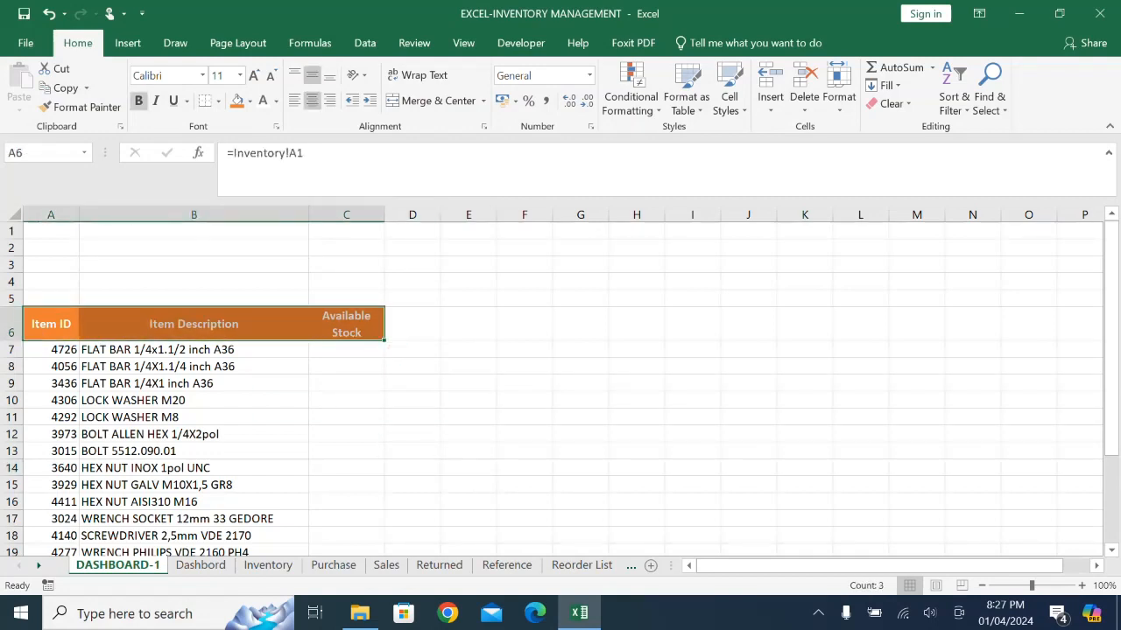
{"action": "left_click", "coordinate": [249, 101]}
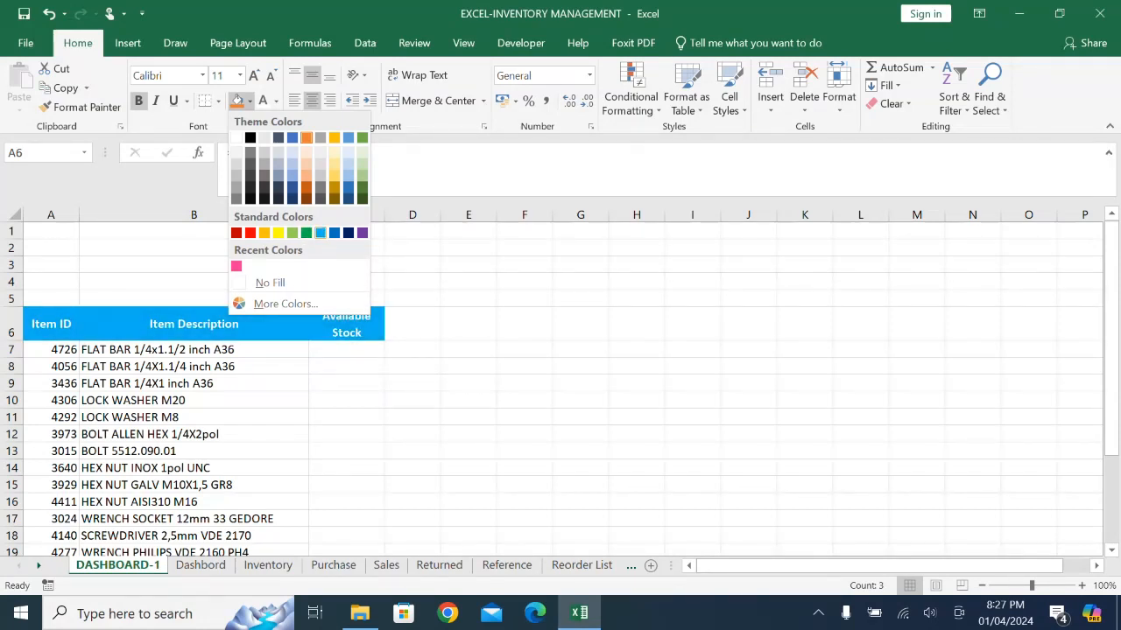
{"action": "left_click", "coordinate": [305, 232]}
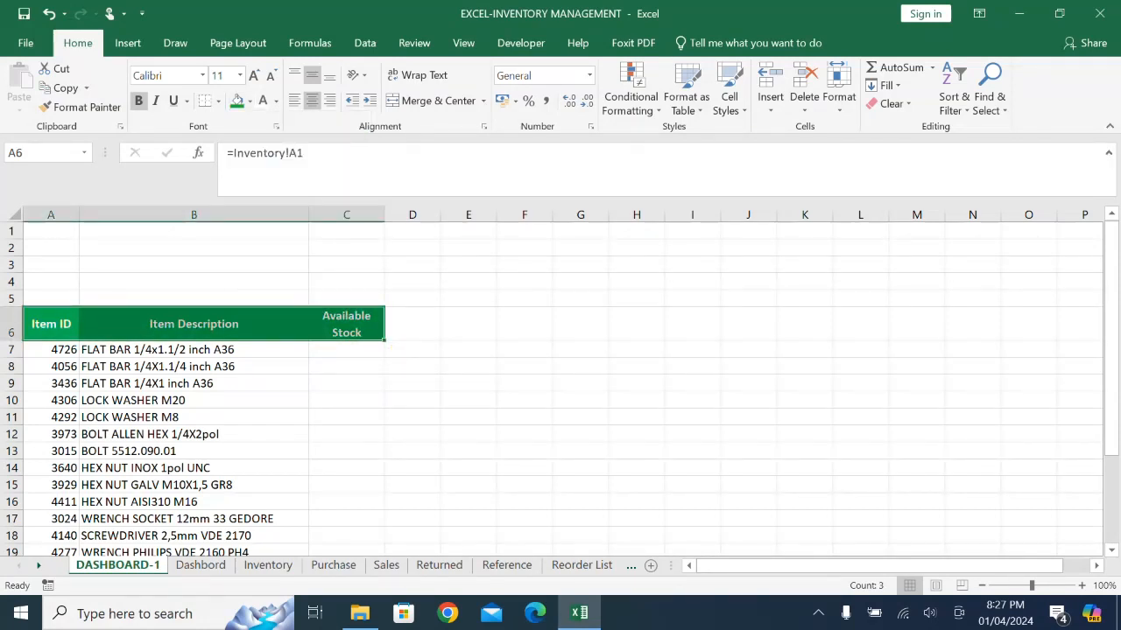
{"action": "left_click", "coordinate": [748, 469]}
- Link C7 to the first item's Stock in Hand with =Inventory!J2 and fill the formula down through C25
{"action": "left_click", "coordinate": [346, 349]}
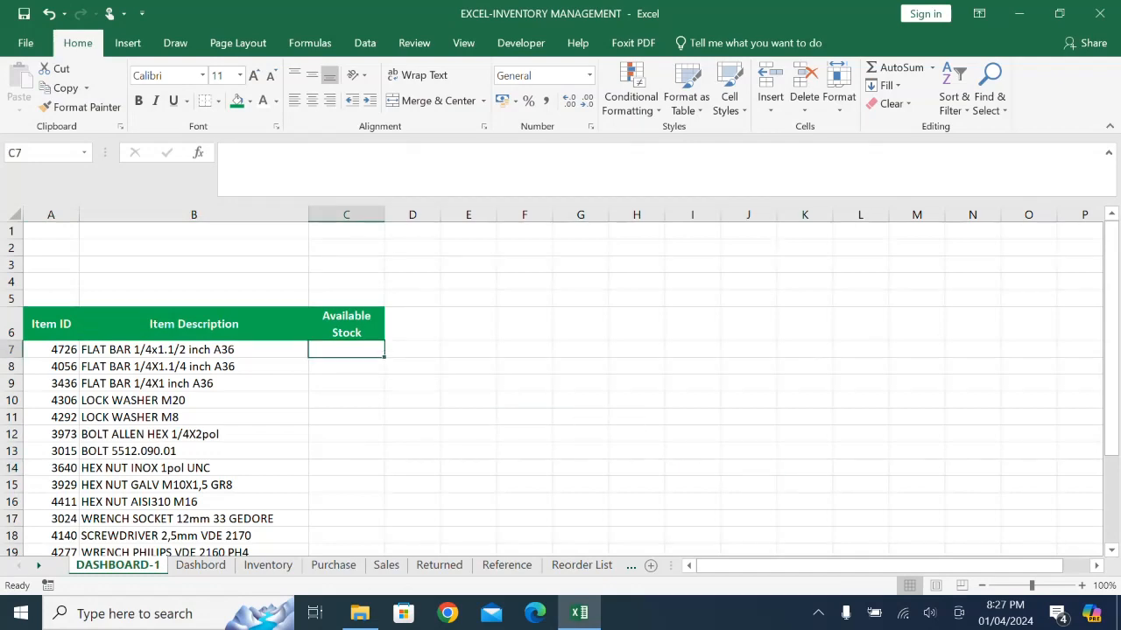
{"action": "type", "text": "="}
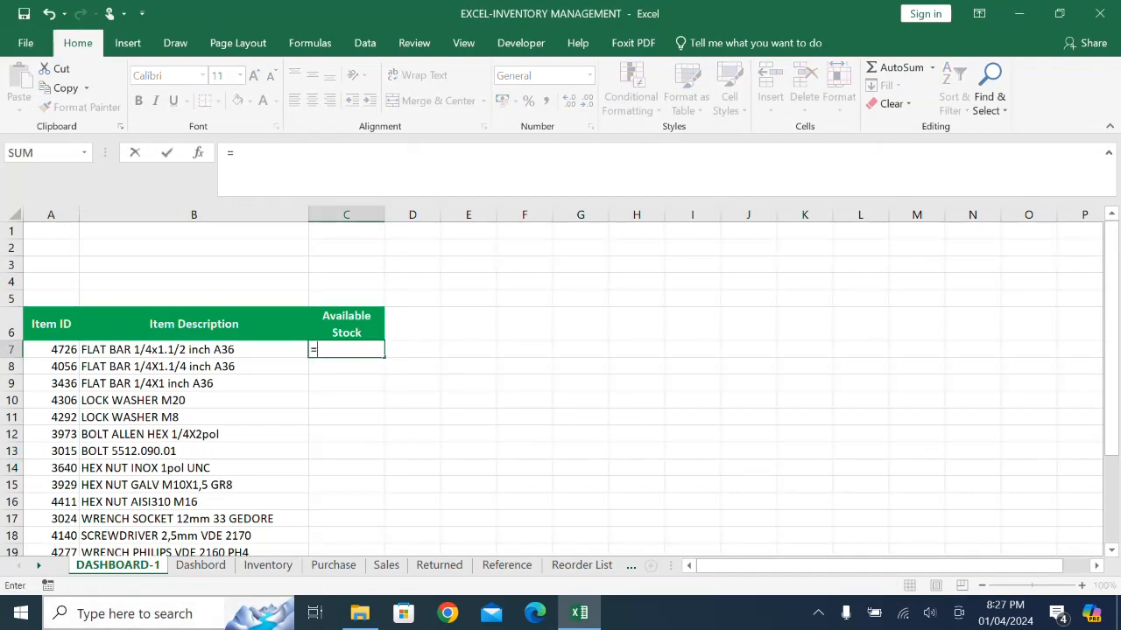
{"action": "left_click", "coordinate": [268, 565]}
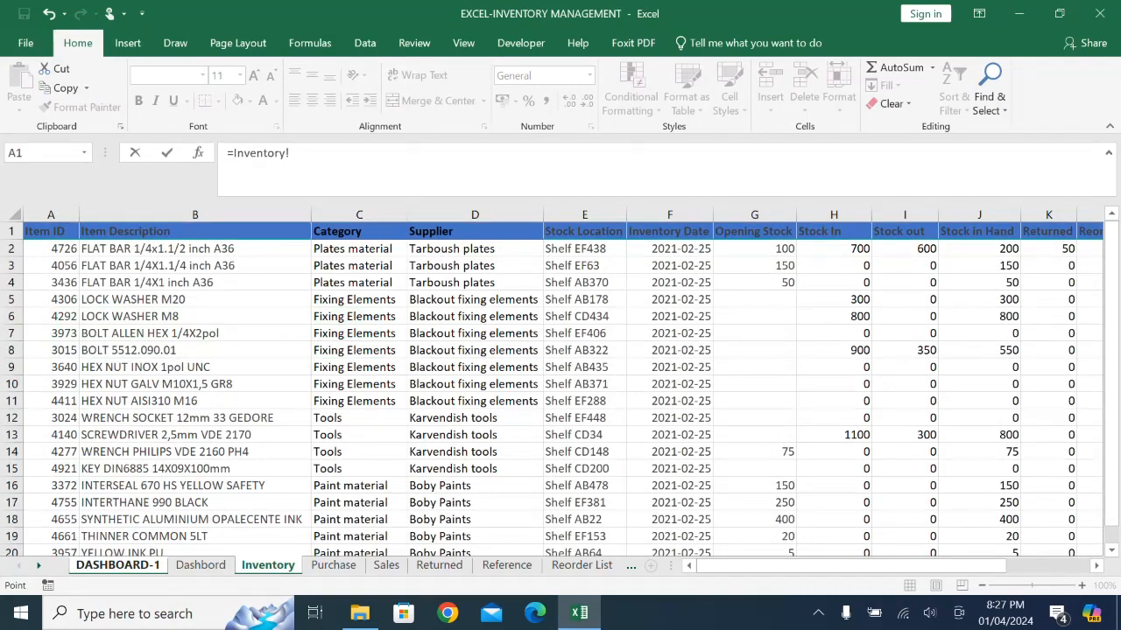
{"action": "left_click", "coordinate": [979, 249]}
{"action": "key", "text": "Return"}
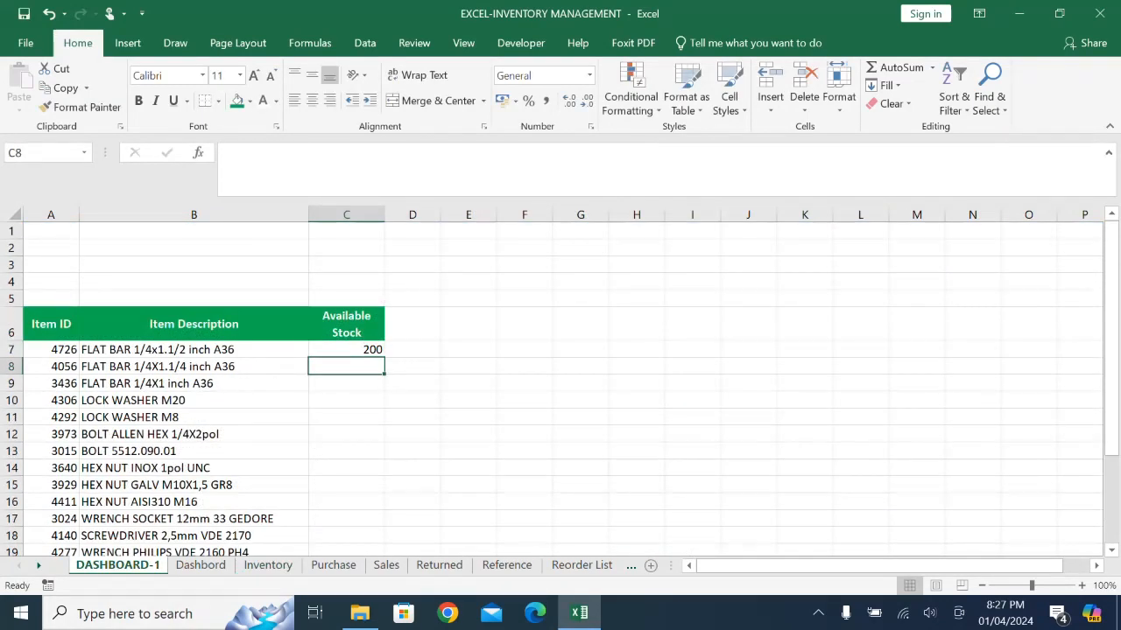
{"action": "left_click", "coordinate": [347, 349]}
{"action": "double_click", "coordinate": [383, 357]}
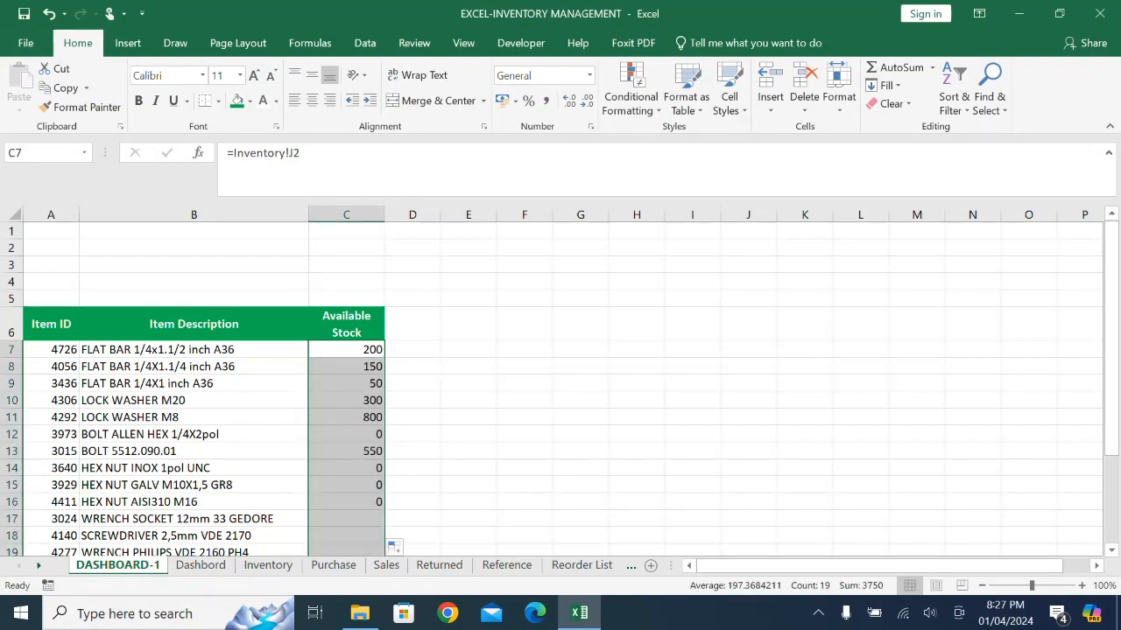
- Apply All Borders to the whole stock table A6:C25
{"action": "left_click_drag", "start_coordinate": [51, 324], "coordinate": [383, 523]}
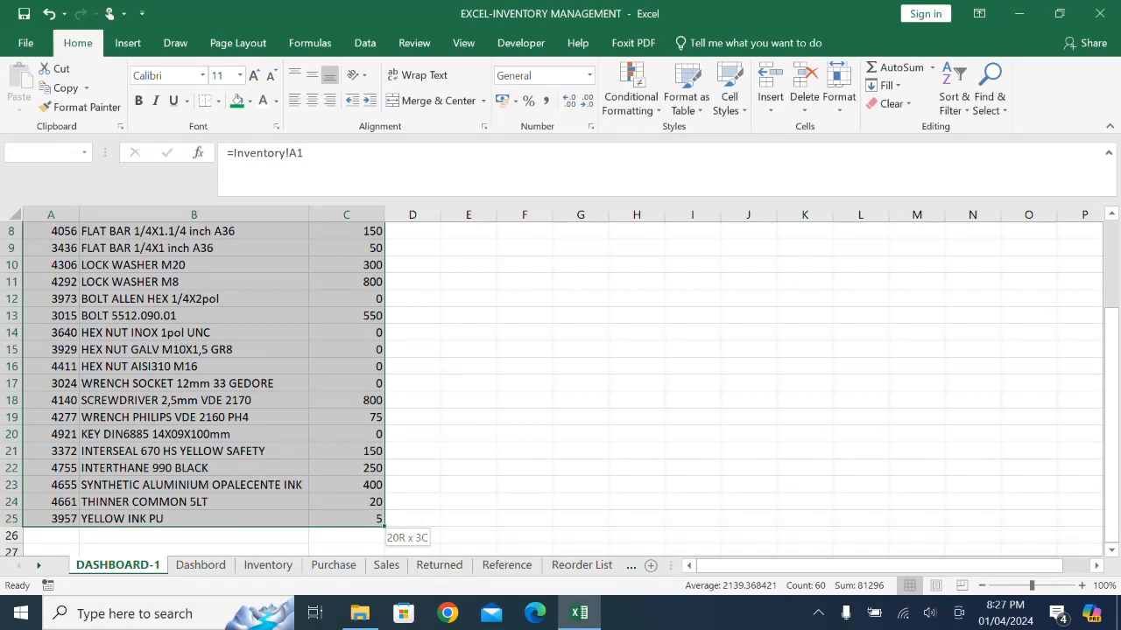
{"action": "left_click_drag", "start_coordinate": [382, 524], "coordinate": [383, 524]}
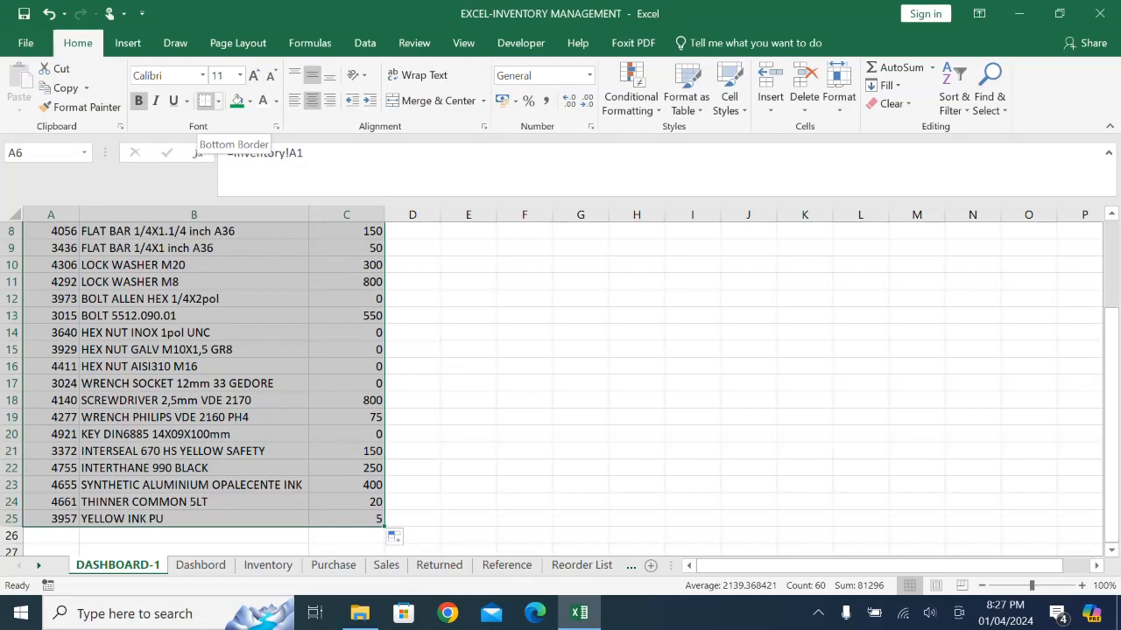
{"action": "left_click", "coordinate": [218, 100]}
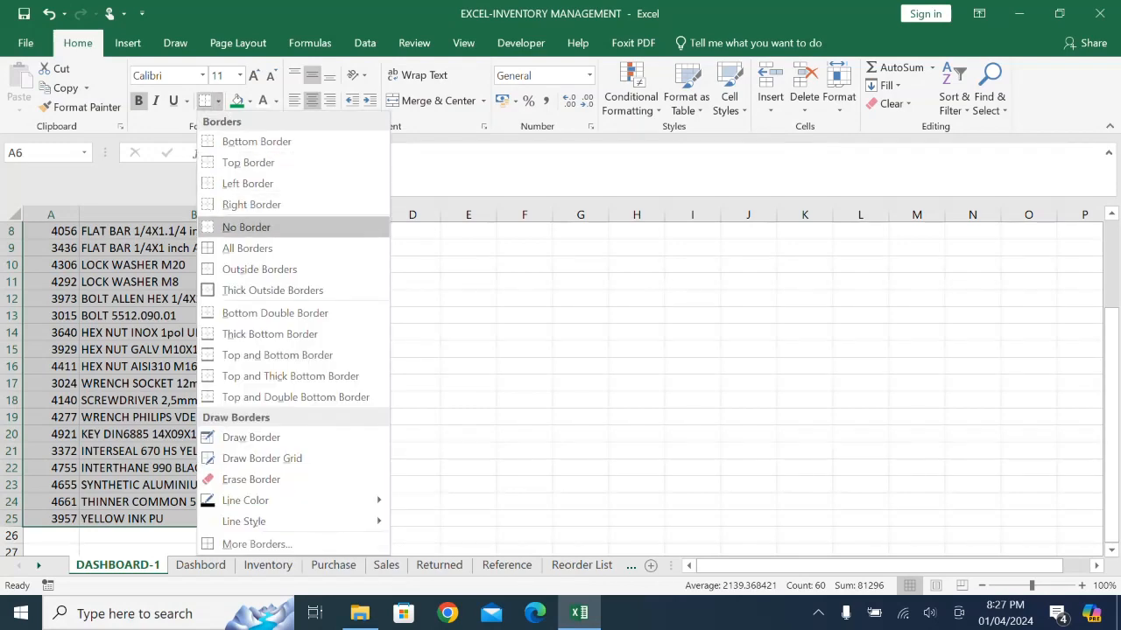
{"action": "left_click", "coordinate": [247, 248]}
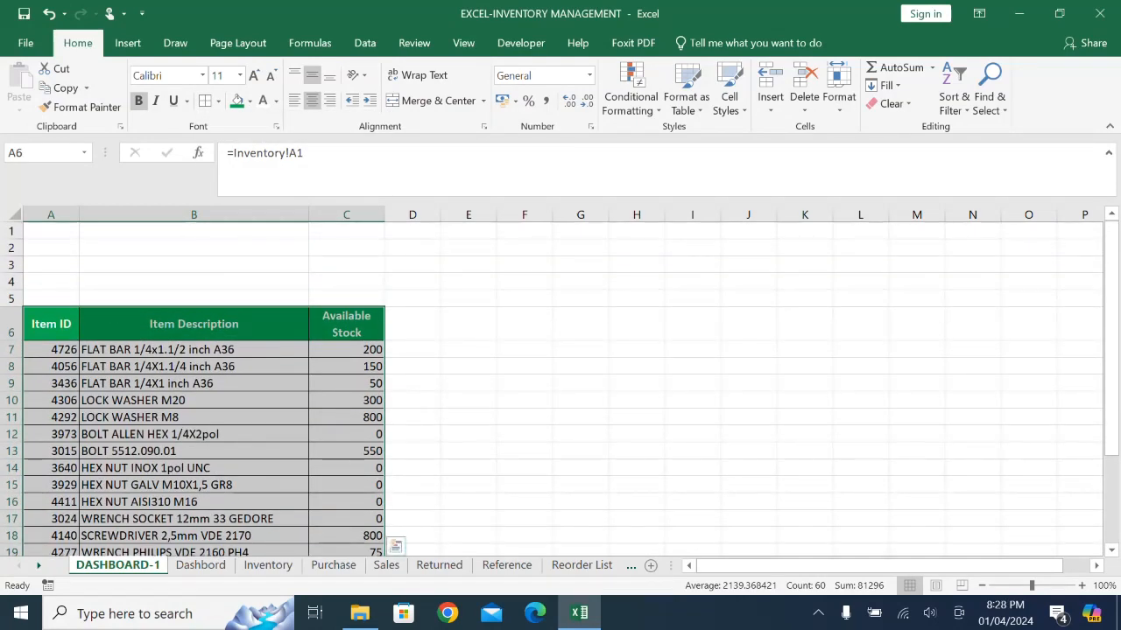
{"action": "left_click", "coordinate": [524, 418]}
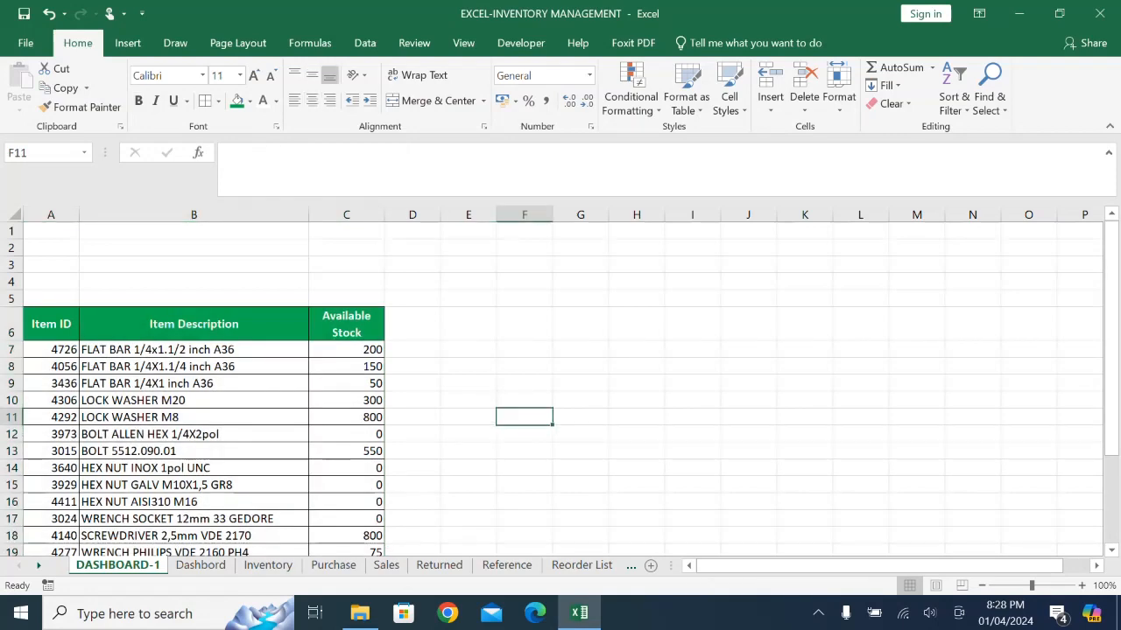
- Add solid-fill Light Blue data bars to the Available Stock values in C7:C25
{"action": "left_click_drag", "start_coordinate": [346, 349], "coordinate": [378, 525]}
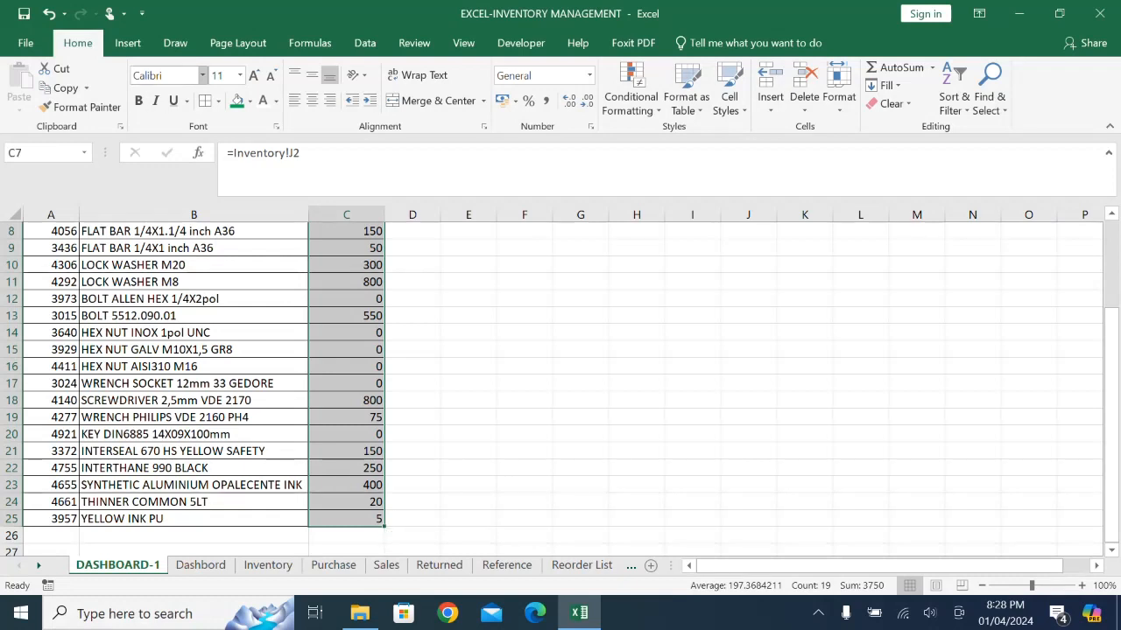
{"action": "left_click", "coordinate": [630, 96]}
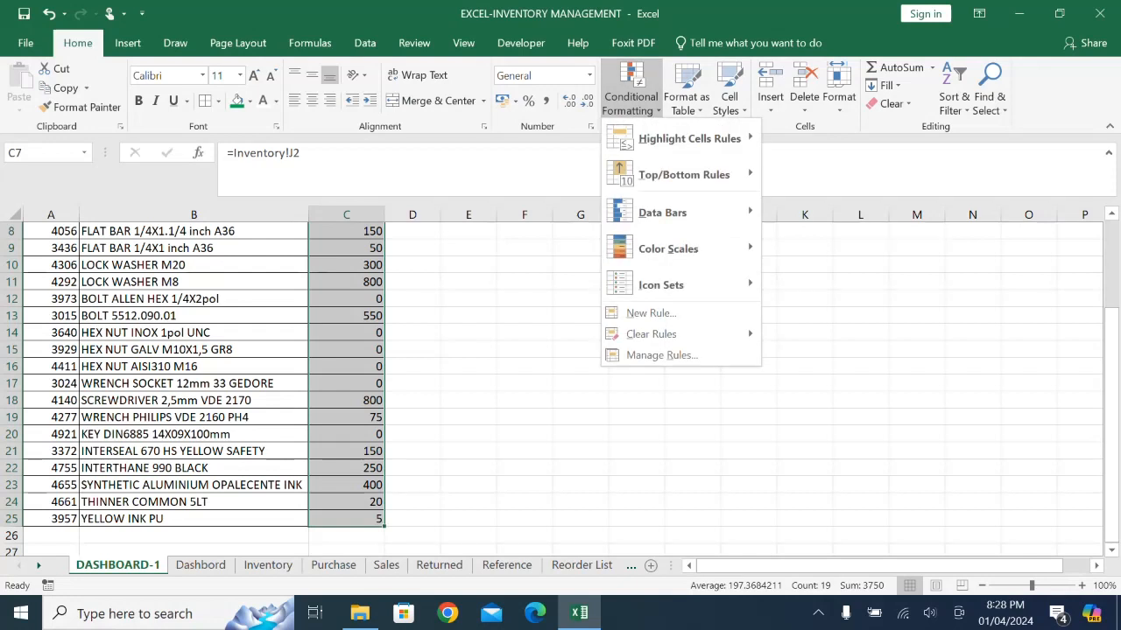
{"action": "mouse_move", "coordinate": [663, 213]}
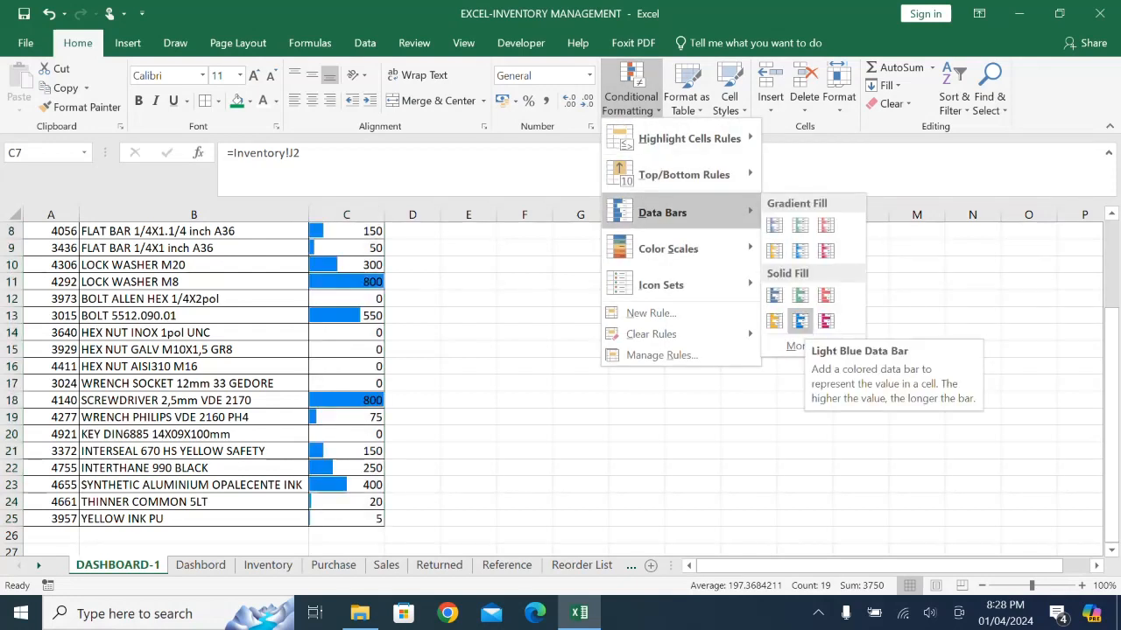
{"action": "left_click", "coordinate": [799, 320]}
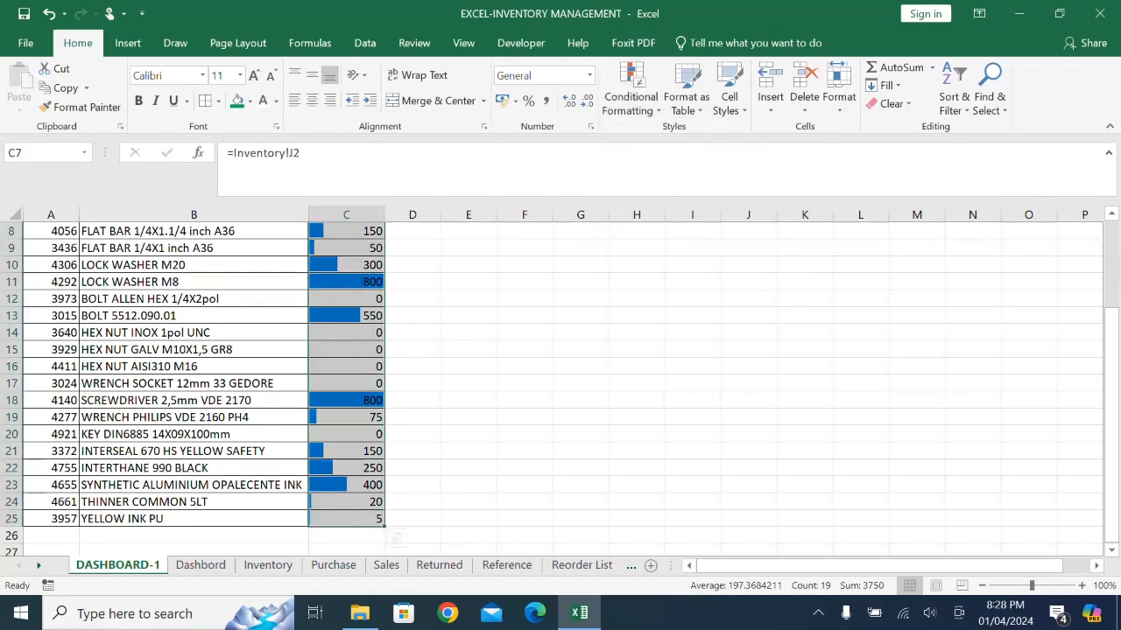
{"action": "left_click", "coordinate": [581, 400]}
- Examine the Available Stock By Graph chart on the Dashbord sheet and its design and format options, returning to DASHBOARD-1
{"action": "scroll", "coordinate": [581, 400], "scroll_direction": "up", "scroll_amount": 1}
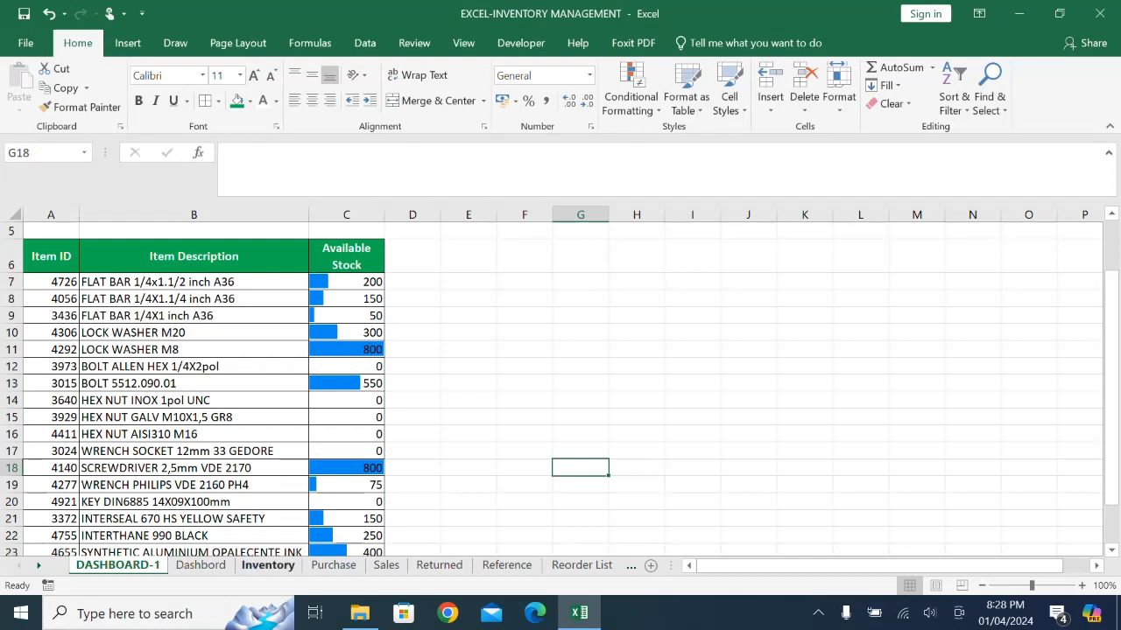
{"action": "left_click", "coordinate": [200, 564]}
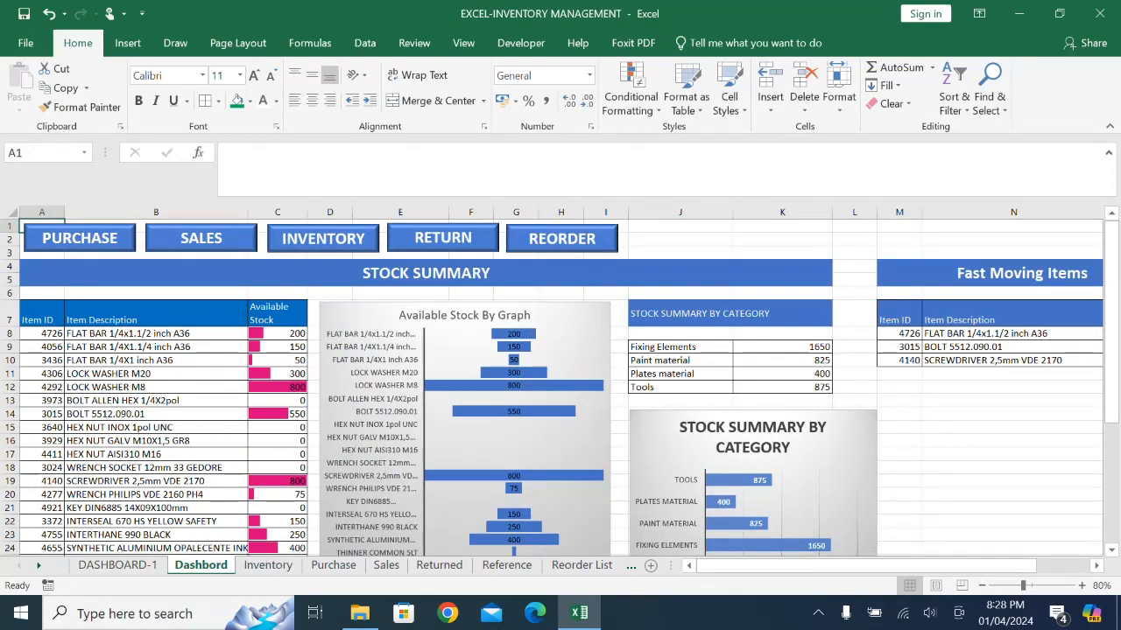
{"action": "left_click", "coordinate": [569, 352]}
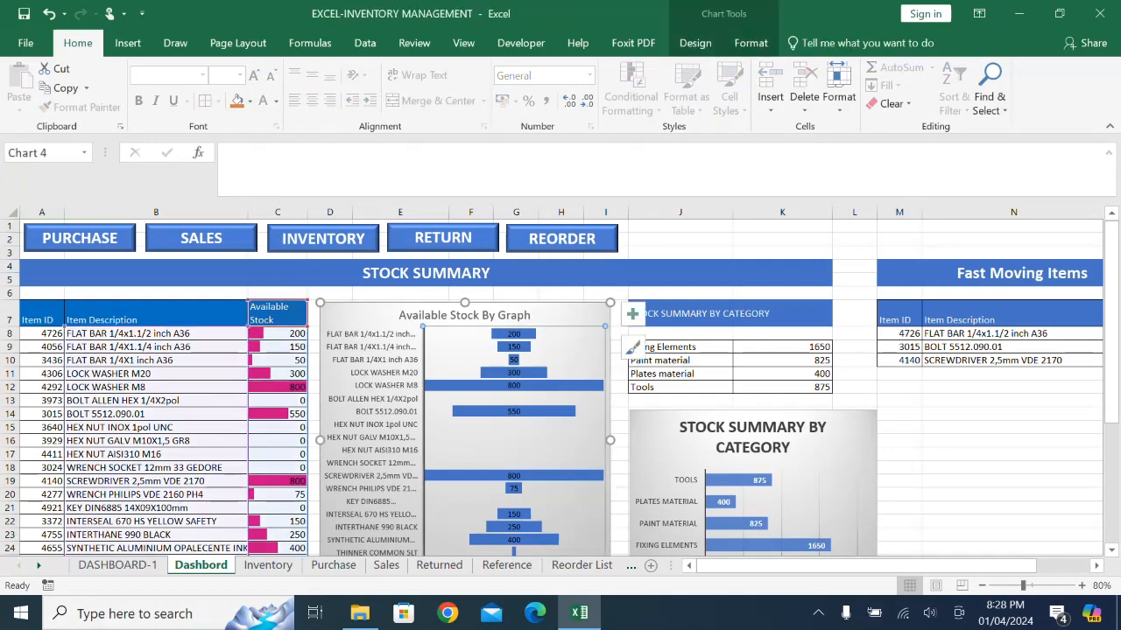
{"action": "left_click", "coordinate": [750, 43]}
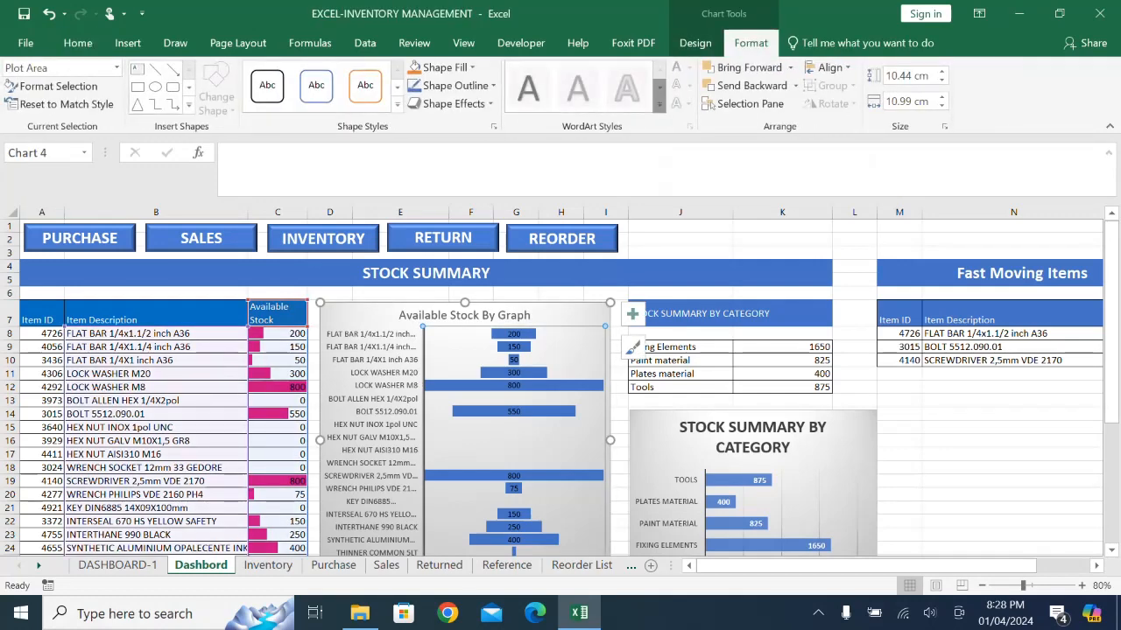
{"action": "left_click", "coordinate": [695, 42]}
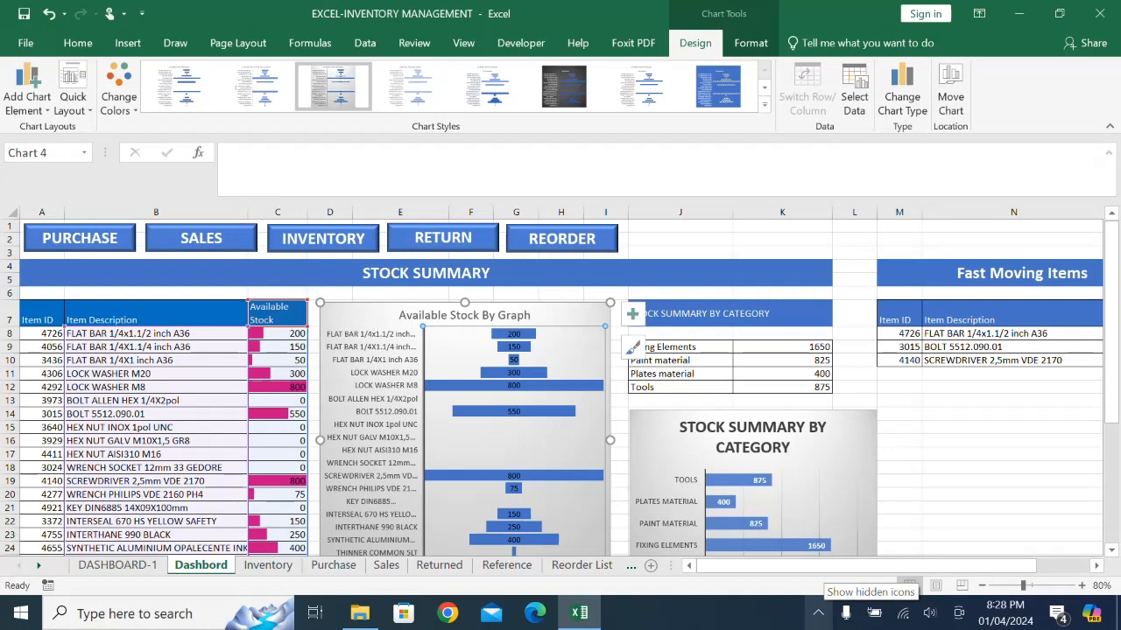
{"action": "left_click", "coordinate": [1011, 495]}
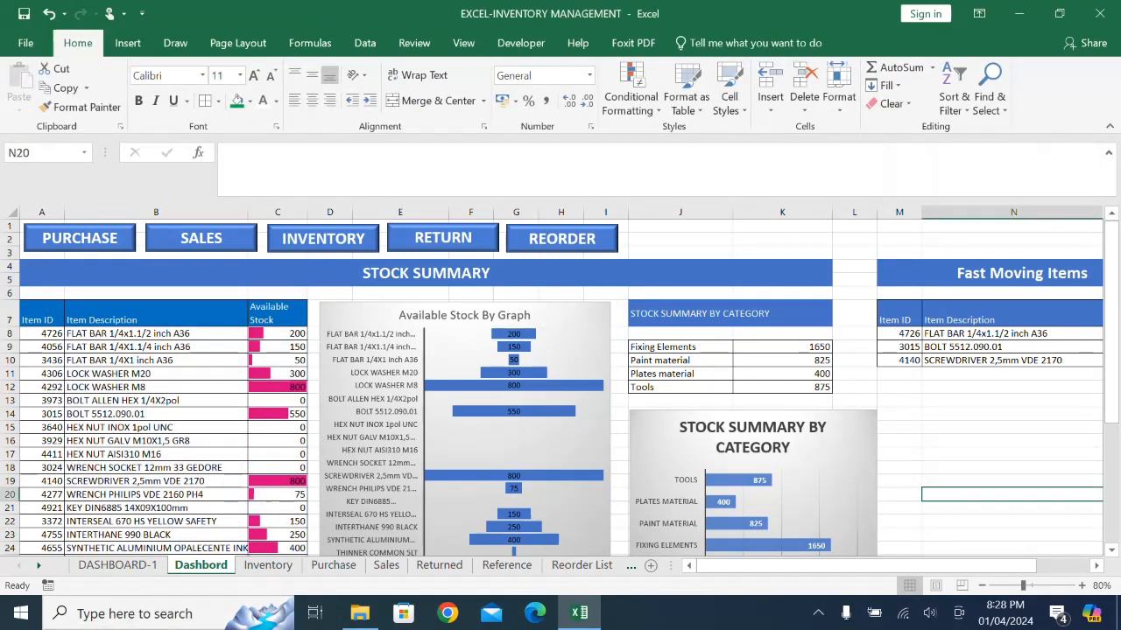
{"action": "key", "text": "ctrl+Page_Up"}
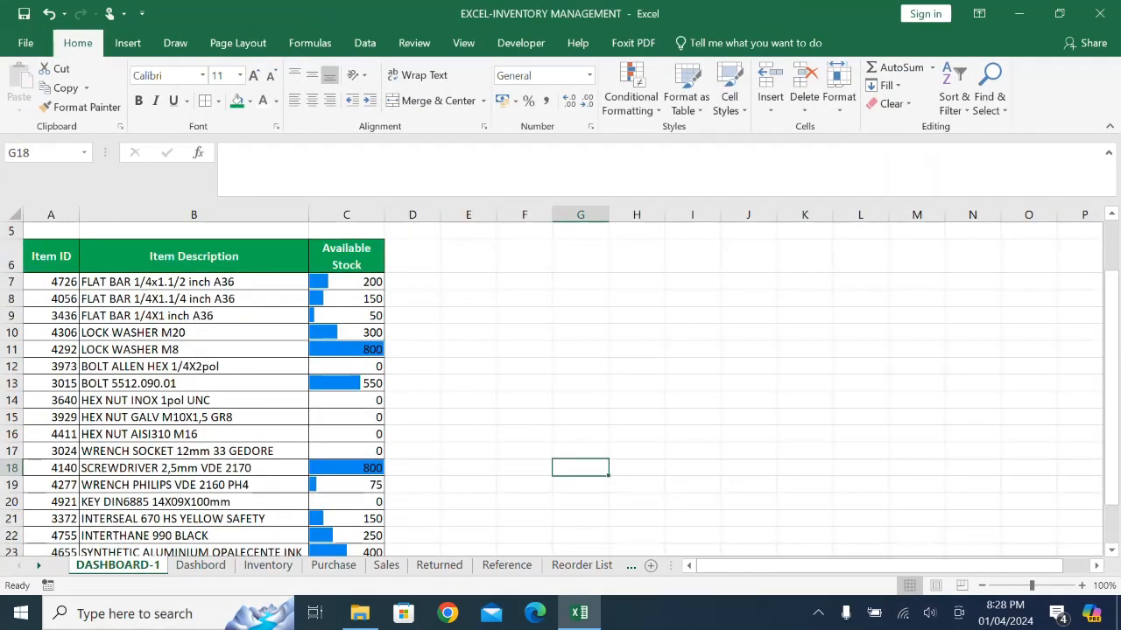
- Insert a Funnel chart of the item descriptions and available stock in B6:C25 on the DASHBOARD-1 sheet
{"action": "left_click_drag", "start_coordinate": [193, 256], "coordinate": [383, 525]}
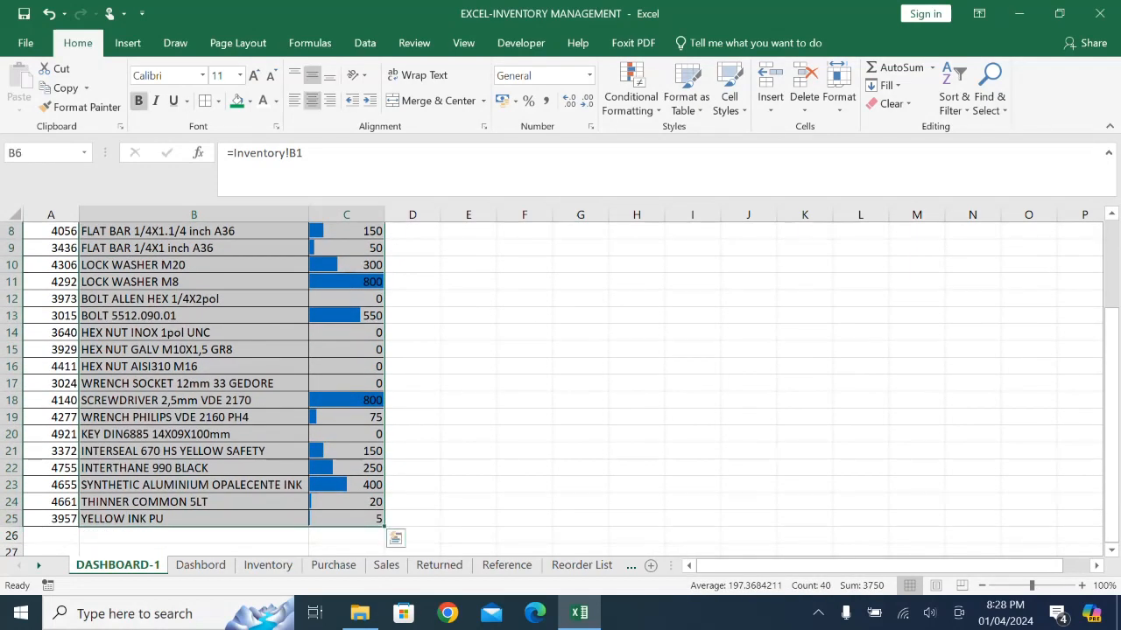
{"action": "left_click", "coordinate": [128, 43]}
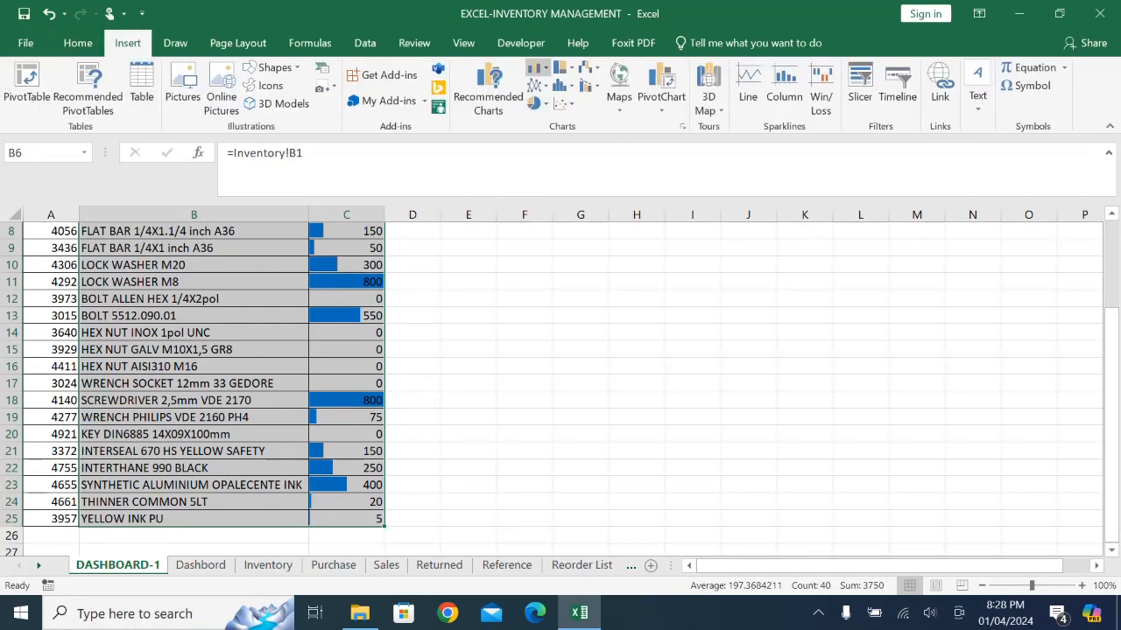
{"action": "left_click", "coordinate": [536, 69]}
{"action": "left_click", "coordinate": [538, 68]}
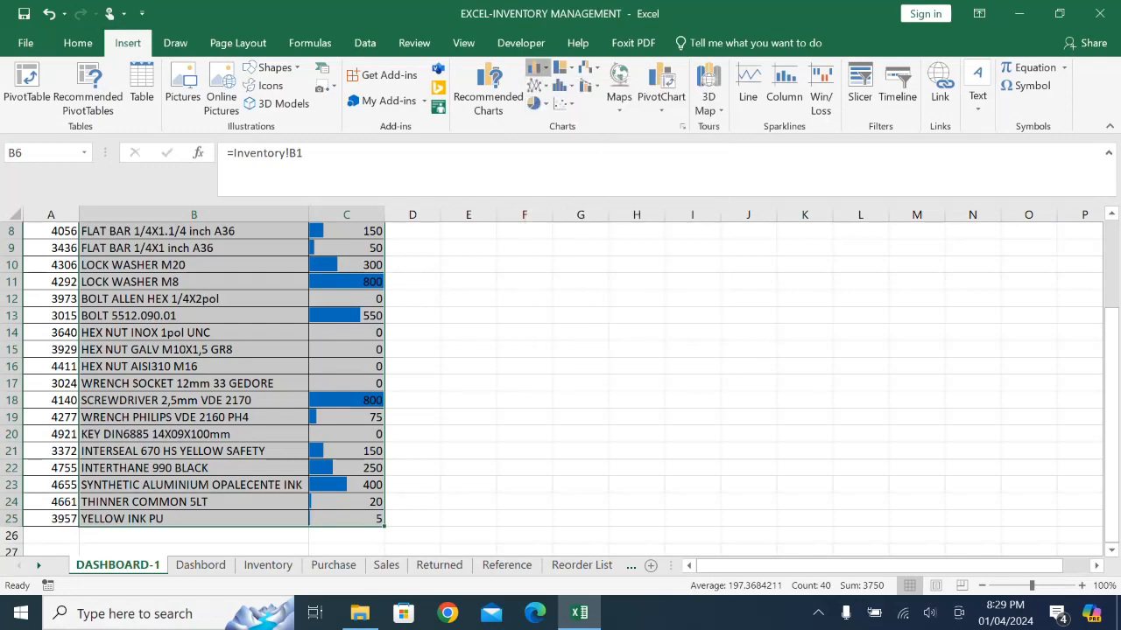
{"action": "left_click", "coordinate": [589, 85]}
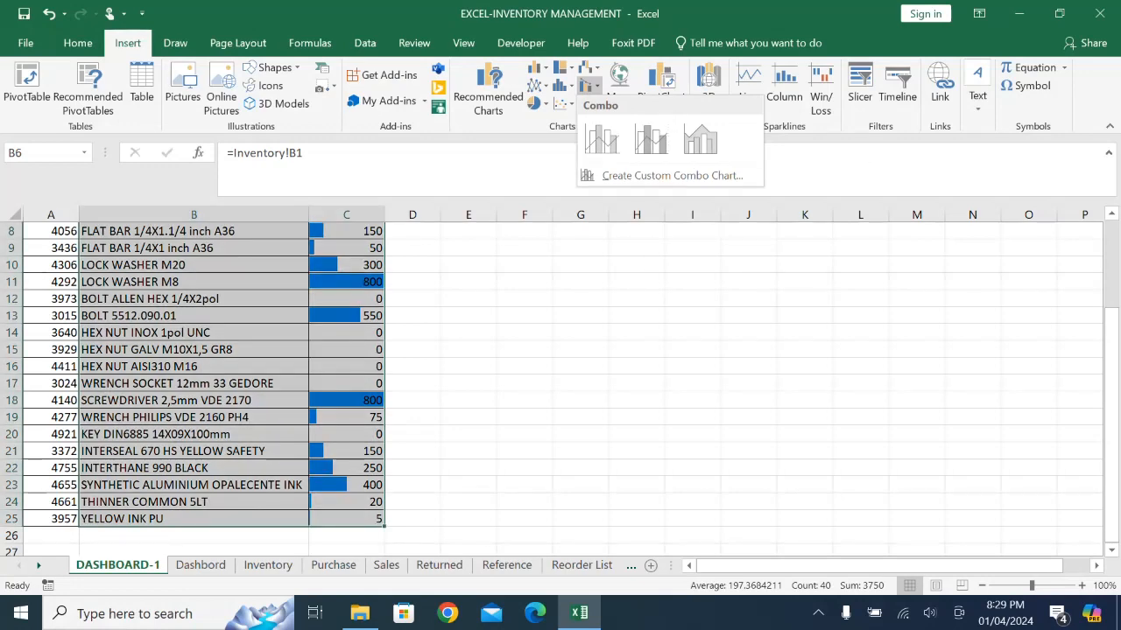
{"action": "left_click", "coordinate": [563, 86]}
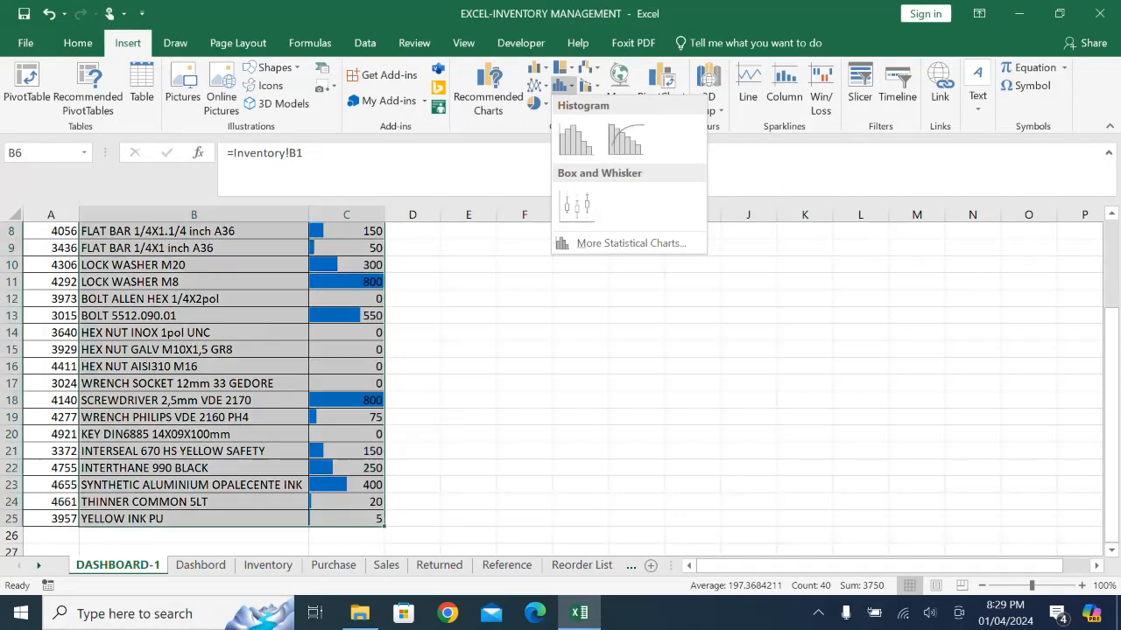
{"action": "left_click", "coordinate": [630, 242]}
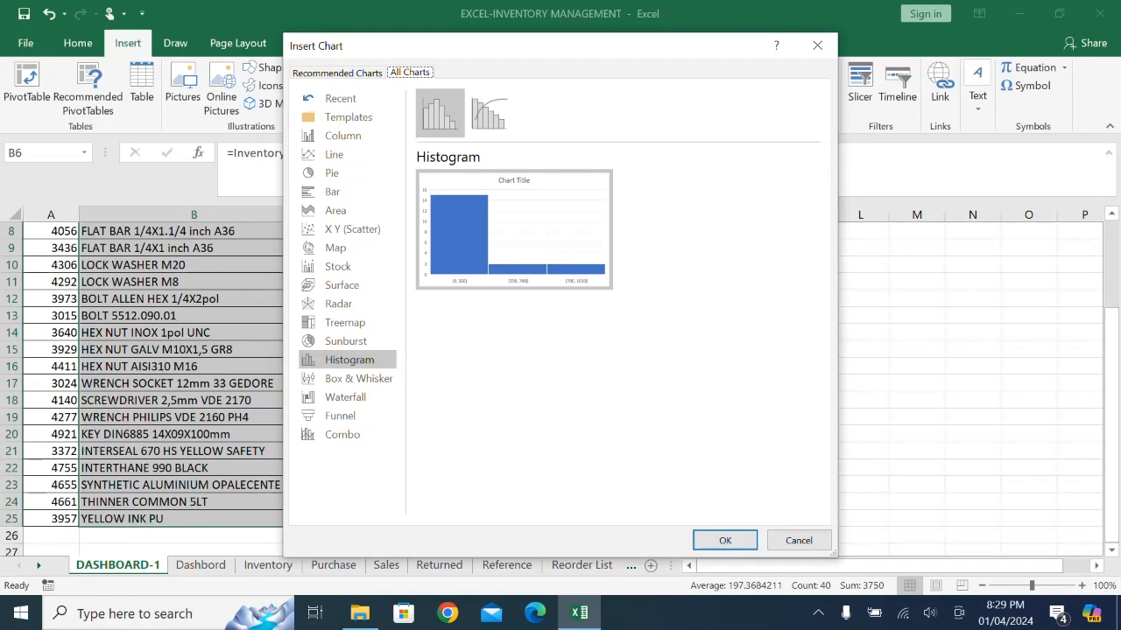
{"action": "left_click_drag", "start_coordinate": [525, 46], "coordinate": [721, 87]}
{"action": "left_click", "coordinate": [538, 477]}
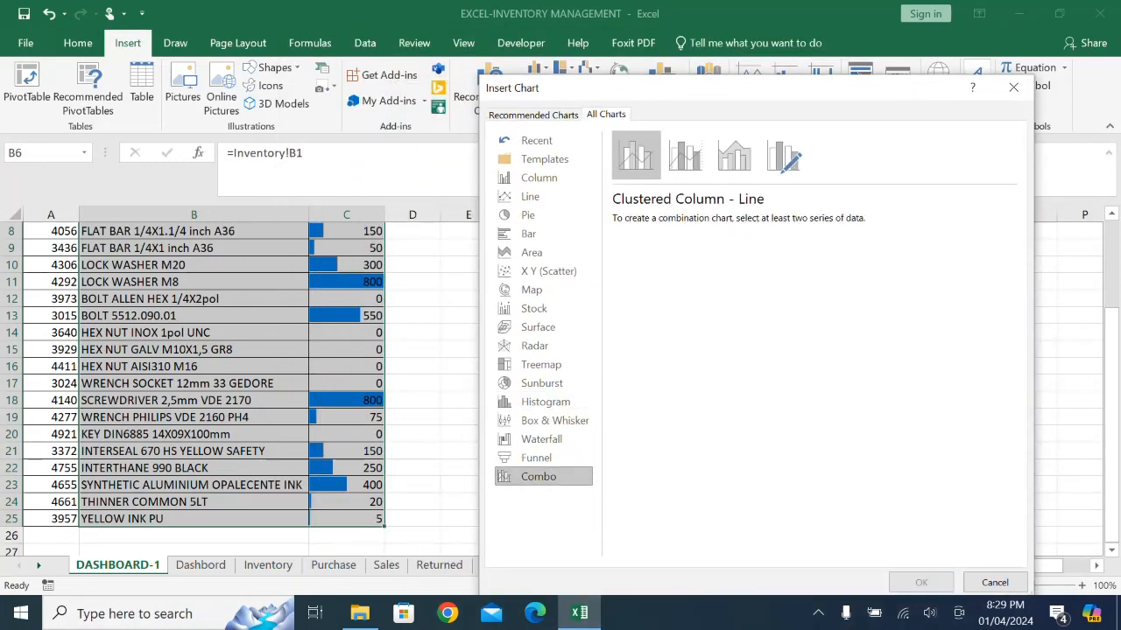
{"action": "left_click", "coordinate": [536, 458]}
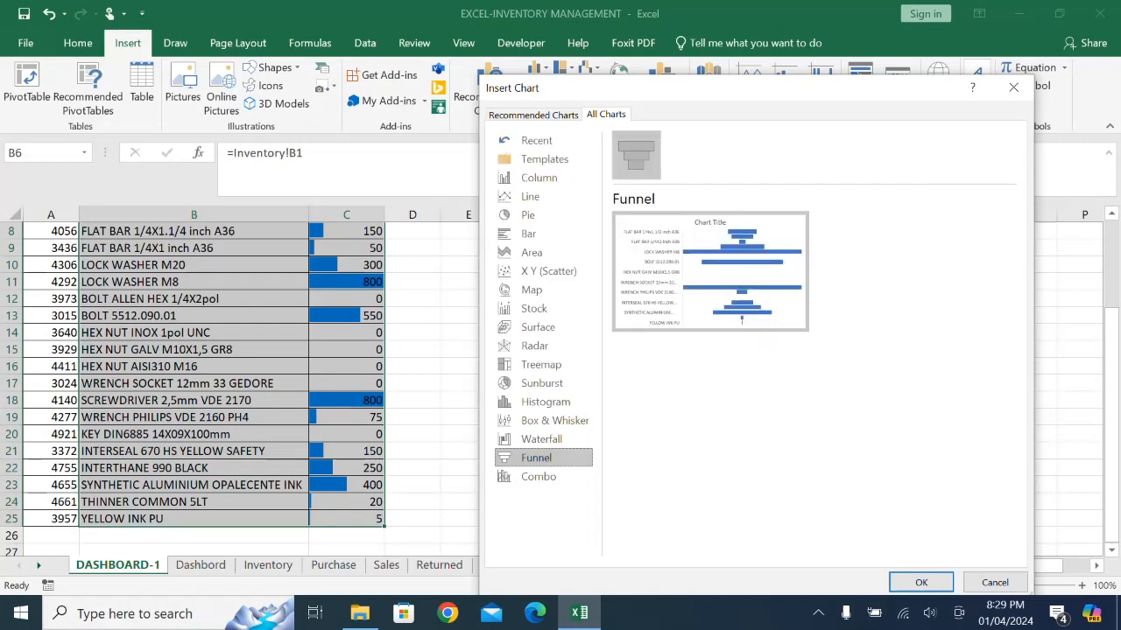
{"action": "key", "text": "Up"}
{"action": "key", "text": "Up"}
{"action": "key", "text": "Up"}
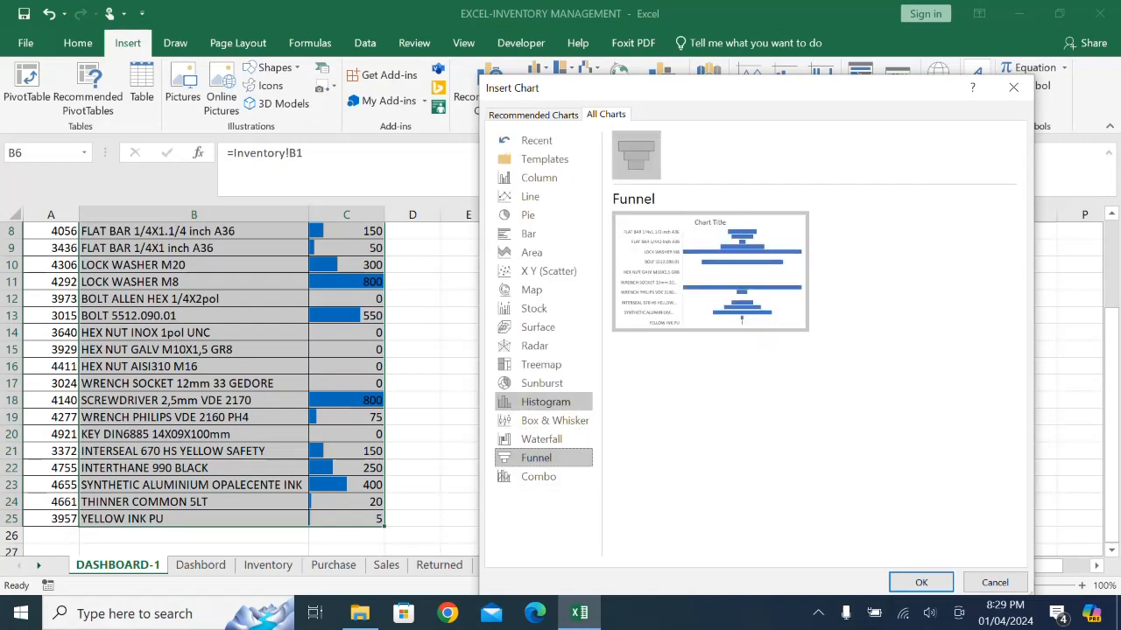
{"action": "left_click", "coordinate": [686, 156]}
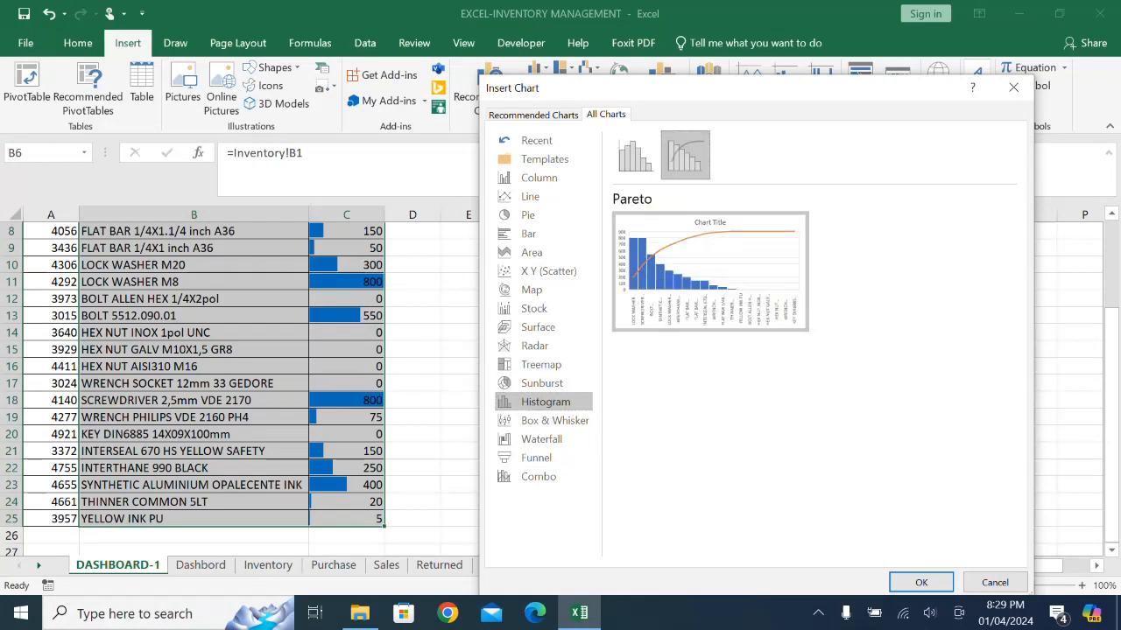
{"action": "left_click", "coordinate": [536, 458]}
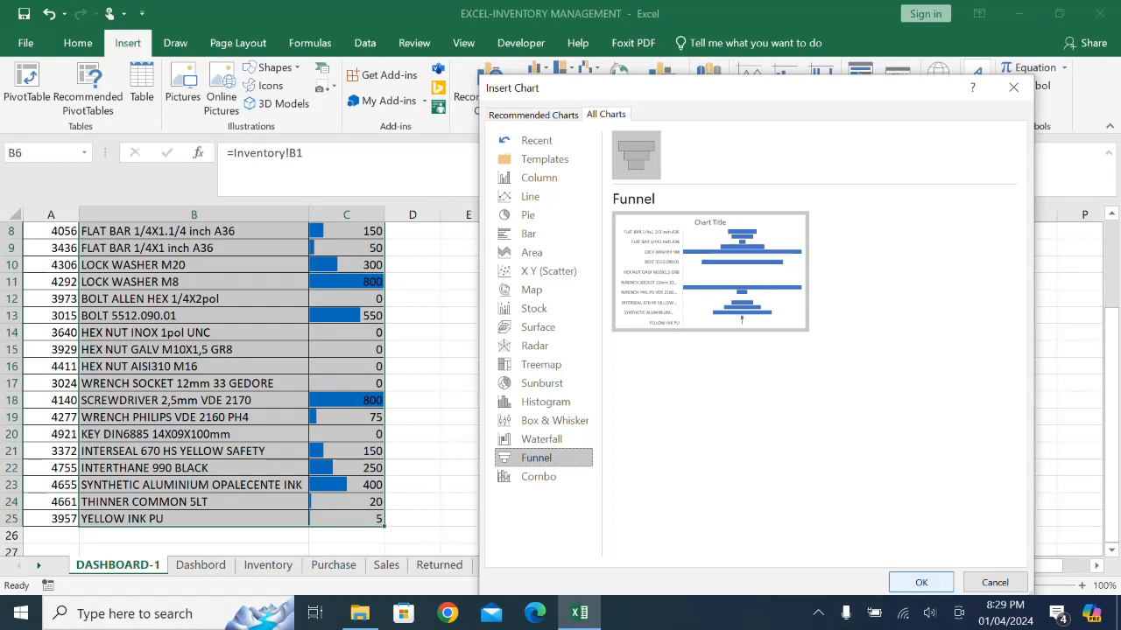
{"action": "left_click", "coordinate": [921, 582]}
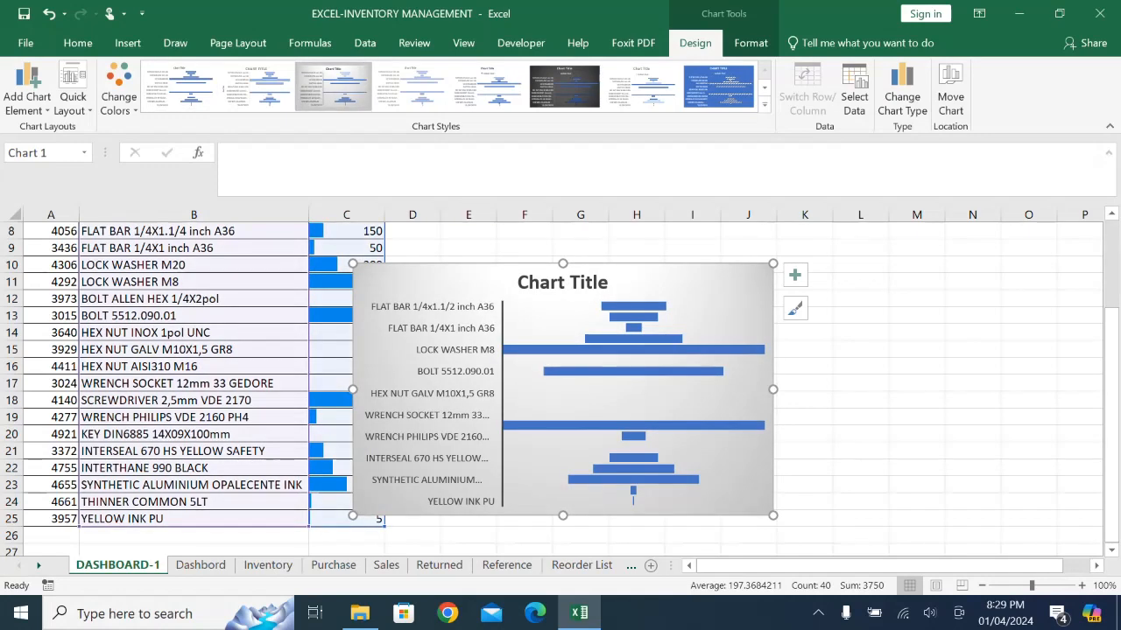
- Move the funnel chart beside the stock table, aligned with row 6, and stretch it to about 10.8 cm high
{"action": "scroll", "coordinate": [612, 437], "scroll_direction": "up", "scroll_amount": 2}
{"action": "left_click_drag", "start_coordinate": [455, 401], "coordinate": [492, 308]}
{"action": "scroll", "coordinate": [560, 385], "scroll_direction": "down", "scroll_amount": 3}
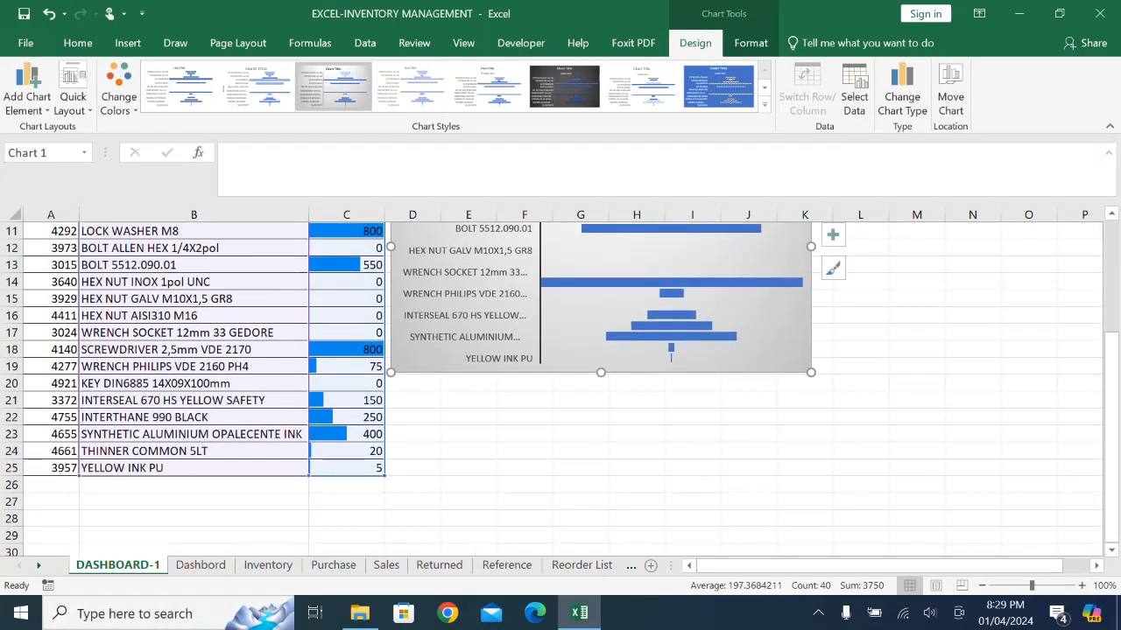
{"action": "left_click_drag", "start_coordinate": [600, 403], "coordinate": [600, 478]}
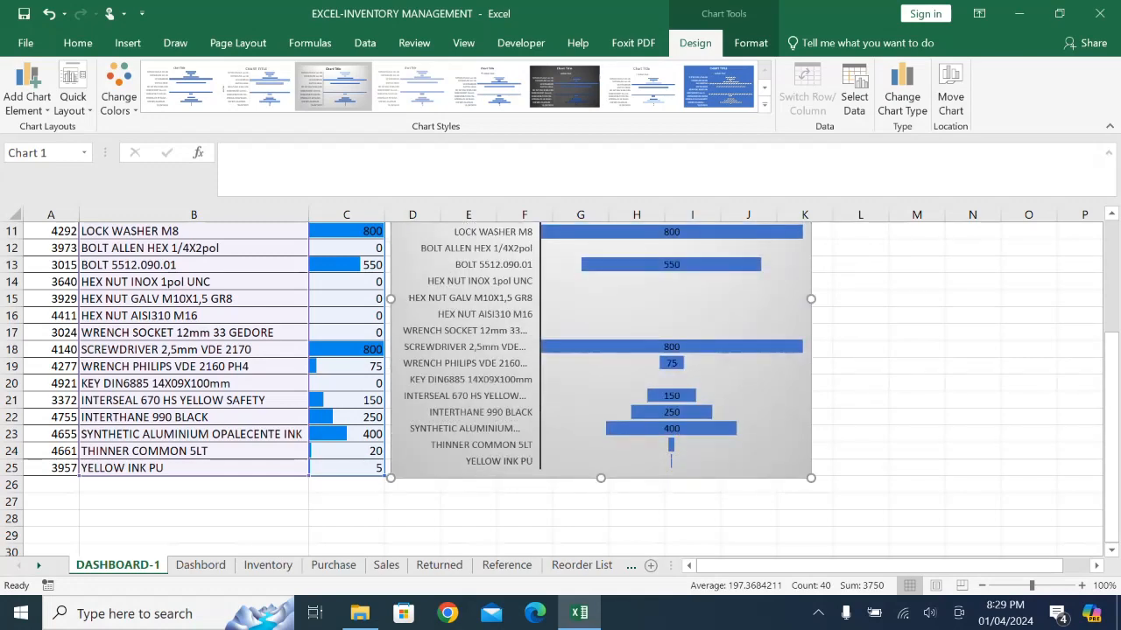
{"action": "scroll", "coordinate": [560, 386], "scroll_direction": "up", "scroll_amount": 1}
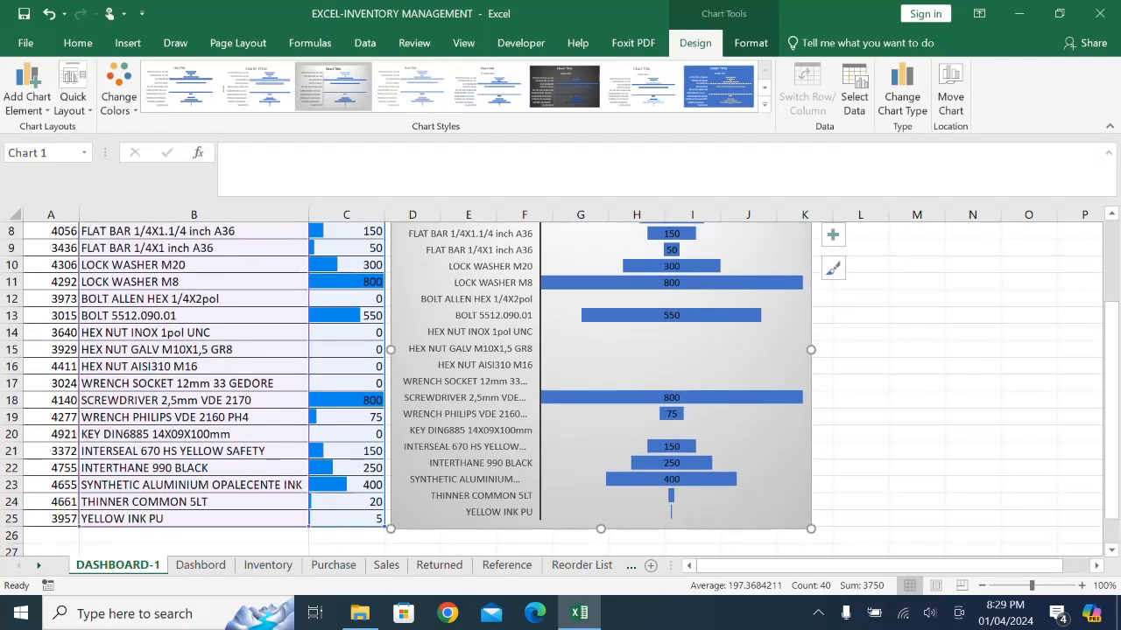
{"action": "scroll", "coordinate": [561, 385], "scroll_direction": "up", "scroll_amount": 1}
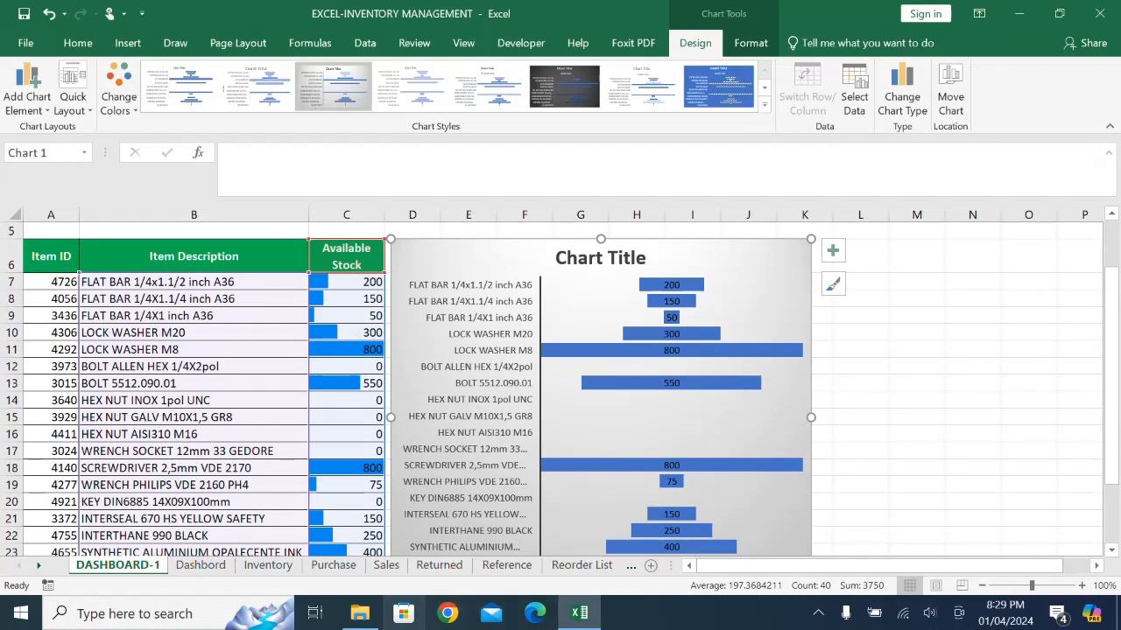
- Check the Dashbord and Inventory sheets for reference and retitle the DASHBOARD-1 funnel chart as Available Stock
{"action": "left_click", "coordinate": [200, 565]}
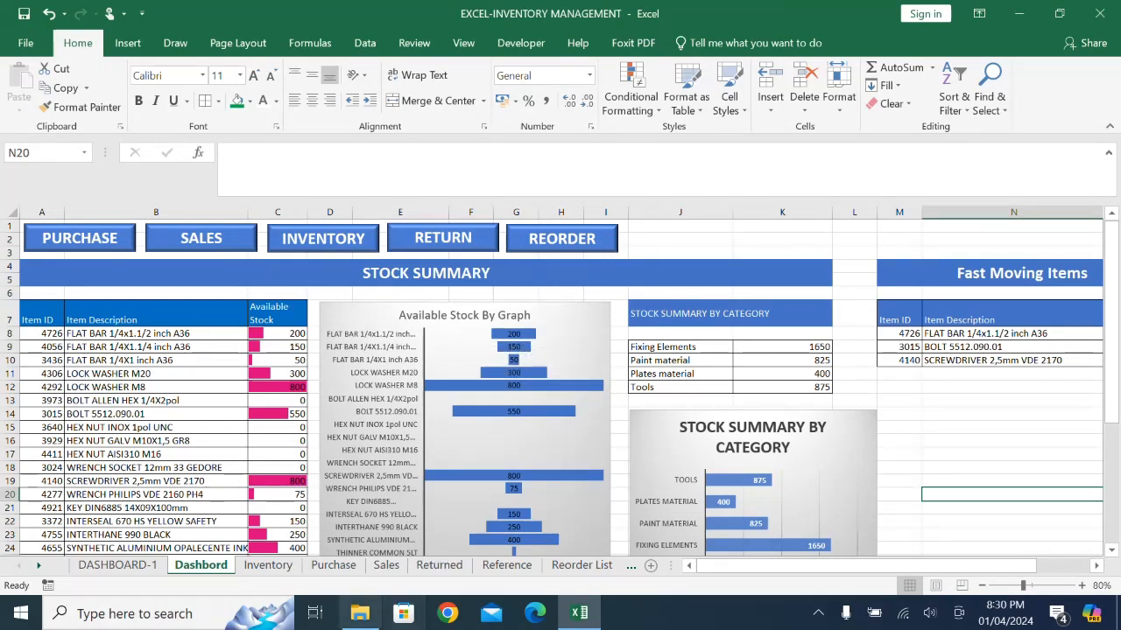
{"action": "left_click", "coordinate": [268, 565]}
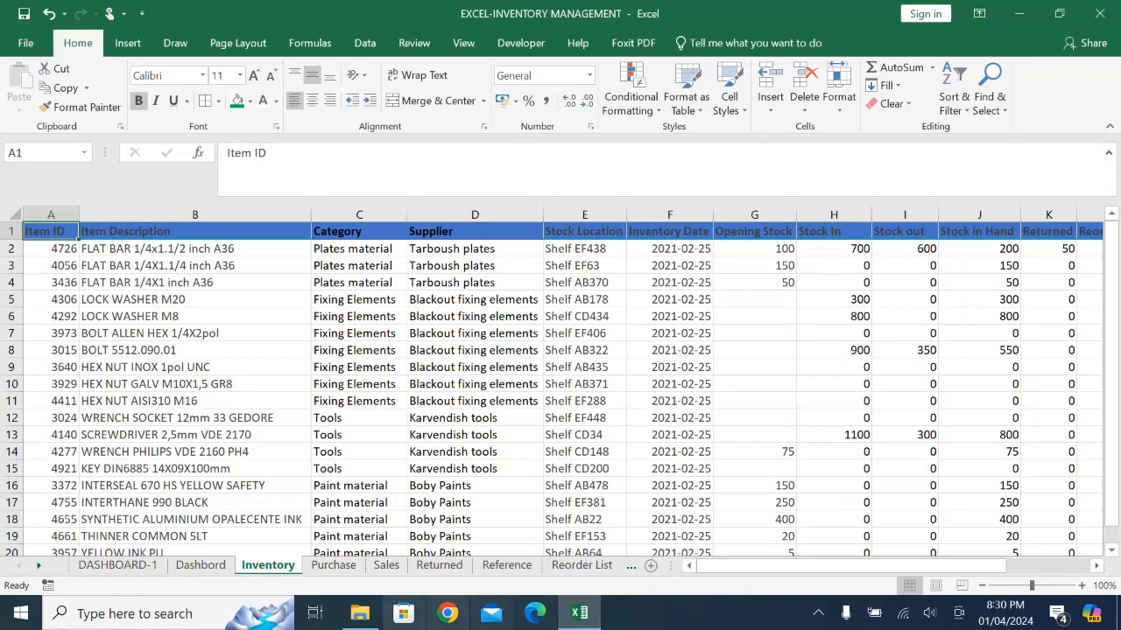
{"action": "left_click", "coordinate": [118, 565]}
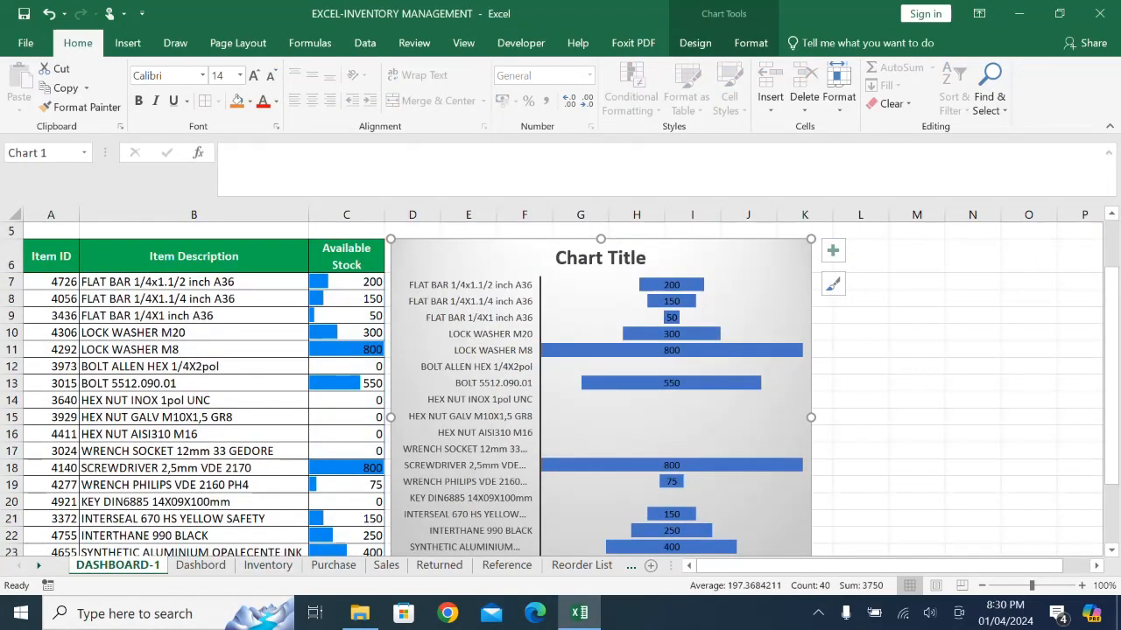
{"action": "left_click", "coordinate": [600, 257]}
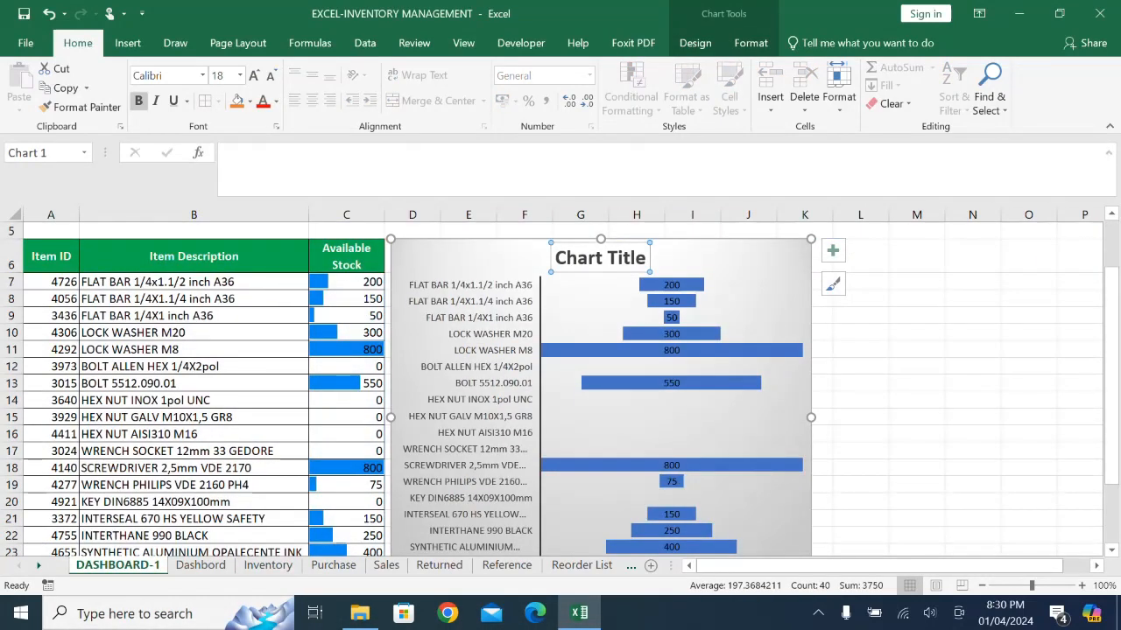
{"action": "triple_click", "coordinate": [600, 257]}
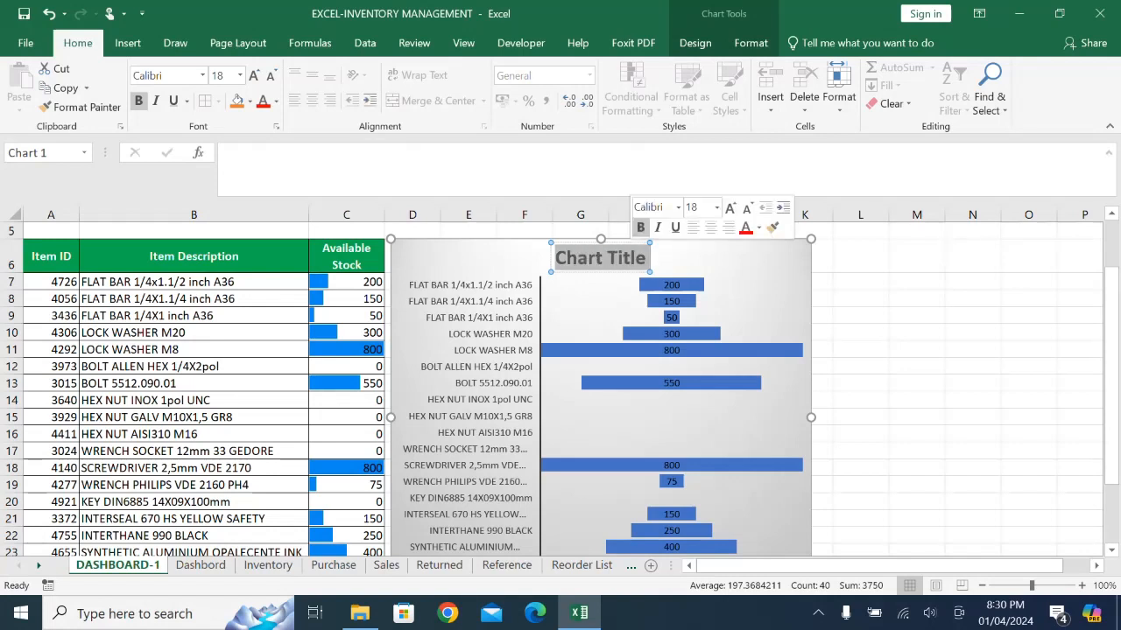
{"action": "type", "text": "A"}
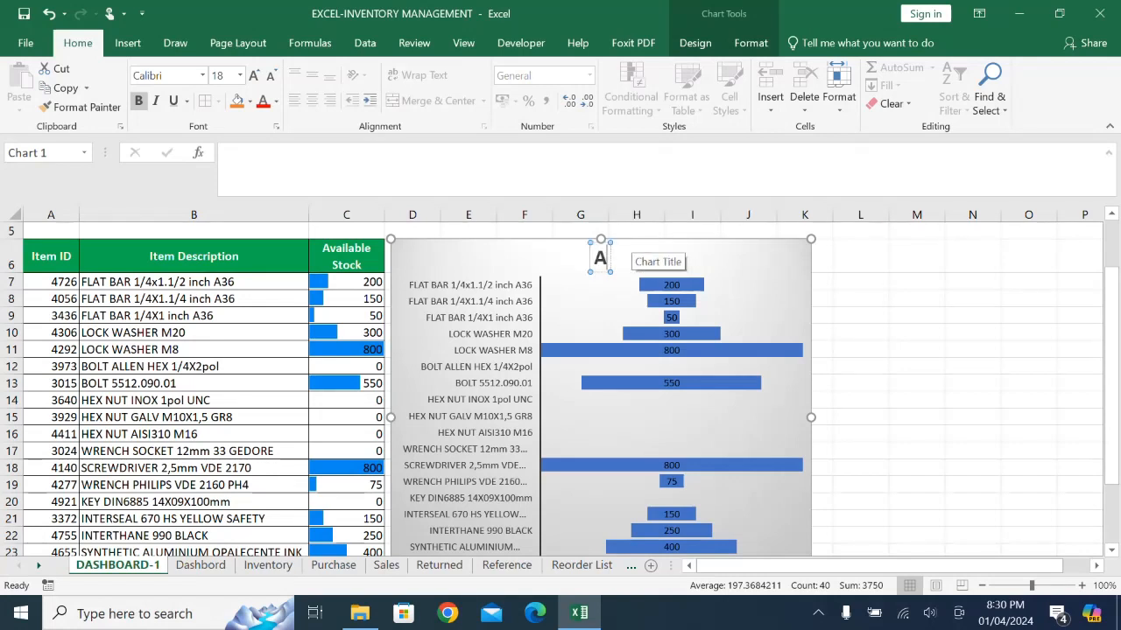
{"action": "type", "text": "vaila"}
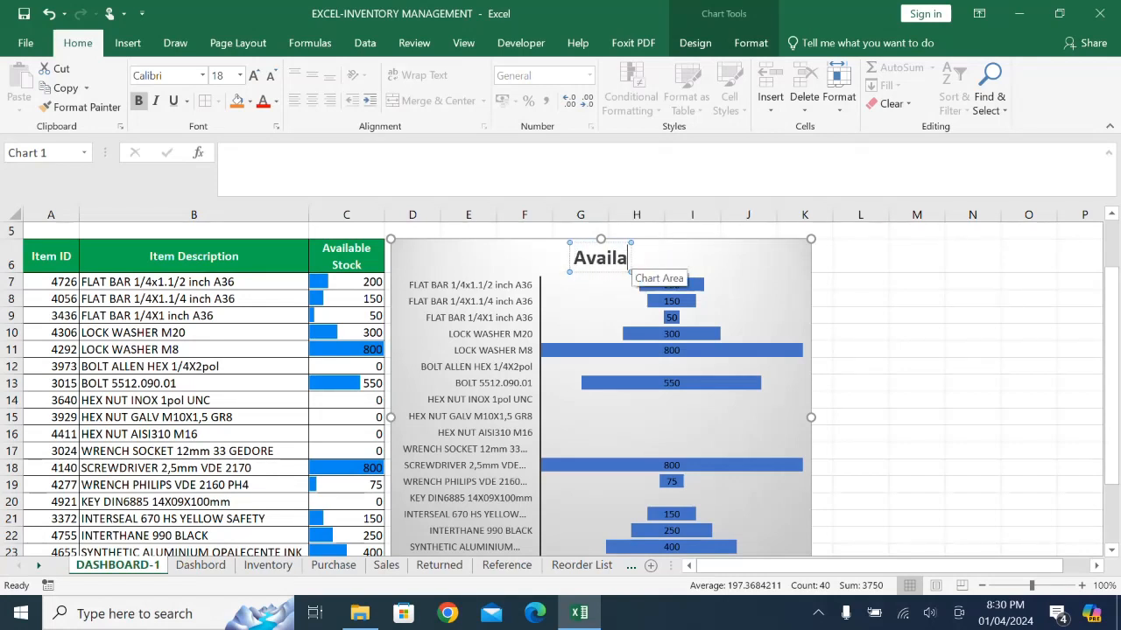
{"action": "type", "text": "bl"}
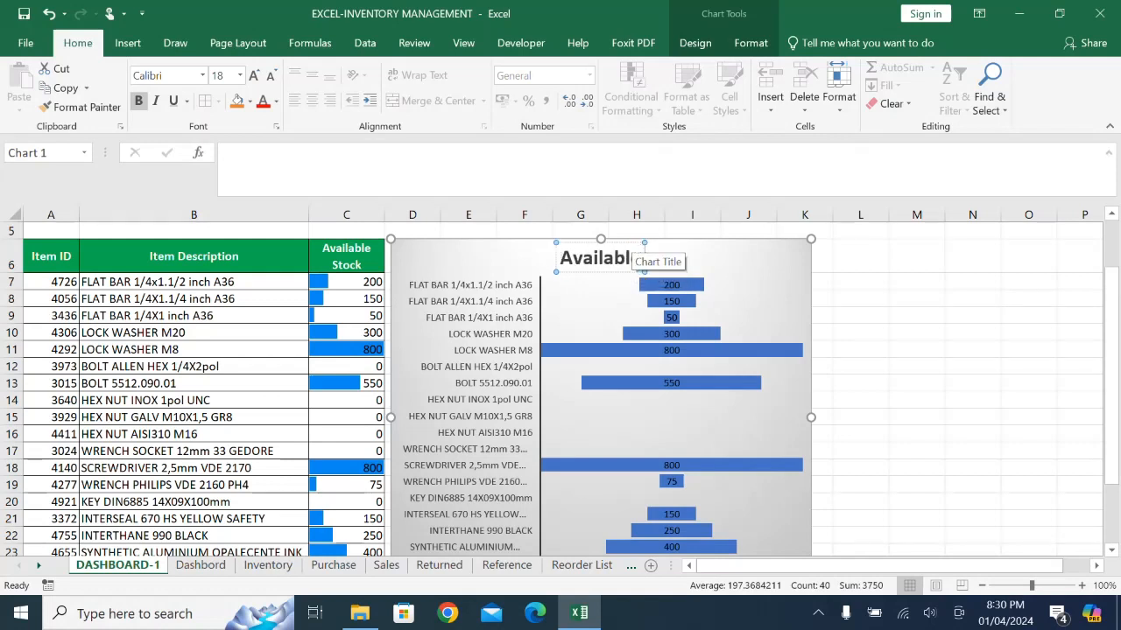
{"action": "type", "text": "e Stock"}
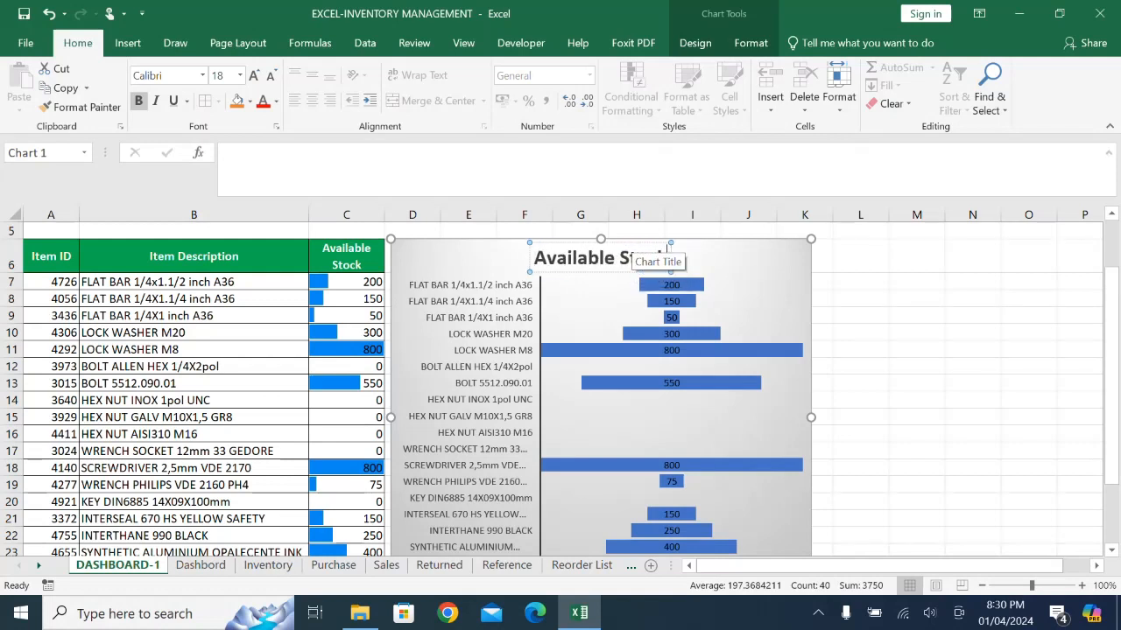
{"action": "left_click", "coordinate": [670, 424]}
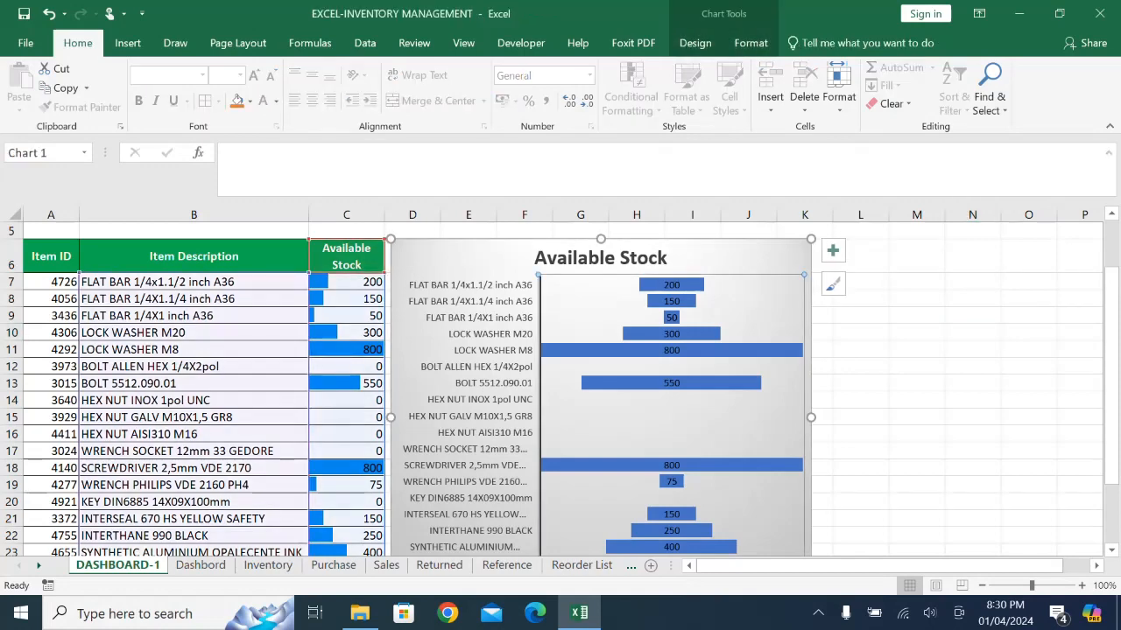
{"action": "left_click", "coordinate": [750, 42]}
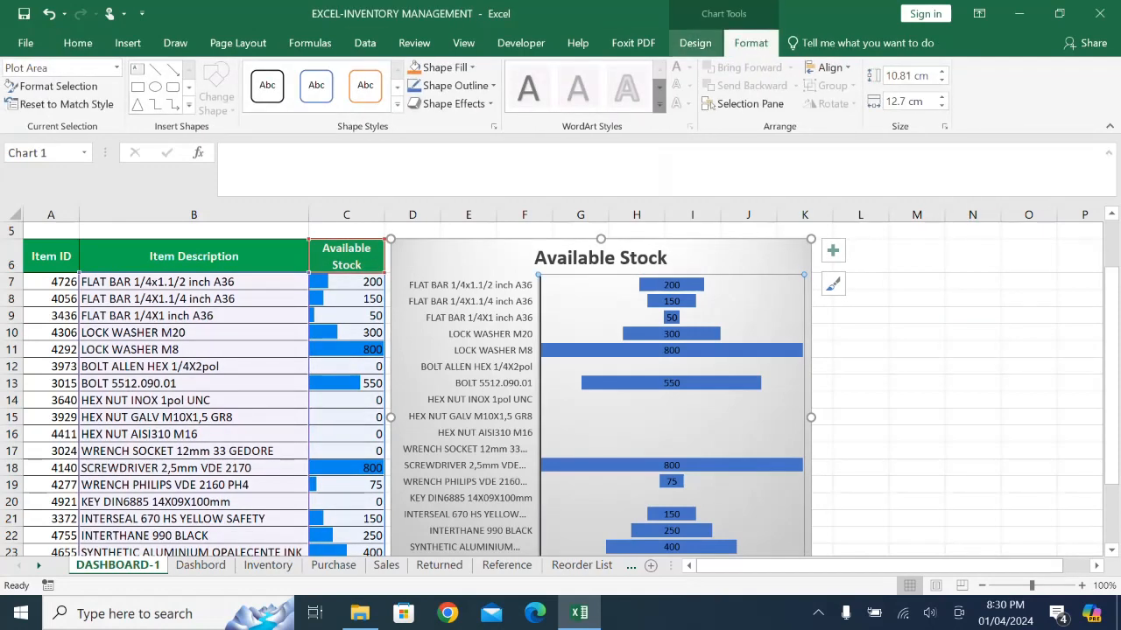
{"action": "left_click", "coordinate": [695, 43]}
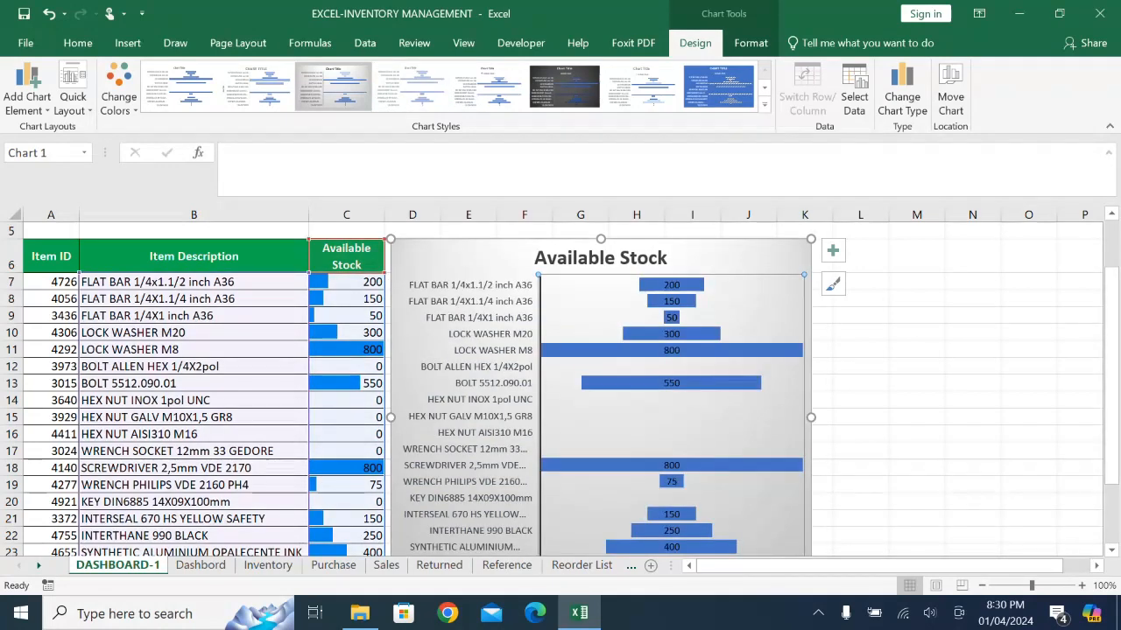
{"action": "left_click", "coordinate": [750, 43]}
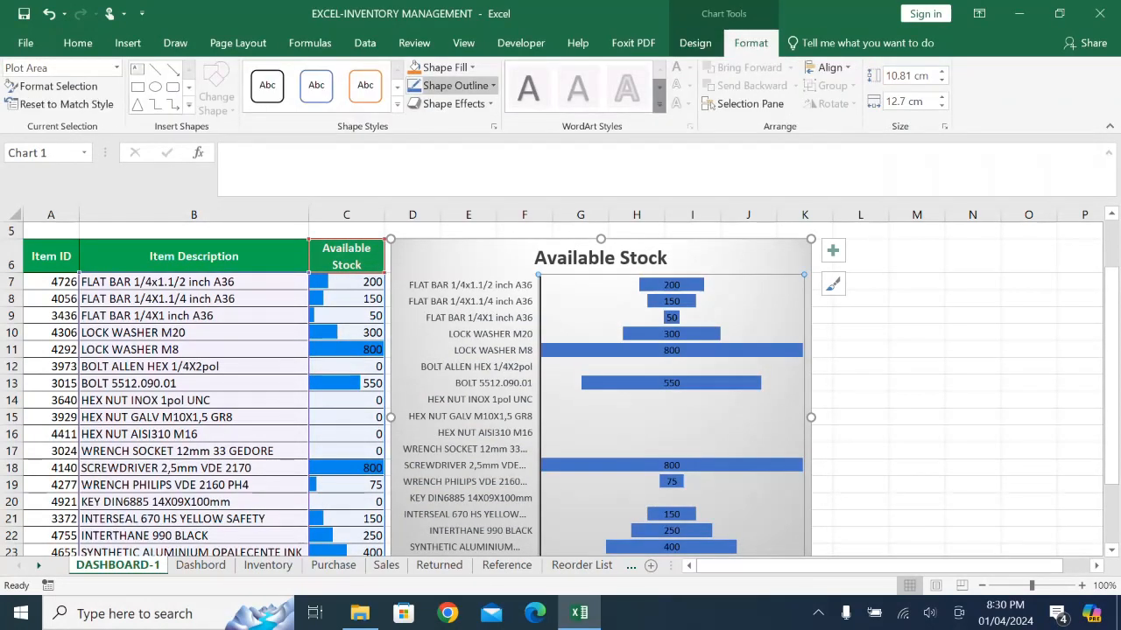
{"action": "left_click", "coordinate": [438, 67]}
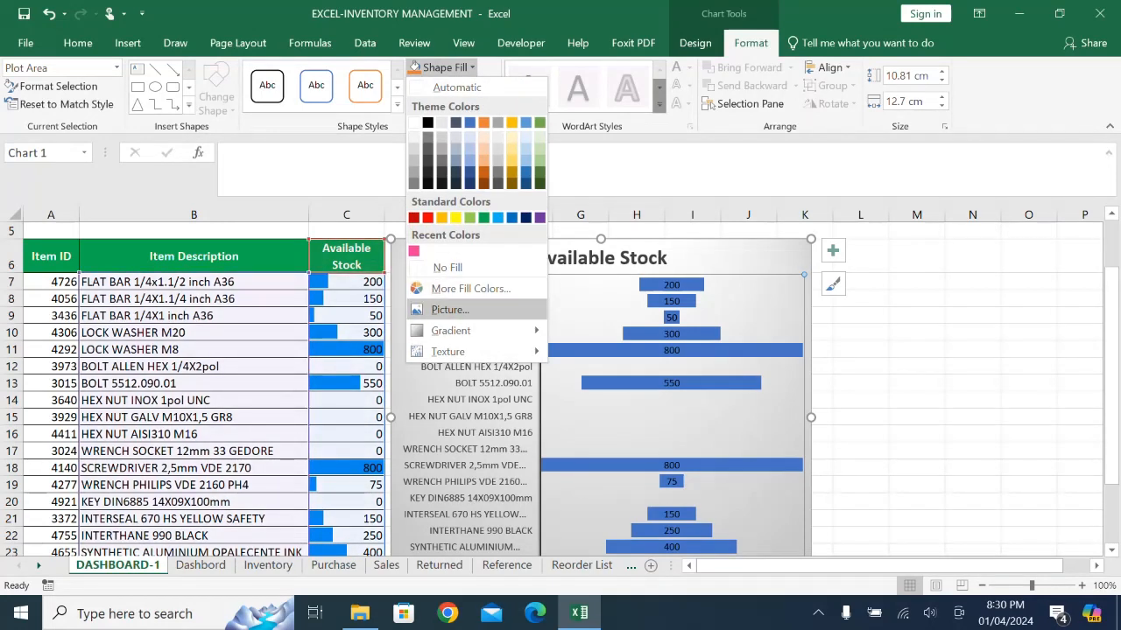
{"action": "mouse_move", "coordinate": [455, 331]}
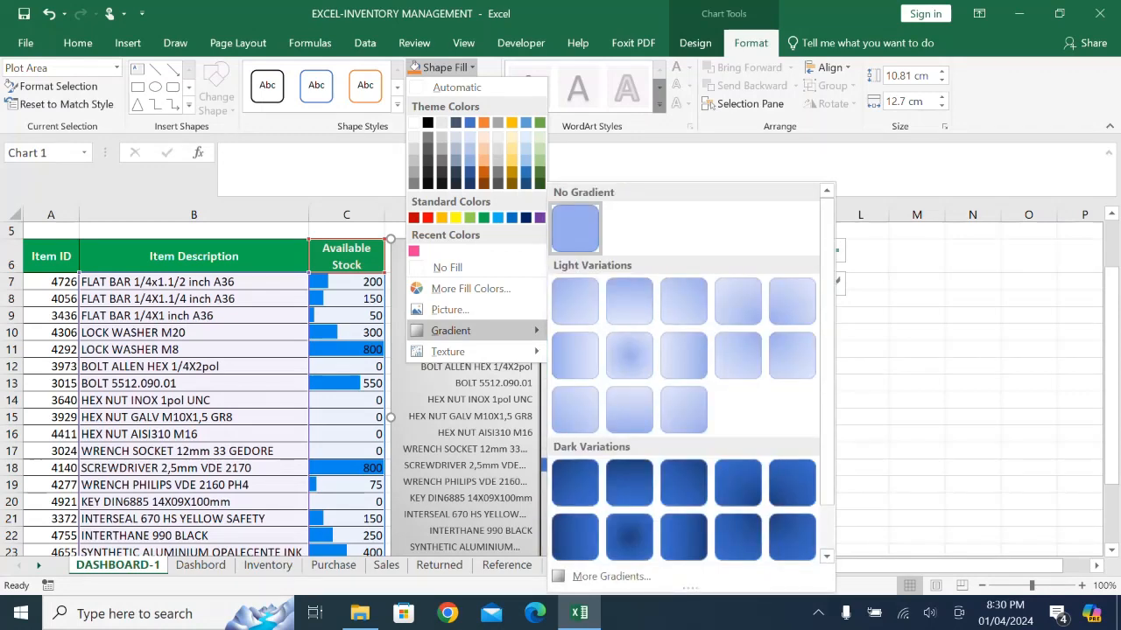
{"action": "left_click", "coordinate": [898, 497]}
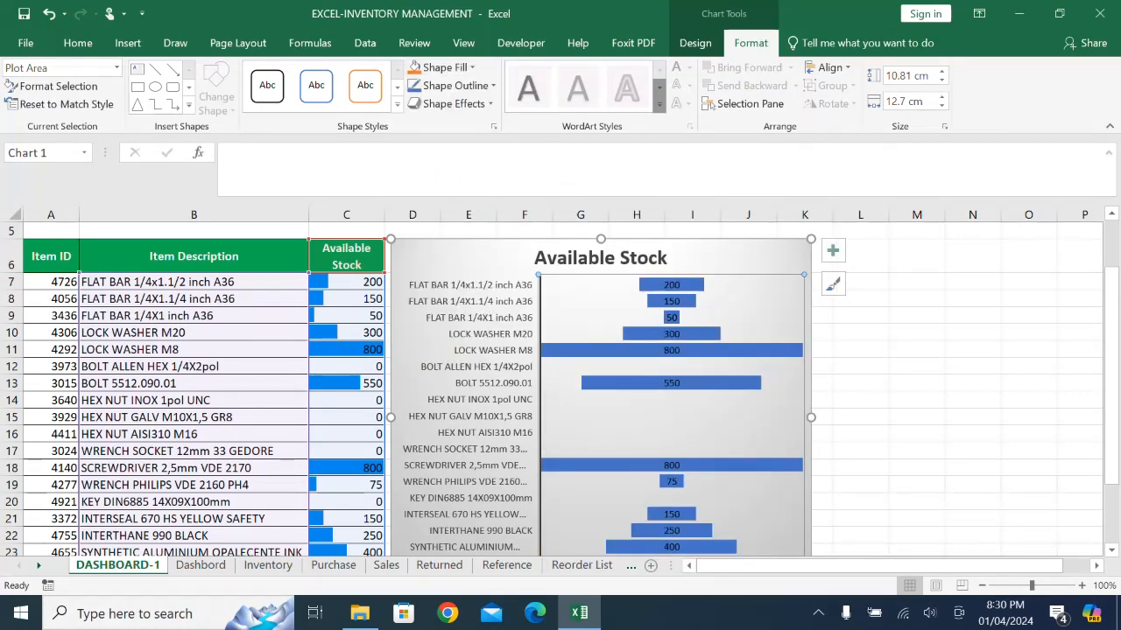
{"action": "left_click", "coordinate": [916, 450]}
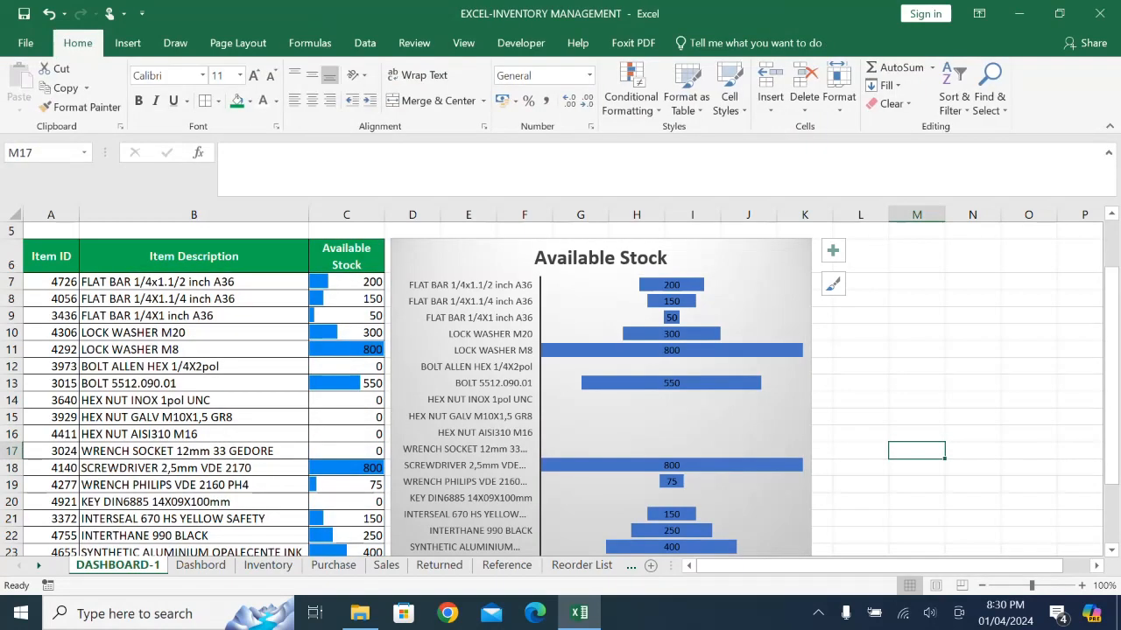
- Check the STOCK SUMMARY BY CATEGORY table and its formula on the Dashbord sheet, plus the source pivot table on the Reference sheet
{"action": "scroll", "coordinate": [578, 532], "scroll_direction": "up", "scroll_amount": 1}
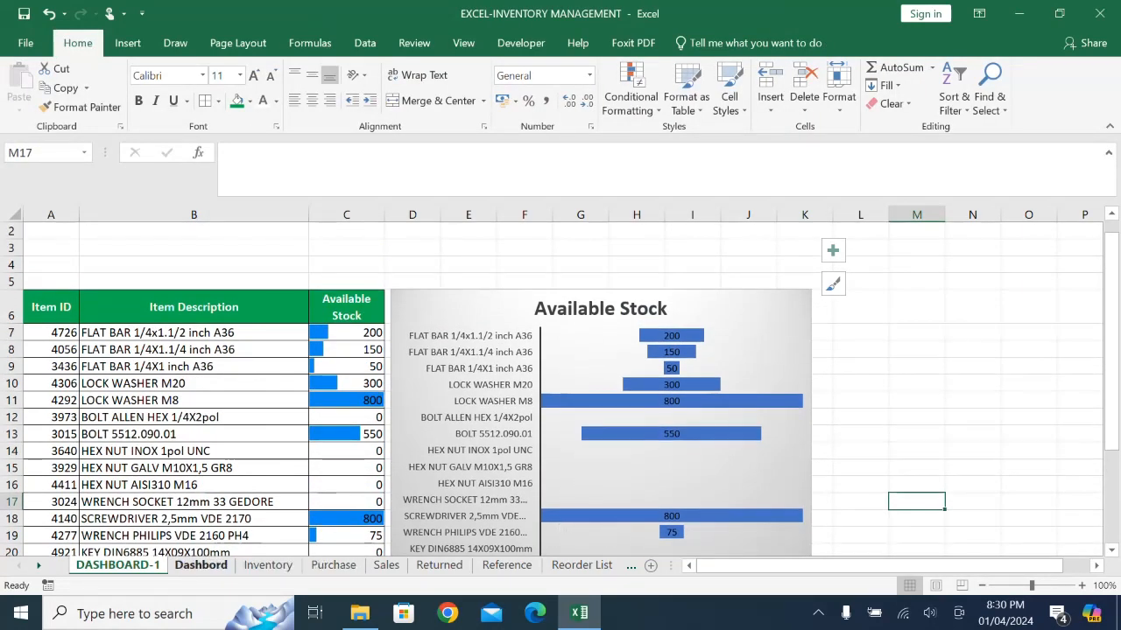
{"action": "left_click", "coordinate": [201, 565]}
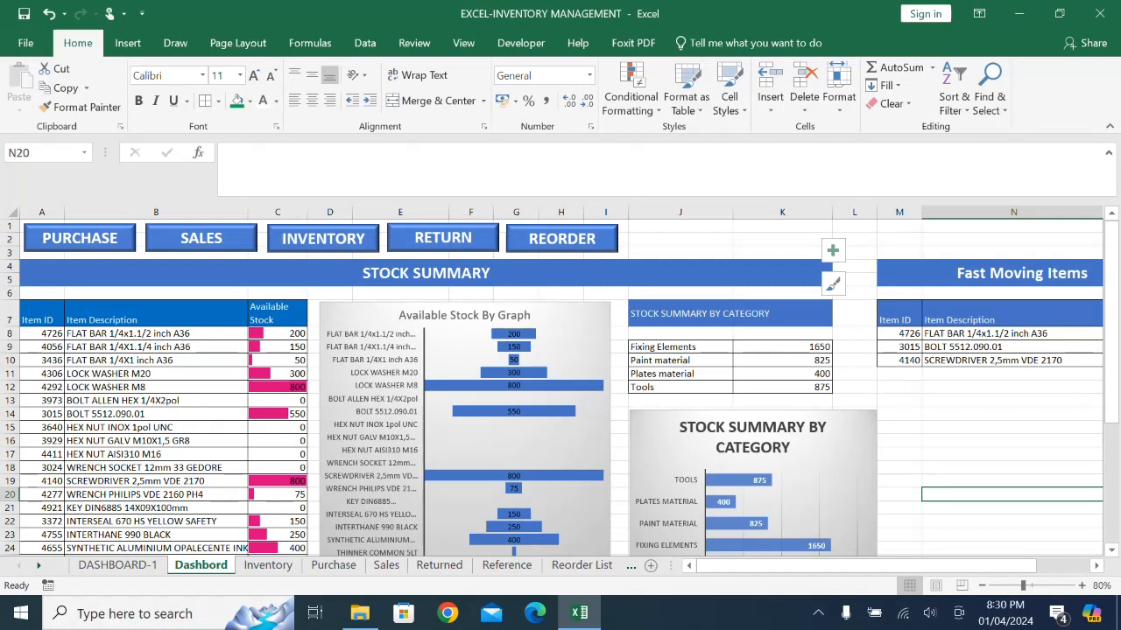
{"action": "left_click", "coordinate": [680, 348]}
{"action": "left_click", "coordinate": [782, 348]}
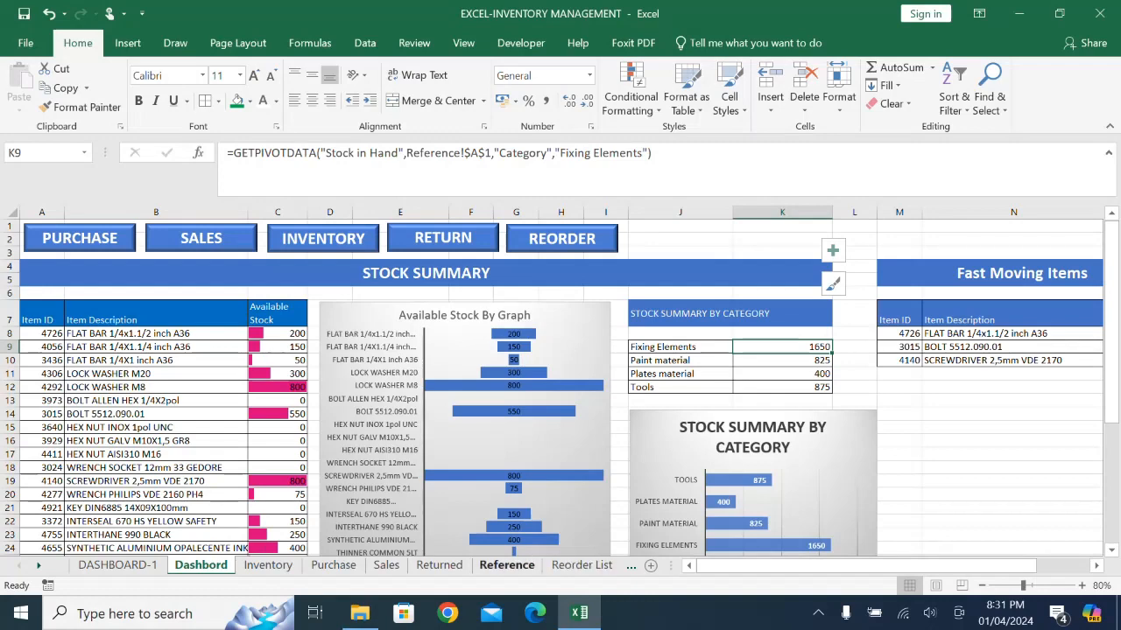
{"action": "left_click", "coordinate": [506, 565]}
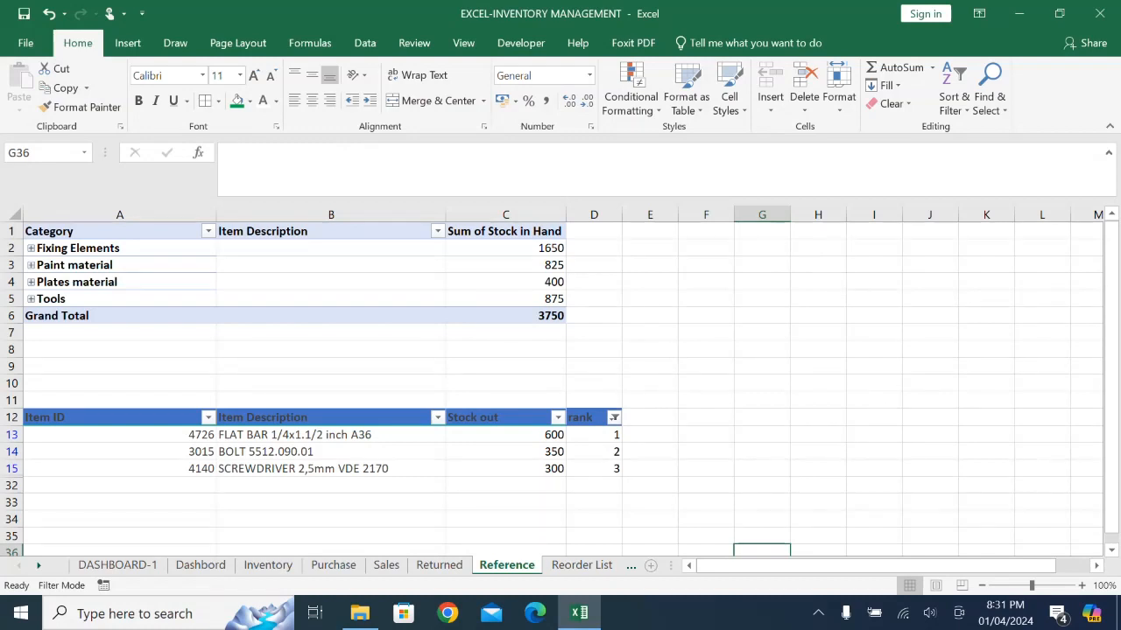
- Add a new worksheet after the Reference sheet and name it reference2
{"action": "left_click", "coordinate": [650, 565]}
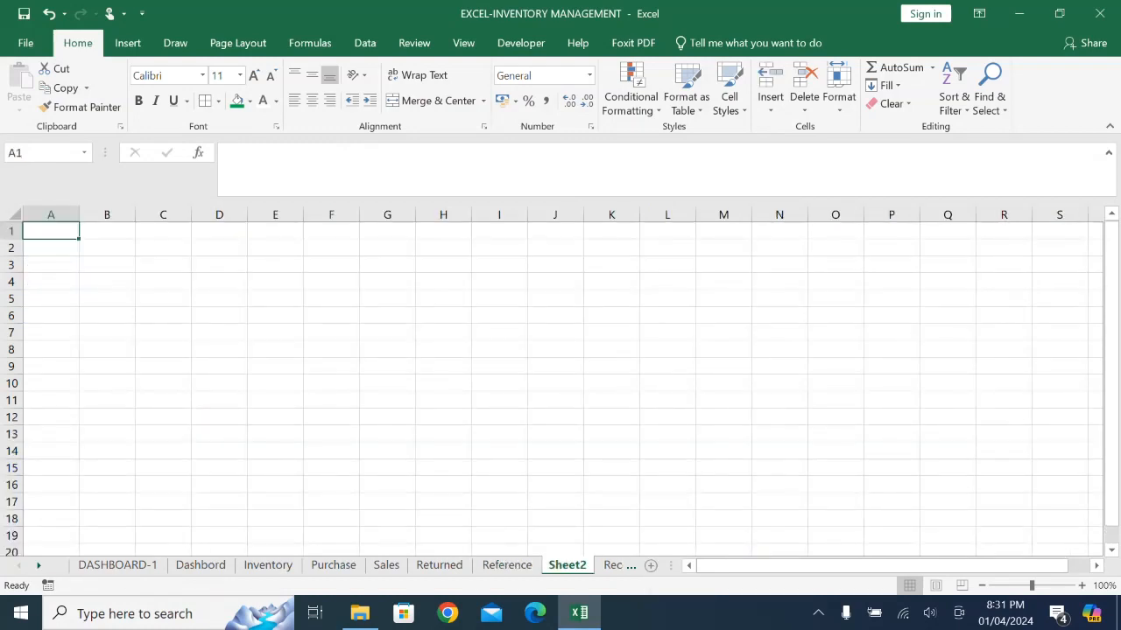
{"action": "double_click", "coordinate": [567, 566]}
{"action": "type", "text": "re"}
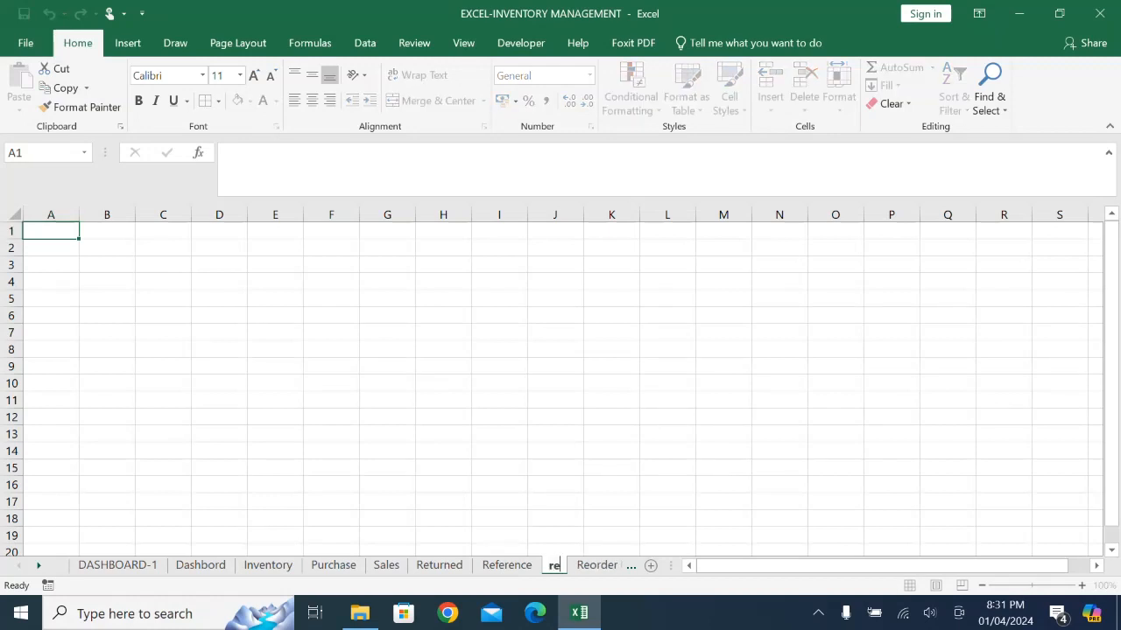
{"action": "type", "text": "feren"}
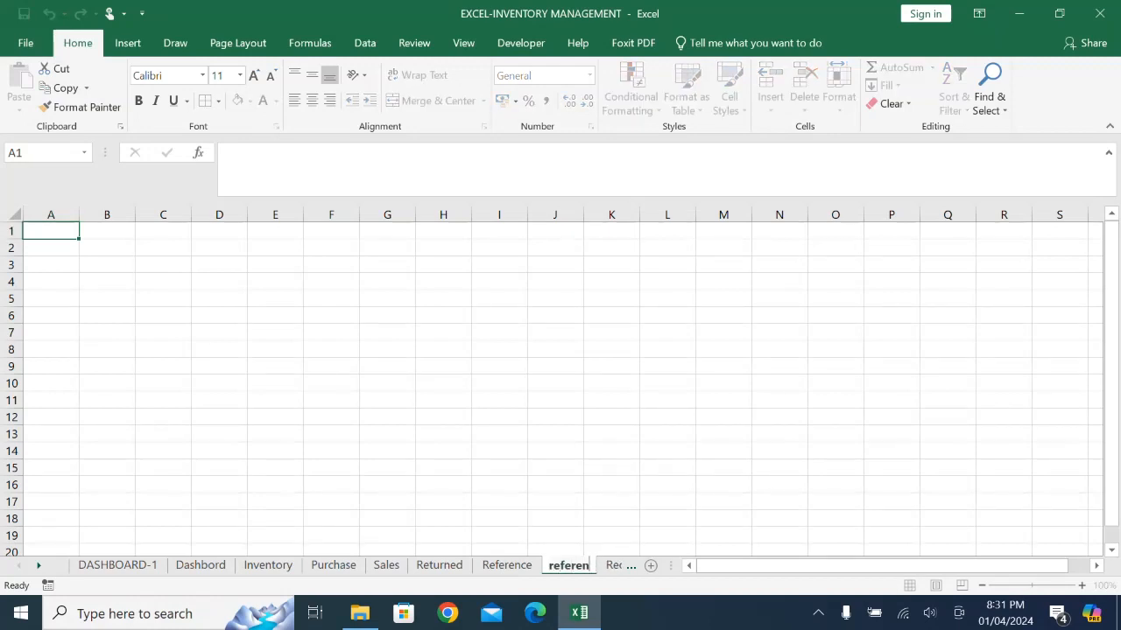
{"action": "type", "text": "ce2"}
{"action": "left_click", "coordinate": [891, 485]}
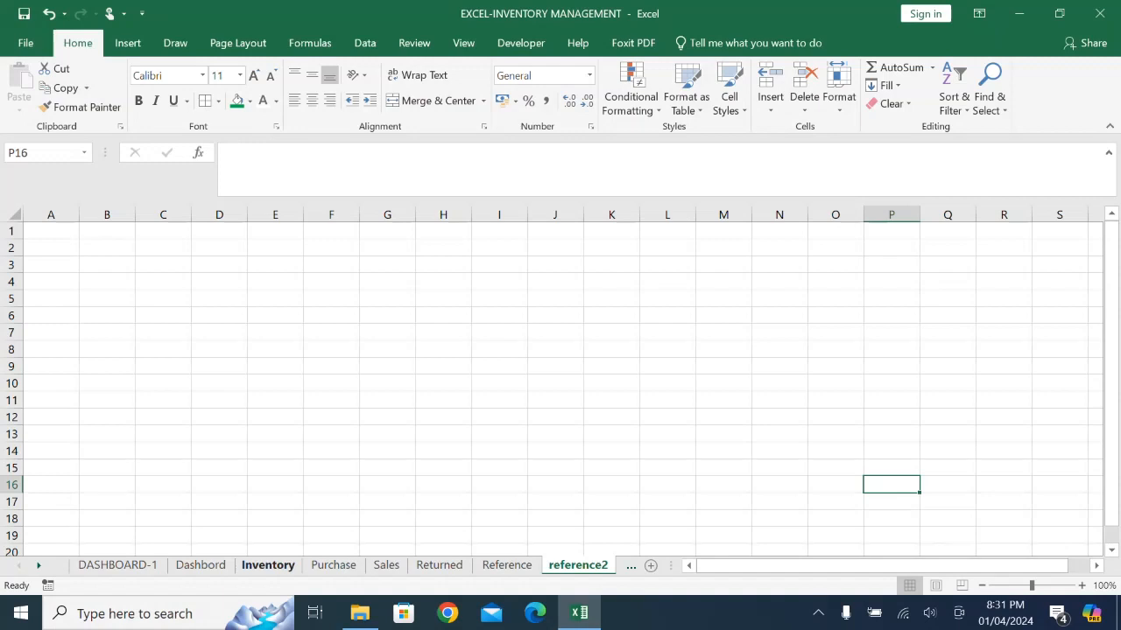
- Create a PivotTable from the Inventory range A1:J20, placed on the existing reference2 sheet at cell A2
{"action": "left_click", "coordinate": [268, 565]}
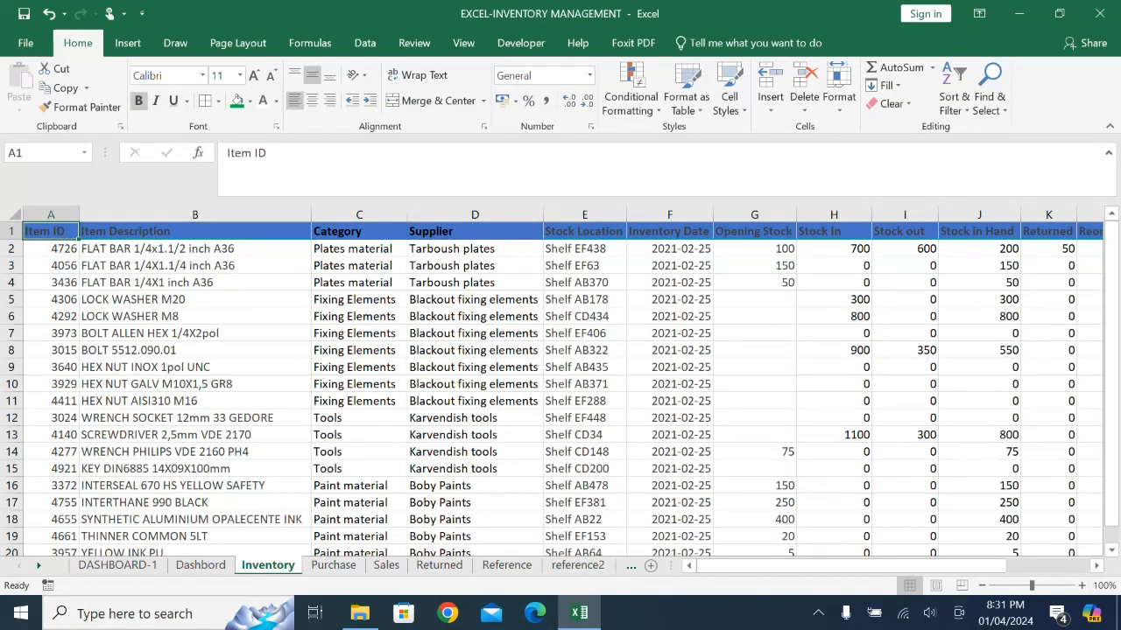
{"action": "left_click_drag", "start_coordinate": [51, 231], "coordinate": [1015, 507]}
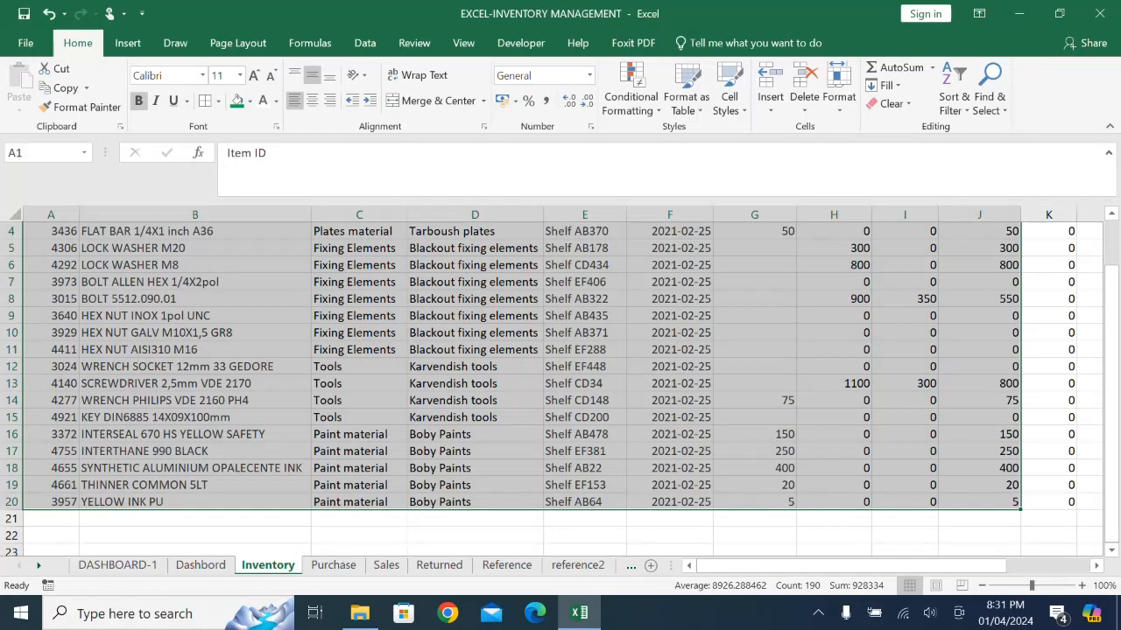
{"action": "scroll", "coordinate": [1032, 545], "scroll_direction": "up", "scroll_amount": 1}
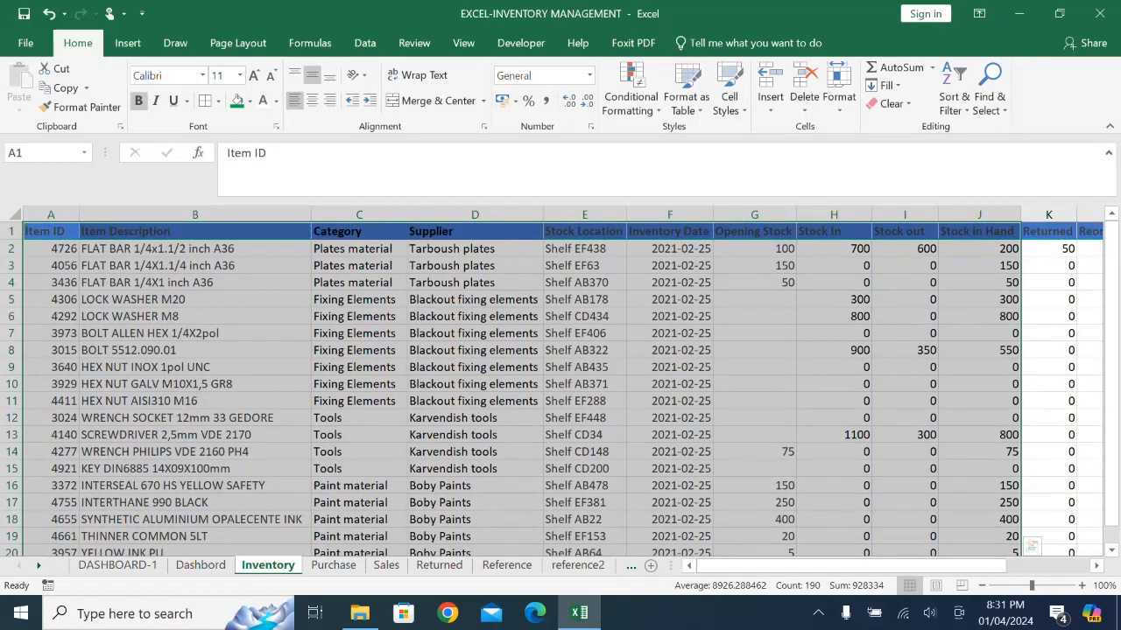
{"action": "left_click", "coordinate": [127, 43]}
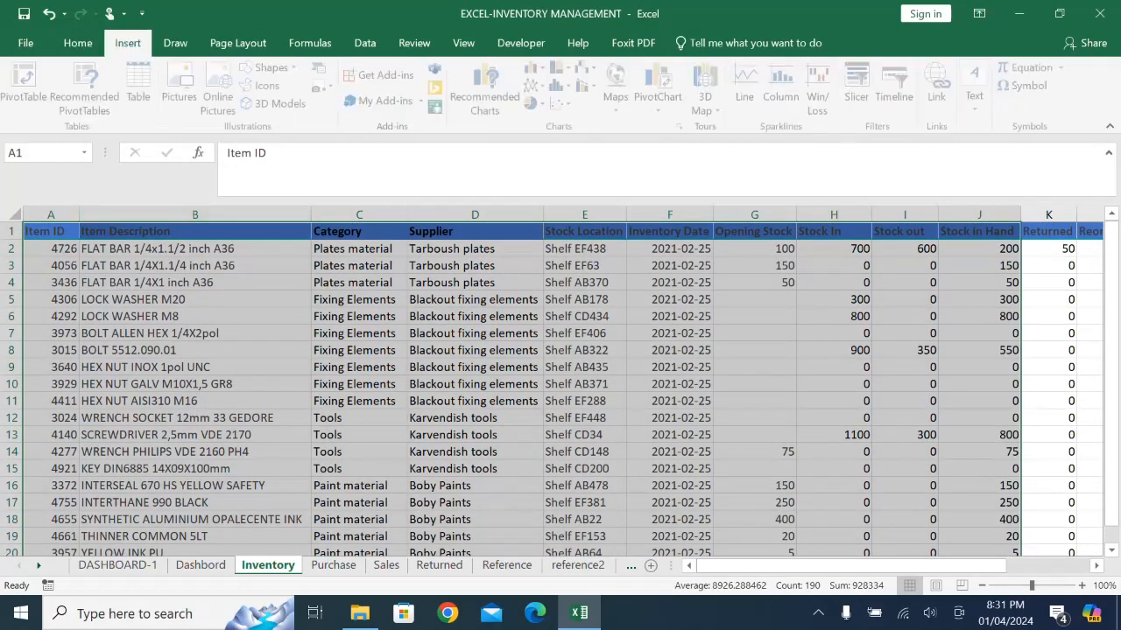
{"action": "left_click", "coordinate": [27, 88]}
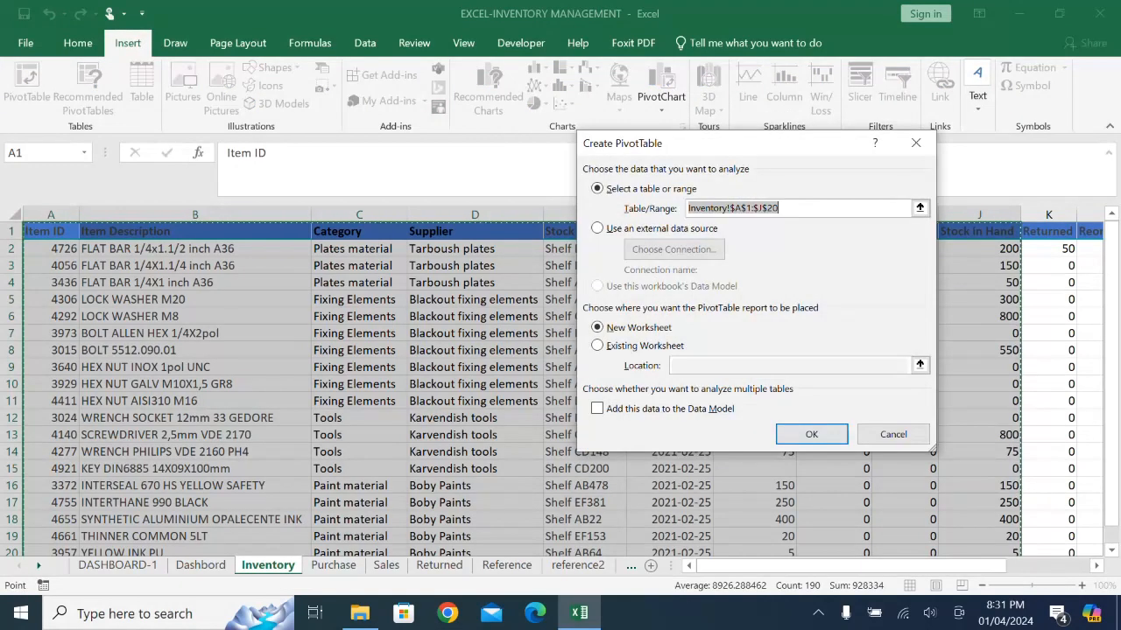
{"action": "left_click", "coordinate": [597, 345]}
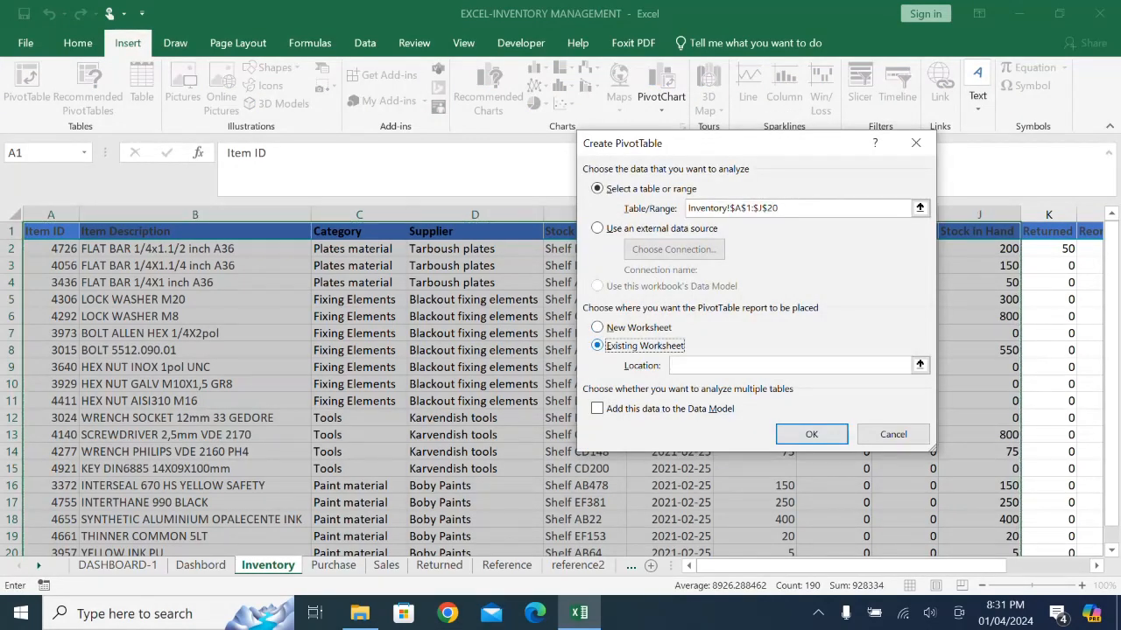
{"action": "left_click", "coordinate": [920, 365]}
{"action": "left_click", "coordinate": [578, 565]}
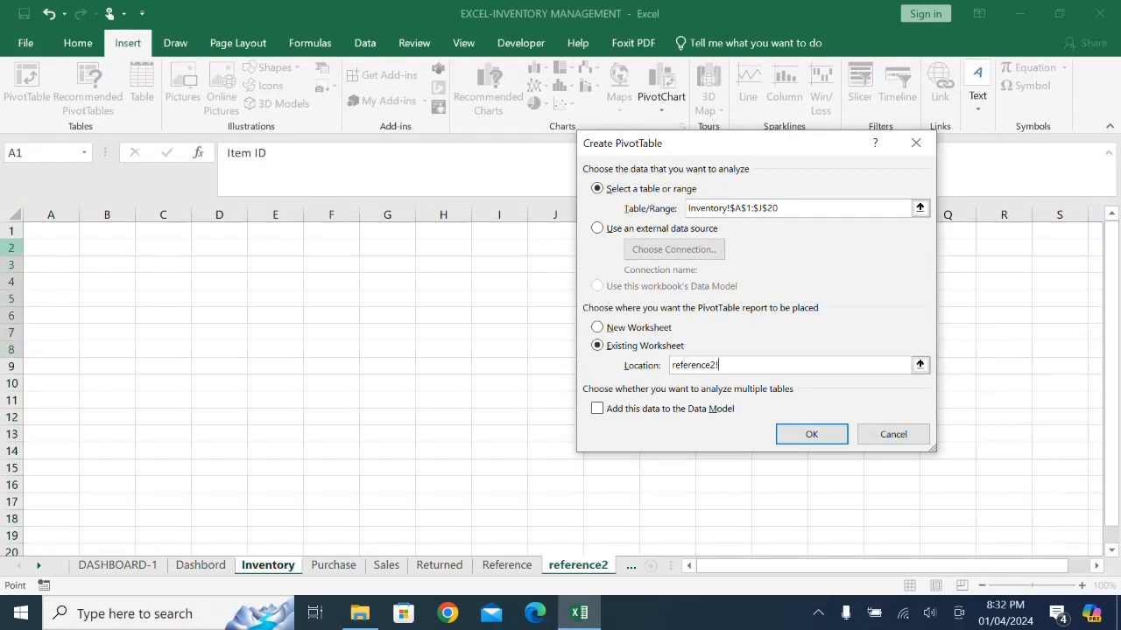
{"action": "left_click", "coordinate": [51, 248]}
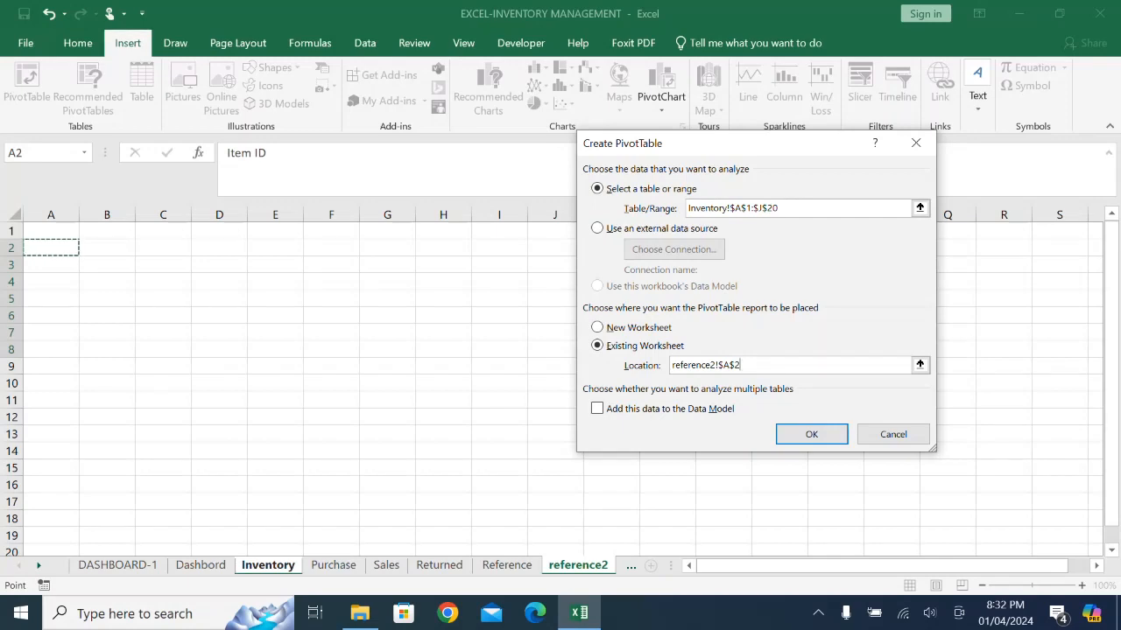
{"action": "left_click", "coordinate": [812, 434]}
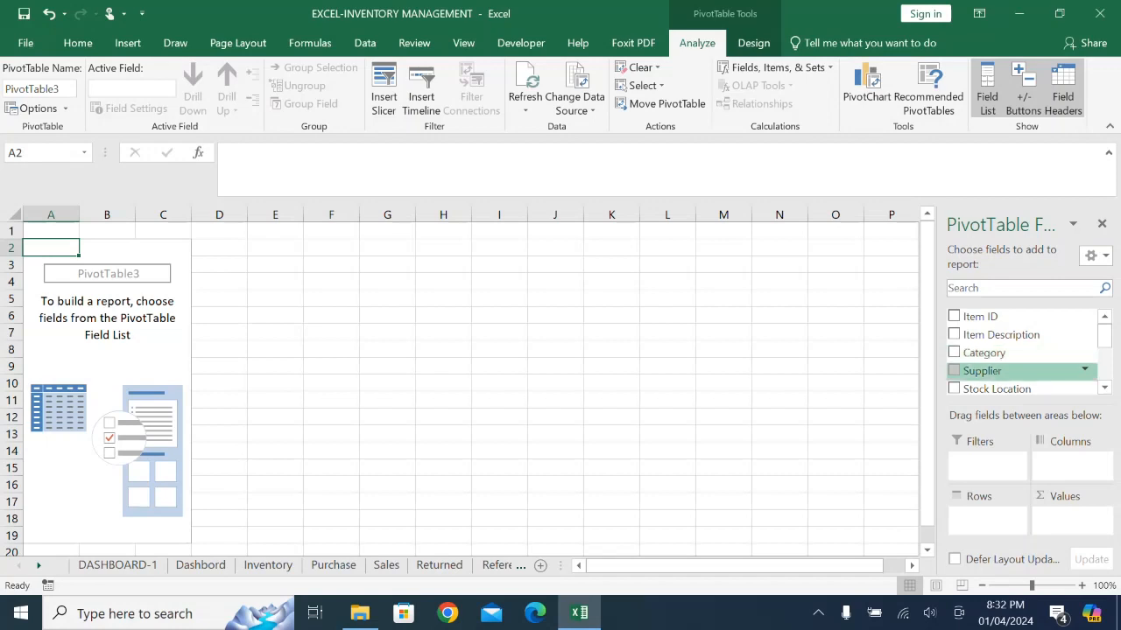
- Lay out the pivot table with Category and then Item Description as rows and the sum of Stock in Hand as values
{"action": "left_click_drag", "start_coordinate": [982, 371], "coordinate": [987, 520]}
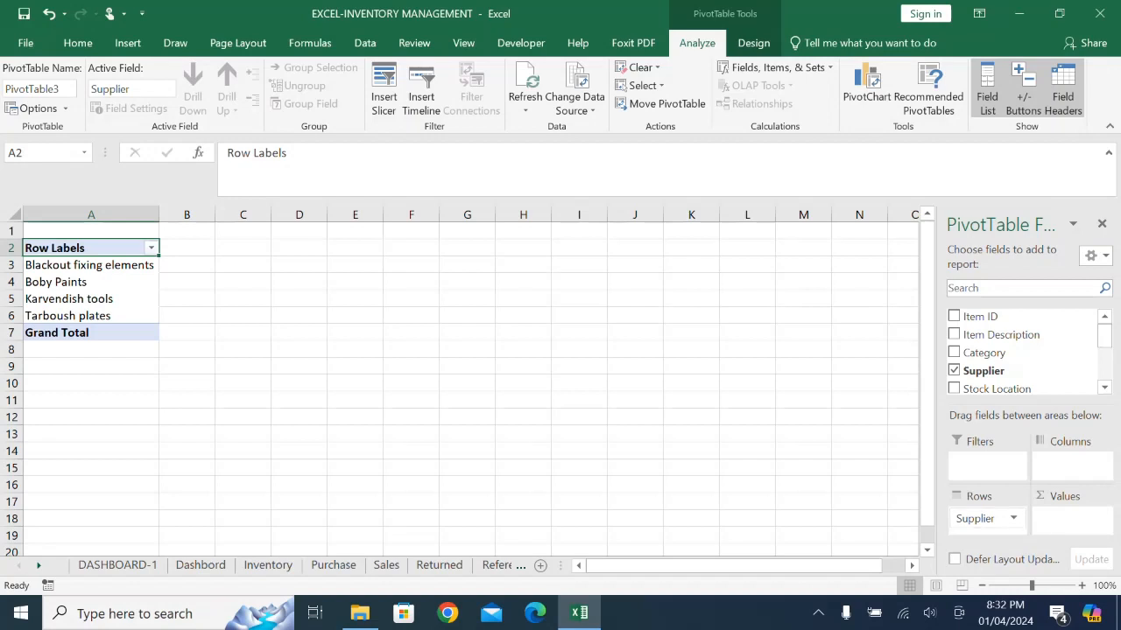
{"action": "mouse_move", "coordinate": [988, 518]}
{"action": "left_mouse_down"}
{"action": "mouse_move", "coordinate": [996, 360]}
{"action": "mouse_move", "coordinate": [987, 518]}
{"action": "left_mouse_up"}
{"action": "scroll", "coordinate": [1016, 358], "scroll_direction": "up", "scroll_amount": 1}
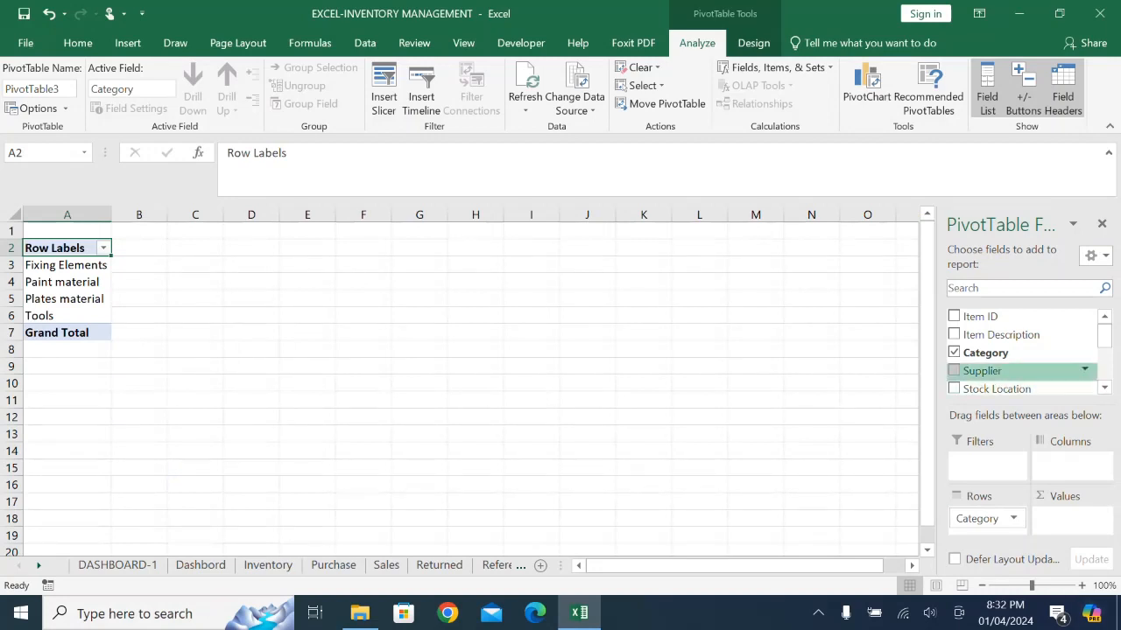
{"action": "scroll", "coordinate": [1024, 351], "scroll_direction": "down", "scroll_amount": 3}
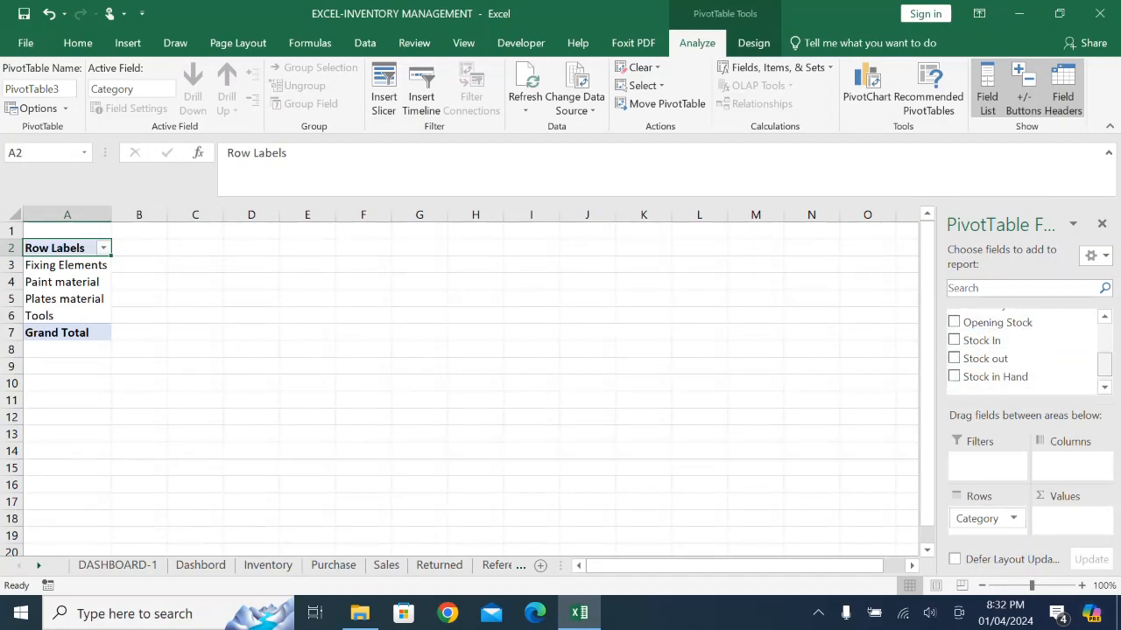
{"action": "left_click_drag", "start_coordinate": [996, 377], "coordinate": [1069, 519]}
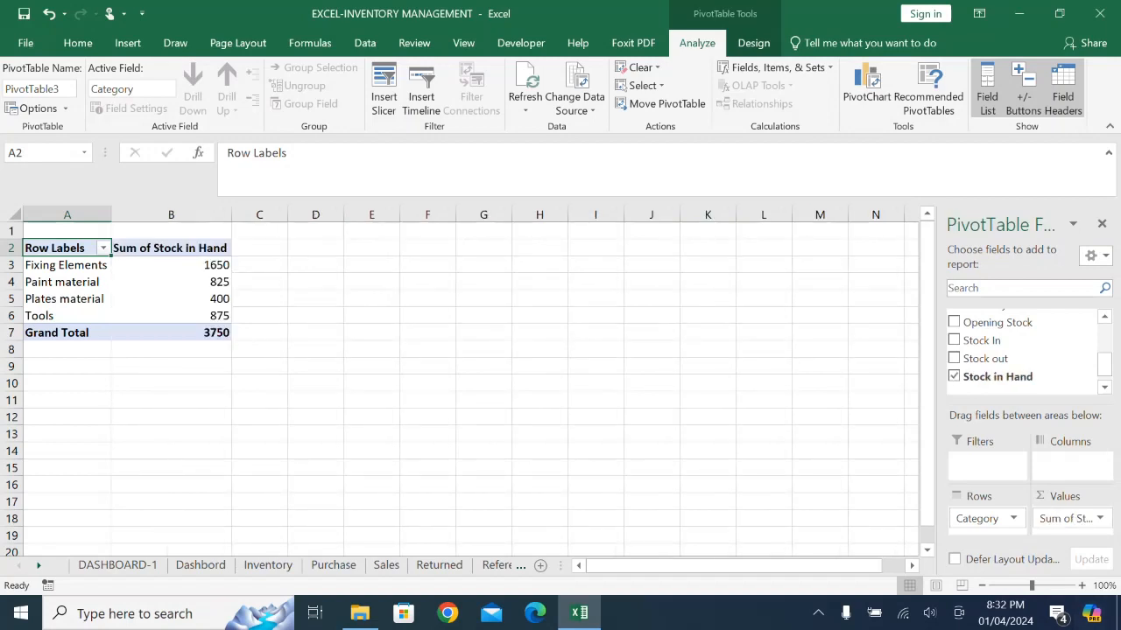
{"action": "scroll", "coordinate": [1024, 355], "scroll_direction": "up", "scroll_amount": 3}
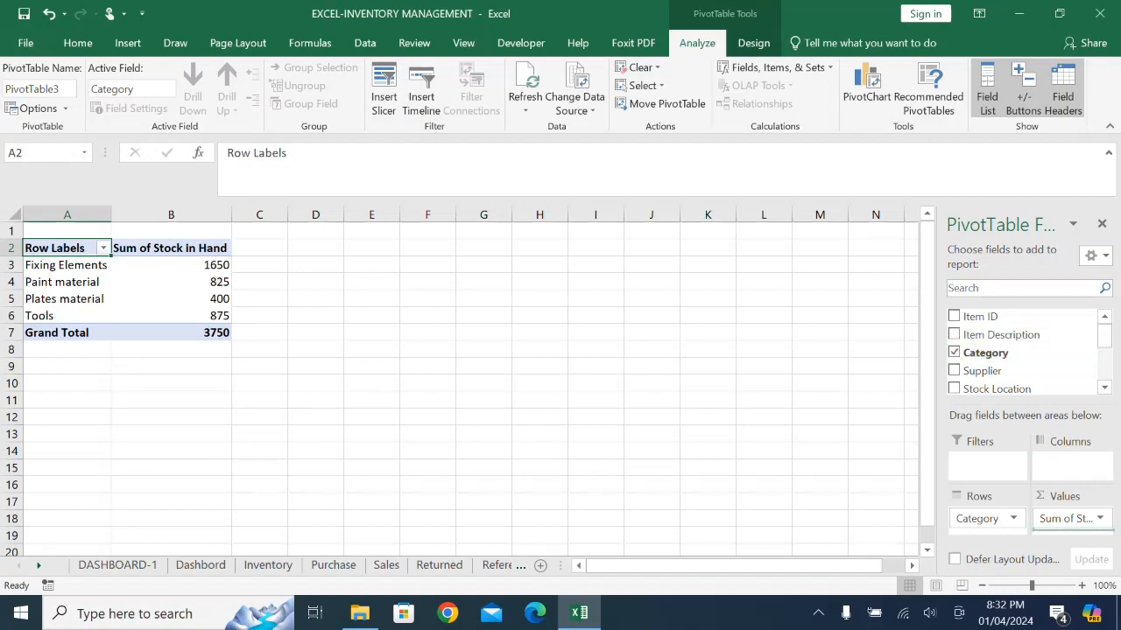
{"action": "left_click_drag", "start_coordinate": [1000, 334], "coordinate": [988, 528]}
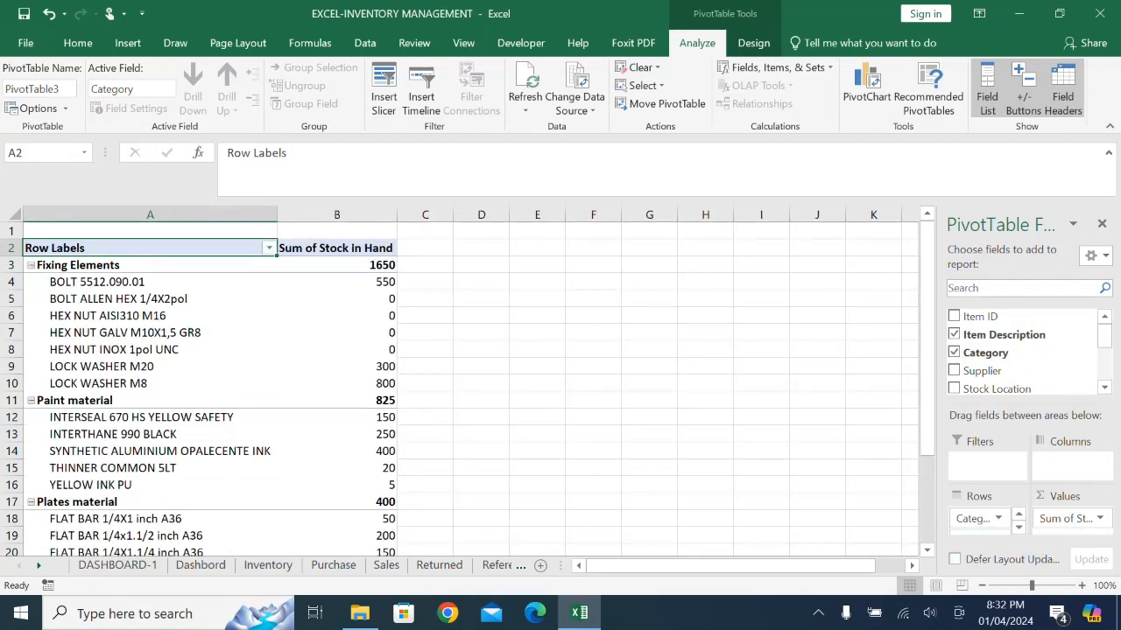
- Switch the reference2 pivot table's report layout to Tabular Form
{"action": "left_click", "coordinate": [536, 366]}
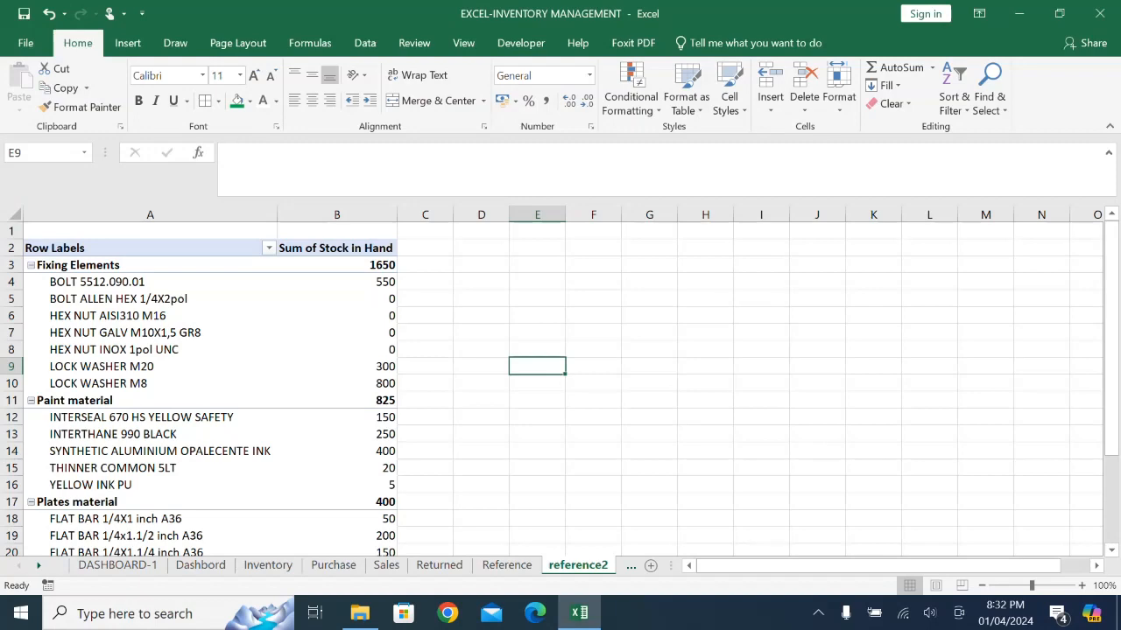
{"action": "left_click", "coordinate": [131, 327]}
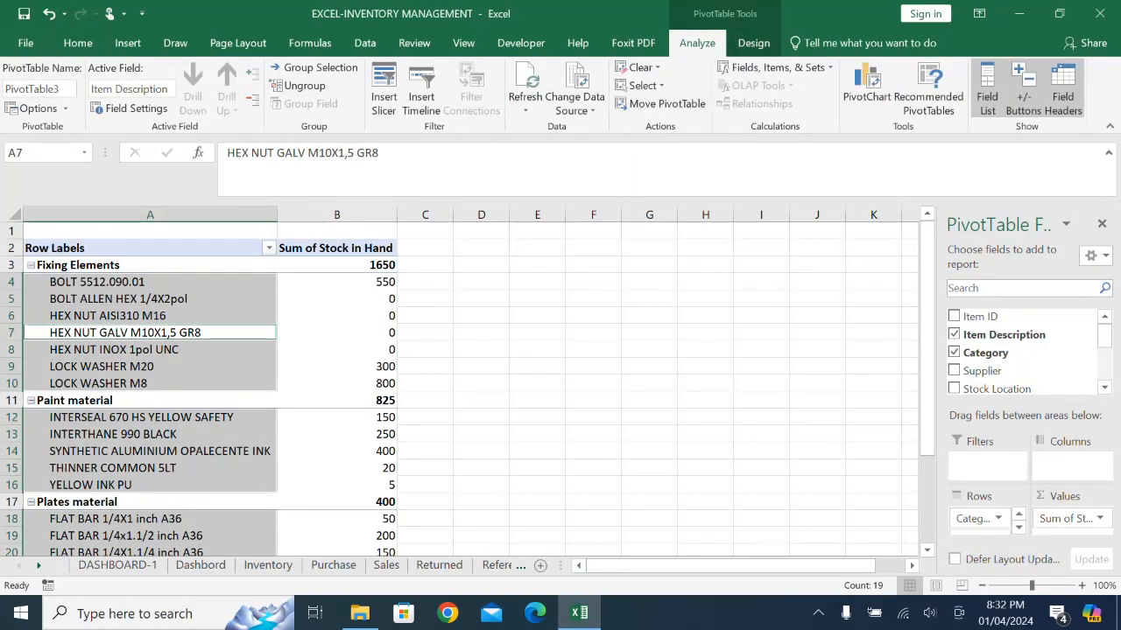
{"action": "left_click", "coordinate": [753, 43]}
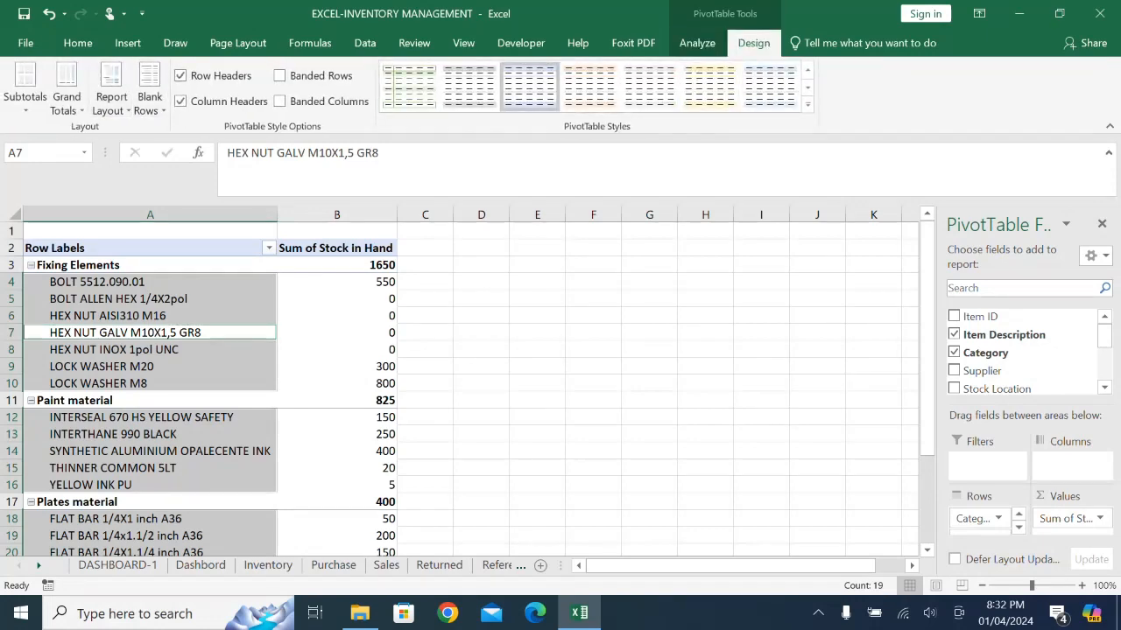
{"action": "left_click", "coordinate": [112, 101]}
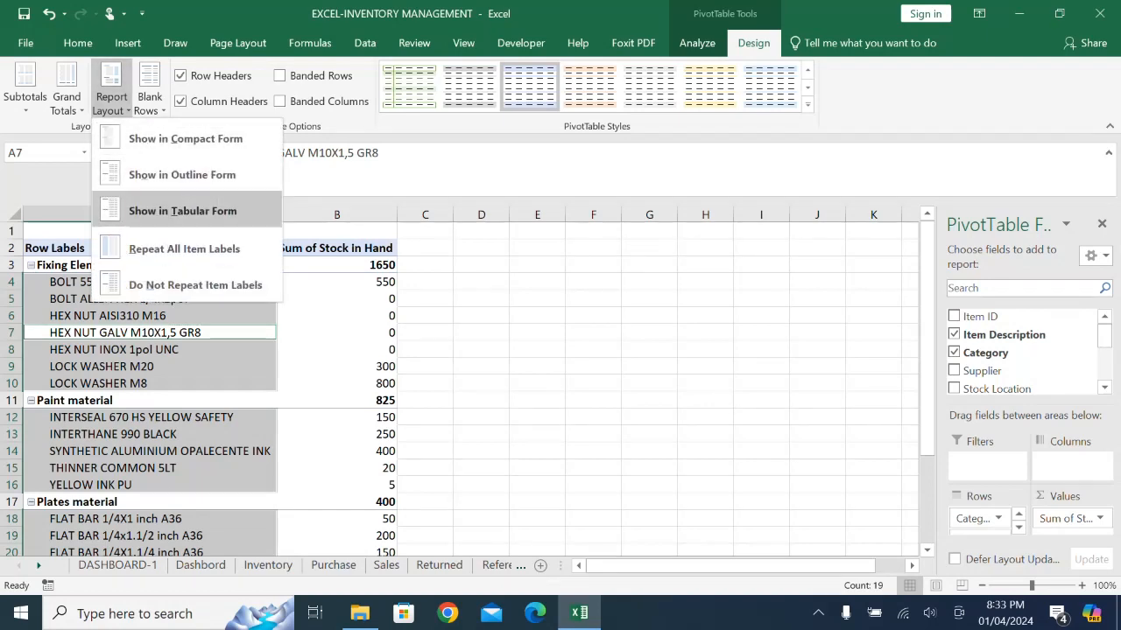
{"action": "left_click", "coordinate": [182, 211]}
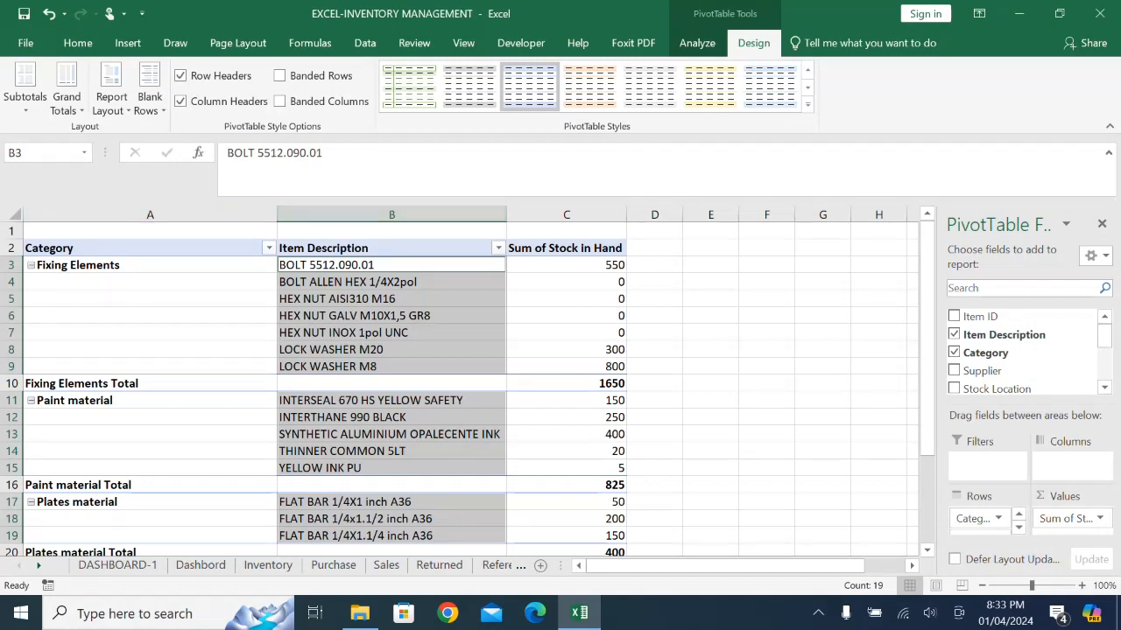
- Narrow the Category and Item Description columns of the reference2 pivot table
{"action": "left_click_drag", "start_coordinate": [277, 214], "coordinate": [168, 215]}
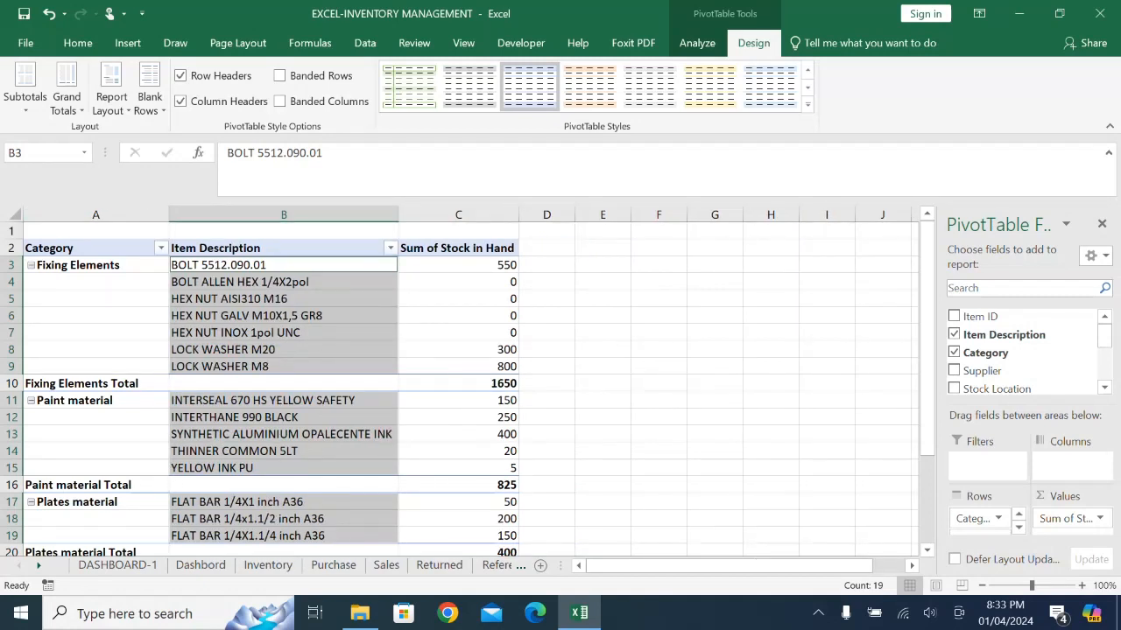
{"action": "left_click_drag", "start_coordinate": [398, 215], "coordinate": [312, 215]}
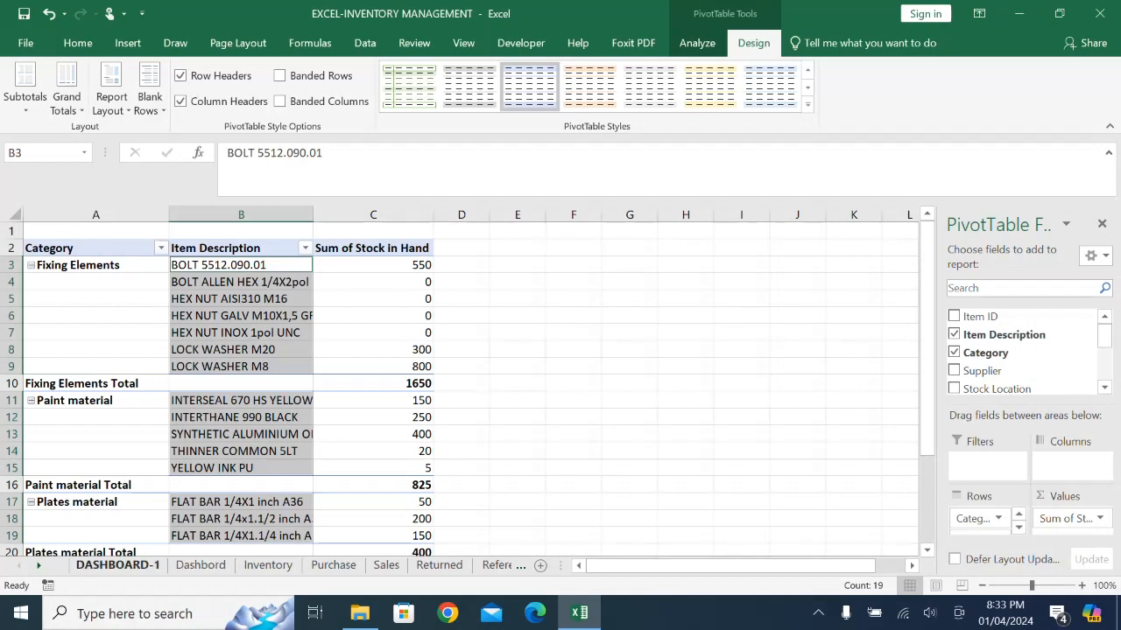
- Check the STOCK SUMMARY BY CATEGORY block on the Dashbord sheet and collapse all four categories in the reference2 pivot table
{"action": "left_click", "coordinate": [117, 565]}
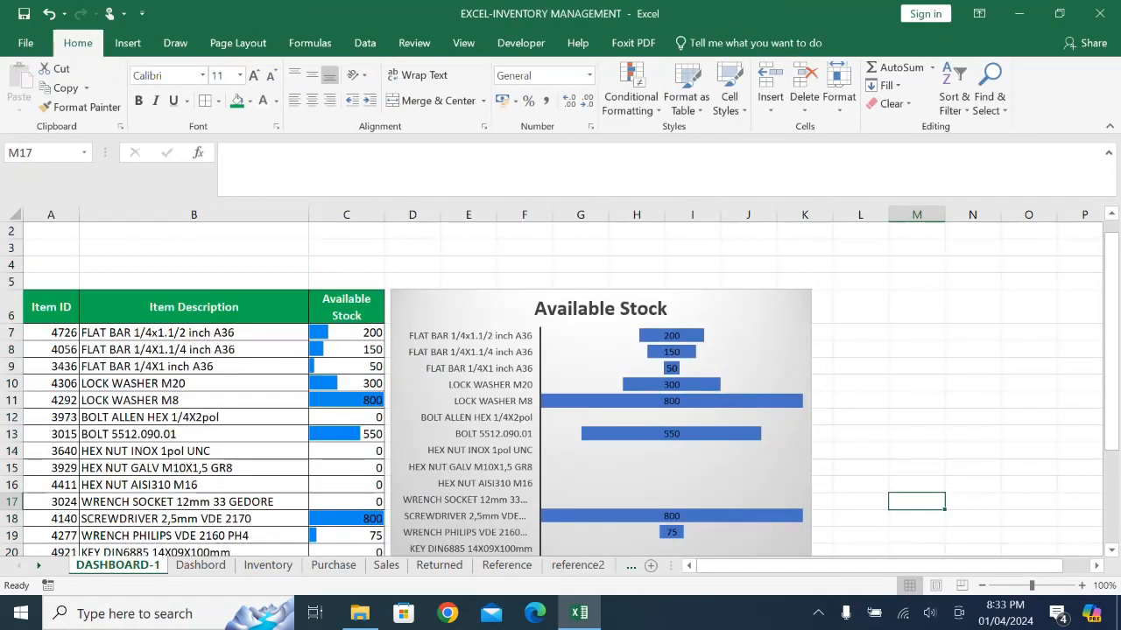
{"action": "left_click", "coordinate": [200, 565]}
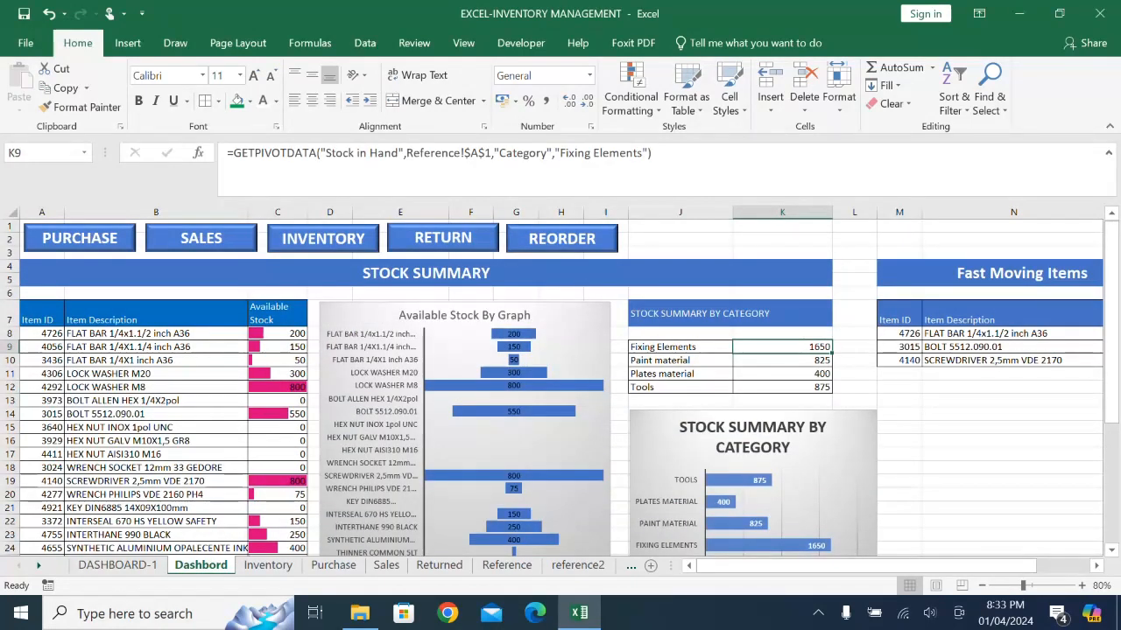
{"action": "left_click", "coordinate": [681, 313]}
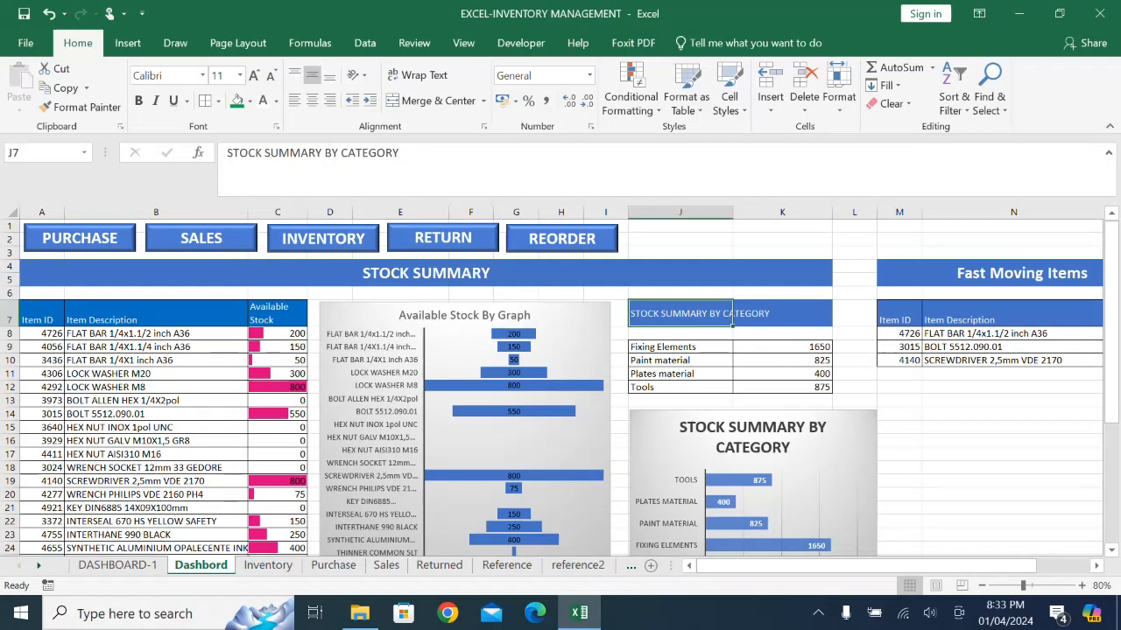
{"action": "left_click", "coordinate": [117, 564]}
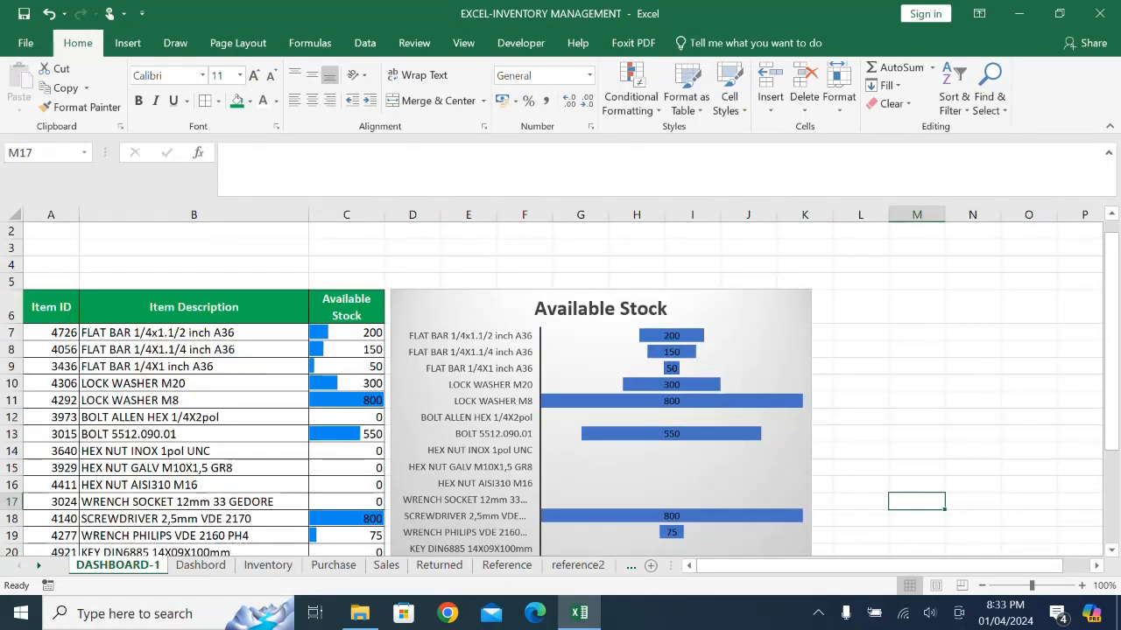
{"action": "left_click", "coordinate": [578, 565]}
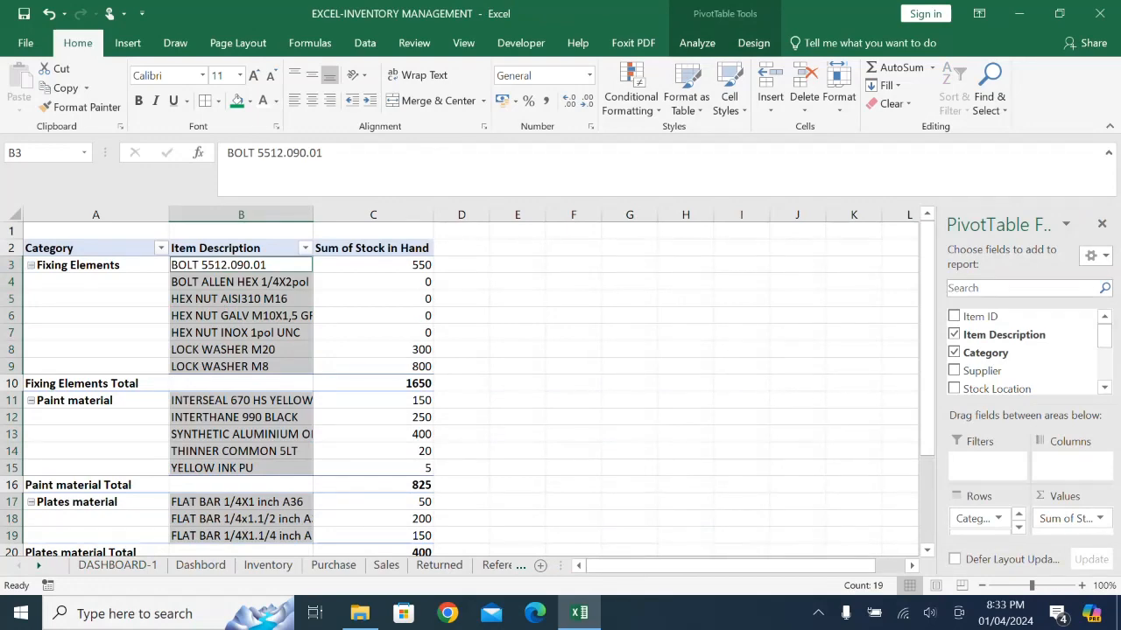
{"action": "left_click", "coordinate": [31, 265]}
{"action": "left_click", "coordinate": [31, 282]}
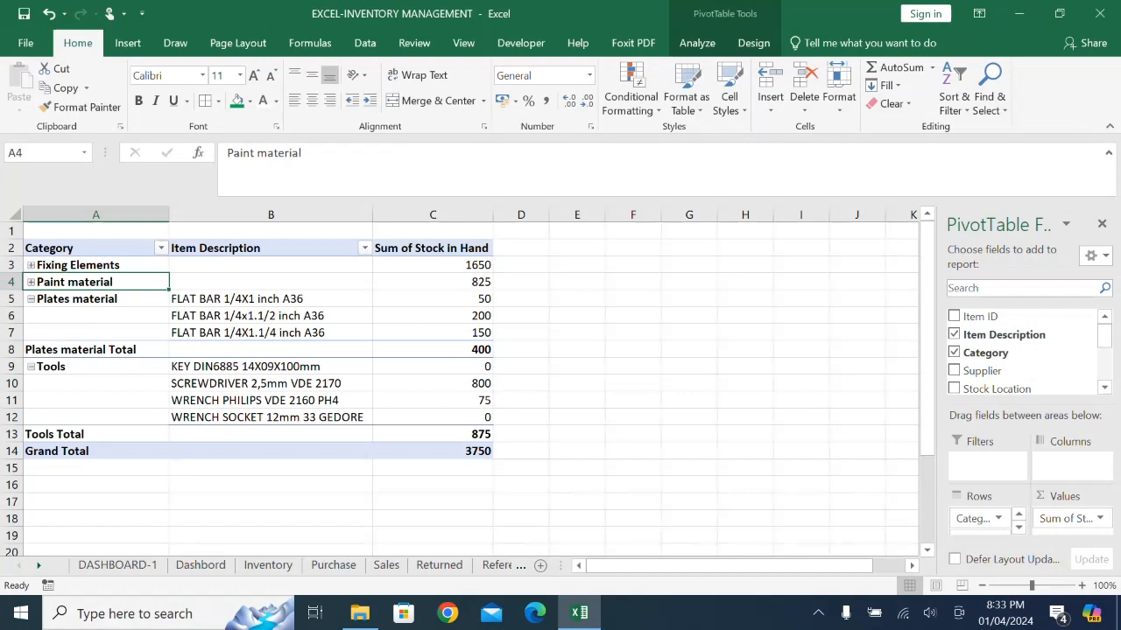
{"action": "left_click", "coordinate": [30, 299]}
{"action": "left_click", "coordinate": [30, 316]}
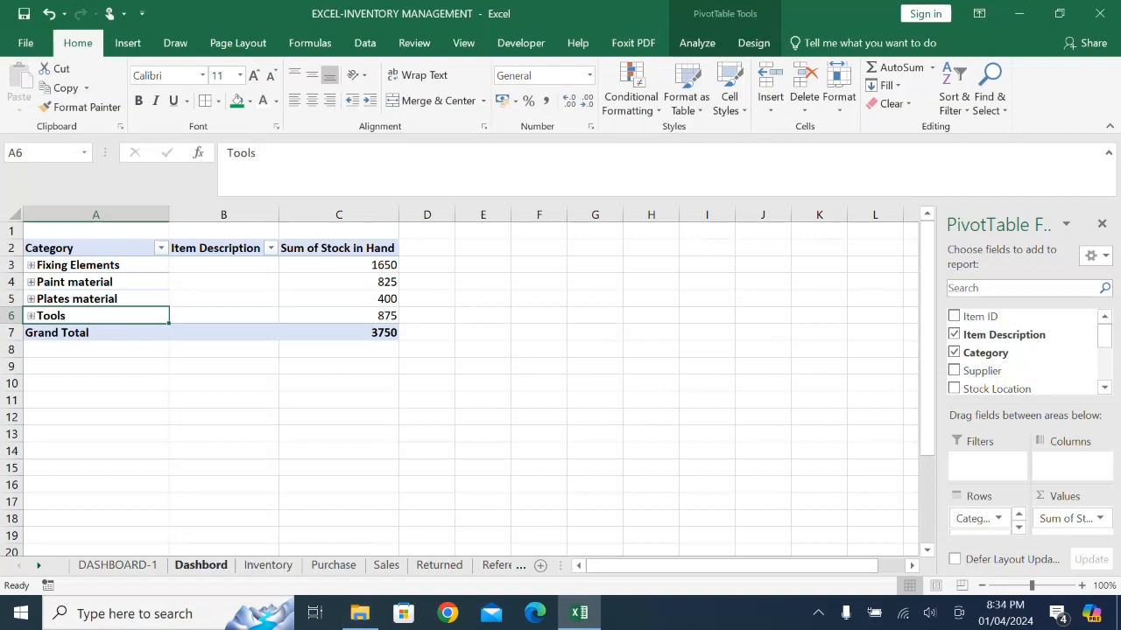
{"action": "left_click", "coordinate": [28, 265]}
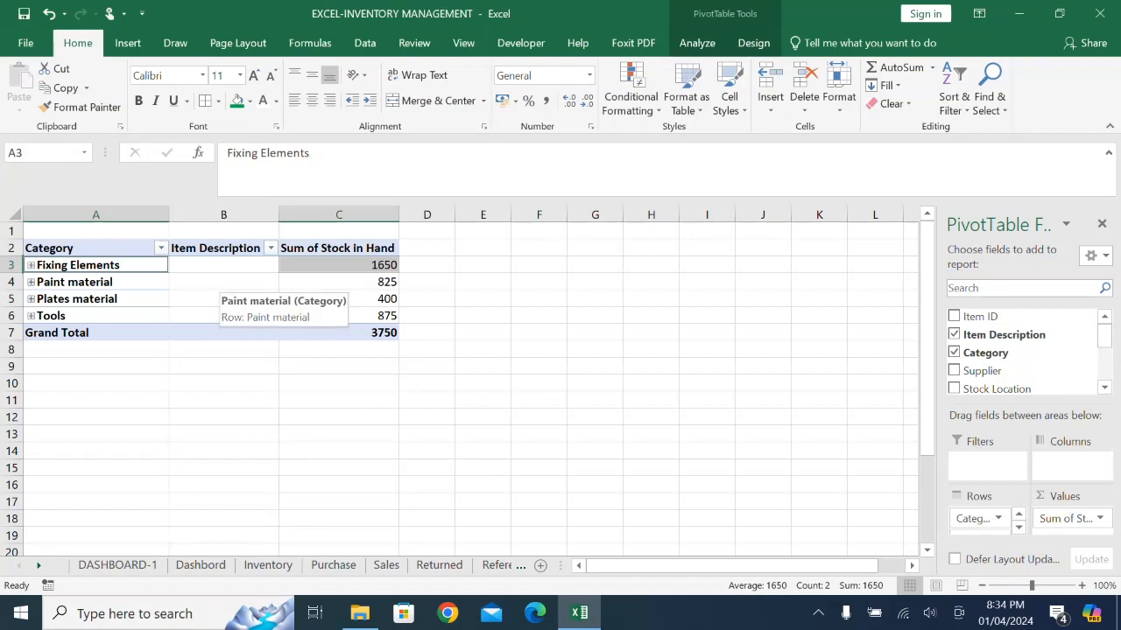
{"action": "left_click", "coordinate": [219, 282]}
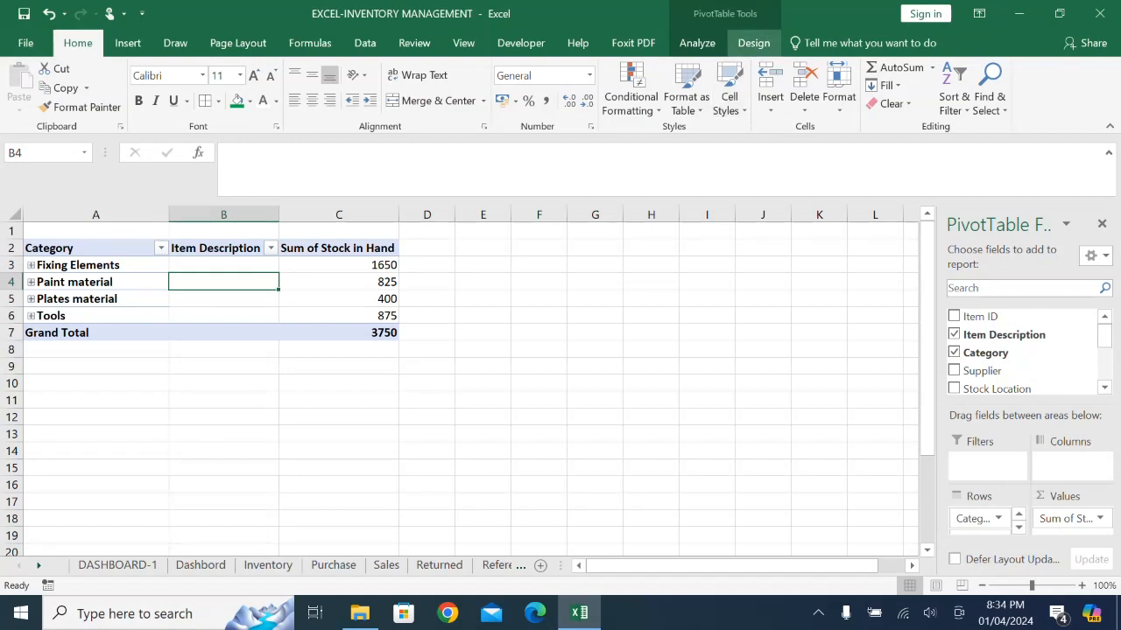
{"action": "left_click", "coordinate": [696, 42]}
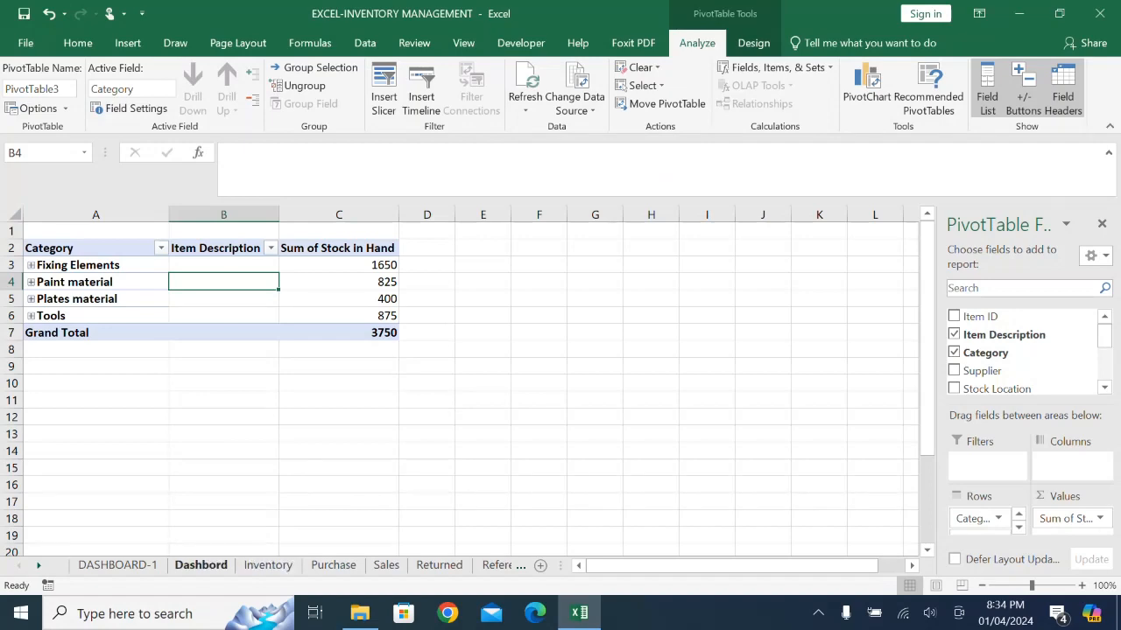
- On DASHBOARD-1, link L7 to the first category name with =reference2!A3 and fill the formula down to L10
{"action": "left_click", "coordinate": [117, 565]}
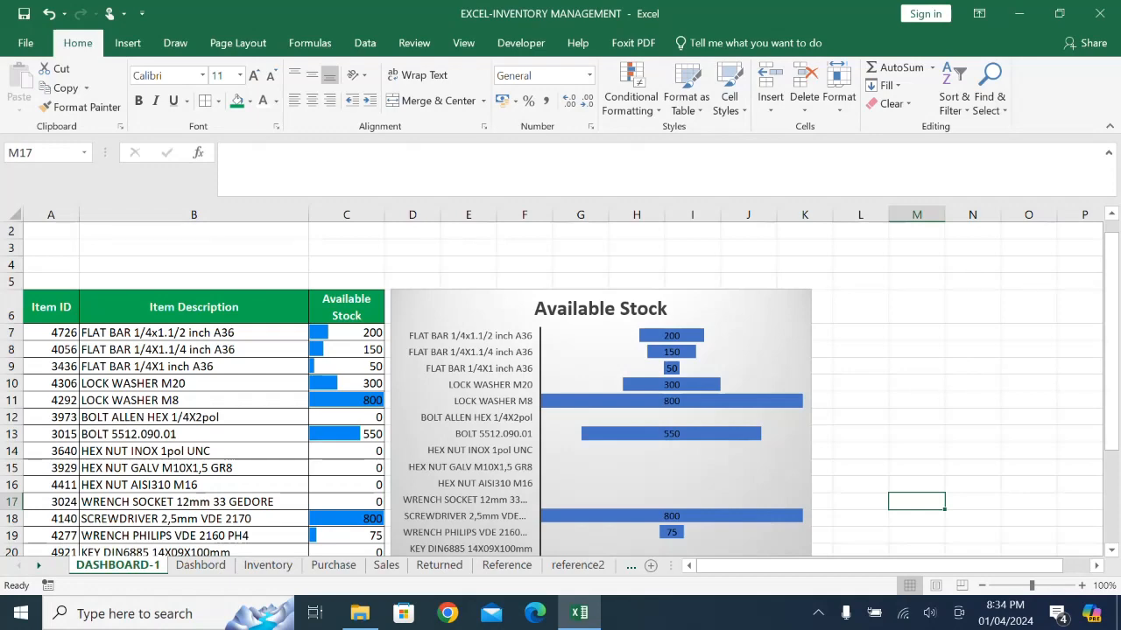
{"action": "left_click", "coordinate": [1096, 565]}
{"action": "left_click", "coordinate": [1096, 566]}
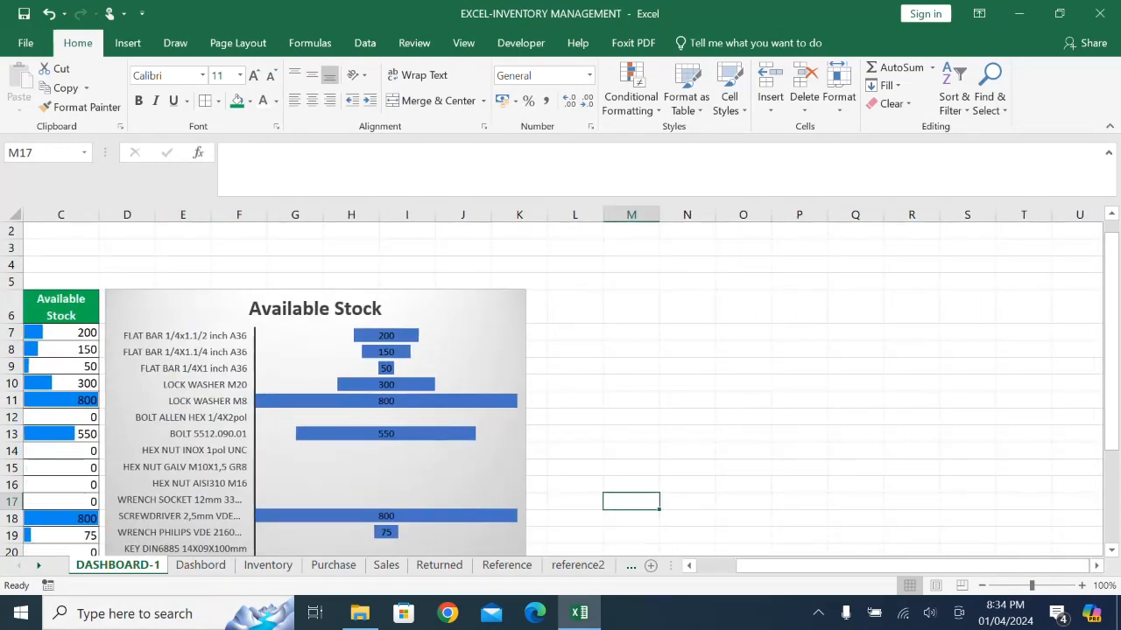
{"action": "left_click", "coordinate": [631, 332]}
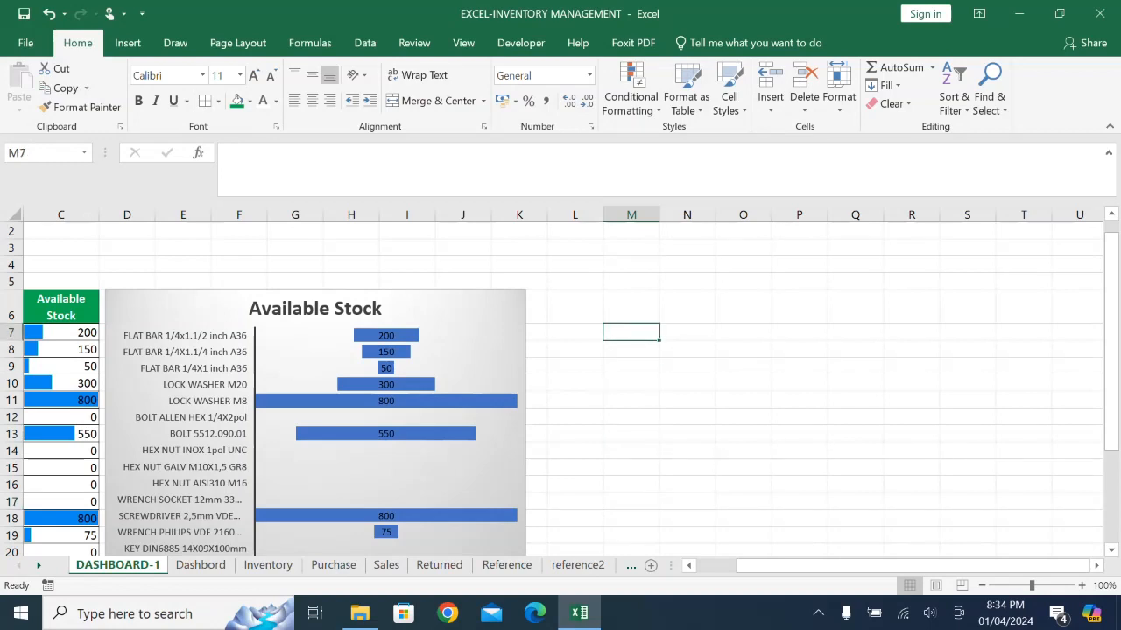
{"action": "left_click", "coordinate": [575, 333]}
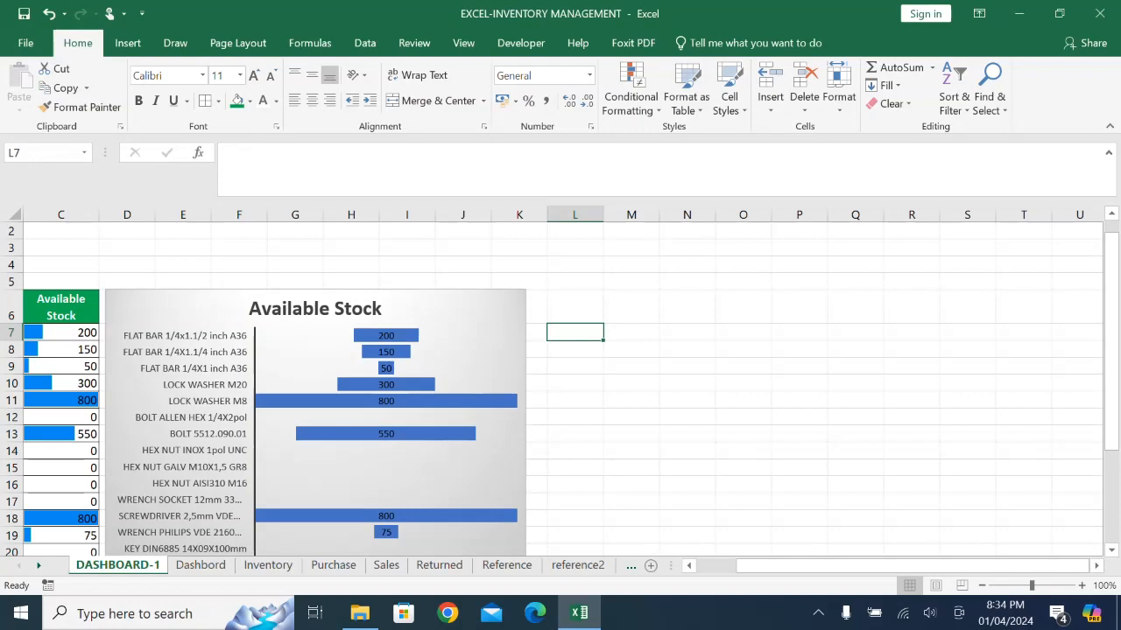
{"action": "type", "text": "="}
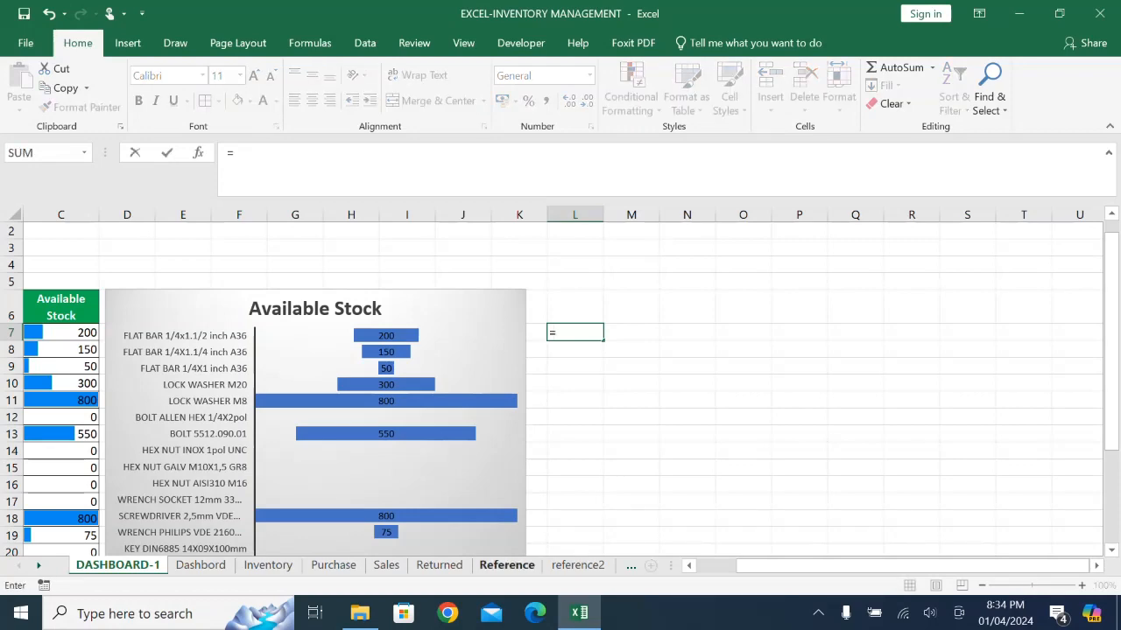
{"action": "left_click", "coordinate": [577, 565]}
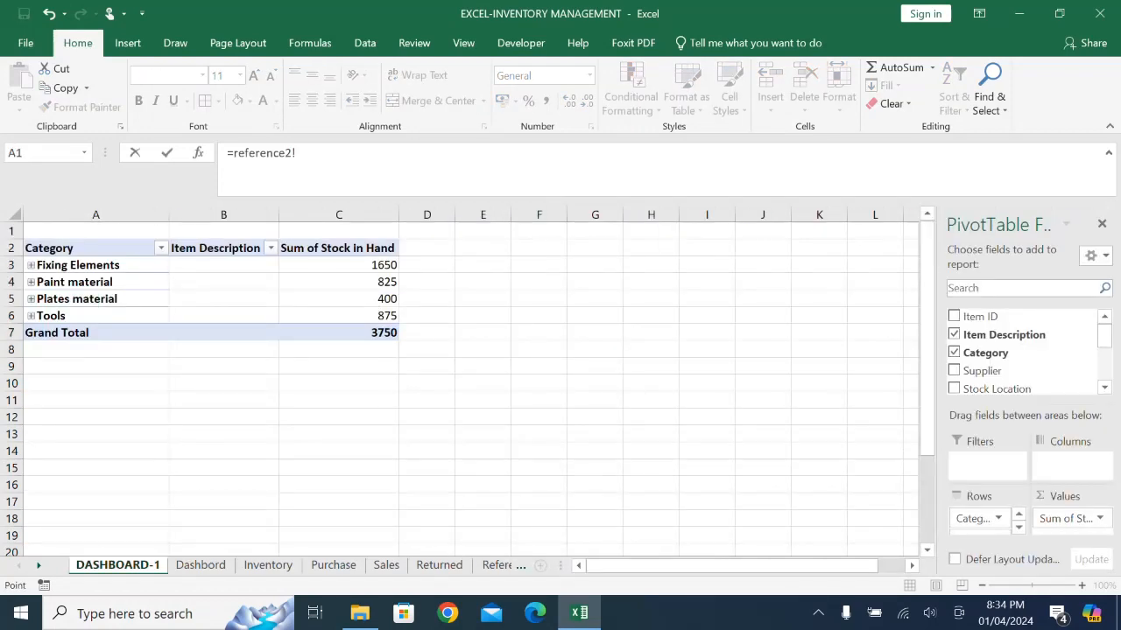
{"action": "left_click", "coordinate": [78, 264]}
{"action": "key", "text": "Return"}
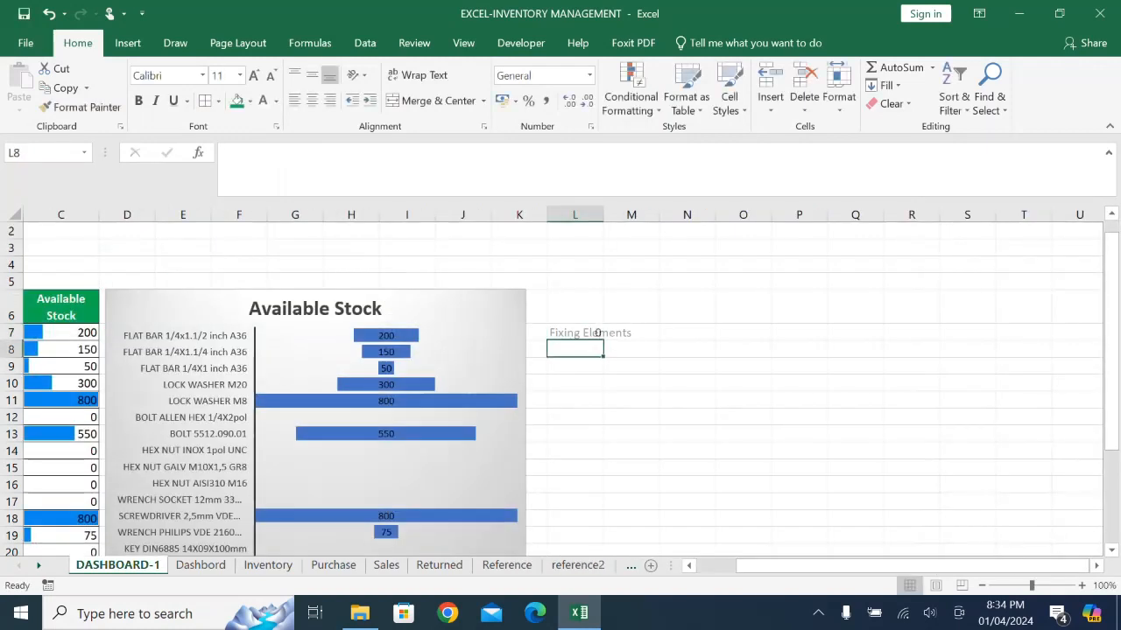
{"action": "key", "text": "Up"}
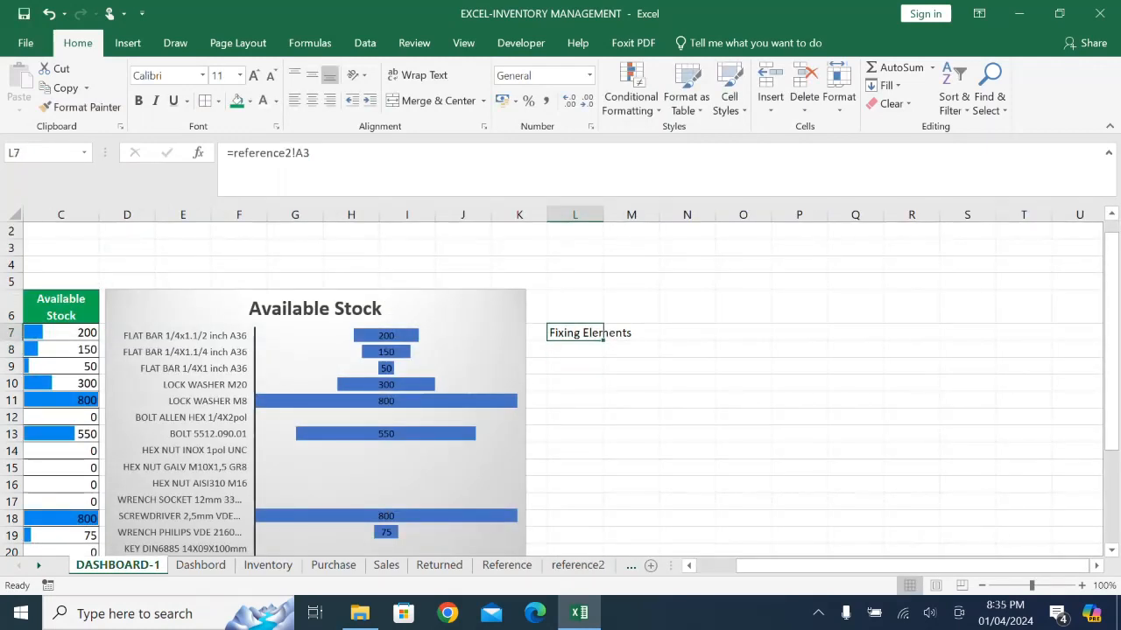
{"action": "mouse_move", "coordinate": [603, 340]}
{"action": "left_mouse_down"}
{"action": "mouse_move", "coordinate": [603, 408]}
{"action": "mouse_move", "coordinate": [604, 391]}
{"action": "left_mouse_up"}
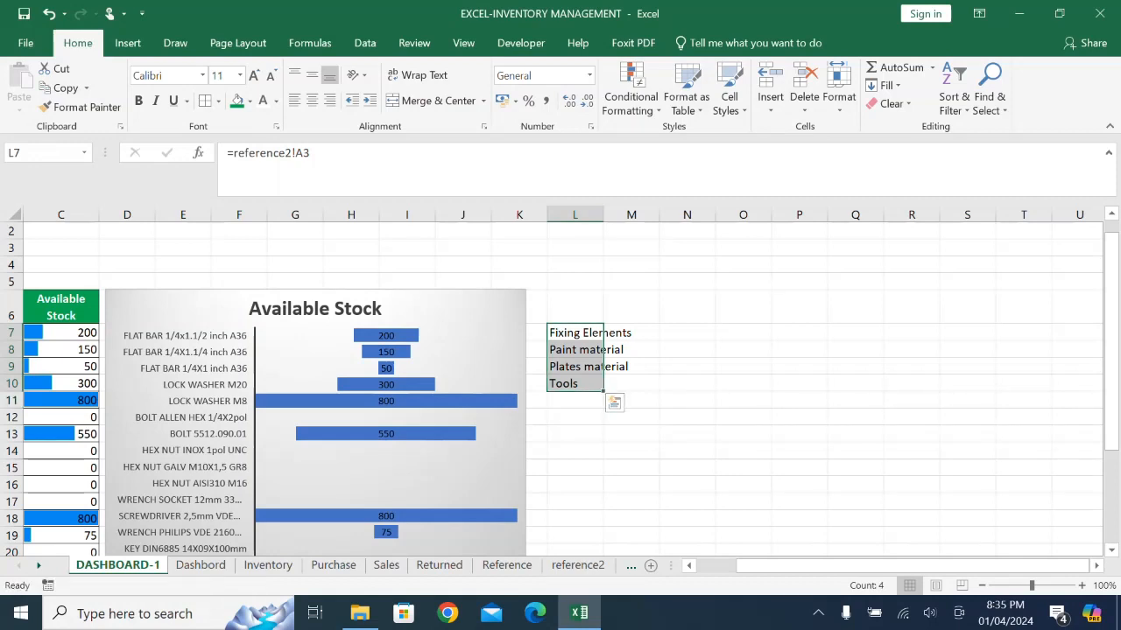
- Fit column L to the category names and widen column M slightly
{"action": "double_click", "coordinate": [603, 214]}
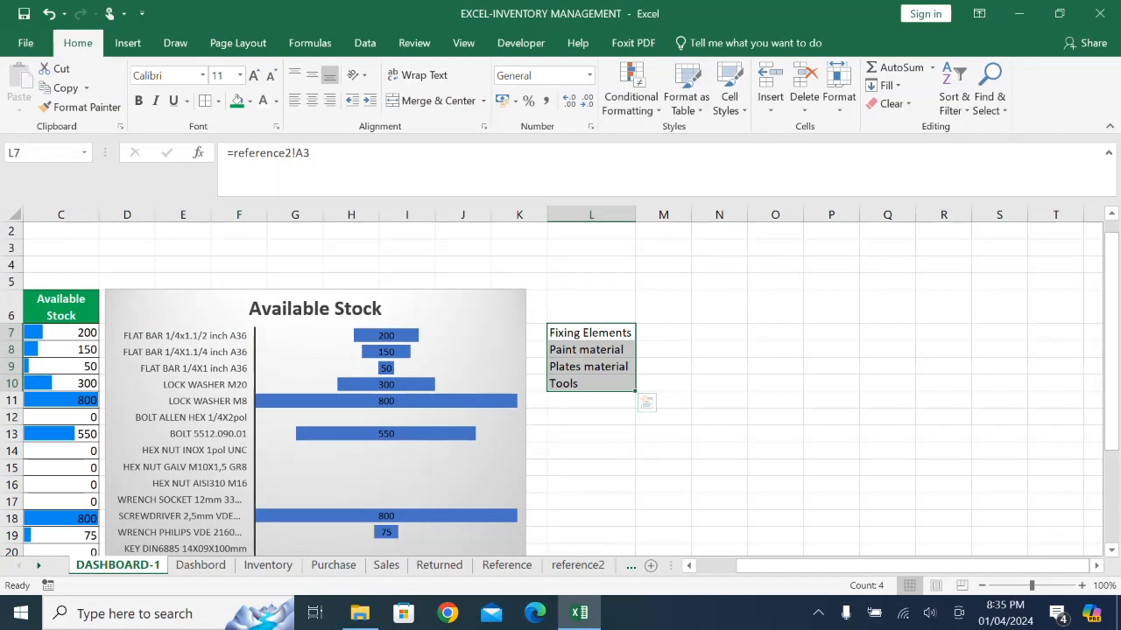
{"action": "left_click_drag", "start_coordinate": [692, 215], "coordinate": [706, 215]}
- Try to fill M7:M10 with the category stock totals using a GETPIVOTDATA reference to reference2's Fixing Elements value
{"action": "left_click", "coordinate": [667, 333]}
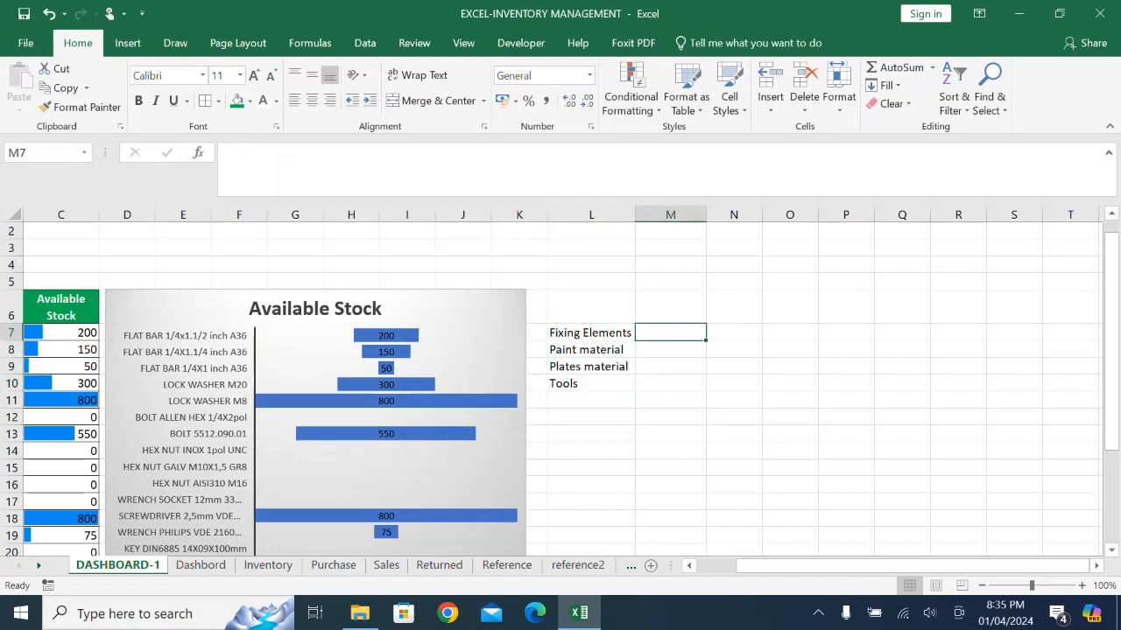
{"action": "type", "text": "="}
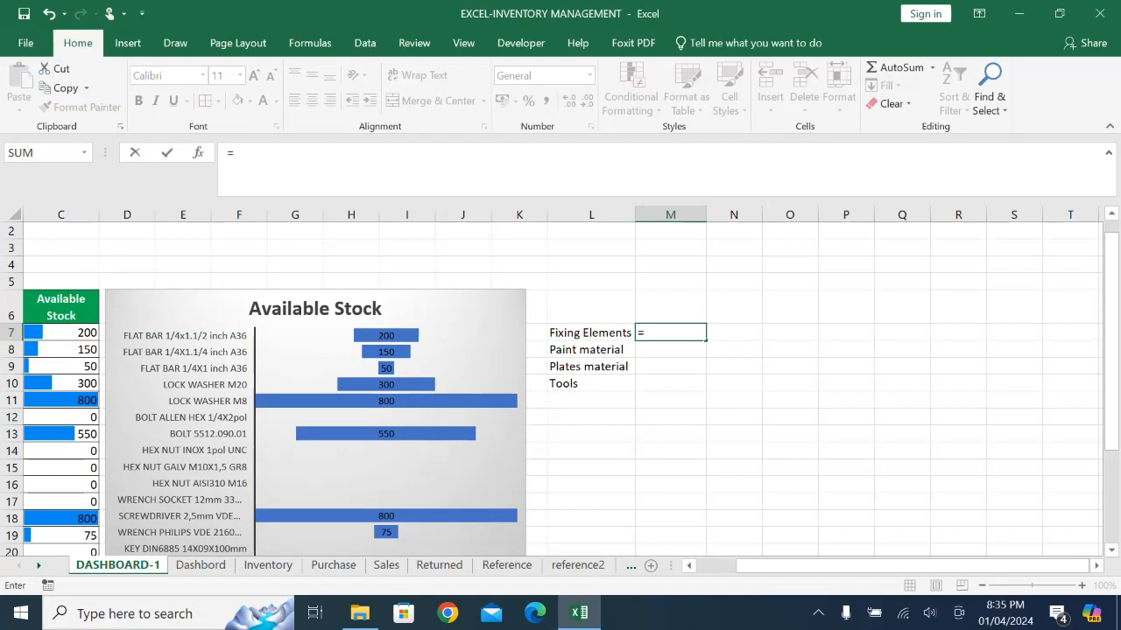
{"action": "left_click", "coordinate": [577, 564]}
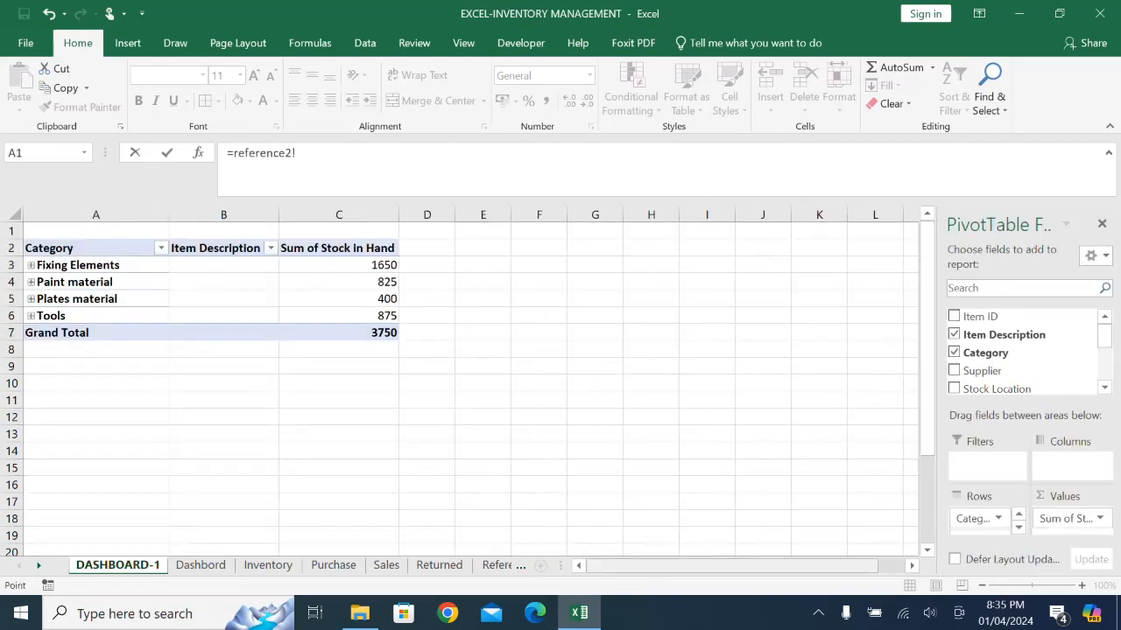
{"action": "left_click", "coordinate": [339, 265]}
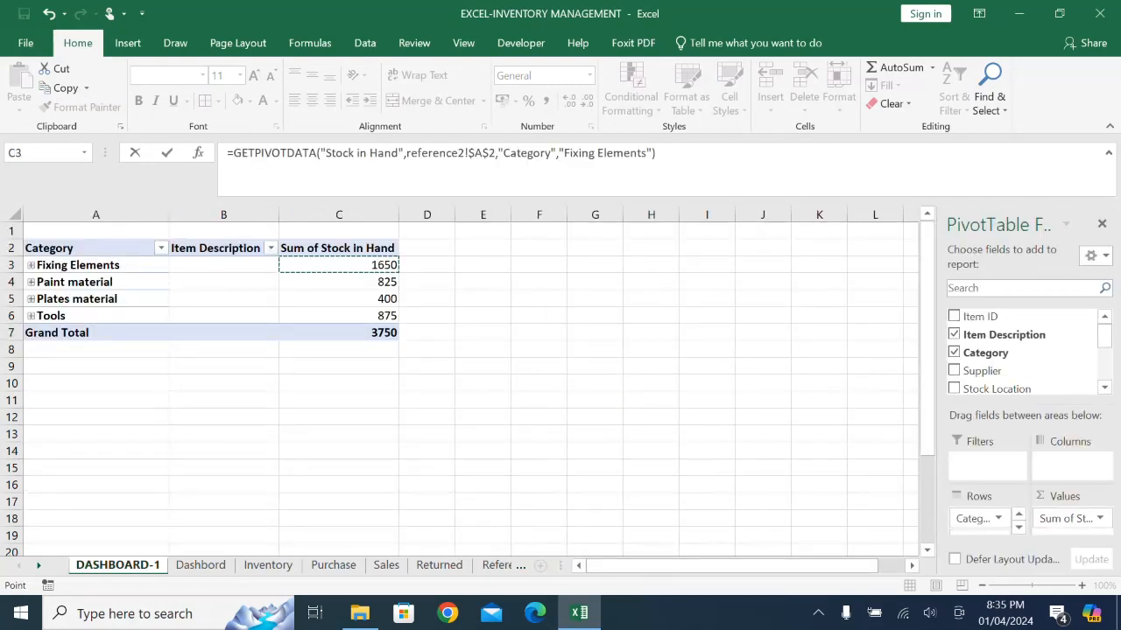
{"action": "key", "text": "Return"}
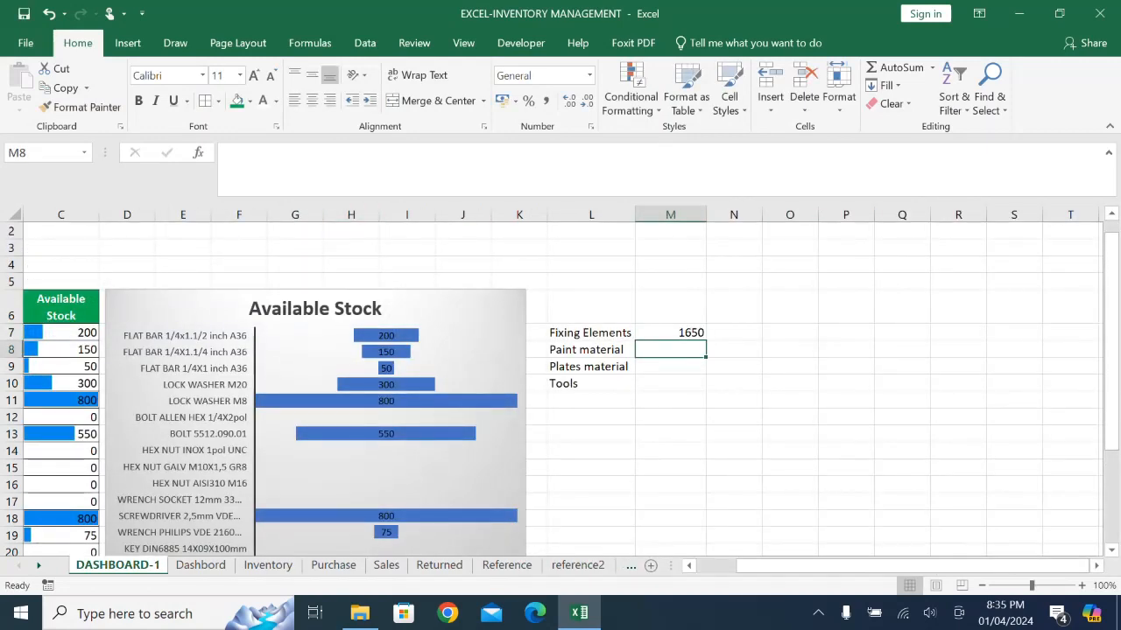
{"action": "left_click", "coordinate": [670, 333]}
{"action": "left_click_drag", "start_coordinate": [705, 343], "coordinate": [700, 387]}
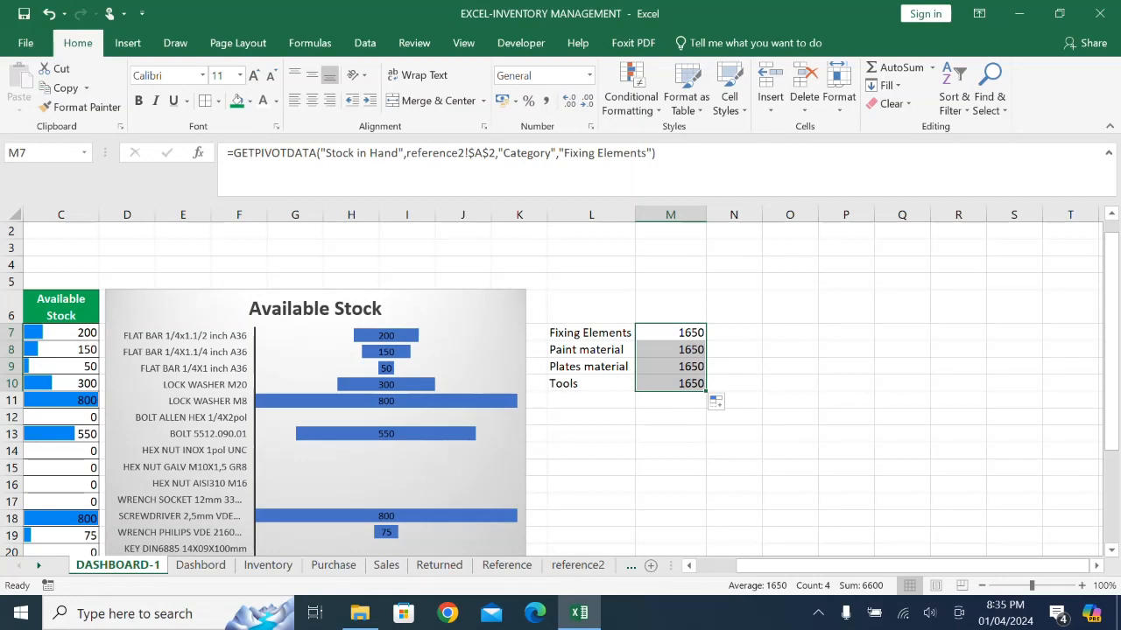
- Clear the GETPIVOTDATA formulas from M7:M10
{"action": "left_click", "coordinate": [669, 332]}
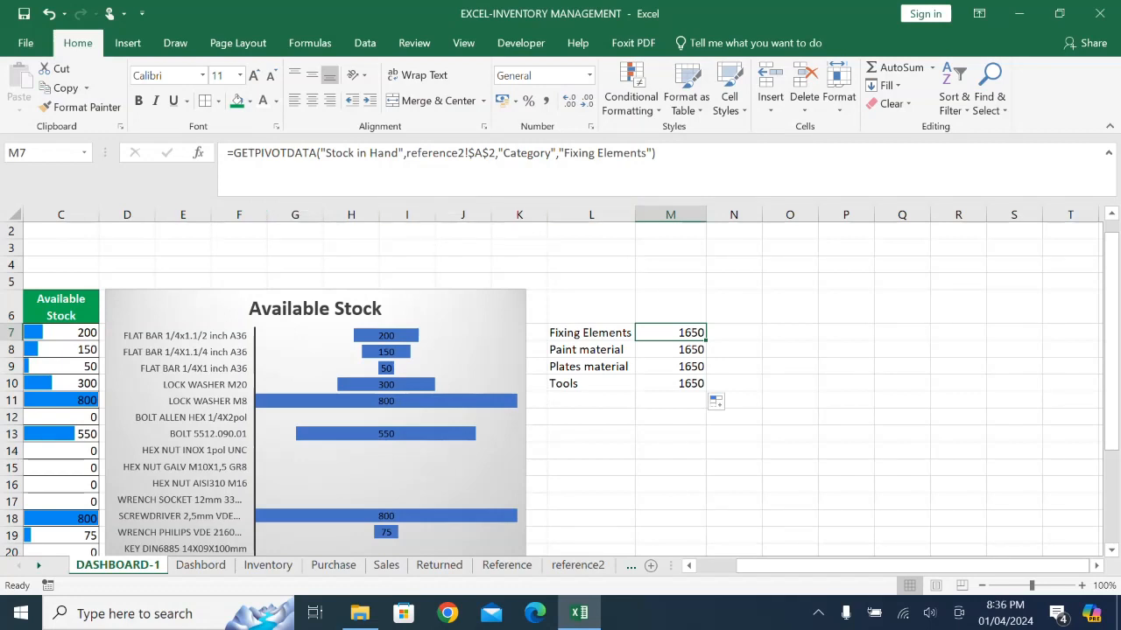
{"action": "left_click_drag", "start_coordinate": [670, 332], "coordinate": [669, 383]}
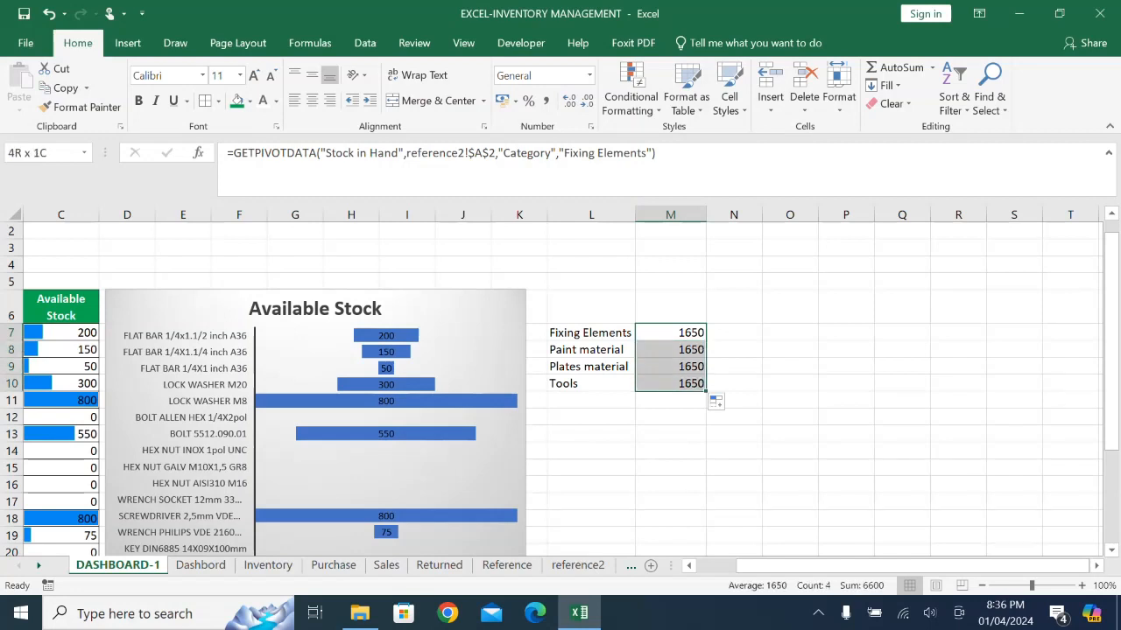
{"action": "key", "text": "Delete"}
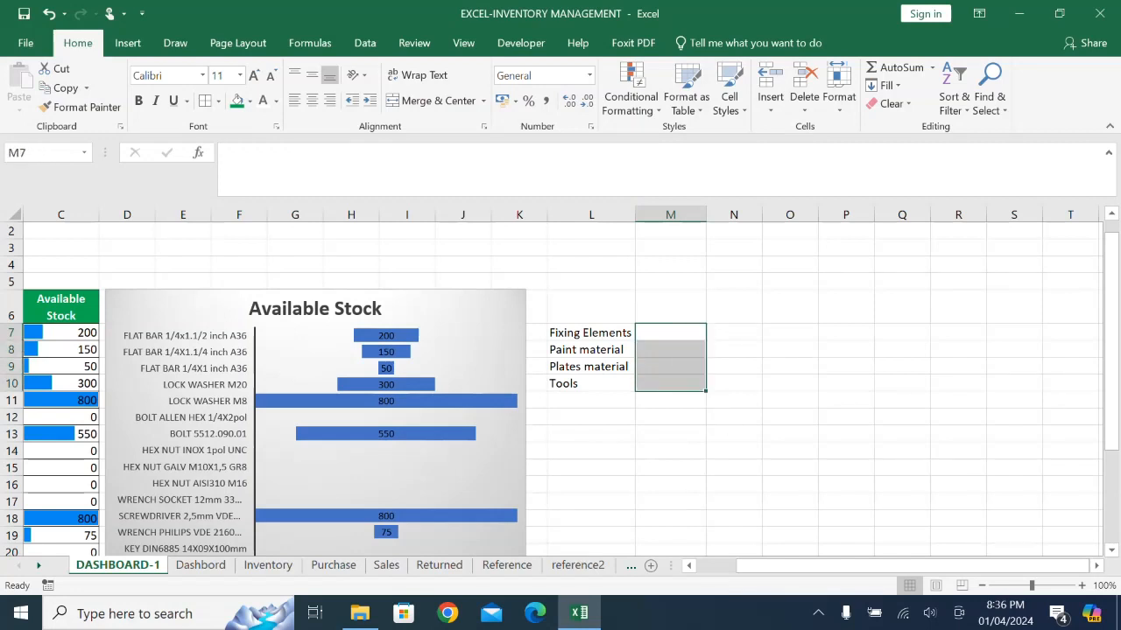
- Enter the direct reference =reference2!C3 in M7 and fill it down to M10 for the category stock totals
{"action": "left_click", "coordinate": [734, 333]}
{"action": "left_click", "coordinate": [670, 333]}
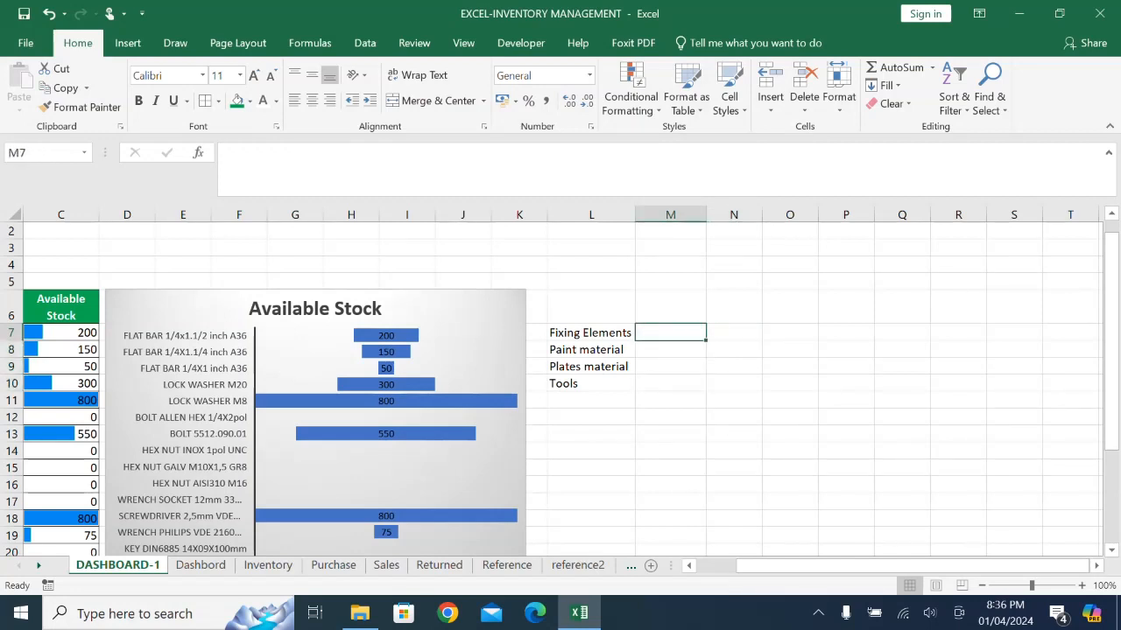
{"action": "type", "text": "="}
{"action": "left_click", "coordinate": [577, 565]}
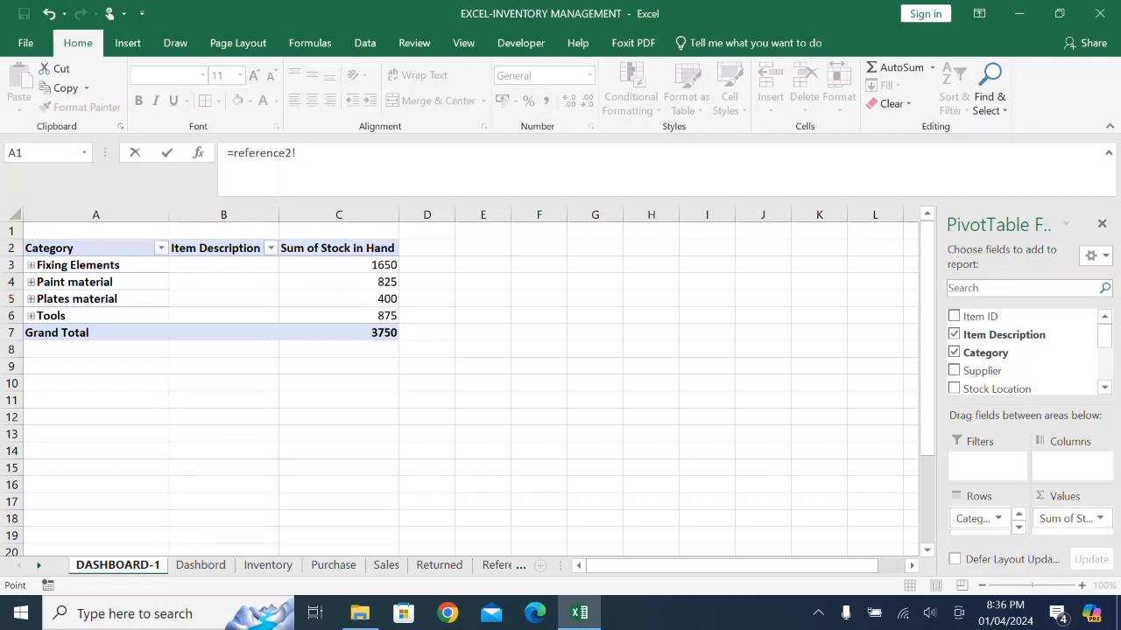
{"action": "left_click", "coordinate": [298, 153]}
{"action": "type", "text": "c3"}
{"action": "key", "text": "Return"}
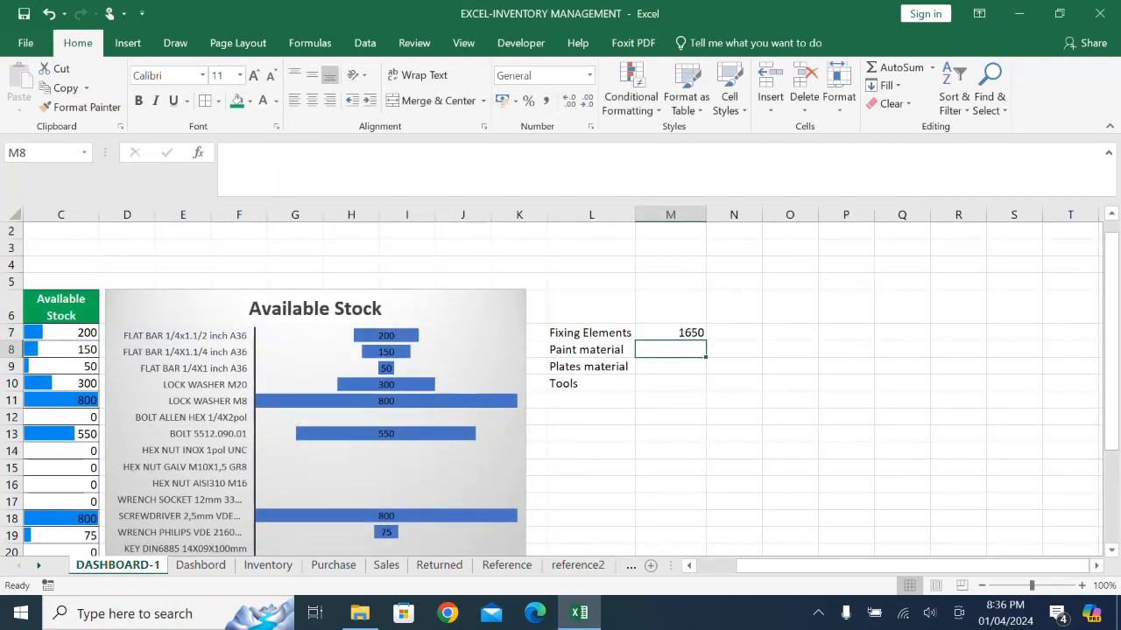
{"action": "left_click", "coordinate": [671, 333]}
{"action": "left_click_drag", "start_coordinate": [706, 340], "coordinate": [706, 389]}
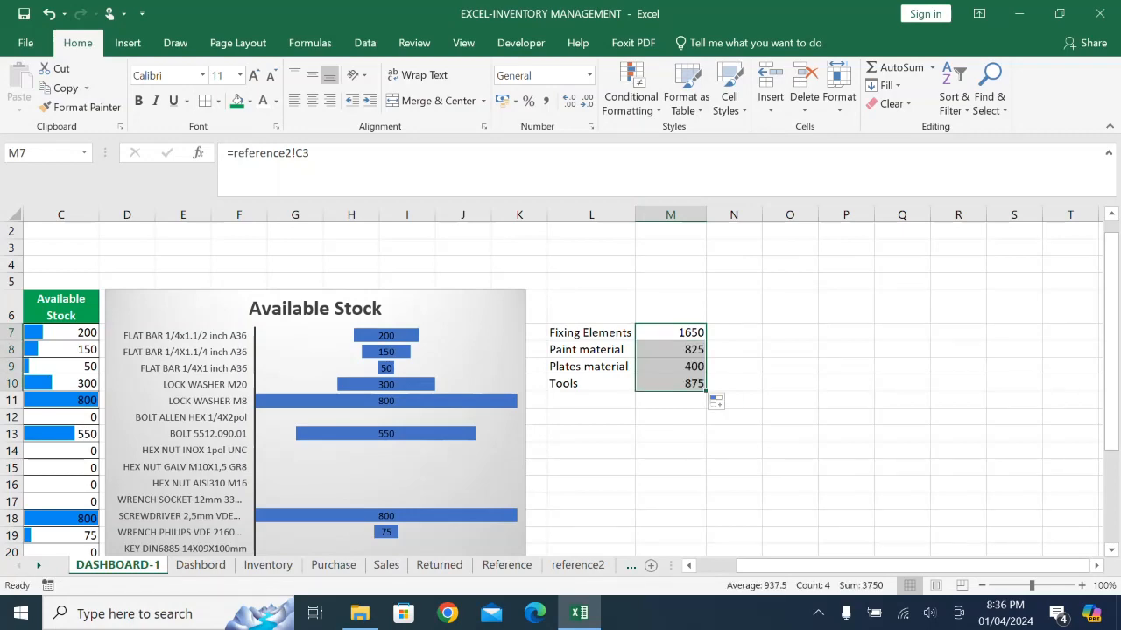
- Following Dashbord's category table layout, move DASHBOARD-1's category summary down one row to L8:M11 and apply all borders
{"action": "left_click", "coordinate": [200, 565]}
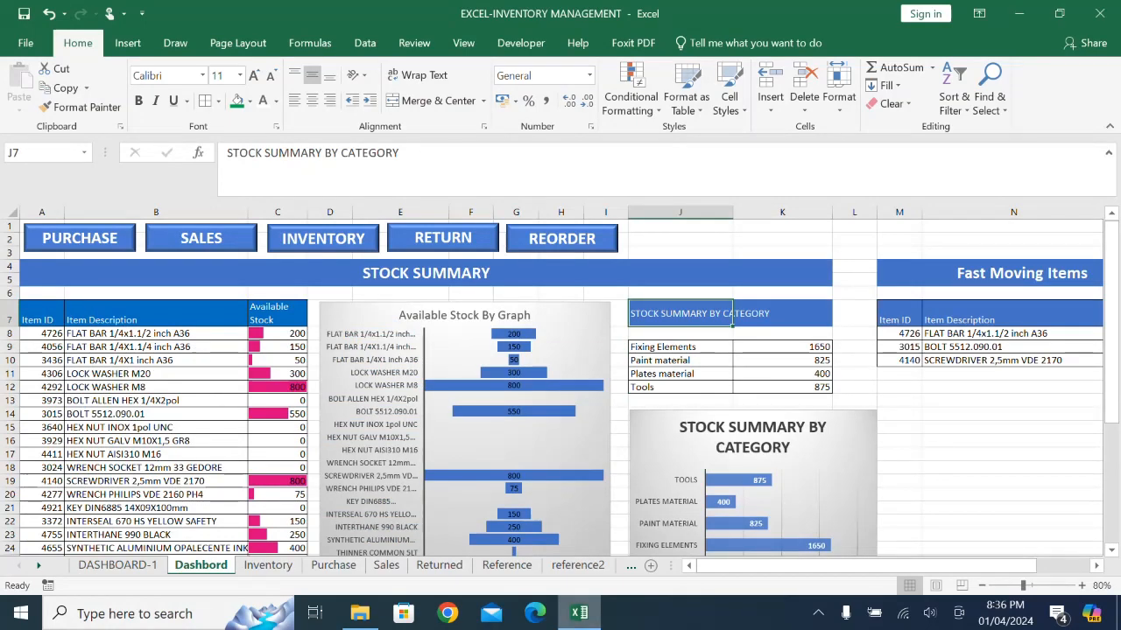
{"action": "left_click", "coordinate": [579, 613]}
{"action": "left_click", "coordinate": [579, 612]}
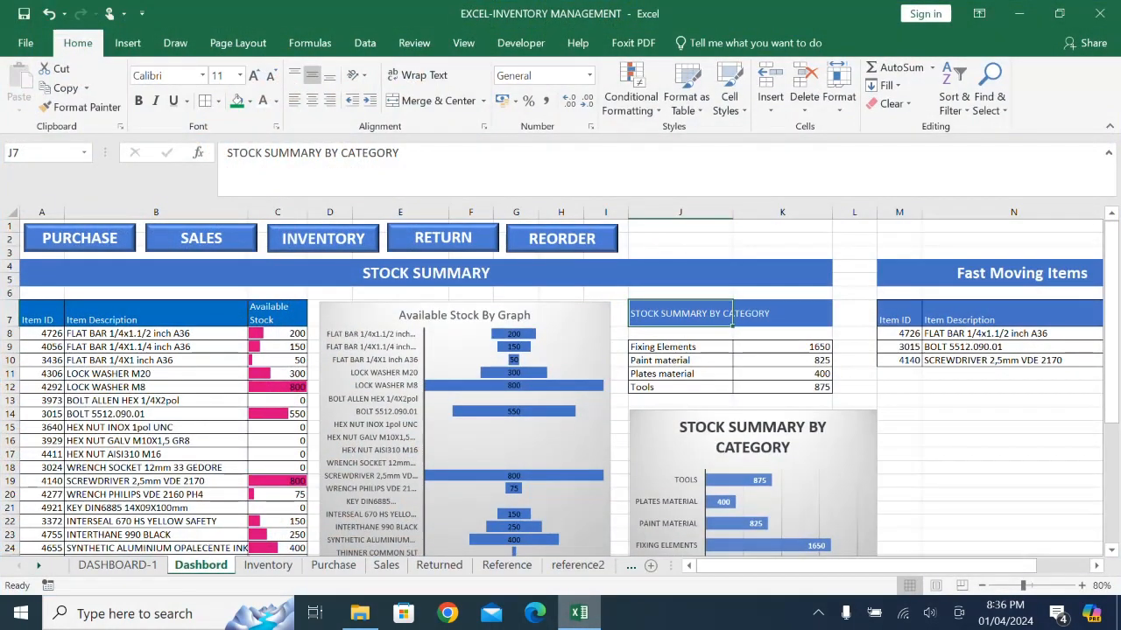
{"action": "left_click", "coordinate": [118, 564]}
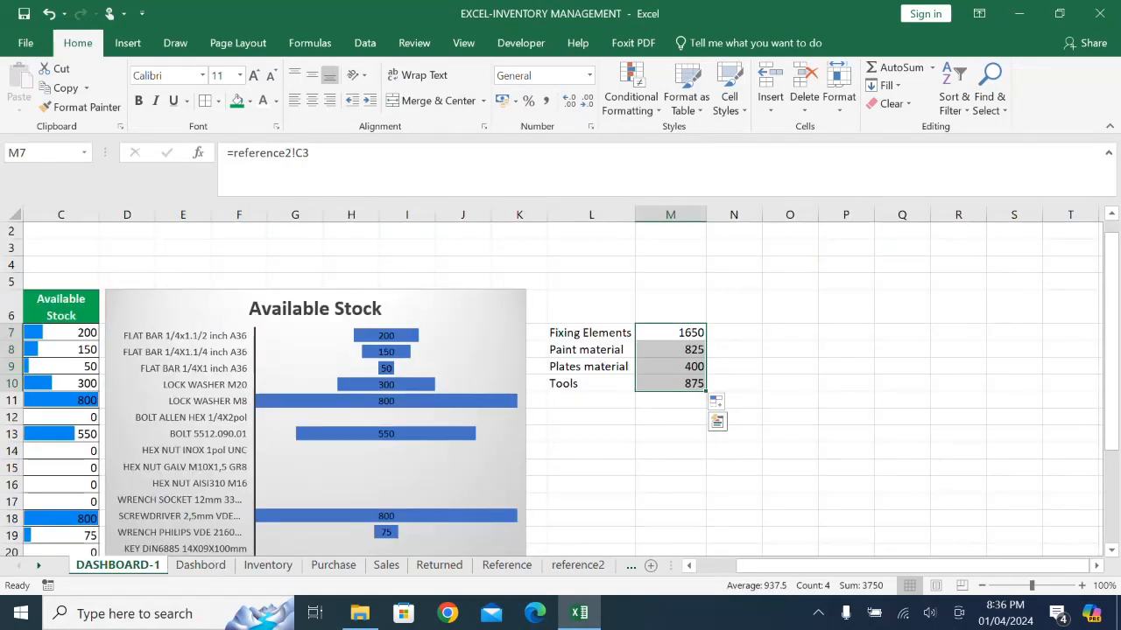
{"action": "left_click_drag", "start_coordinate": [591, 332], "coordinate": [670, 383]}
{"action": "left_click_drag", "start_coordinate": [705, 343], "coordinate": [705, 361]}
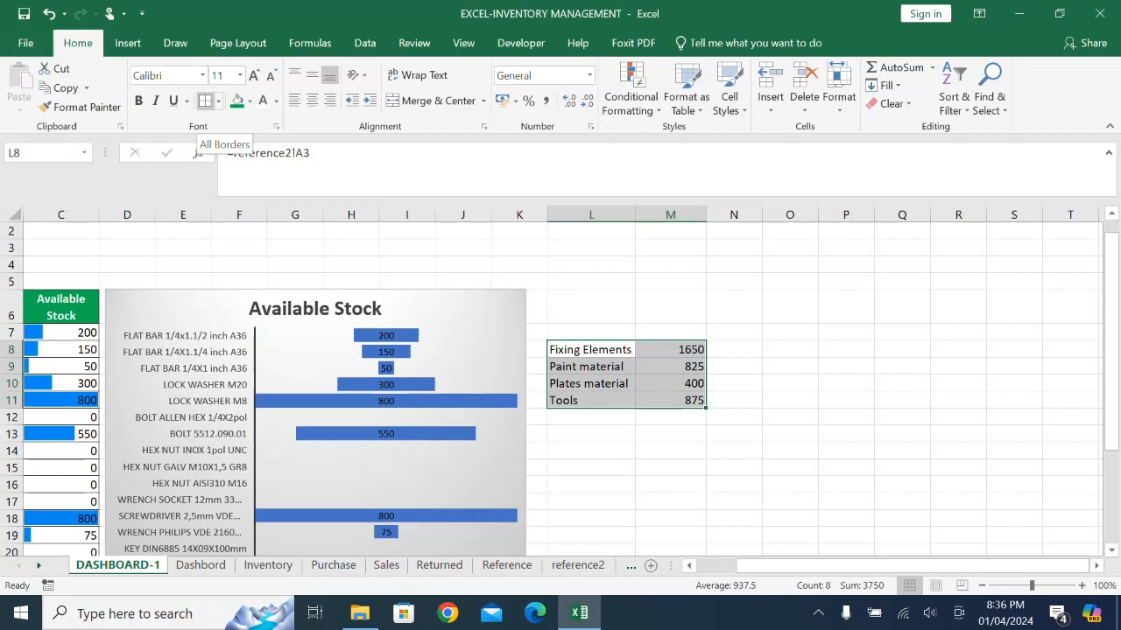
{"action": "left_click", "coordinate": [206, 101]}
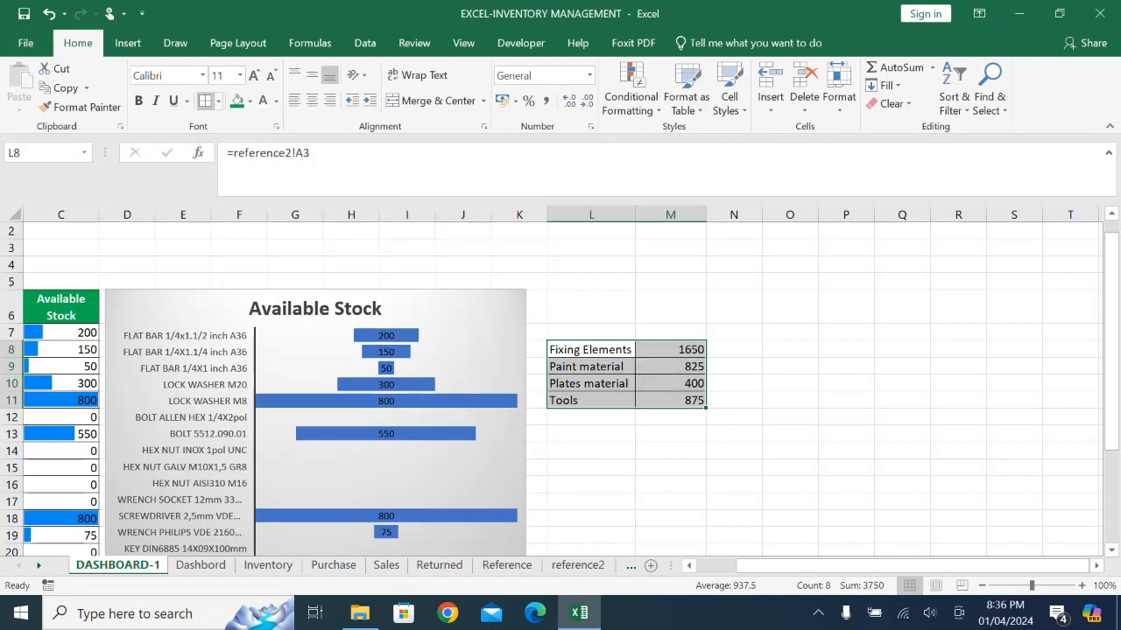
{"action": "left_click", "coordinate": [789, 400]}
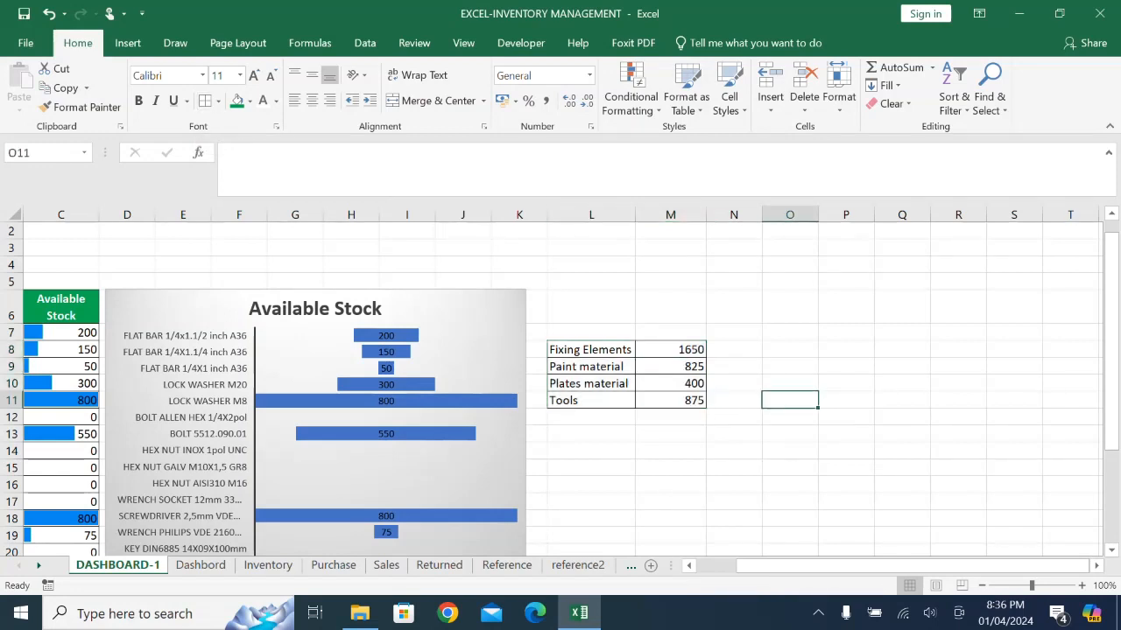
- Enter the heading STOCK SUMMARY BY CATEGORY in L6 above the category table
{"action": "left_click", "coordinate": [591, 307]}
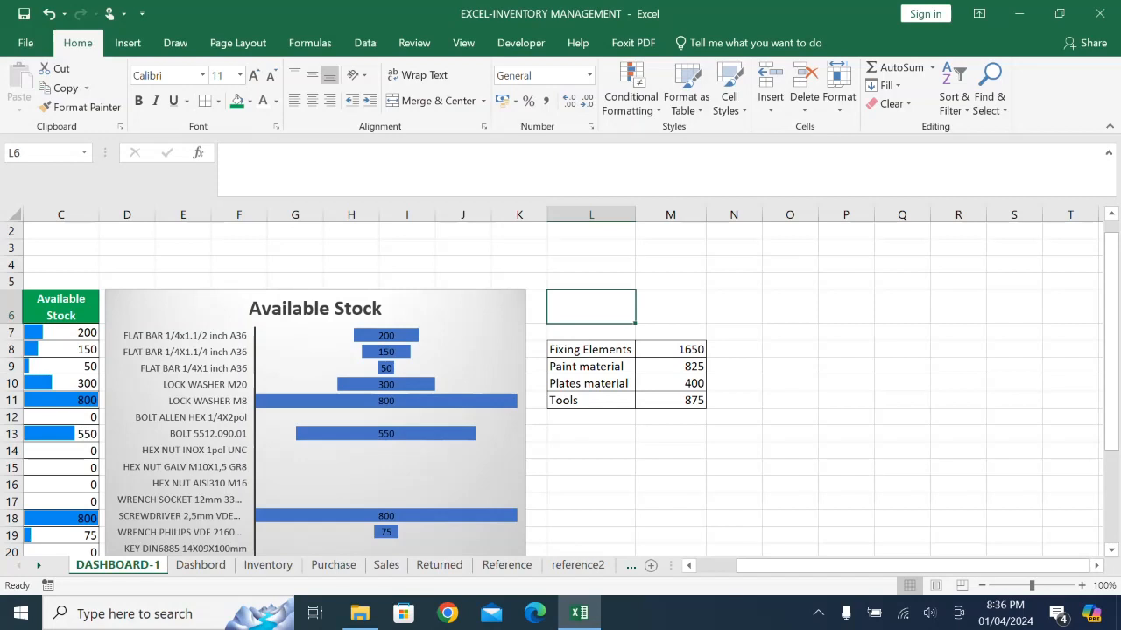
{"action": "type", "text": "st"}
{"action": "key", "text": "BackSpace"}
{"action": "key", "text": "BackSpace"}
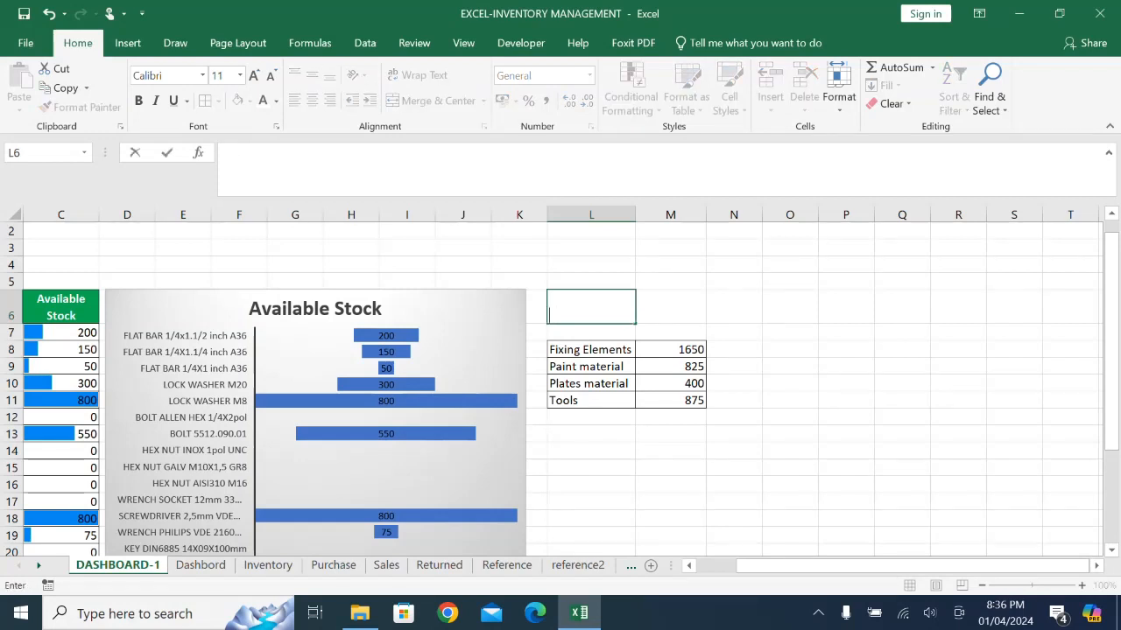
{"action": "type", "text": "STOCK SUMMARY"}
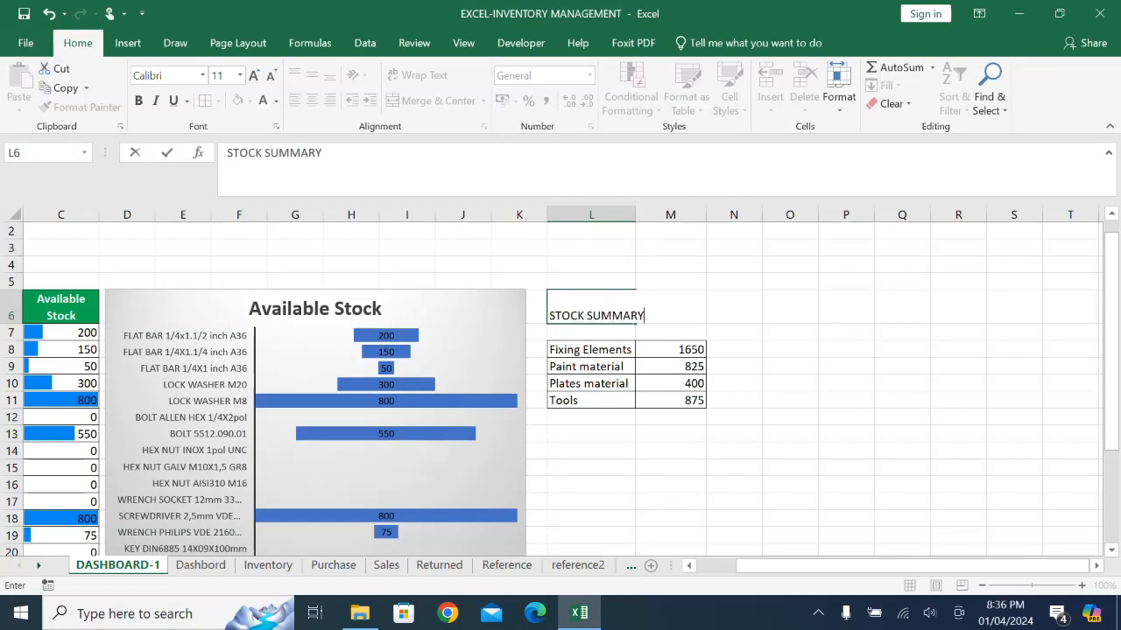
{"action": "type", "text": "CATEGORY"}
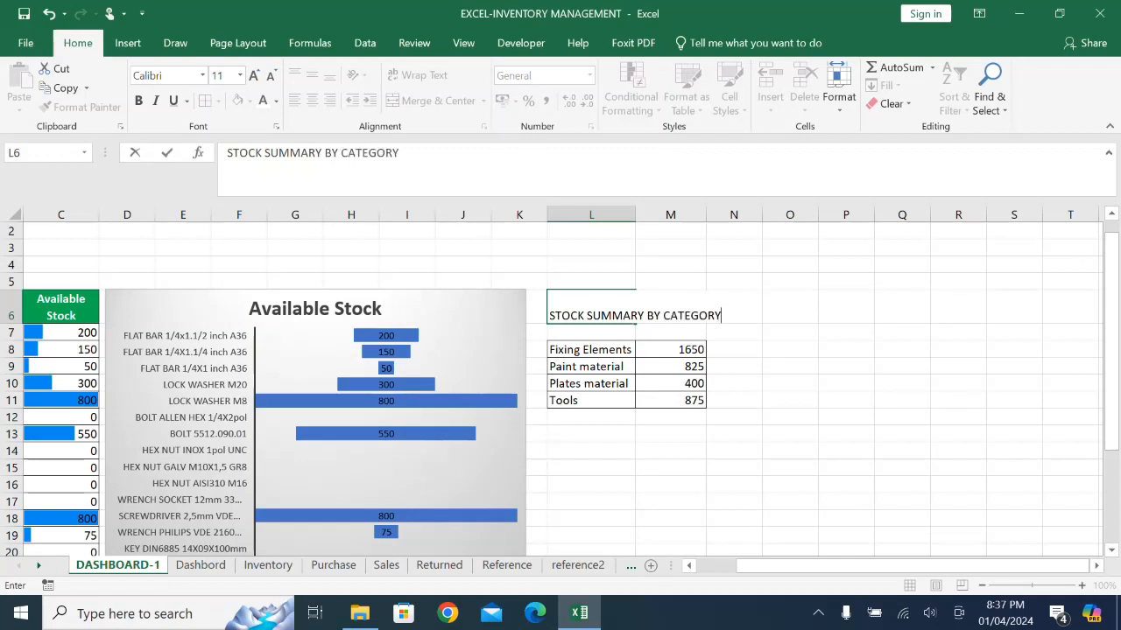
{"action": "left_click", "coordinate": [790, 366]}
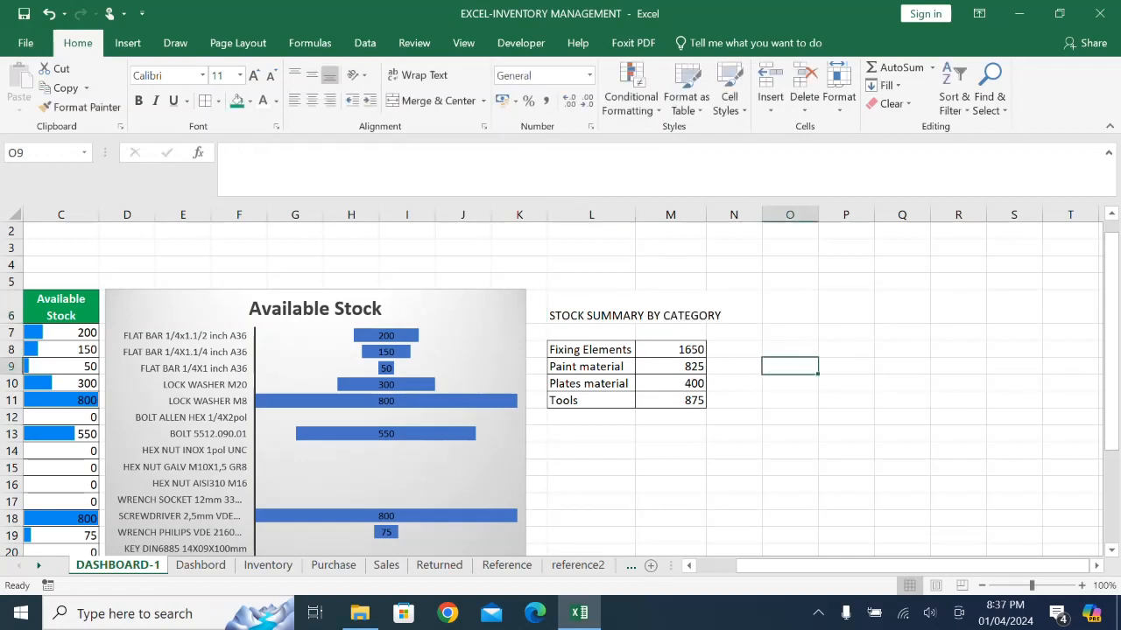
- Middle-align the L6 heading vertically and format L6:M6 with a green fill and white font
{"action": "left_click", "coordinate": [592, 307]}
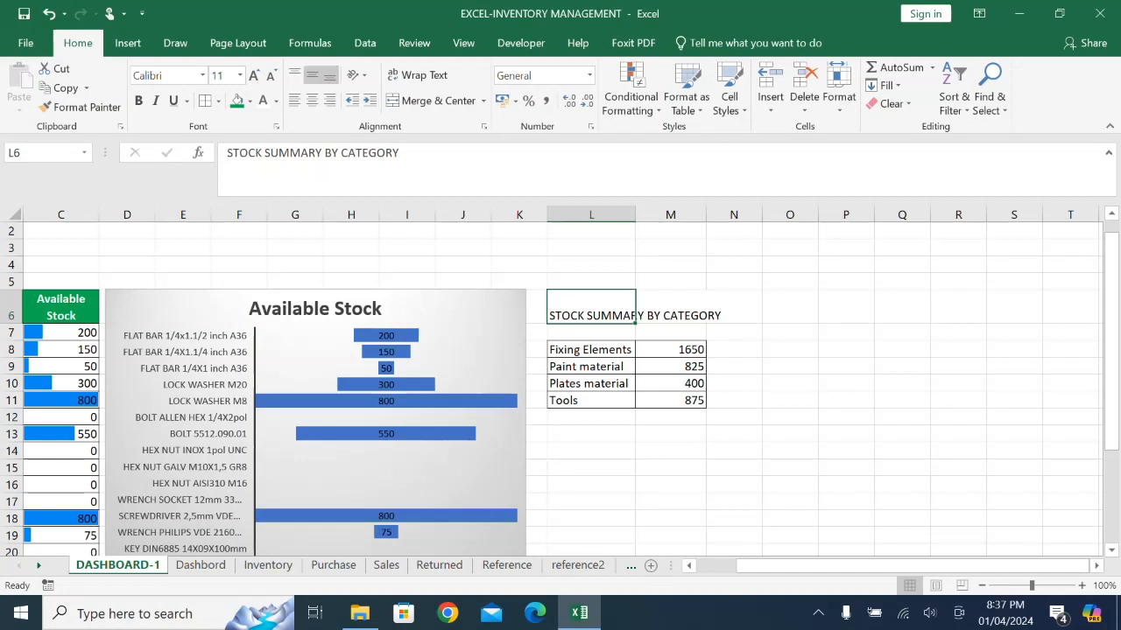
{"action": "left_click", "coordinate": [312, 75]}
{"action": "left_click_drag", "start_coordinate": [631, 306], "coordinate": [706, 306]}
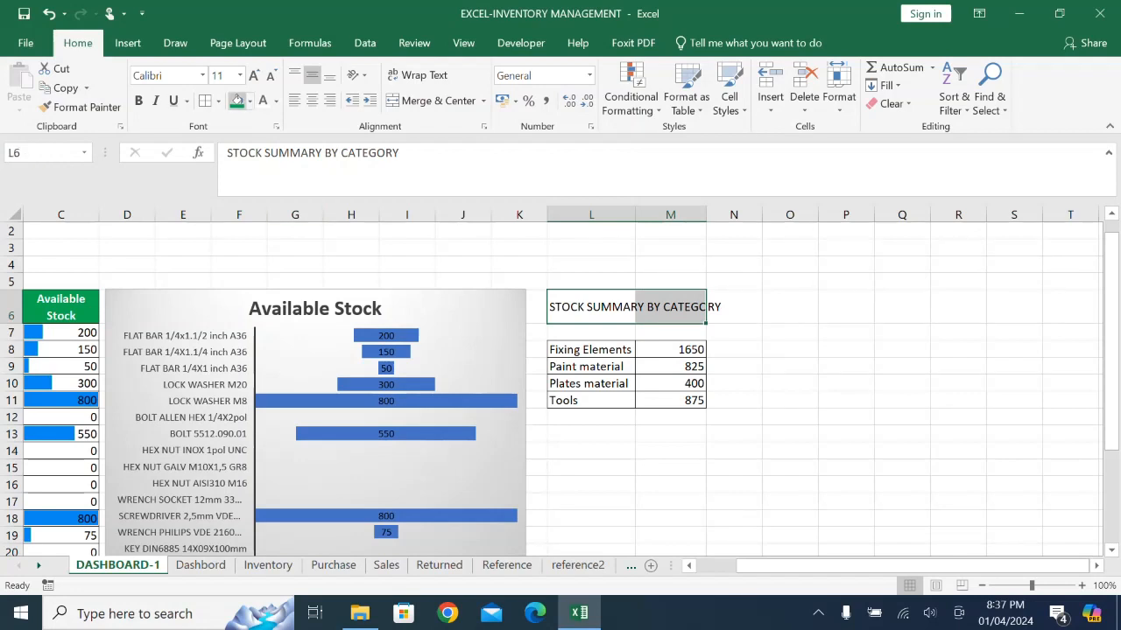
{"action": "left_click", "coordinate": [236, 100]}
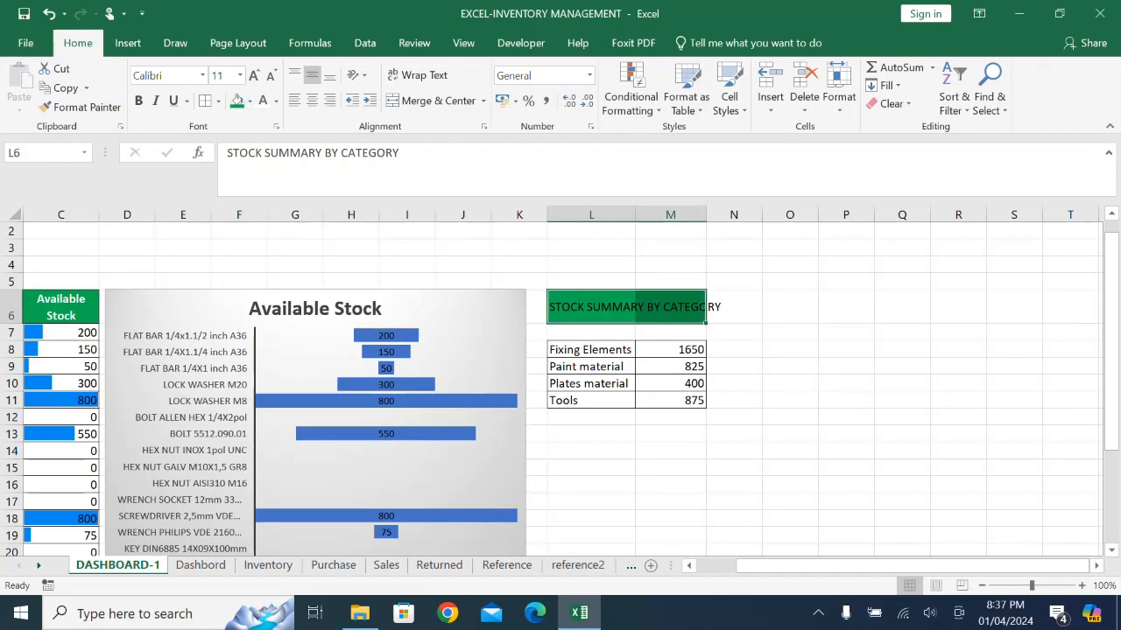
{"action": "left_click", "coordinate": [263, 100]}
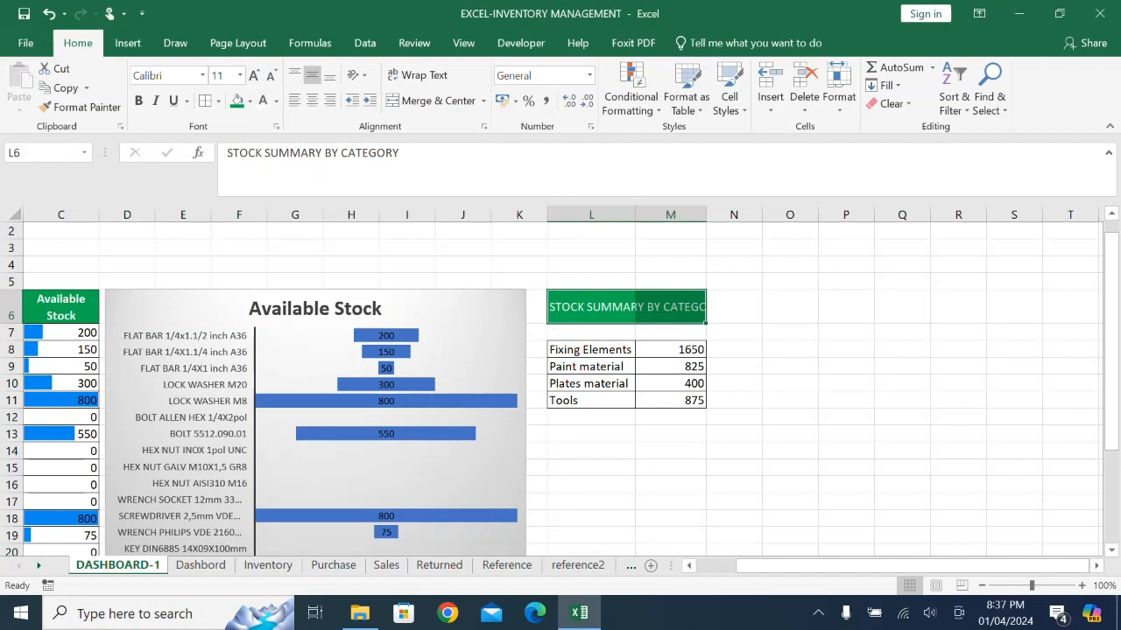
- Widen columns L and M so the full category heading fits inside the green fill
{"action": "left_click_drag", "start_coordinate": [635, 215], "coordinate": [649, 215]}
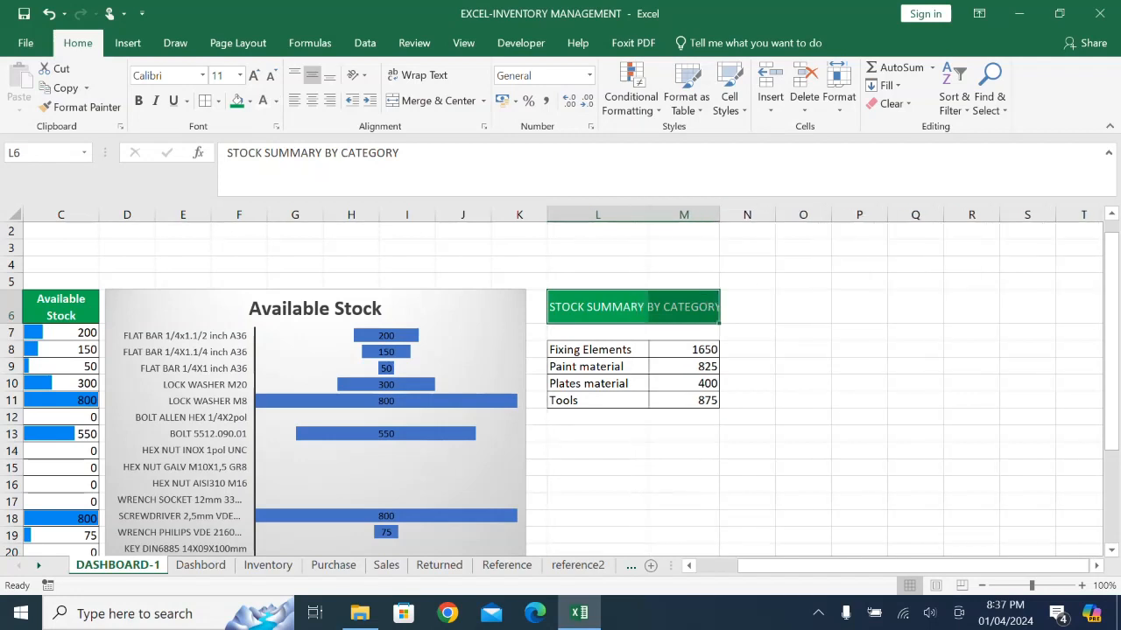
{"action": "left_click_drag", "start_coordinate": [719, 214], "coordinate": [729, 214]}
{"action": "left_click", "coordinate": [869, 485]}
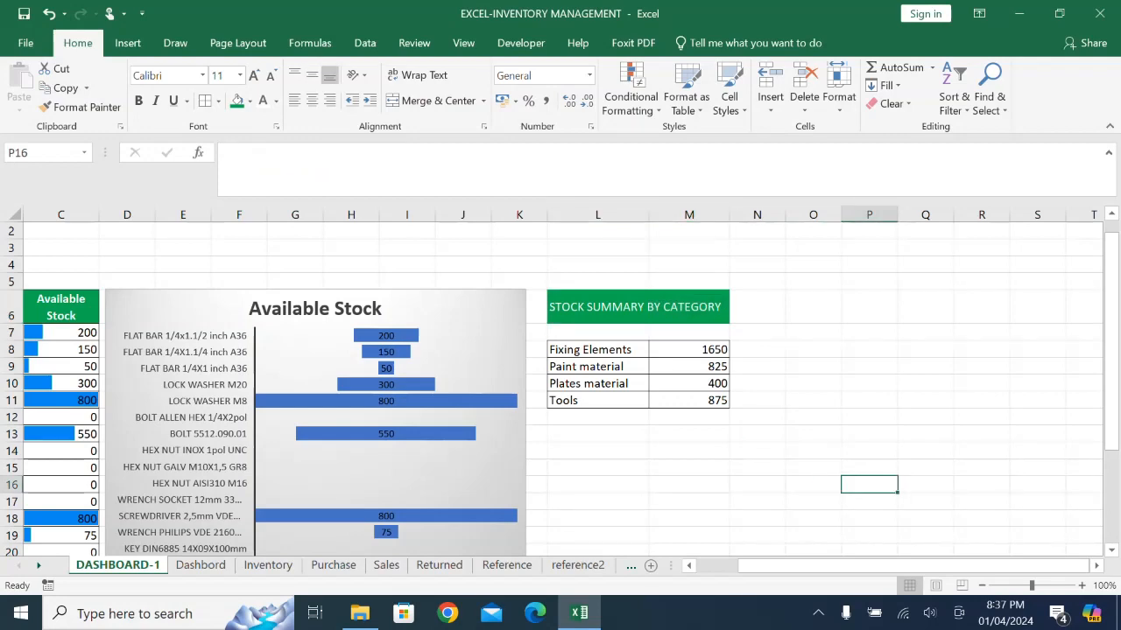
- Select the category names and stock totals in L8:M11 as the data for a new chart
{"action": "scroll", "coordinate": [560, 385], "scroll_direction": "down", "scroll_amount": 1}
{"action": "left_click_drag", "start_coordinate": [598, 299], "coordinate": [689, 349]}
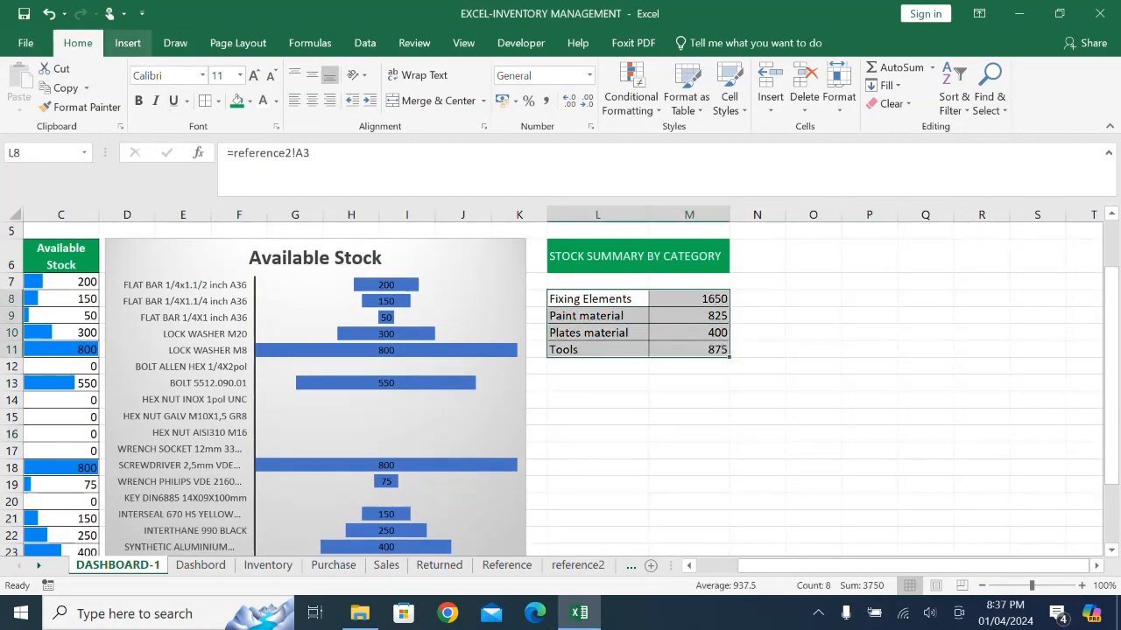
{"action": "left_click", "coordinate": [128, 43]}
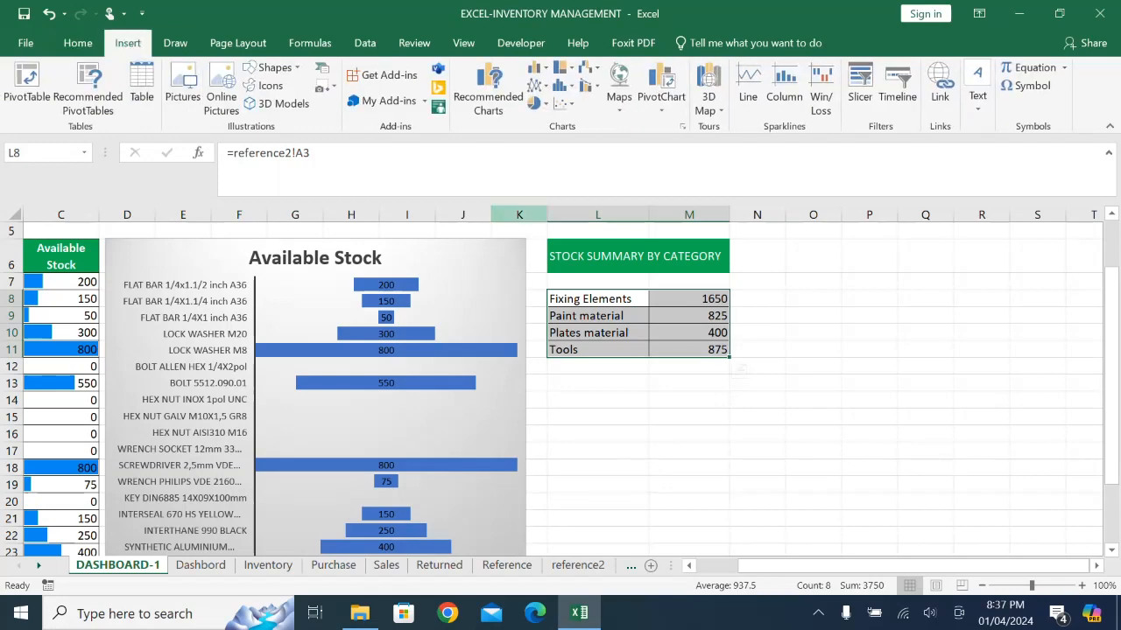
{"action": "left_click", "coordinate": [563, 85]}
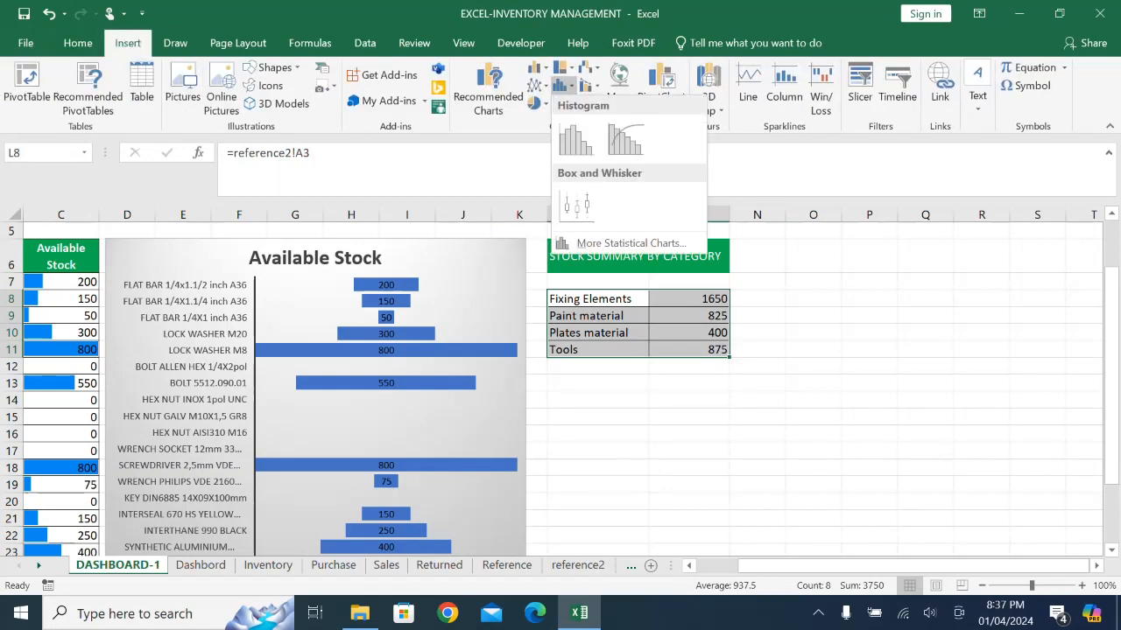
{"action": "left_click", "coordinate": [627, 239]}
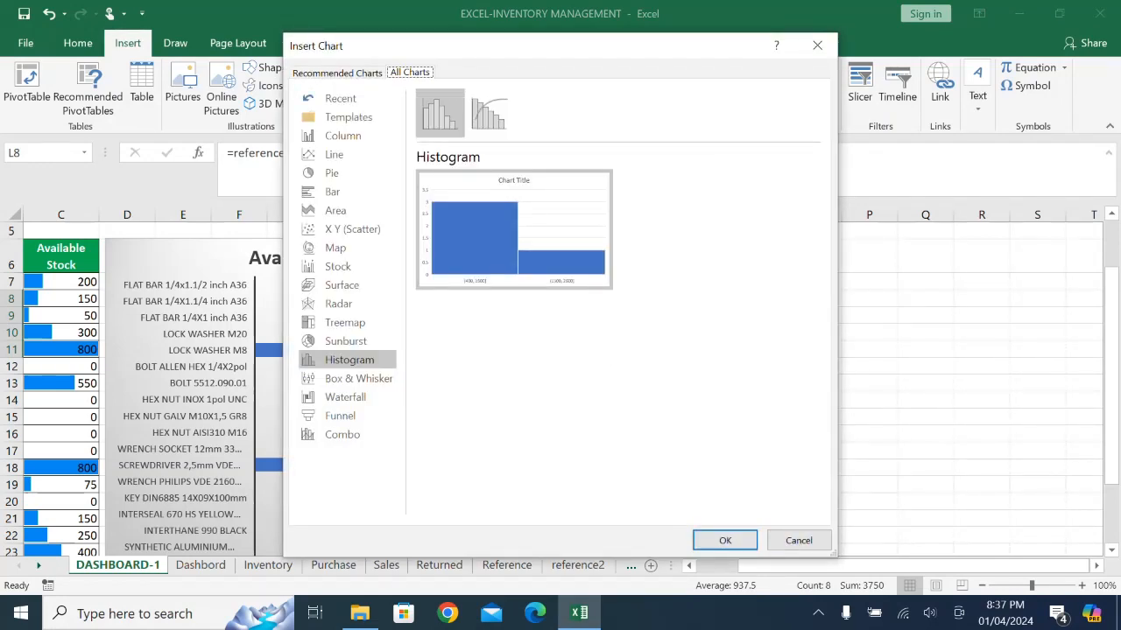
{"action": "left_click", "coordinate": [798, 540]}
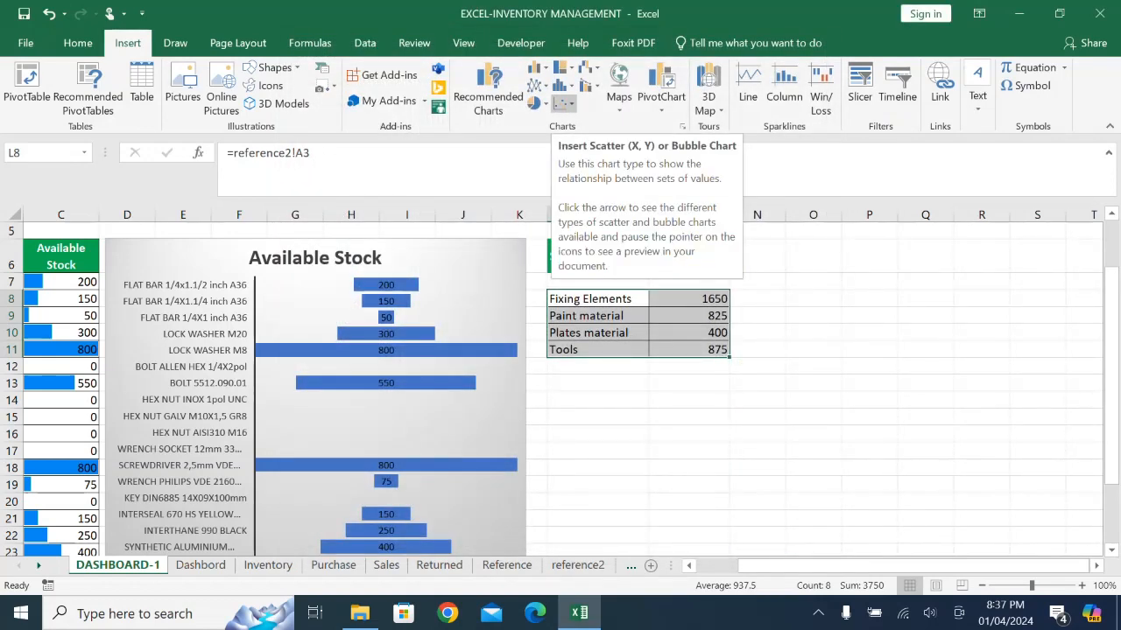
- Insert a funnel chart of the selected category totals and apply the grey gradient chart style matching the Available Stock chart
{"action": "left_click", "coordinate": [564, 85]}
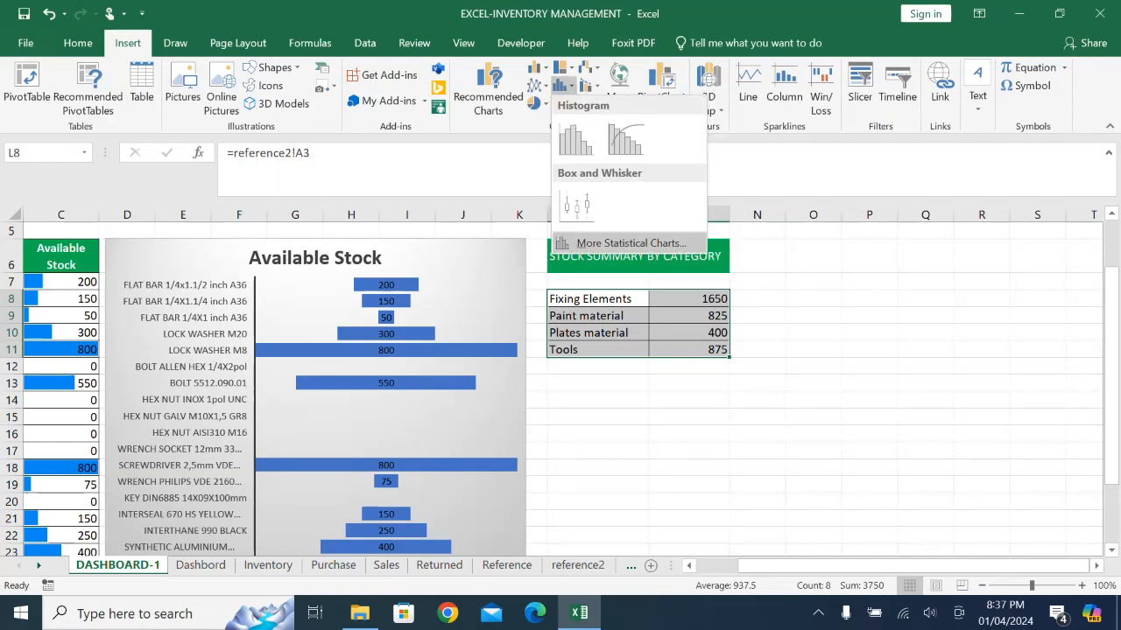
{"action": "left_click", "coordinate": [626, 244]}
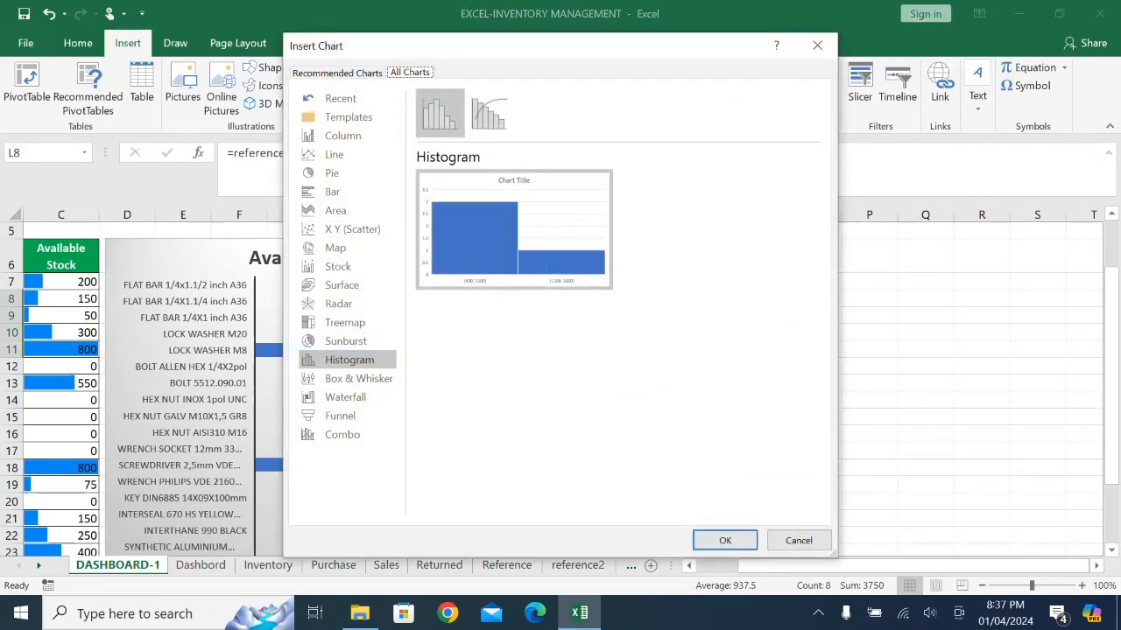
{"action": "left_click", "coordinate": [347, 397]}
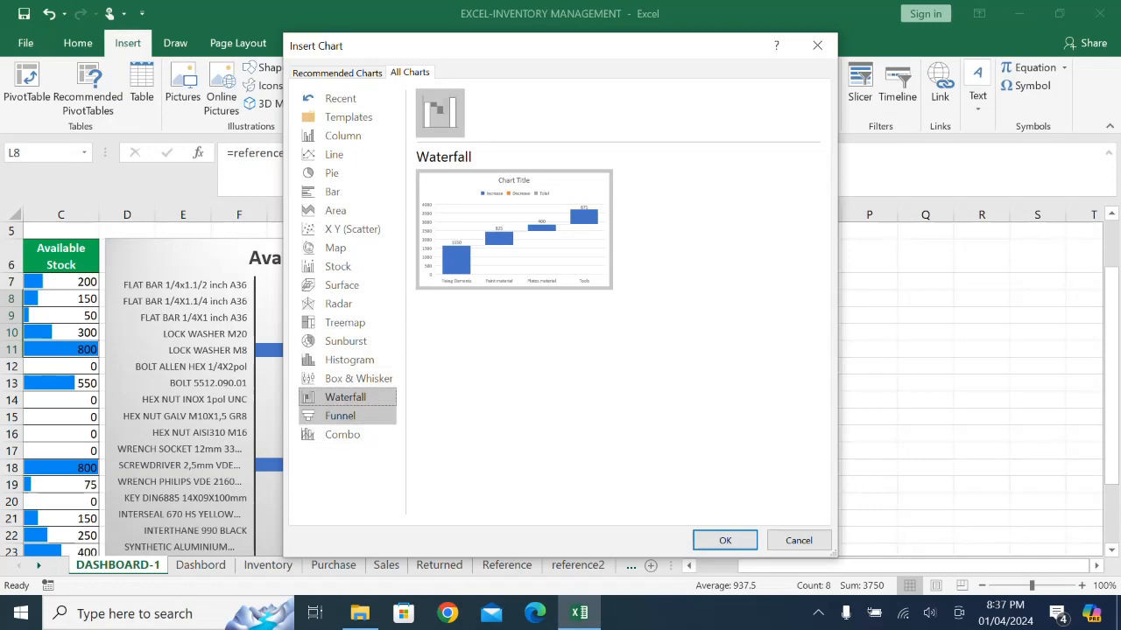
{"action": "left_click", "coordinate": [340, 415]}
{"action": "left_click", "coordinate": [724, 540]}
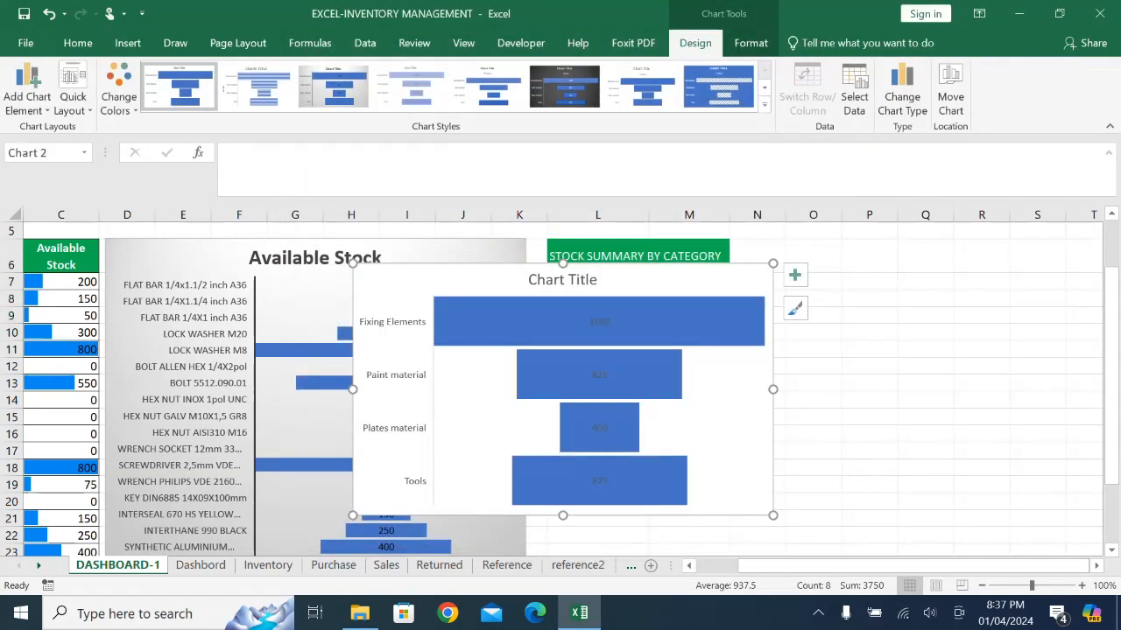
{"action": "left_click", "coordinate": [333, 85]}
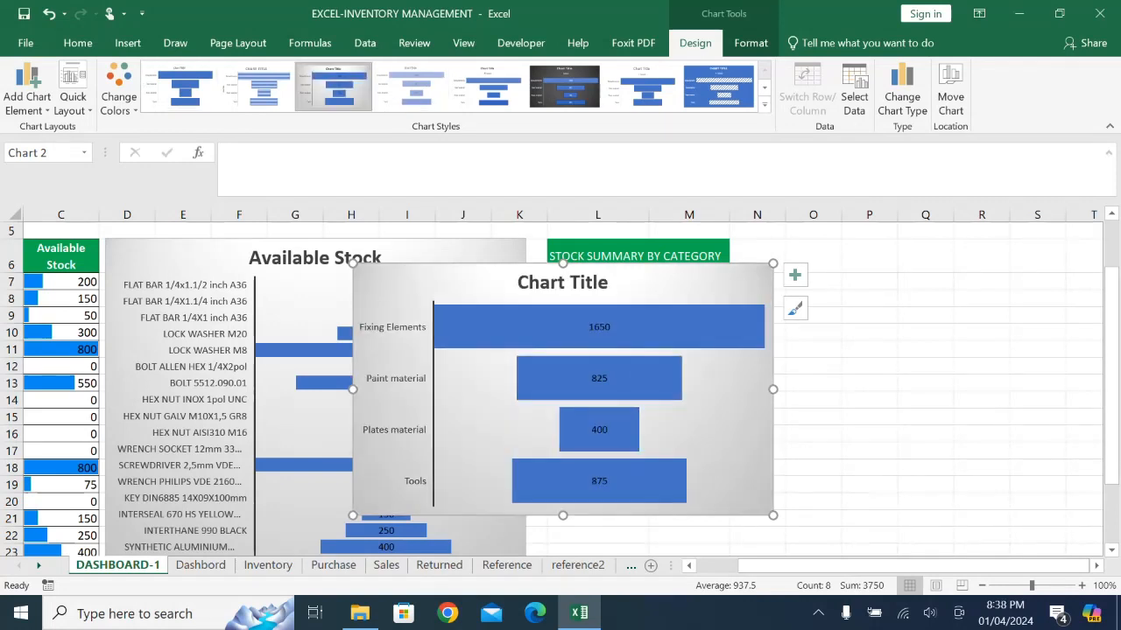
- Try to link the new funnel chart's title to the heading in L6
{"action": "left_click", "coordinate": [590, 282]}
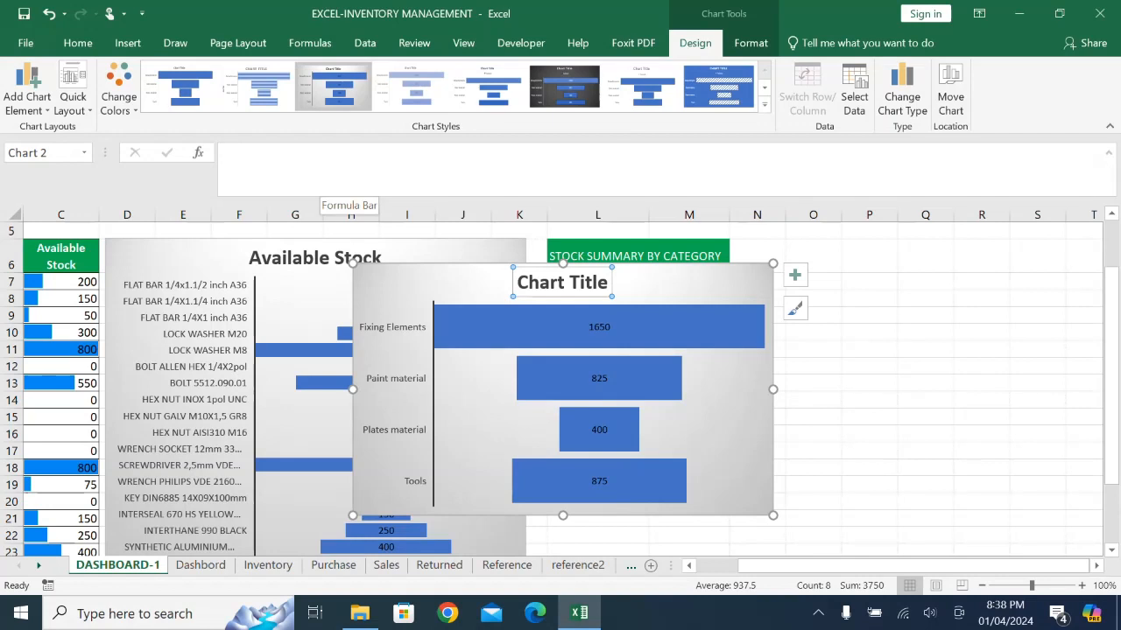
{"action": "type", "text": "="}
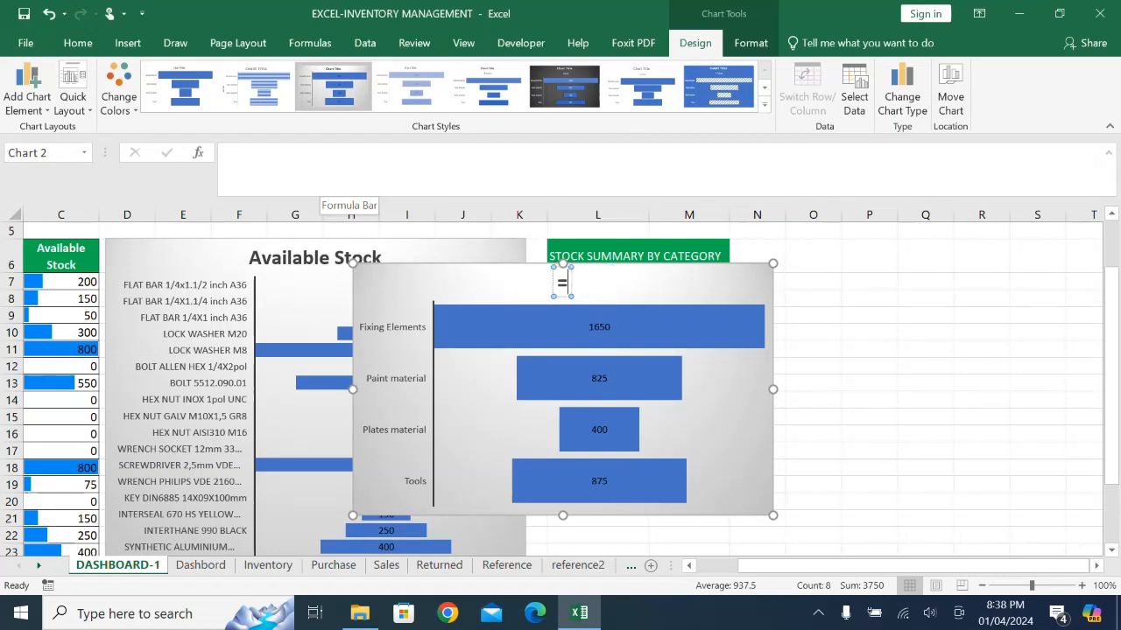
{"action": "left_click", "coordinate": [599, 253]}
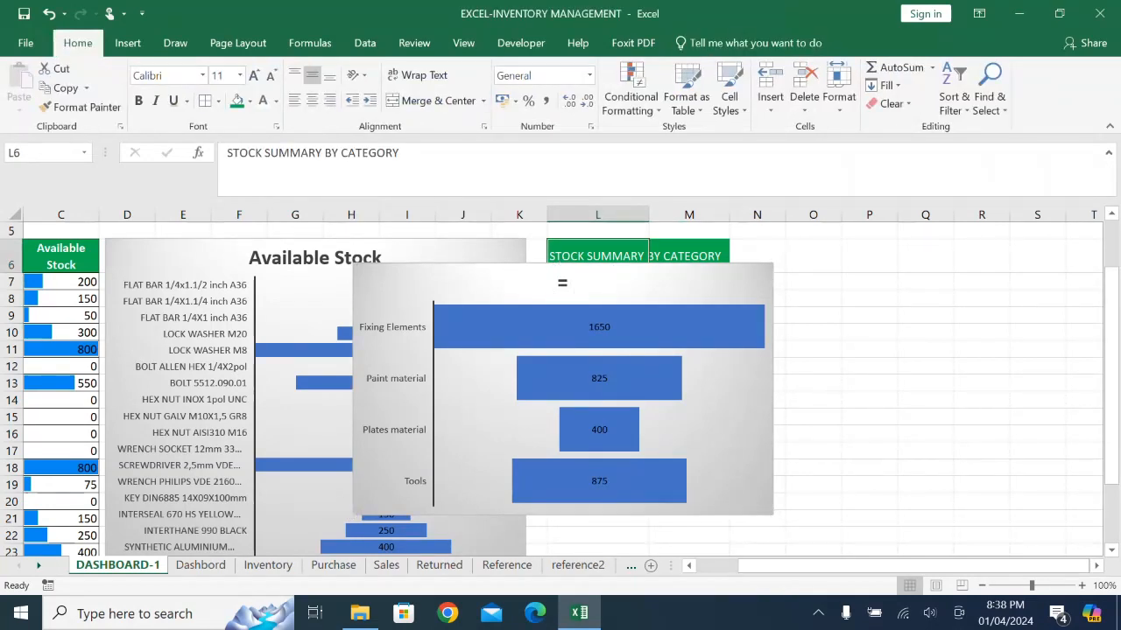
{"action": "key", "text": "Return"}
- Replace the new funnel chart's title text with STOCK BY CATEGORY
{"action": "left_click", "coordinate": [562, 283]}
{"action": "left_click", "coordinate": [562, 283]}
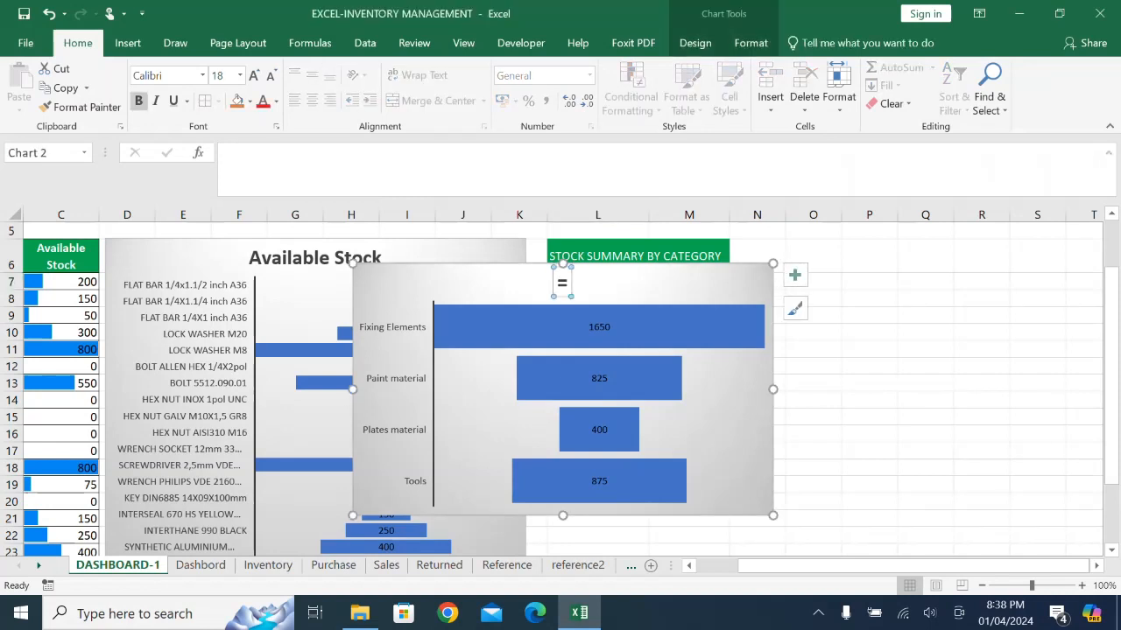
{"action": "double_click", "coordinate": [562, 283]}
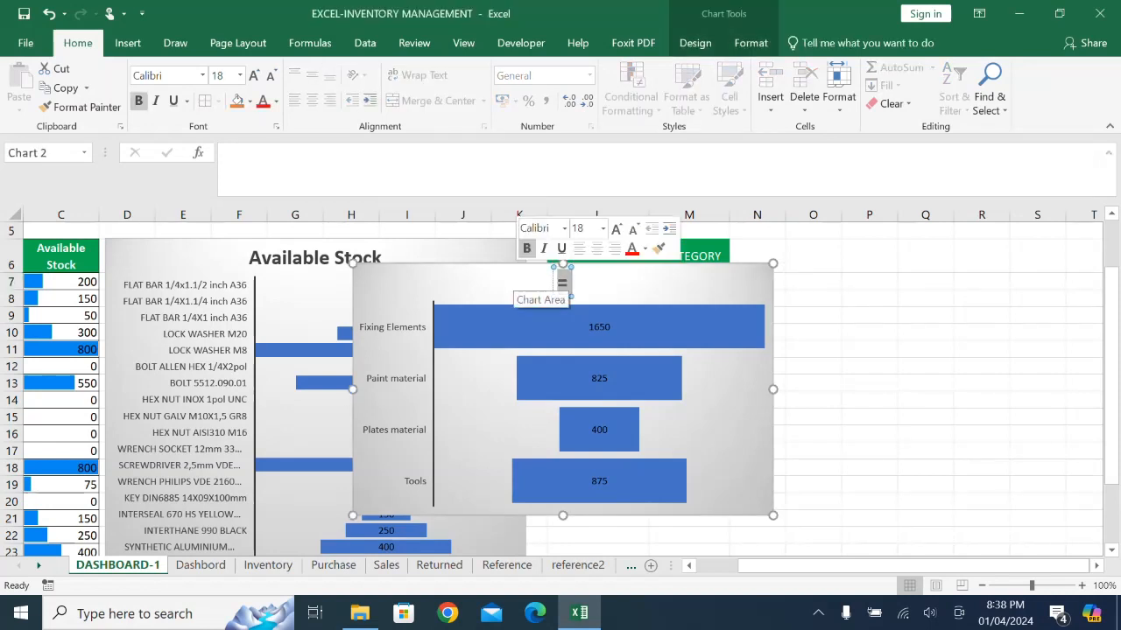
{"action": "type", "text": "STOCK"}
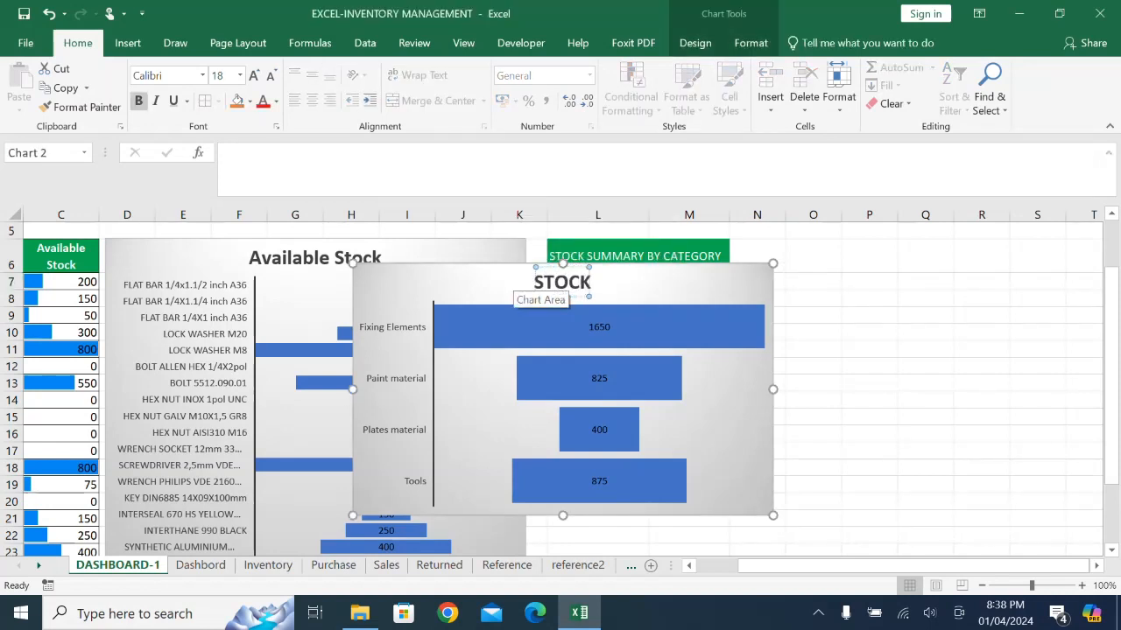
{"action": "type", "text": " BY"}
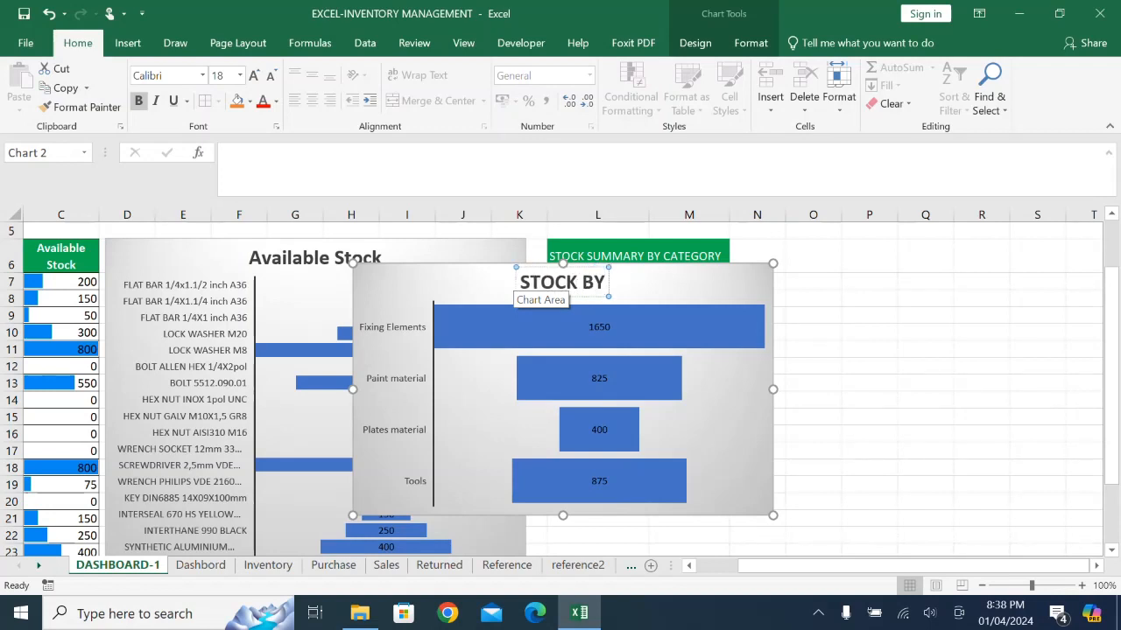
{"action": "type", "text": " CATEGORY"}
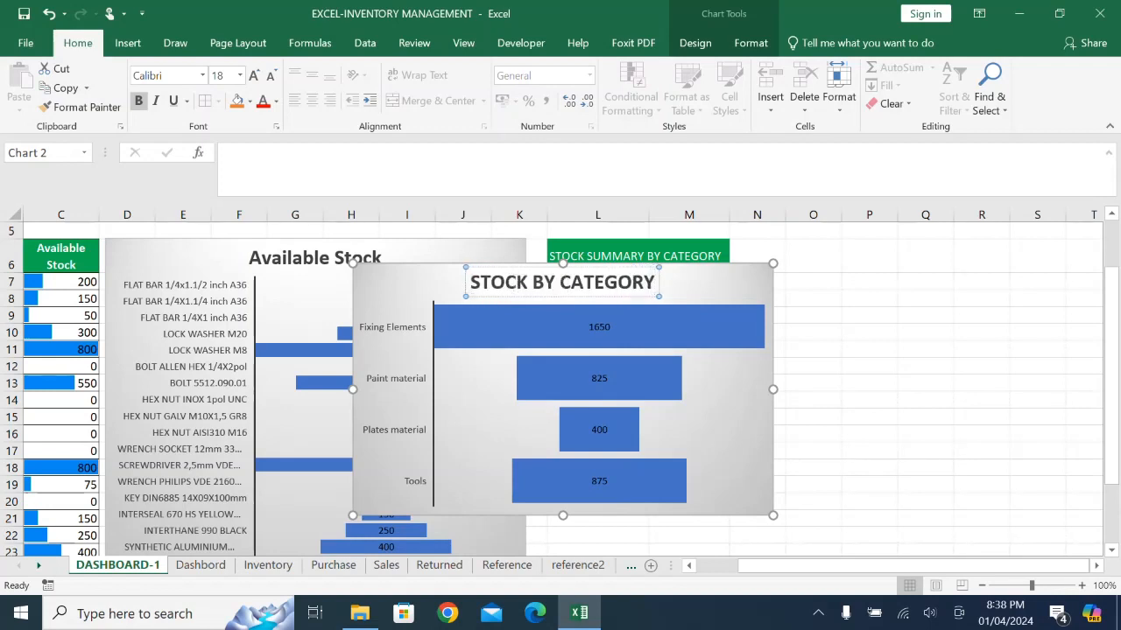
- Move the STOCK BY CATEGORY chart directly below the category summary table and resize it to span columns L:M down to row 25
{"action": "left_click", "coordinate": [869, 366]}
{"action": "left_click", "coordinate": [617, 295]}
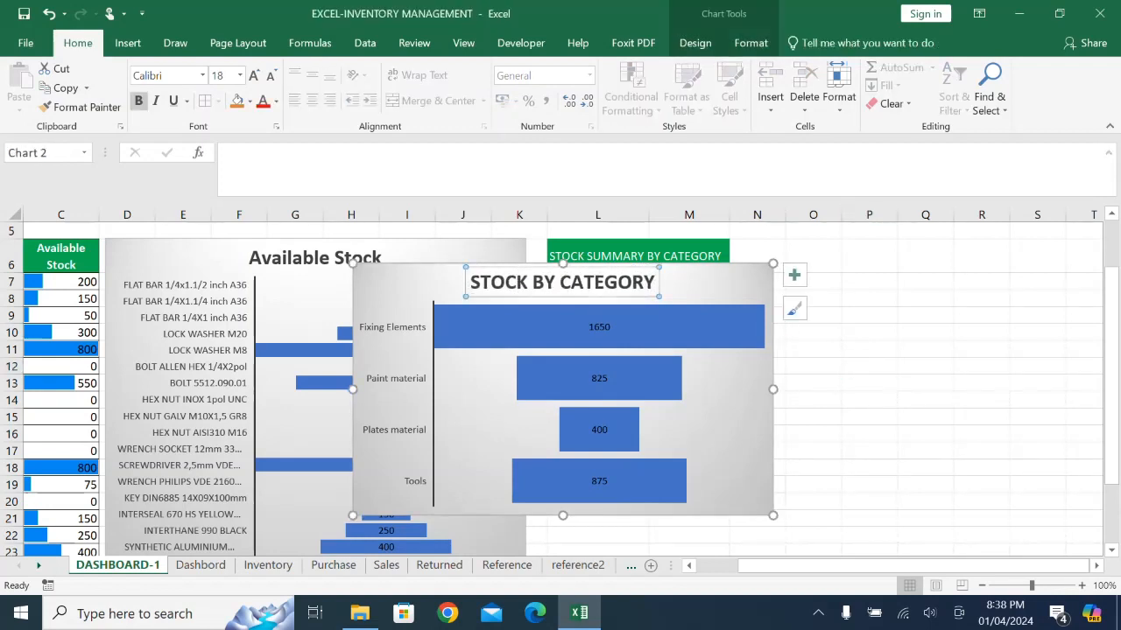
{"action": "left_click_drag", "start_coordinate": [718, 280], "coordinate": [913, 387]}
{"action": "scroll", "coordinate": [913, 387], "scroll_direction": "down", "scroll_amount": 3}
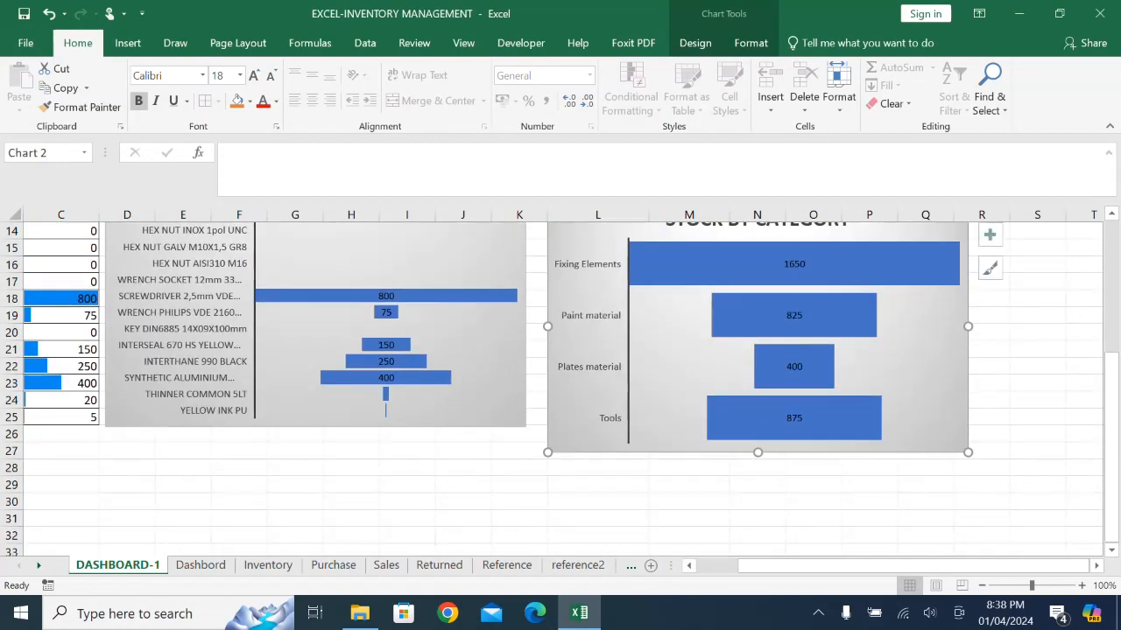
{"action": "left_click_drag", "start_coordinate": [967, 452], "coordinate": [850, 383]}
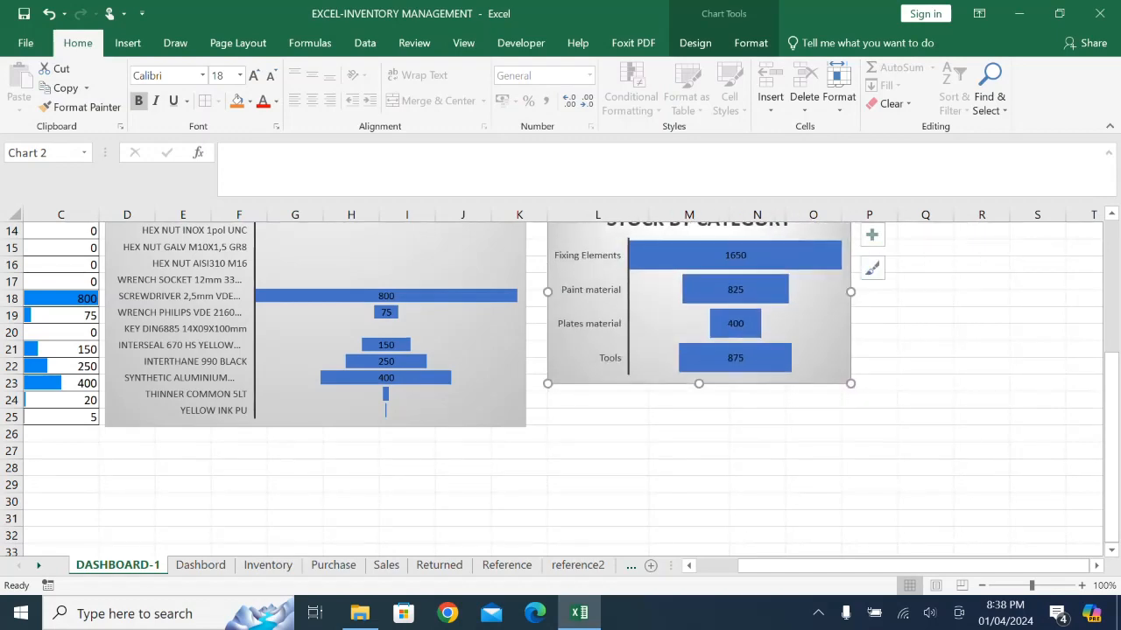
{"action": "scroll", "coordinate": [850, 383], "scroll_direction": "up", "scroll_amount": 2}
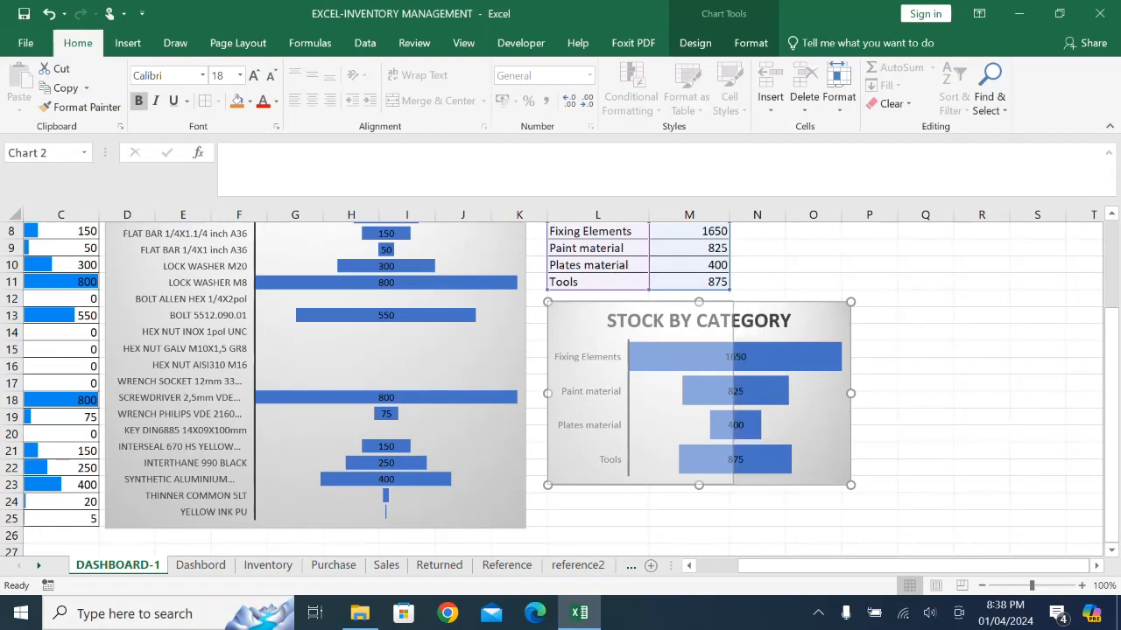
{"action": "left_click_drag", "start_coordinate": [850, 393], "coordinate": [734, 393]}
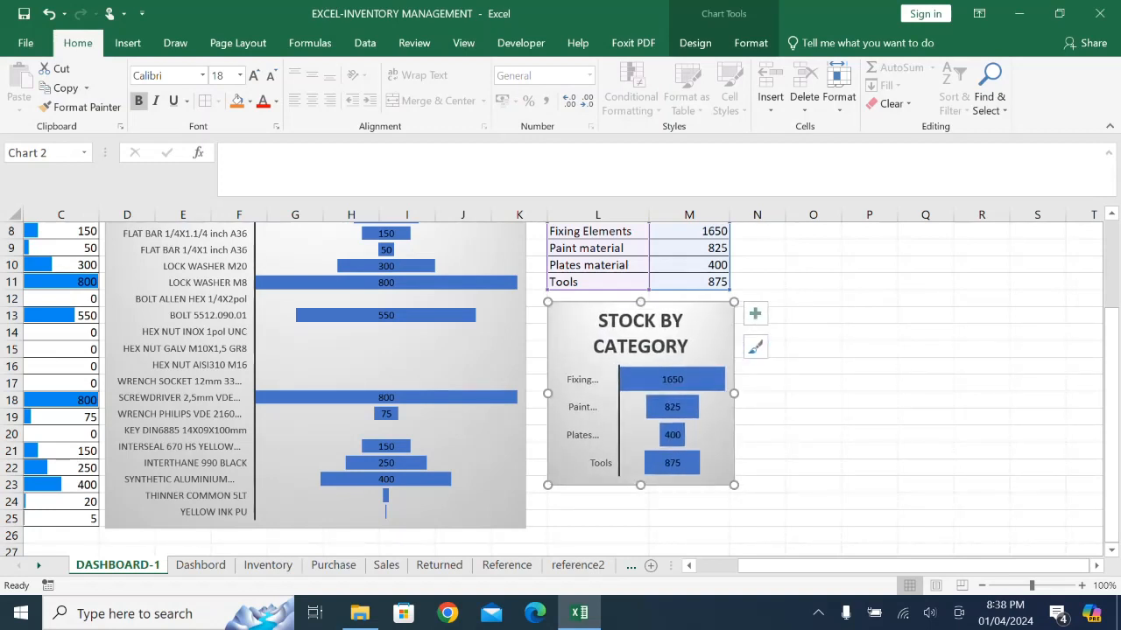
{"action": "left_click_drag", "start_coordinate": [640, 485], "coordinate": [640, 530]}
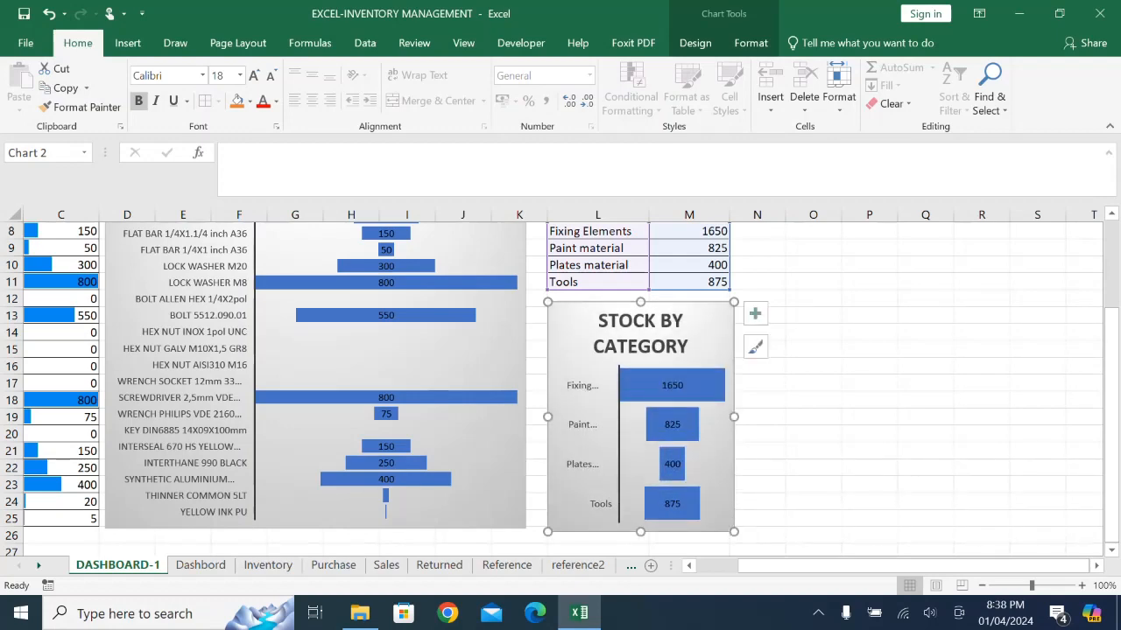
- Widen columns L and M to give the category summary and its chart more room
{"action": "scroll", "coordinate": [613, 385], "scroll_direction": "up", "scroll_amount": 3}
{"action": "left_click_drag", "start_coordinate": [649, 215], "coordinate": [681, 215]}
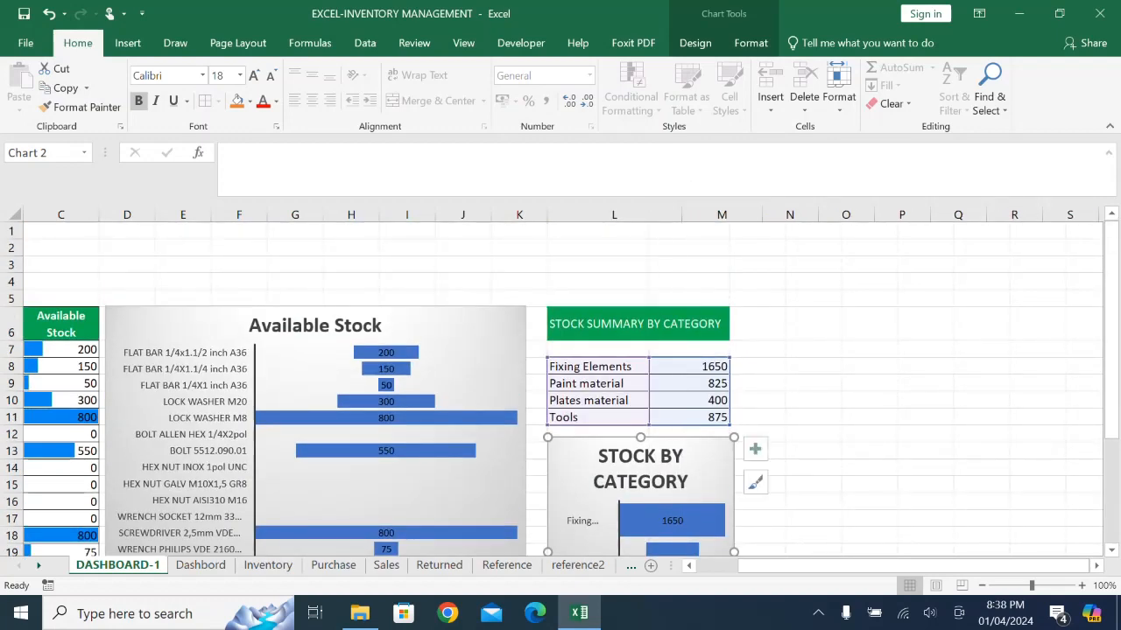
{"action": "left_click_drag", "start_coordinate": [762, 215], "coordinate": [788, 215]}
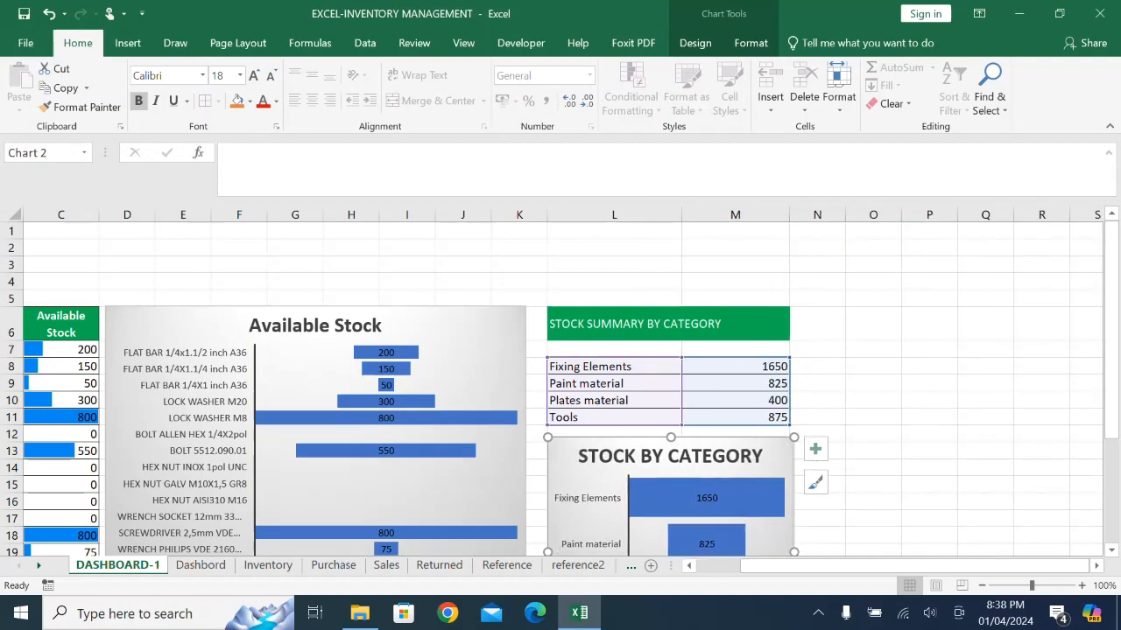
{"action": "scroll", "coordinate": [561, 385], "scroll_direction": "down", "scroll_amount": 3}
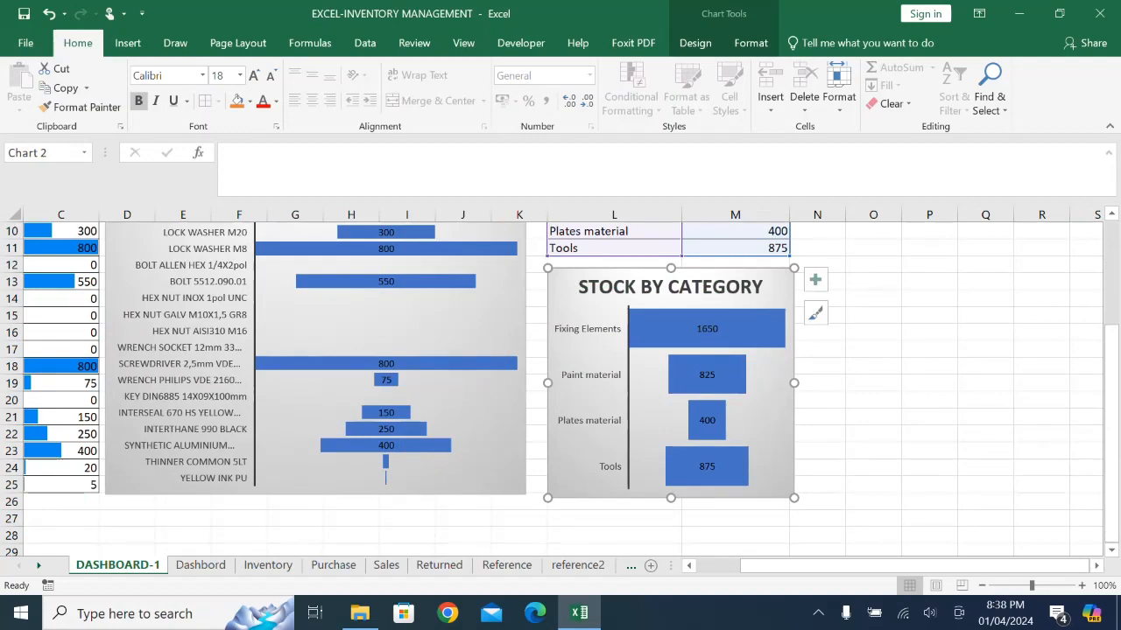
{"action": "scroll", "coordinate": [561, 385], "scroll_direction": "up", "scroll_amount": 2}
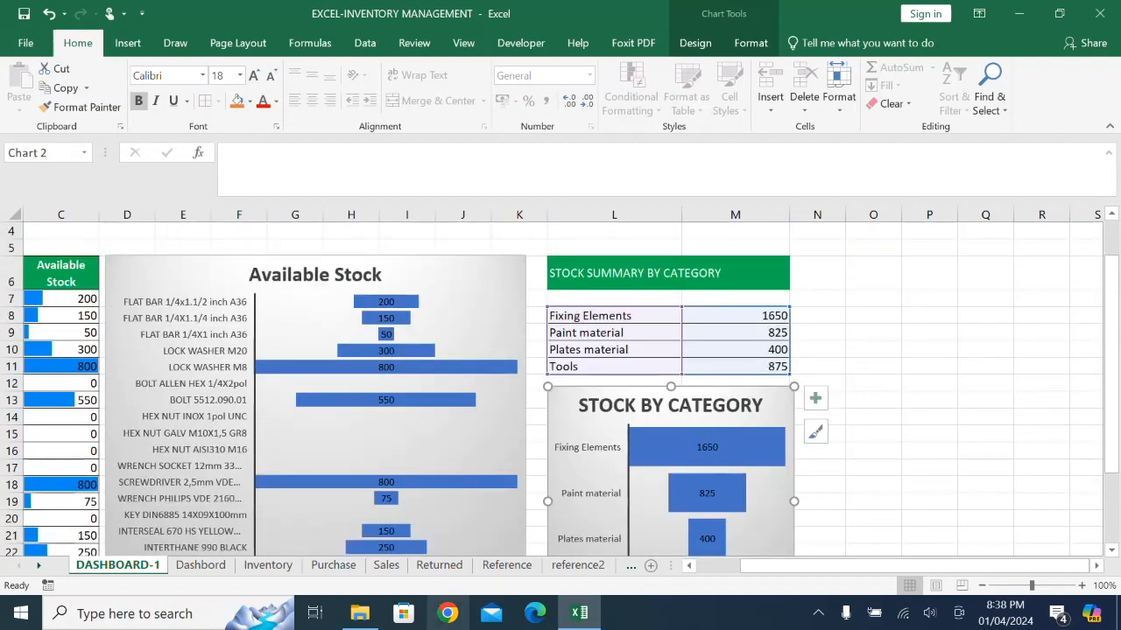
- Compare with the Dashbord sheet and format the STOCK BY CATEGORY chart's data labels in white, bold, size 14
{"action": "left_click", "coordinate": [201, 565]}
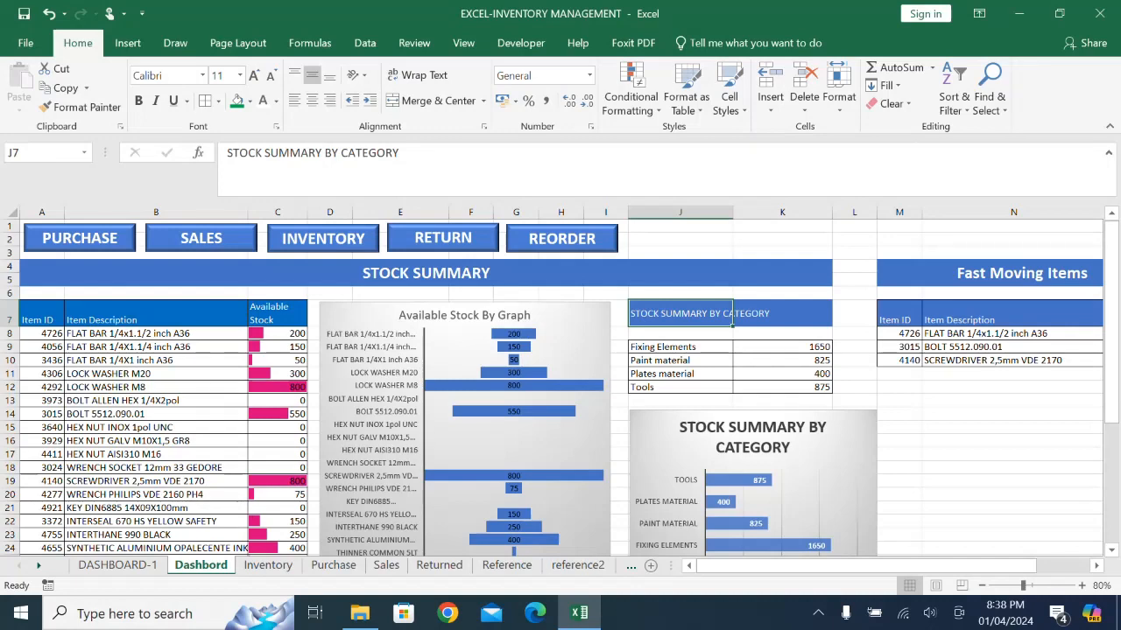
{"action": "left_click", "coordinate": [118, 565]}
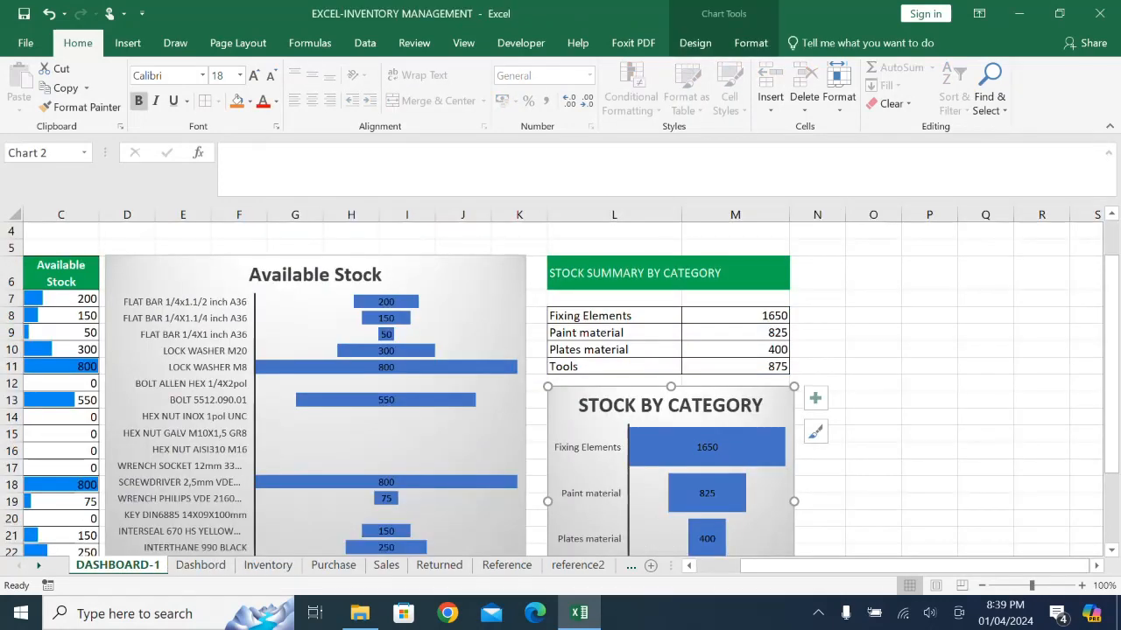
{"action": "left_click", "coordinate": [707, 448]}
{"action": "left_click", "coordinate": [275, 101]}
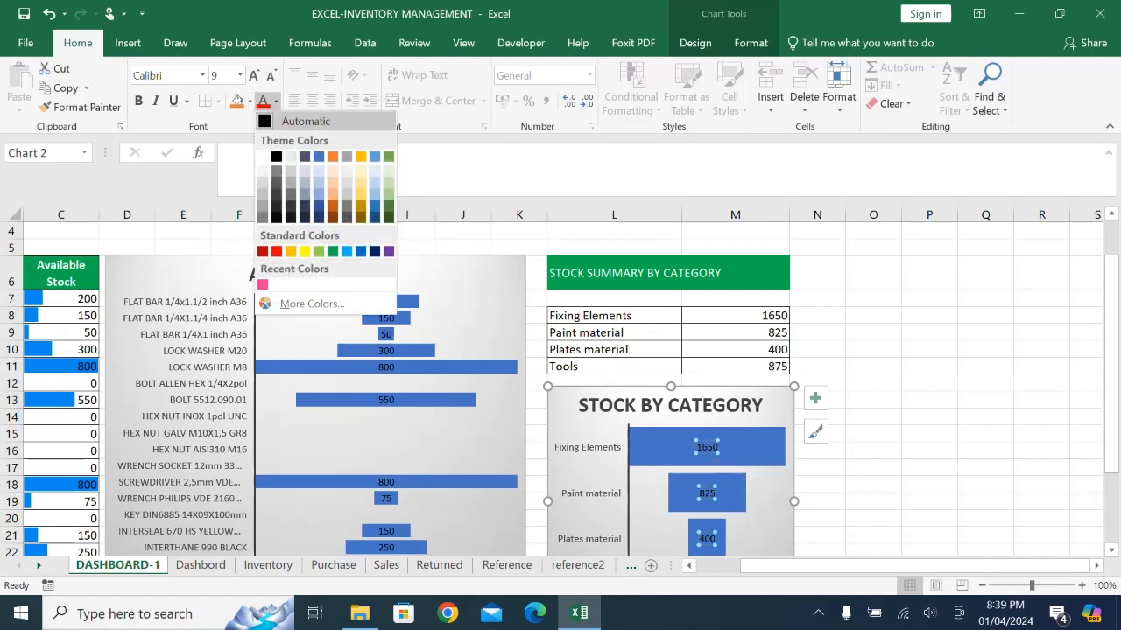
{"action": "left_click", "coordinate": [262, 156]}
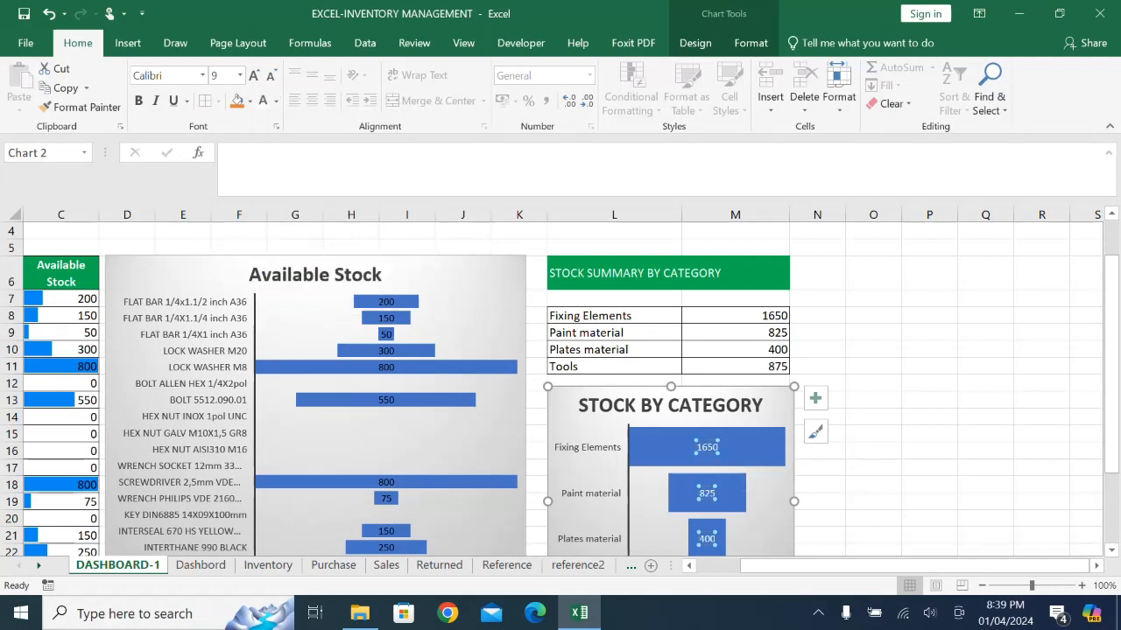
{"action": "left_click", "coordinate": [138, 101]}
{"action": "left_click", "coordinate": [254, 75]}
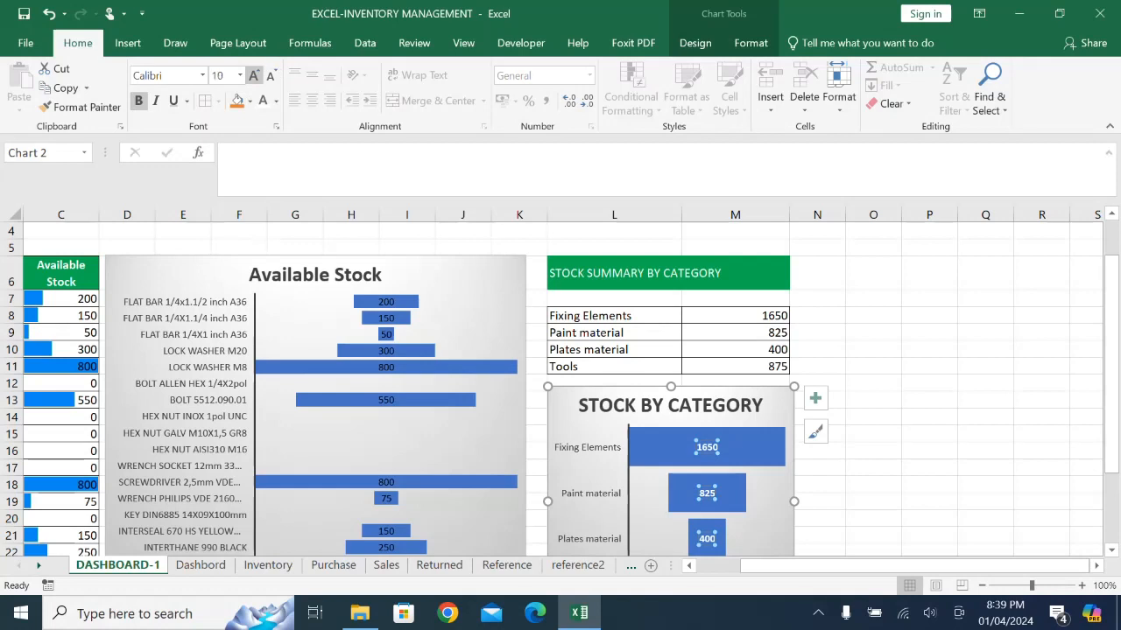
{"action": "left_click", "coordinate": [254, 75]}
{"action": "left_click", "coordinate": [254, 76]}
{"action": "left_click", "coordinate": [254, 75]}
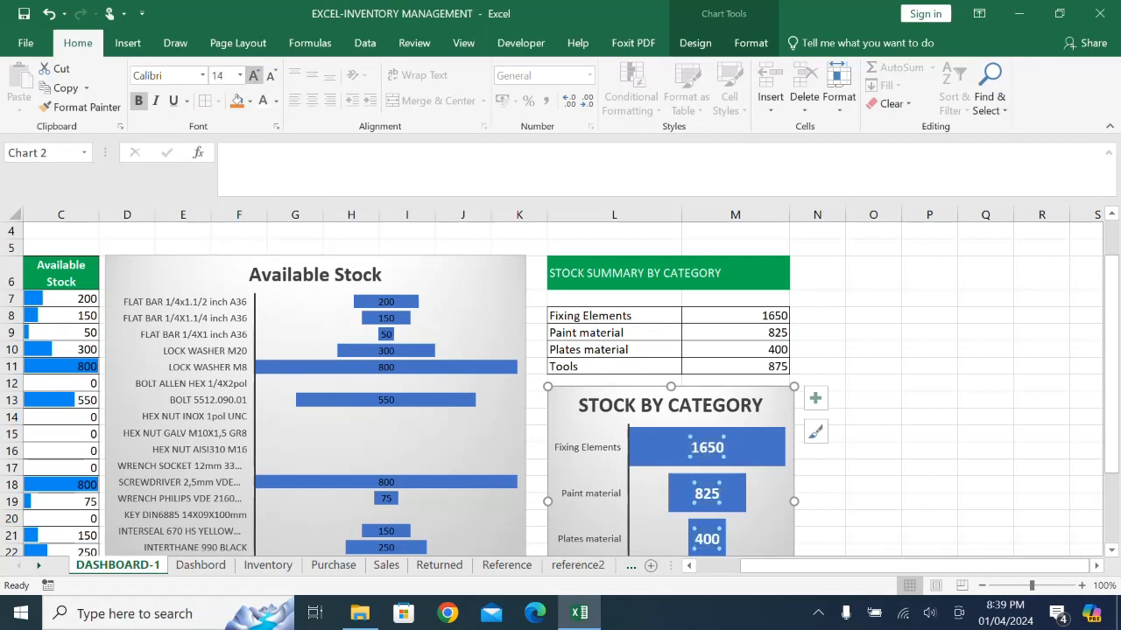
- Format the Available Stock chart's data labels in white and bold, keeping them at size 9
{"action": "left_click", "coordinate": [386, 367]}
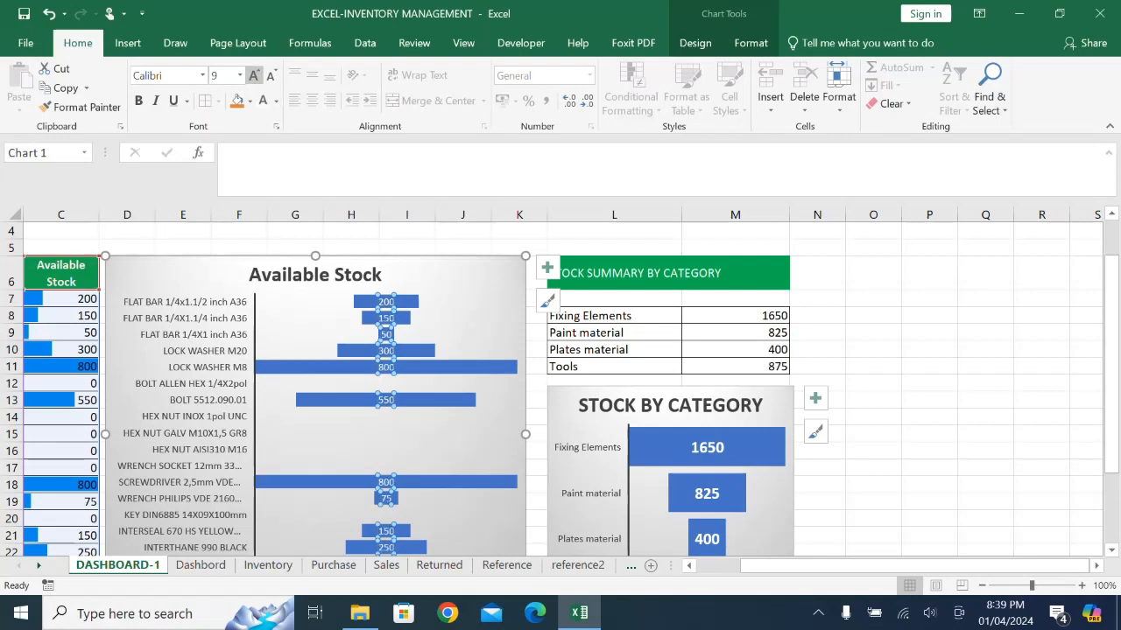
{"action": "left_click", "coordinate": [253, 75]}
{"action": "left_click", "coordinate": [271, 75]}
{"action": "left_click", "coordinate": [138, 100]}
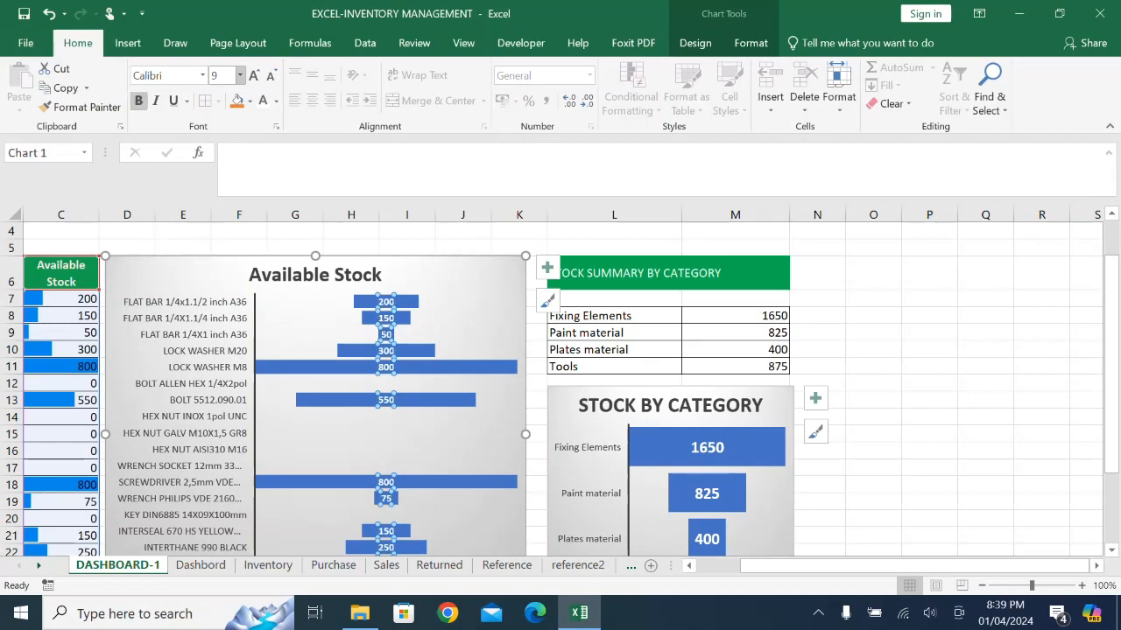
{"action": "left_click", "coordinate": [254, 75]}
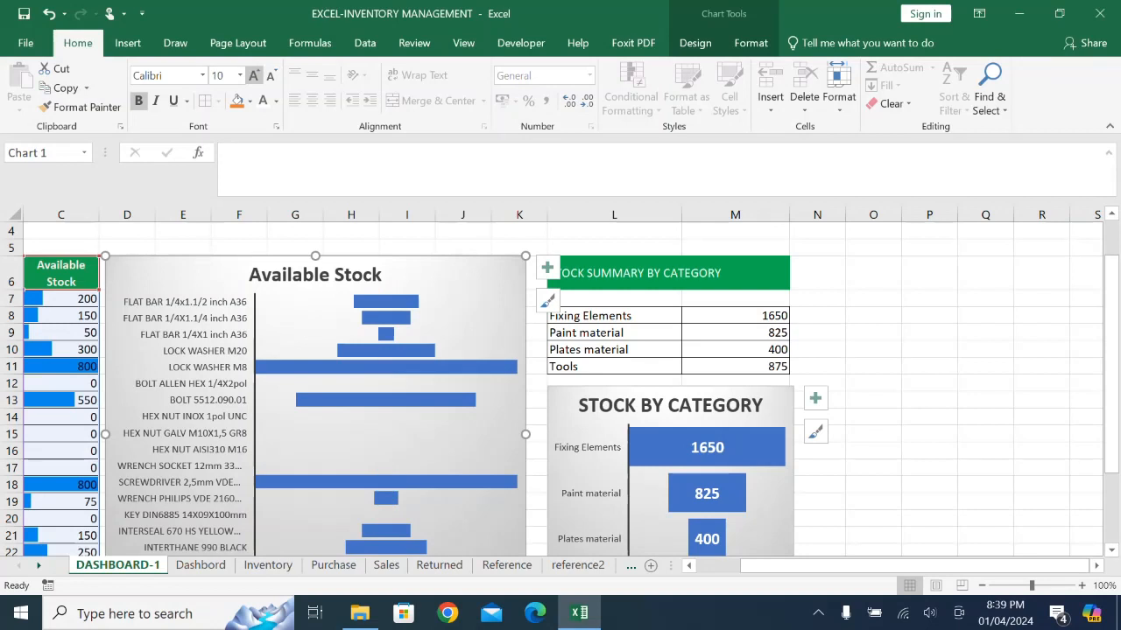
{"action": "left_click", "coordinate": [271, 75]}
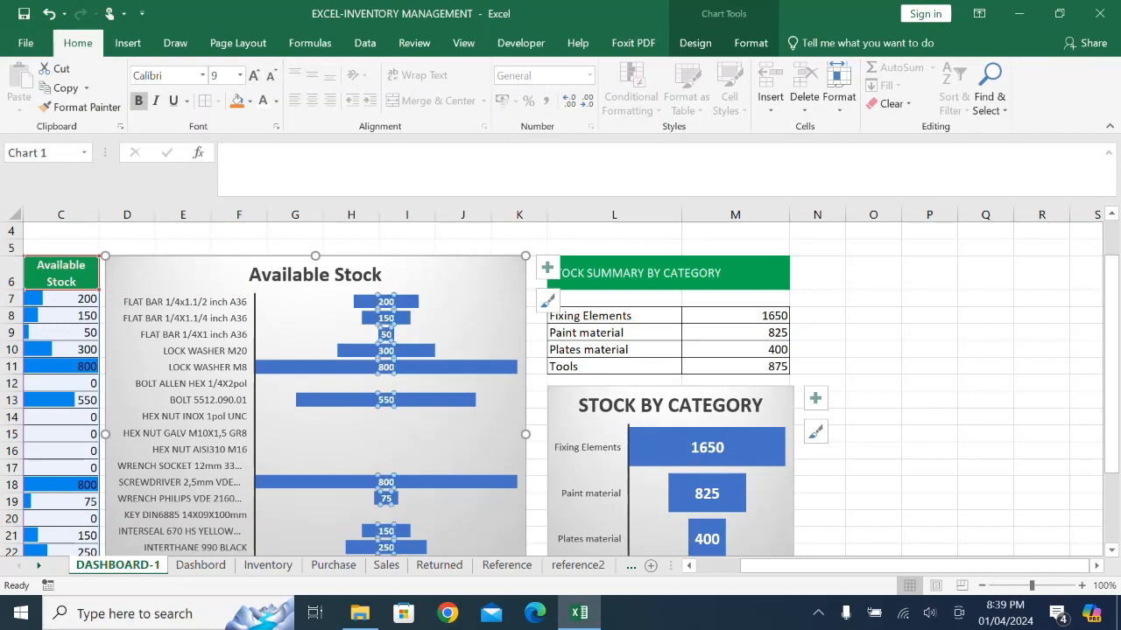
{"action": "left_click", "coordinate": [929, 518]}
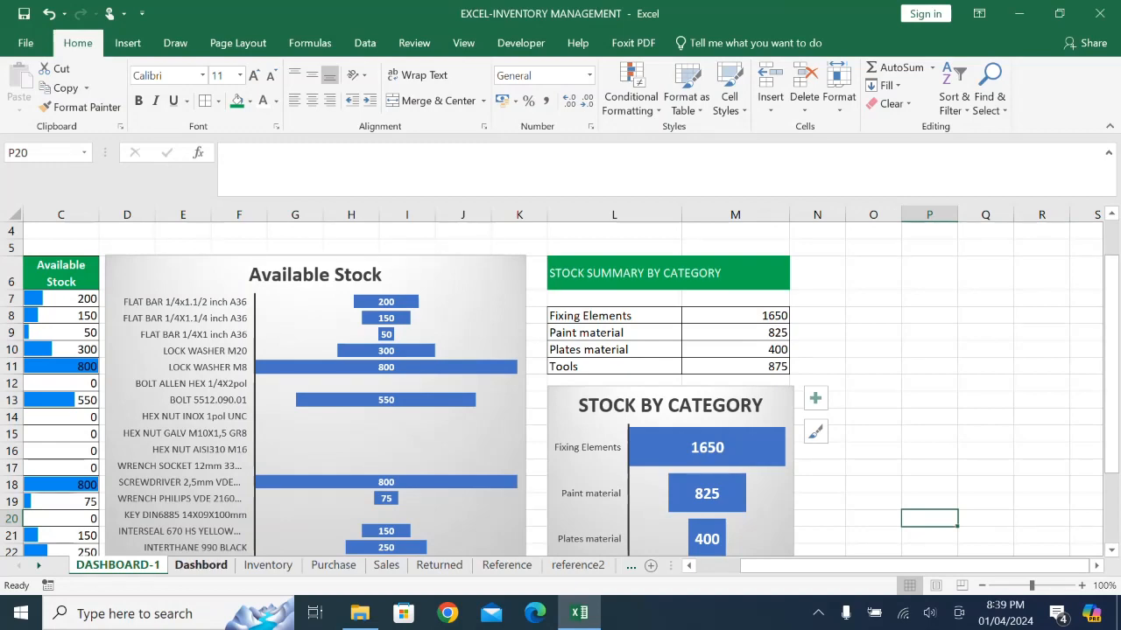
- Copy the Item ID, Item Description and Stock out columns from the Inventory sheet into reference2, starting at E1
{"action": "left_click", "coordinate": [200, 565]}
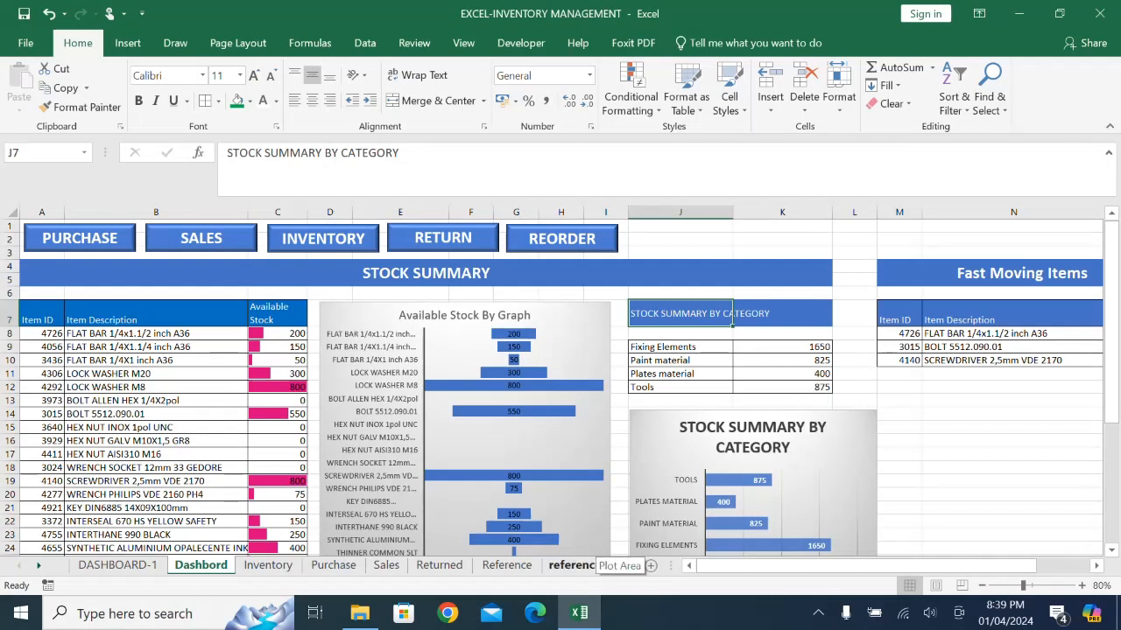
{"action": "left_click", "coordinate": [577, 565]}
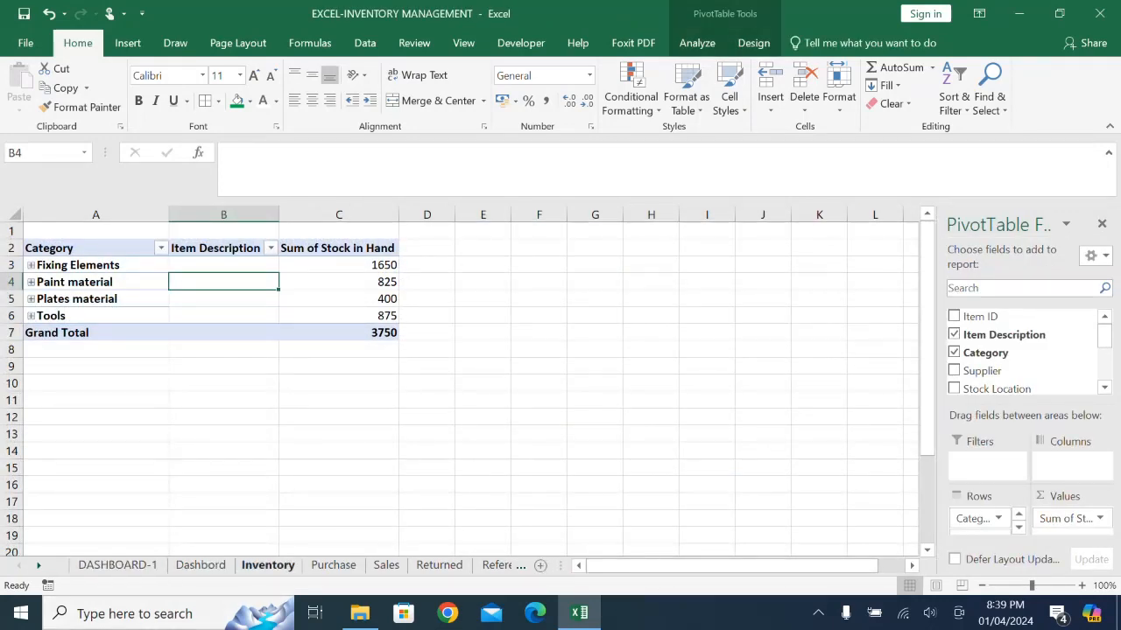
{"action": "left_click", "coordinate": [268, 564]}
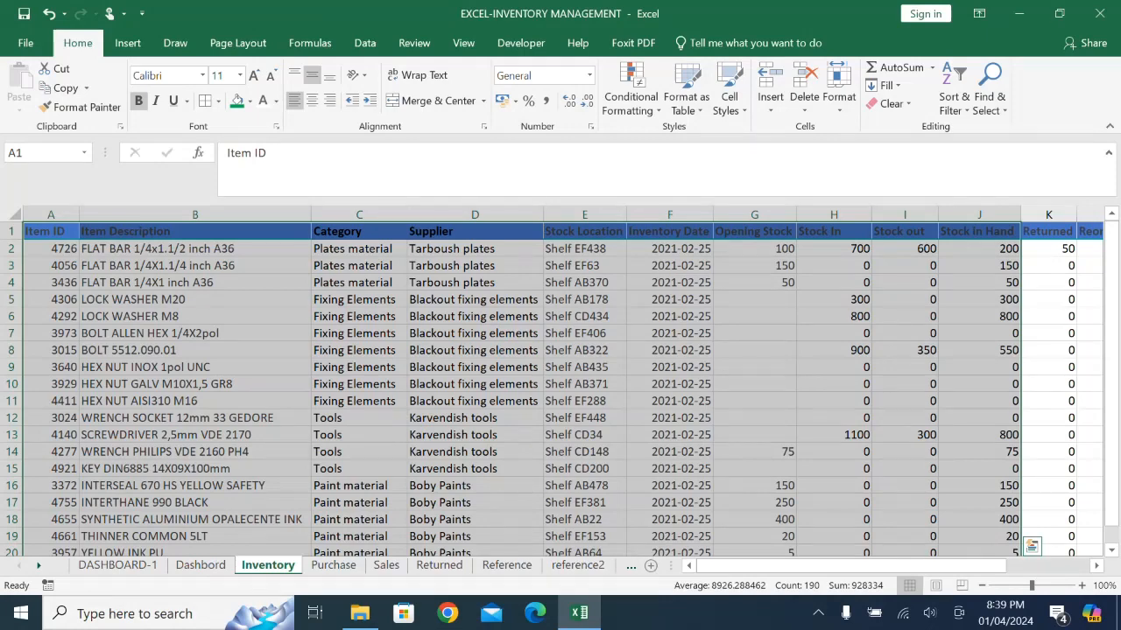
{"action": "left_click_drag", "start_coordinate": [50, 214], "coordinate": [194, 215]}
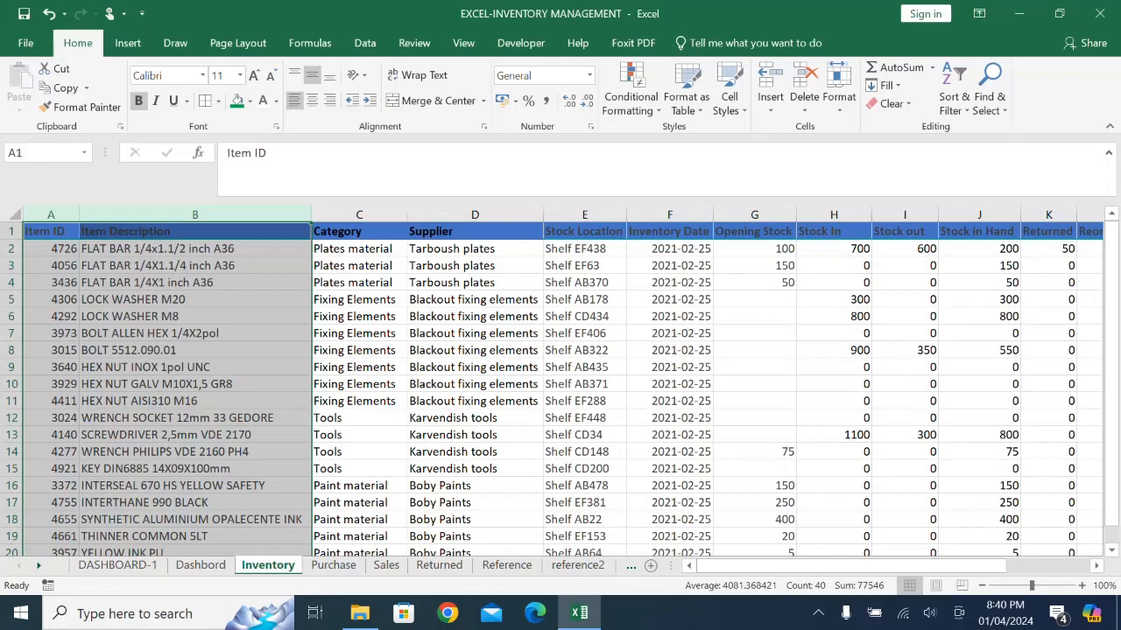
{"action": "left_click", "coordinate": [904, 215], "text": "ctrl"}
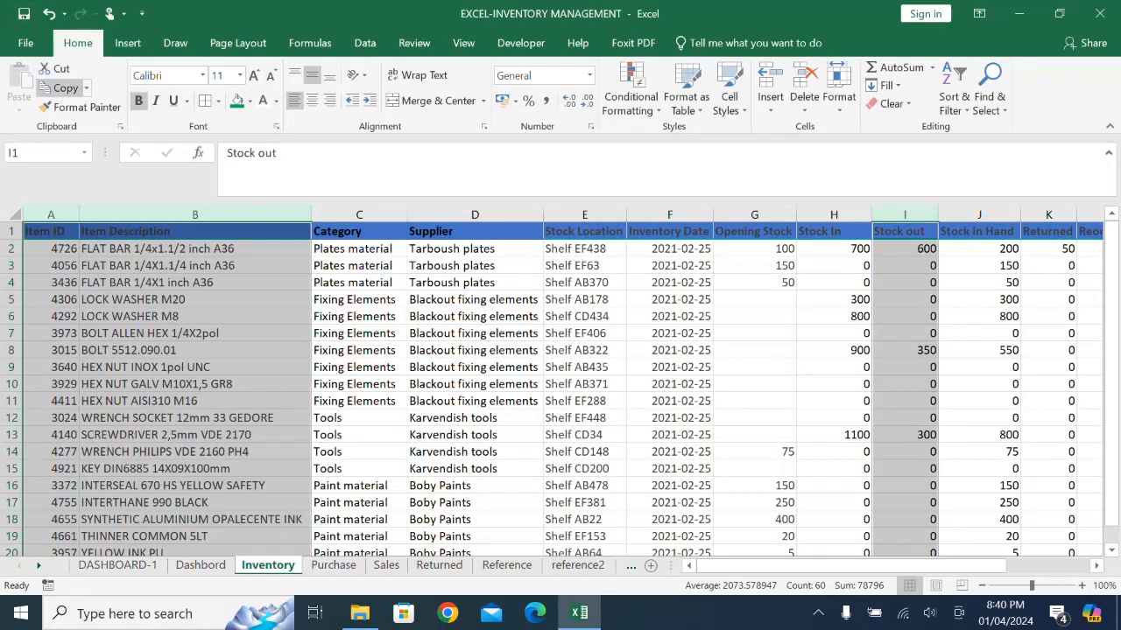
{"action": "left_click", "coordinate": [59, 88]}
{"action": "left_click", "coordinate": [578, 566]}
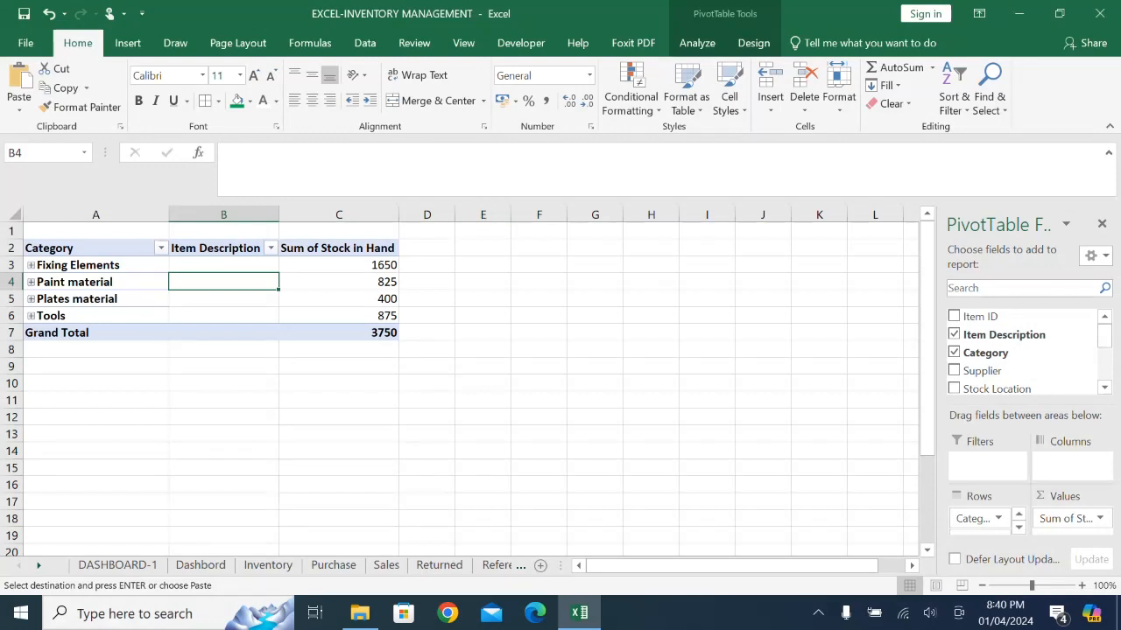
{"action": "left_click", "coordinate": [483, 231]}
{"action": "key", "text": "Return"}
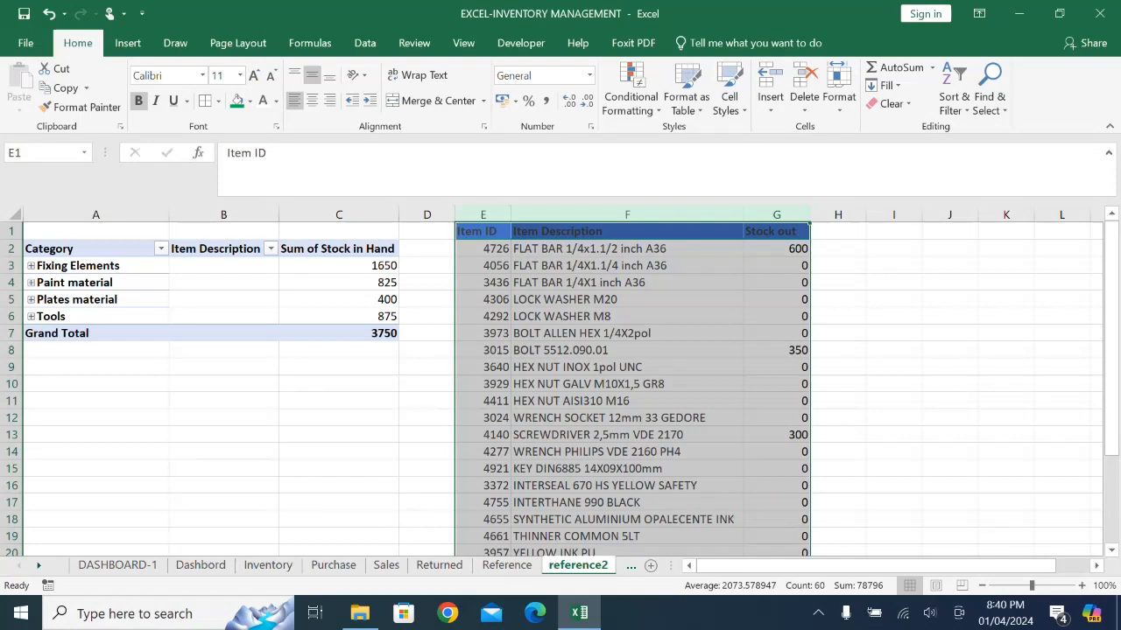
- Add the column heading RANK in H1, beside the Stock out column
{"action": "left_click", "coordinate": [838, 231]}
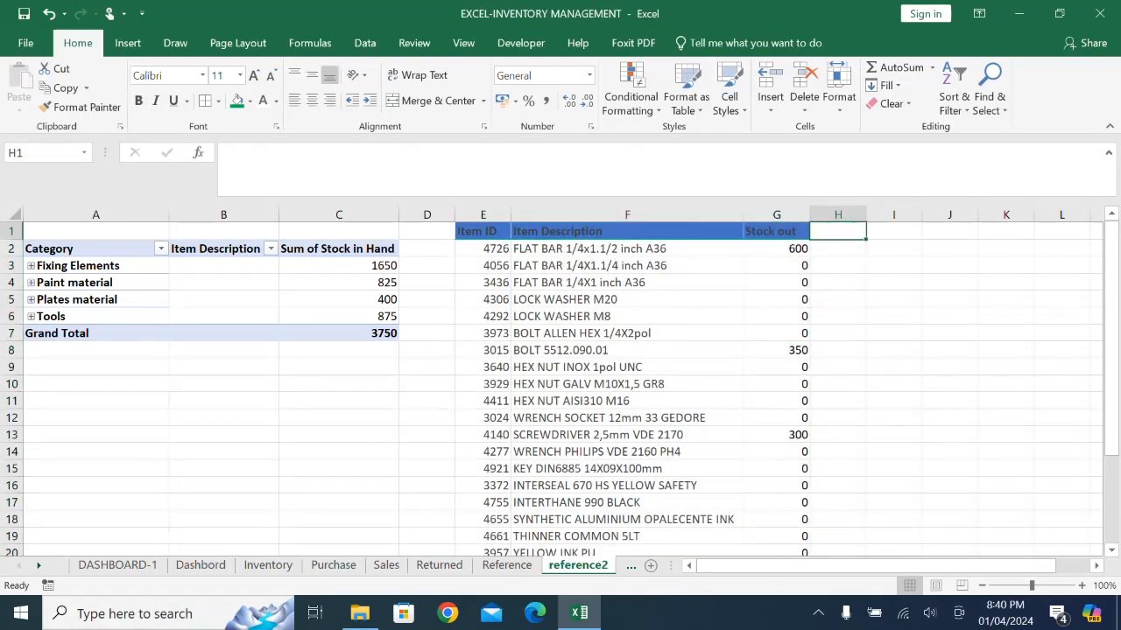
{"action": "type", "text": "RA"}
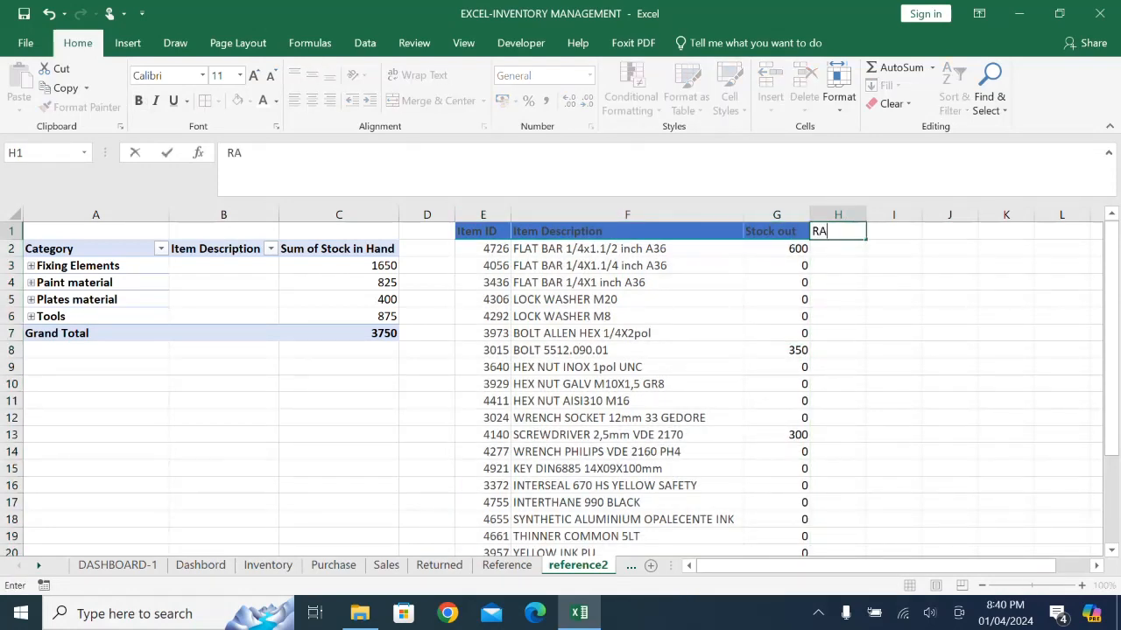
{"action": "type", "text": "NK"}
{"action": "key", "text": "Return"}
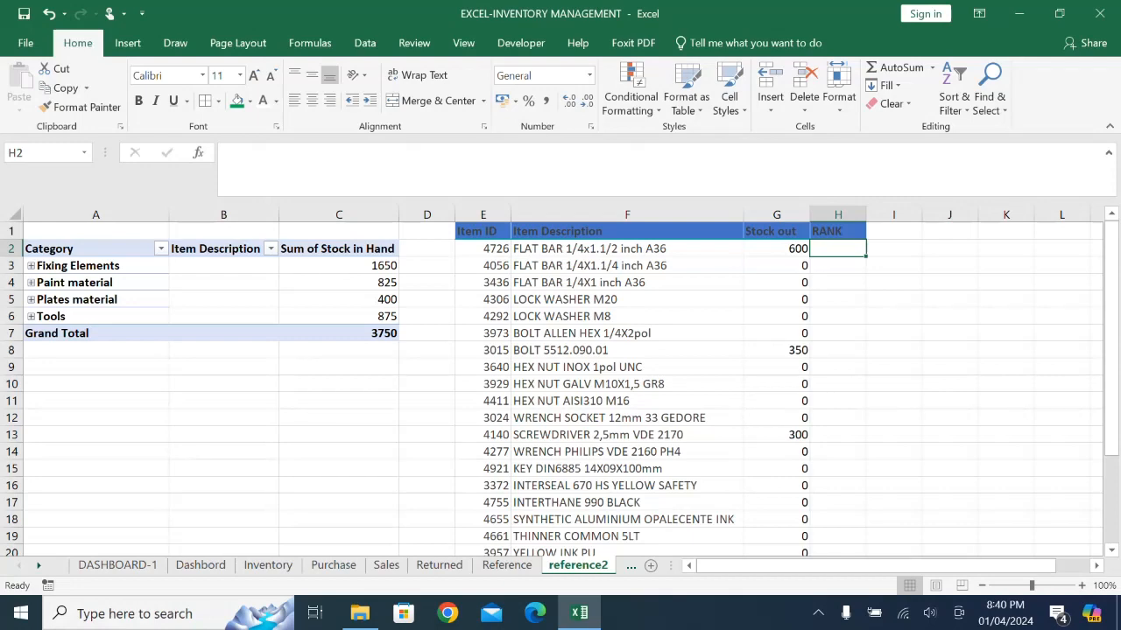
- Enter =RANK(G2,$G$2:$G$20) in H2 to rank the first item's stock out against the whole Stock out column
{"action": "type", "text": "="}
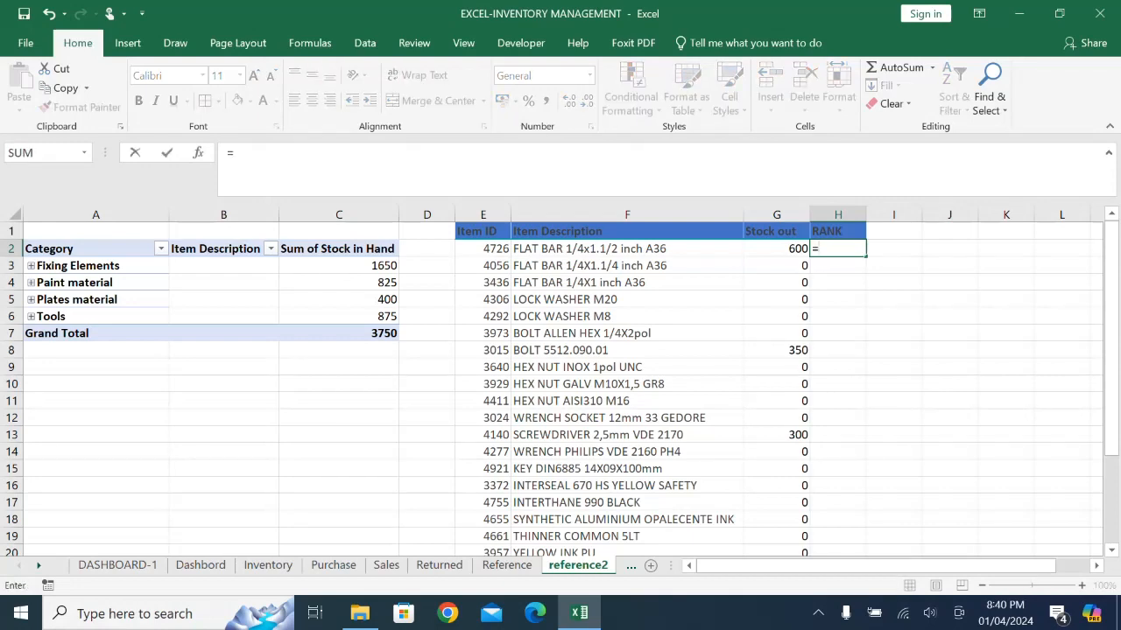
{"action": "type", "text": "RANK("}
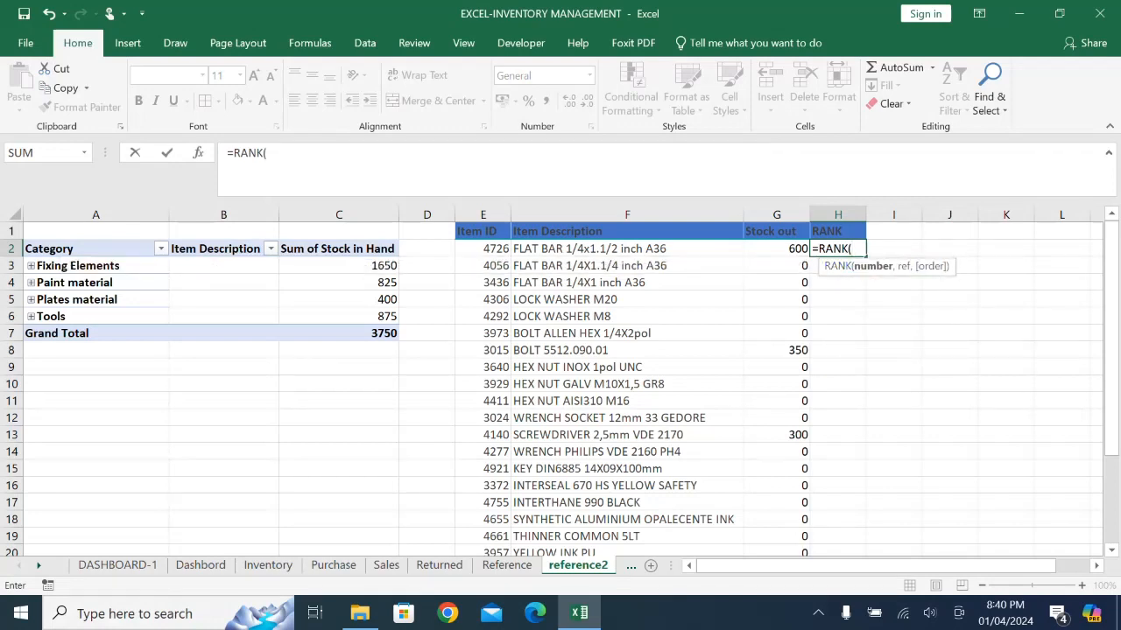
{"action": "left_click", "coordinate": [776, 248]}
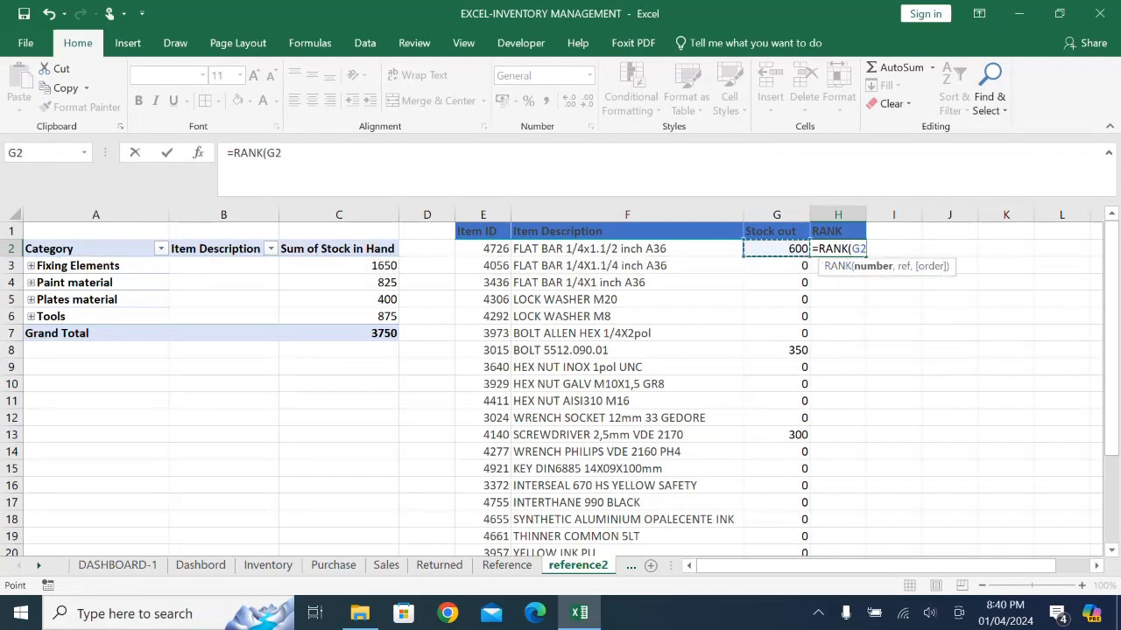
{"action": "type", "text": ","}
{"action": "left_click_drag", "start_coordinate": [776, 249], "coordinate": [777, 520]}
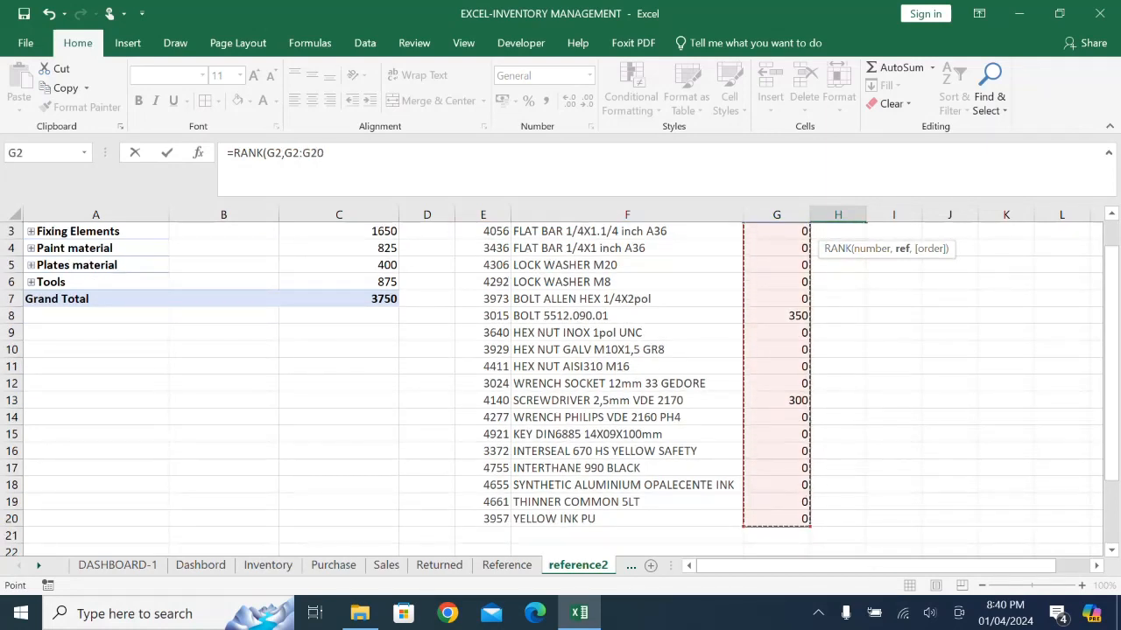
{"action": "key", "text": "F4"}
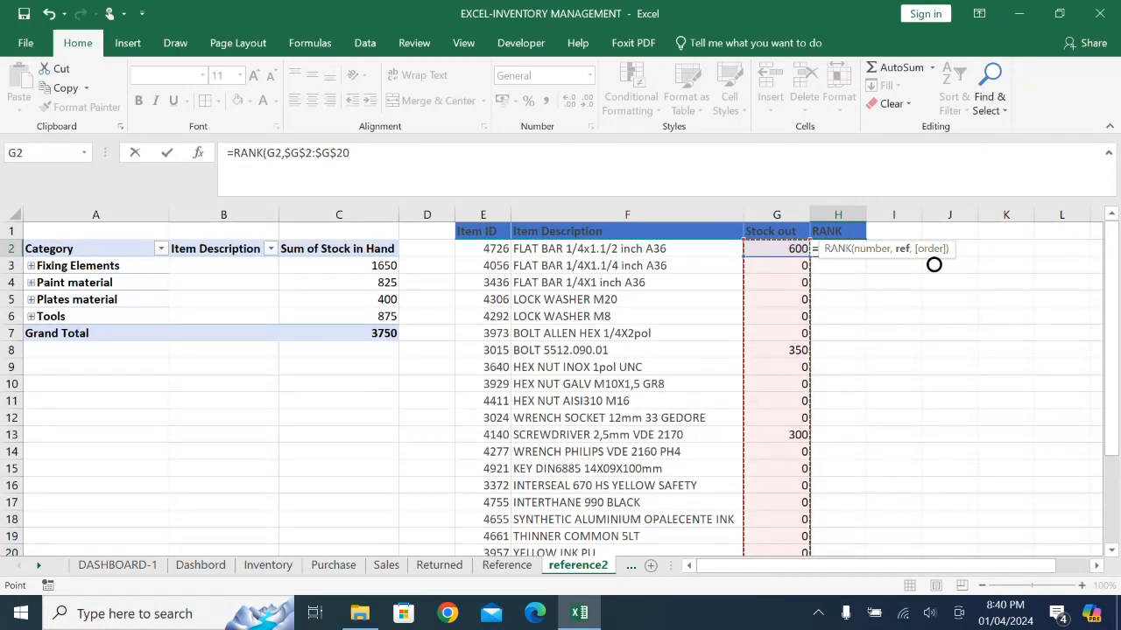
{"action": "key", "text": "Return"}
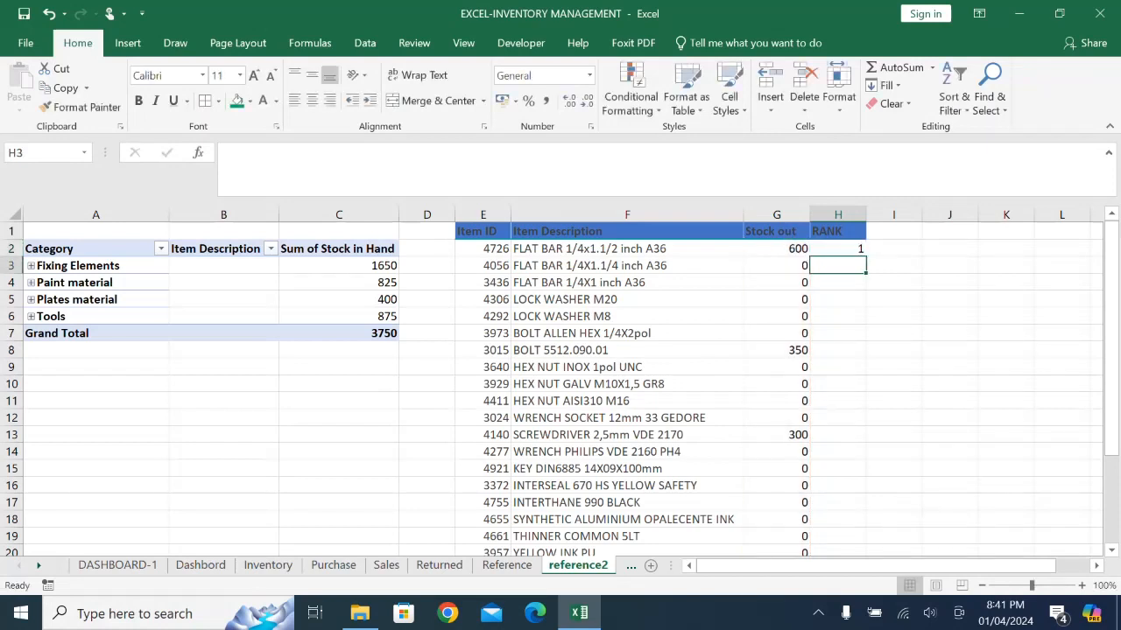
- Fill the RANK formula from H2 down to H20 for all the items
{"action": "left_click", "coordinate": [838, 248]}
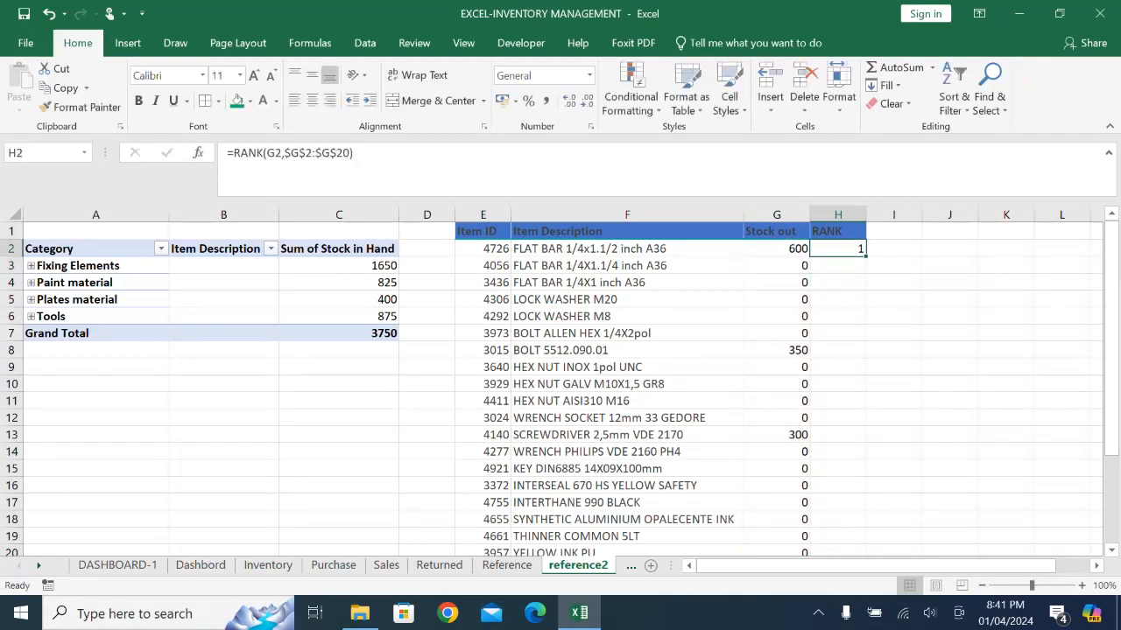
{"action": "left_click_drag", "start_coordinate": [865, 255], "coordinate": [840, 524]}
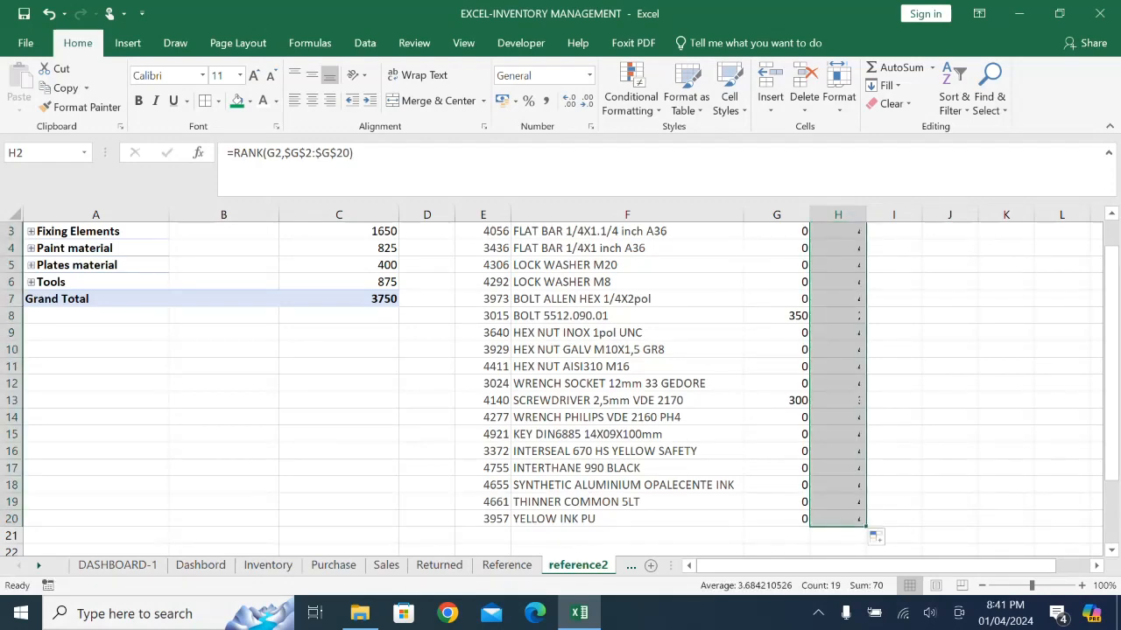
{"action": "scroll", "coordinate": [560, 385], "scroll_direction": "up", "scroll_amount": 1}
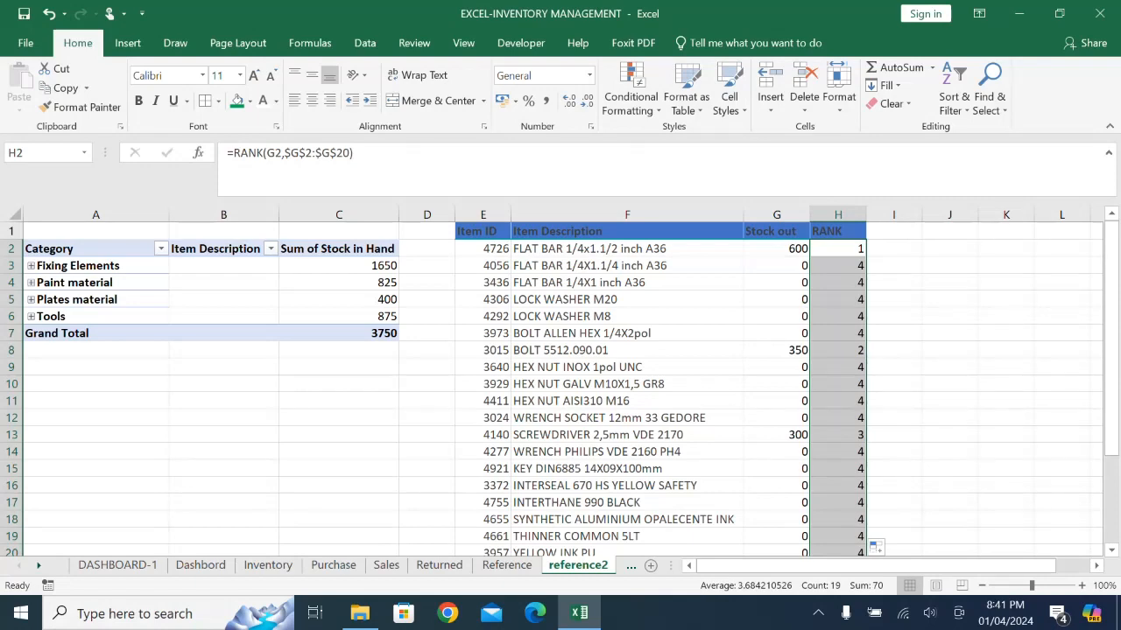
{"action": "left_click", "coordinate": [949, 452]}
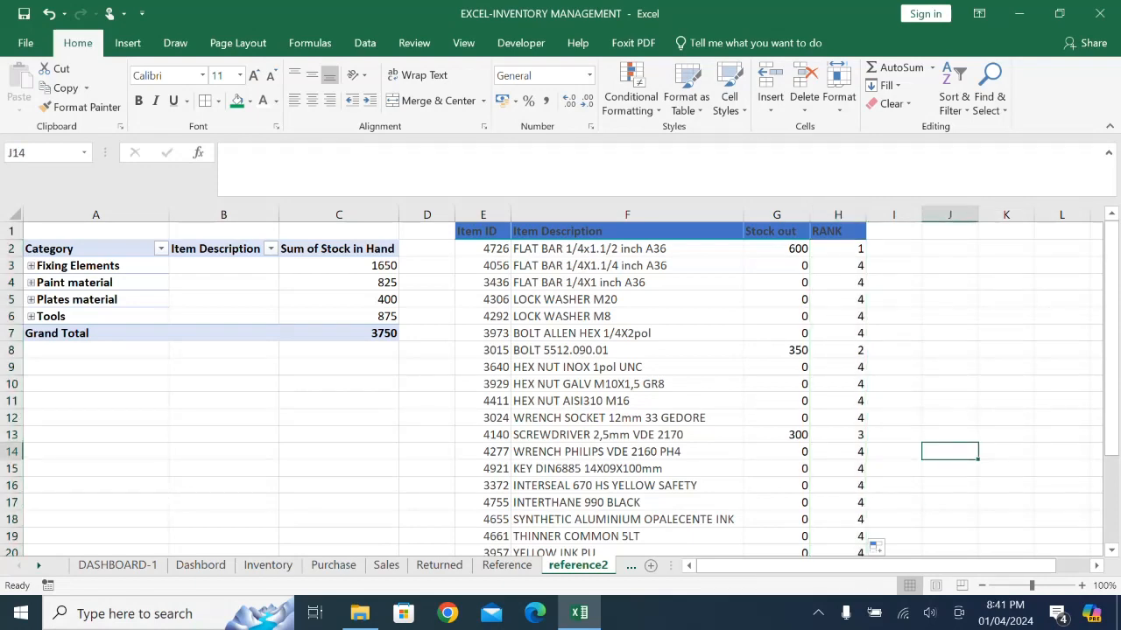
- Sort the item table E1:H20 by the RANK column, smallest to largest, treating the first row as headers
{"action": "left_click_drag", "start_coordinate": [482, 231], "coordinate": [865, 525]}
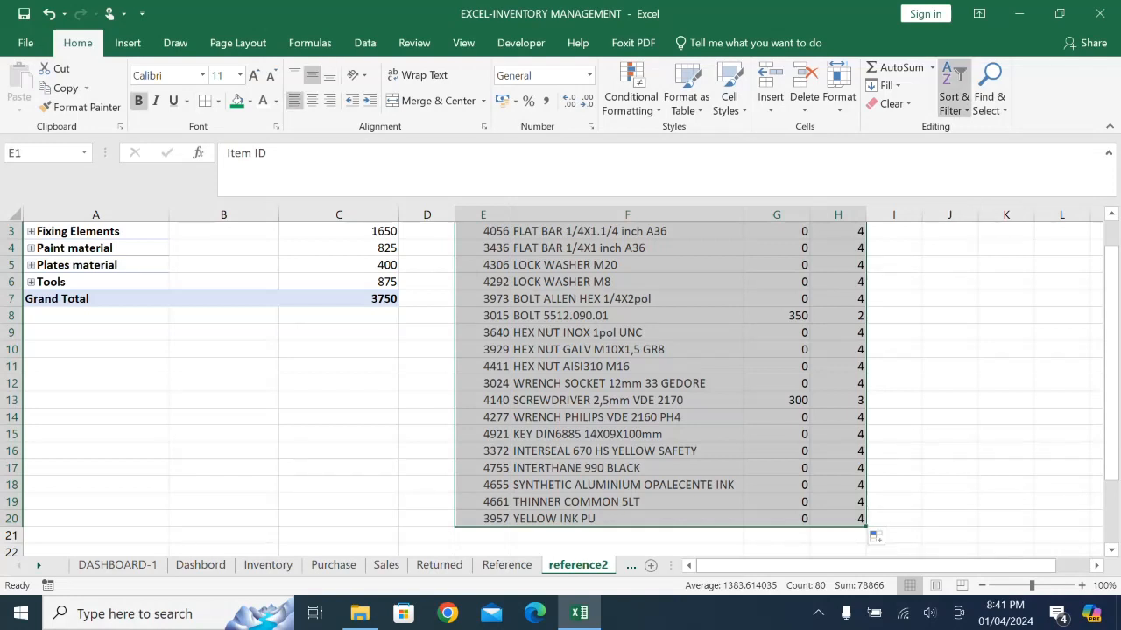
{"action": "left_click", "coordinate": [953, 96]}
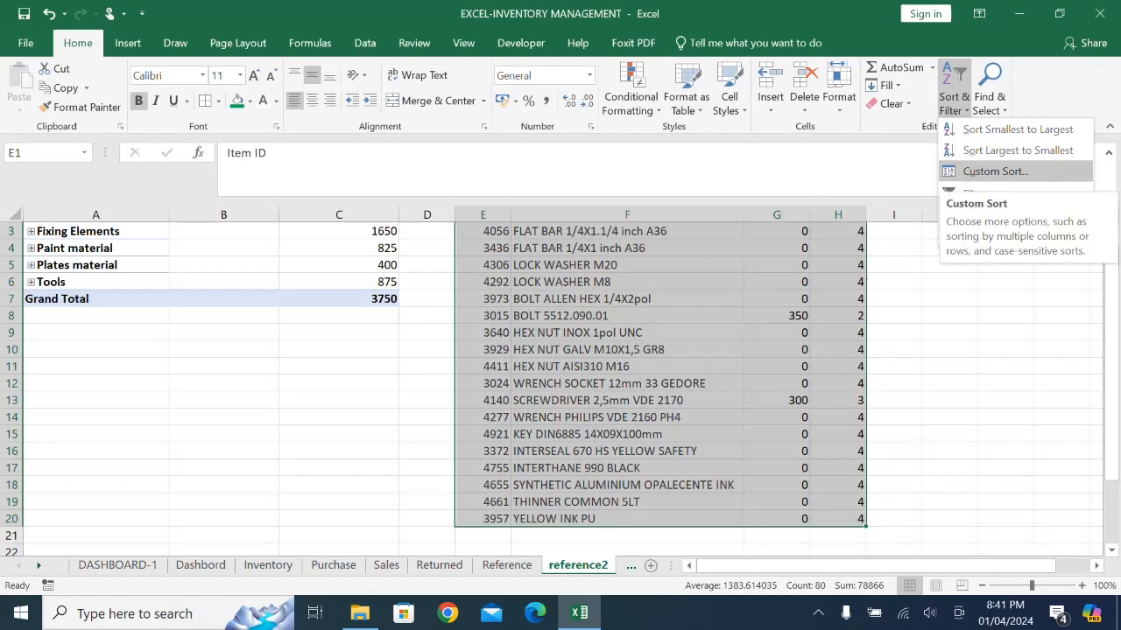
{"action": "left_click", "coordinate": [995, 172]}
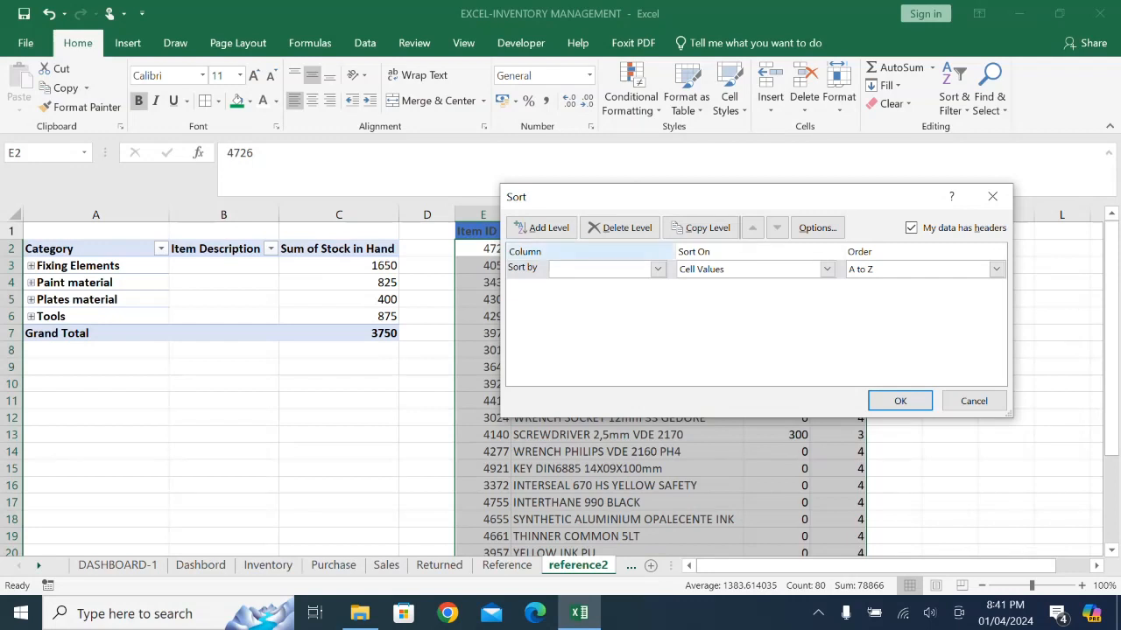
{"action": "left_click", "coordinate": [657, 269]}
{"action": "left_click", "coordinate": [563, 322]}
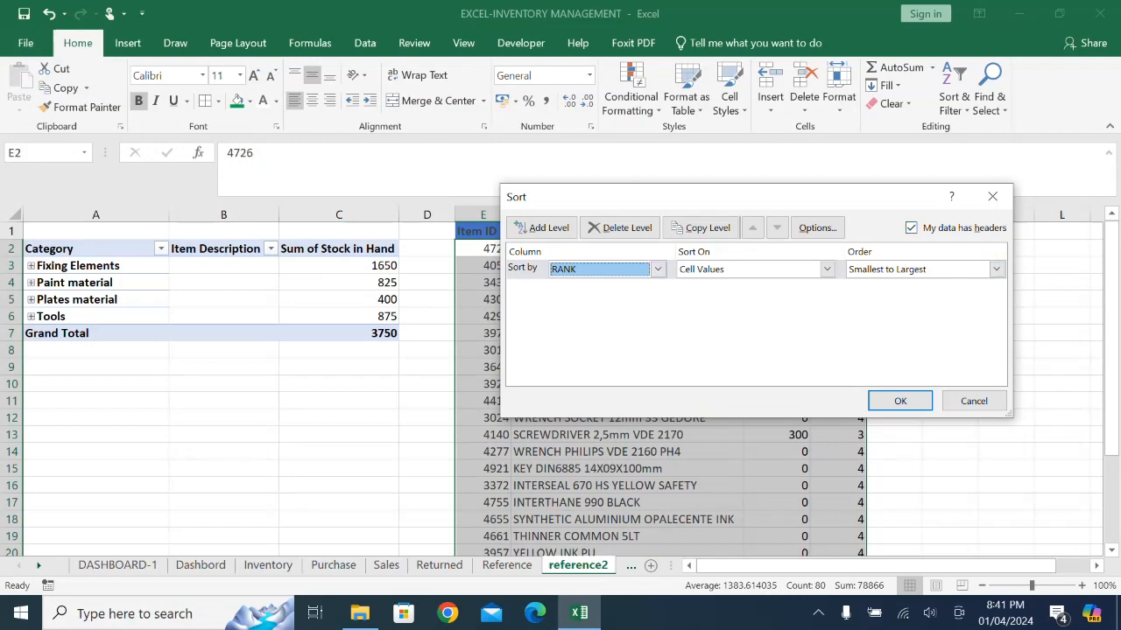
{"action": "left_click", "coordinate": [900, 401]}
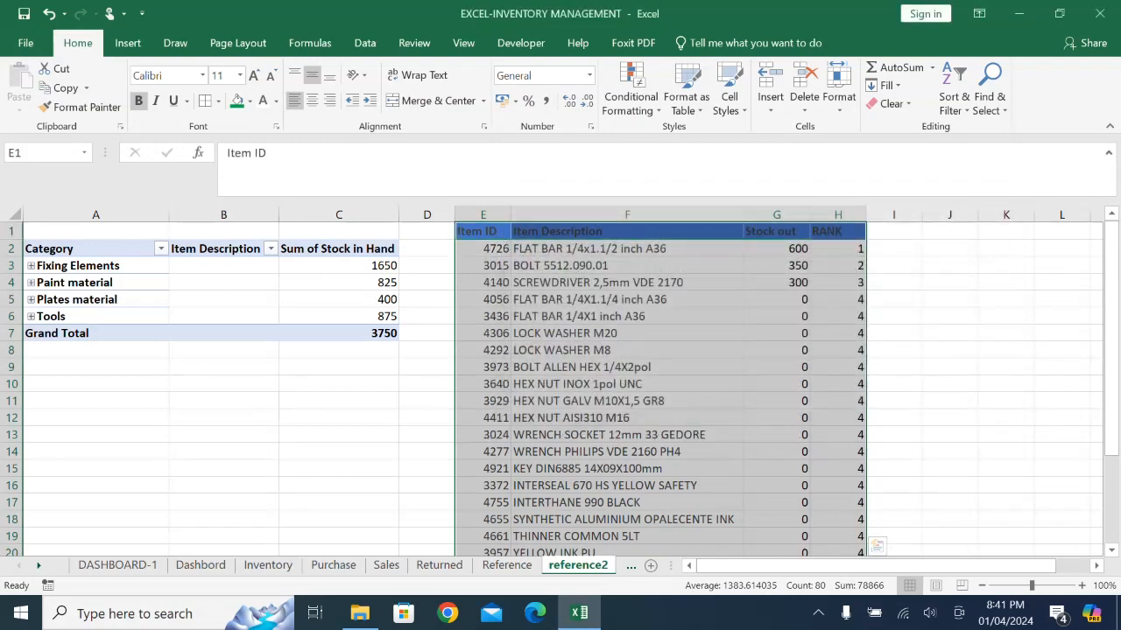
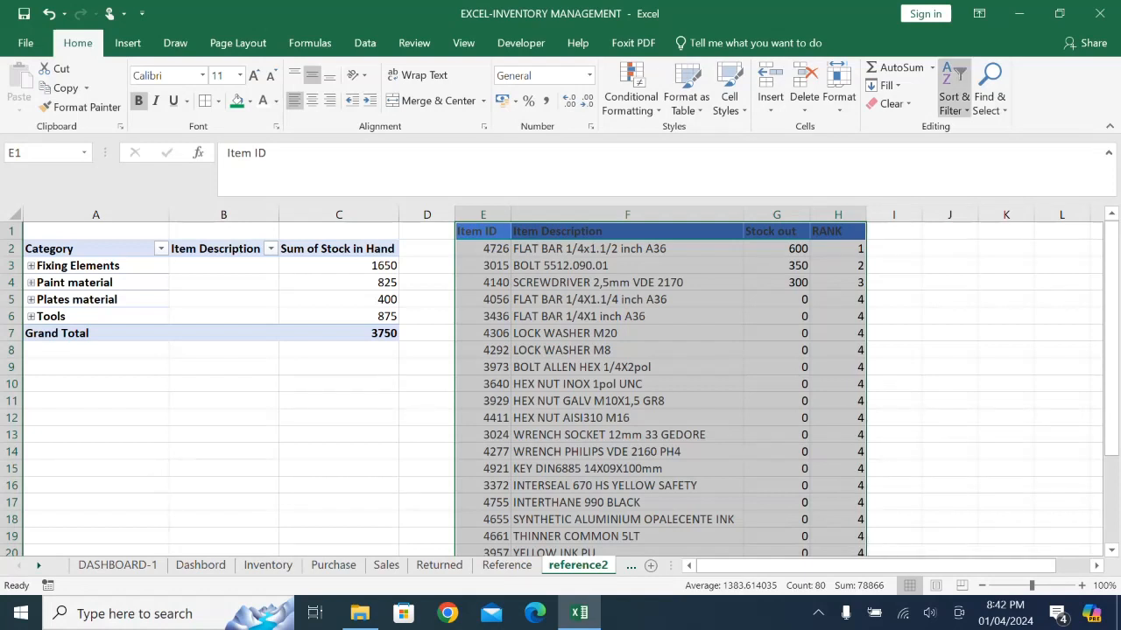
- Add filters to the item table and filter the RANK column to values less than or equal to 3
{"action": "left_click", "coordinate": [954, 101]}
{"action": "left_click", "coordinate": [973, 194]}
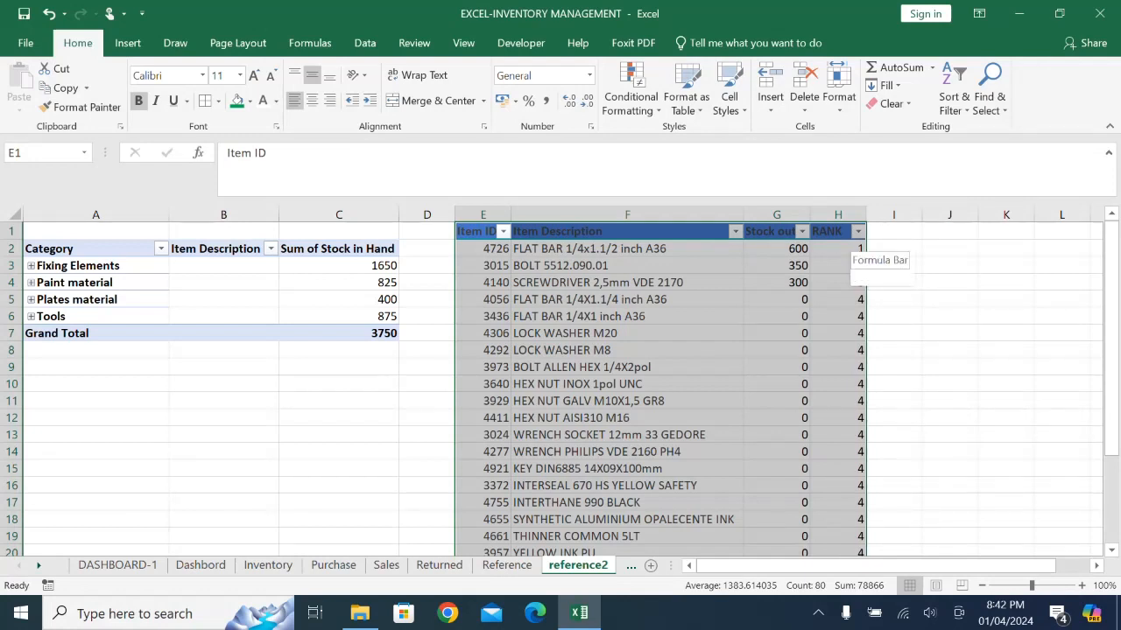
{"action": "left_click", "coordinate": [858, 232]}
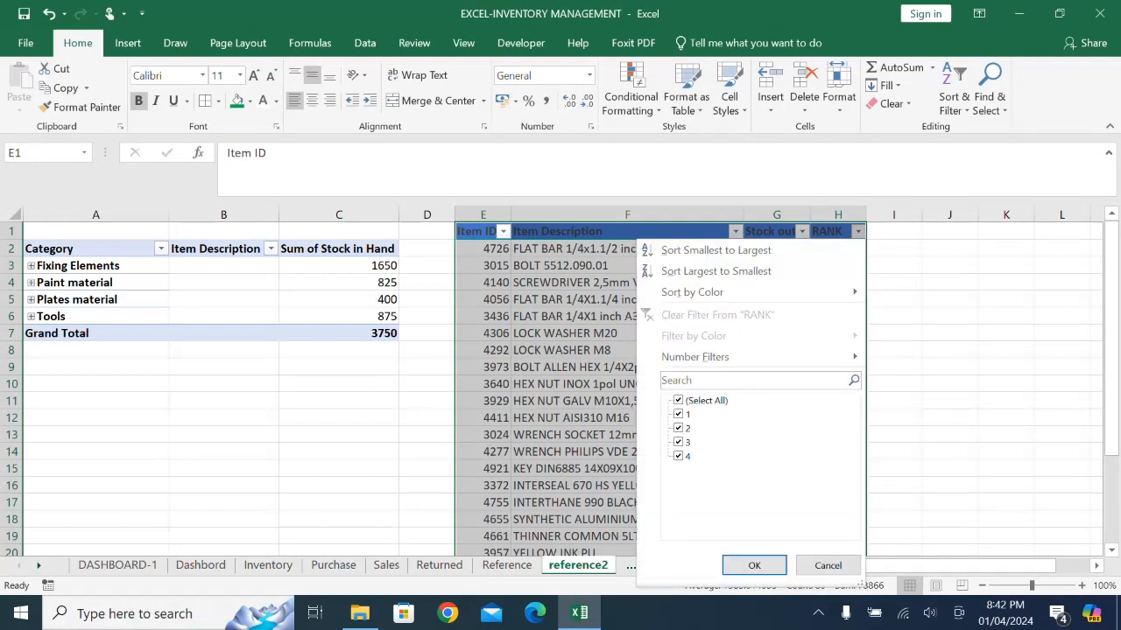
{"action": "mouse_move", "coordinate": [751, 357]}
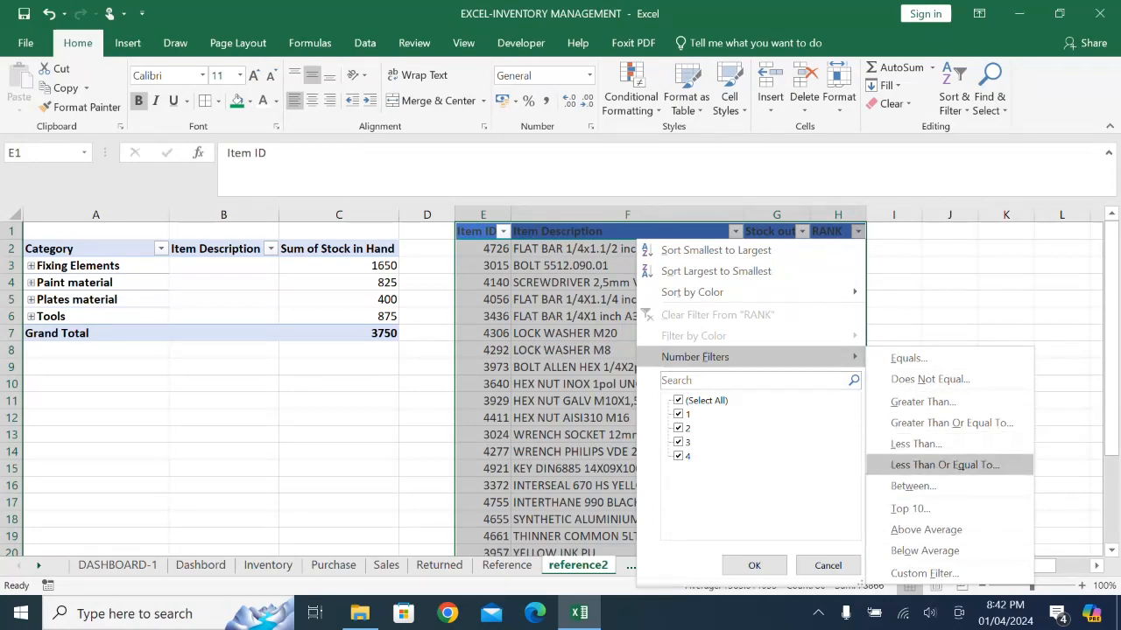
{"action": "left_click", "coordinate": [945, 465]}
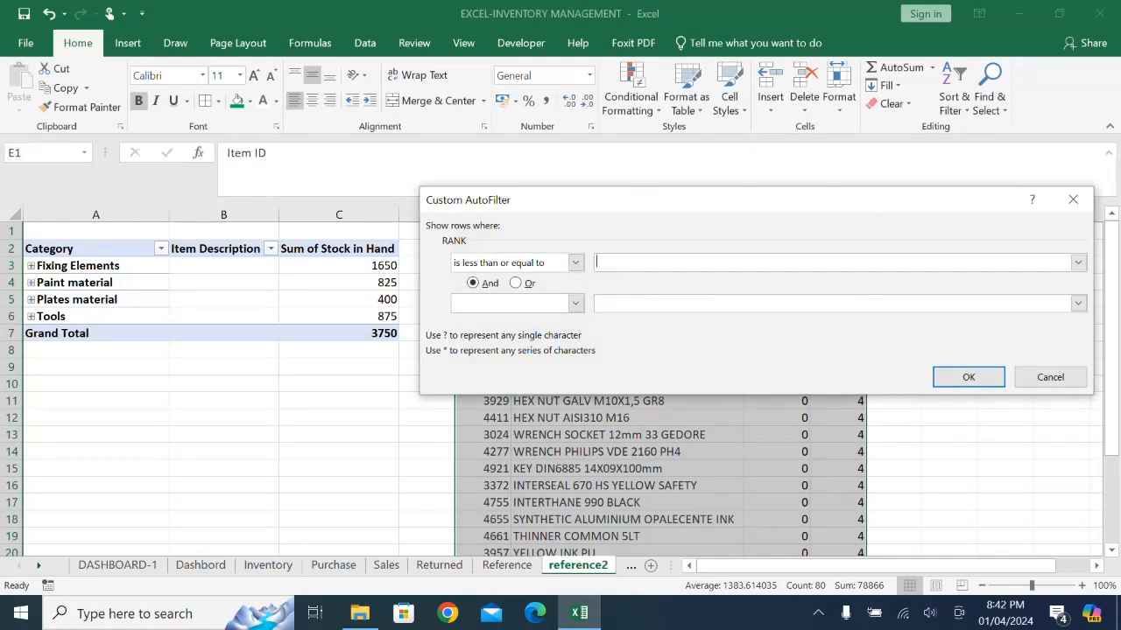
{"action": "type", "text": "3"}
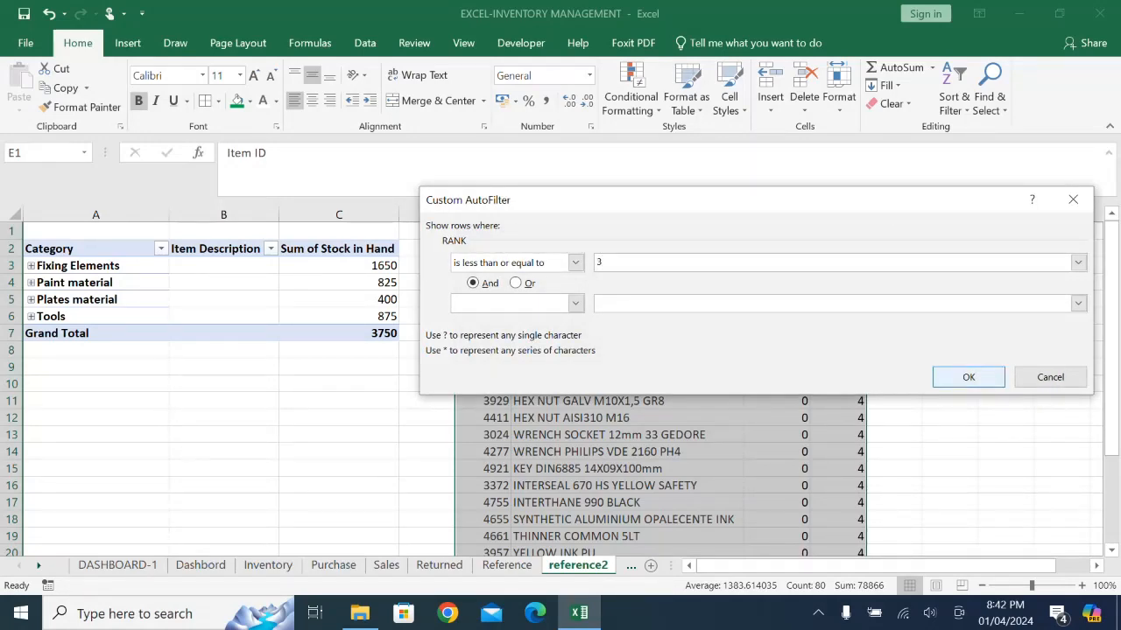
{"action": "key", "text": "Return"}
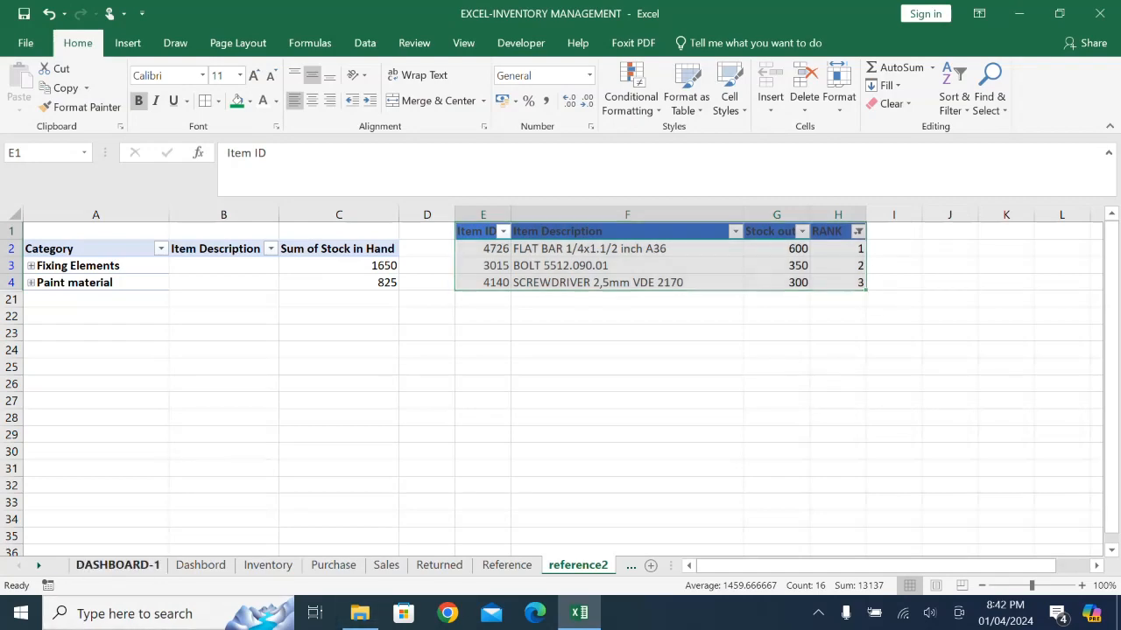
- On DASHBOARD-1, following the Dashbord layout, enter the fast moving items headings ID in O6 and ITEM in P6
{"action": "left_click", "coordinate": [117, 565]}
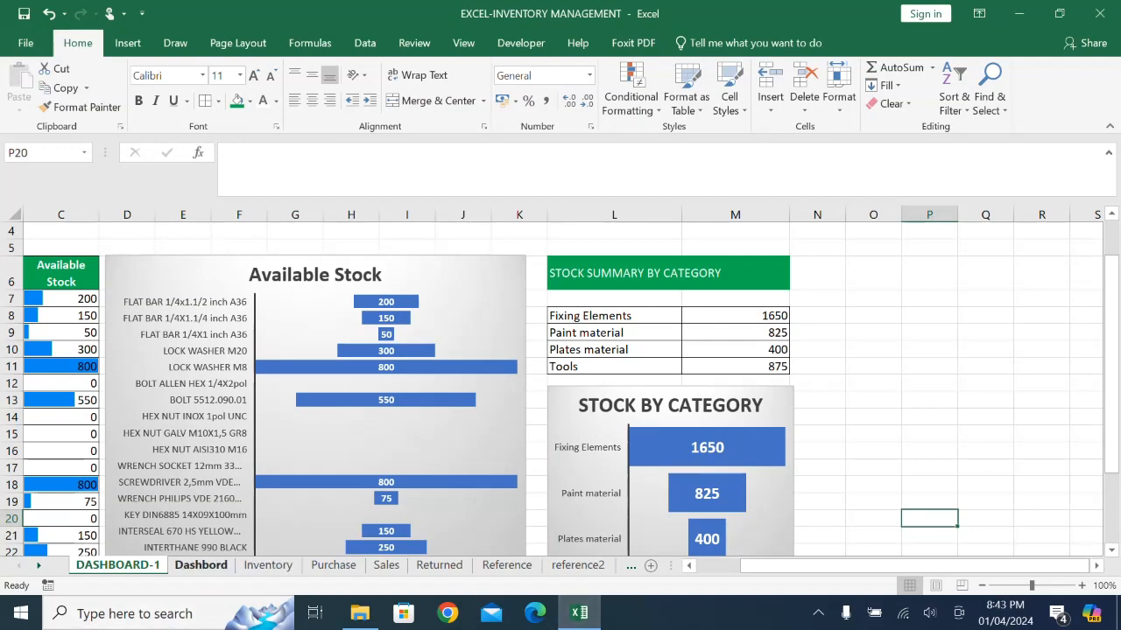
{"action": "left_click", "coordinate": [201, 564]}
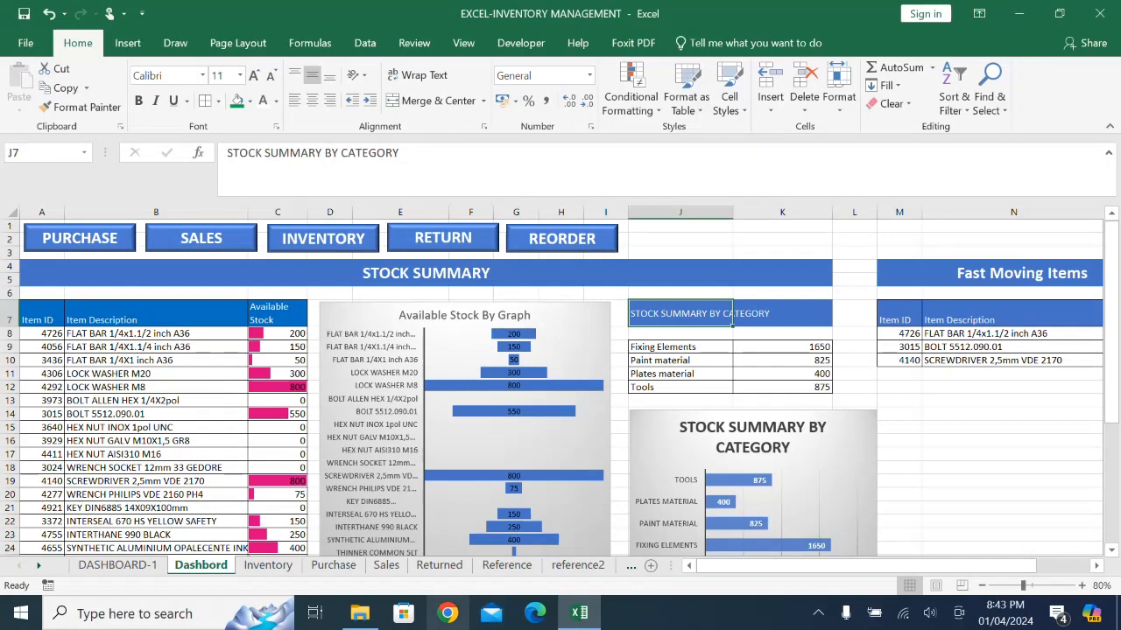
{"action": "mouse_move", "coordinate": [578, 614]}
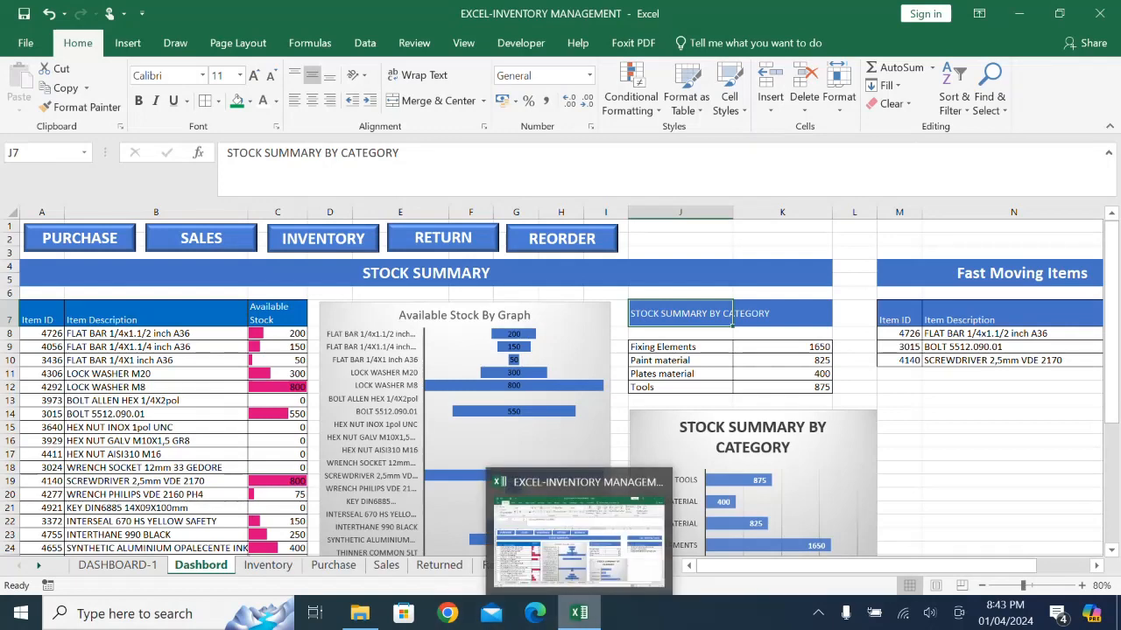
{"action": "left_click", "coordinate": [117, 564]}
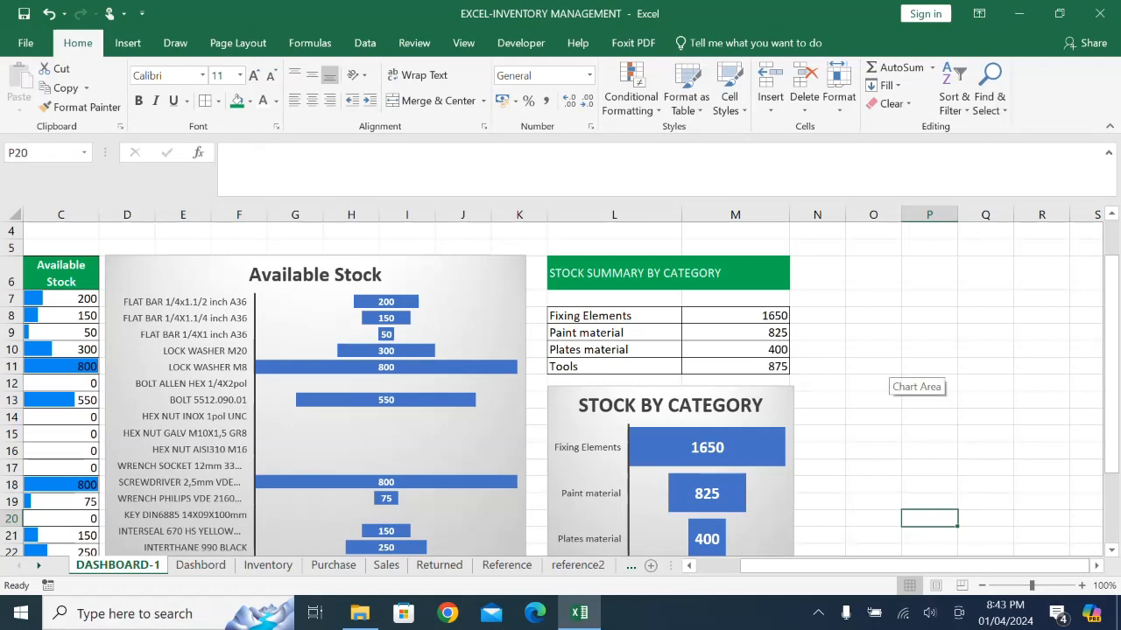
{"action": "left_click", "coordinate": [873, 273]}
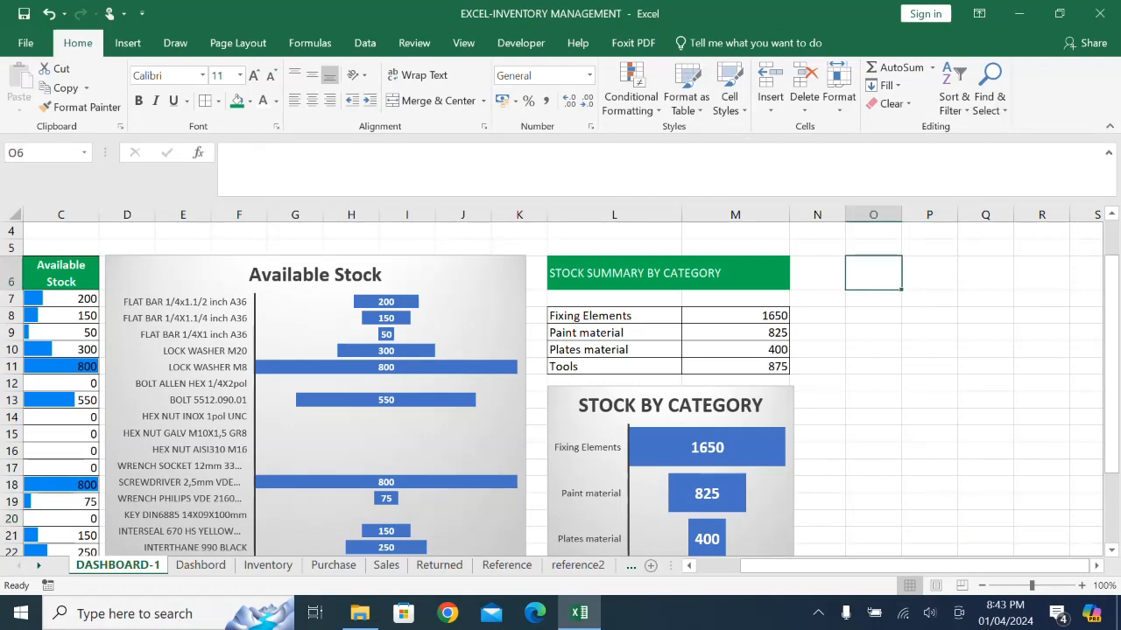
{"action": "type", "text": "ID"}
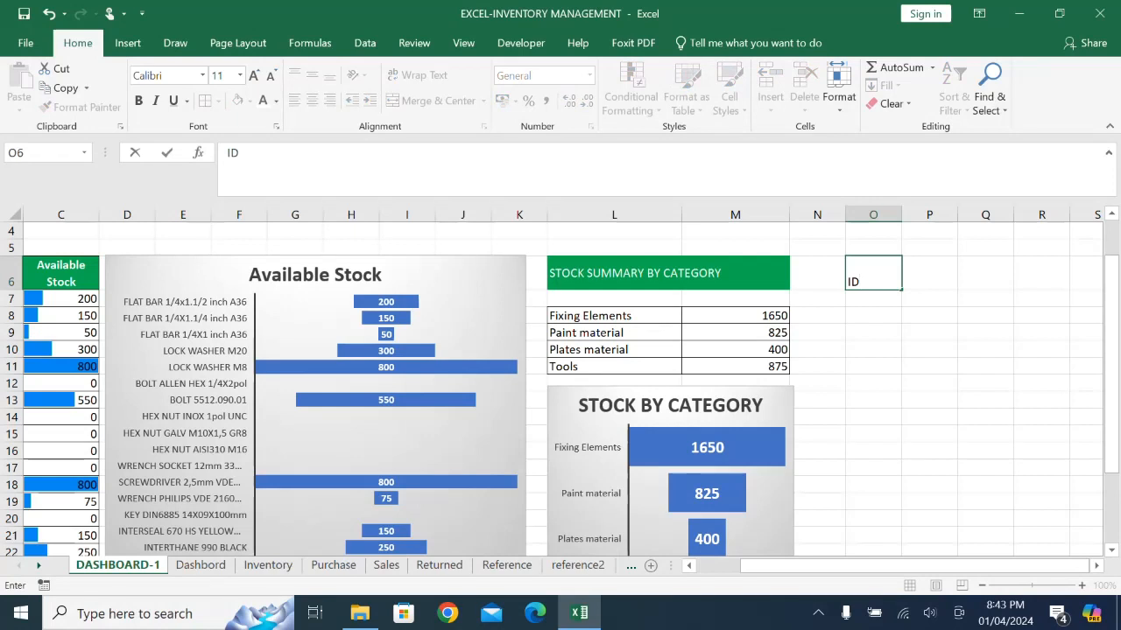
{"action": "key", "text": "Tab"}
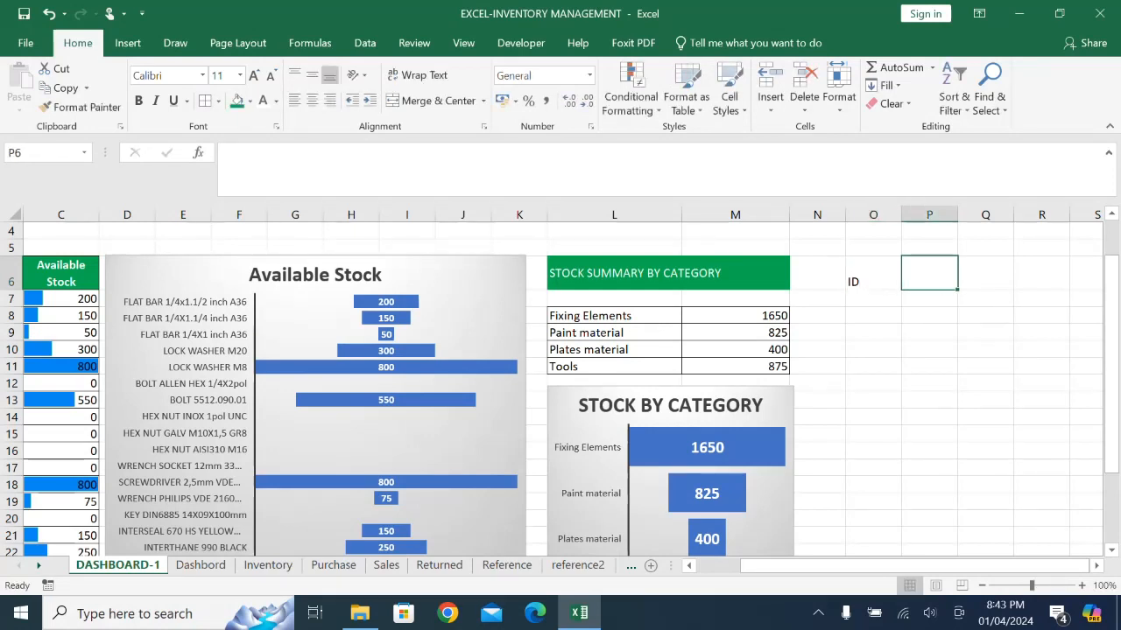
{"action": "type", "text": "ITE"}
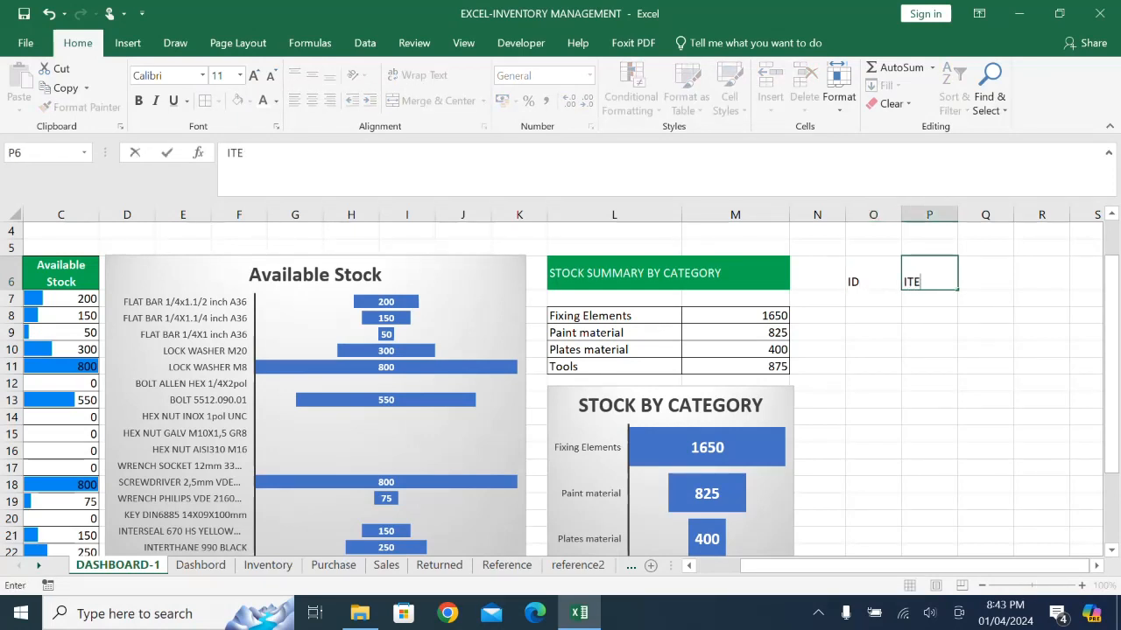
{"action": "type", "text": "M"}
- Format the headings in O6:P6 with green fill, white text and middle vertical alignment
{"action": "left_click_drag", "start_coordinate": [874, 416], "coordinate": [929, 434]}
{"action": "left_click_drag", "start_coordinate": [873, 276], "coordinate": [928, 275]}
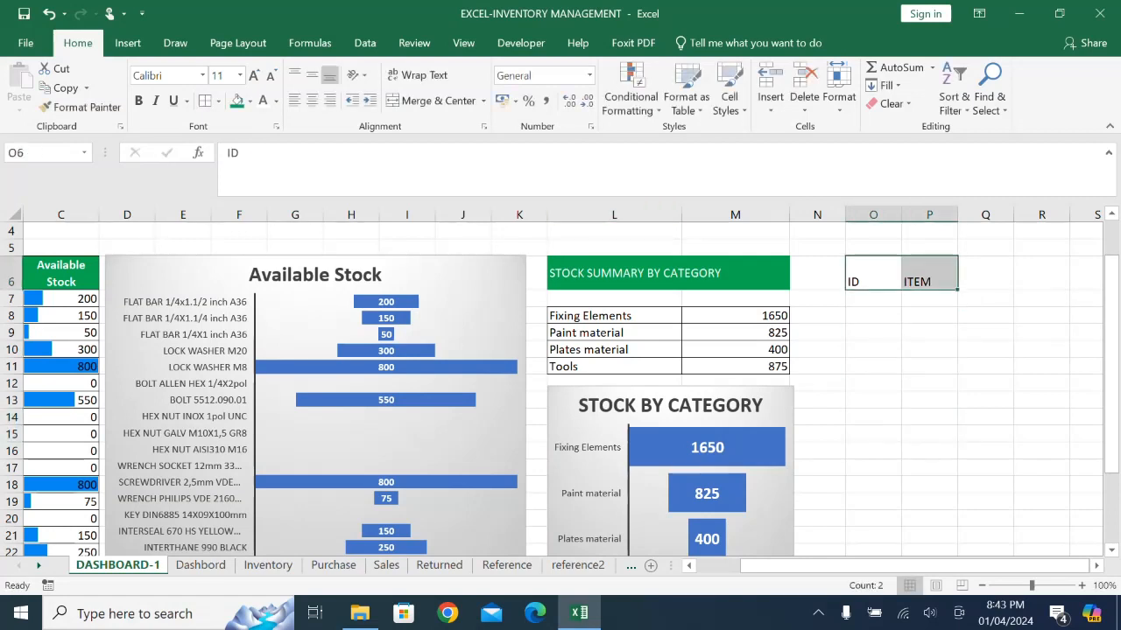
{"action": "left_click", "coordinate": [237, 100]}
{"action": "left_click", "coordinate": [262, 100]}
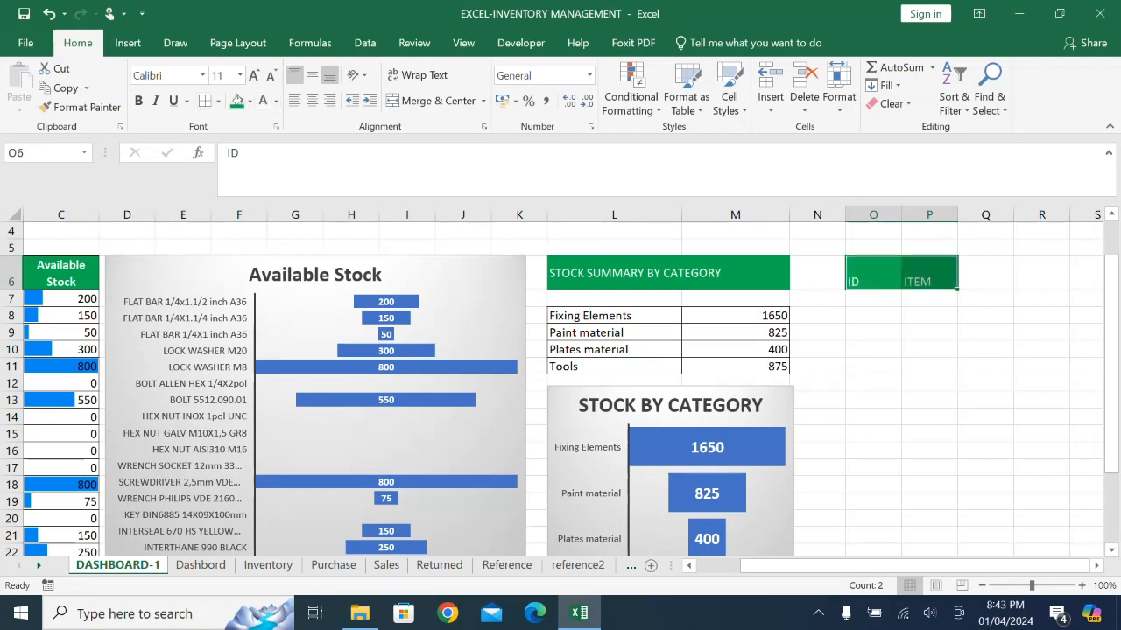
{"action": "left_click", "coordinate": [312, 75]}
- Enter =reference2!E2 in O8 and fill it down to O10 to pull in the top three item IDs
{"action": "left_click", "coordinate": [873, 298]}
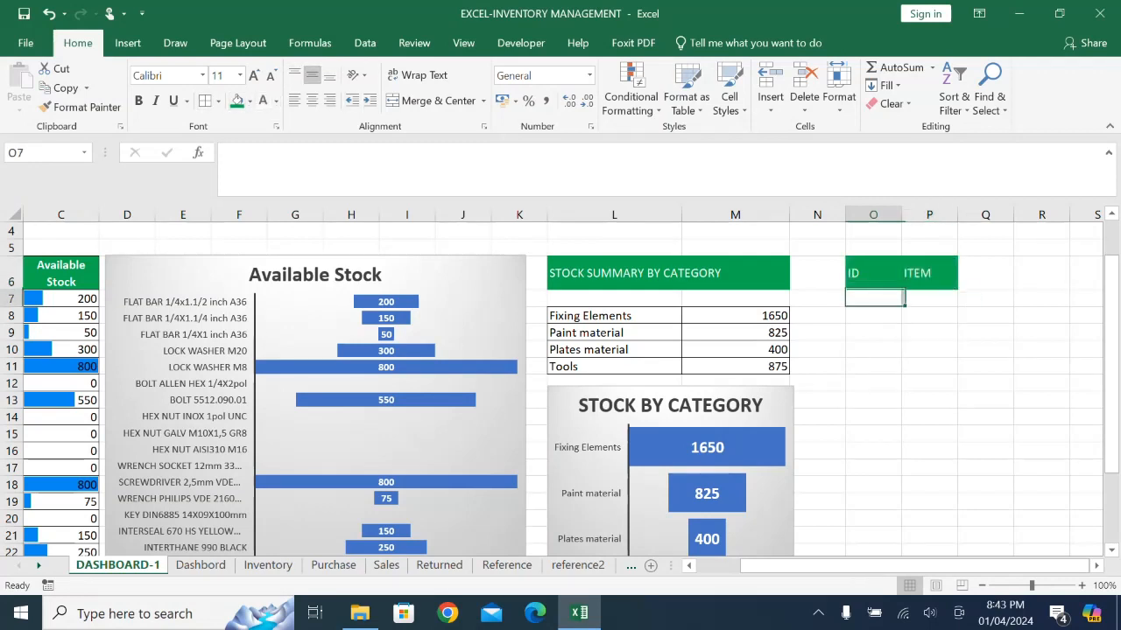
{"action": "left_click", "coordinate": [873, 316]}
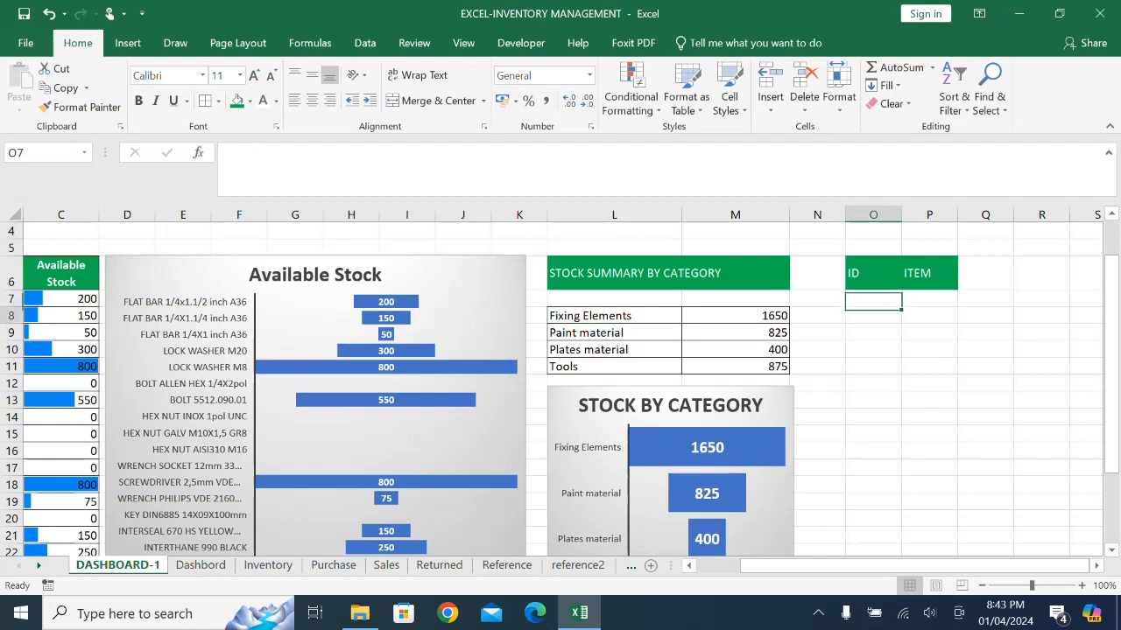
{"action": "type", "text": "="}
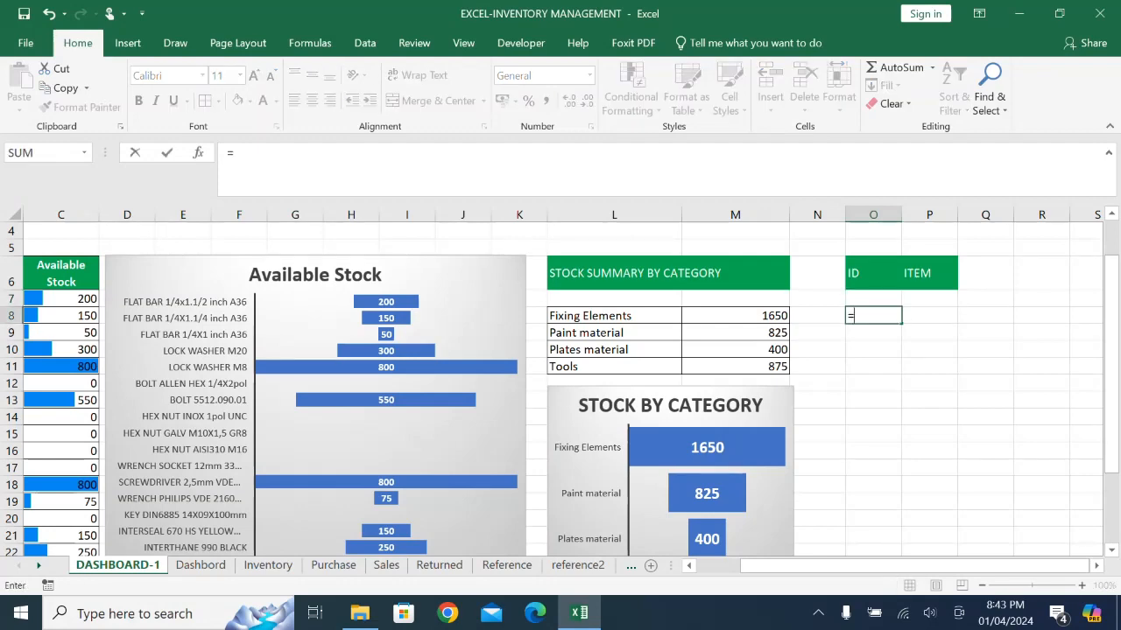
{"action": "left_click", "coordinate": [578, 564]}
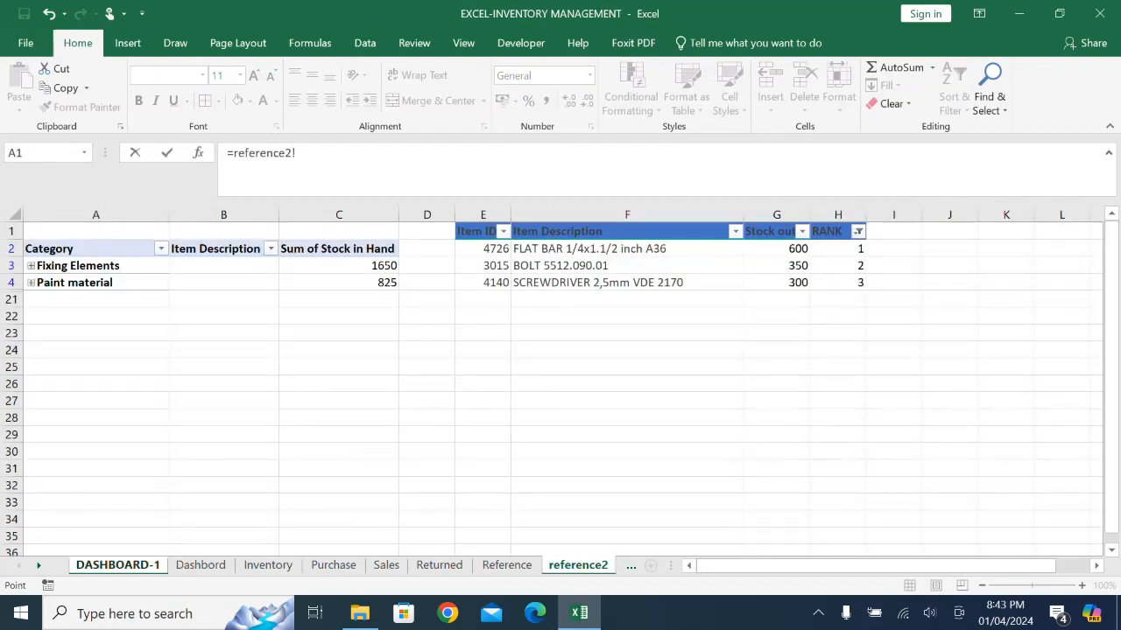
{"action": "left_click", "coordinate": [483, 249]}
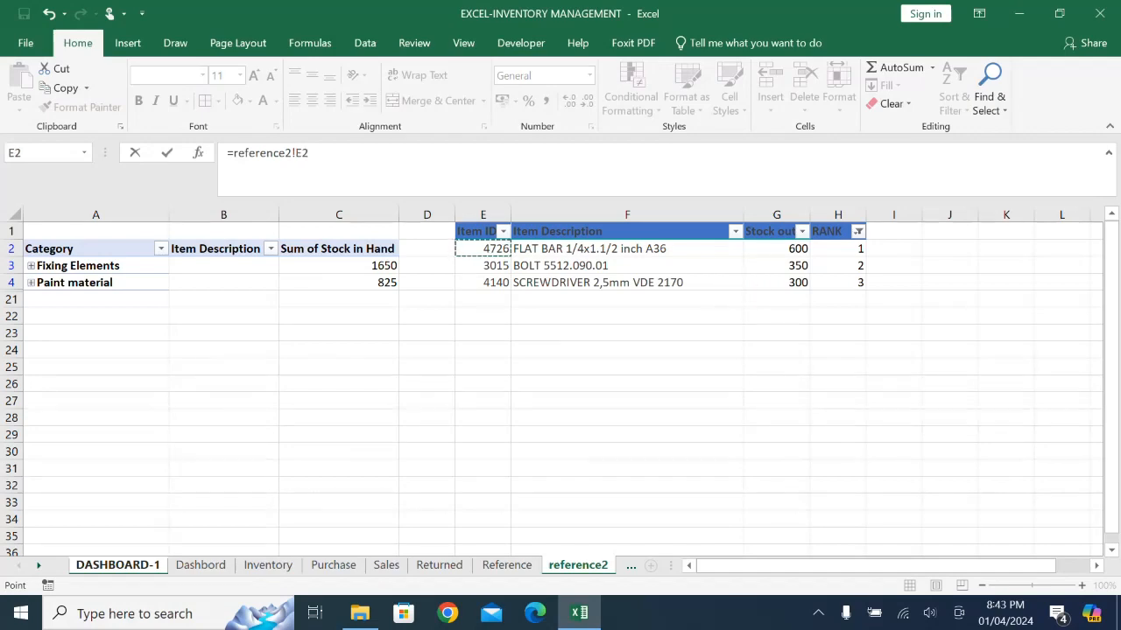
{"action": "key", "text": "Return"}
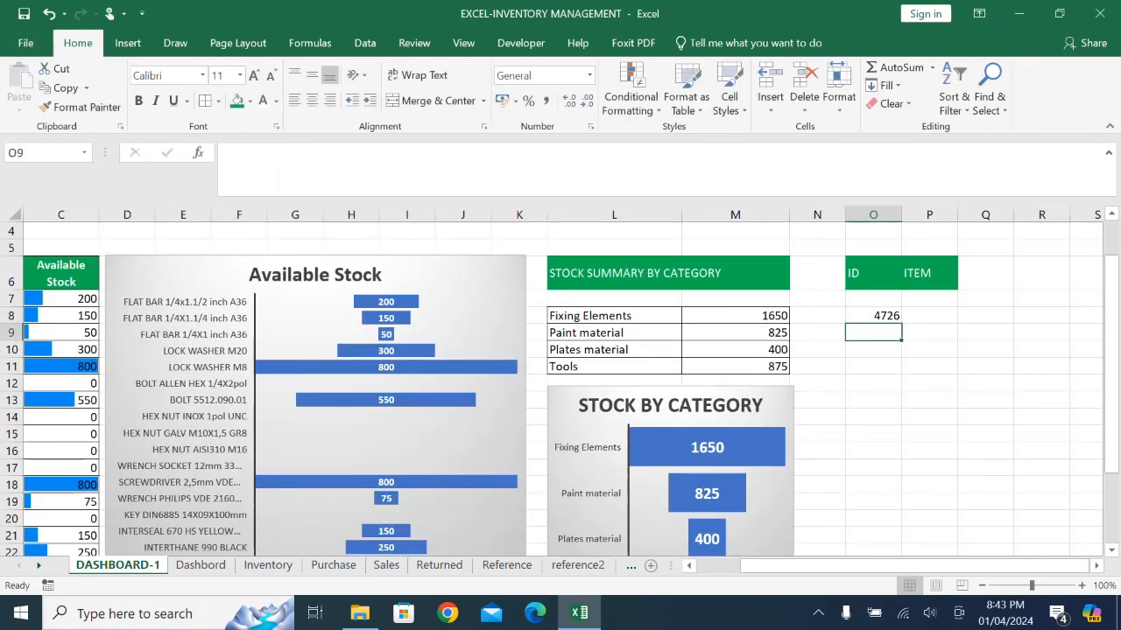
{"action": "left_click", "coordinate": [873, 316]}
{"action": "left_click_drag", "start_coordinate": [902, 323], "coordinate": [901, 355]}
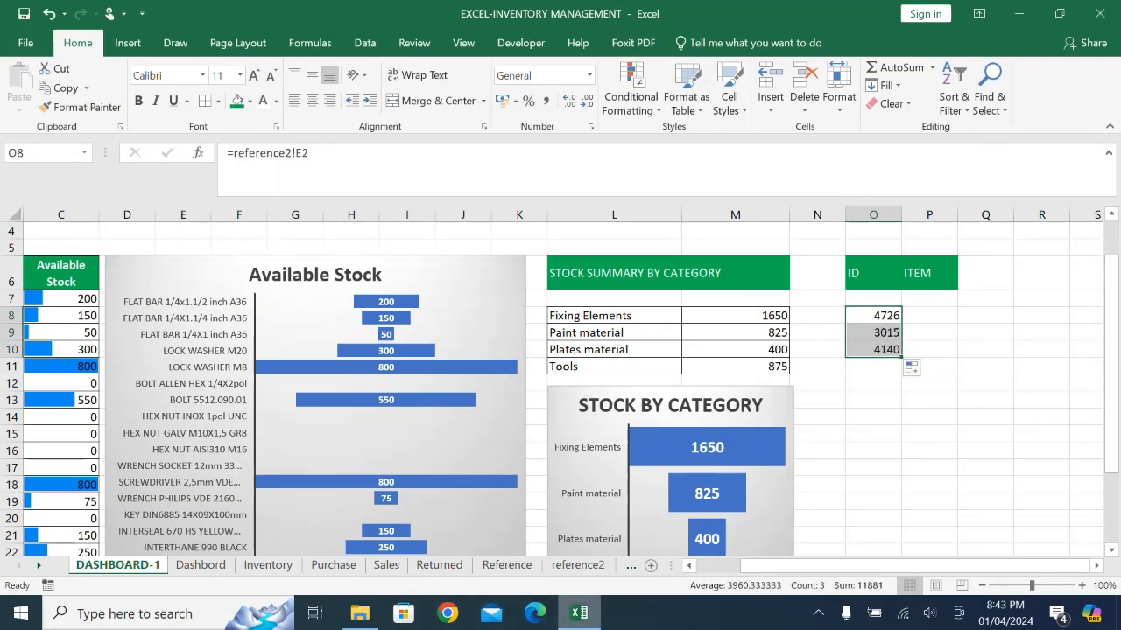
{"action": "left_click", "coordinate": [577, 564]}
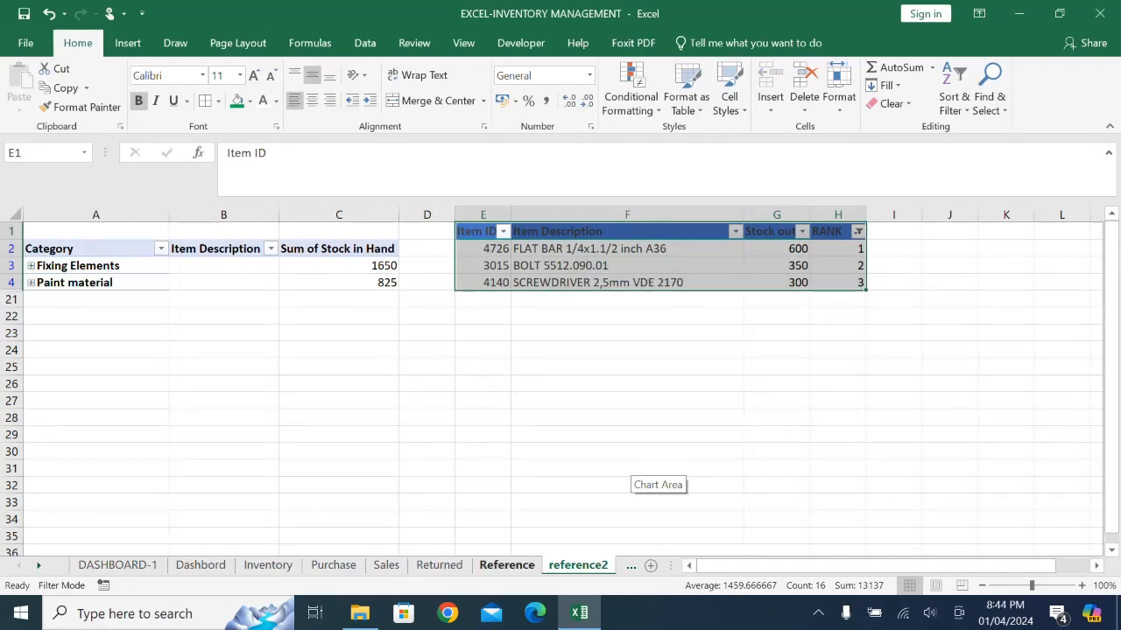
{"action": "left_click", "coordinate": [506, 564]}
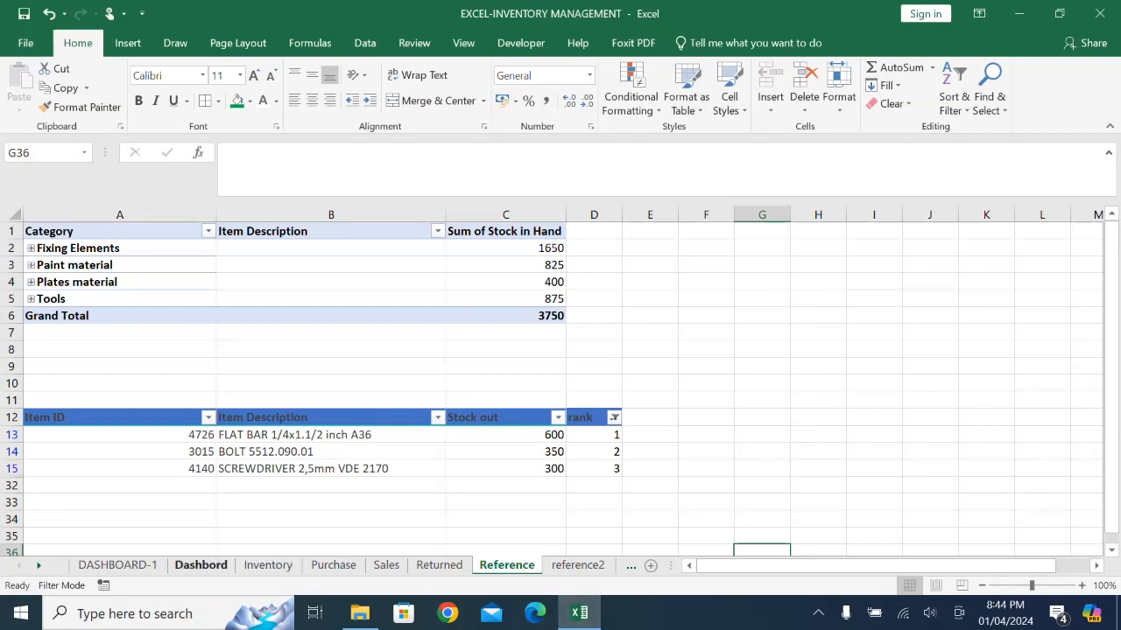
{"action": "left_click", "coordinate": [117, 564]}
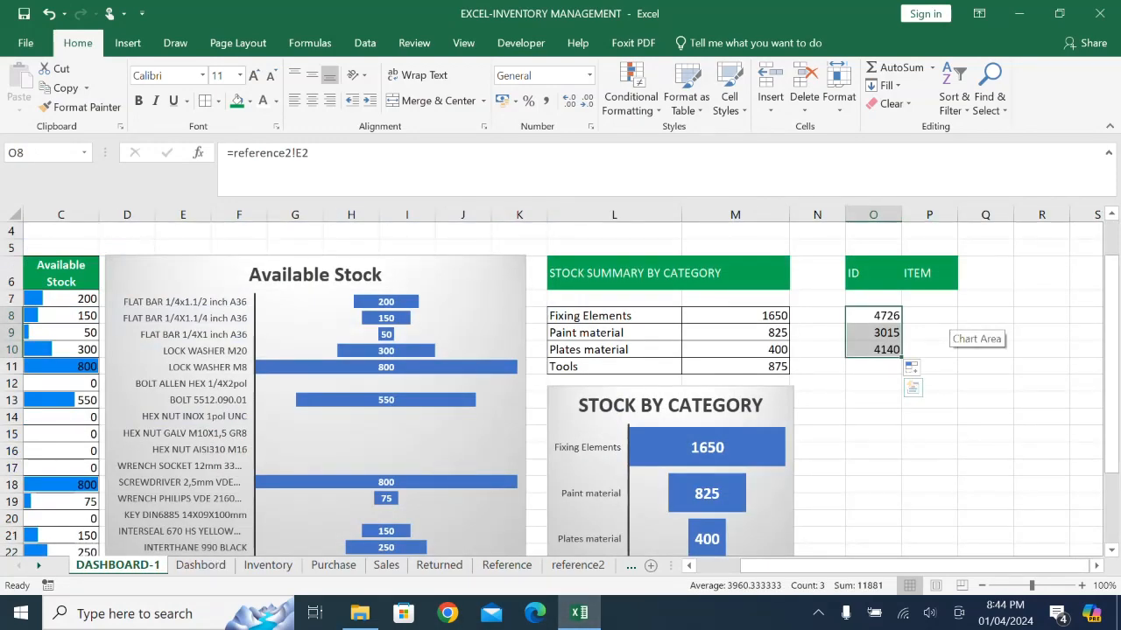
- Start a VLOOKUP in P8 with O8 as the lookup value and the absolute range $A$6:$B$25 as the table array
{"action": "left_click_drag", "start_coordinate": [957, 215], "coordinate": [966, 214]}
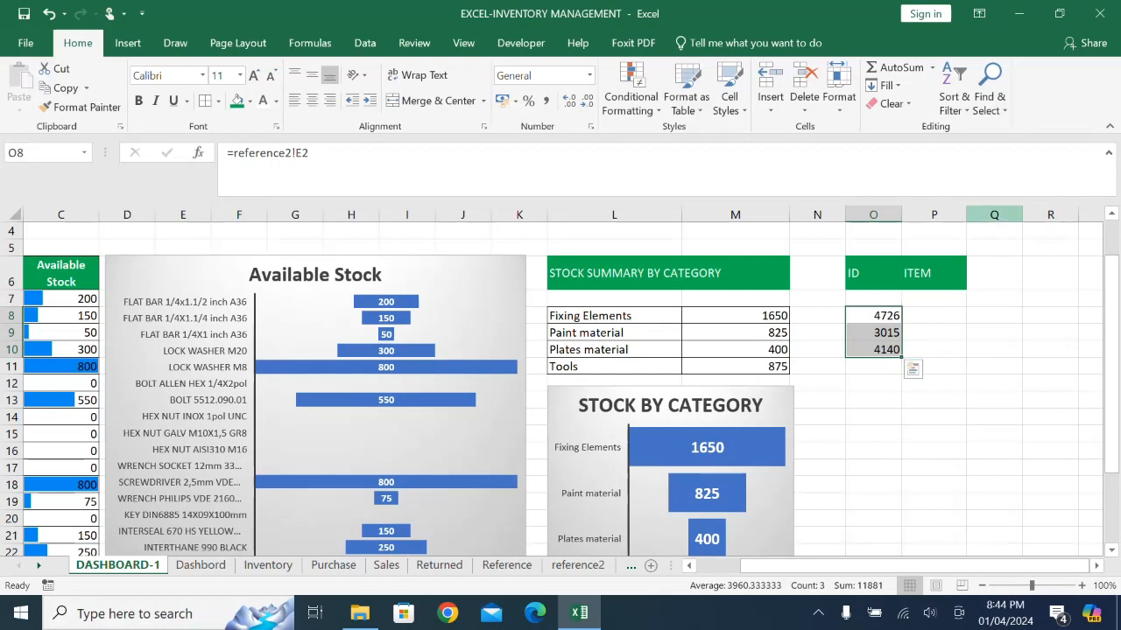
{"action": "left_click", "coordinate": [933, 316]}
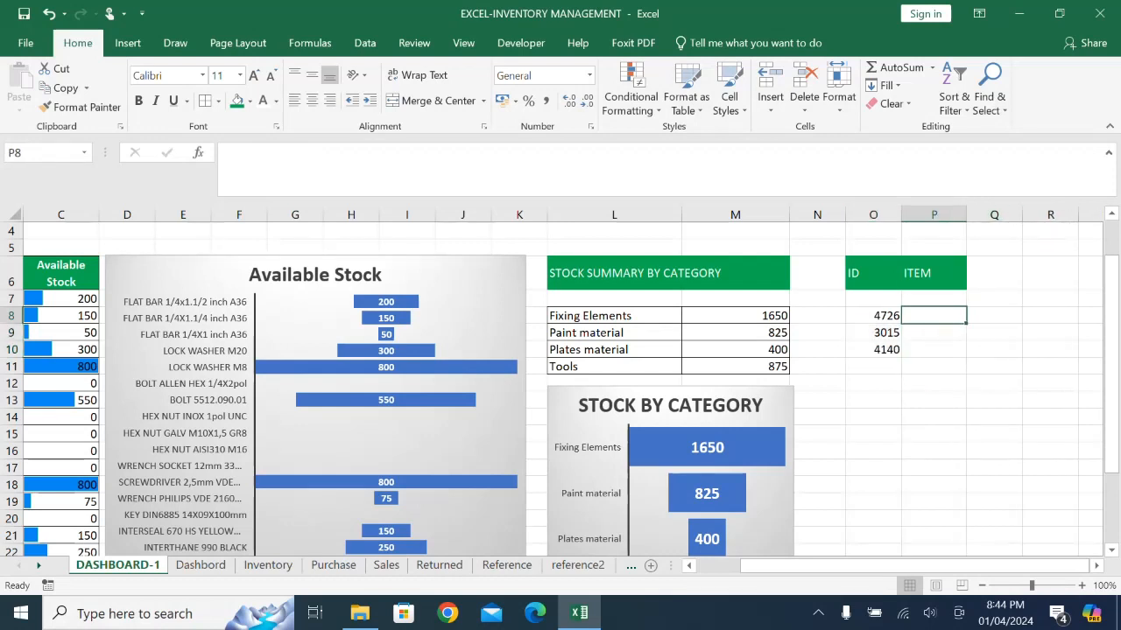
{"action": "type", "text": "="}
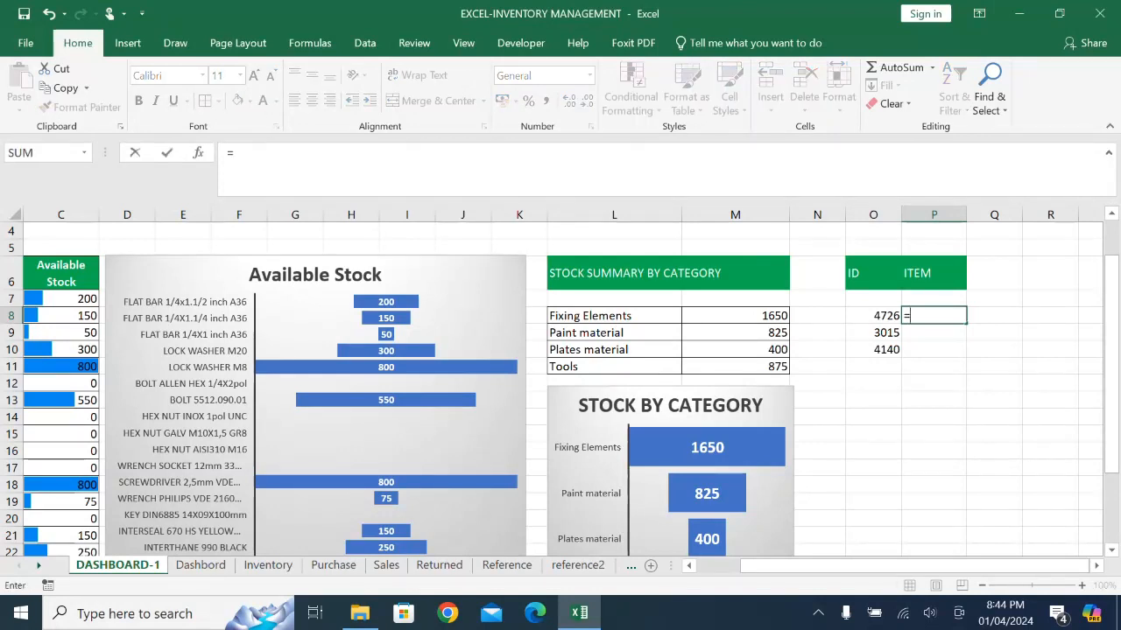
{"action": "type", "text": "VLOOK"}
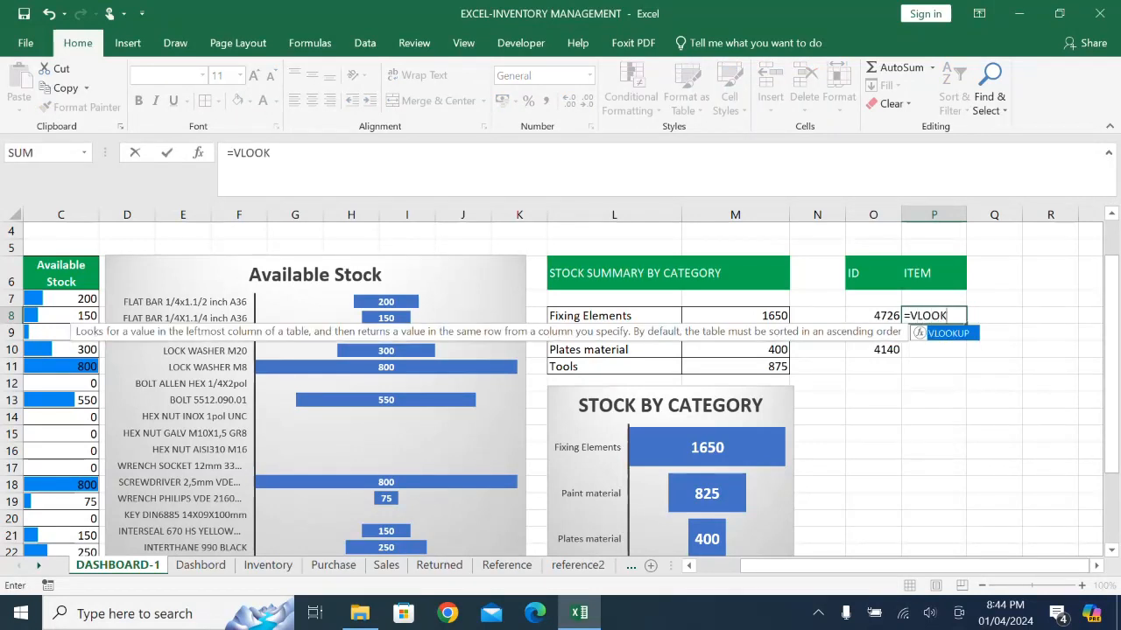
{"action": "key", "text": "Tab"}
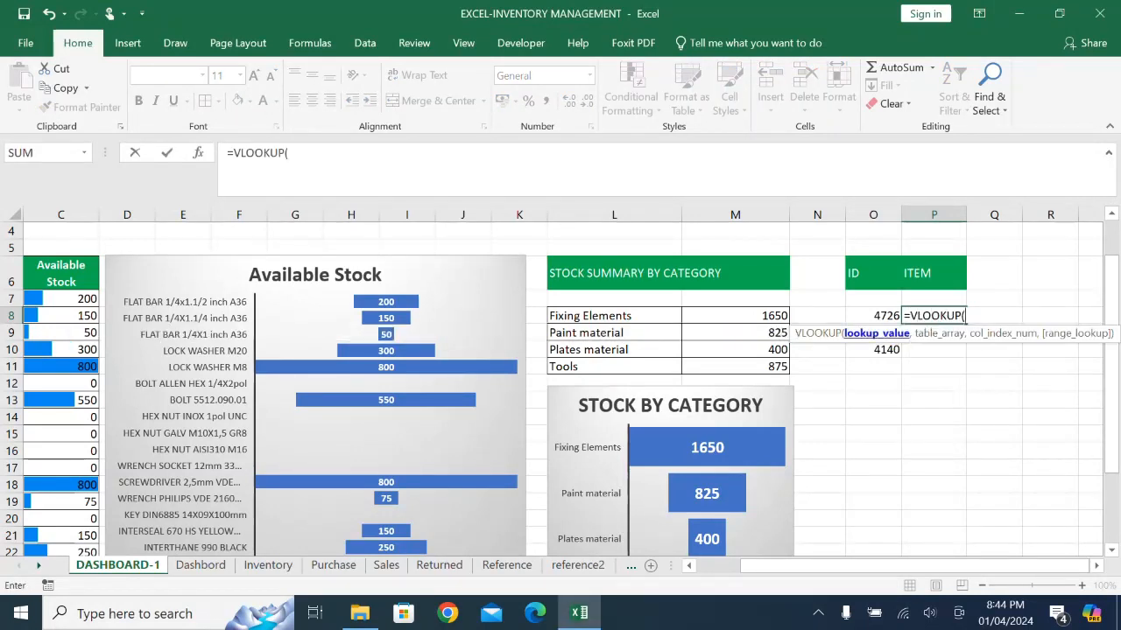
{"action": "left_click", "coordinate": [873, 316]}
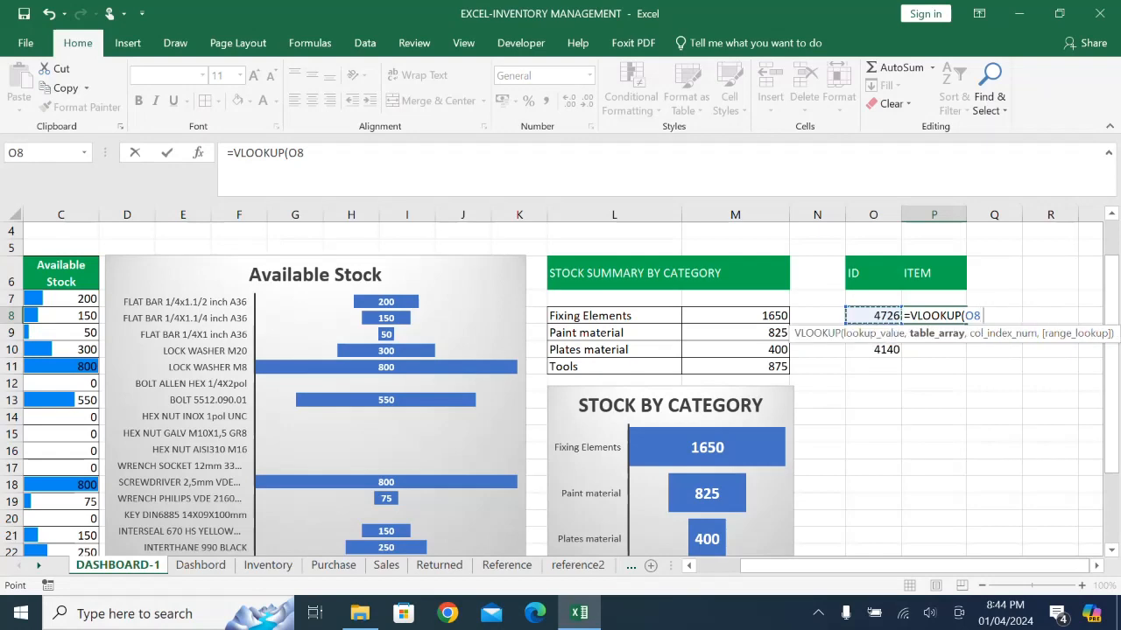
{"action": "type", "text": ","}
{"action": "left_click_drag", "start_coordinate": [816, 566], "coordinate": [769, 566]}
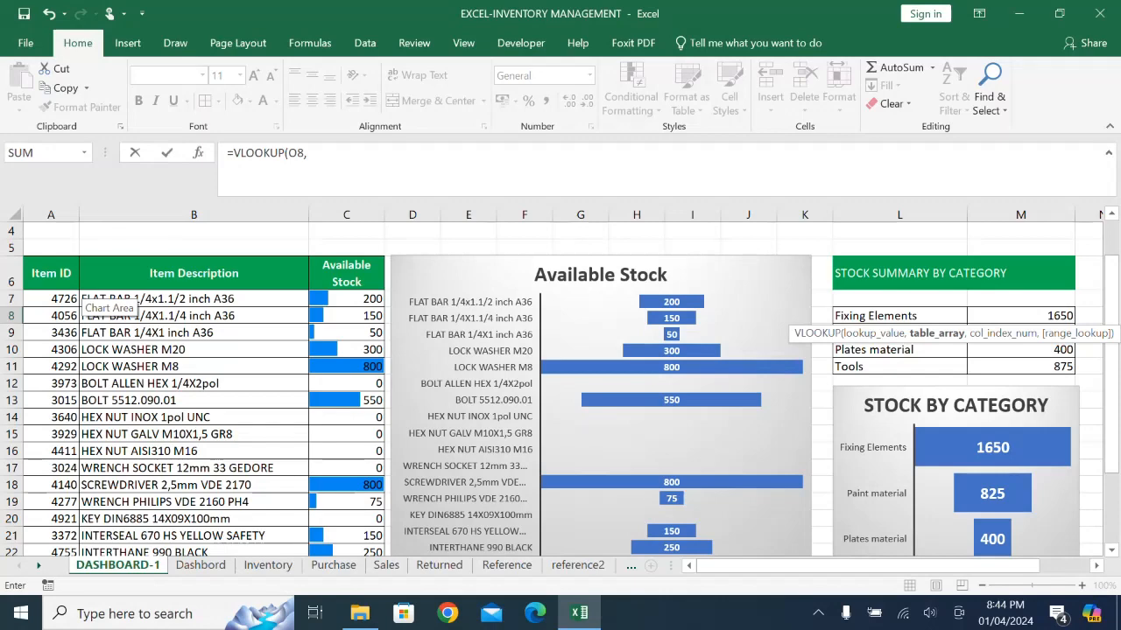
{"action": "left_click_drag", "start_coordinate": [50, 274], "coordinate": [308, 520]}
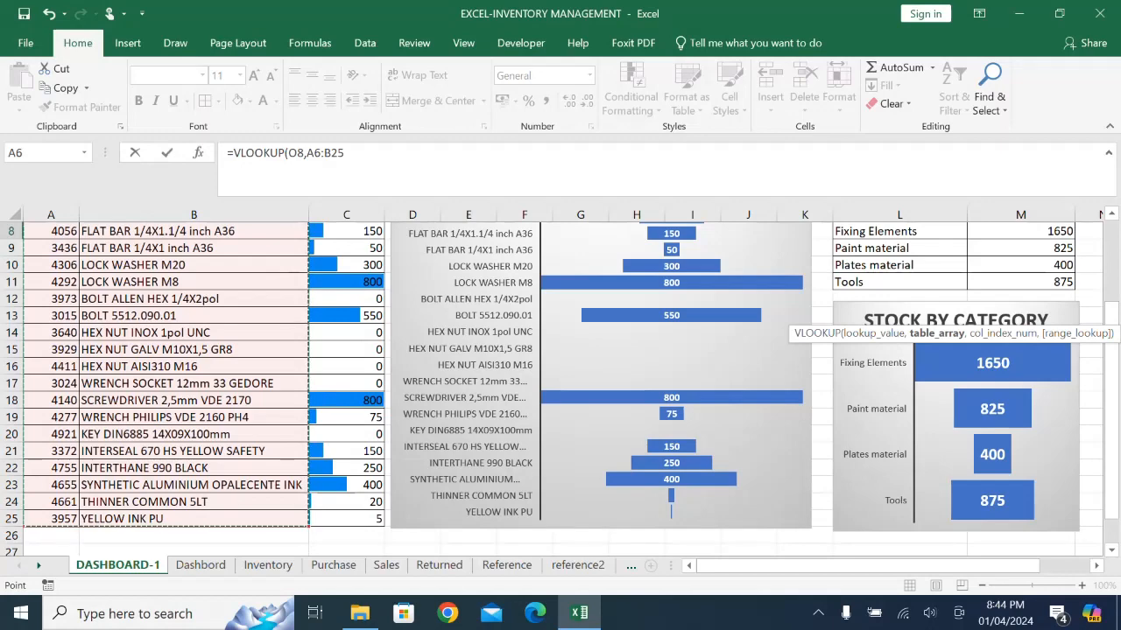
{"action": "key", "text": "F4"}
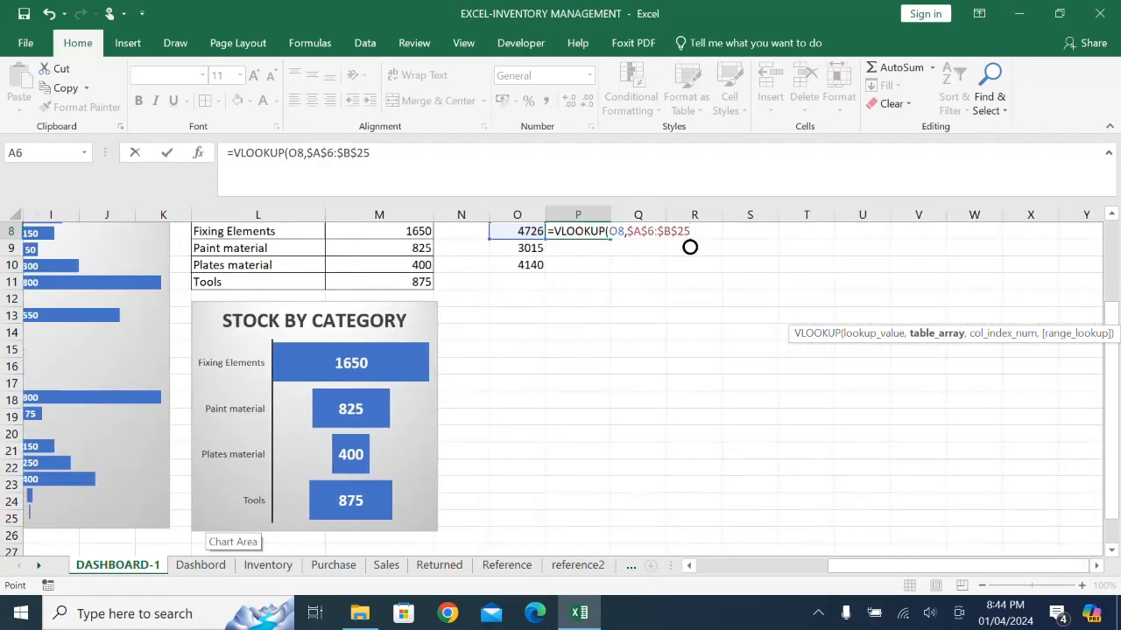
- Complete the VLOOKUP in P8 with column index 2 and FALSE for an exact match
{"action": "type", "text": ","}
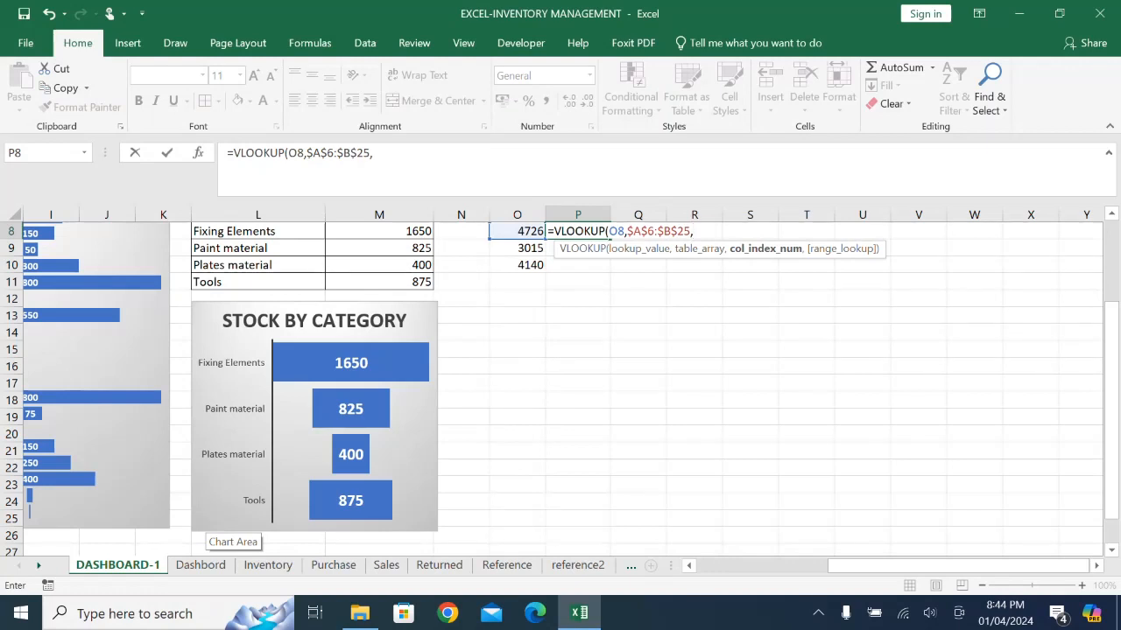
{"action": "type", "text": "2,"}
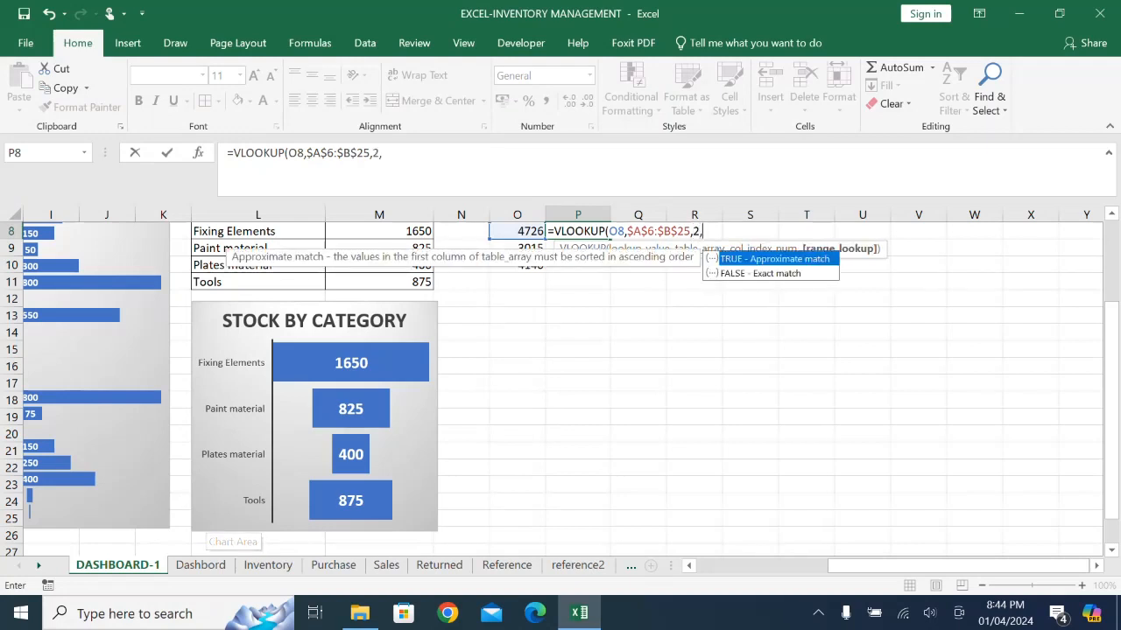
{"action": "key", "text": "Down"}
{"action": "key", "text": "Tab"}
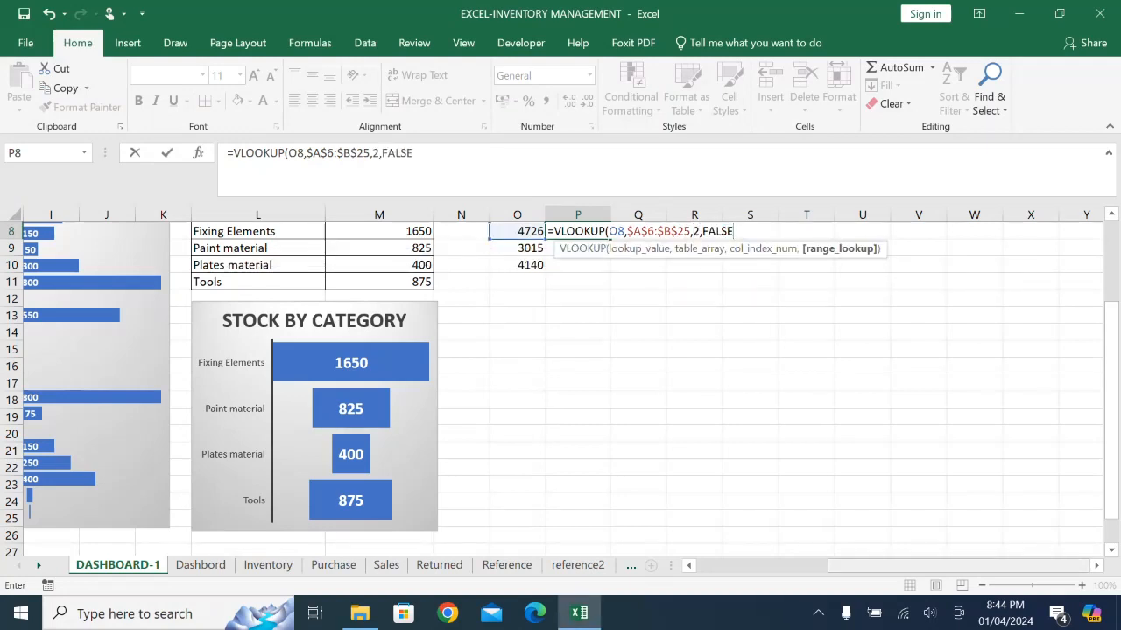
{"action": "type", "text": ")"}
{"action": "key", "text": "Return"}
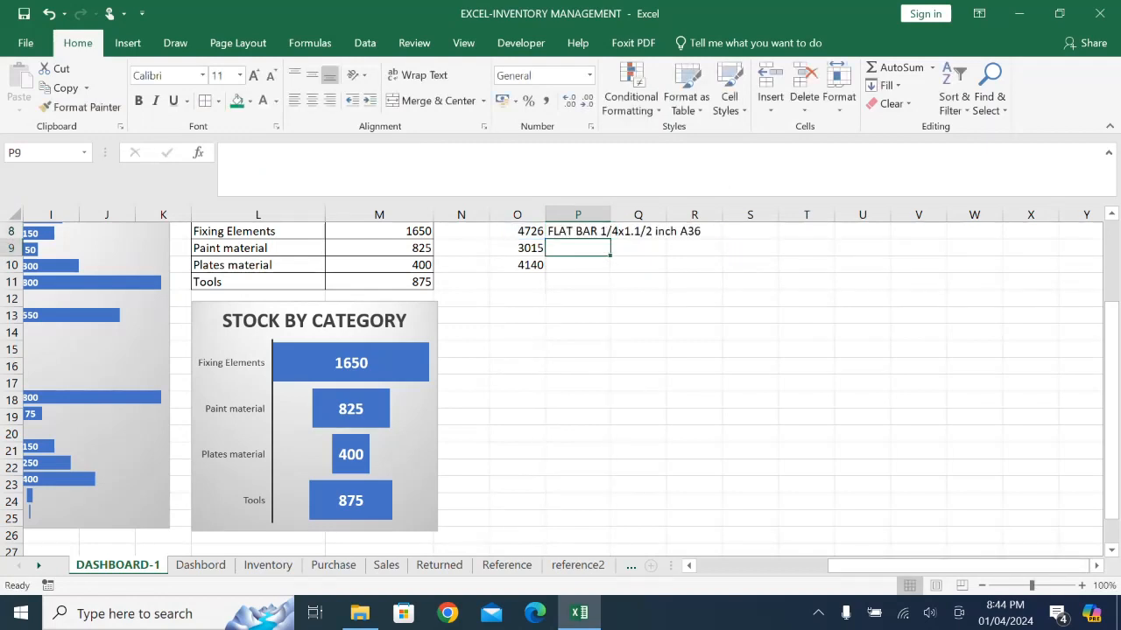
- Autofit column P and fill the item lookup formula from P8 down to P10
{"action": "double_click", "coordinate": [611, 215]}
{"action": "left_click", "coordinate": [611, 231]}
{"action": "left_click_drag", "start_coordinate": [705, 239], "coordinate": [706, 273]}
{"action": "scroll", "coordinate": [644, 385], "scroll_direction": "up", "scroll_amount": 3}
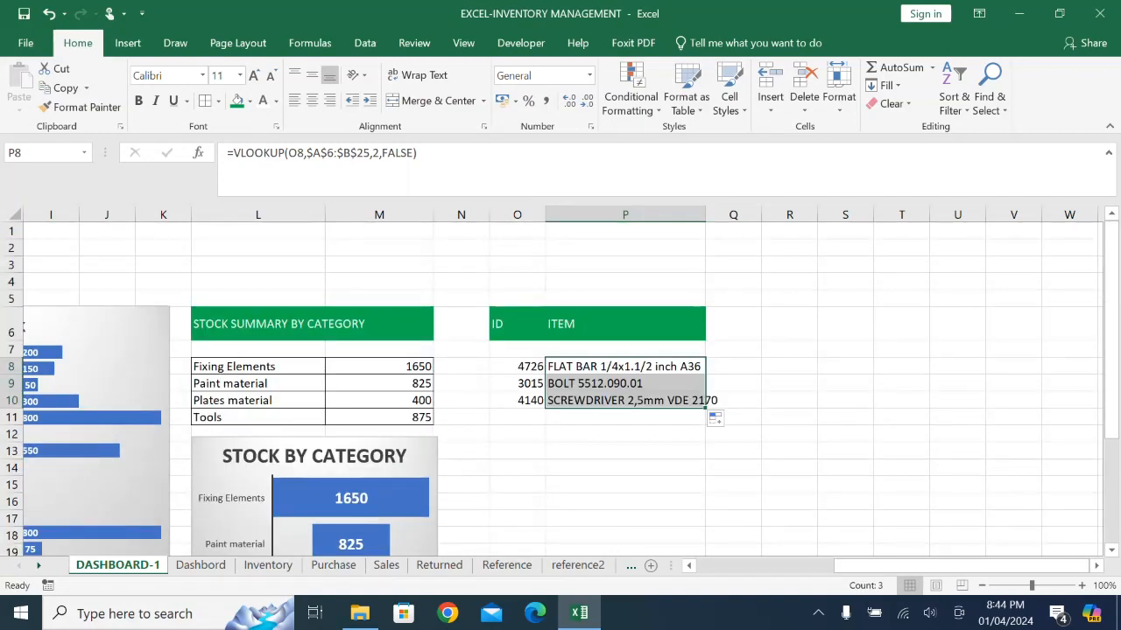
- Give the fast moving items cells O8:P10 borders on all sides and widen column P to fit the longest item description
{"action": "left_click_drag", "start_coordinate": [518, 367], "coordinate": [627, 400]}
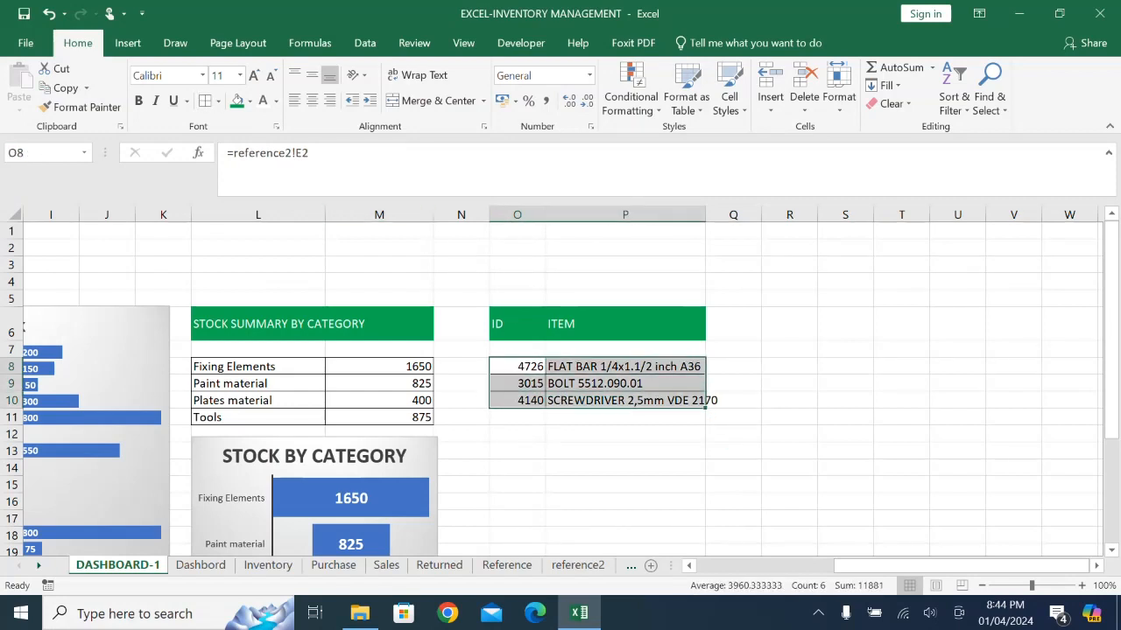
{"action": "left_click_drag", "start_coordinate": [705, 214], "coordinate": [725, 214]}
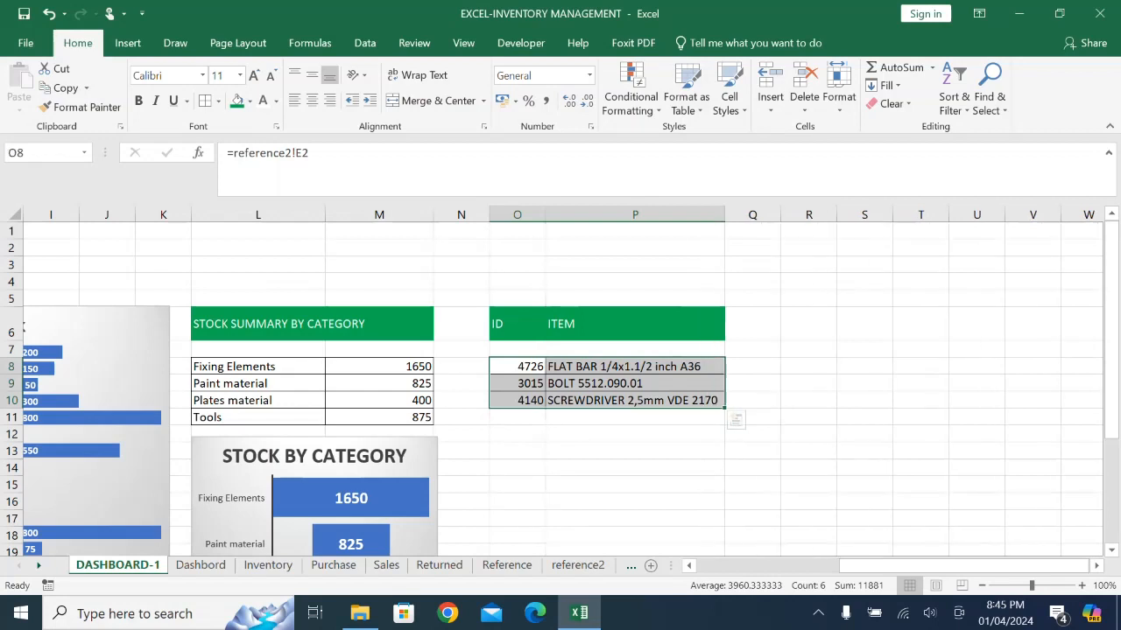
{"action": "left_click", "coordinate": [864, 485]}
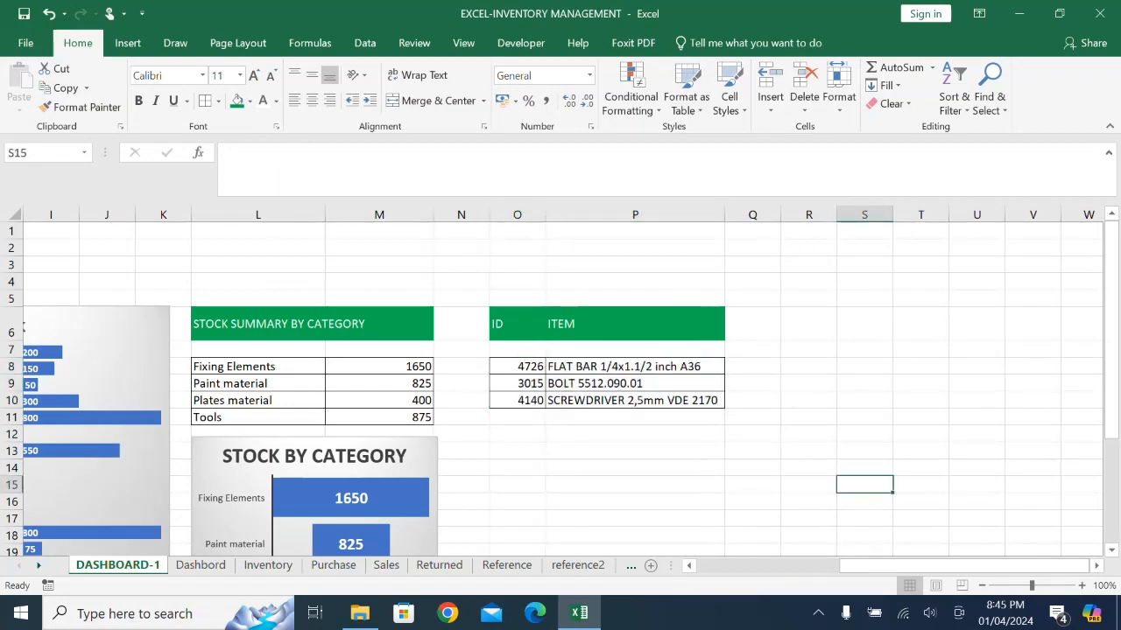
- Examine the Dashbord sheet's heading banners, charts and the SEARCH BY ID section below them
{"action": "scroll", "coordinate": [561, 388], "scroll_direction": "down", "scroll_amount": 1}
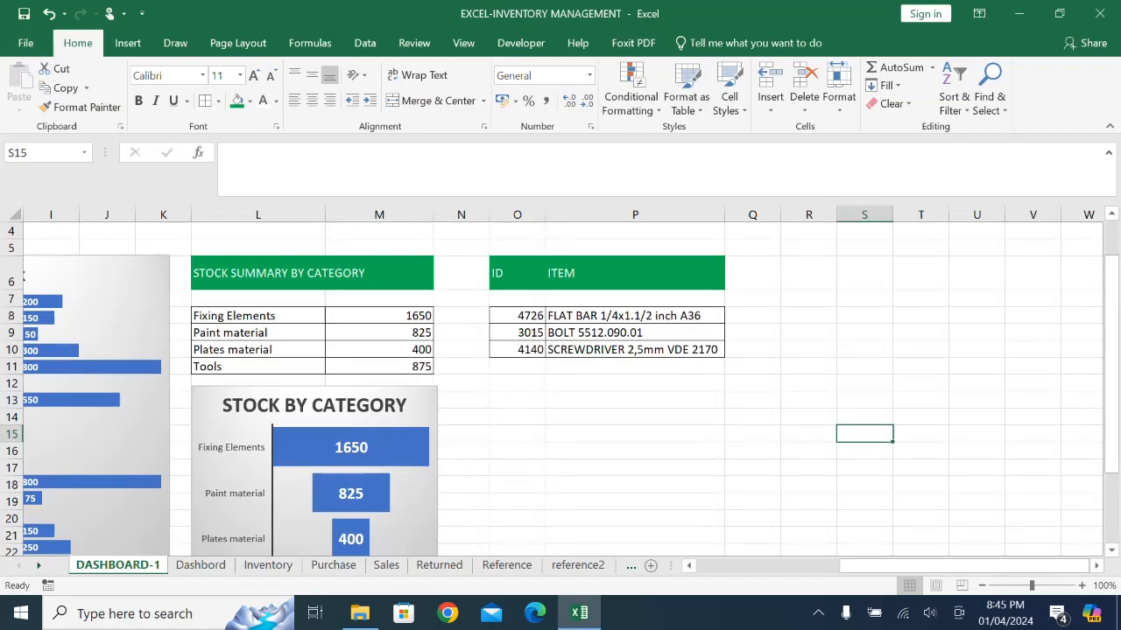
{"action": "left_click", "coordinate": [200, 565]}
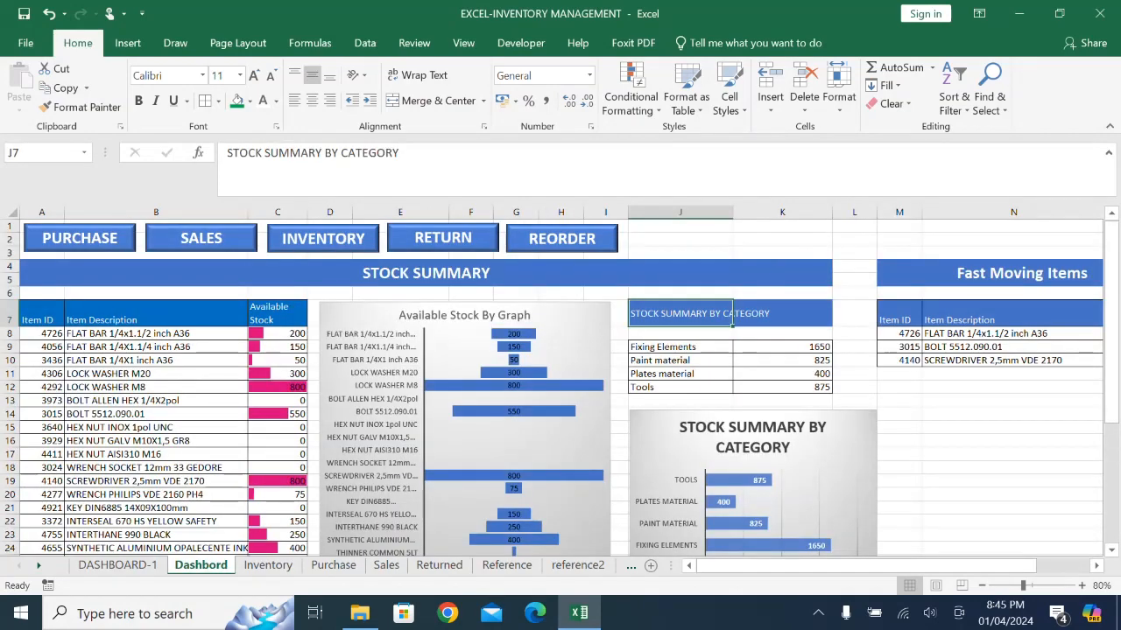
{"action": "scroll", "coordinate": [407, 381], "scroll_direction": "down", "scroll_amount": 1}
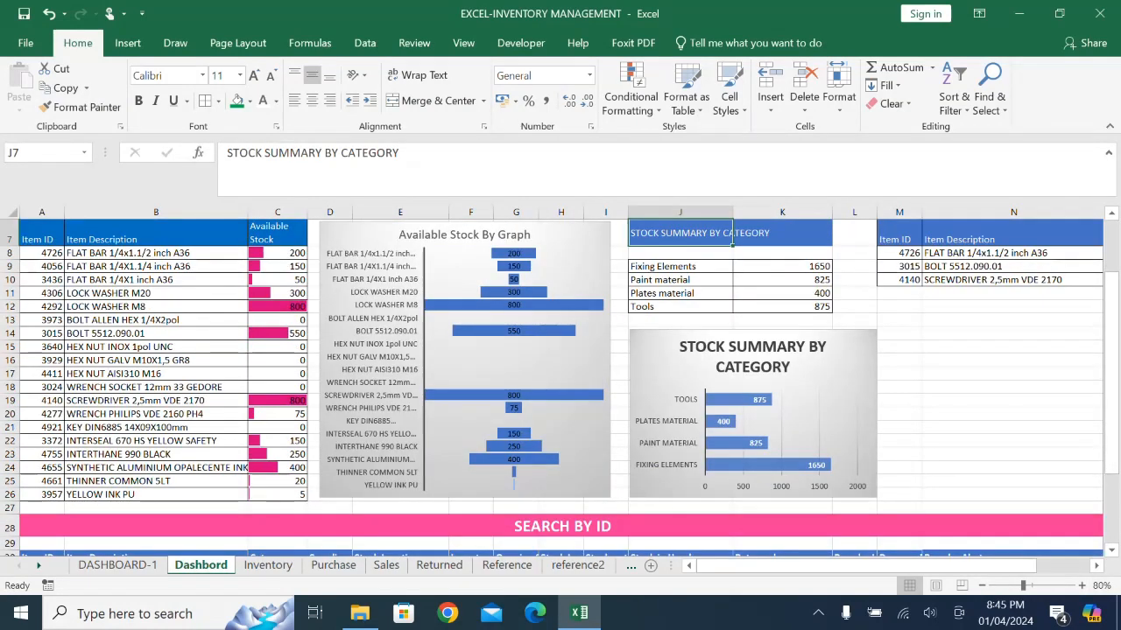
{"action": "scroll", "coordinate": [407, 380], "scroll_direction": "up", "scroll_amount": 1}
{"action": "scroll", "coordinate": [407, 381], "scroll_direction": "down", "scroll_amount": 4}
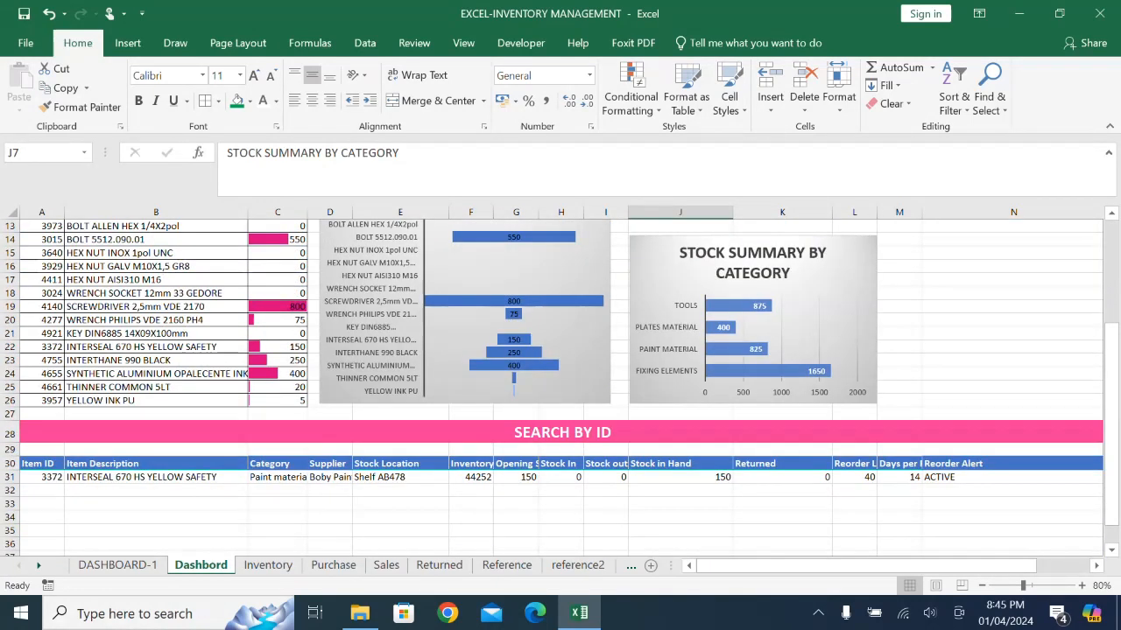
{"action": "scroll", "coordinate": [561, 381], "scroll_direction": "up", "scroll_amount": 3}
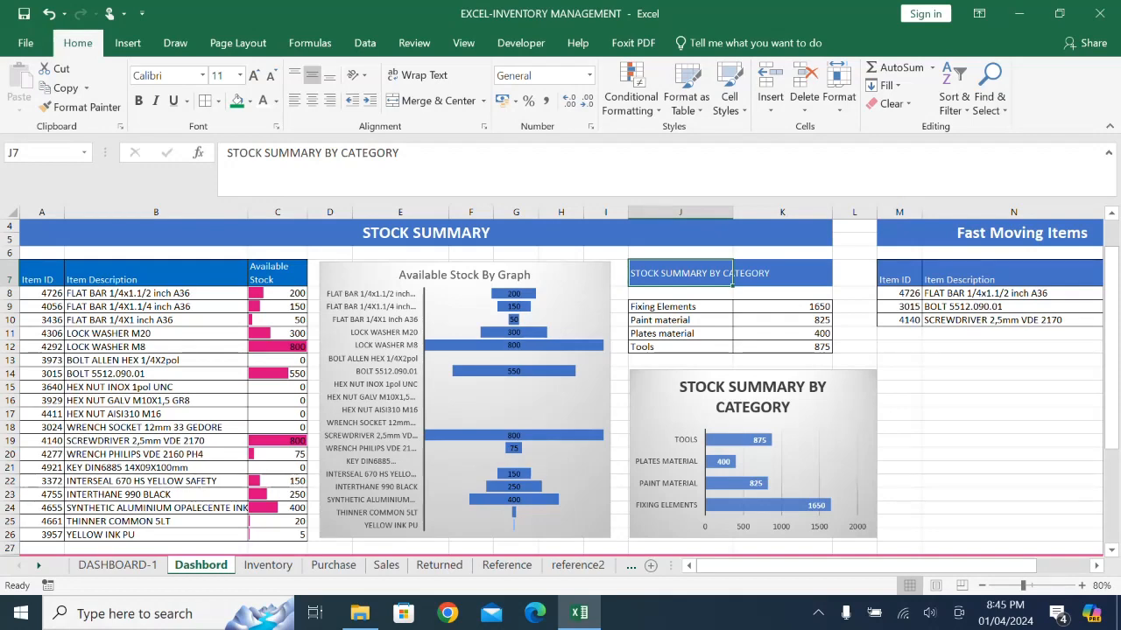
{"action": "scroll", "coordinate": [560, 385], "scroll_direction": "down", "scroll_amount": 2}
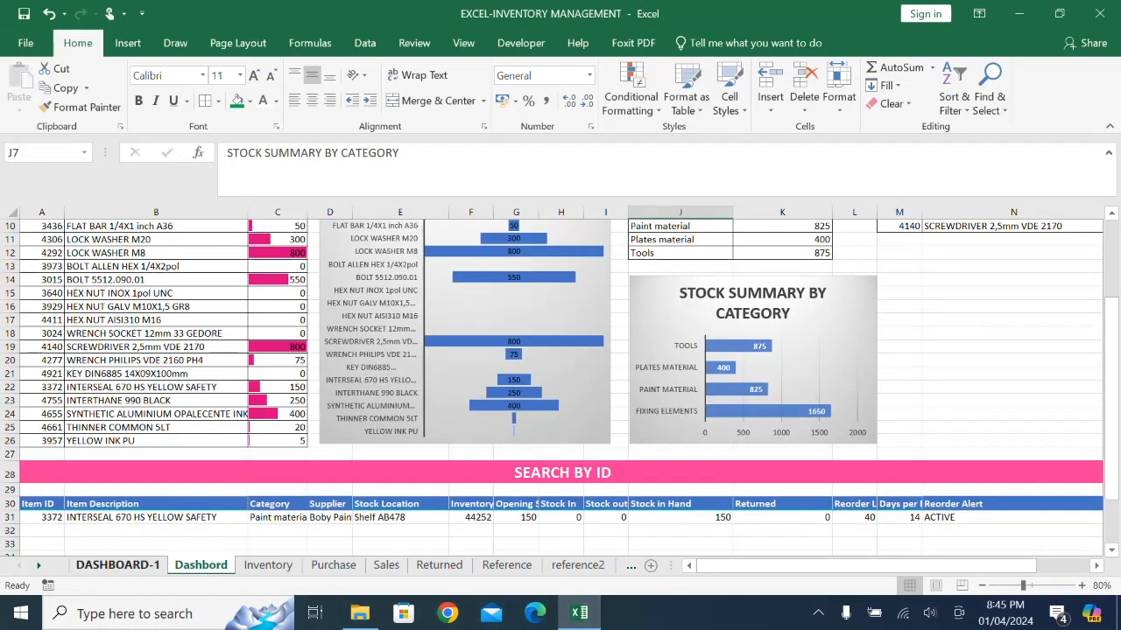
- Return to DASHBOARD-1 and zoom the sheet out to 83% so that its tables and charts fit side by side
{"action": "left_click", "coordinate": [117, 565]}
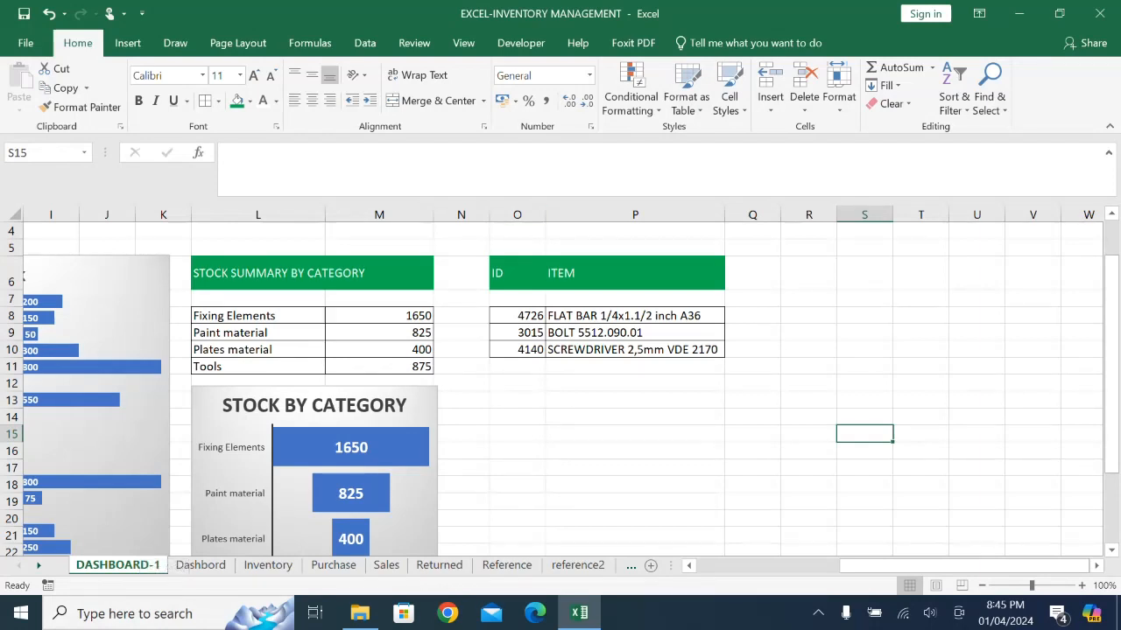
{"action": "scroll", "coordinate": [560, 385], "scroll_direction": "up", "scroll_amount": 1}
{"action": "scroll", "coordinate": [561, 385], "scroll_direction": "up", "scroll_amount": 1}
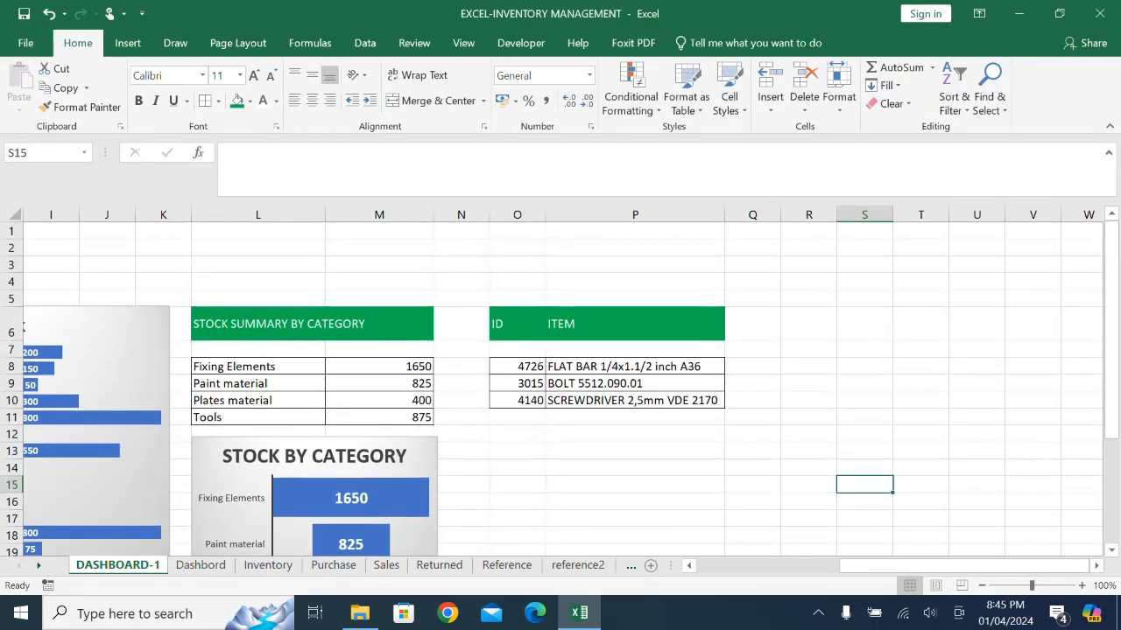
{"action": "left_click_drag", "start_coordinate": [963, 565], "coordinate": [889, 566]}
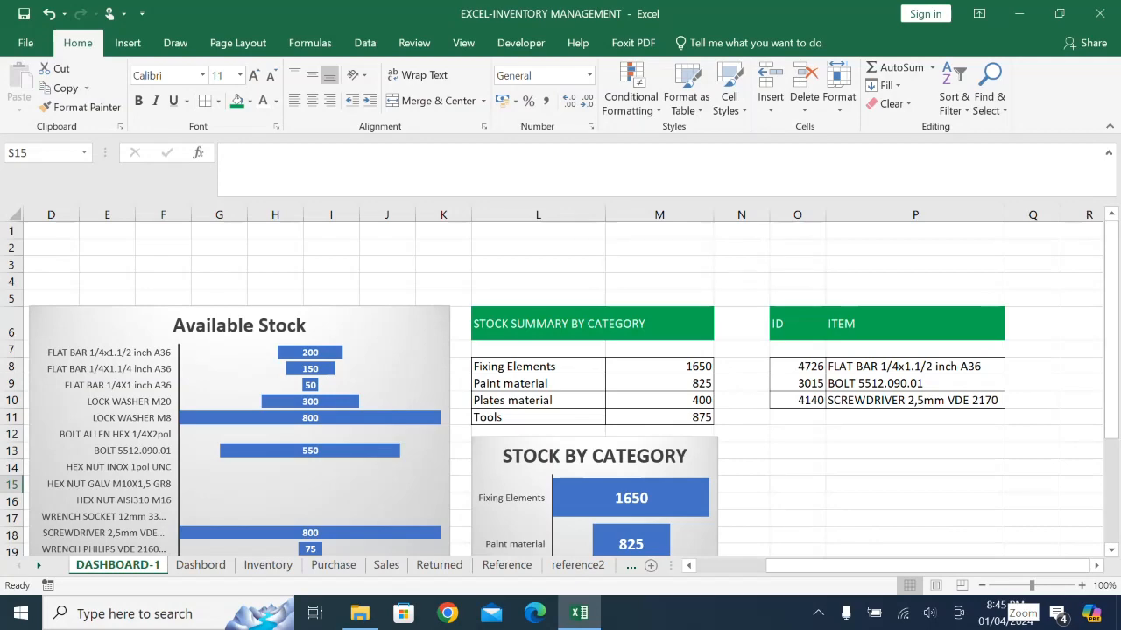
{"action": "left_click_drag", "start_coordinate": [1031, 585], "coordinate": [1024, 584]}
{"action": "left_click", "coordinate": [689, 565]}
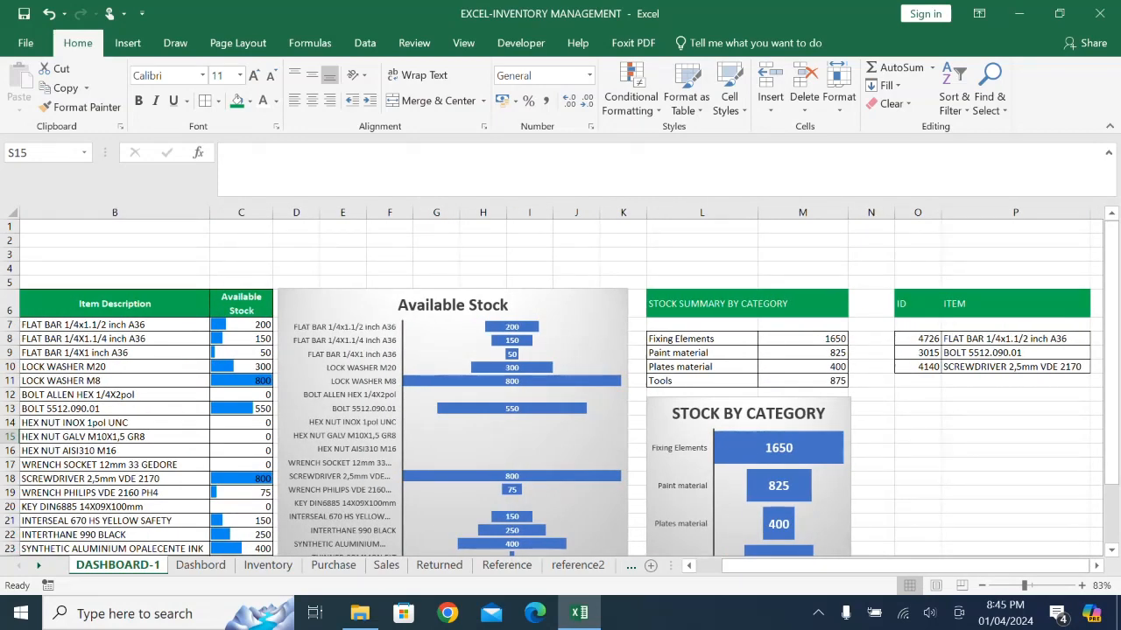
- Following the Dashbord banner layout, merge and center B3:M4 above the stock tables on DASHBOARD-1 with middle vertical alignment
{"action": "left_click_drag", "start_coordinate": [88, 268], "coordinate": [626, 268]}
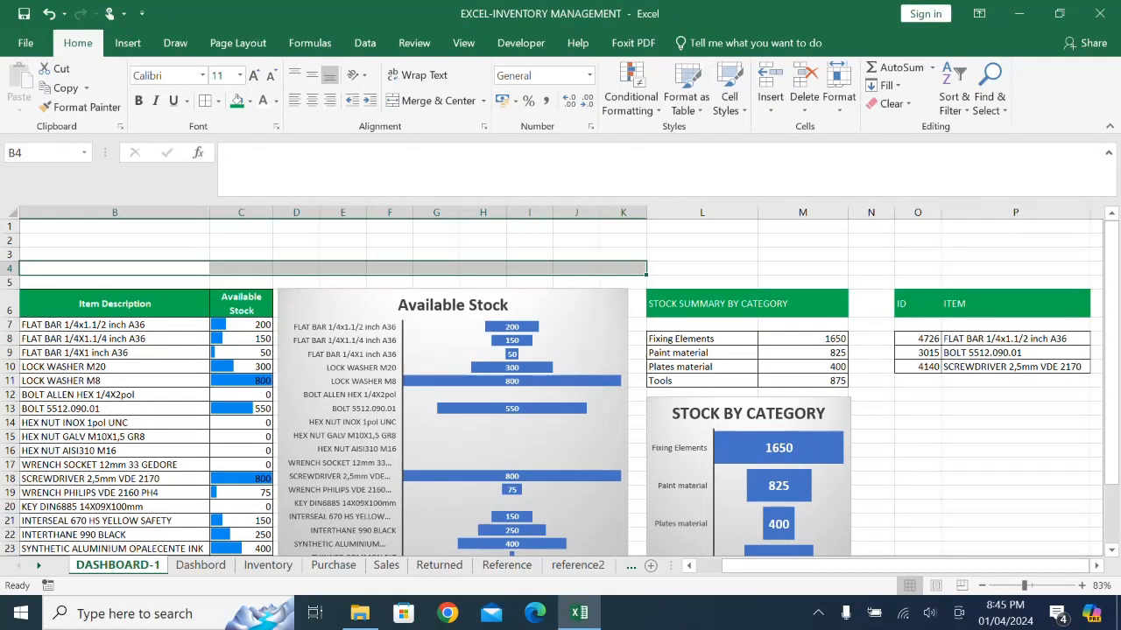
{"action": "left_click", "coordinate": [200, 565]}
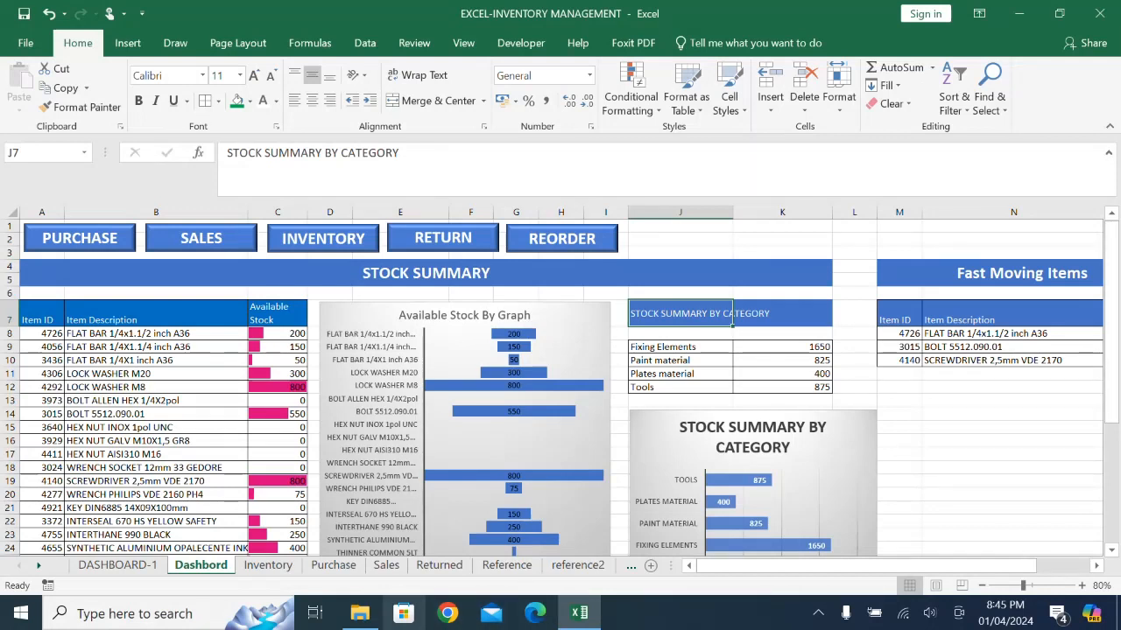
{"action": "left_click", "coordinate": [117, 564]}
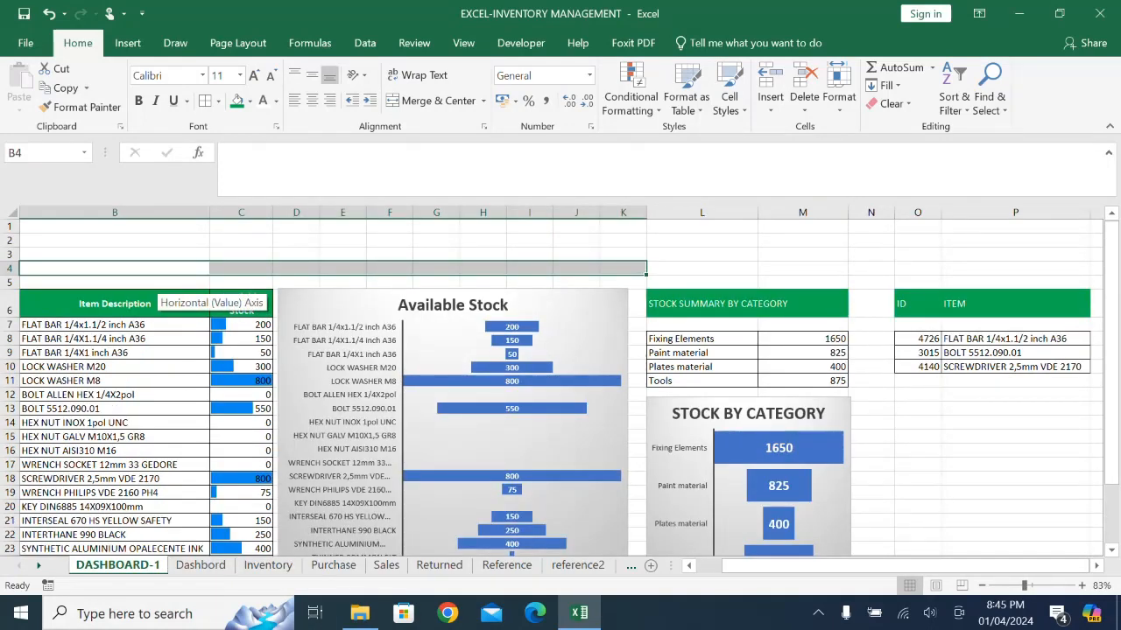
{"action": "left_click_drag", "start_coordinate": [151, 269], "coordinate": [803, 258]}
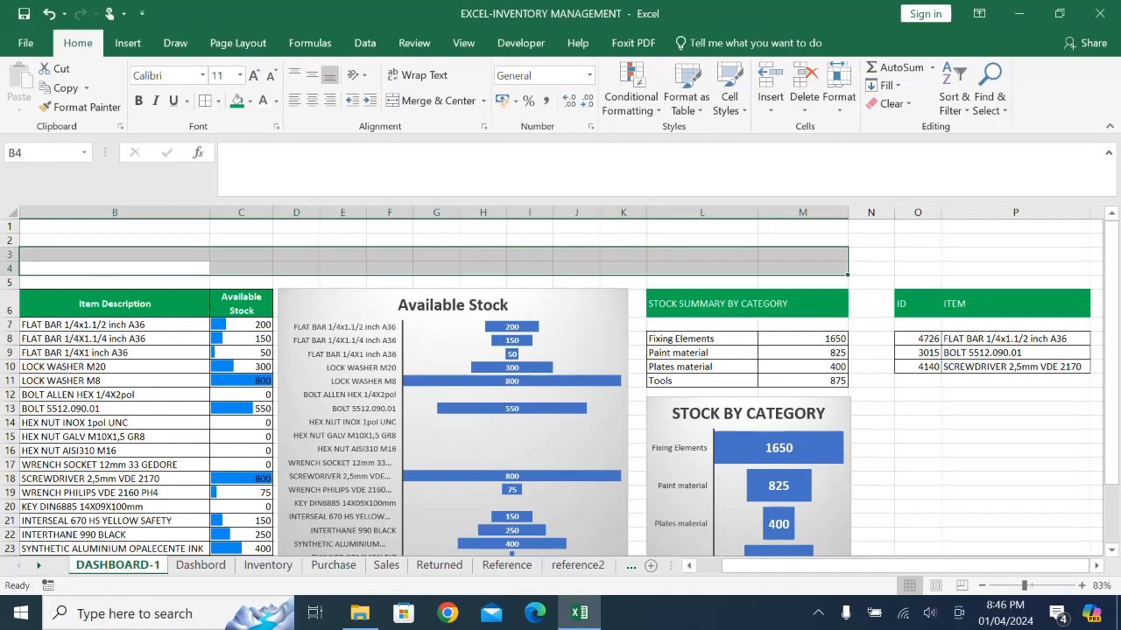
{"action": "left_click", "coordinate": [435, 101]}
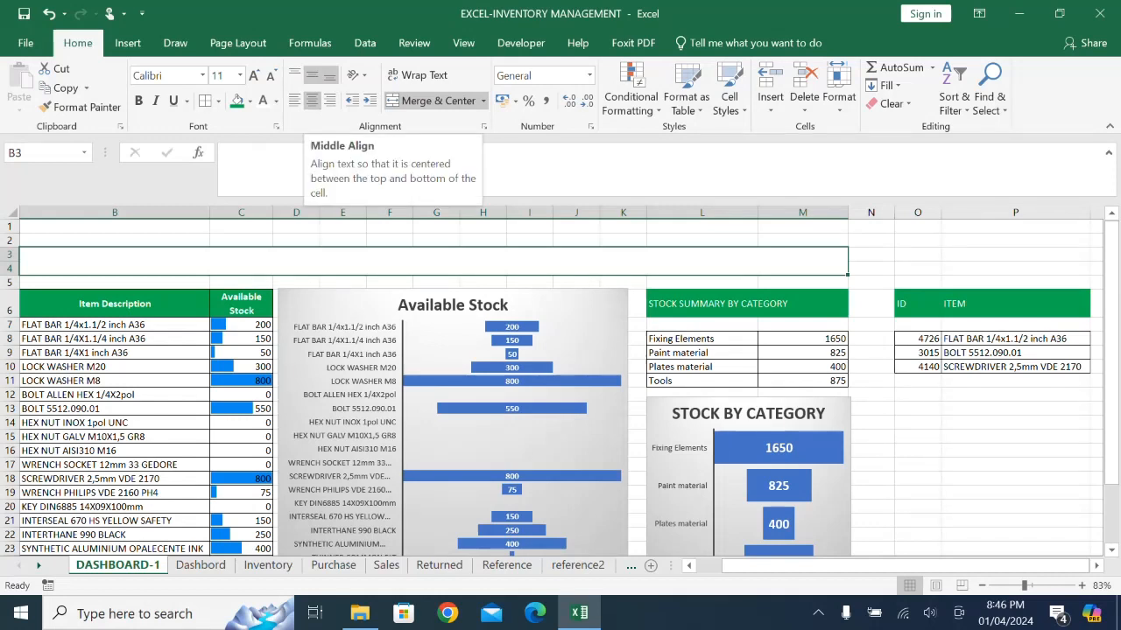
{"action": "left_click", "coordinate": [312, 75]}
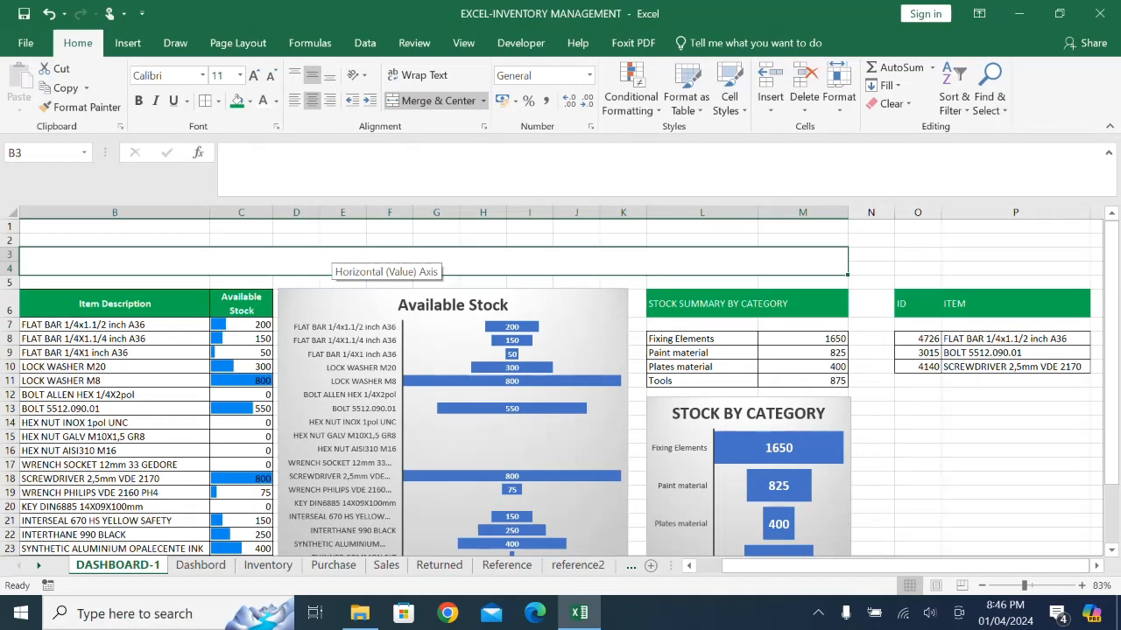
{"action": "left_click", "coordinate": [200, 565]}
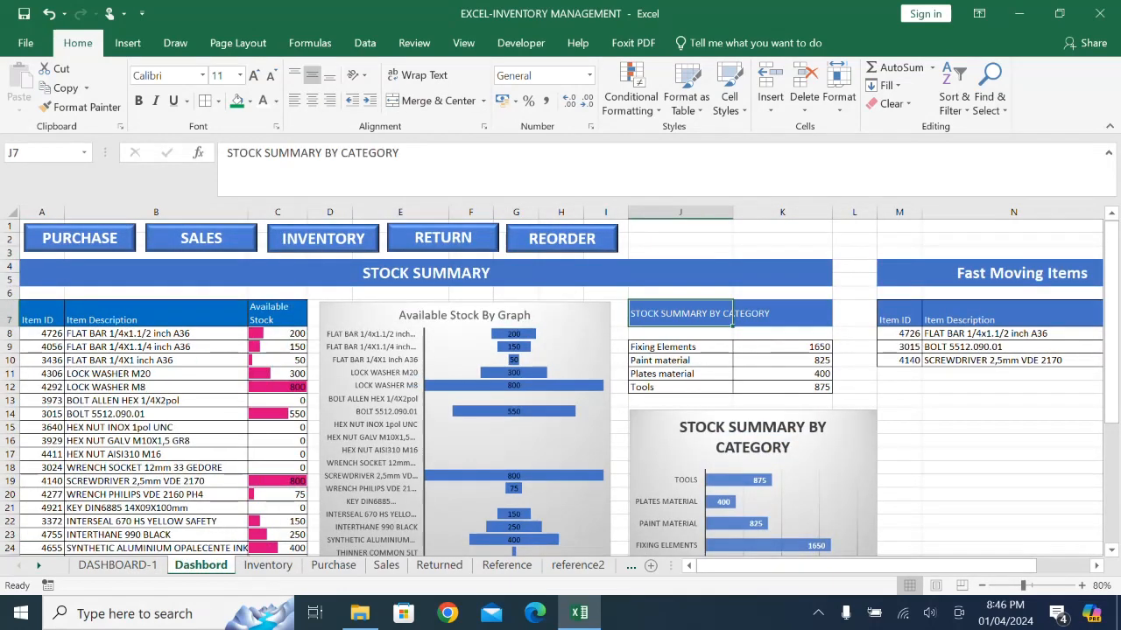
{"action": "left_click", "coordinate": [117, 565]}
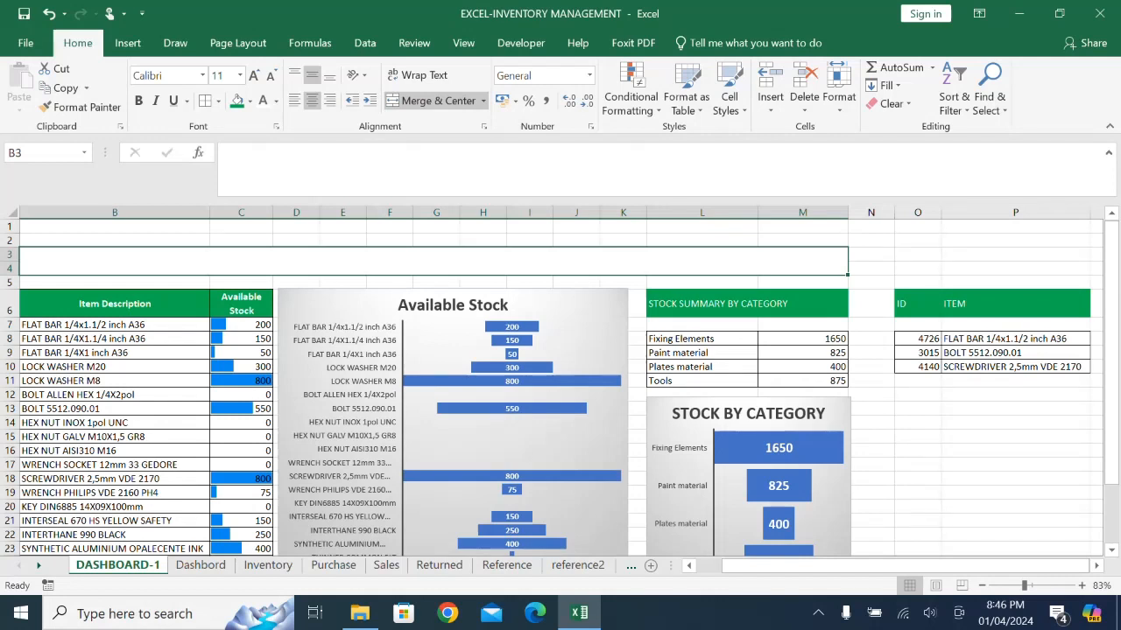
- Enter the title STOCK SUMMARY in the merged banner at B3, in bold at 20 pt
{"action": "type", "text": "ST"}
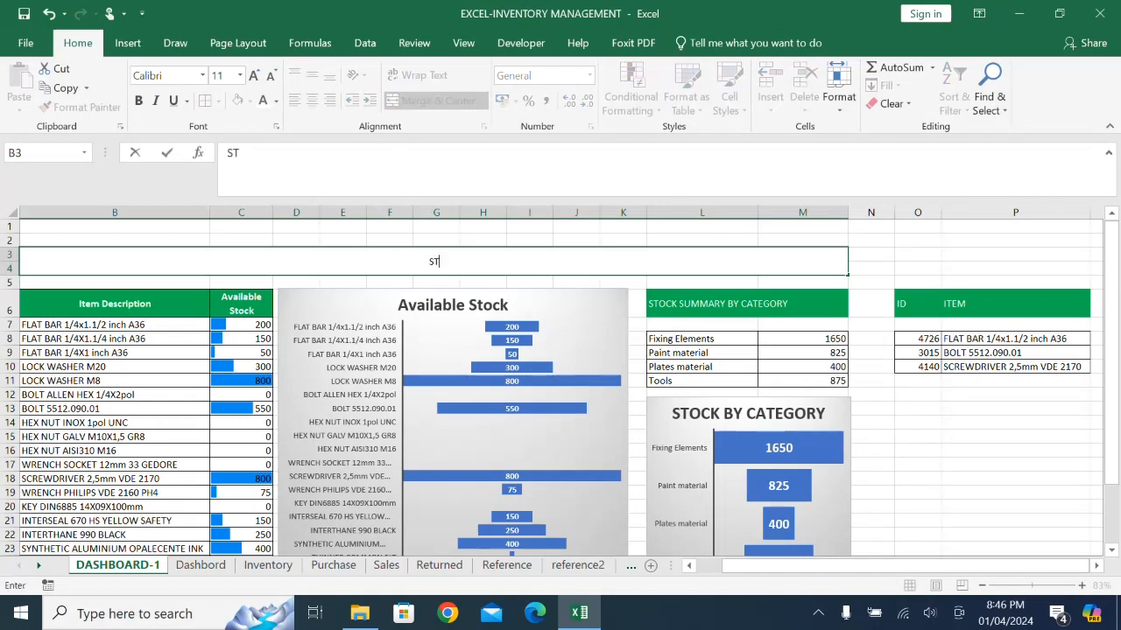
{"action": "type", "text": "OCK SUMMARY"}
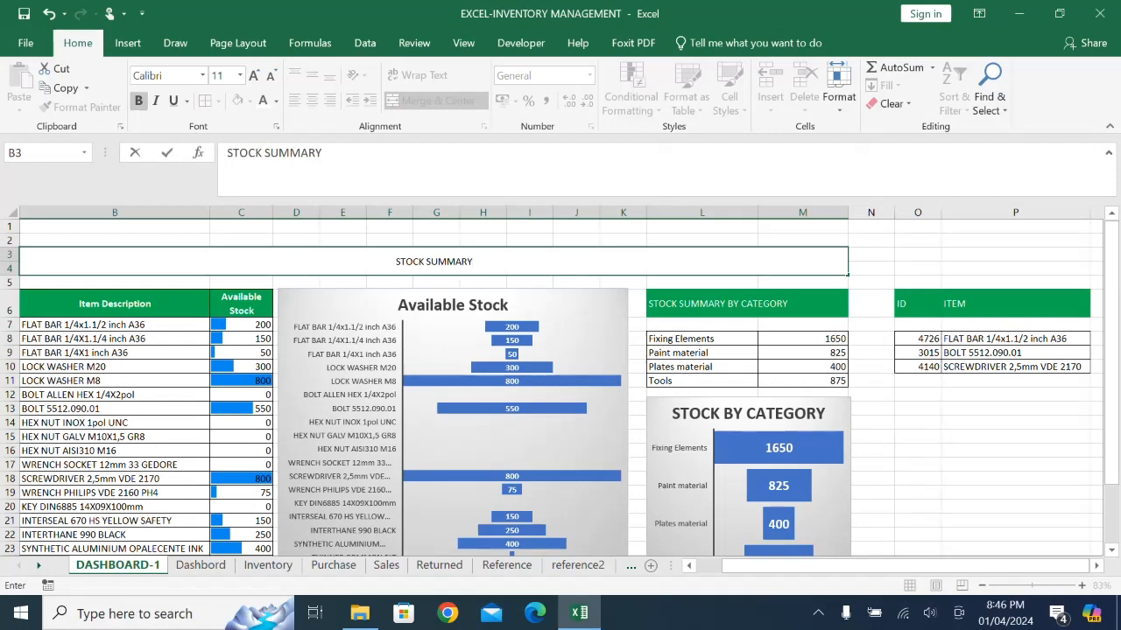
{"action": "key", "text": "ctrl+a"}
{"action": "left_click", "coordinate": [138, 101]}
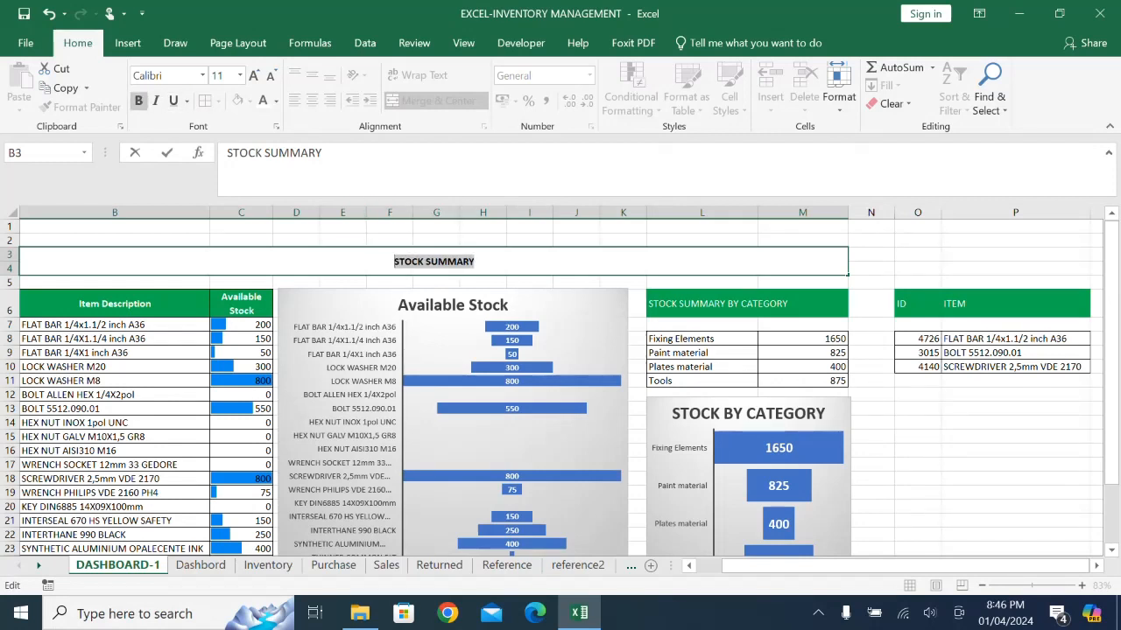
{"action": "left_click", "coordinate": [254, 76]}
{"action": "left_click", "coordinate": [254, 75]}
{"action": "left_click", "coordinate": [254, 76]}
{"action": "left_click", "coordinate": [254, 75]}
{"action": "left_click", "coordinate": [253, 75]}
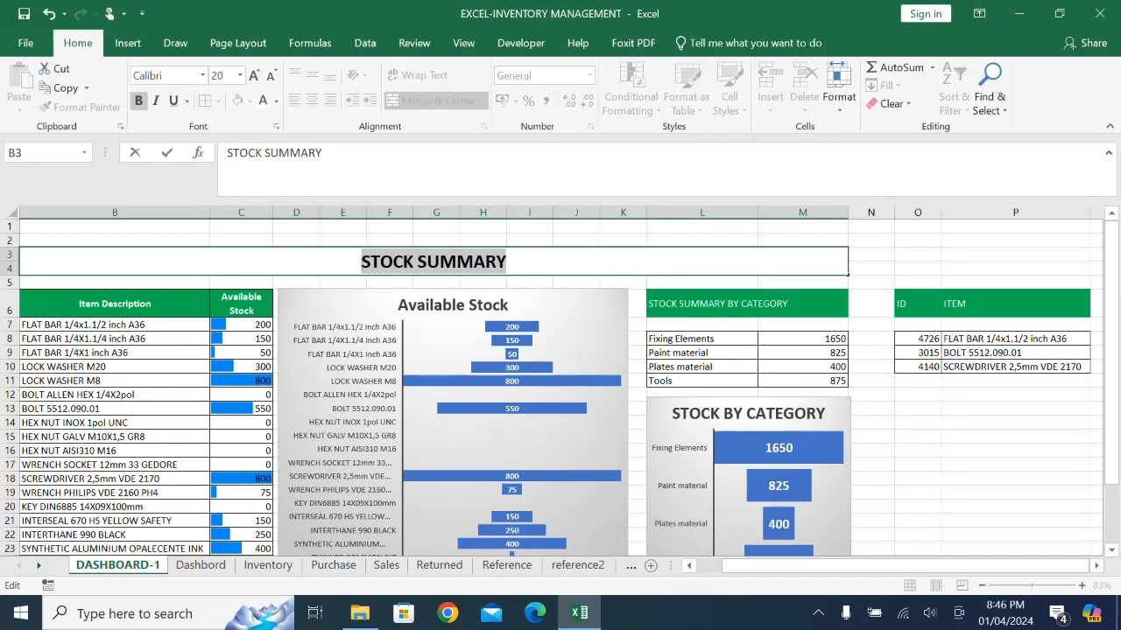
{"action": "left_click", "coordinate": [246, 240]}
{"action": "left_click", "coordinate": [266, 261]}
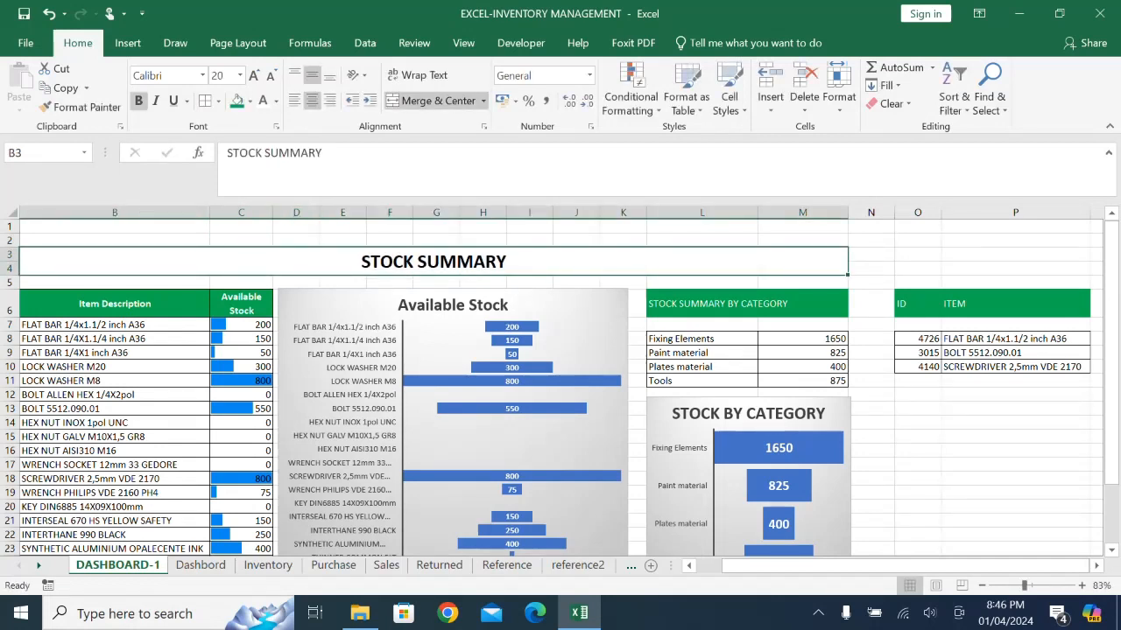
- Fill the STOCK SUMMARY banner with light blue; try white text on it and undo the text colour
{"action": "left_click", "coordinate": [249, 101]}
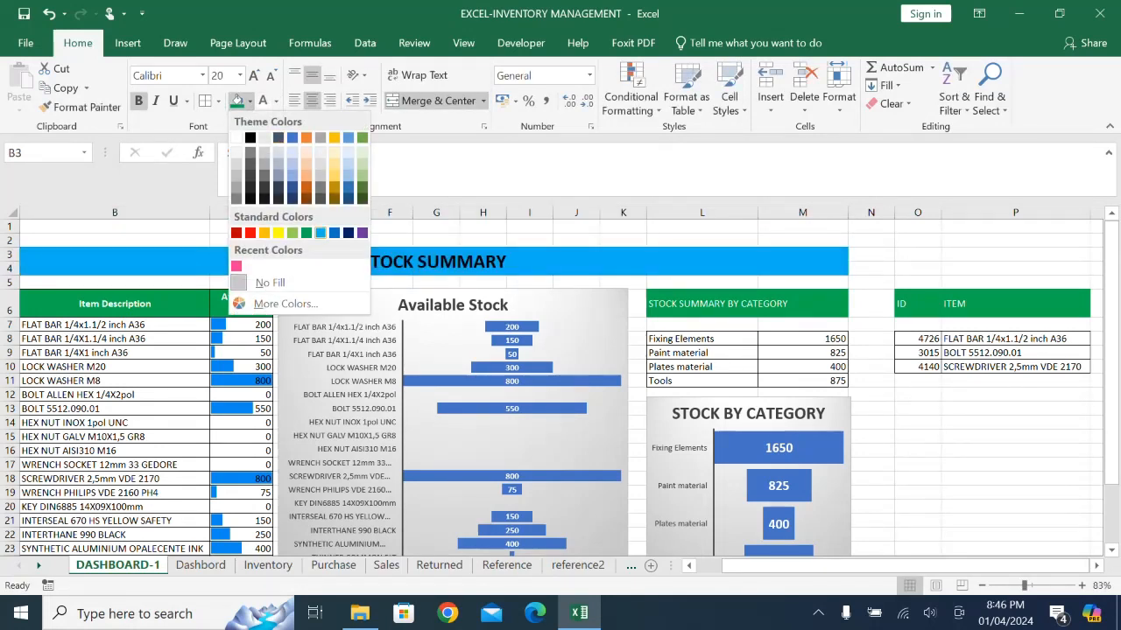
{"action": "left_click", "coordinate": [320, 232]}
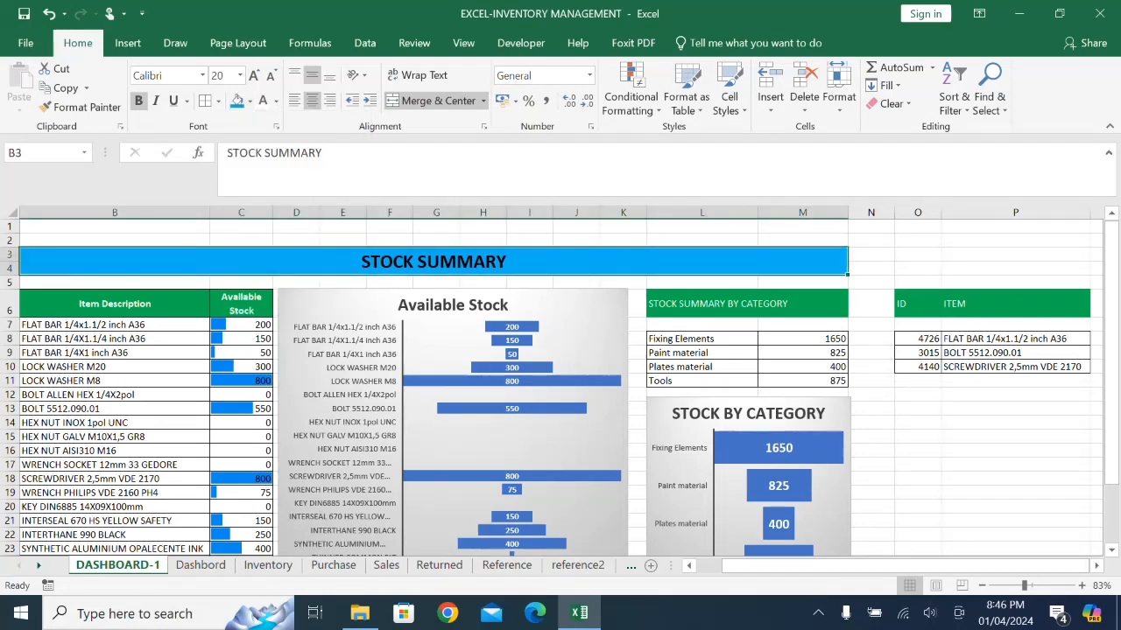
{"action": "left_click", "coordinate": [263, 100]}
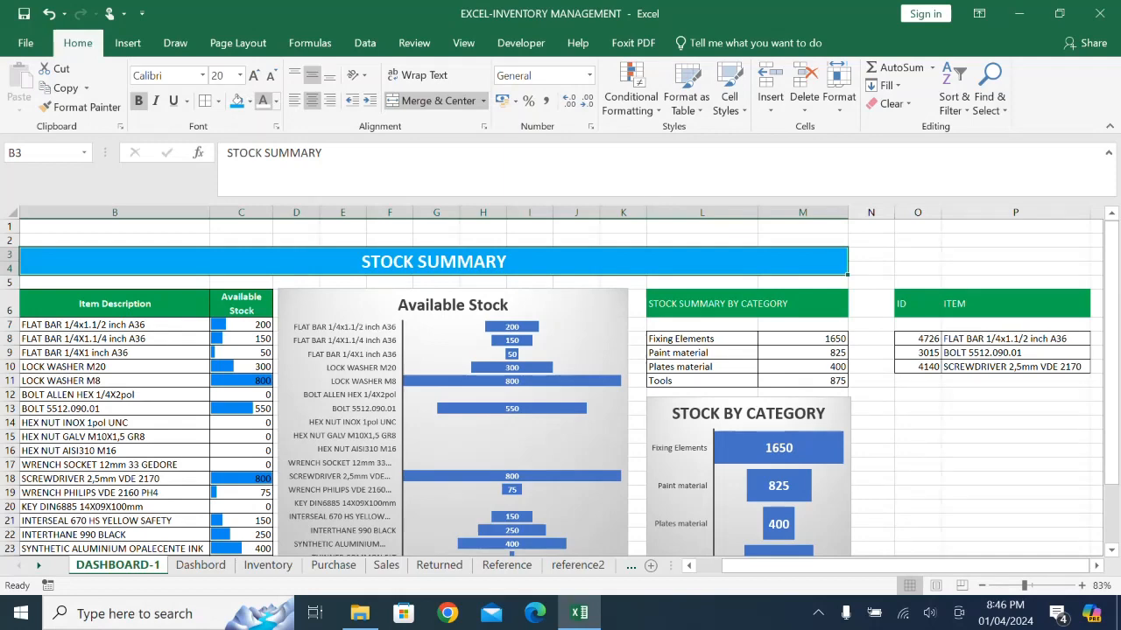
{"action": "left_click", "coordinate": [49, 14]}
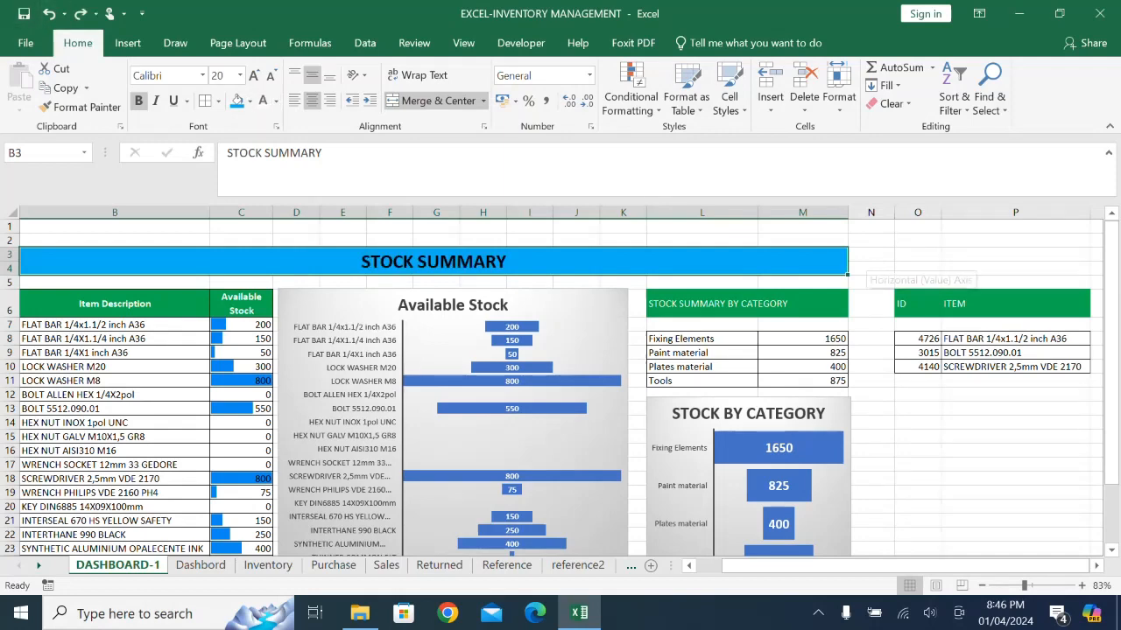
- Merge and center O3:P4 with middle vertical alignment above the ID and ITEM table, and enter the heading FAST MOVING ITEMS
{"action": "left_click", "coordinate": [917, 255]}
{"action": "scroll", "coordinate": [560, 387], "scroll_direction": "down", "scroll_amount": 1}
{"action": "scroll", "coordinate": [561, 387], "scroll_direction": "up", "scroll_amount": 1}
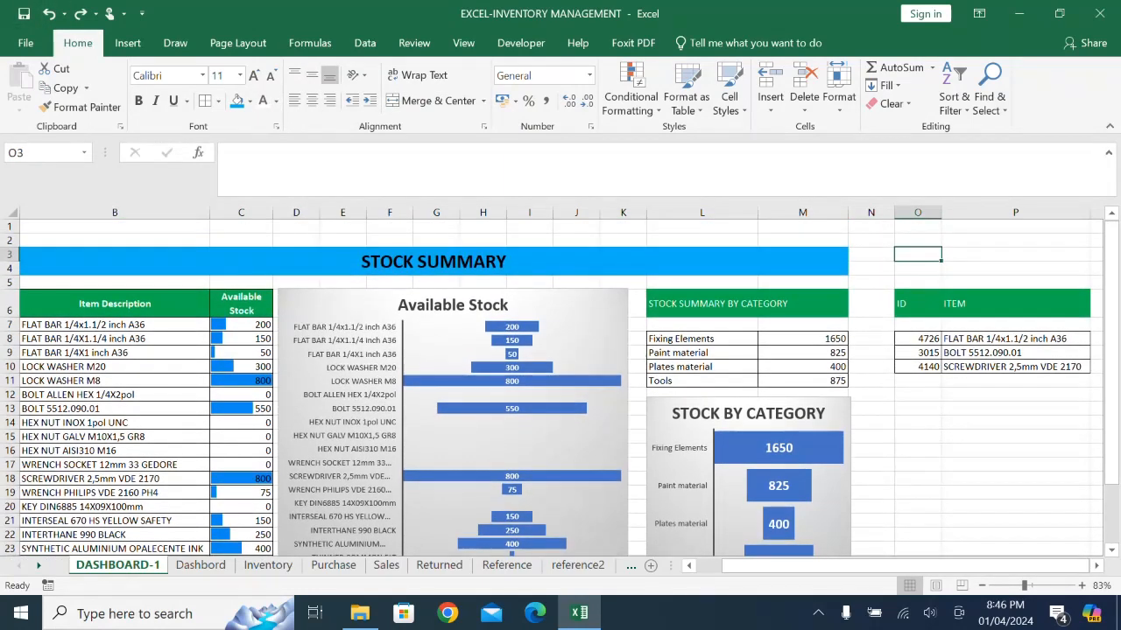
{"action": "left_click_drag", "start_coordinate": [918, 254], "coordinate": [1015, 268]}
{"action": "left_click", "coordinate": [429, 99]}
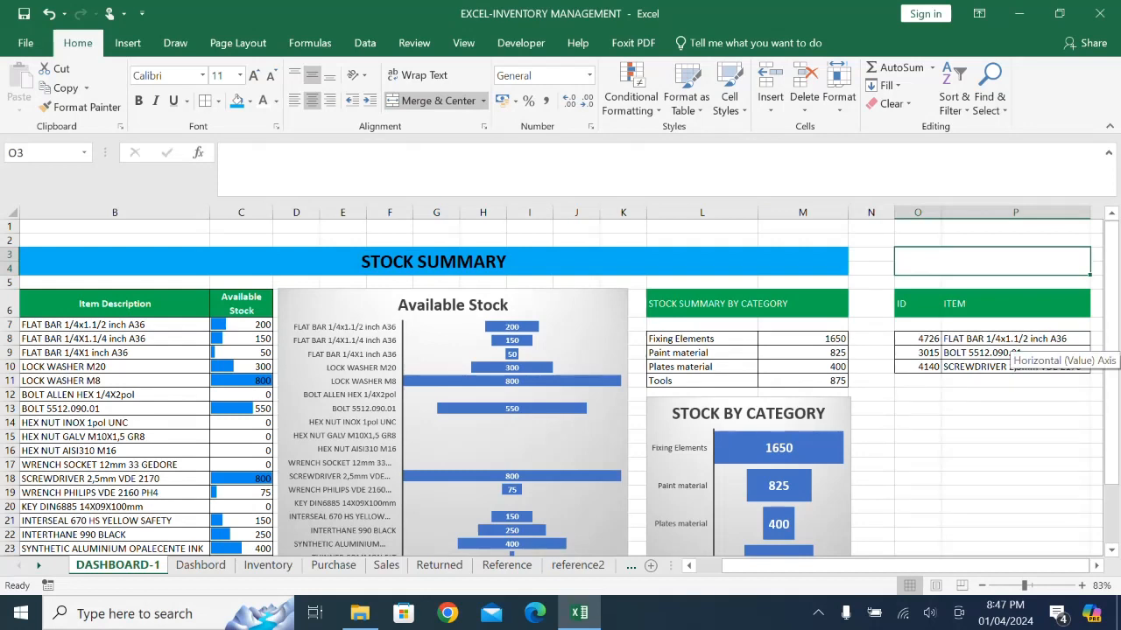
{"action": "type", "text": "FAS"}
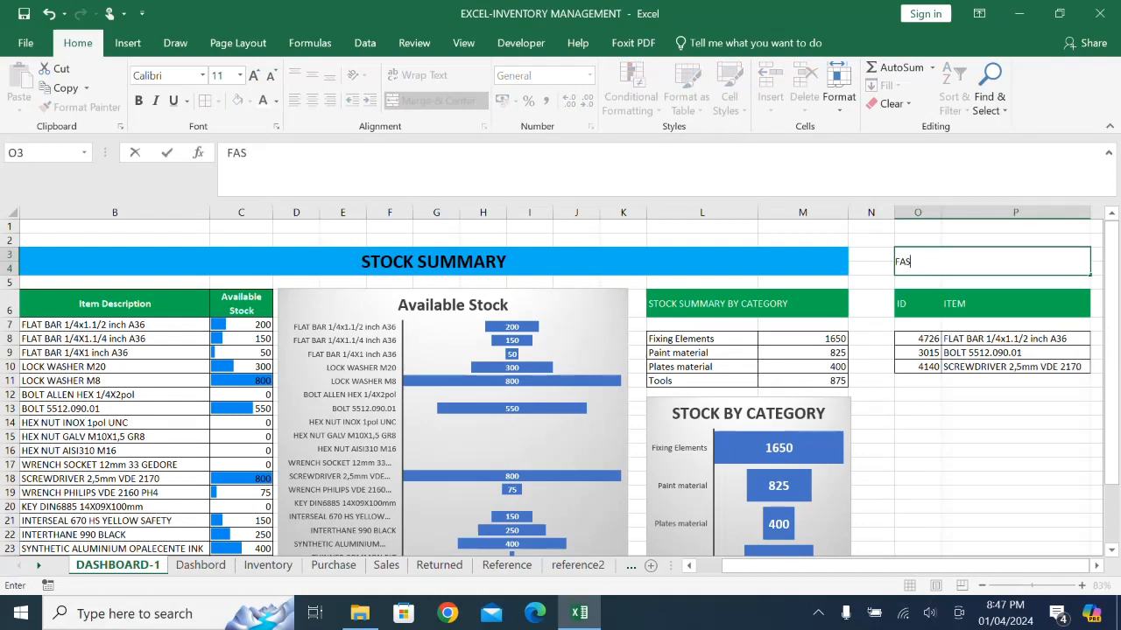
{"action": "type", "text": "T MO"}
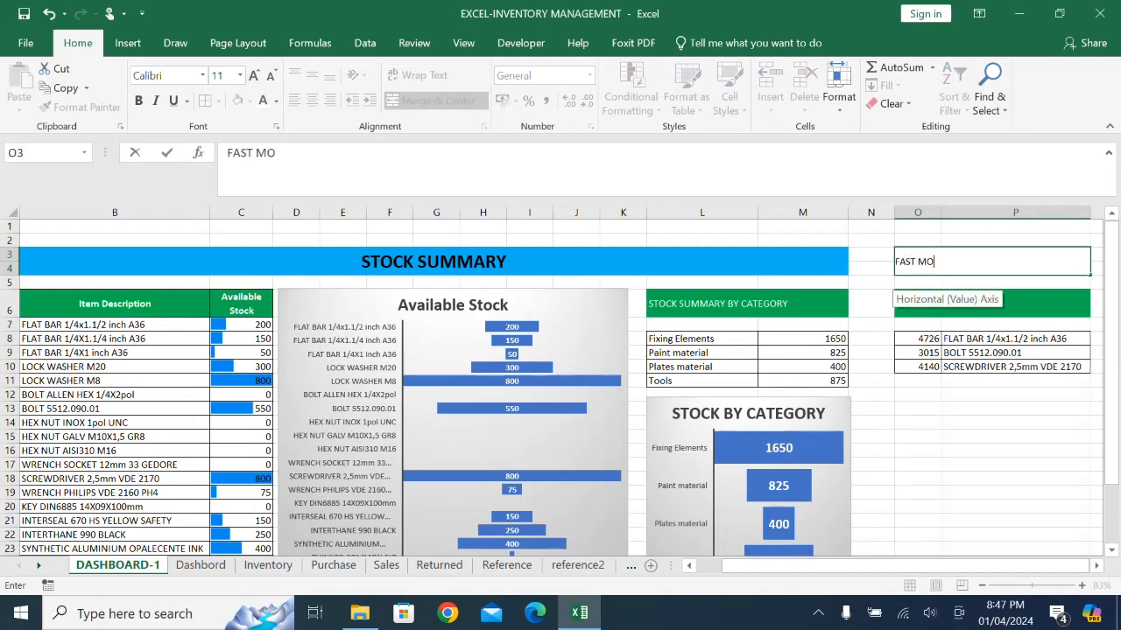
{"action": "type", "text": "VING ITEMS"}
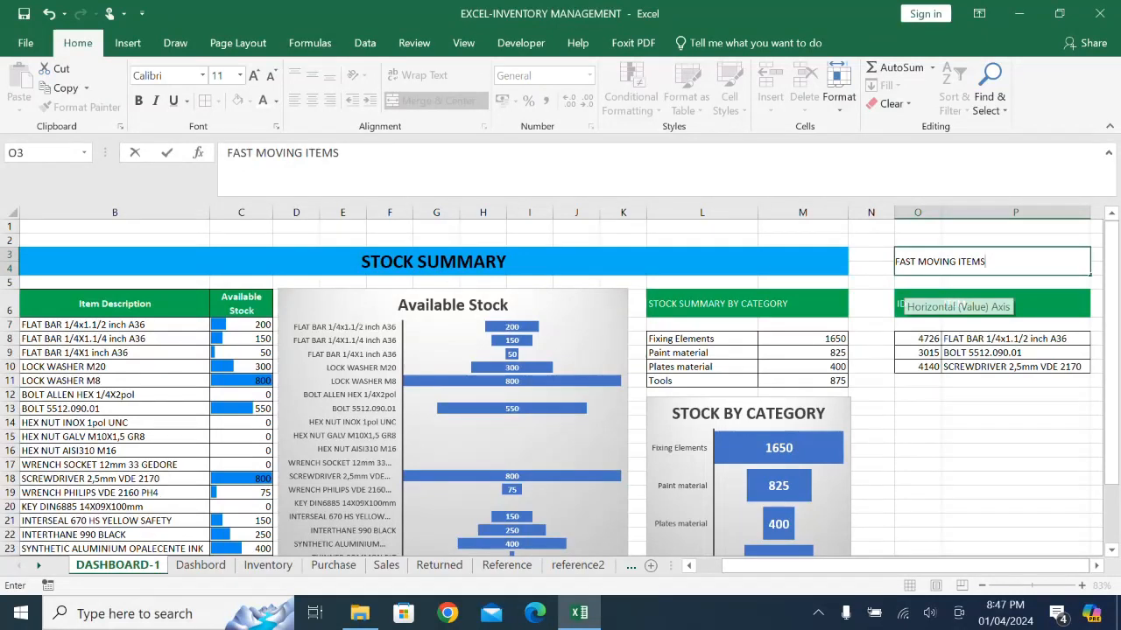
{"action": "left_click", "coordinate": [1015, 451]}
{"action": "left_click", "coordinate": [991, 261]}
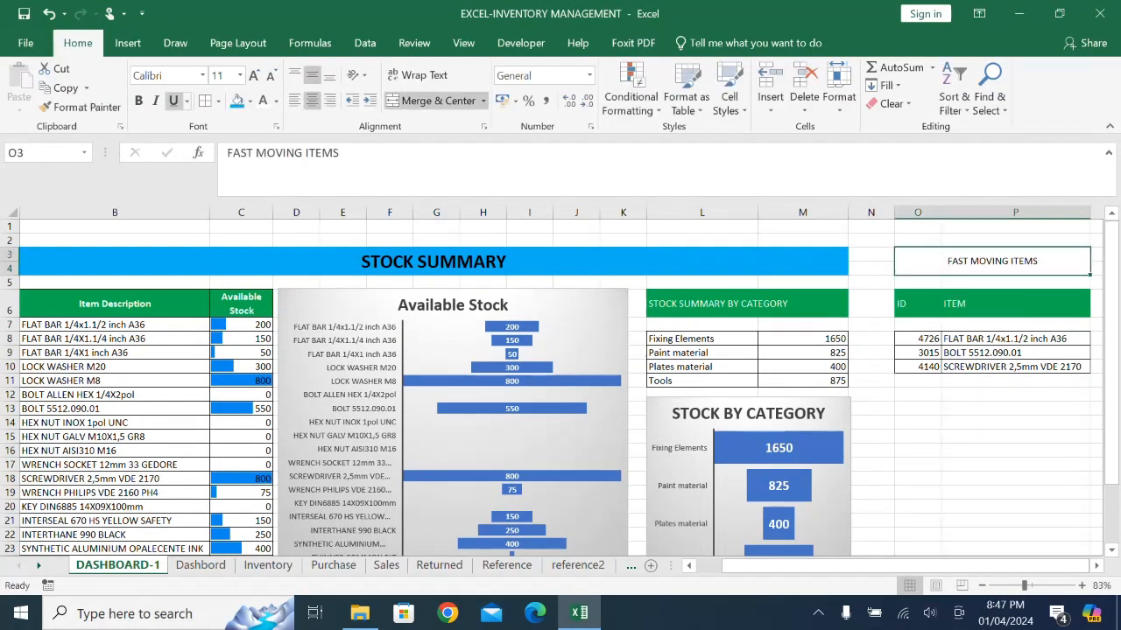
- Fill the FAST MOVING ITEMS banner with light blue and make its text bold at 18 pt
{"action": "left_click", "coordinate": [237, 102]}
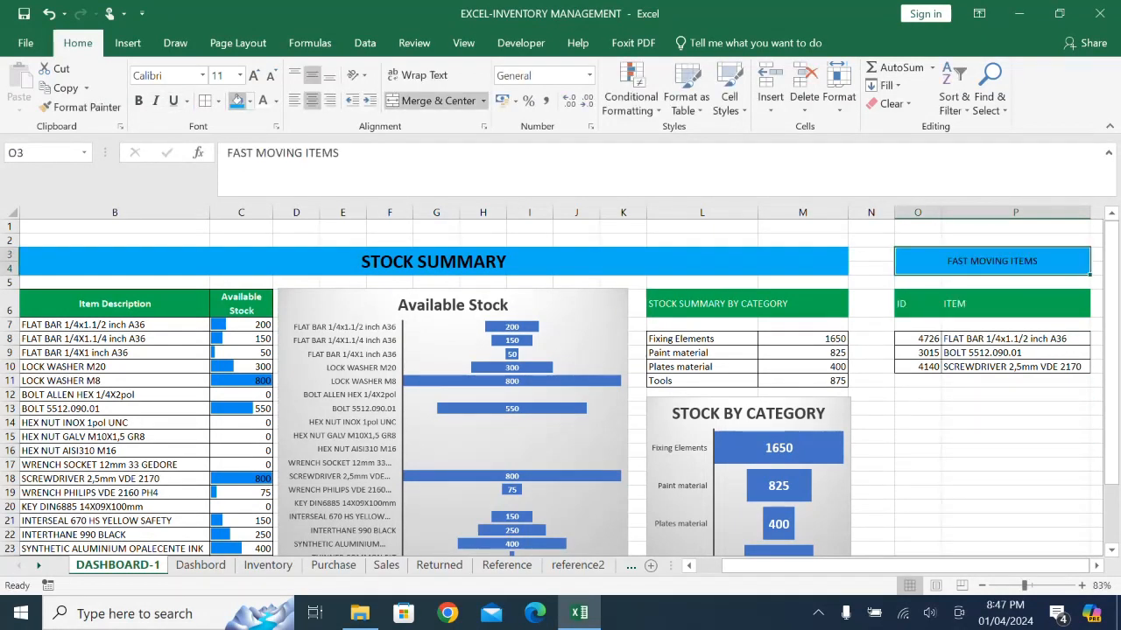
{"action": "left_click", "coordinate": [138, 100]}
{"action": "left_click", "coordinate": [254, 75]}
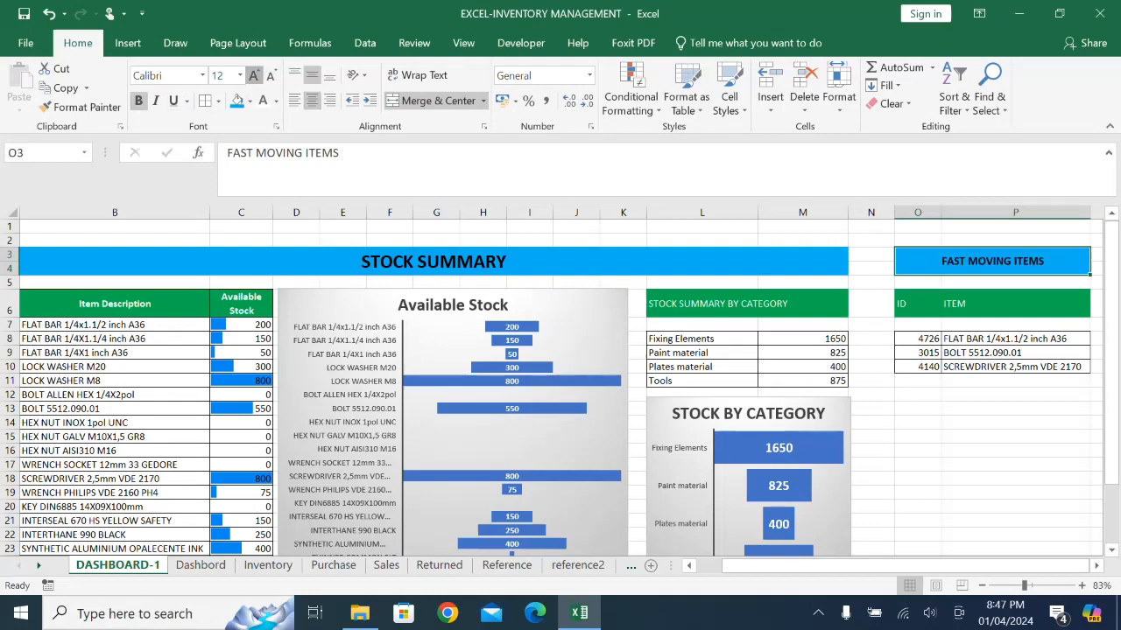
{"action": "left_click", "coordinate": [253, 75]}
{"action": "left_click", "coordinate": [254, 75]}
{"action": "left_click", "coordinate": [254, 75]}
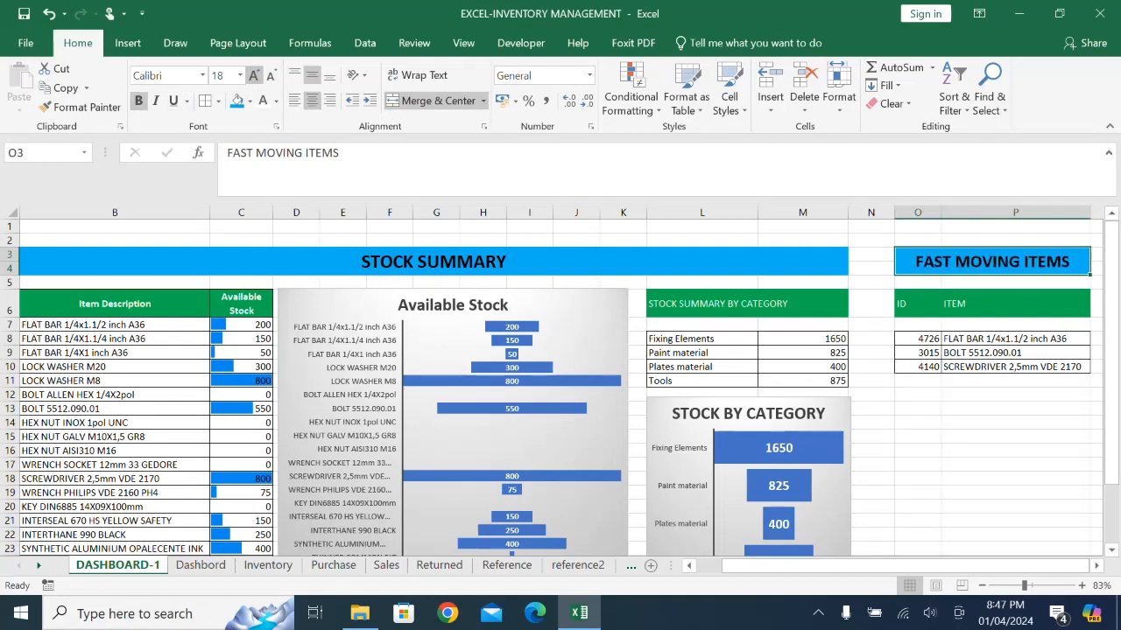
{"action": "left_click", "coordinate": [963, 422]}
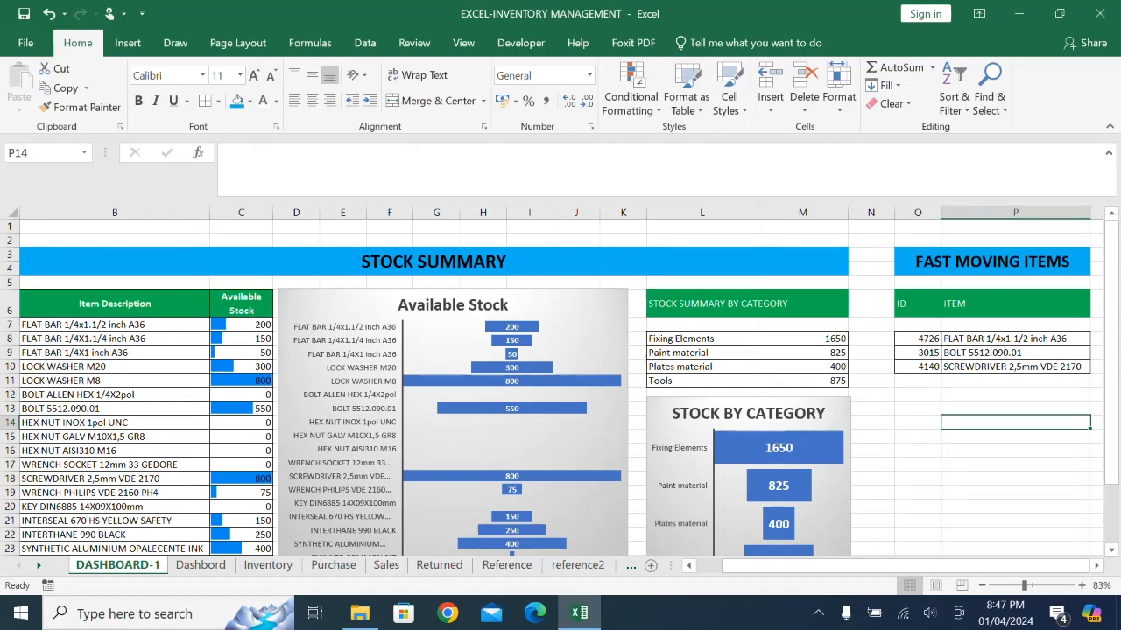
- Merge and center B27:P28 below the tables and charts and enter the heading SEARCH BY ID
{"action": "scroll", "coordinate": [560, 385], "scroll_direction": "down", "scroll_amount": 2}
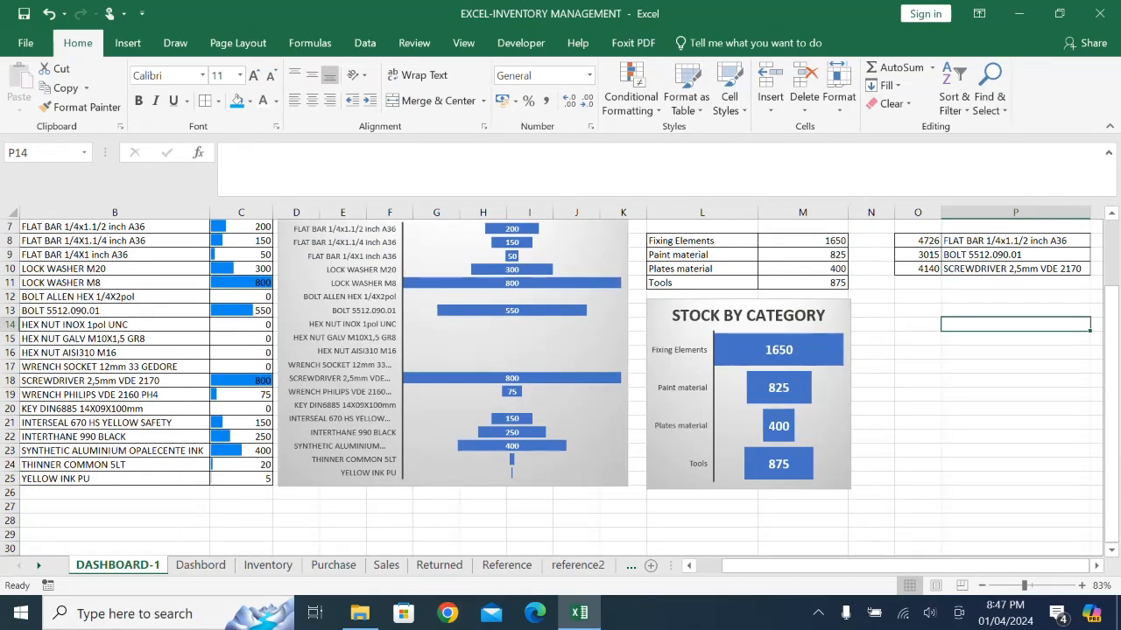
{"action": "left_click_drag", "start_coordinate": [114, 507], "coordinate": [1085, 522]}
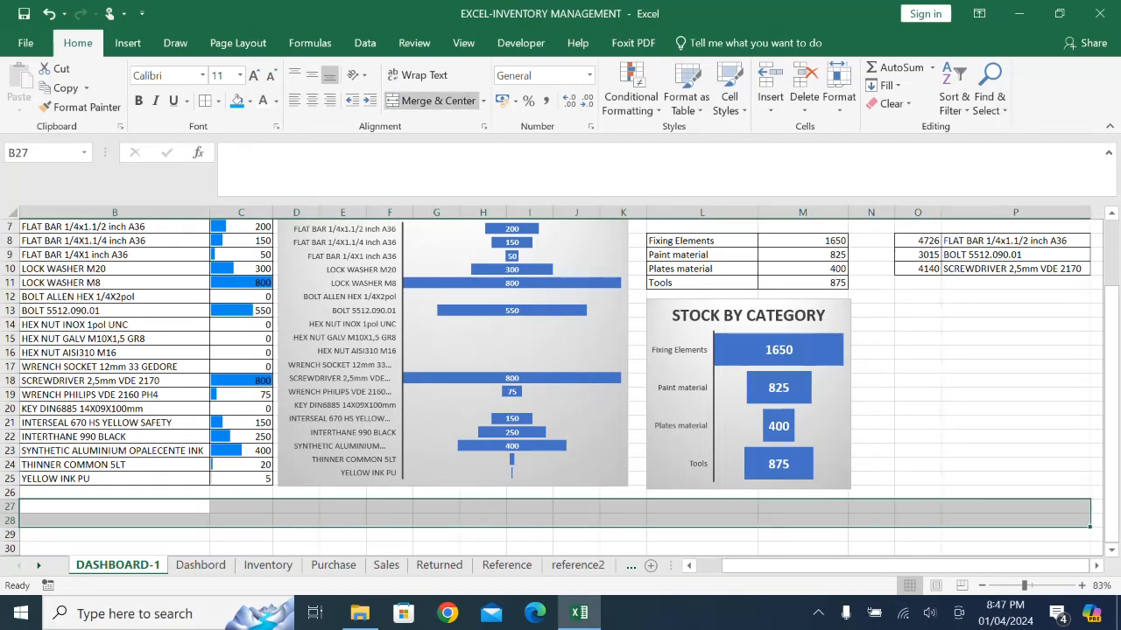
{"action": "left_click", "coordinate": [433, 100]}
{"action": "type", "text": "SEARCH"}
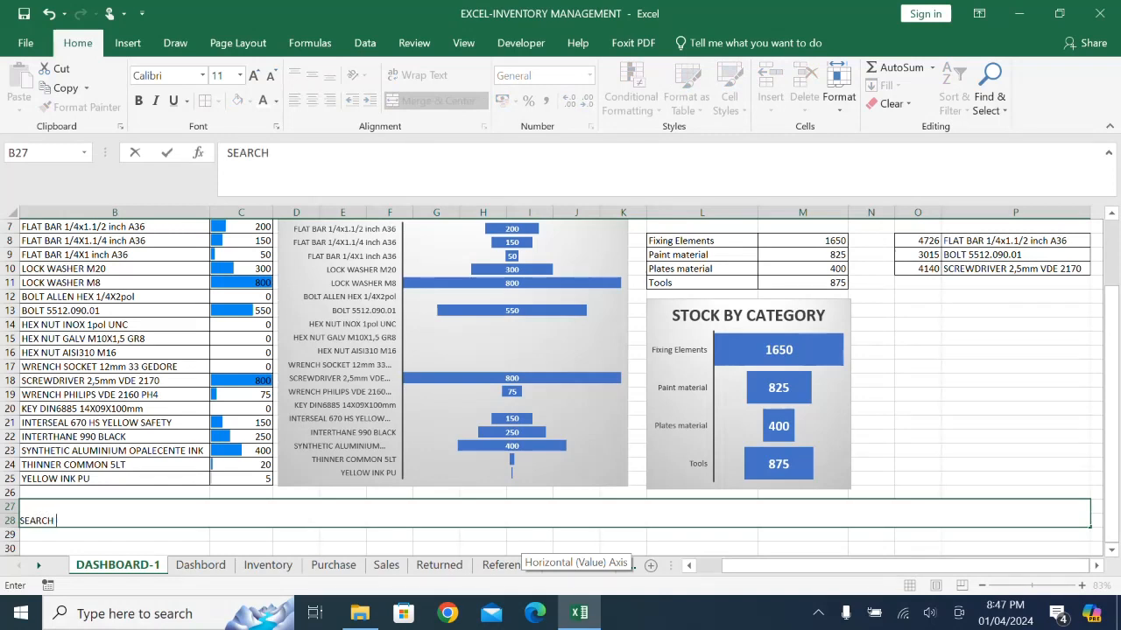
{"action": "type", "text": " BY id"}
{"action": "key", "text": "BackSpace"}
{"action": "key", "text": "BackSpace"}
{"action": "type", "text": "ID"}
{"action": "key", "text": "Return"}
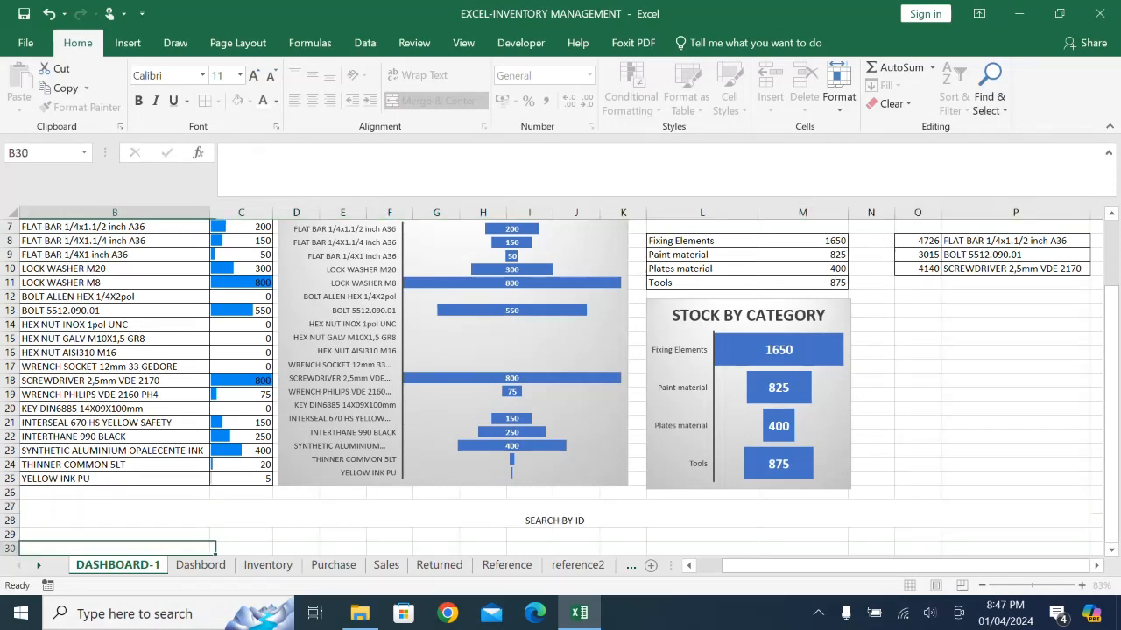
- Format the SEARCH BY ID banner with middle vertical alignment, bold 20 pt text and an orange fill
{"action": "key", "text": "Up"}
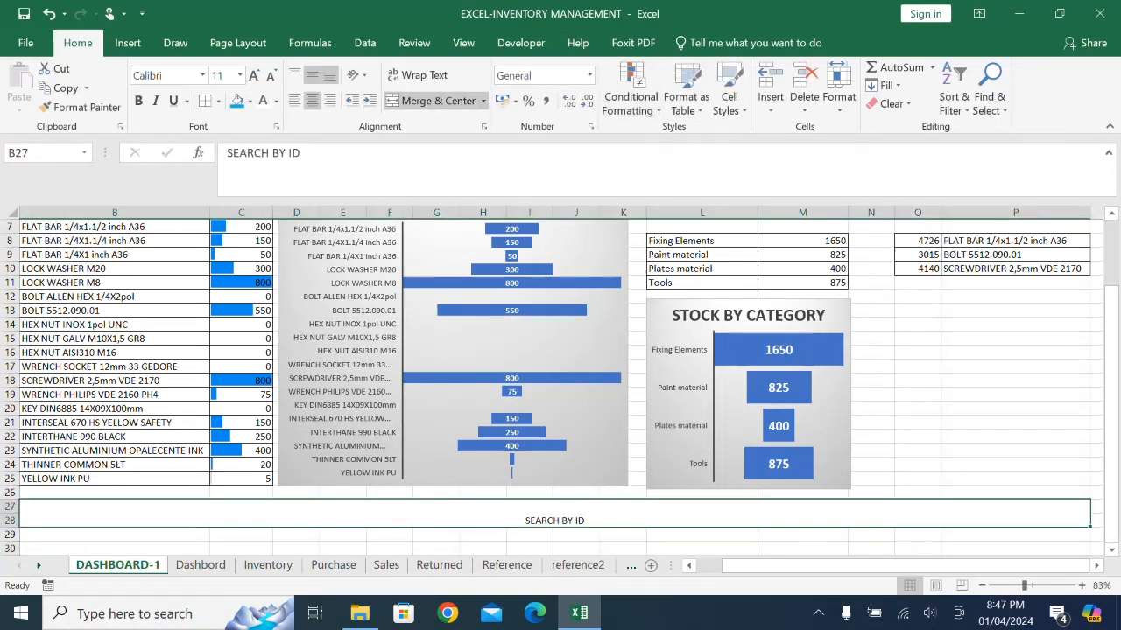
{"action": "left_click", "coordinate": [312, 76]}
{"action": "left_click", "coordinate": [138, 101]}
{"action": "left_click", "coordinate": [254, 75]}
{"action": "left_click", "coordinate": [254, 75]}
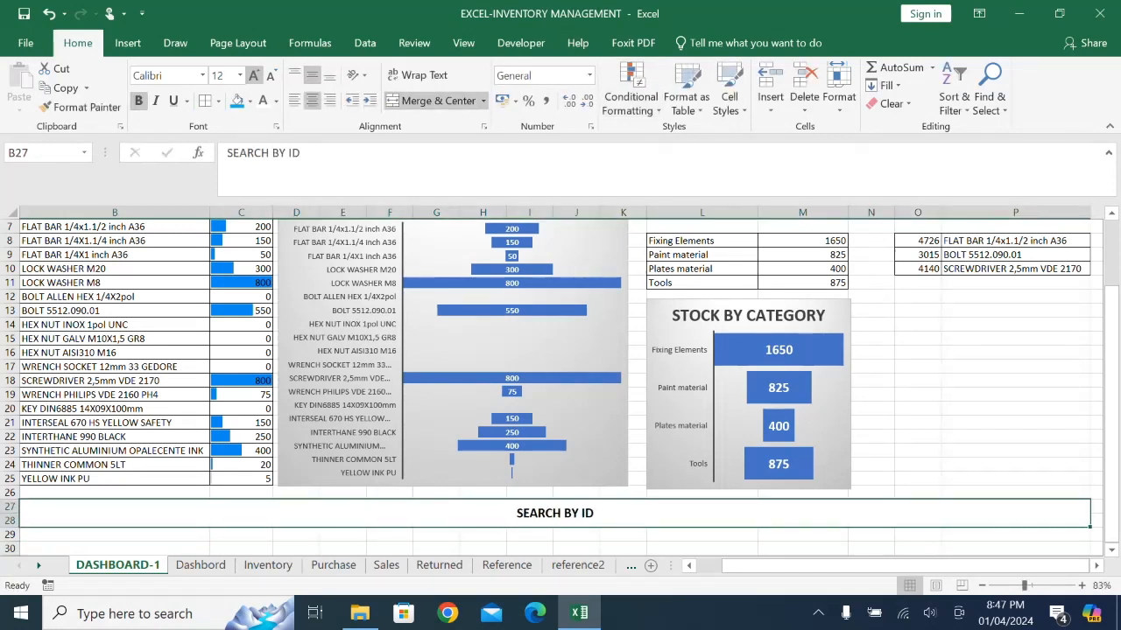
{"action": "left_click", "coordinate": [254, 75]}
{"action": "left_click", "coordinate": [254, 75]}
{"action": "left_click", "coordinate": [254, 76]}
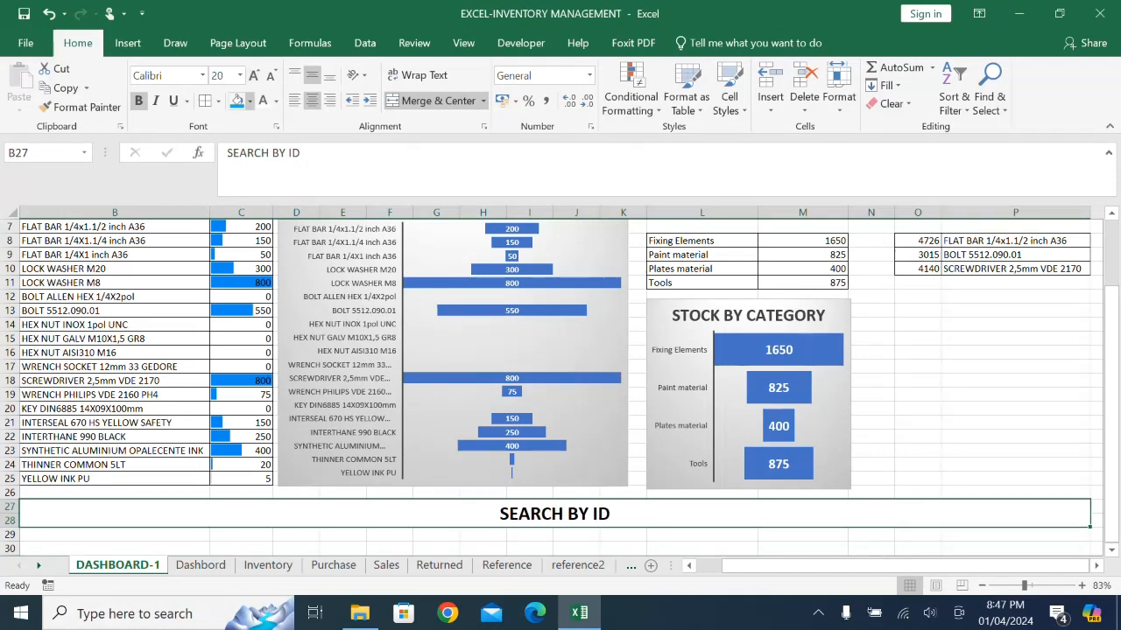
{"action": "left_click", "coordinate": [248, 101]}
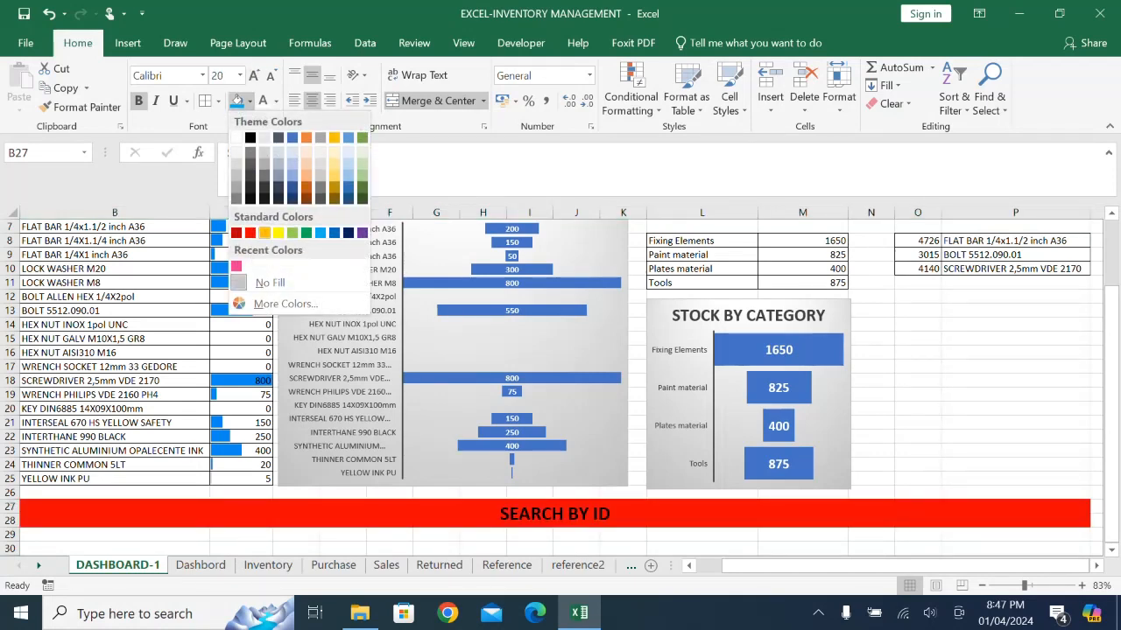
{"action": "left_click", "coordinate": [264, 232]}
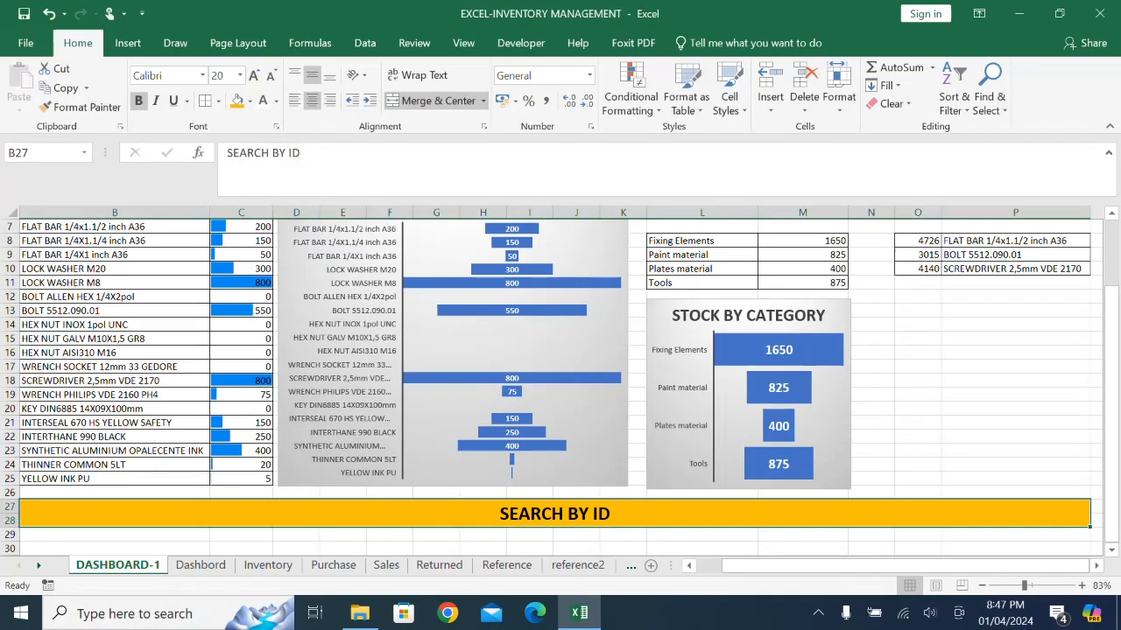
{"action": "left_click", "coordinate": [1016, 422]}
- Merge and center A27:A28 beside the SEARCH BY ID banner and fill it with the same orange
{"action": "scroll", "coordinate": [526, 427], "scroll_direction": "down", "scroll_amount": 1}
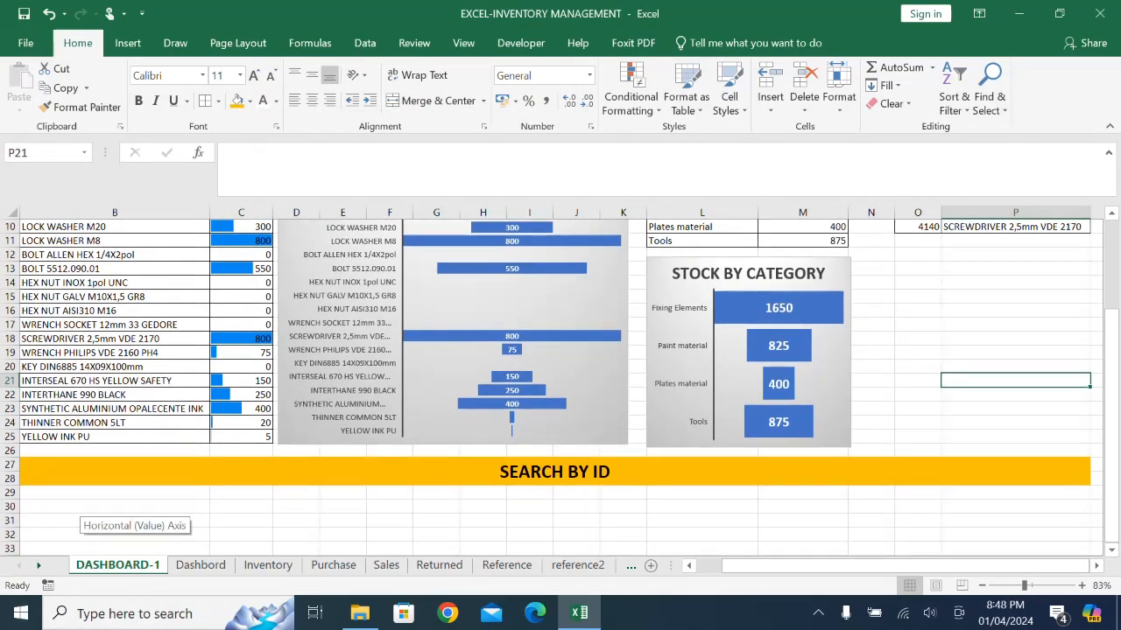
{"action": "left_click_drag", "start_coordinate": [753, 566], "coordinate": [726, 566]}
{"action": "scroll", "coordinate": [525, 420], "scroll_direction": "up", "scroll_amount": 2}
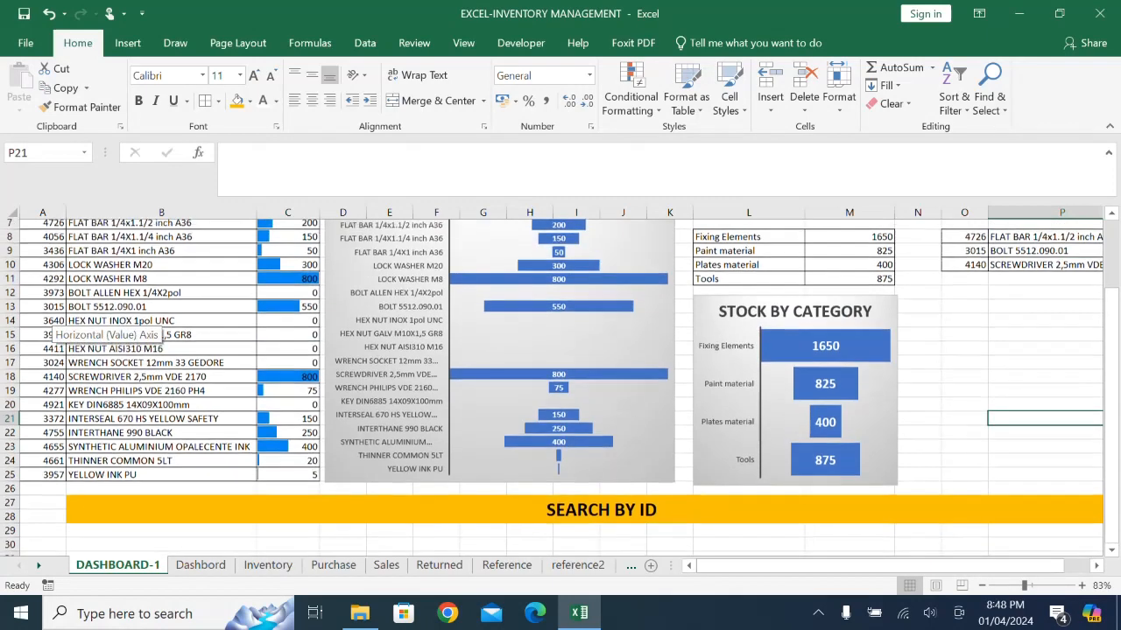
{"action": "scroll", "coordinate": [525, 421], "scroll_direction": "up", "scroll_amount": 1}
{"action": "scroll", "coordinate": [525, 420], "scroll_direction": "down", "scroll_amount": 2}
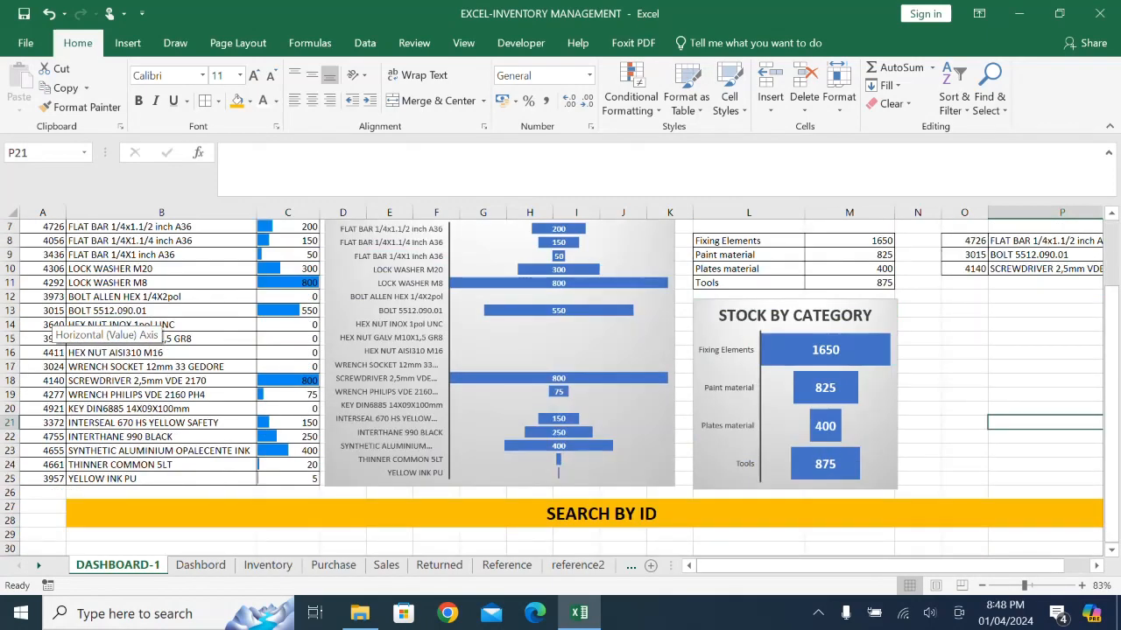
{"action": "left_click_drag", "start_coordinate": [42, 506], "coordinate": [42, 520]}
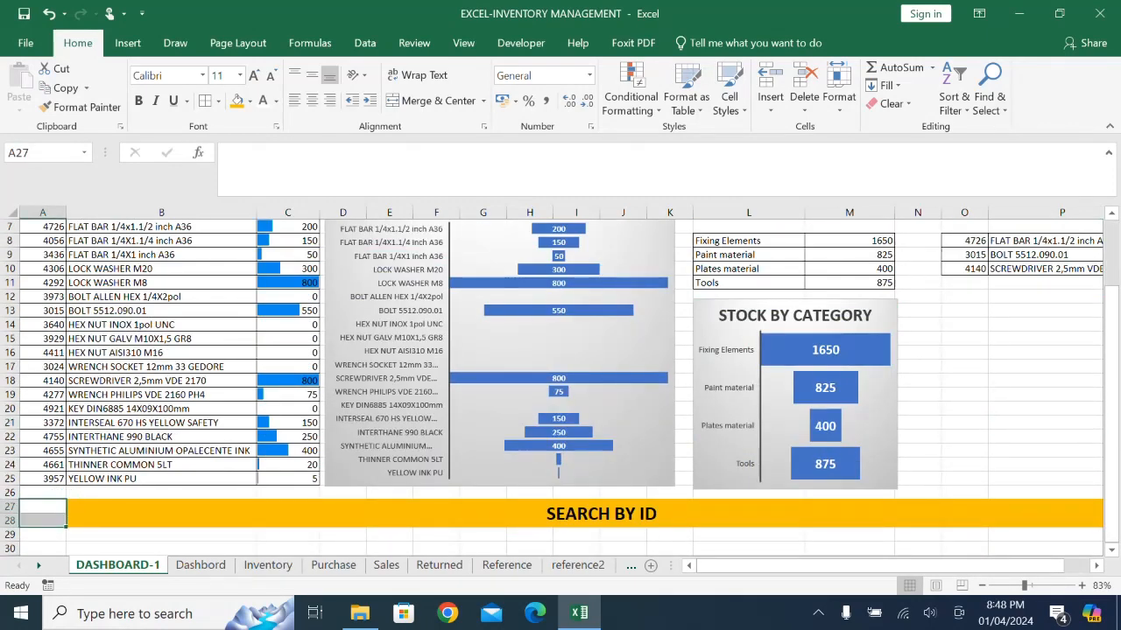
{"action": "left_click", "coordinate": [431, 101]}
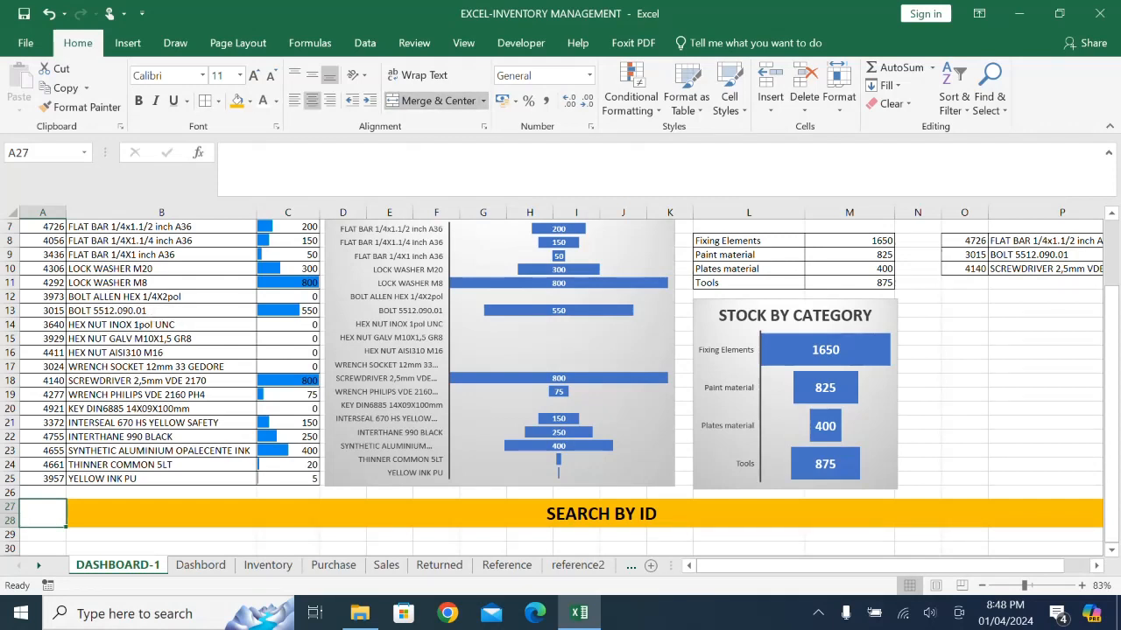
{"action": "left_click", "coordinate": [236, 100]}
- Extend the SEARCH BY ID banner over column A by unmerging it and merging and centering A27:P28
{"action": "left_click_drag", "start_coordinate": [42, 514], "coordinate": [131, 514]}
{"action": "left_click", "coordinate": [433, 101]}
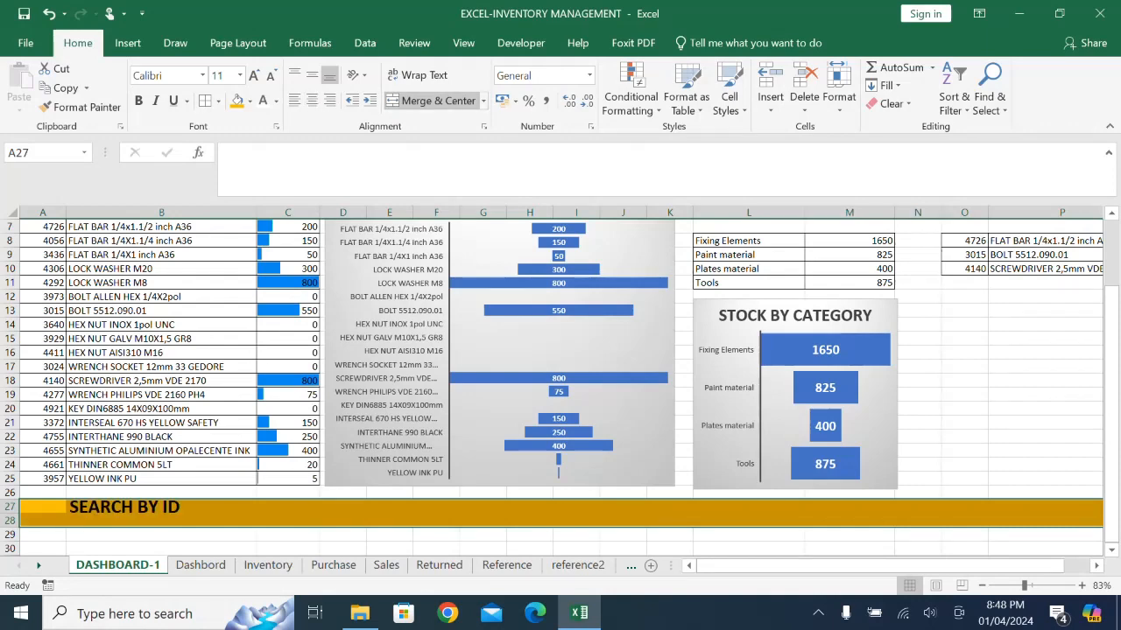
{"action": "left_click", "coordinate": [433, 101]}
{"action": "left_click", "coordinate": [161, 549]}
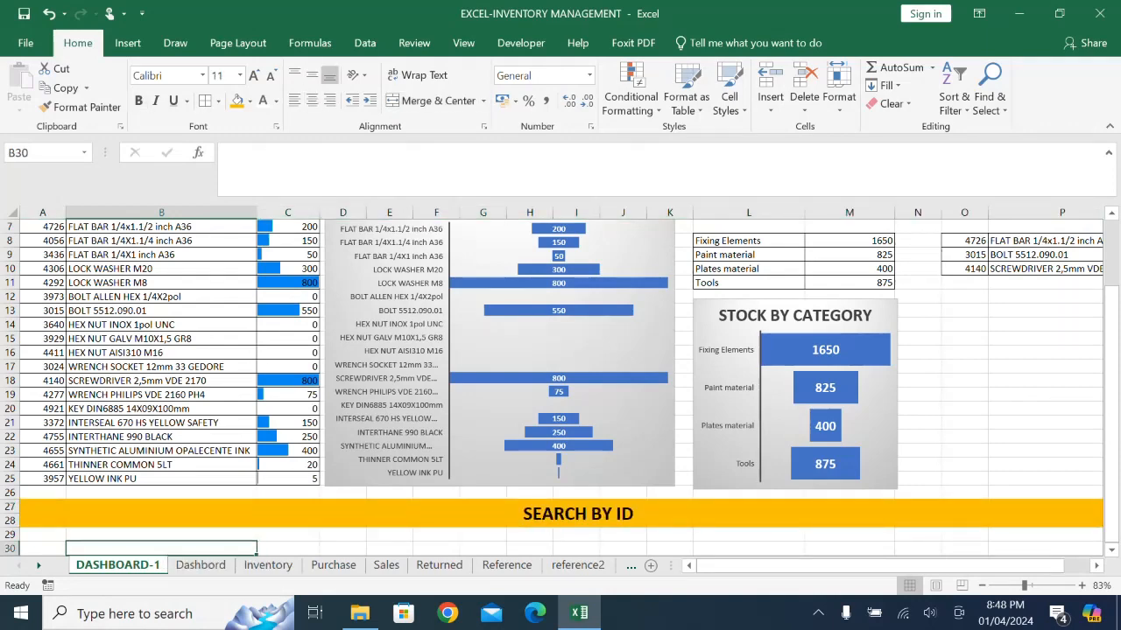
- Open data validation for cell A30 under the SEARCH BY ID banner and allow only List values
{"action": "scroll", "coordinate": [161, 549], "scroll_direction": "down", "scroll_amount": 1}
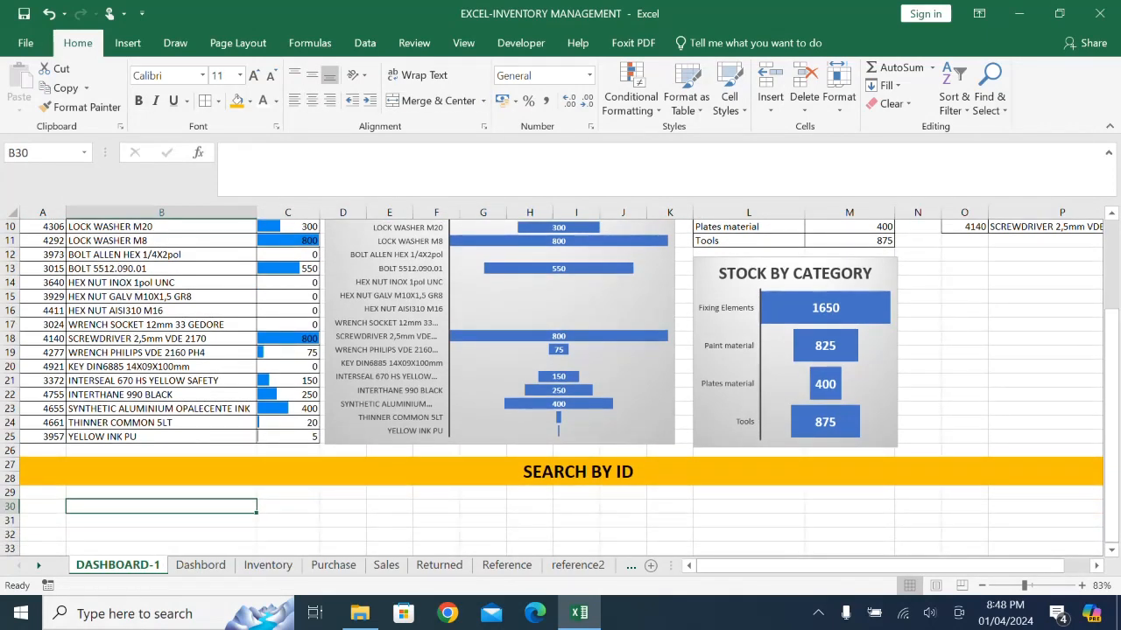
{"action": "left_click", "coordinate": [42, 507]}
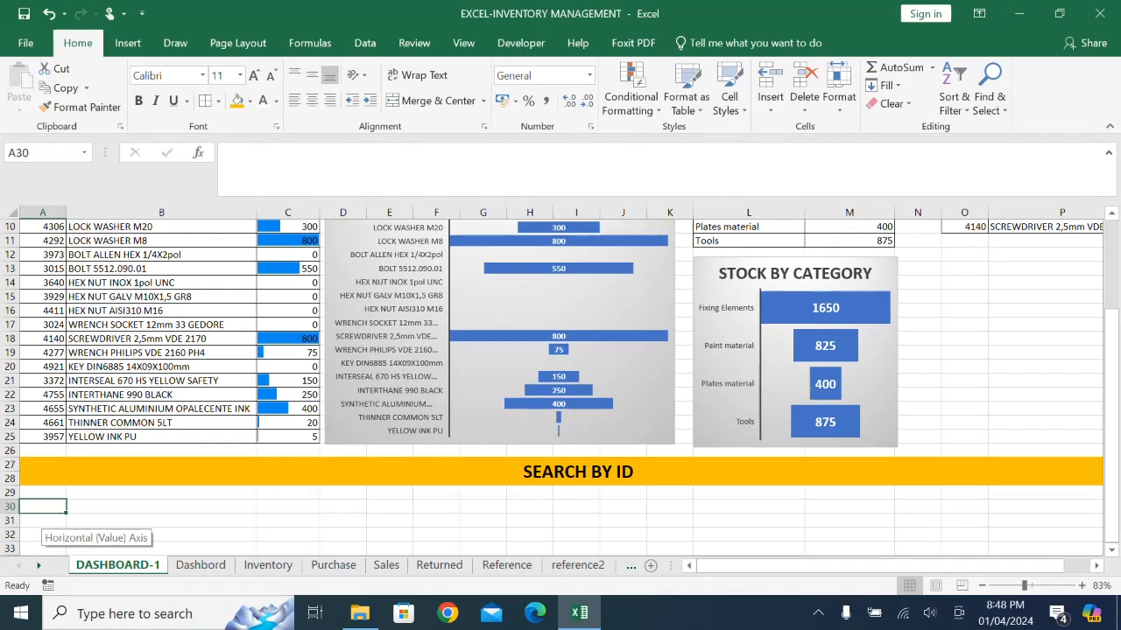
{"action": "left_click", "coordinate": [364, 42]}
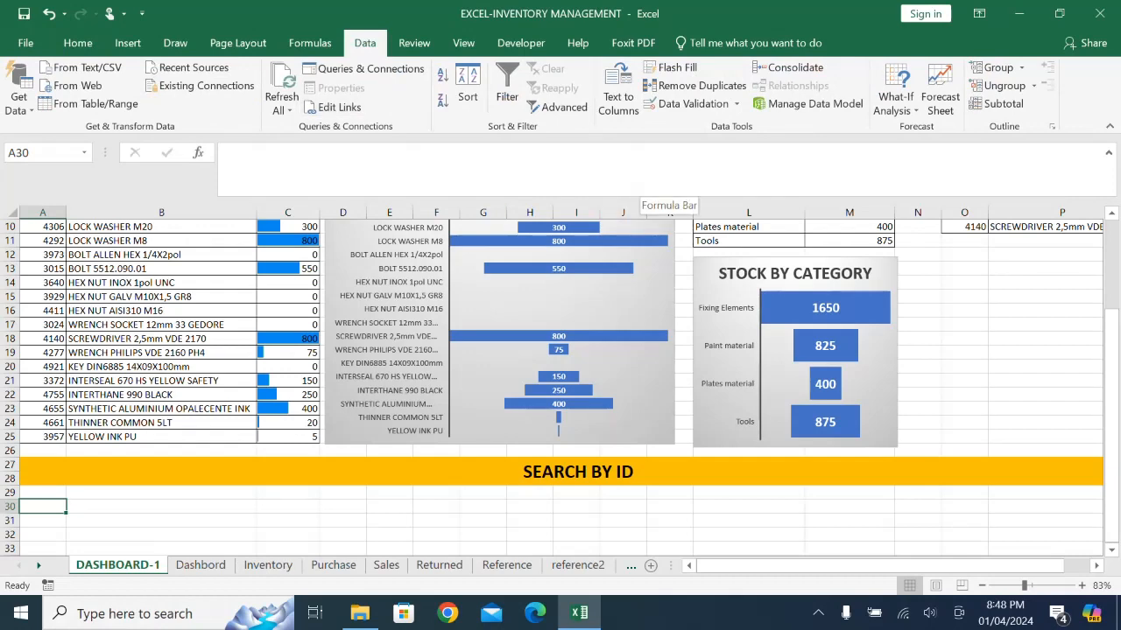
{"action": "left_click", "coordinate": [736, 104]}
{"action": "left_click", "coordinate": [700, 122]}
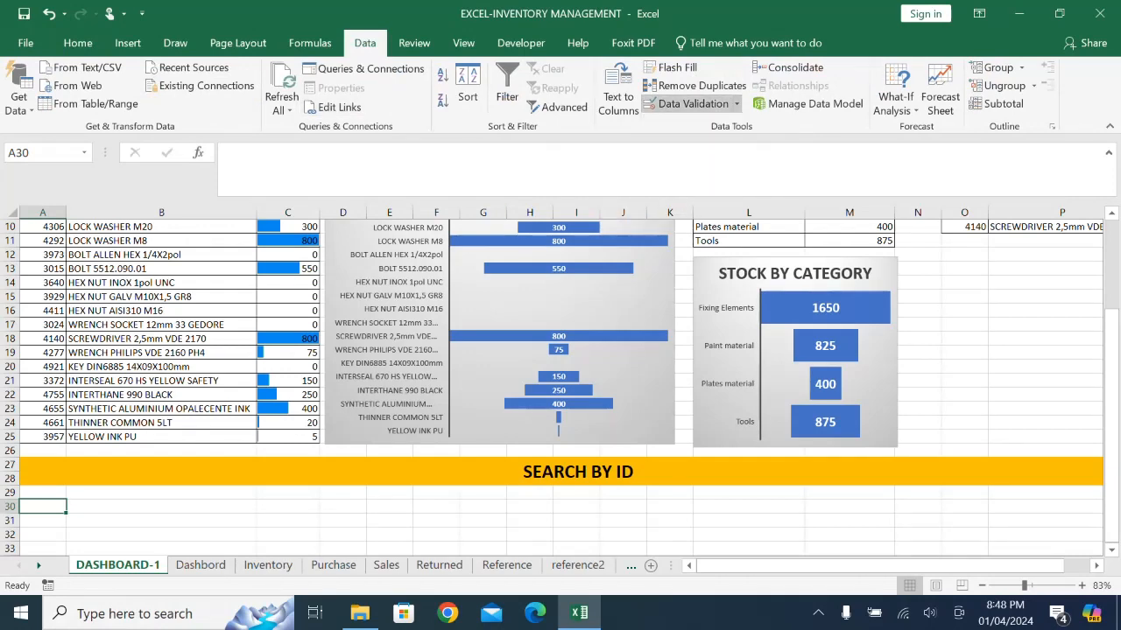
{"action": "left_click", "coordinate": [706, 249]}
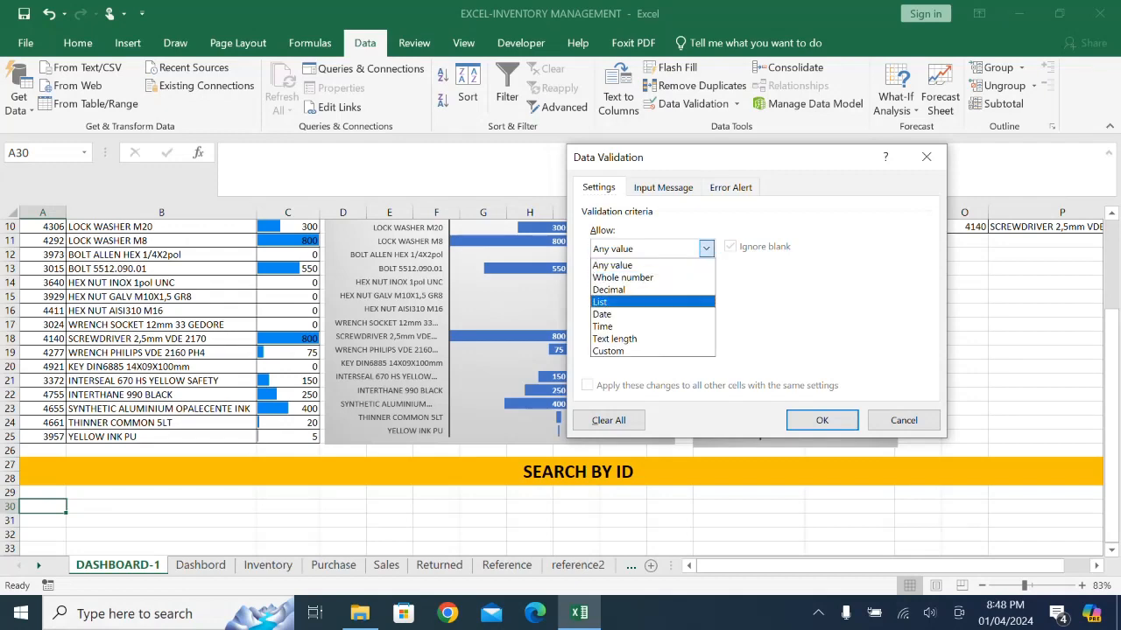
{"action": "left_click", "coordinate": [644, 302]}
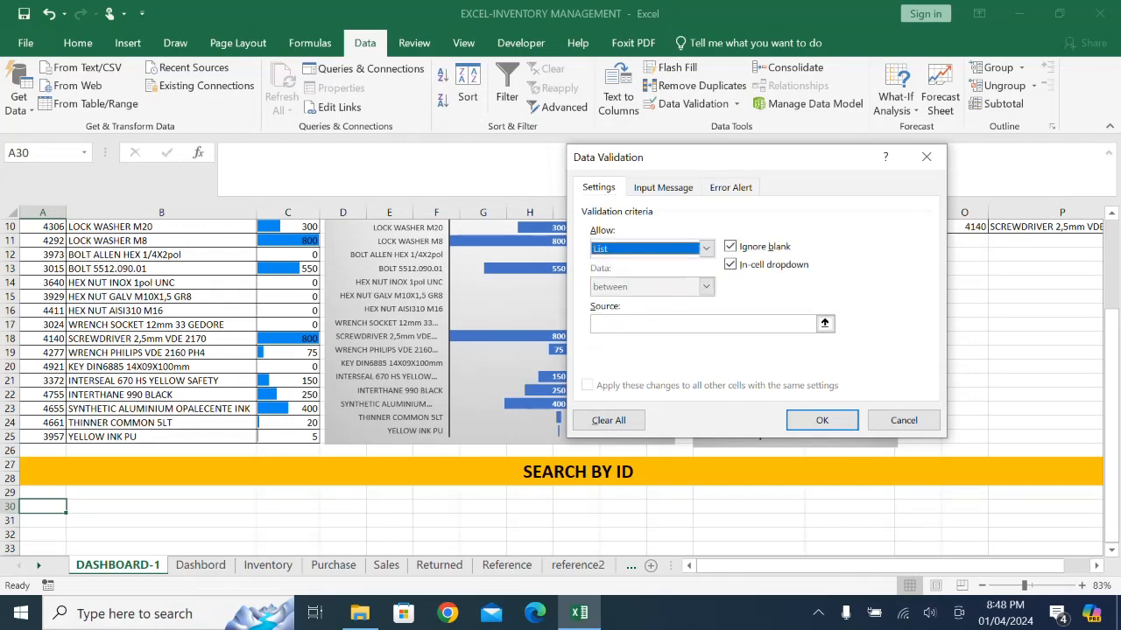
- Set the validation list's source to the item IDs in A7:A25 and apply the rule
{"action": "left_click", "coordinate": [824, 323]}
{"action": "scroll", "coordinate": [560, 385], "scroll_direction": "up", "scroll_amount": 1}
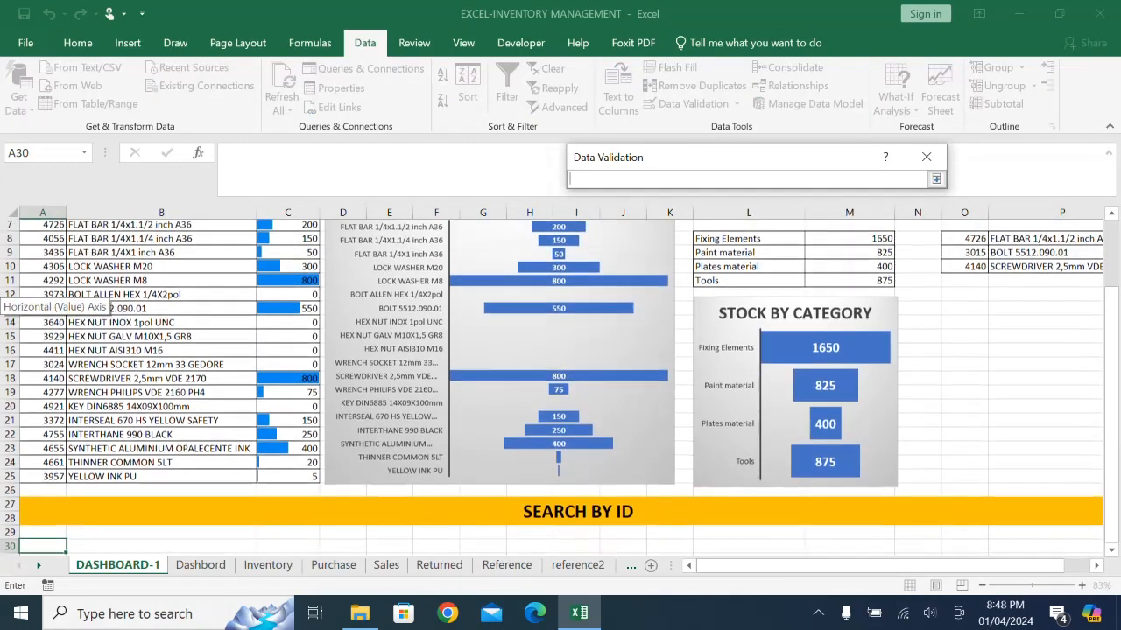
{"action": "scroll", "coordinate": [52, 302], "scroll_direction": "up", "scroll_amount": 2}
{"action": "left_click_drag", "start_coordinate": [42, 324], "coordinate": [48, 536]}
{"action": "key", "text": "Return"}
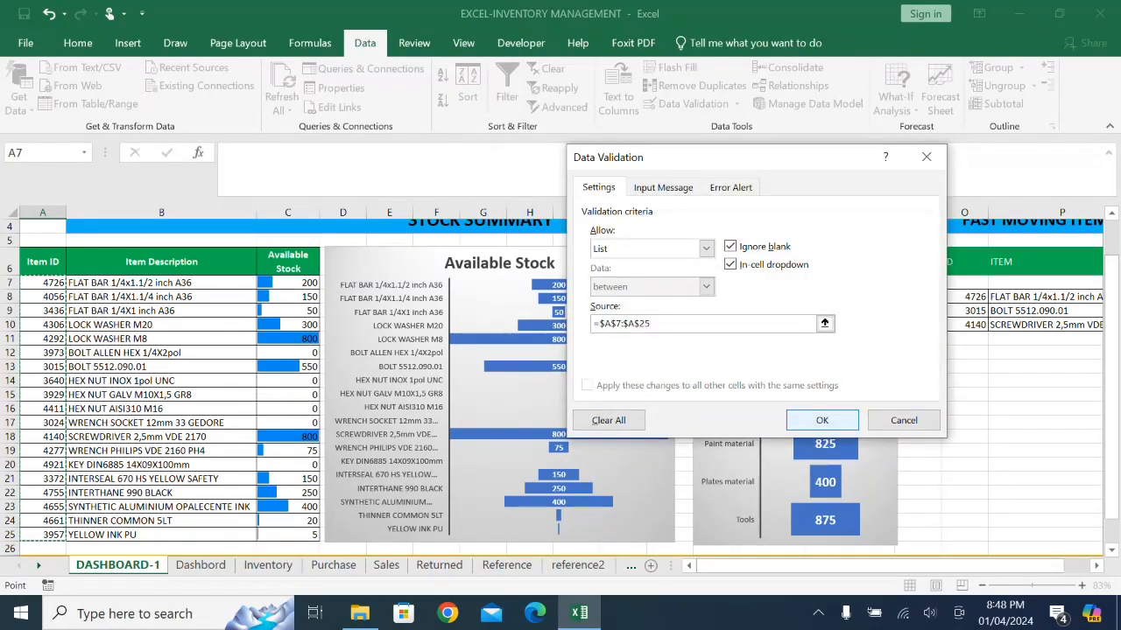
{"action": "left_click", "coordinate": [821, 420]}
- Choose item ID 3436 from the dropdown list in A30
{"action": "scroll", "coordinate": [447, 455], "scroll_direction": "down", "scroll_amount": 2}
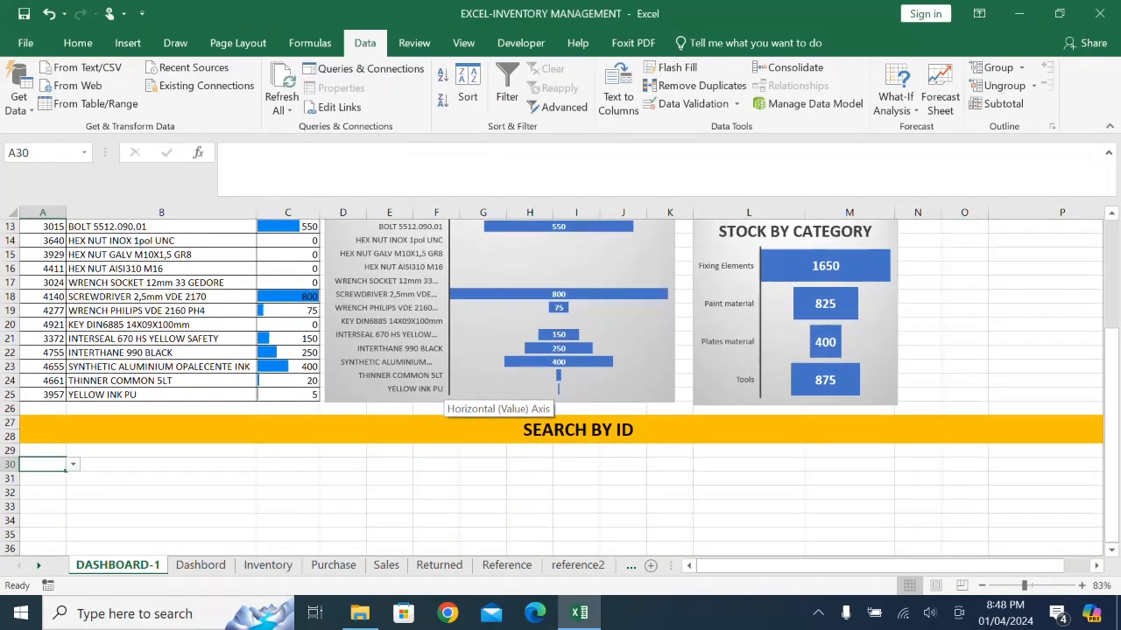
{"action": "left_click", "coordinate": [72, 464]}
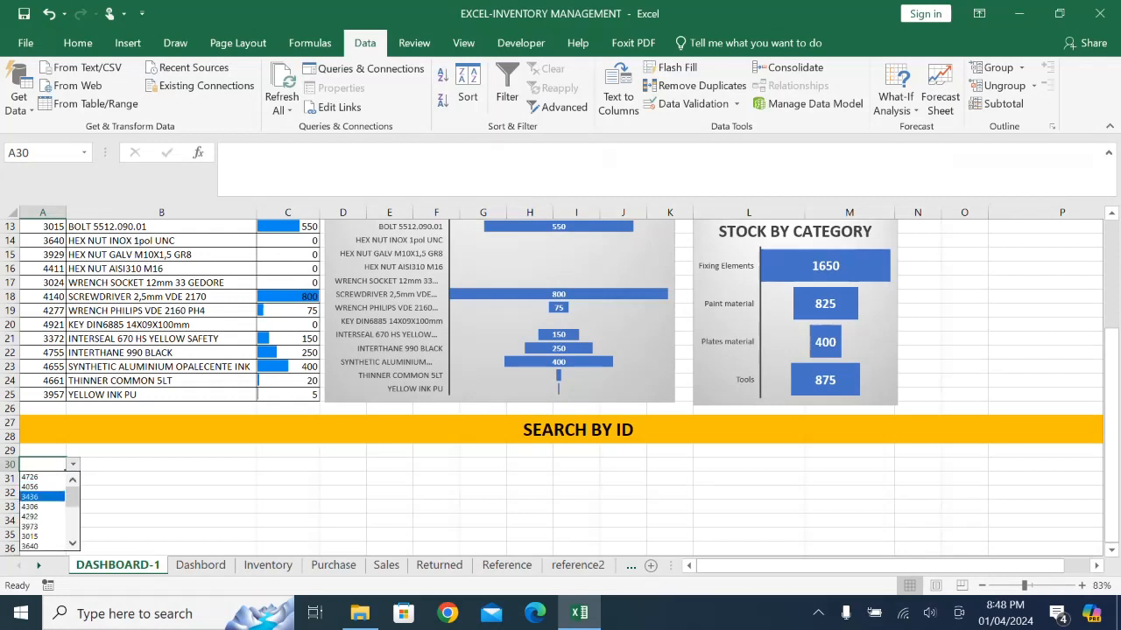
{"action": "left_click", "coordinate": [39, 495]}
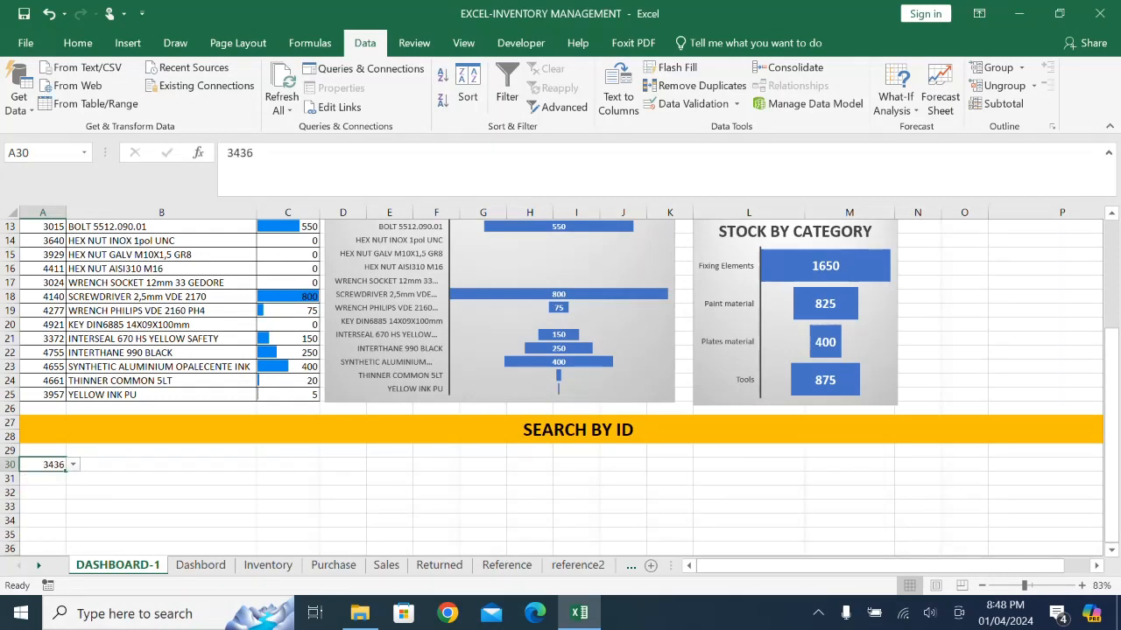
{"action": "left_click", "coordinate": [161, 521]}
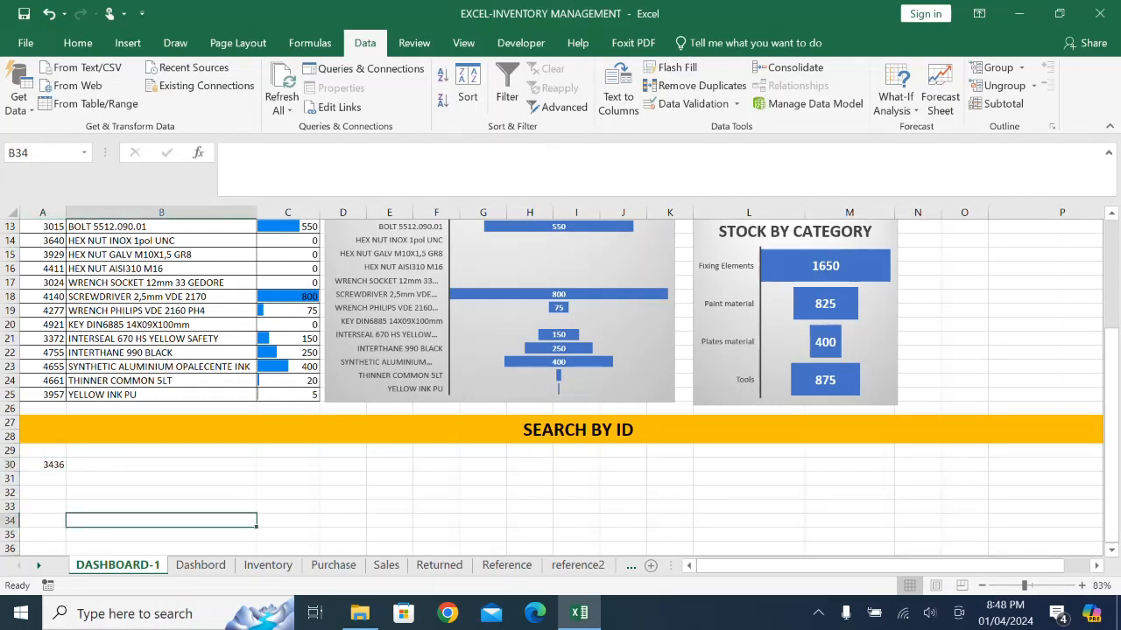
- Copy the header row (row 1) of the Inventory sheet into row 29 of DASHBOARD-1, starting at A29
{"action": "left_click", "coordinate": [268, 565]}
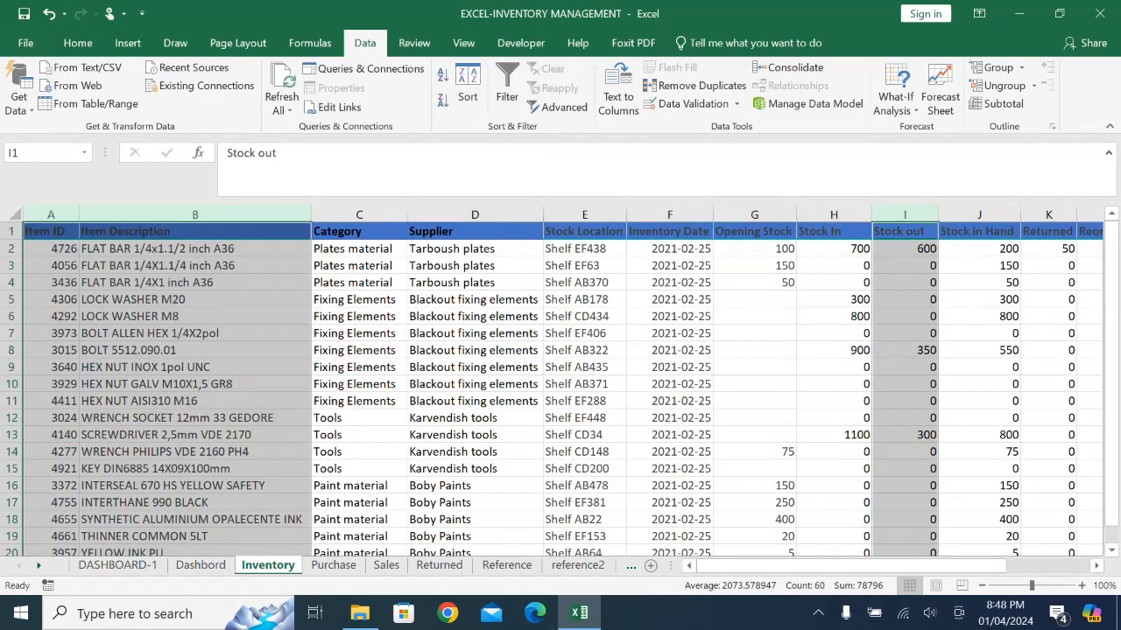
{"action": "left_click", "coordinate": [12, 231]}
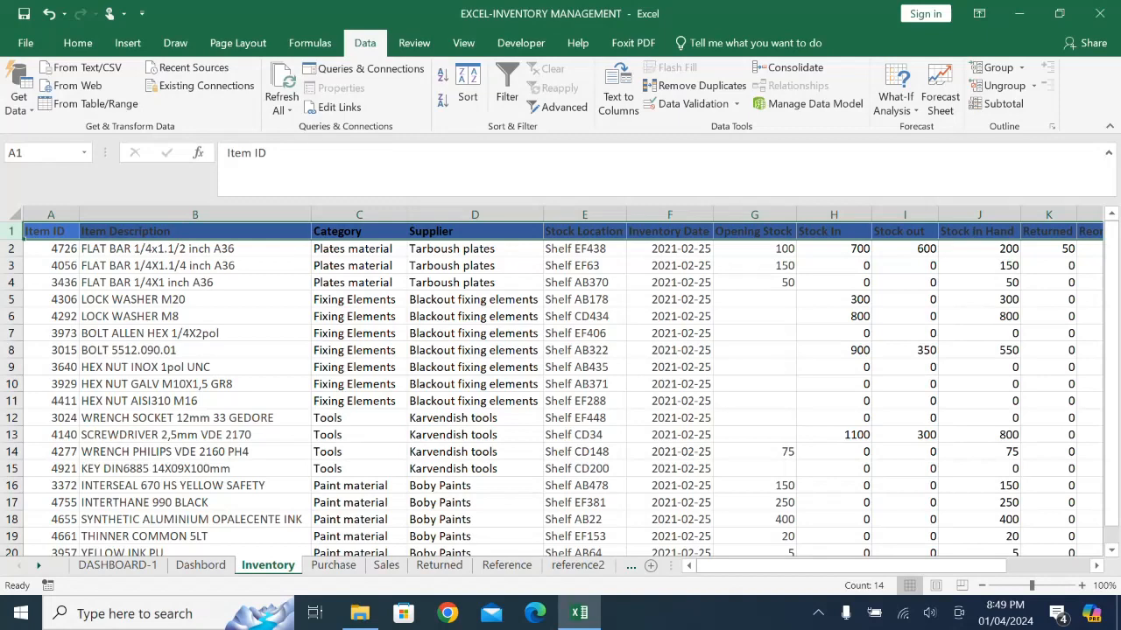
{"action": "key", "text": "ctrl+c"}
{"action": "left_click", "coordinate": [118, 565]}
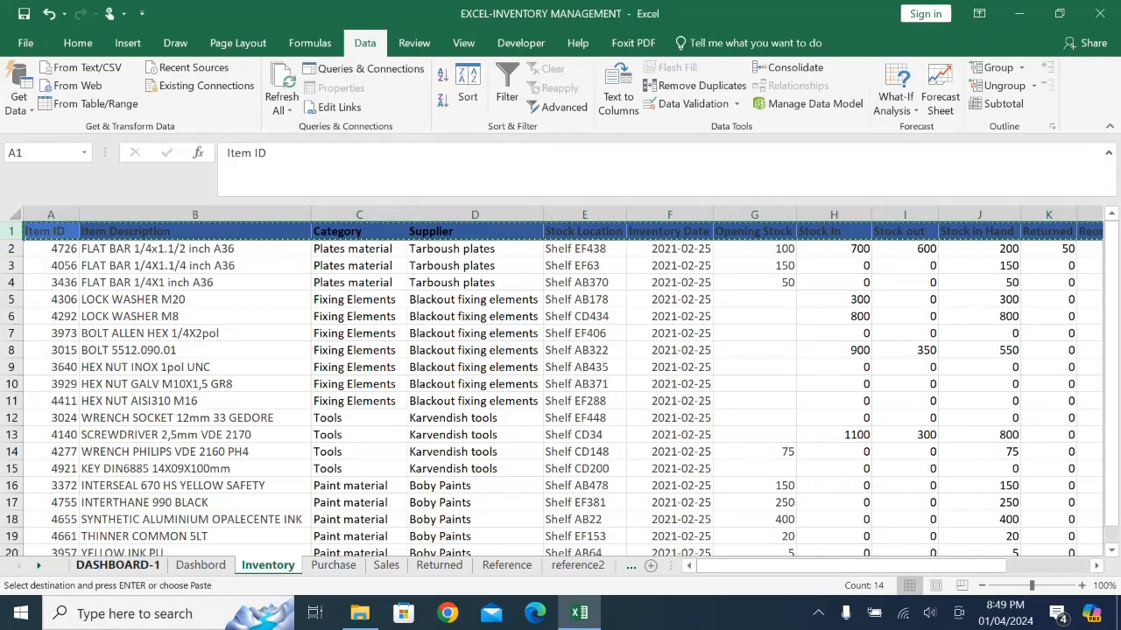
{"action": "left_click", "coordinate": [42, 451]}
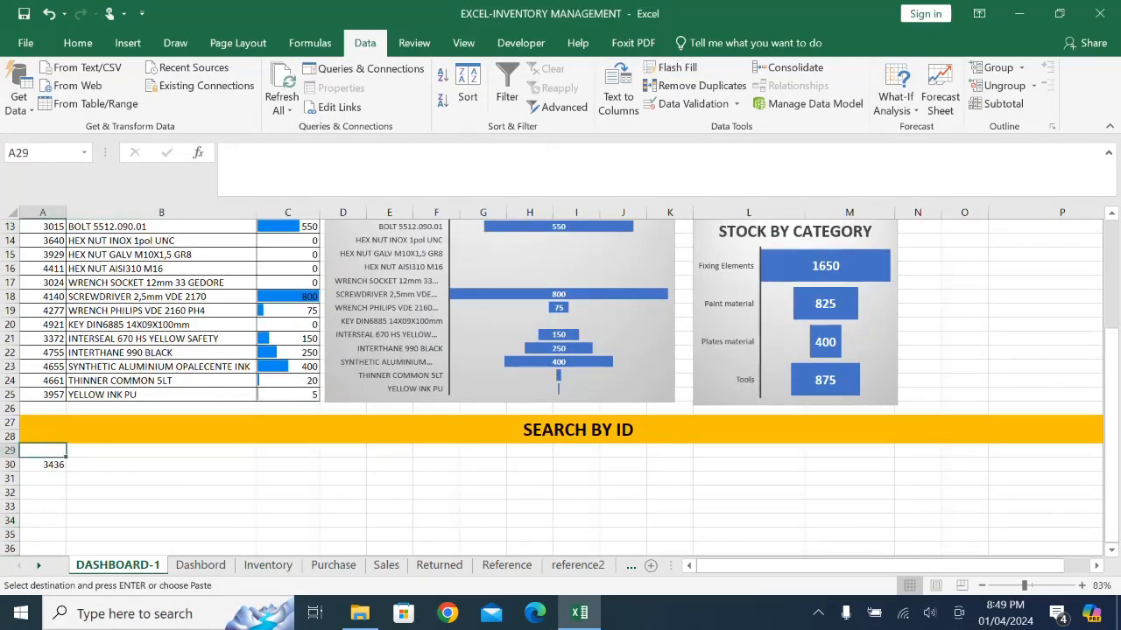
{"action": "key", "text": "Return"}
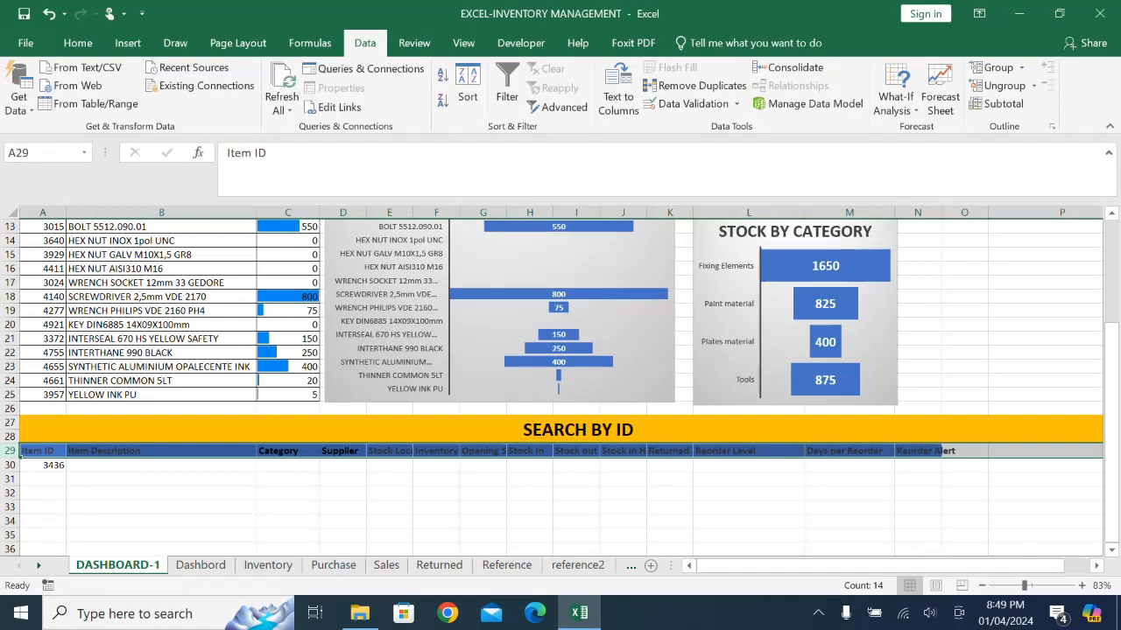
{"action": "left_click", "coordinate": [917, 478]}
{"action": "left_click", "coordinate": [578, 429]}
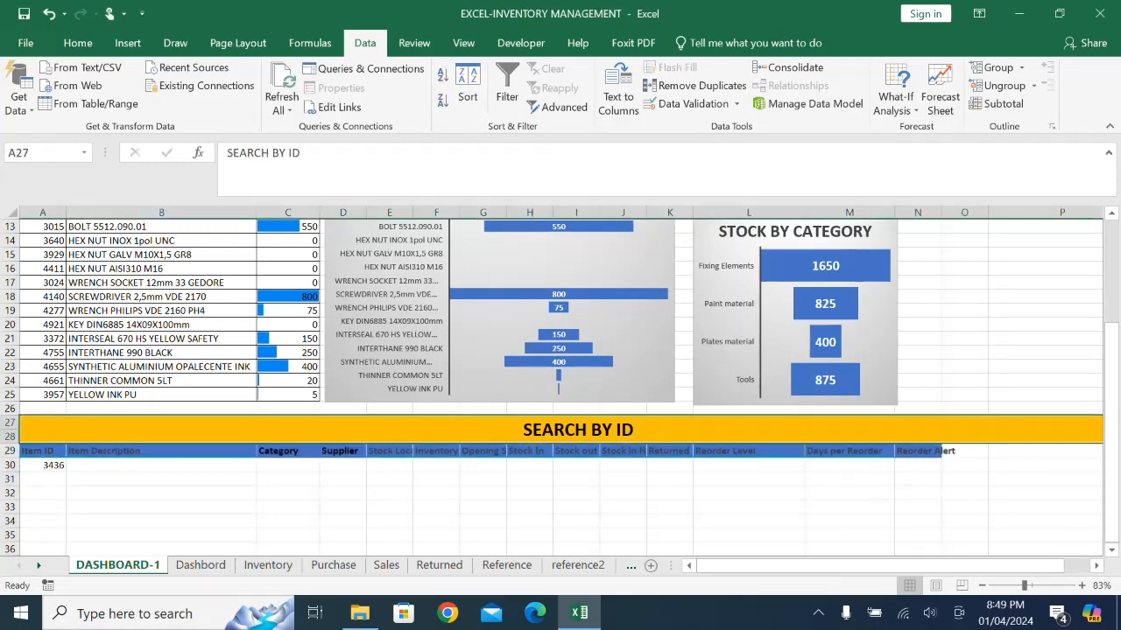
{"action": "scroll", "coordinate": [560, 385], "scroll_direction": "up", "scroll_amount": 4}
{"action": "scroll", "coordinate": [560, 385], "scroll_direction": "down", "scroll_amount": 4}
{"action": "scroll", "coordinate": [560, 385], "scroll_direction": "up", "scroll_amount": 2}
{"action": "scroll", "coordinate": [560, 385], "scroll_direction": "down", "scroll_amount": 1}
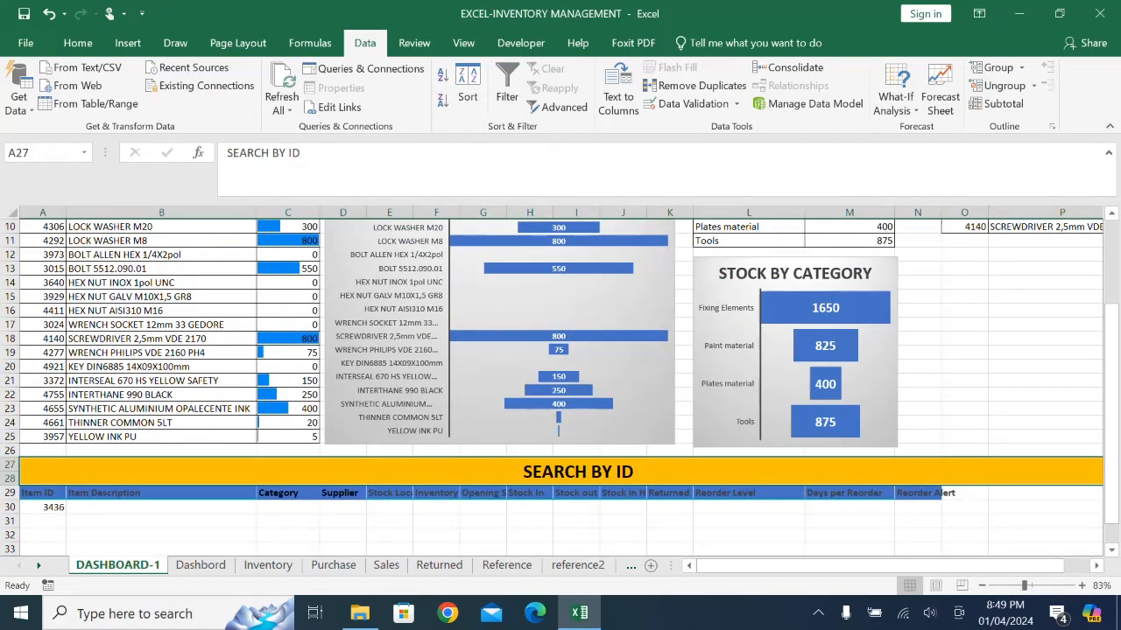
{"action": "left_click", "coordinate": [919, 493]}
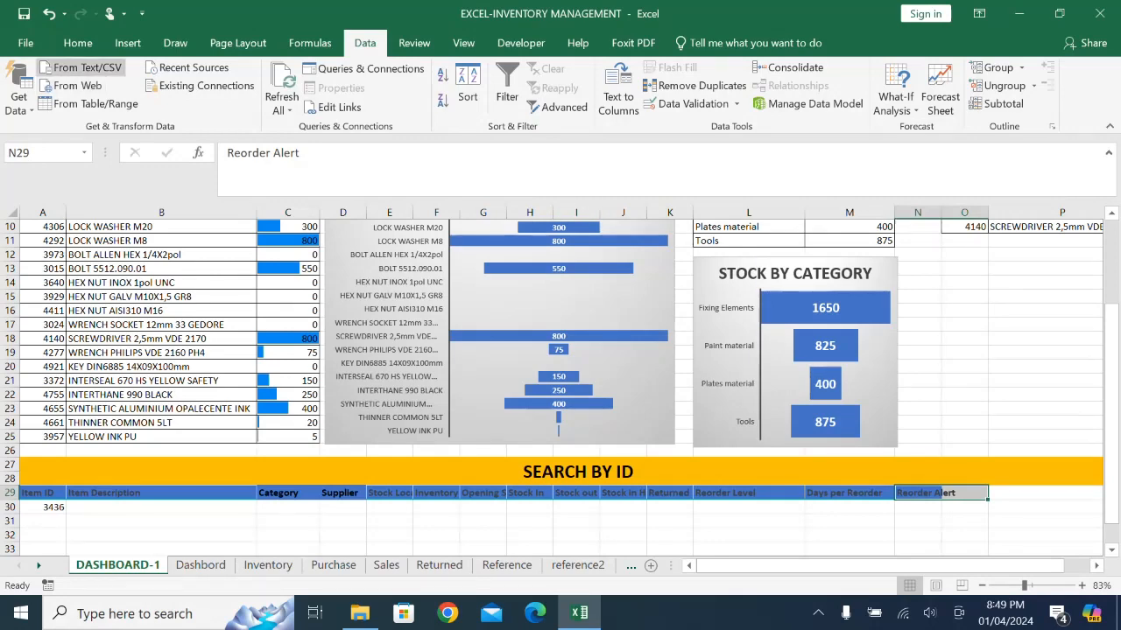
- Wrap the text of the header cells E29:N29, from Stock Location to Reorder Alert
{"action": "left_click", "coordinate": [77, 43]}
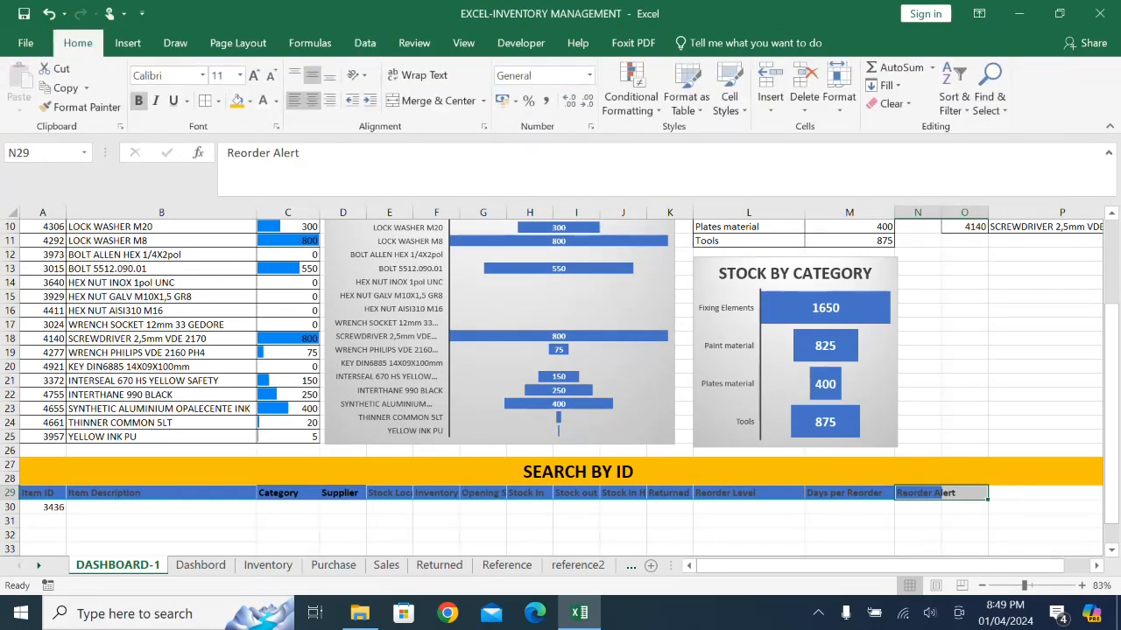
{"action": "left_click", "coordinate": [390, 534]}
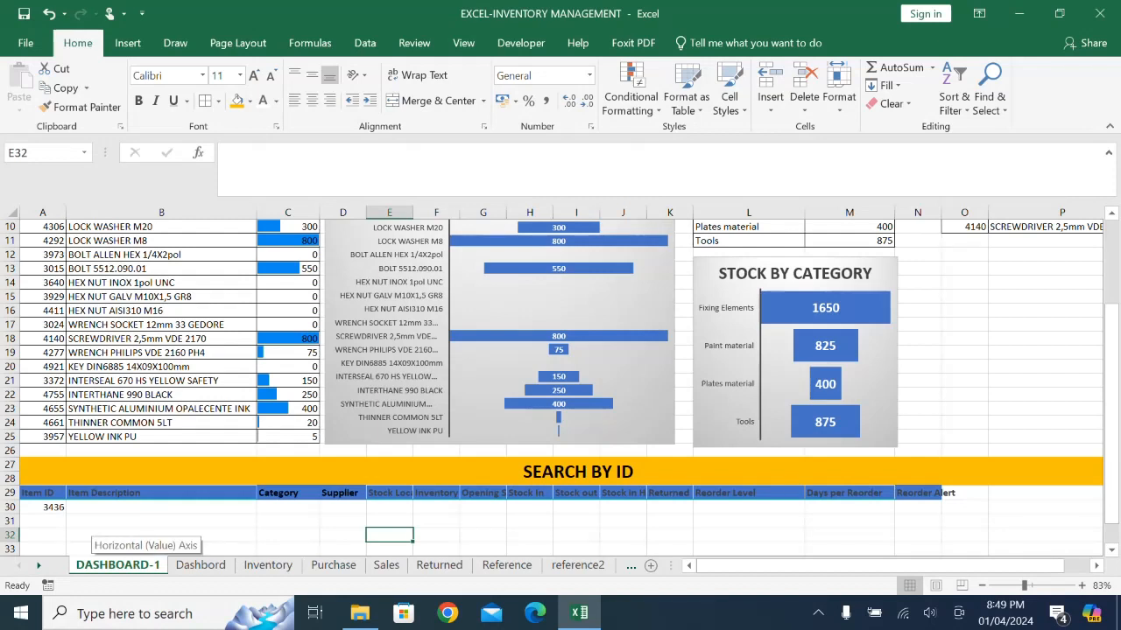
{"action": "left_click", "coordinate": [43, 507]}
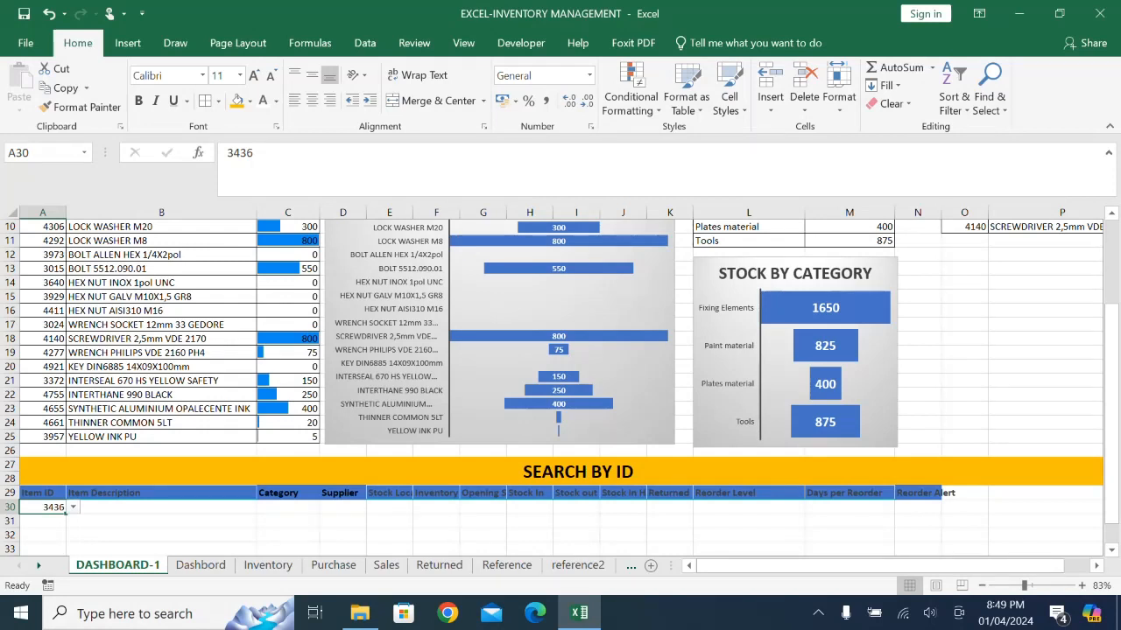
{"action": "left_click", "coordinate": [389, 493]}
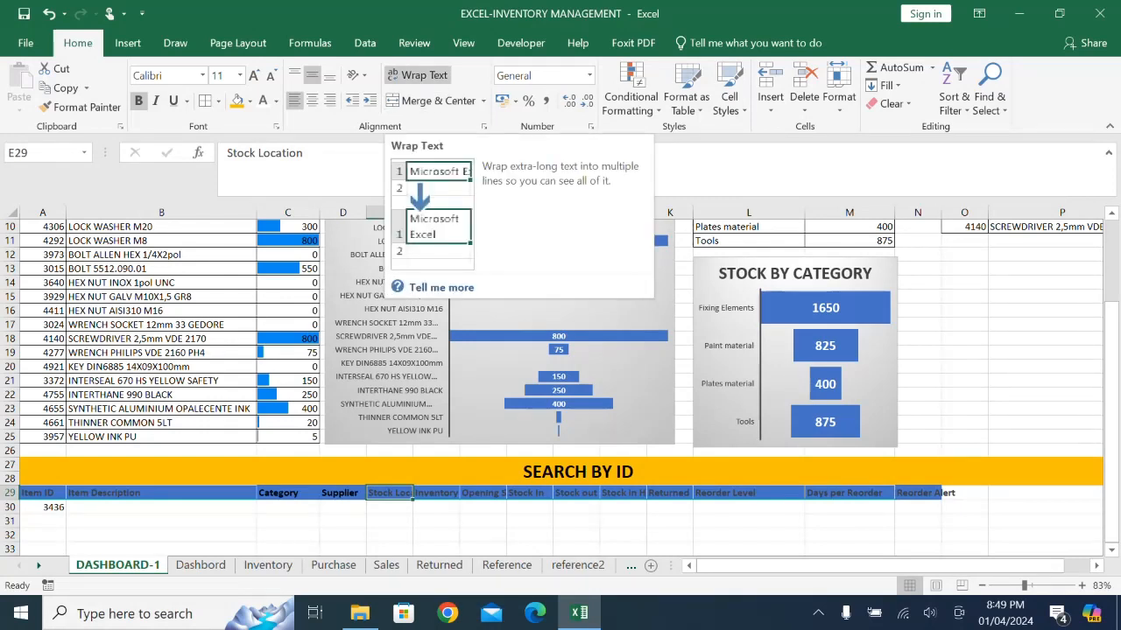
{"action": "left_click", "coordinate": [419, 74]}
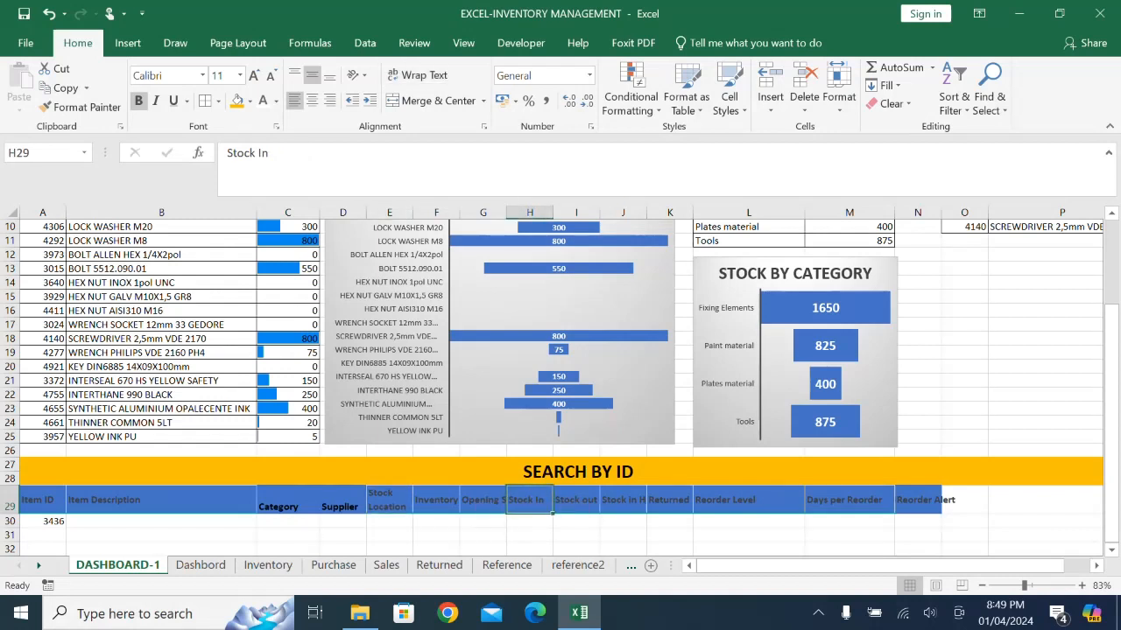
{"action": "left_click_drag", "start_coordinate": [389, 501], "coordinate": [937, 503]}
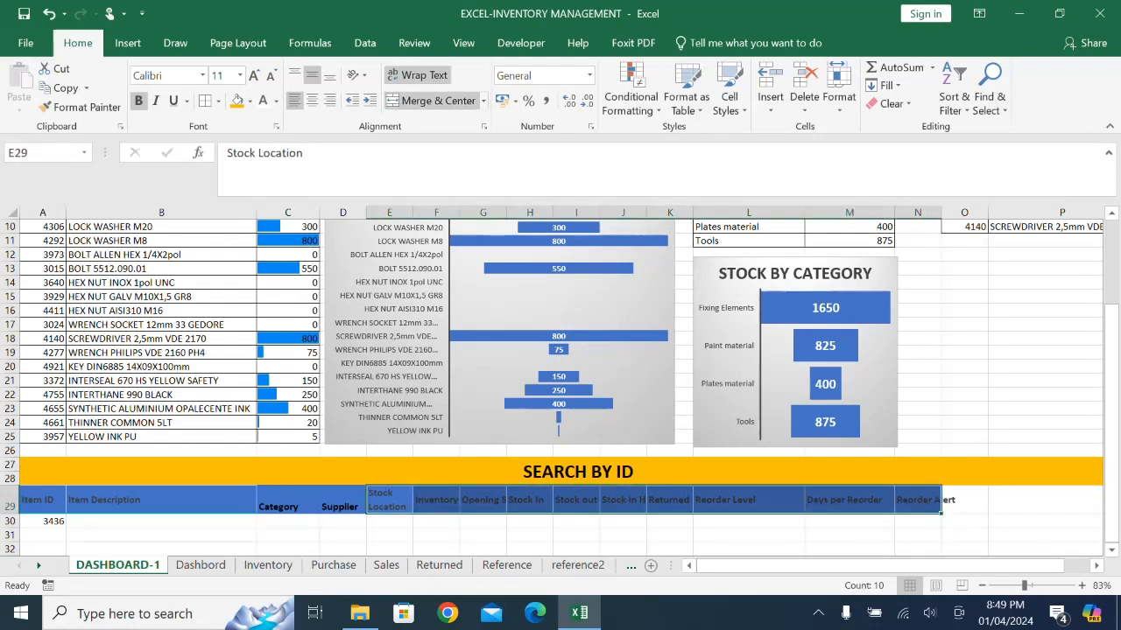
{"action": "left_click", "coordinate": [416, 75]}
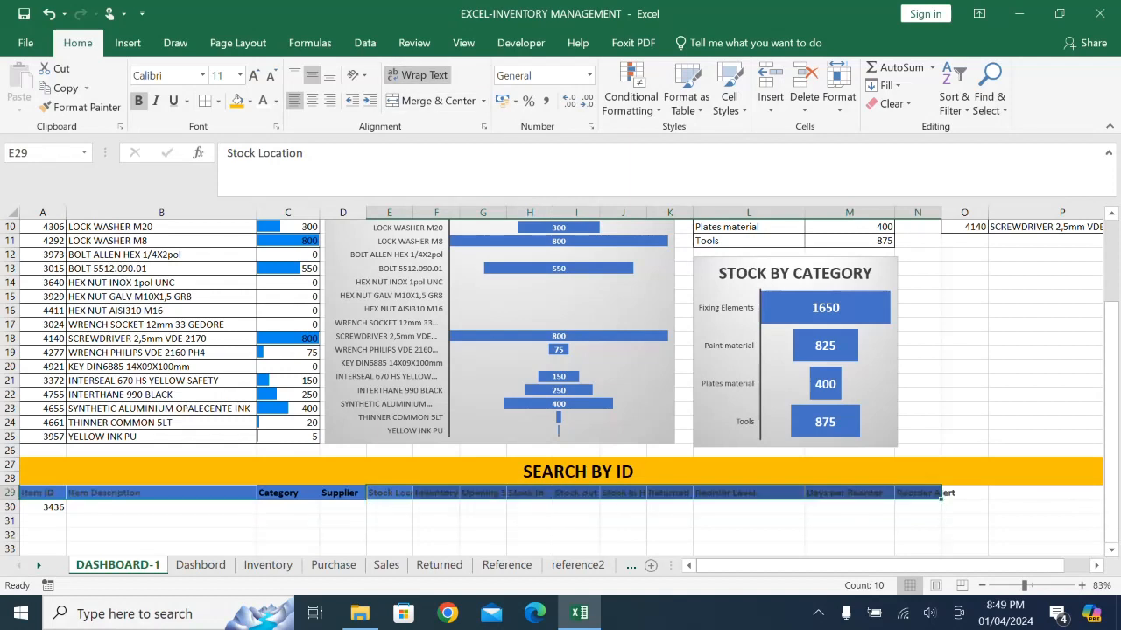
{"action": "left_click", "coordinate": [416, 75]}
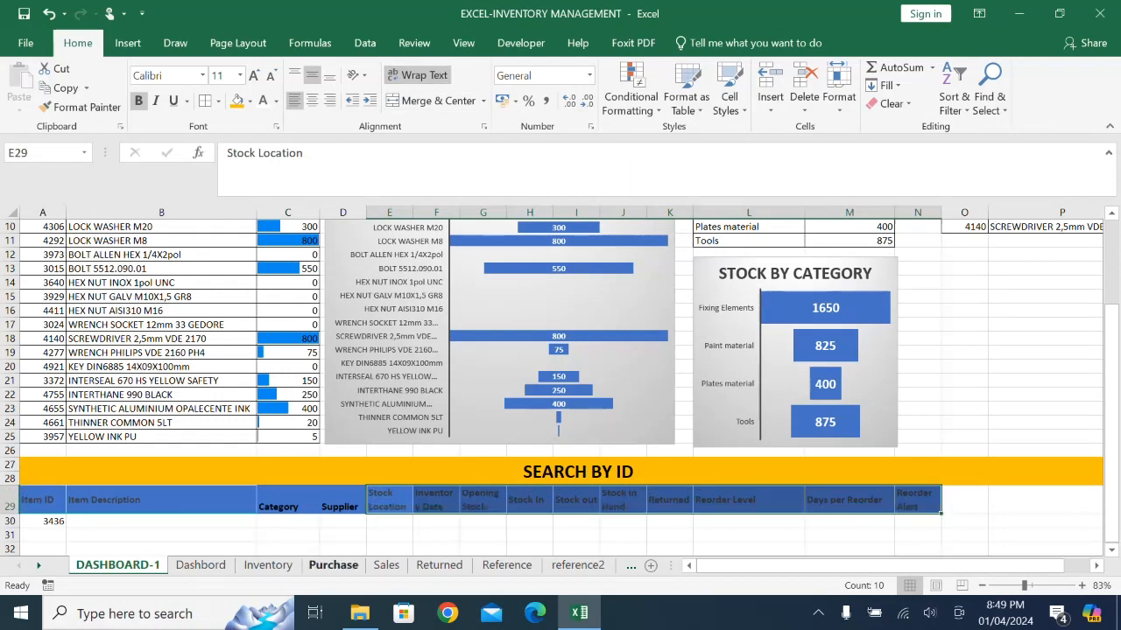
{"action": "left_click", "coordinate": [391, 535]}
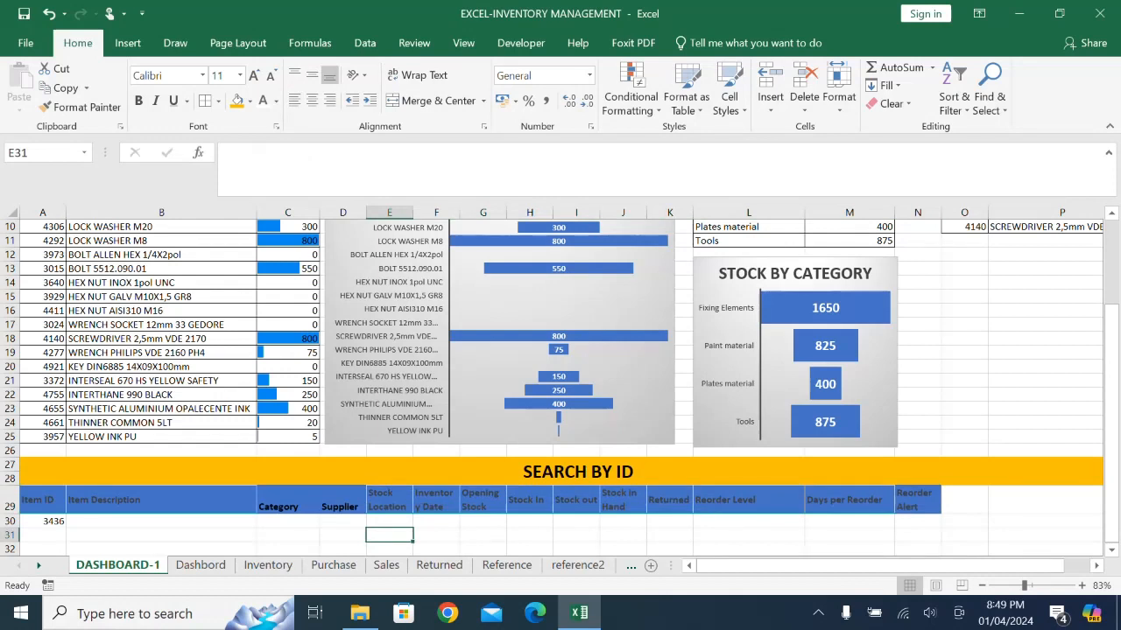
- Change the font colour of the headers in A29:N29 to white
{"action": "left_click_drag", "start_coordinate": [42, 502], "coordinate": [917, 505]}
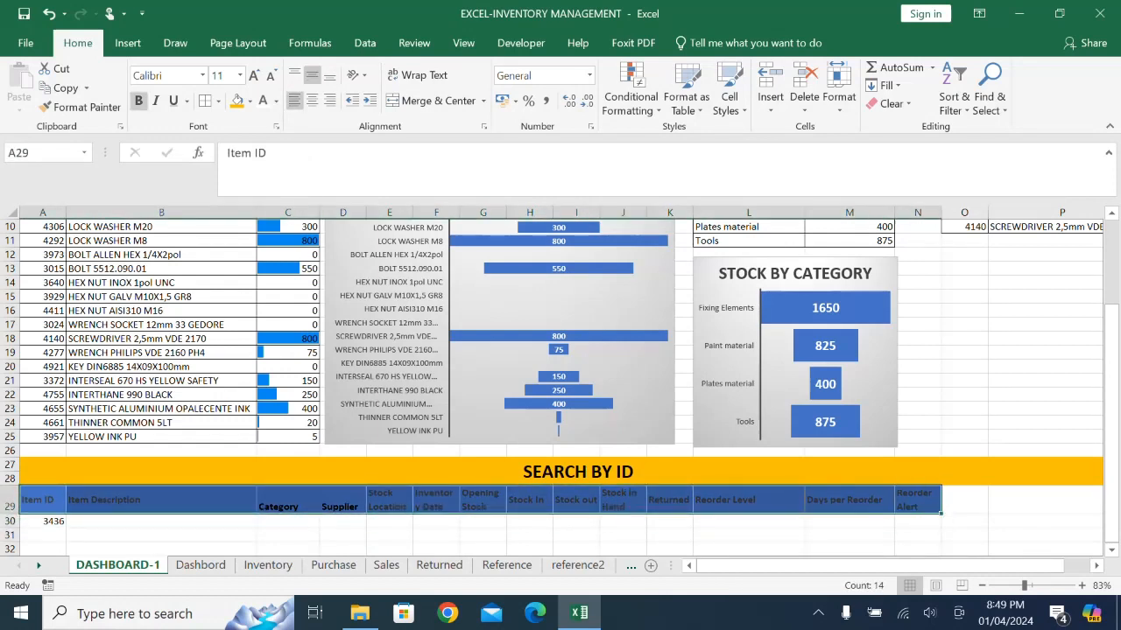
{"action": "left_click", "coordinate": [262, 101]}
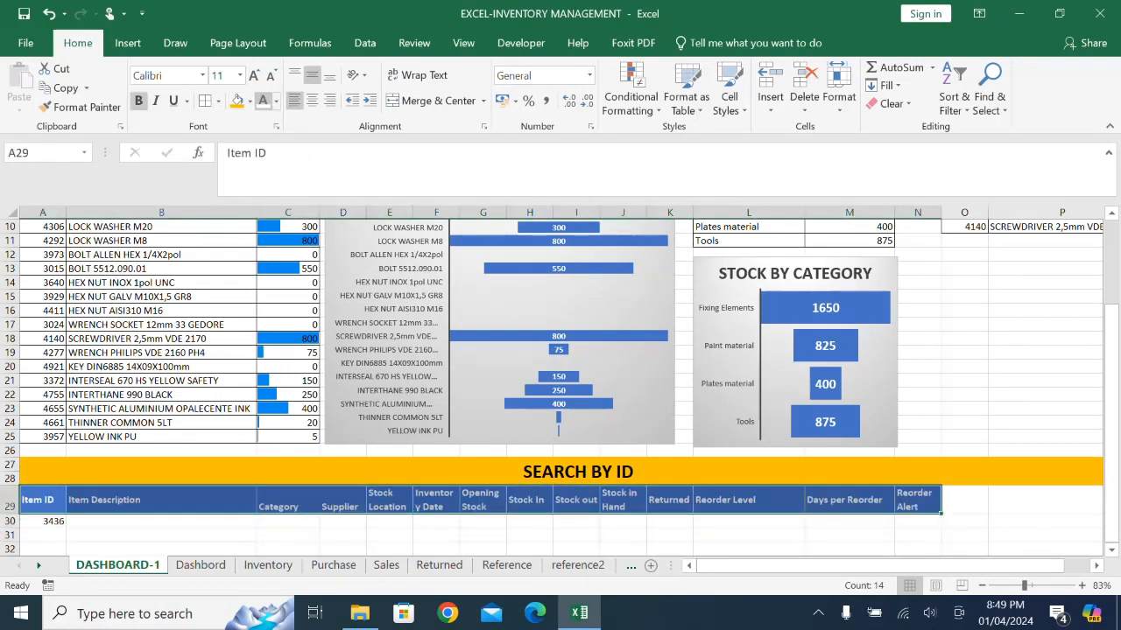
{"action": "left_click_drag", "start_coordinate": [1000, 522], "coordinate": [973, 523]}
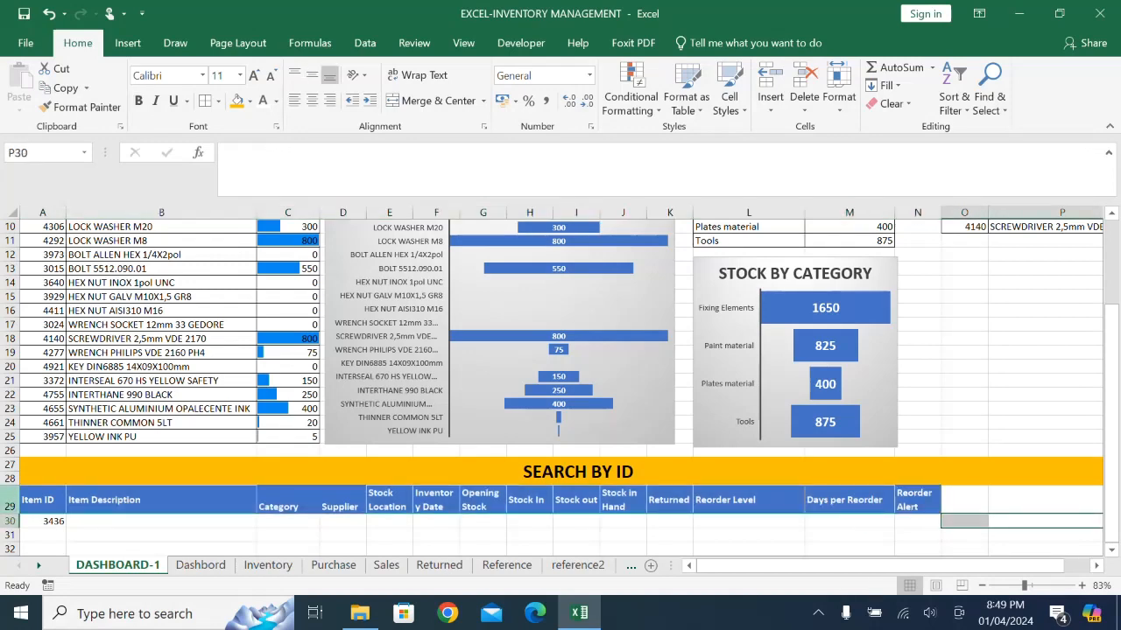
- Insert a blank row between the SEARCH BY ID banner and the header row, and give it no fill
{"action": "left_click", "coordinate": [10, 506]}
{"action": "right_click", "coordinate": [9, 506]}
{"action": "left_click", "coordinate": [56, 359]}
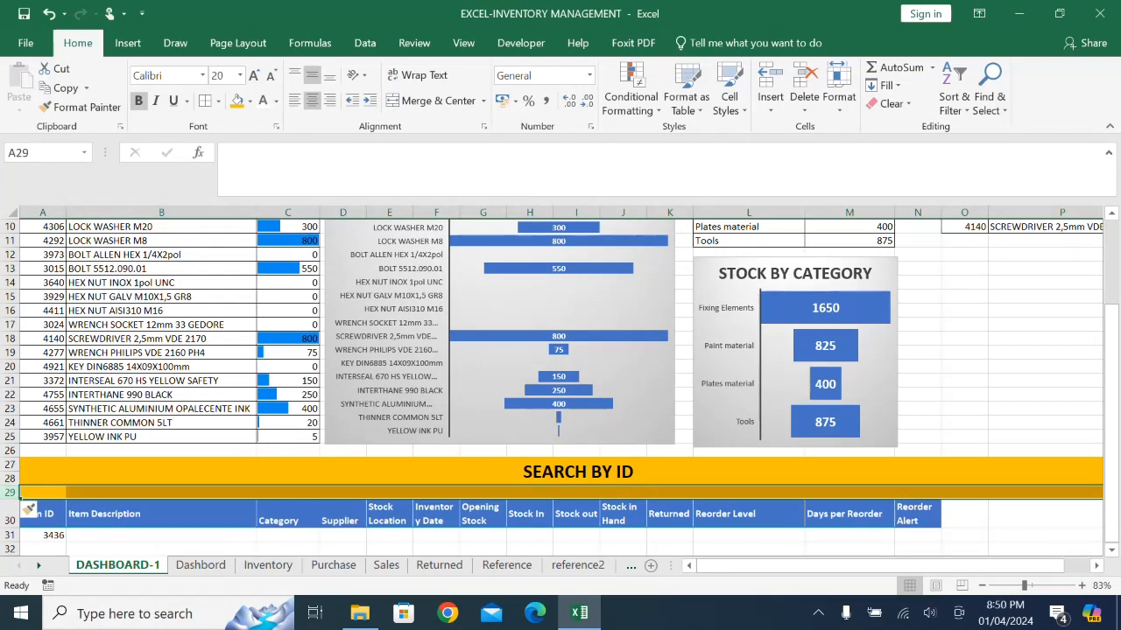
{"action": "left_click", "coordinate": [250, 100]}
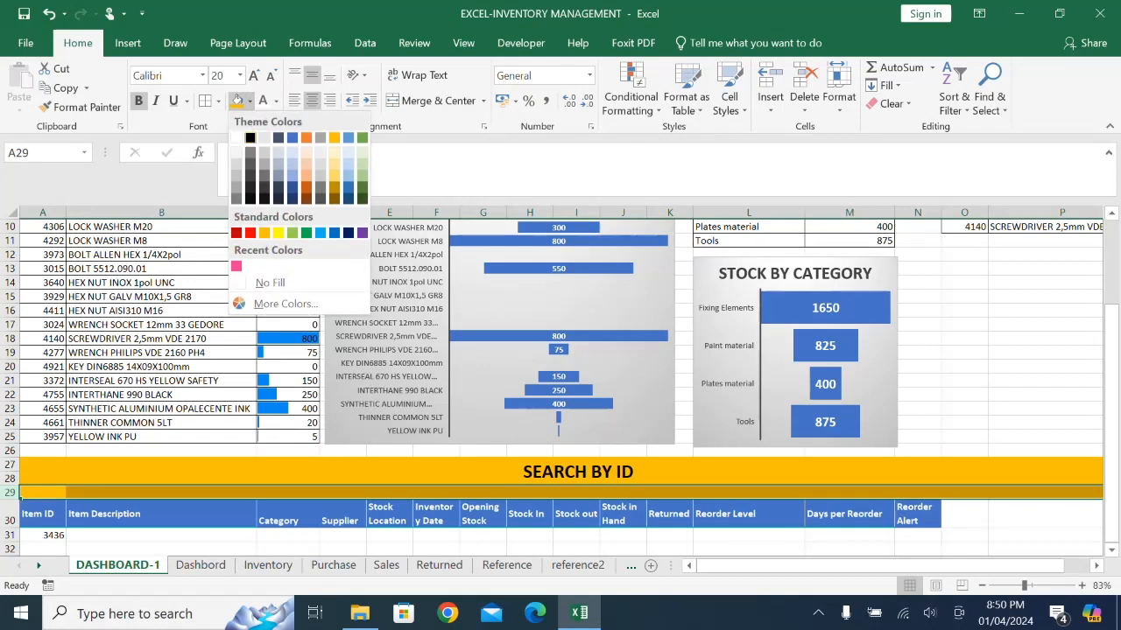
{"action": "left_click", "coordinate": [270, 282]}
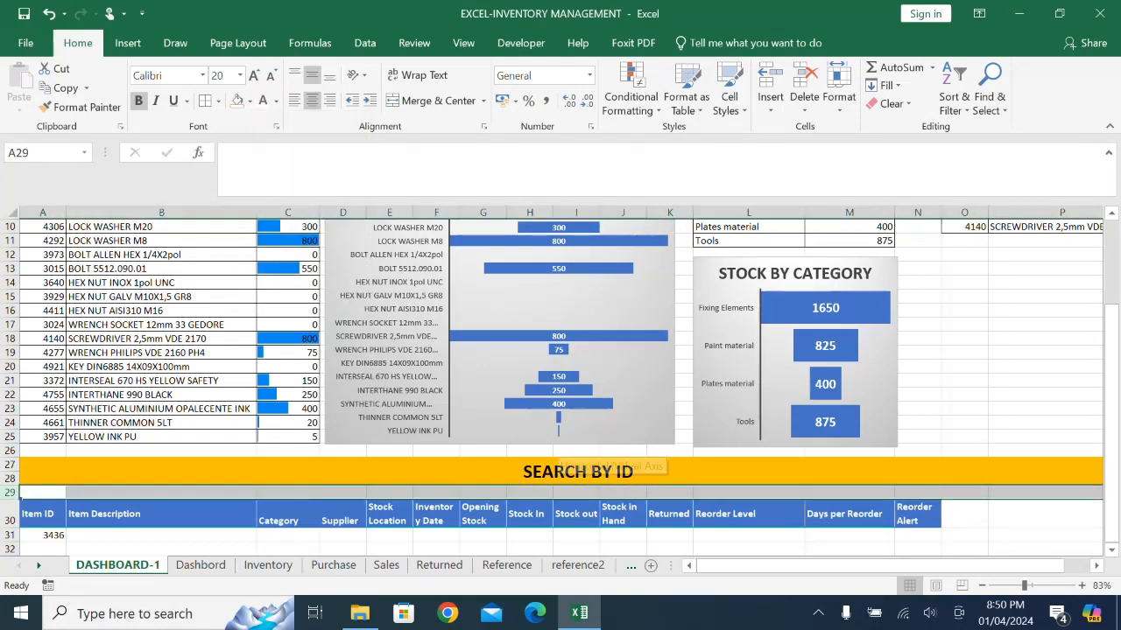
- Start a VLOOKUP formula in B31 that looks up A31 in the absolute Inventory range $A$1:$N$20
{"action": "left_click", "coordinate": [748, 549]}
{"action": "scroll", "coordinate": [744, 516], "scroll_direction": "down", "scroll_amount": 1}
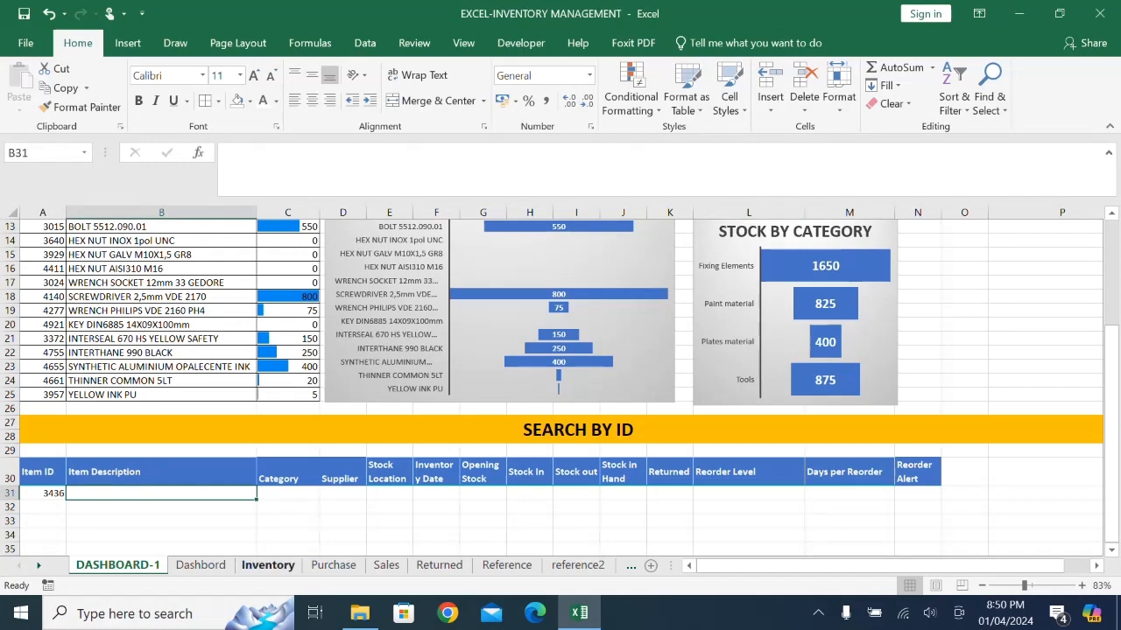
{"action": "type", "text": "=VLOOK"}
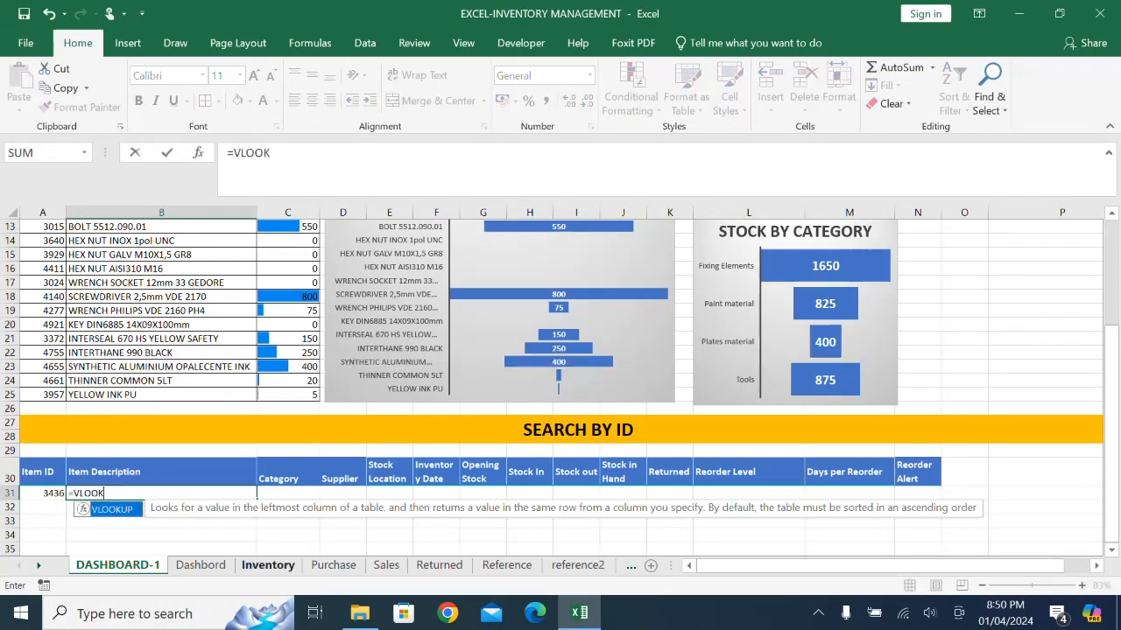
{"action": "type", "text": "UP("}
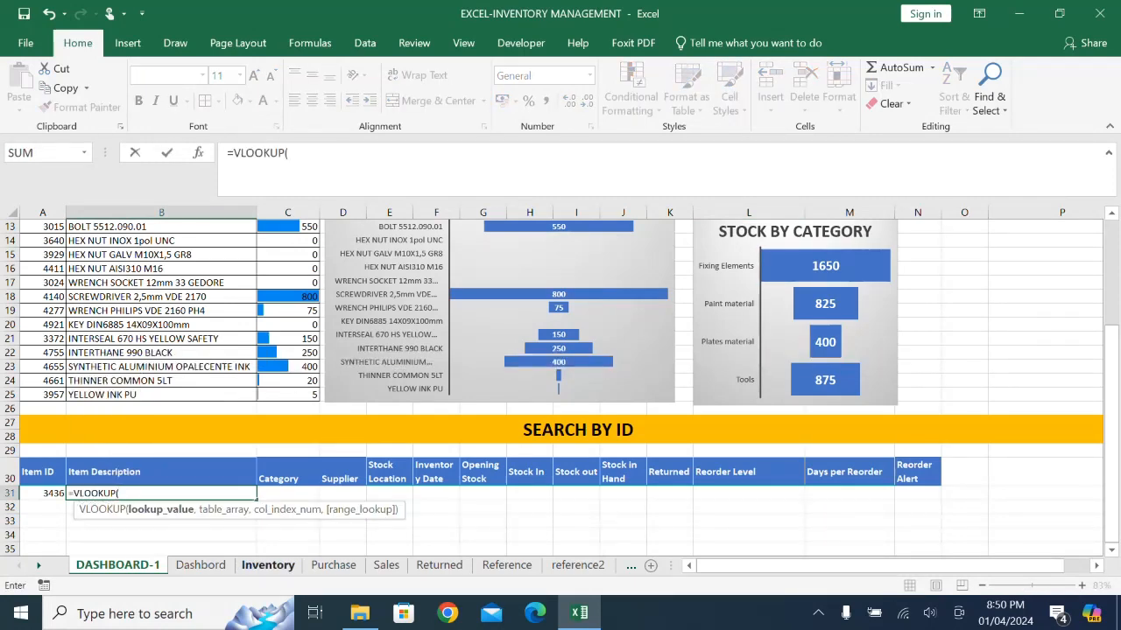
{"action": "left_click", "coordinate": [44, 493]}
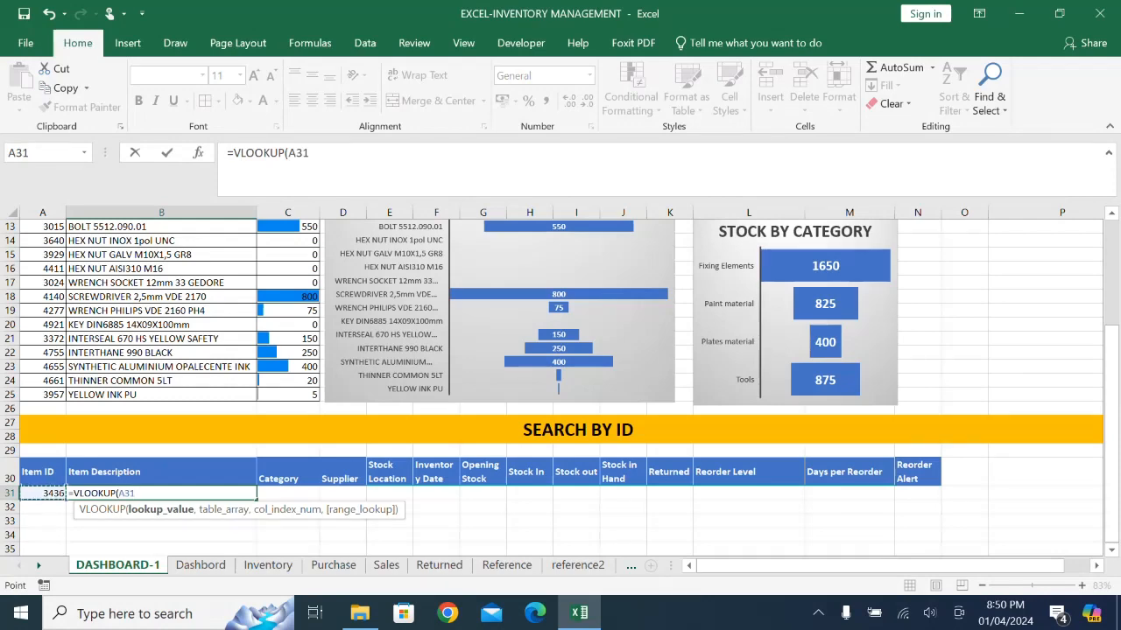
{"action": "type", "text": ","}
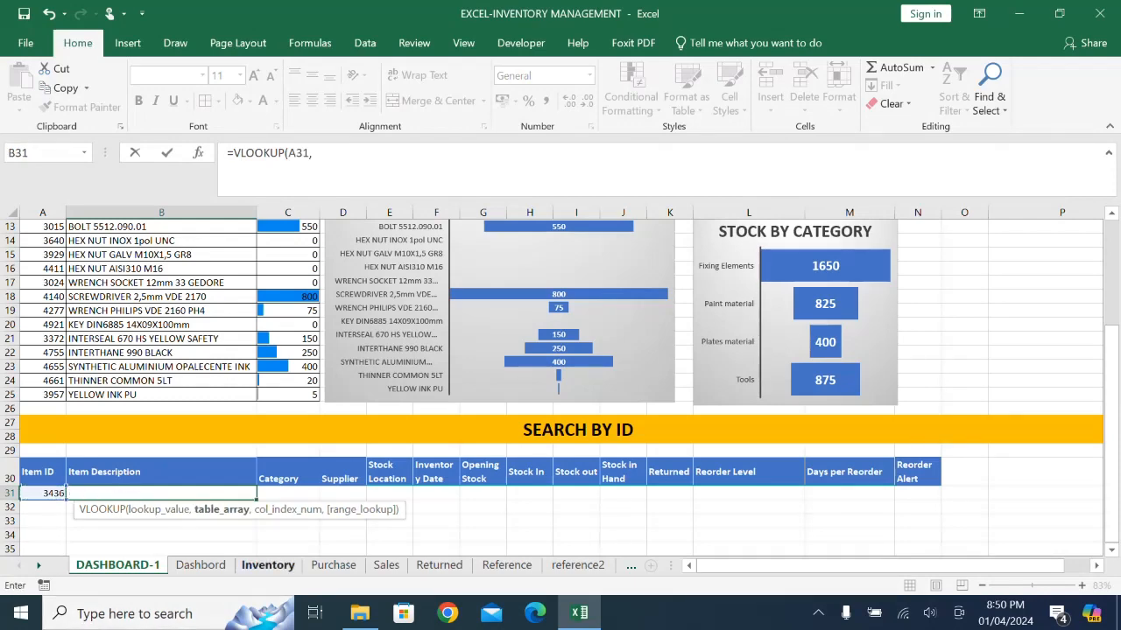
{"action": "left_click", "coordinate": [267, 565]}
{"action": "left_click_drag", "start_coordinate": [51, 231], "coordinate": [998, 435]}
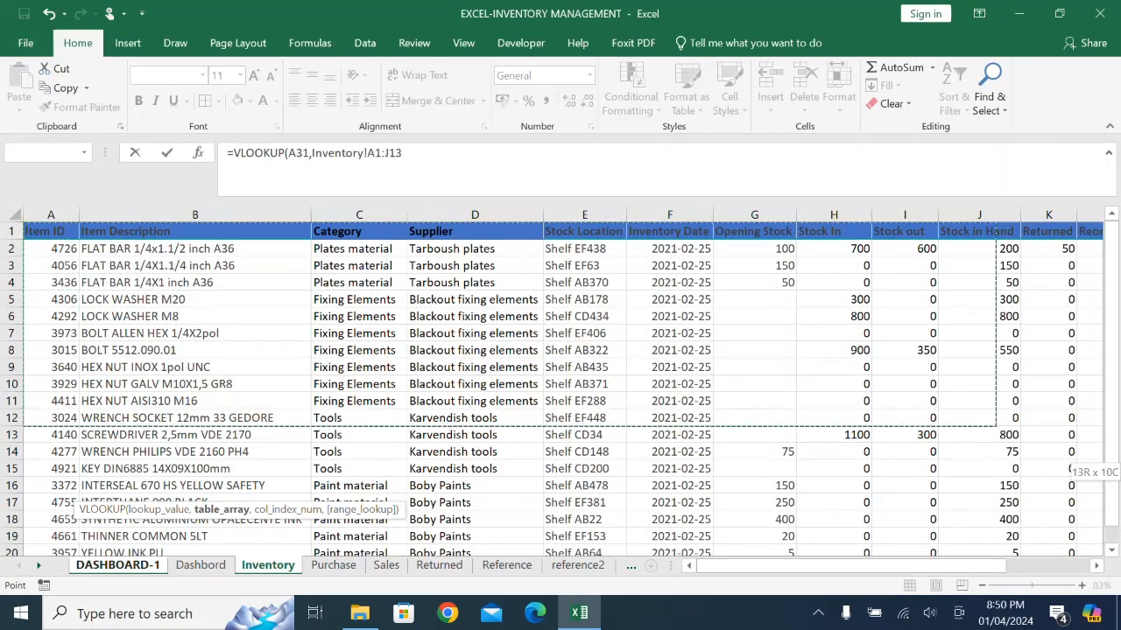
{"action": "left_click_drag", "start_coordinate": [1063, 462], "coordinate": [952, 520]}
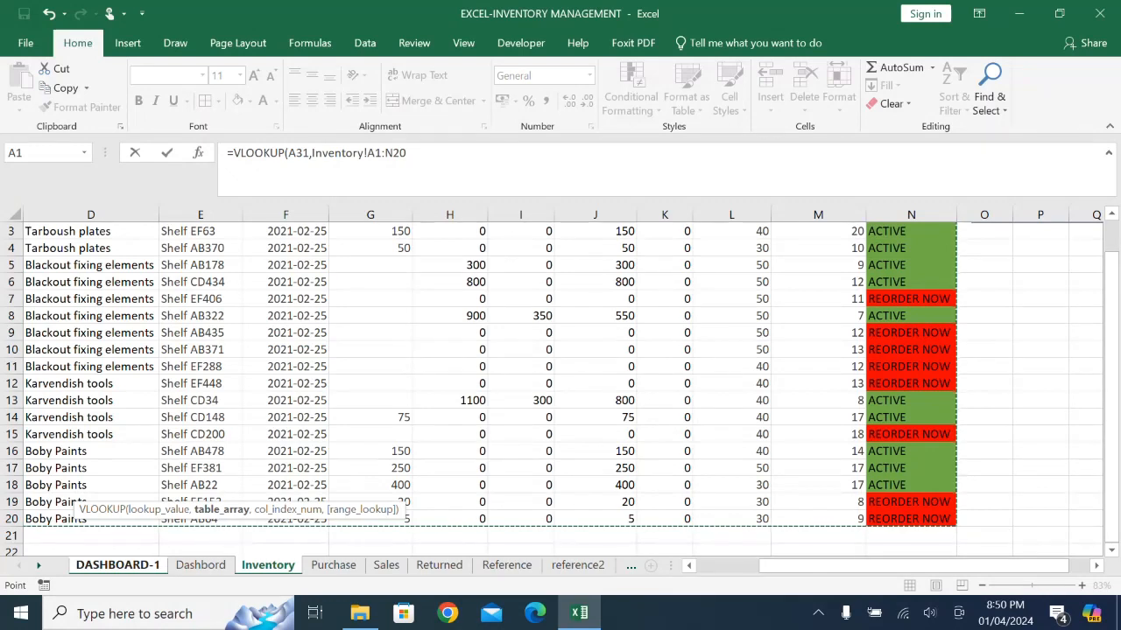
{"action": "key", "text": "F4"}
- Complete the B31 VLOOKUP with column index 2 and FALSE for an exact match
{"action": "type", "text": ","}
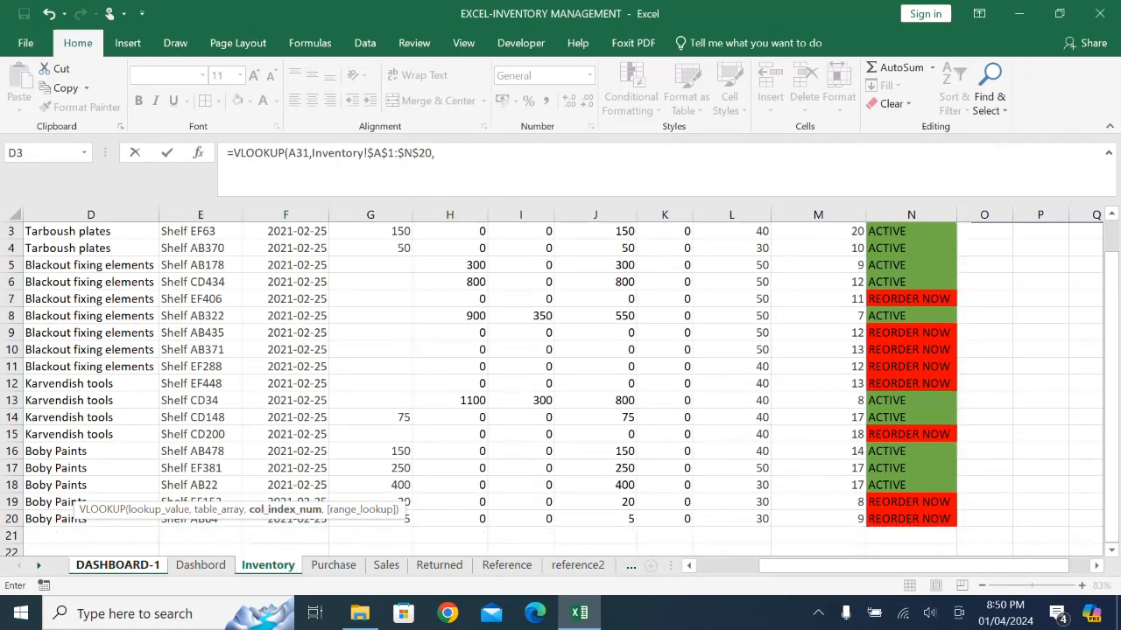
{"action": "type", "text": "2,"}
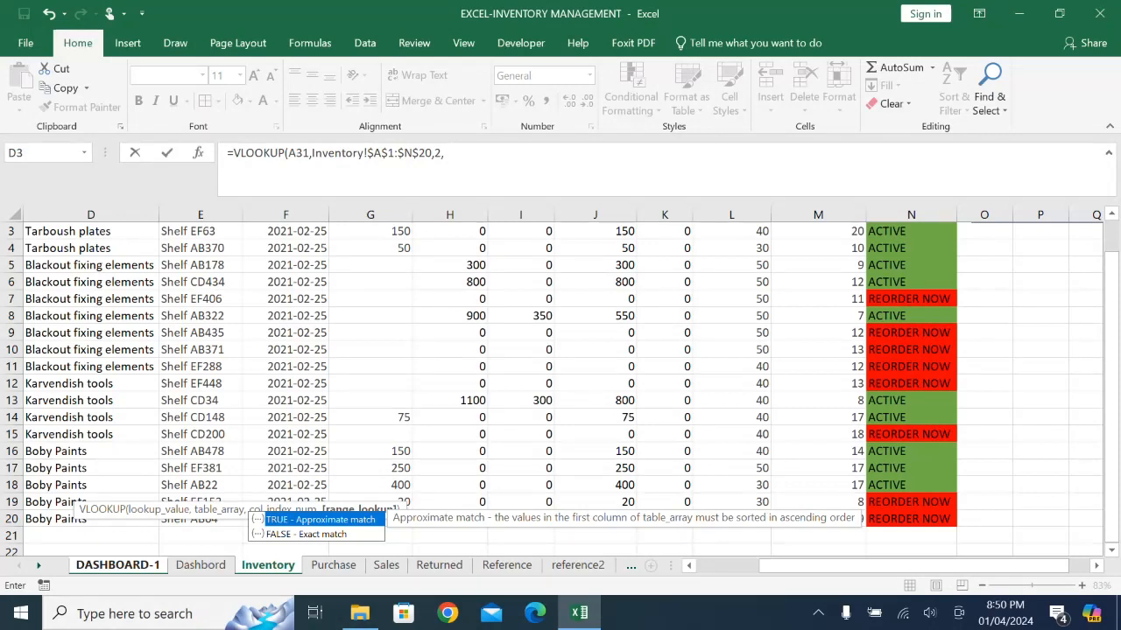
{"action": "key", "text": "Down"}
{"action": "key", "text": "Tab"}
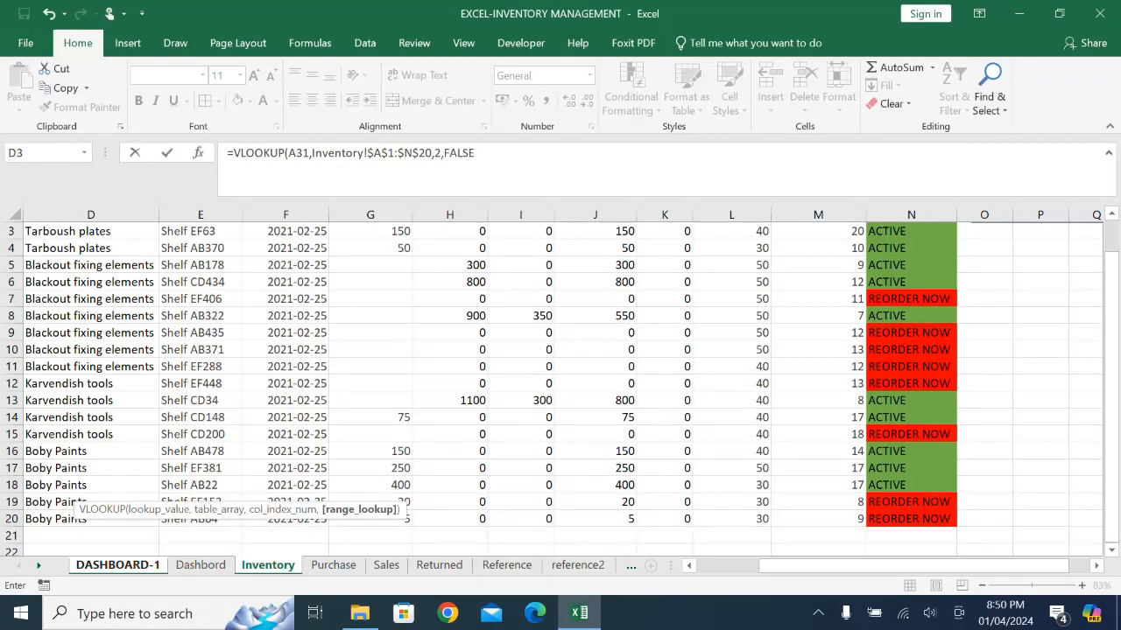
{"action": "type", "text": ")"}
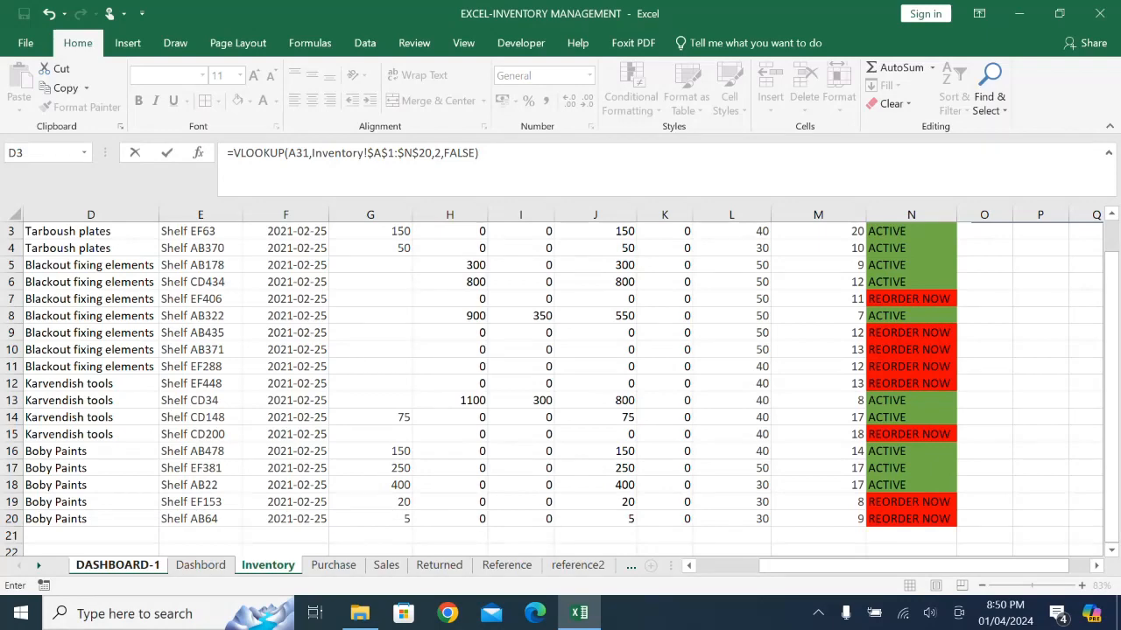
{"action": "key", "text": "Return"}
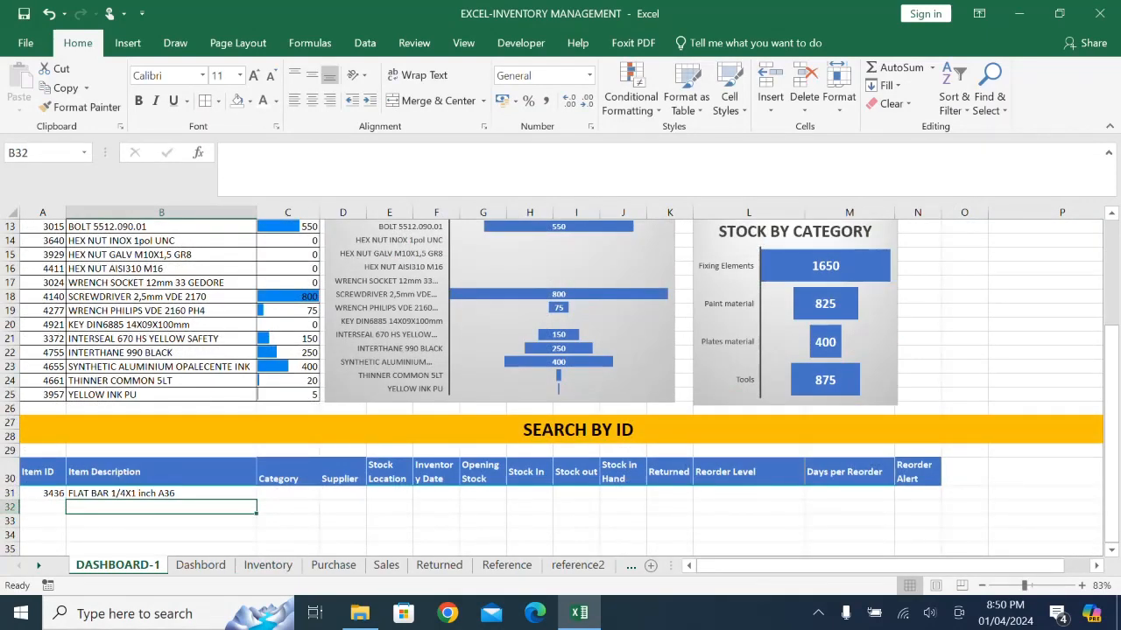
- Choose item ID 3640 from the dropdown list in A31 to test the description lookup
{"action": "left_click", "coordinate": [43, 494]}
{"action": "left_click", "coordinate": [74, 494]}
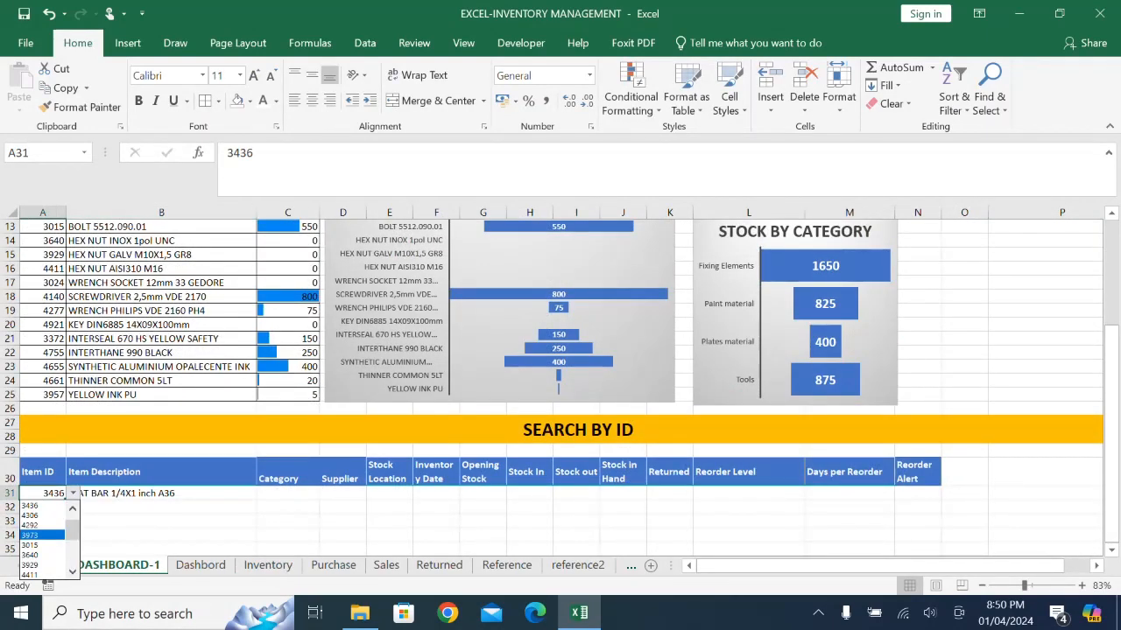
{"action": "left_click", "coordinate": [42, 554]}
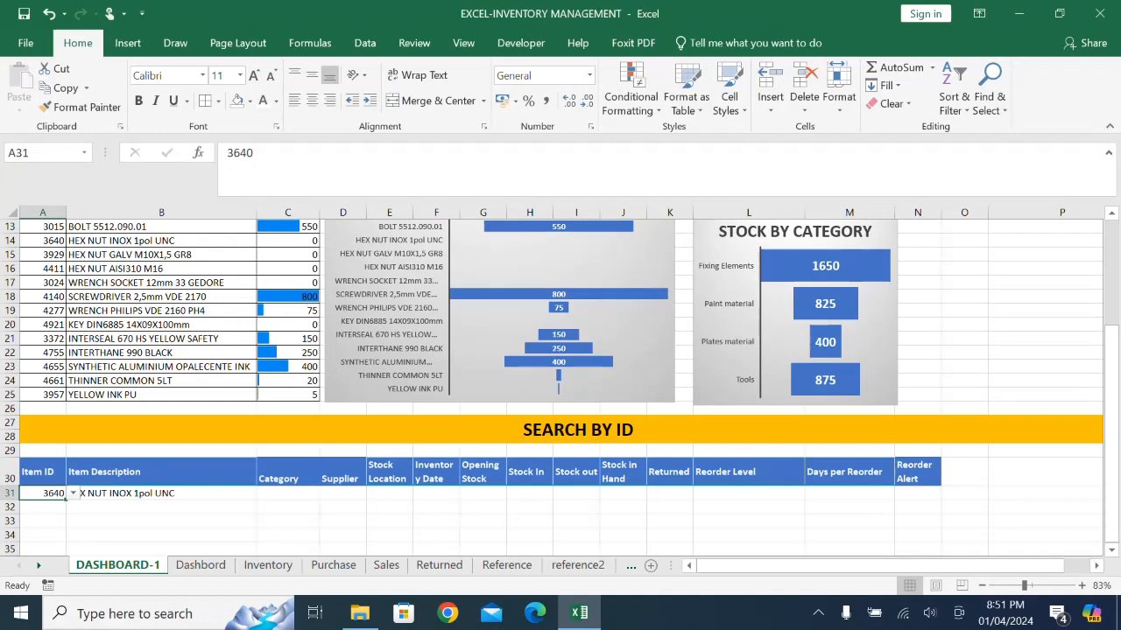
{"action": "left_click", "coordinate": [161, 520]}
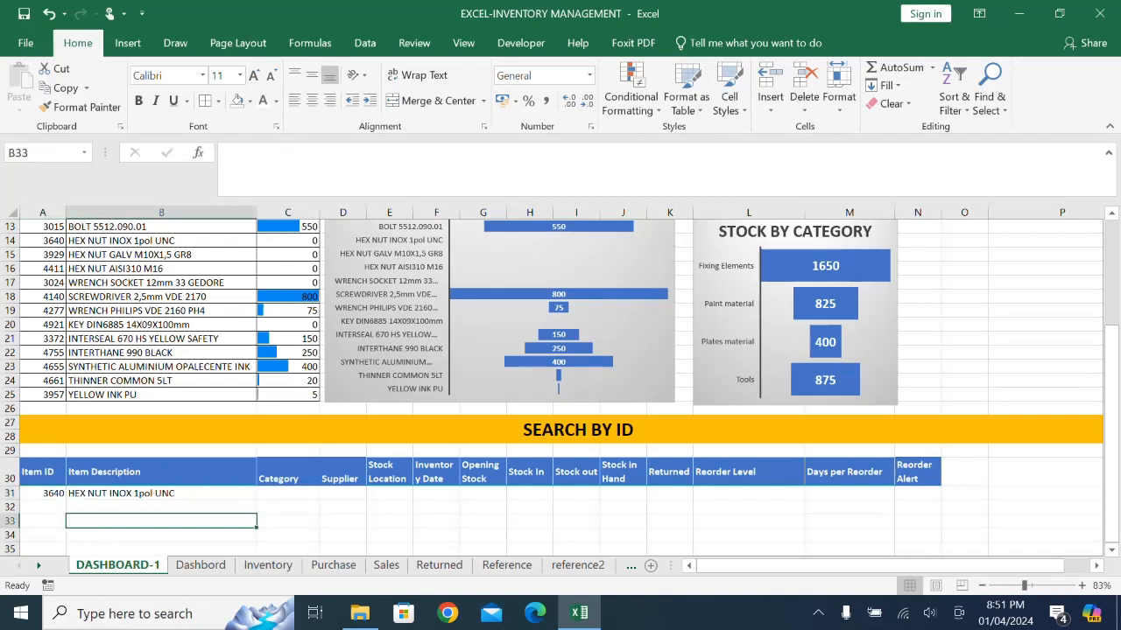
- Make the lookup value in the B31 formula an absolute reference, $A$31
{"action": "left_click", "coordinate": [288, 494]}
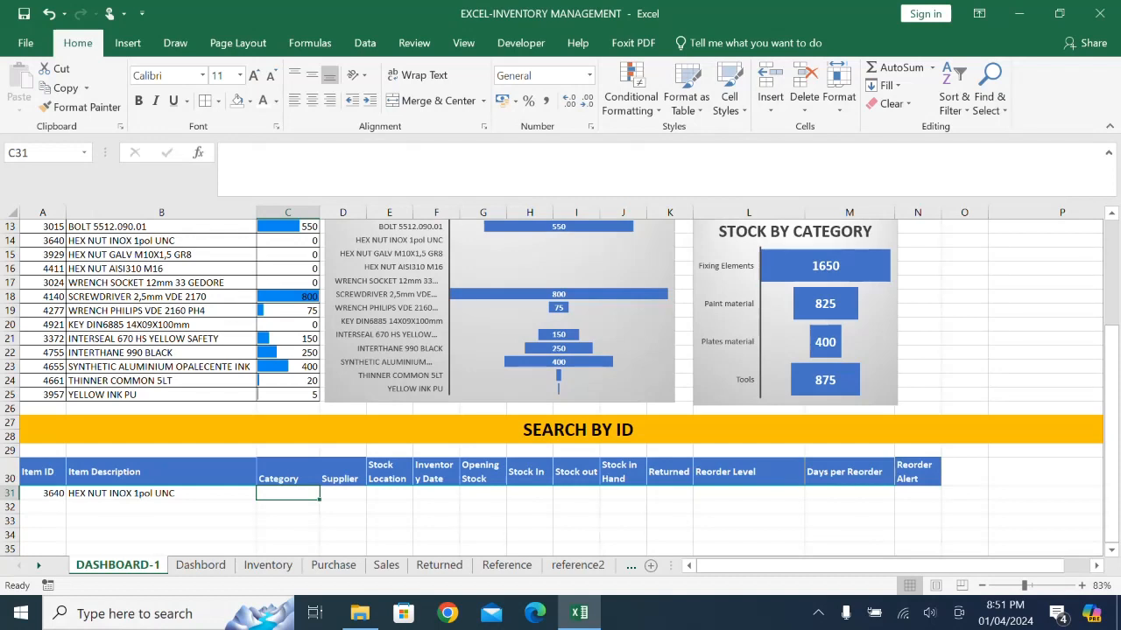
{"action": "left_click", "coordinate": [161, 494]}
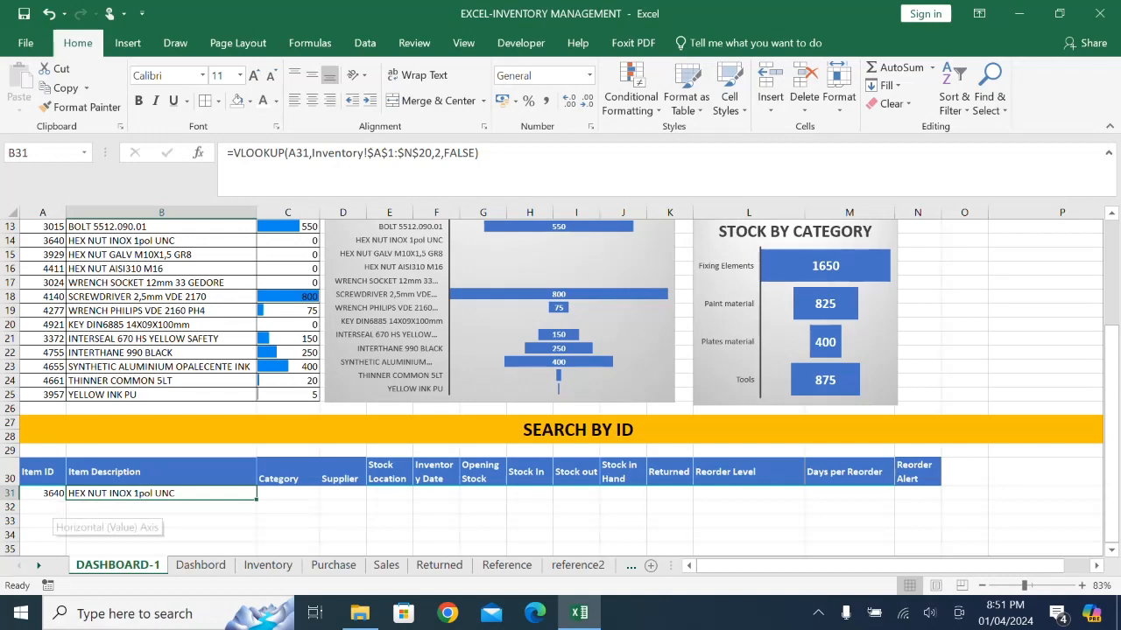
{"action": "left_click", "coordinate": [290, 152]}
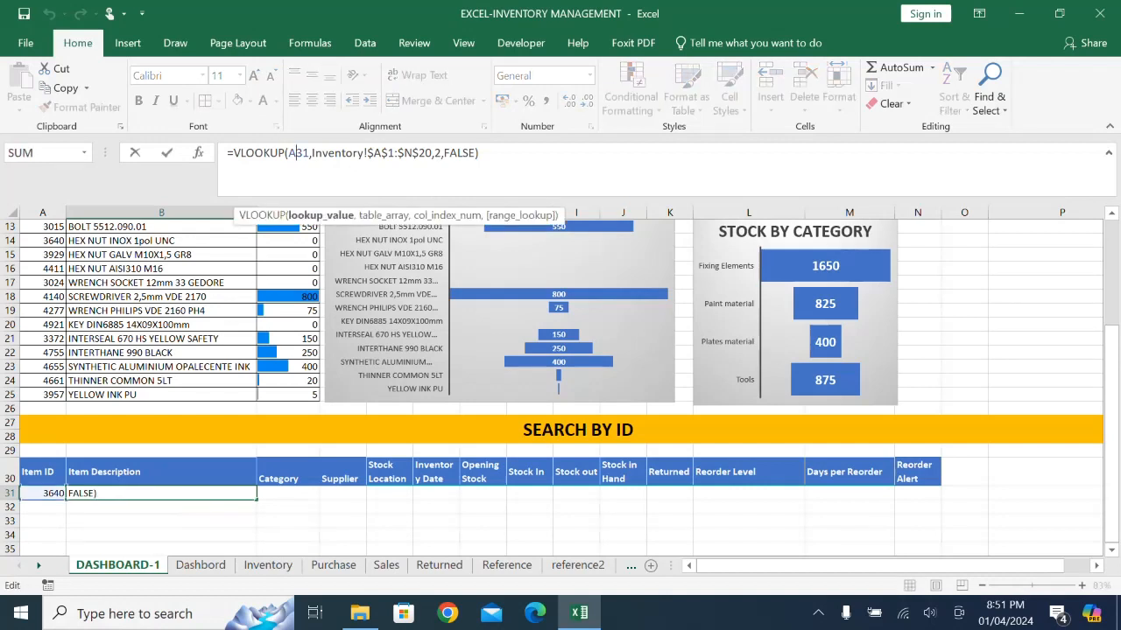
{"action": "key", "text": "F4"}
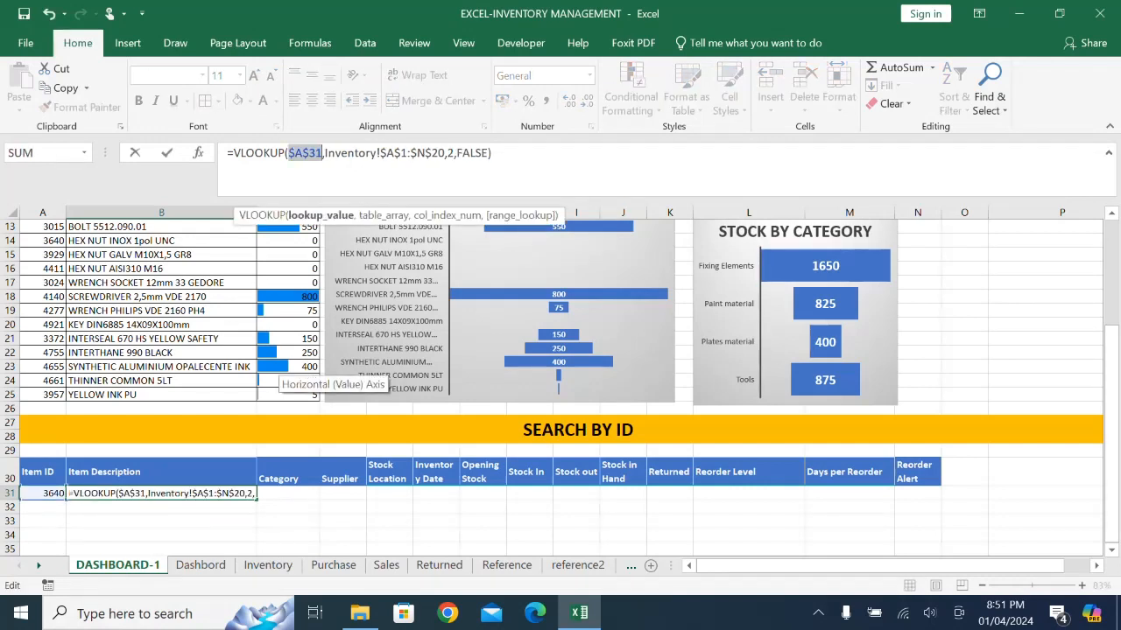
{"action": "key", "text": "Return"}
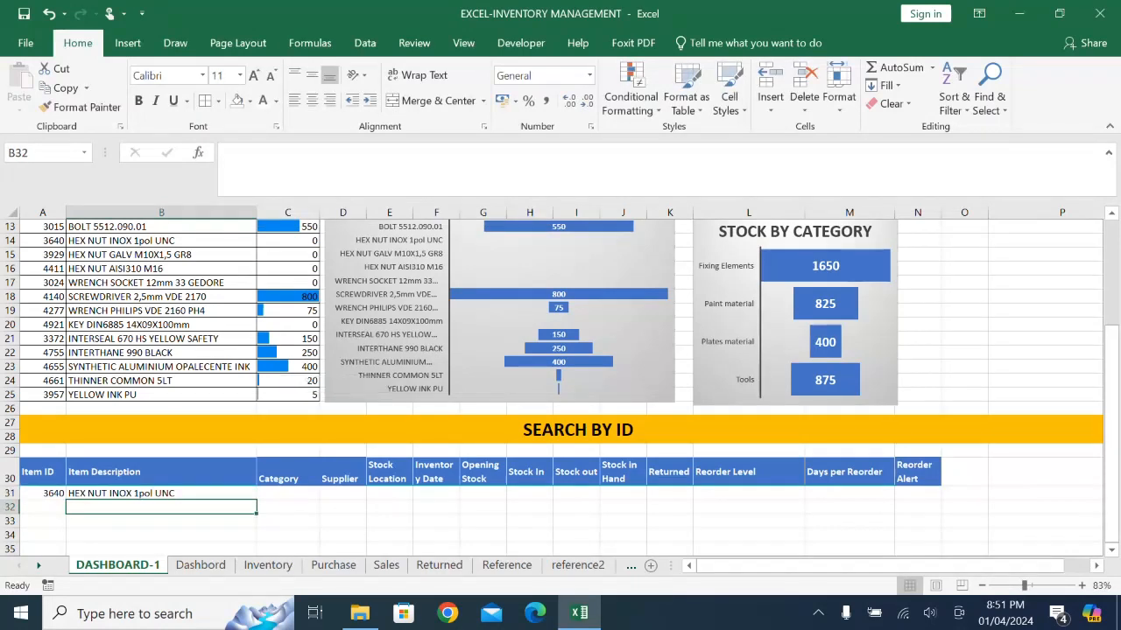
- Fill the B31 formula across to C31 and set its column index to 3 for the category
{"action": "key", "text": "Up"}
{"action": "left_click_drag", "start_coordinate": [257, 500], "coordinate": [307, 495]}
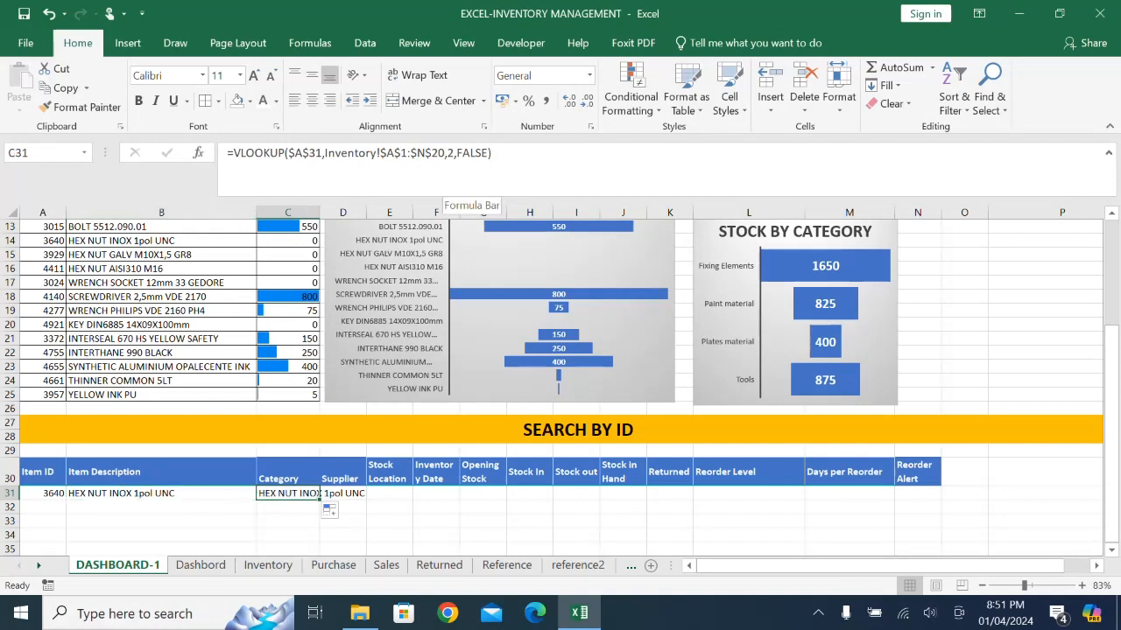
{"action": "left_click", "coordinate": [448, 153]}
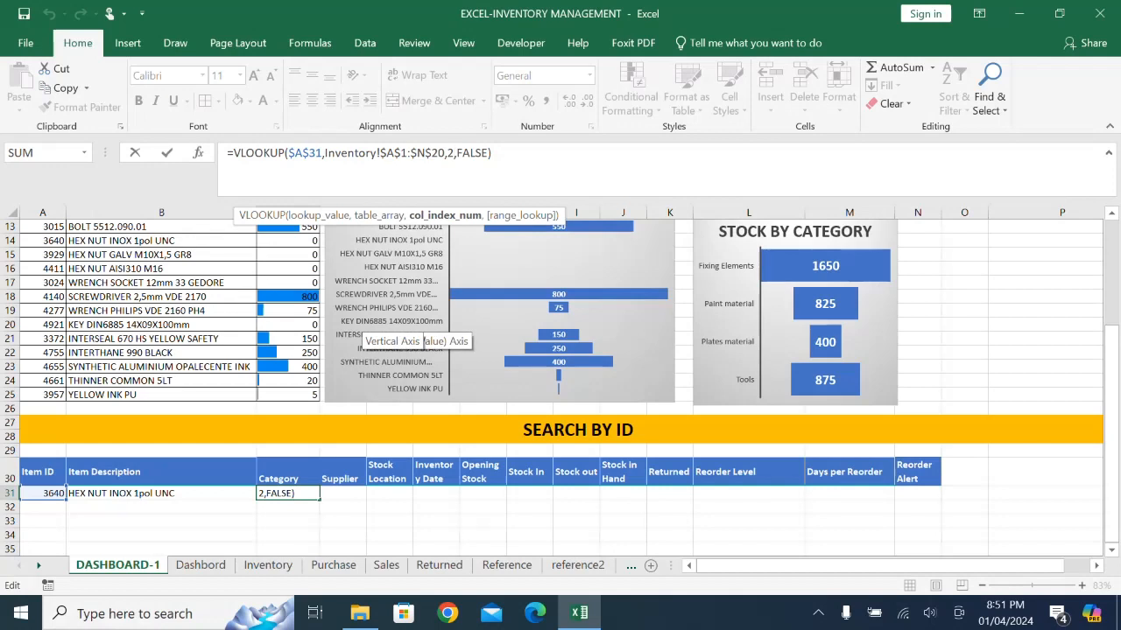
{"action": "key", "text": "BackSpace"}
{"action": "type", "text": "3"}
{"action": "key", "text": "Return"}
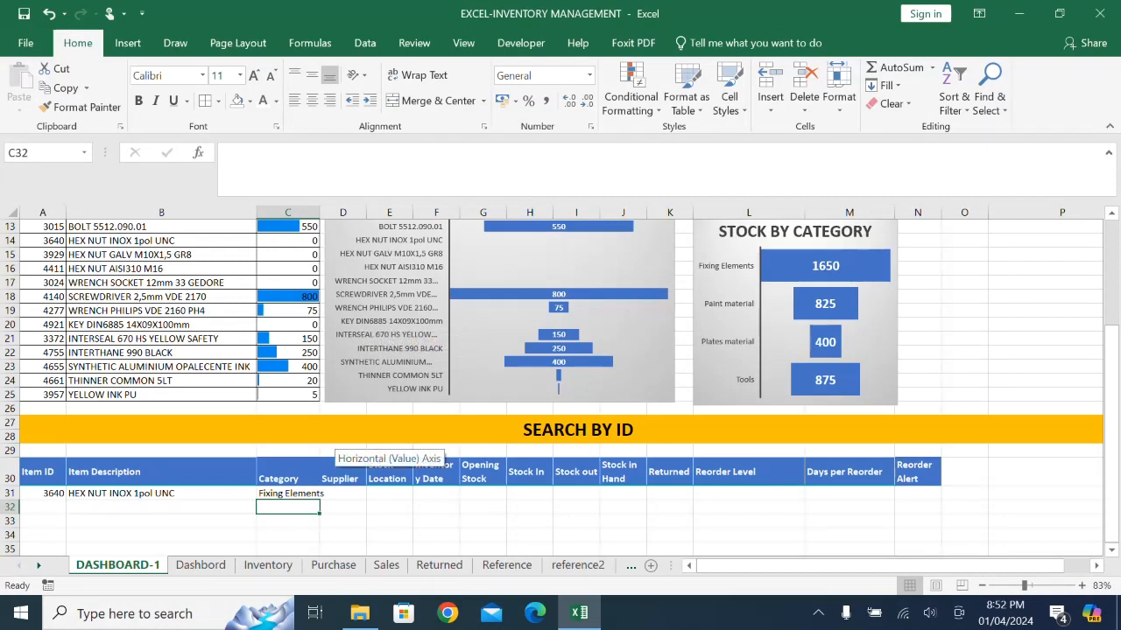
- Widen column C slightly so the category text in C31 fits
{"action": "left_click_drag", "start_coordinate": [320, 212], "coordinate": [328, 212]}
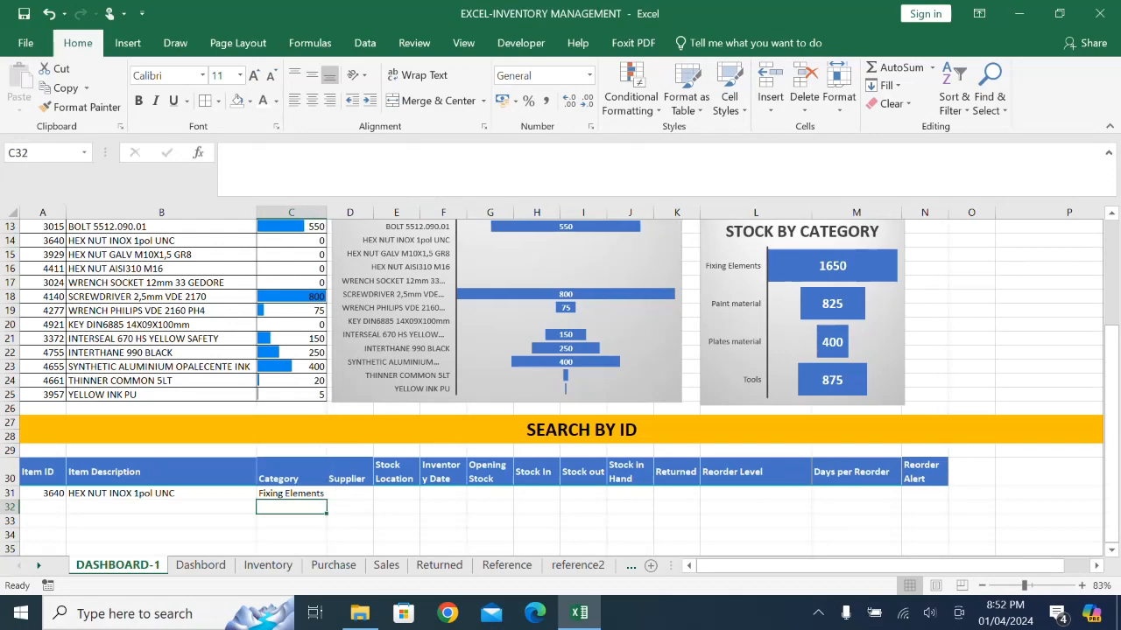
{"action": "scroll", "coordinate": [560, 387], "scroll_direction": "up", "scroll_amount": 2}
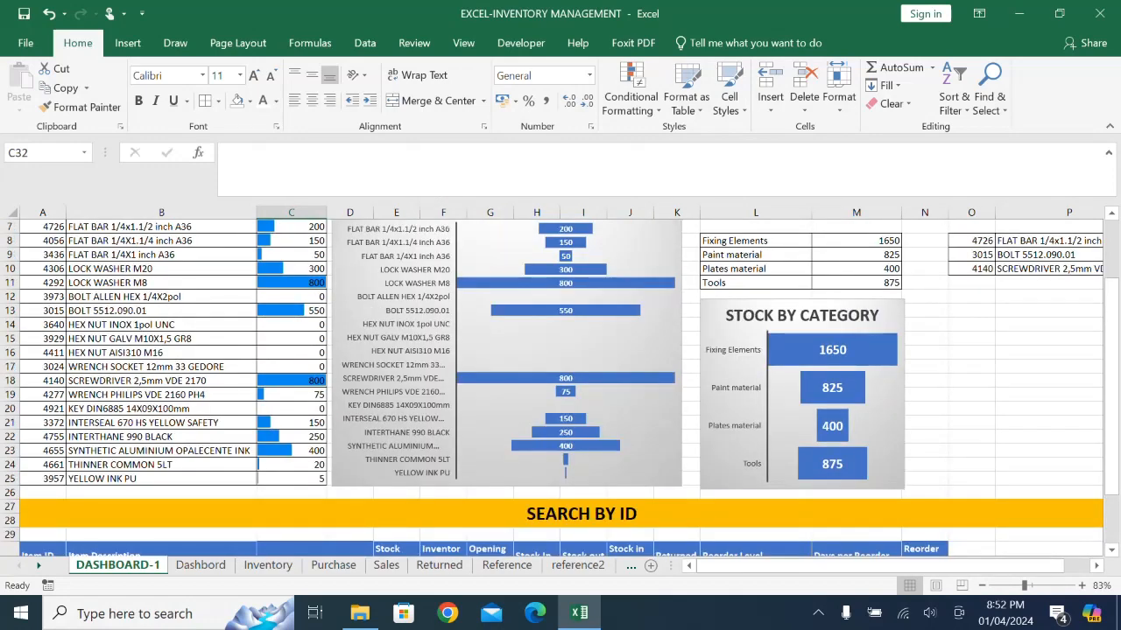
{"action": "scroll", "coordinate": [560, 387], "scroll_direction": "down", "scroll_amount": 1}
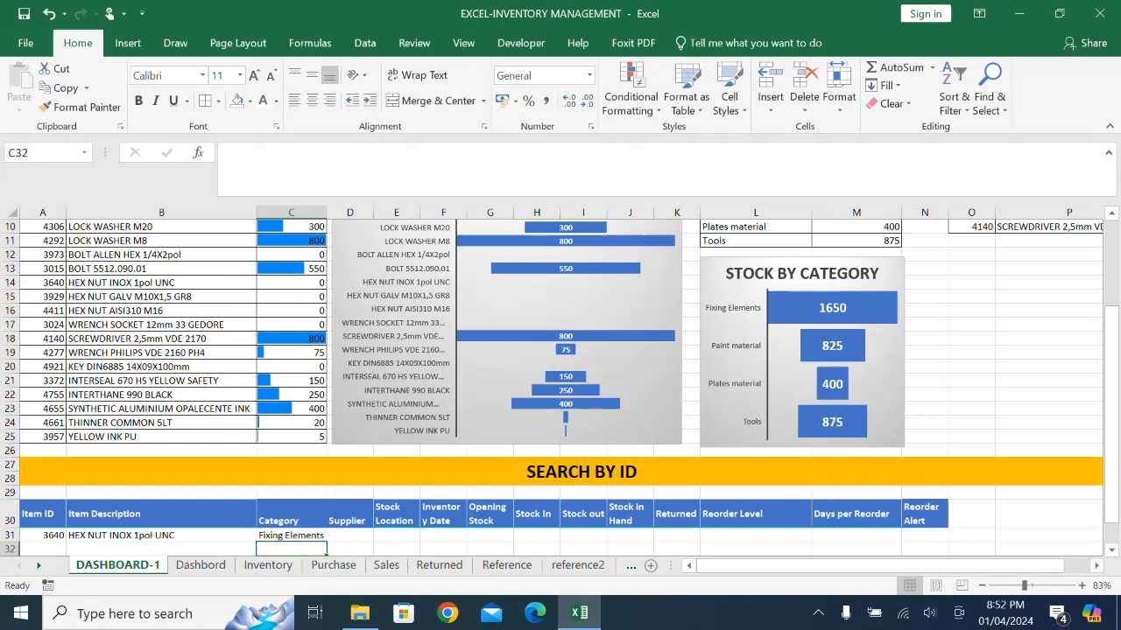
- Delete the category lookup formula from C31
{"action": "left_click", "coordinate": [291, 535]}
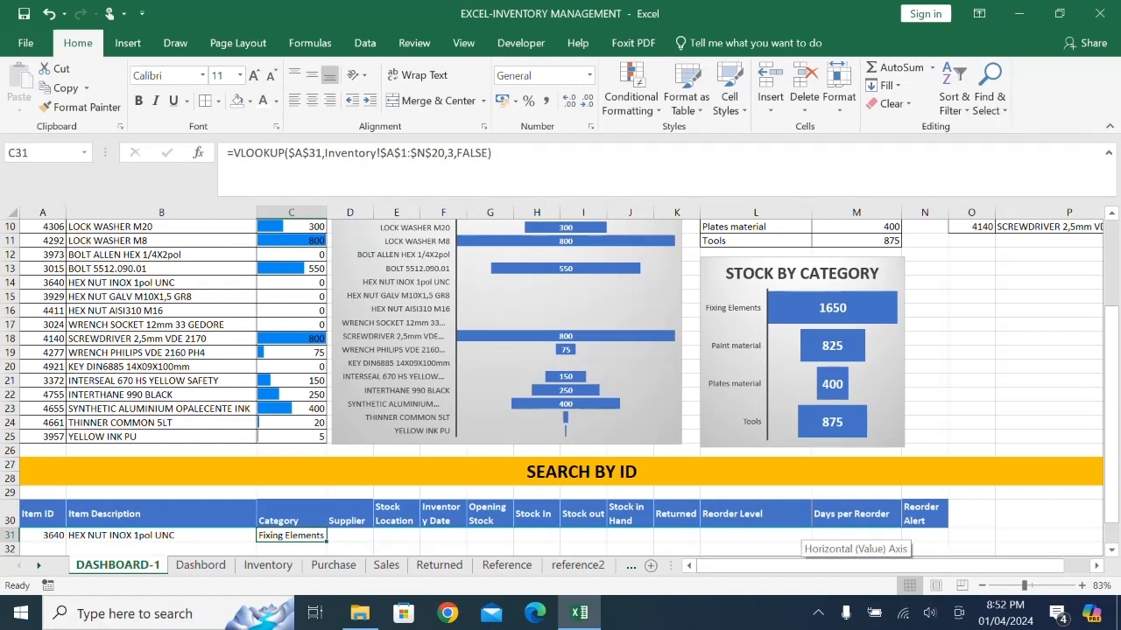
{"action": "key", "text": "Delete"}
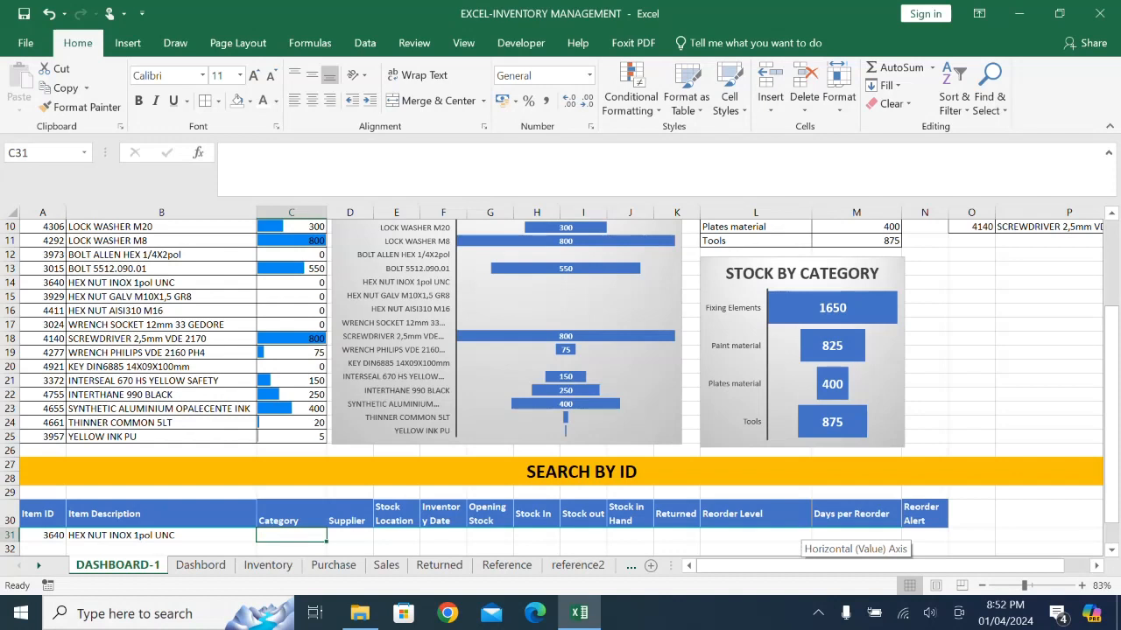
{"action": "left_click", "coordinate": [161, 549]}
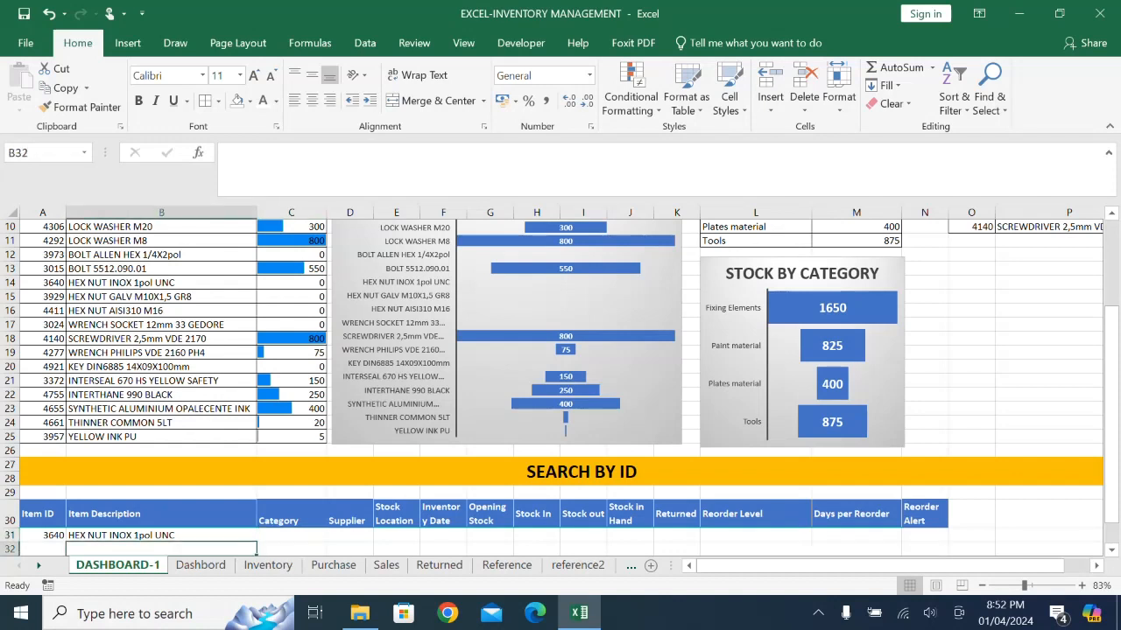
- Replace the column index in the B31 VLOOKUP formula with a MATCH function that uses header B30 as its lookup value
{"action": "left_click", "coordinate": [161, 535]}
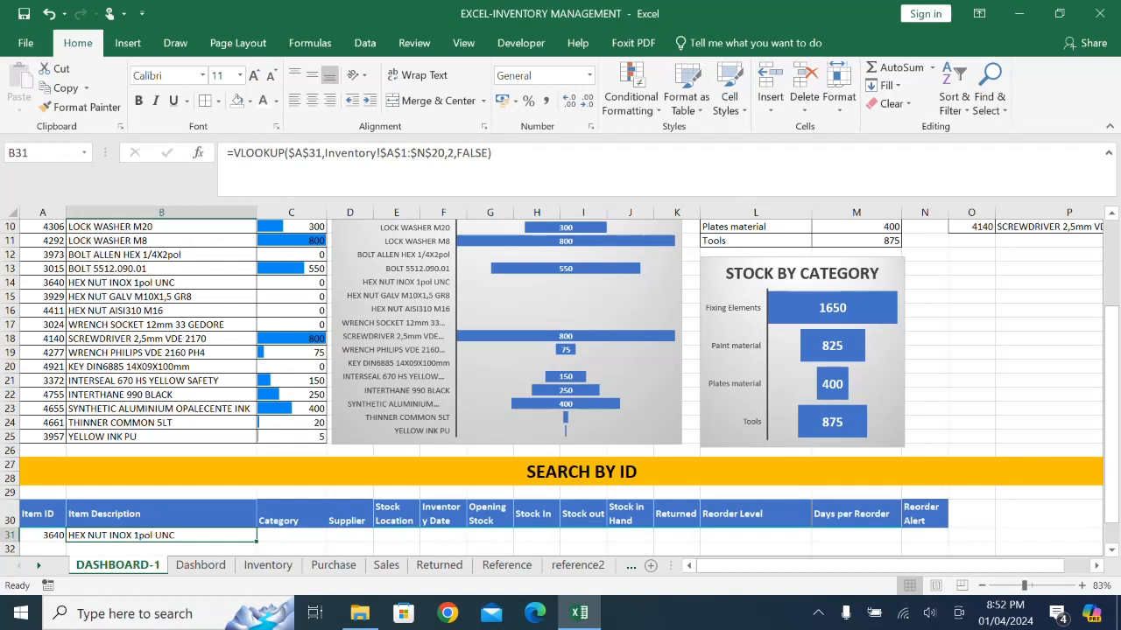
{"action": "left_click_drag", "start_coordinate": [35, 516], "coordinate": [923, 516]}
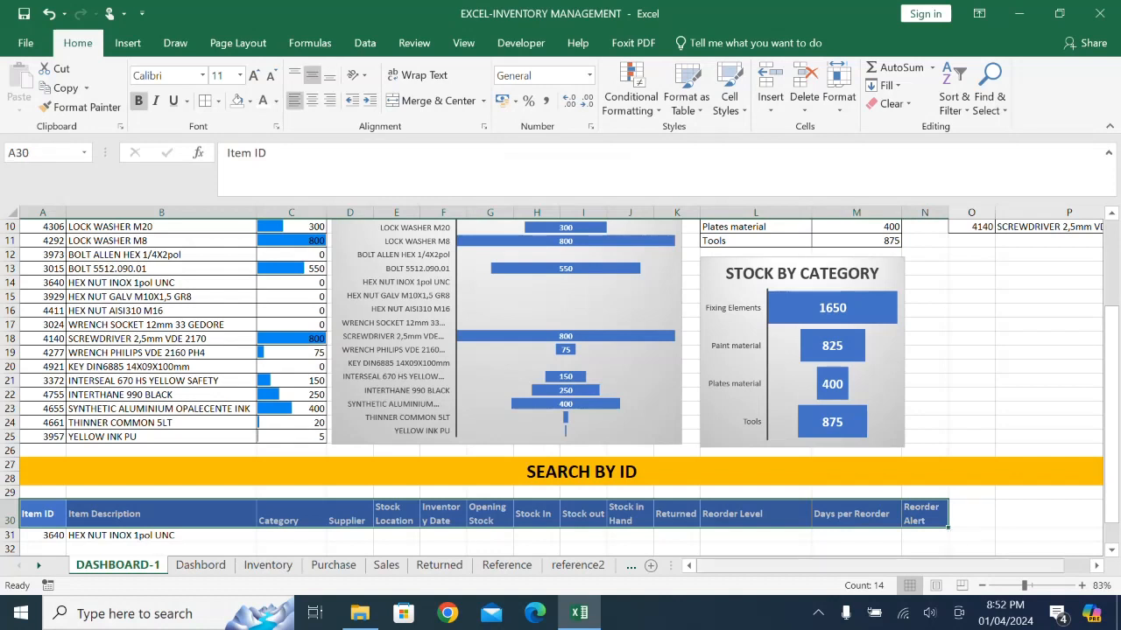
{"action": "left_click", "coordinate": [397, 516]}
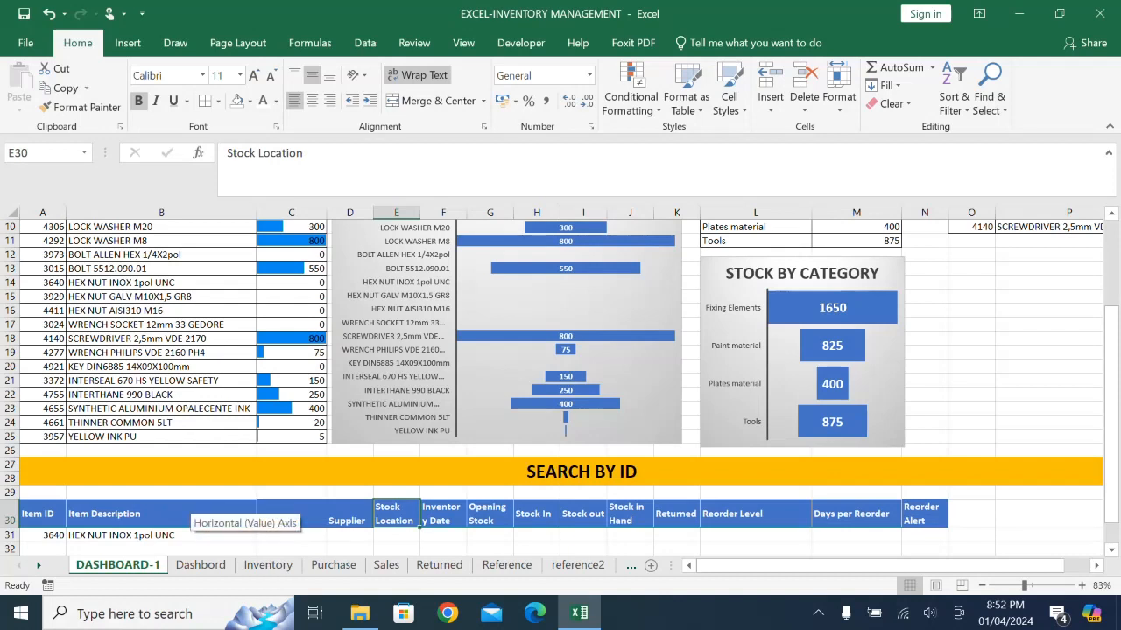
{"action": "left_click", "coordinate": [166, 535]}
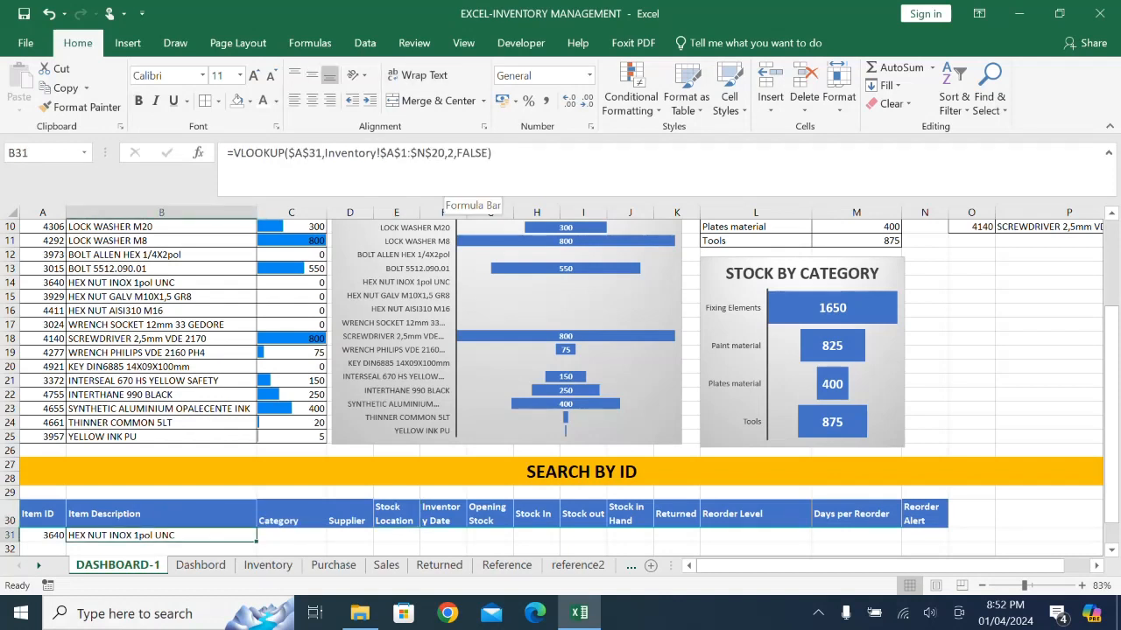
{"action": "left_click", "coordinate": [447, 185]}
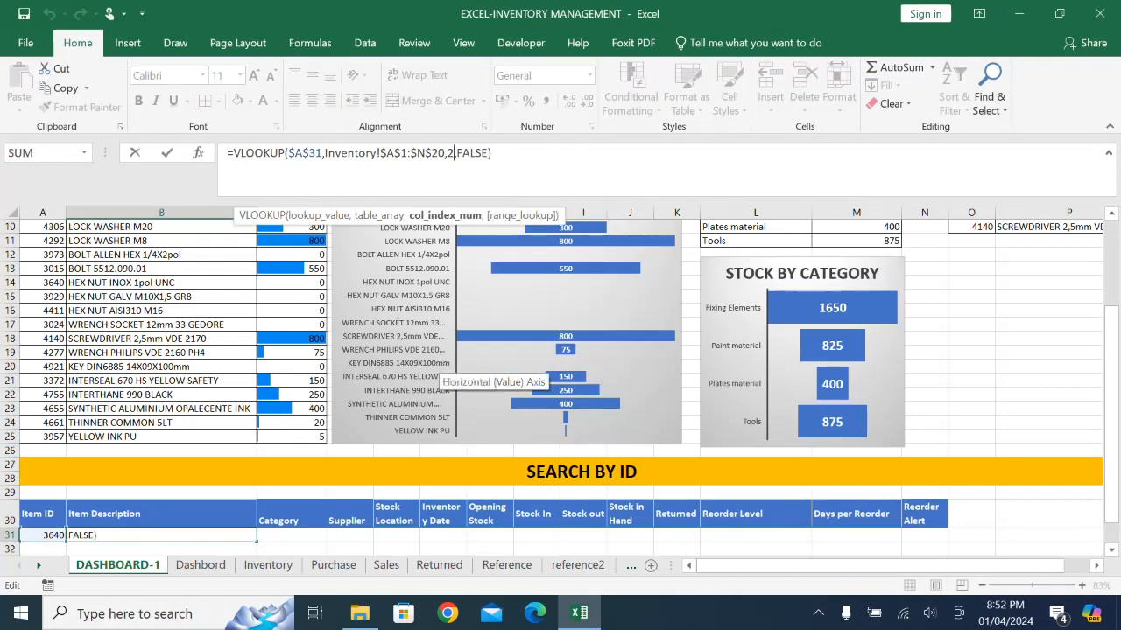
{"action": "key", "text": "Delete"}
{"action": "type", "text": "MATCH"}
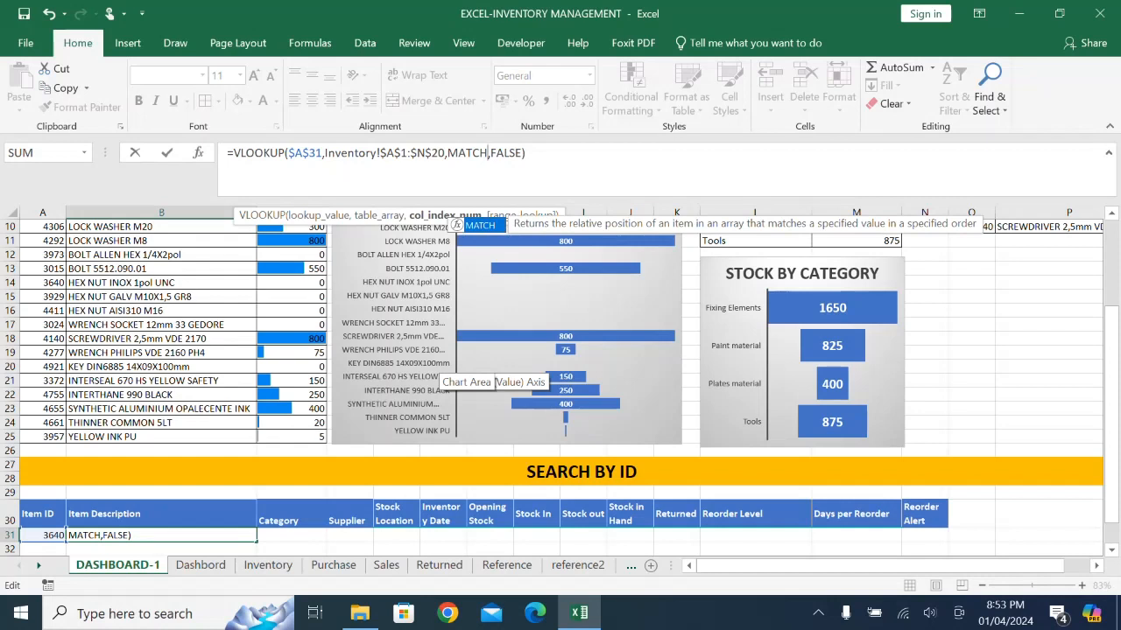
{"action": "type", "text": "("}
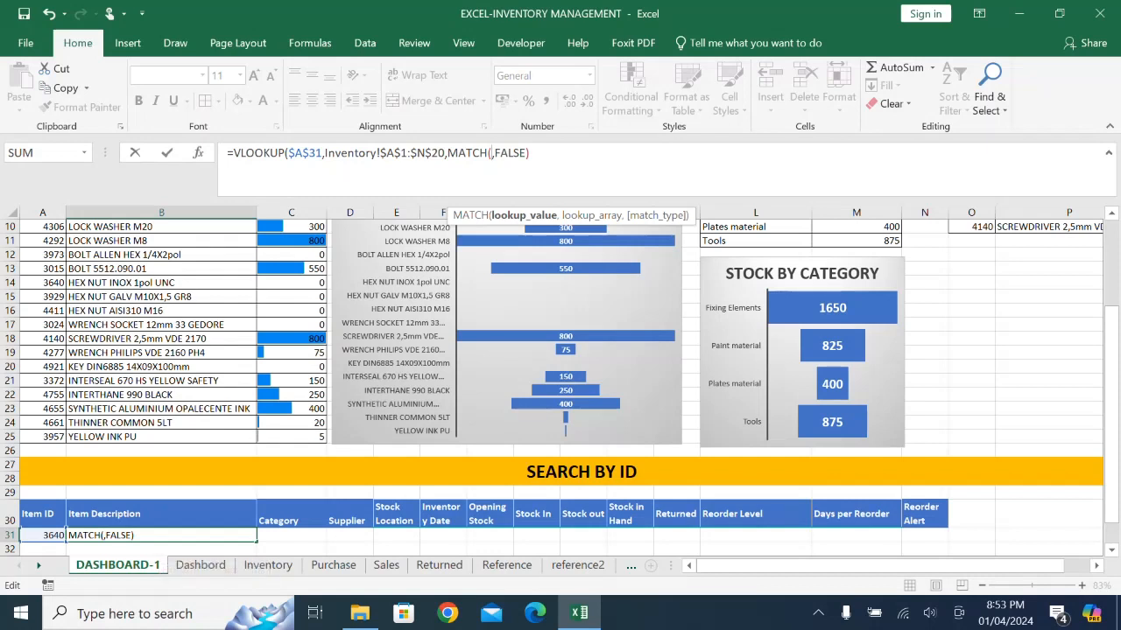
{"action": "left_click", "coordinate": [155, 513]}
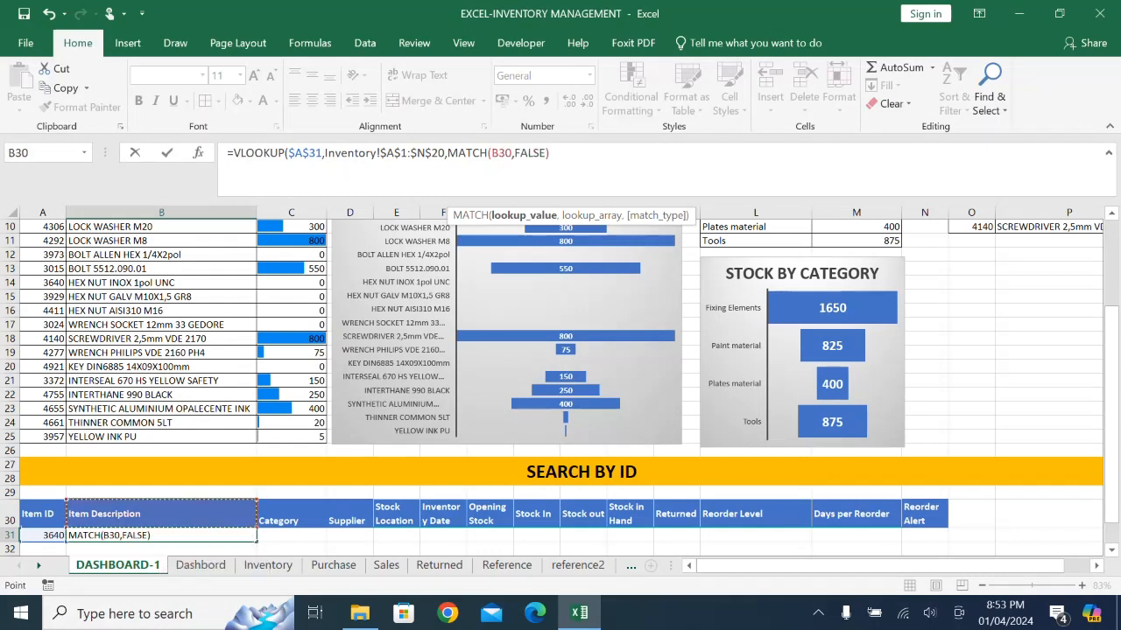
- Complete the MATCH in B31 with the absolute header range $A$30:$N$30 and exact match type 0
{"action": "type", "text": ","}
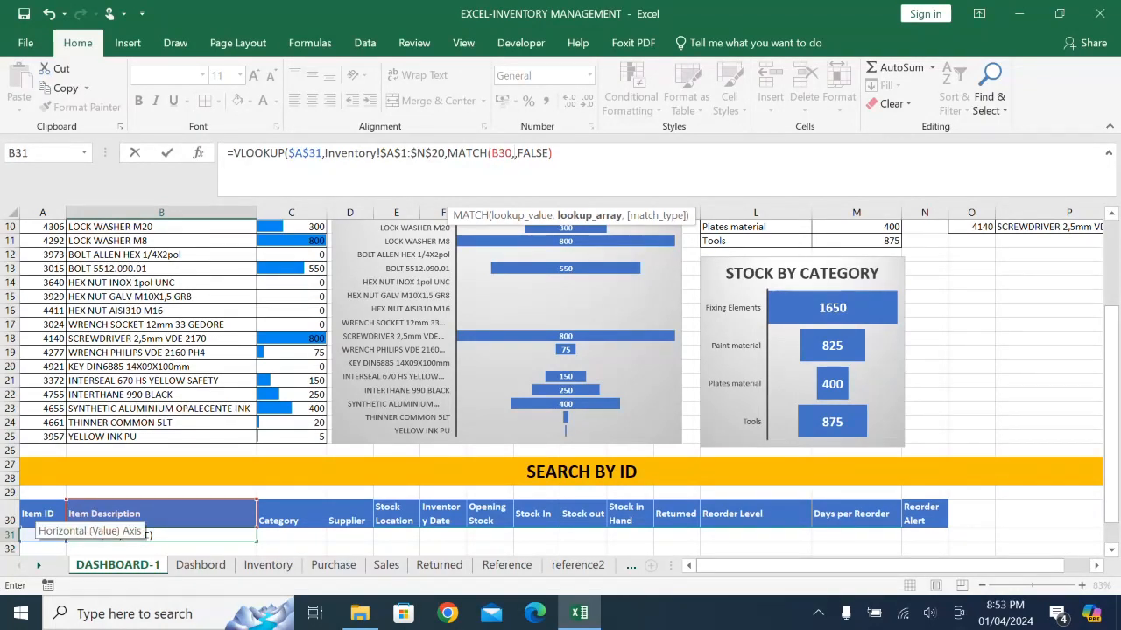
{"action": "left_click_drag", "start_coordinate": [40, 516], "coordinate": [926, 516]}
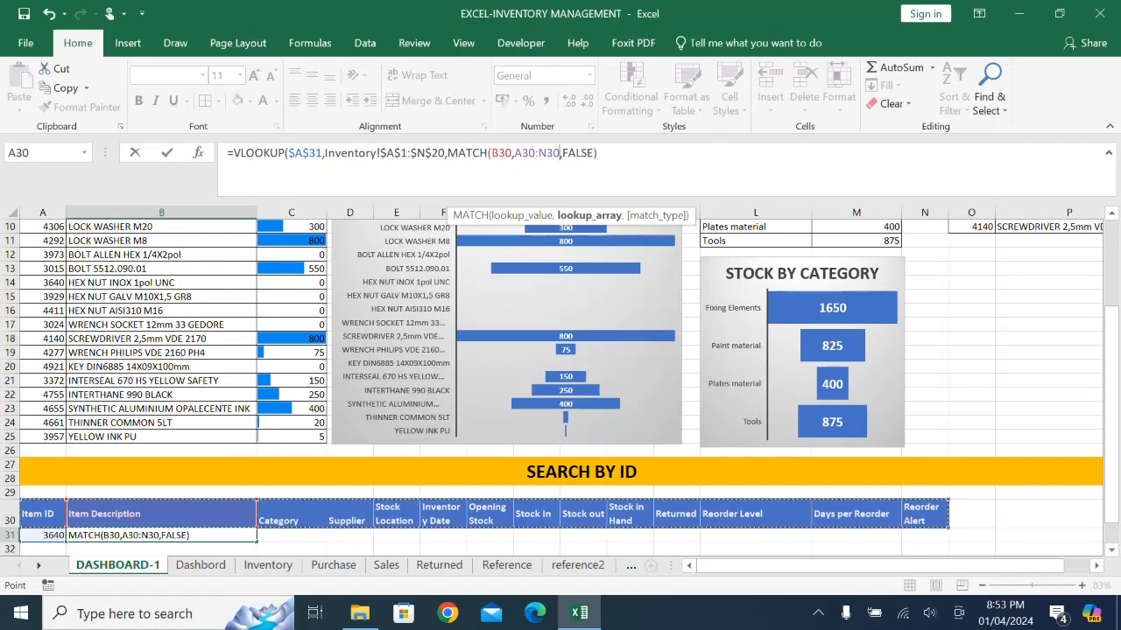
{"action": "key", "text": "F4"}
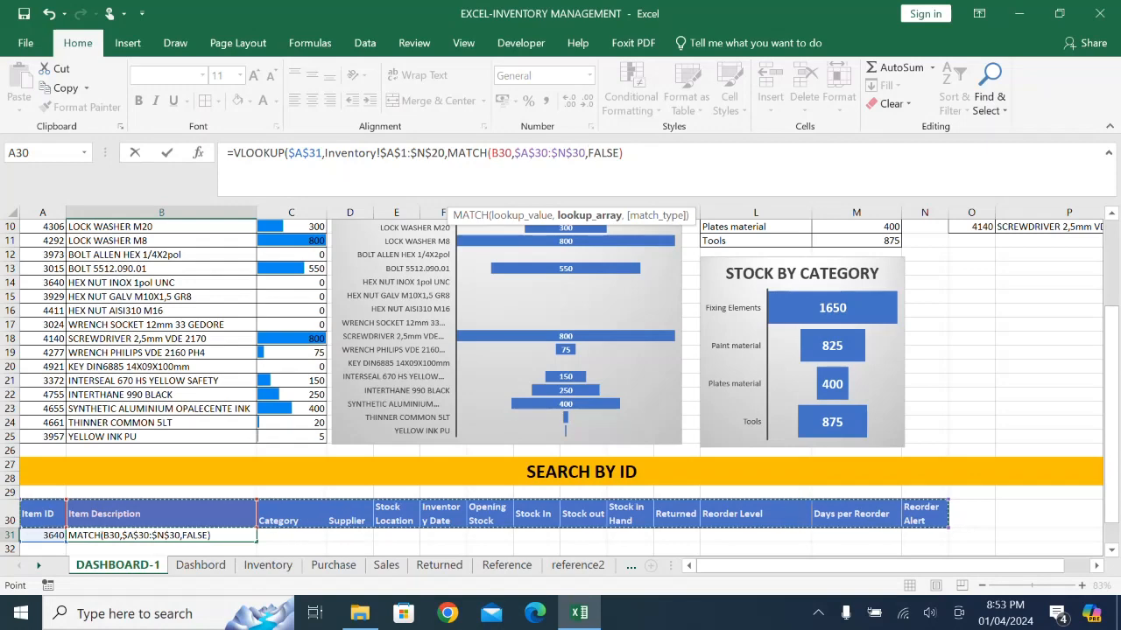
{"action": "type", "text": ","}
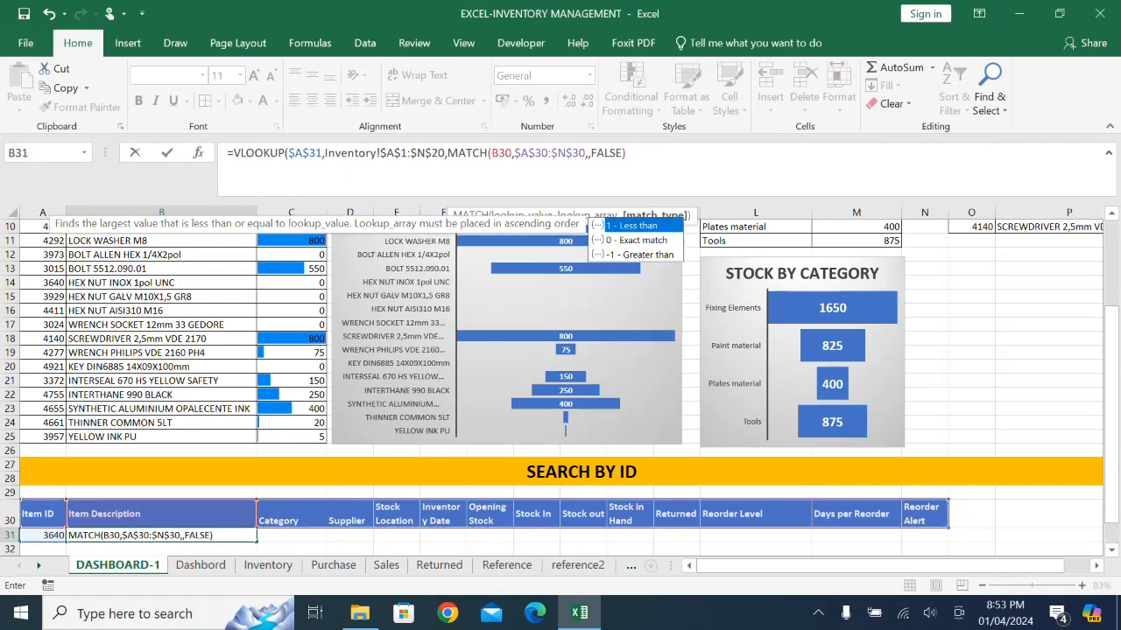
{"action": "key", "text": "Down"}
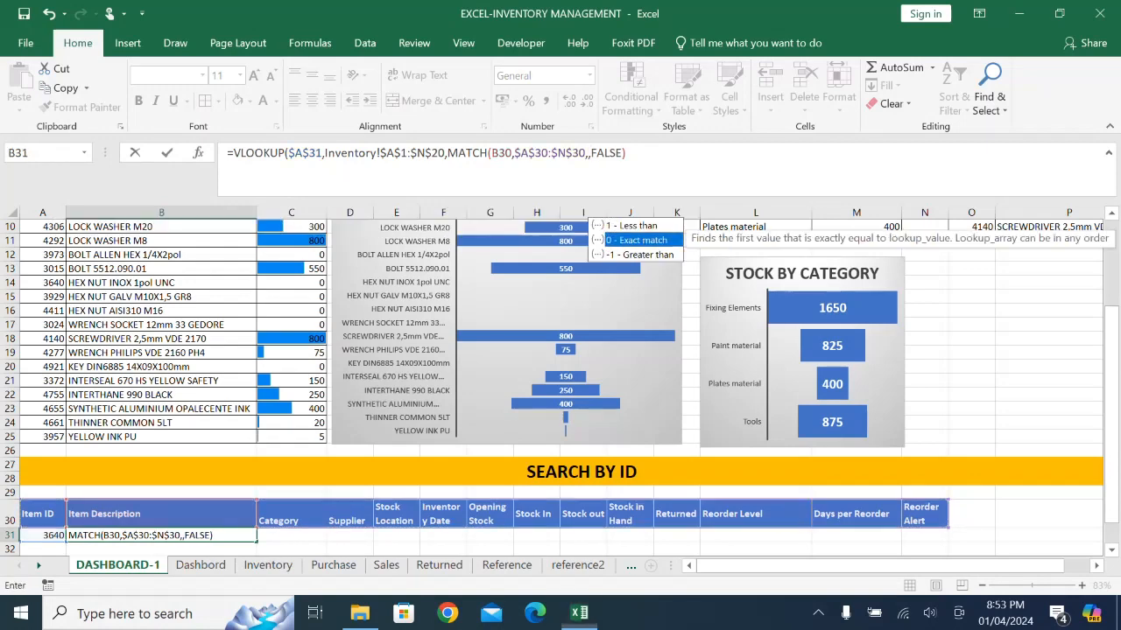
{"action": "key", "text": "Tab"}
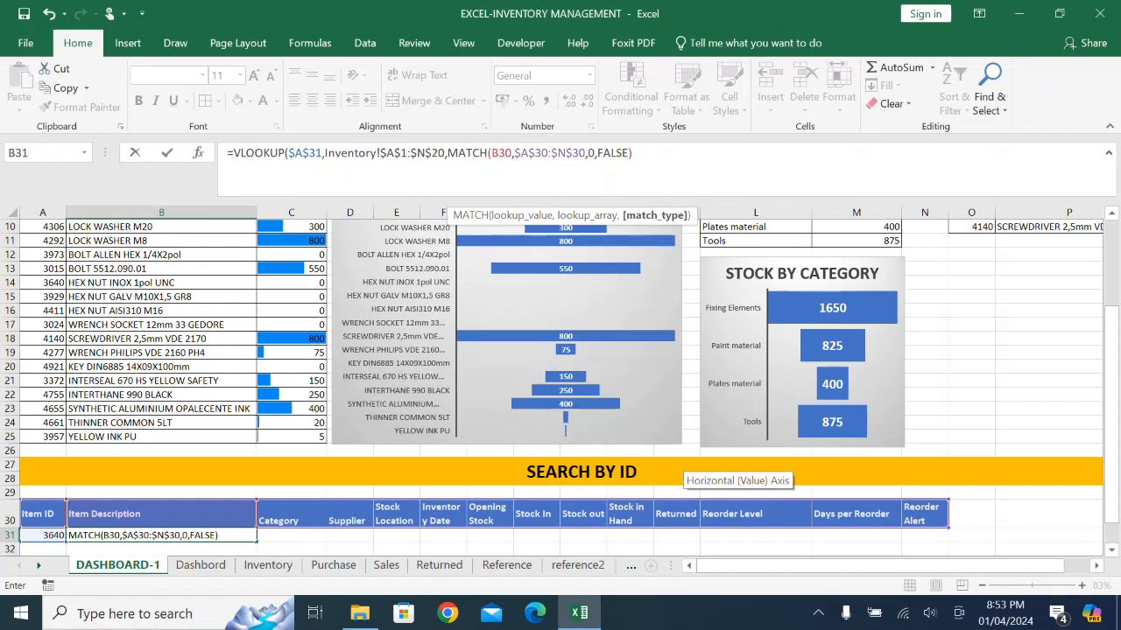
{"action": "type", "text": ")"}
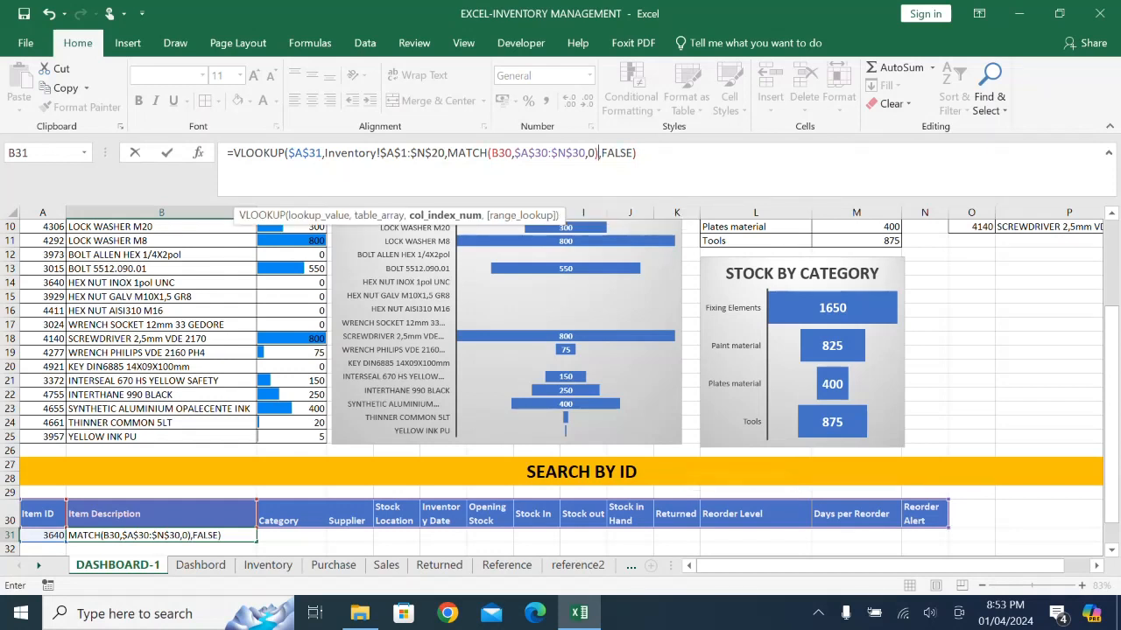
{"action": "type", "text": ",FALSE)"}
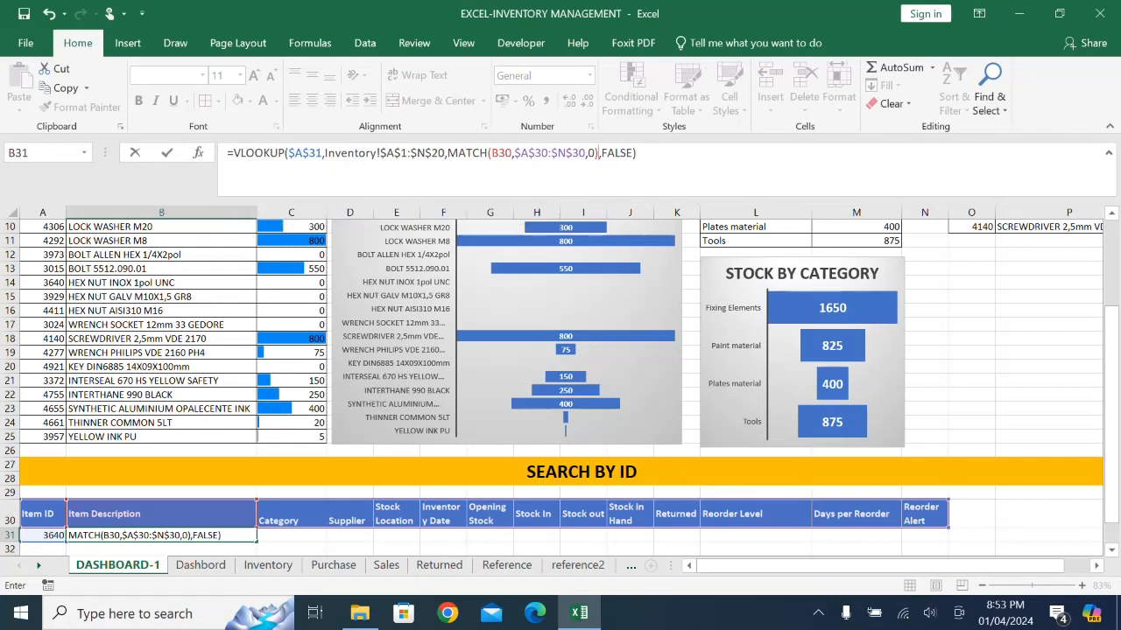
{"action": "key", "text": "Return"}
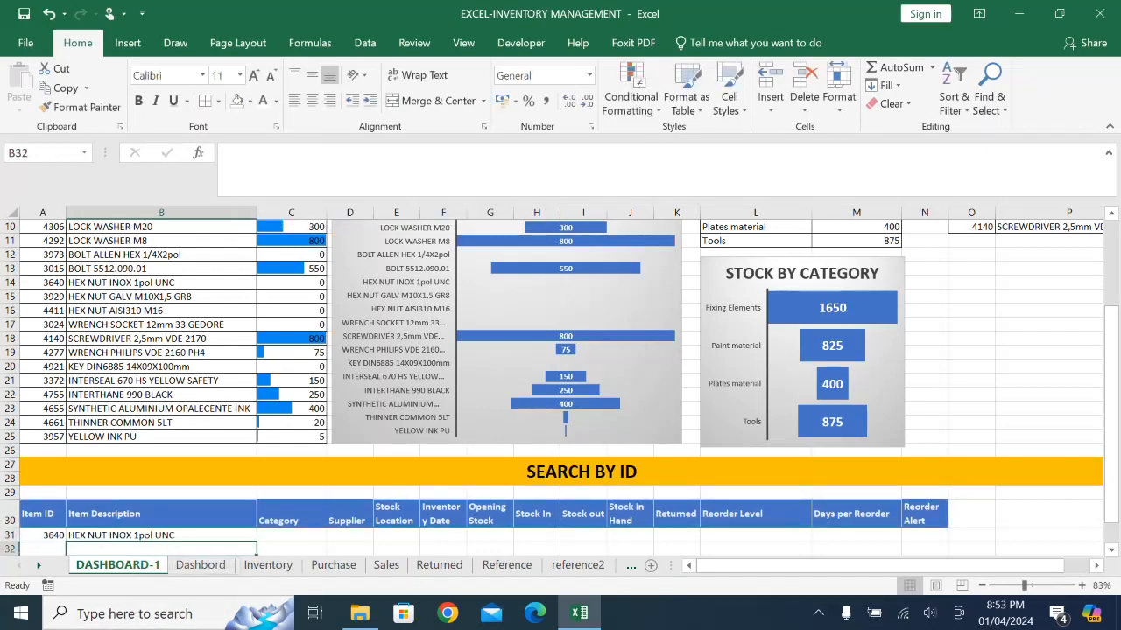
- Fill the B31 lookup formula across row 31 through N31
{"action": "left_click", "coordinate": [132, 535]}
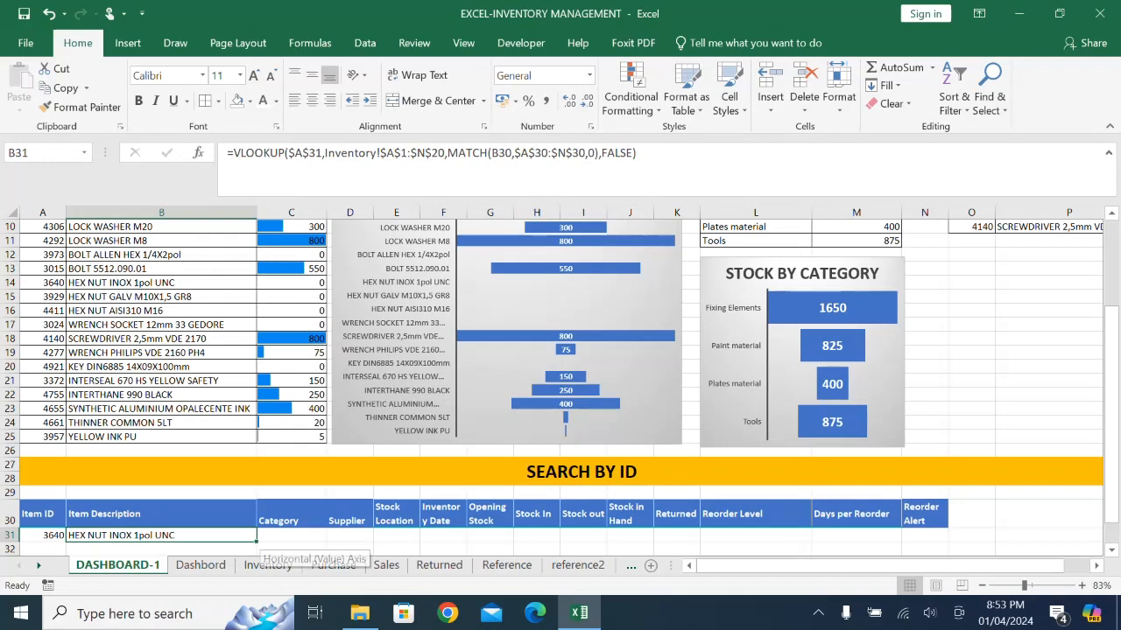
{"action": "left_click_drag", "start_coordinate": [257, 541], "coordinate": [947, 522]}
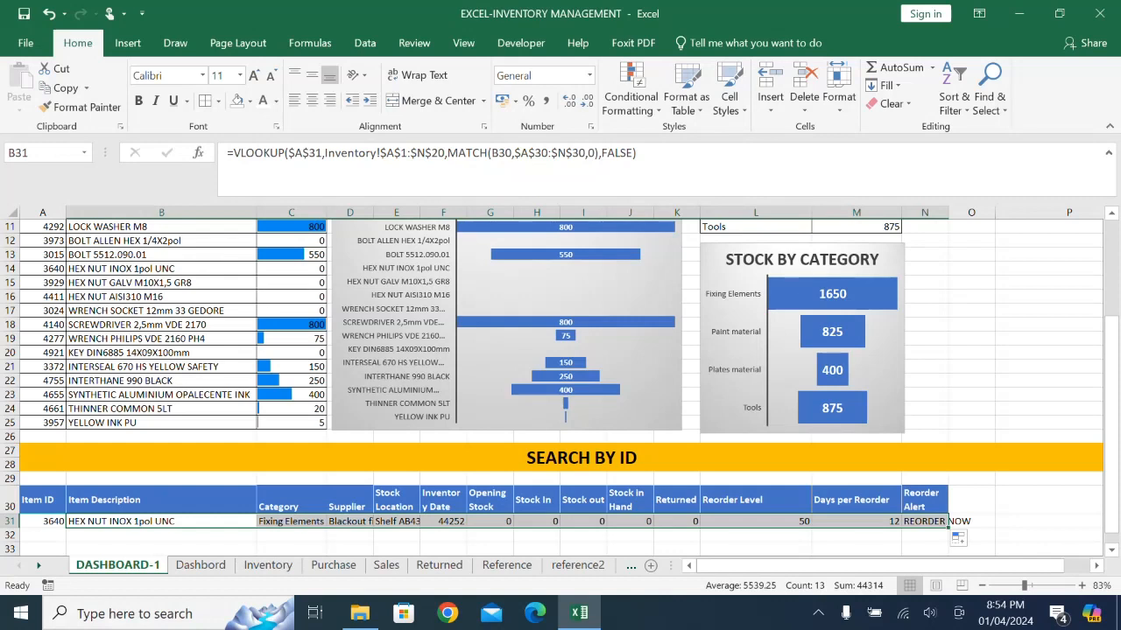
- Widen column D for the supplier text, try autofitting it, and undo the last two width changes
{"action": "left_click_drag", "start_coordinate": [373, 211], "coordinate": [404, 213]}
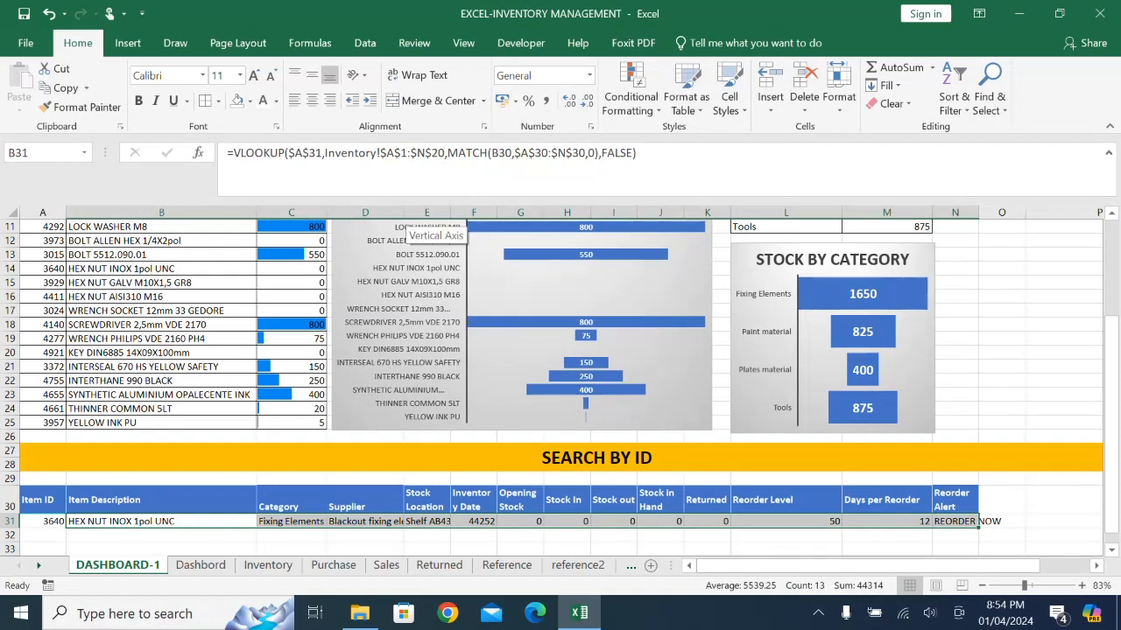
{"action": "double_click", "coordinate": [404, 213]}
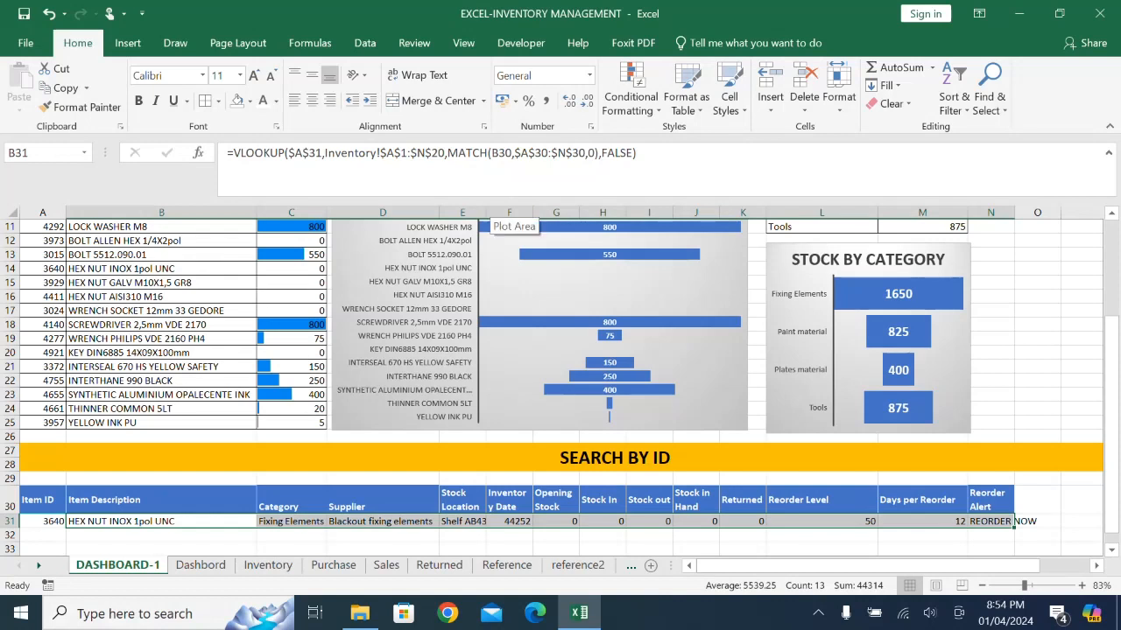
{"action": "left_click", "coordinate": [50, 13]}
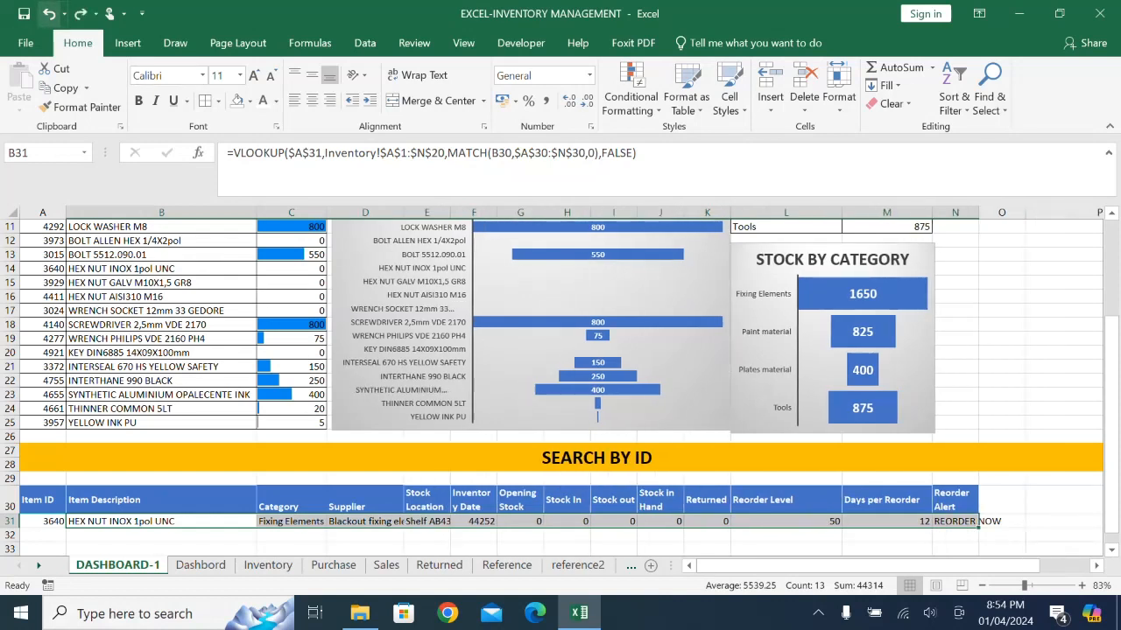
{"action": "left_click", "coordinate": [50, 13]}
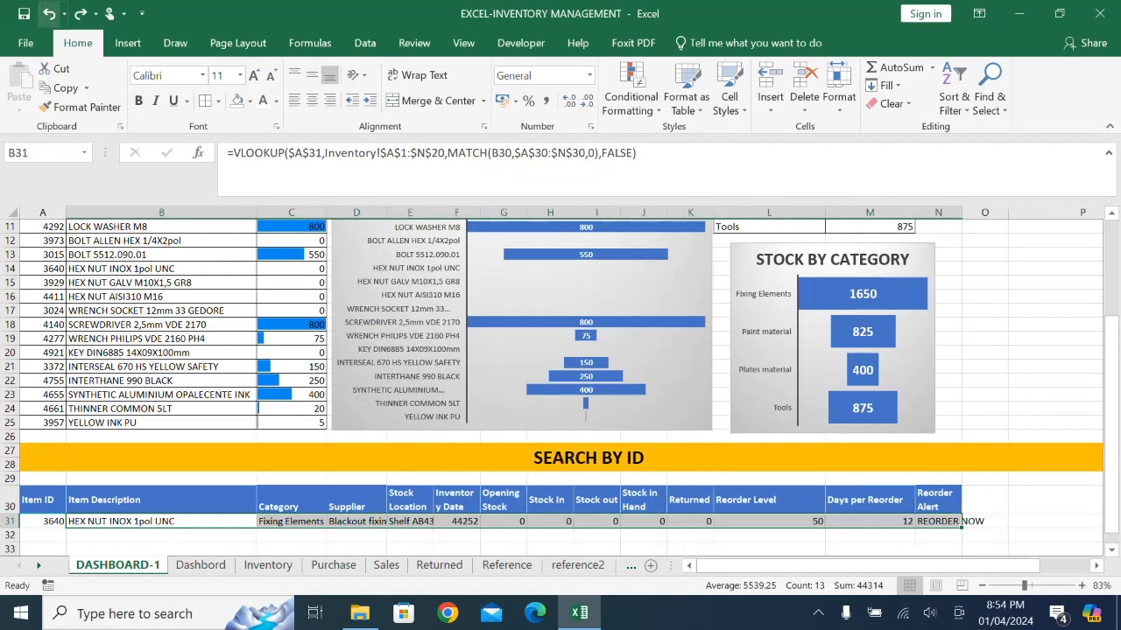
- Set the font size of the whole lookup result row 31 to 9
{"action": "left_click", "coordinate": [11, 520]}
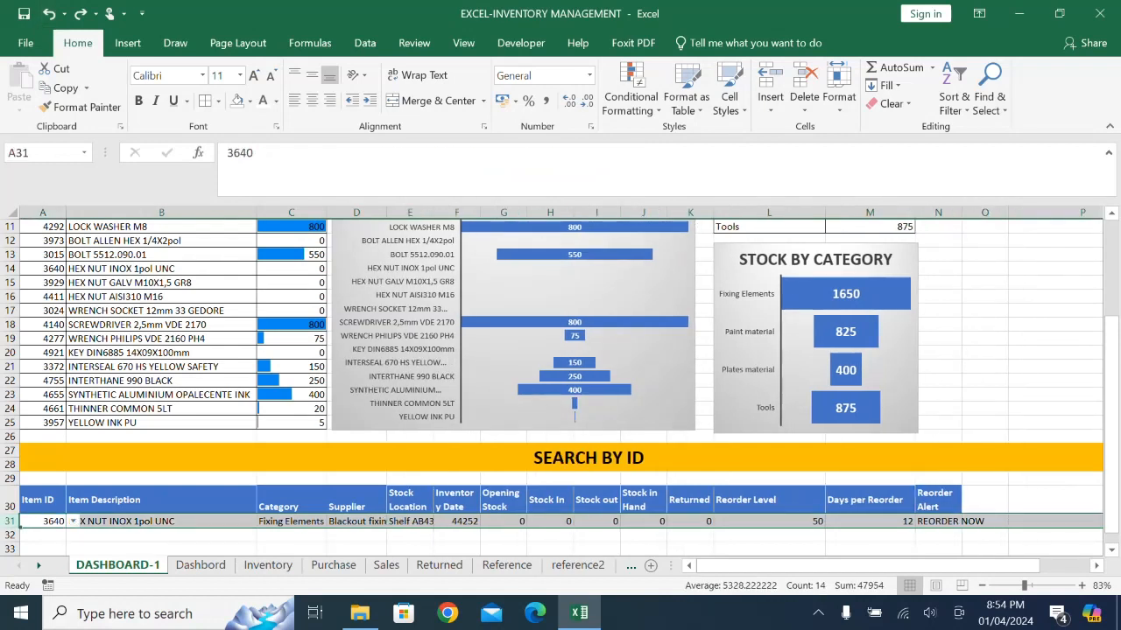
{"action": "left_click", "coordinate": [240, 75]}
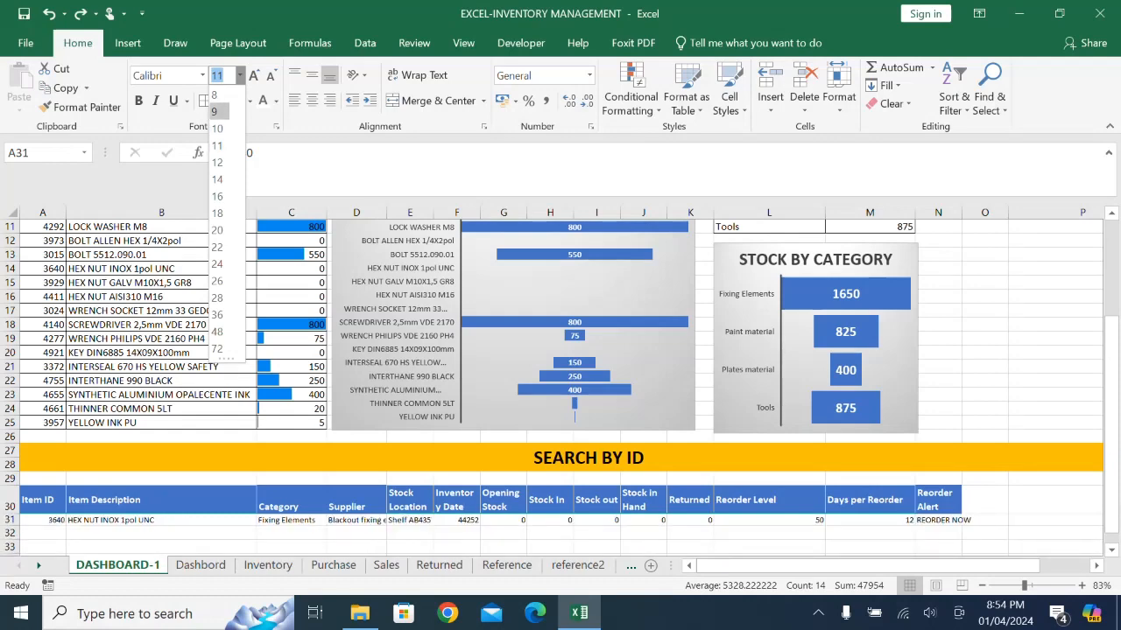
{"action": "left_click", "coordinate": [217, 111]}
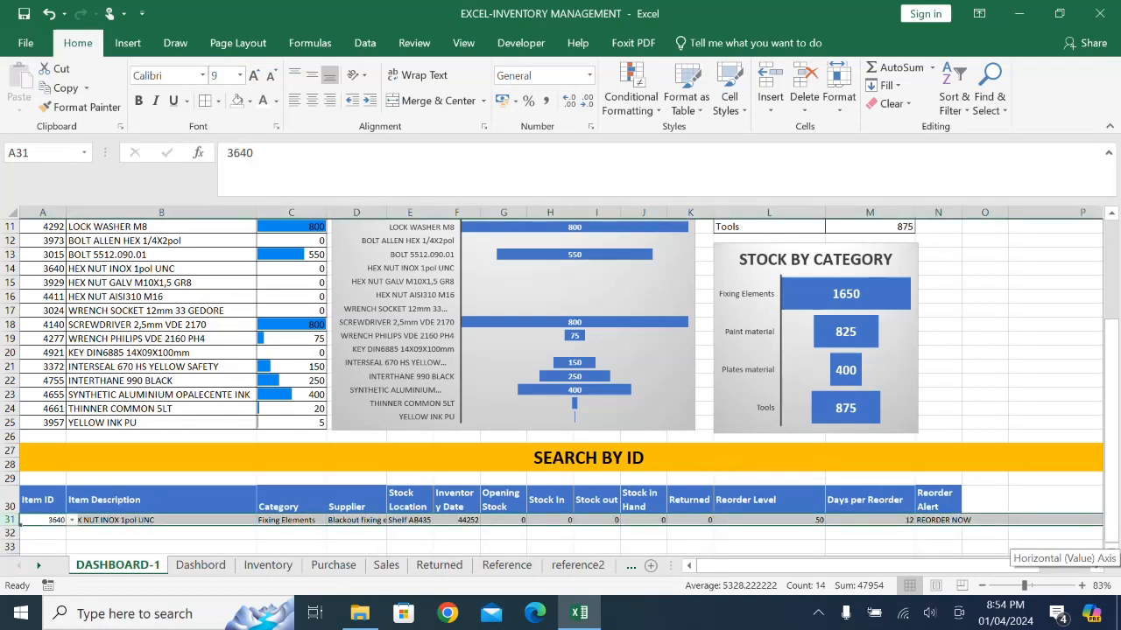
{"action": "left_click", "coordinate": [1055, 546]}
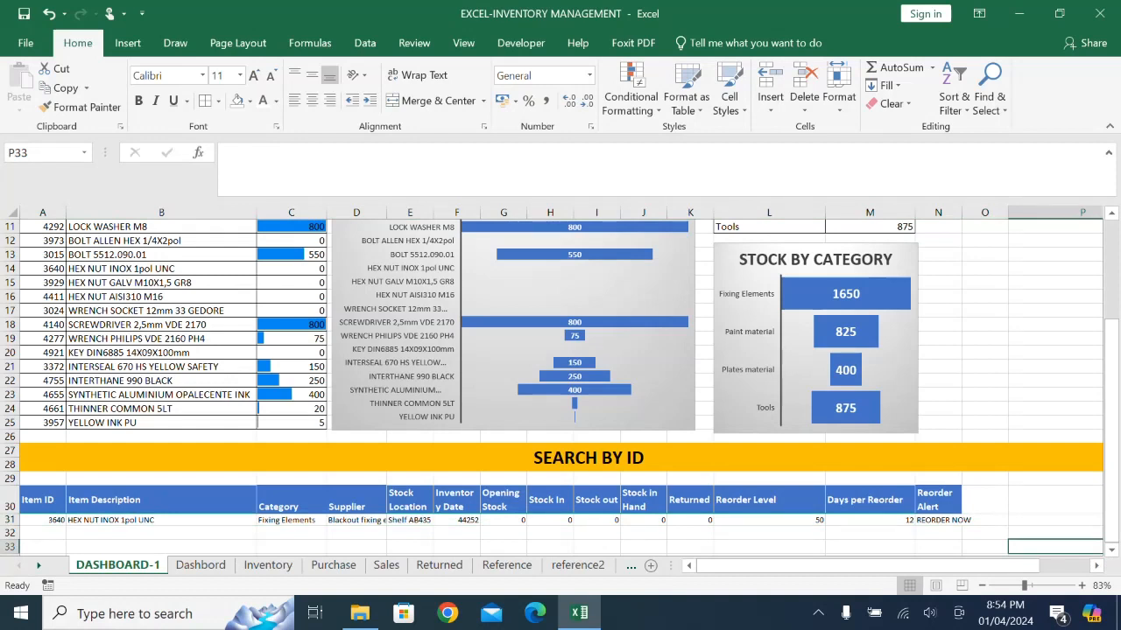
- Merge and center the Reorder Alert header across N30:O30
{"action": "left_click_drag", "start_coordinate": [938, 500], "coordinate": [985, 500]}
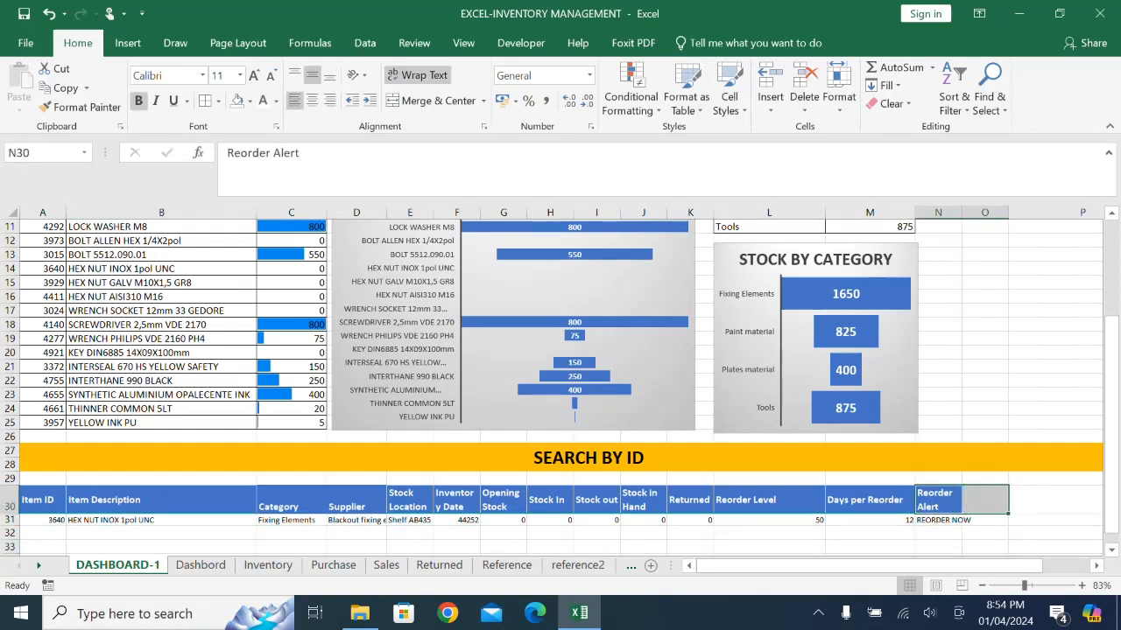
{"action": "left_click", "coordinate": [434, 101]}
{"action": "left_click", "coordinate": [1054, 533]}
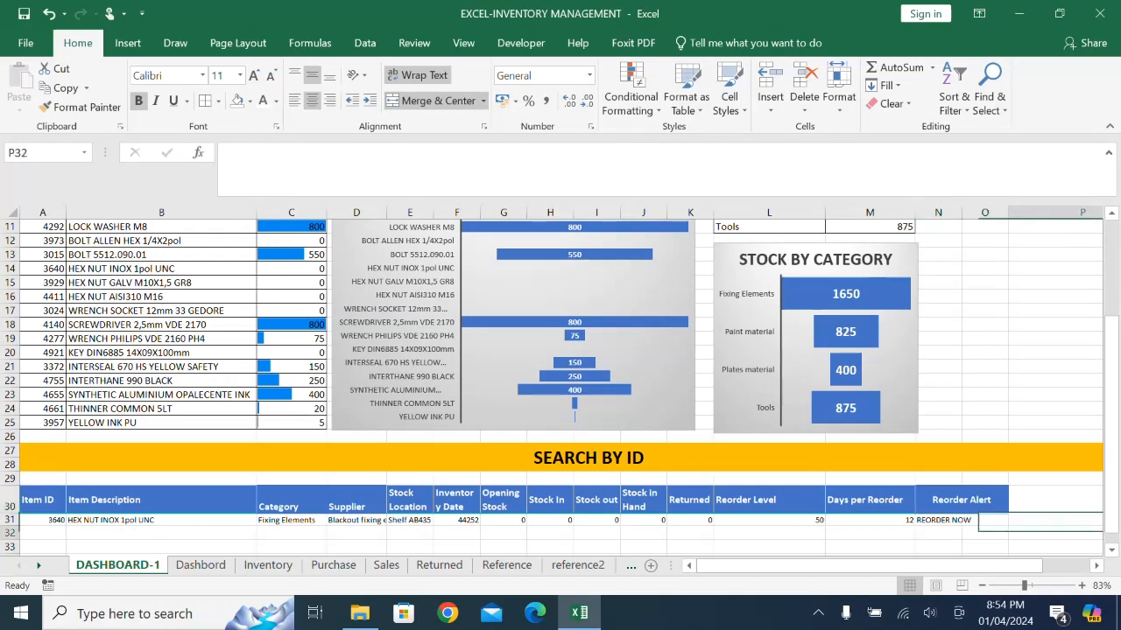
- Choose item ID 4277 in the A31 list to test the SEARCH BY ID lookup
{"action": "left_click_drag", "start_coordinate": [880, 567], "coordinate": [923, 567]}
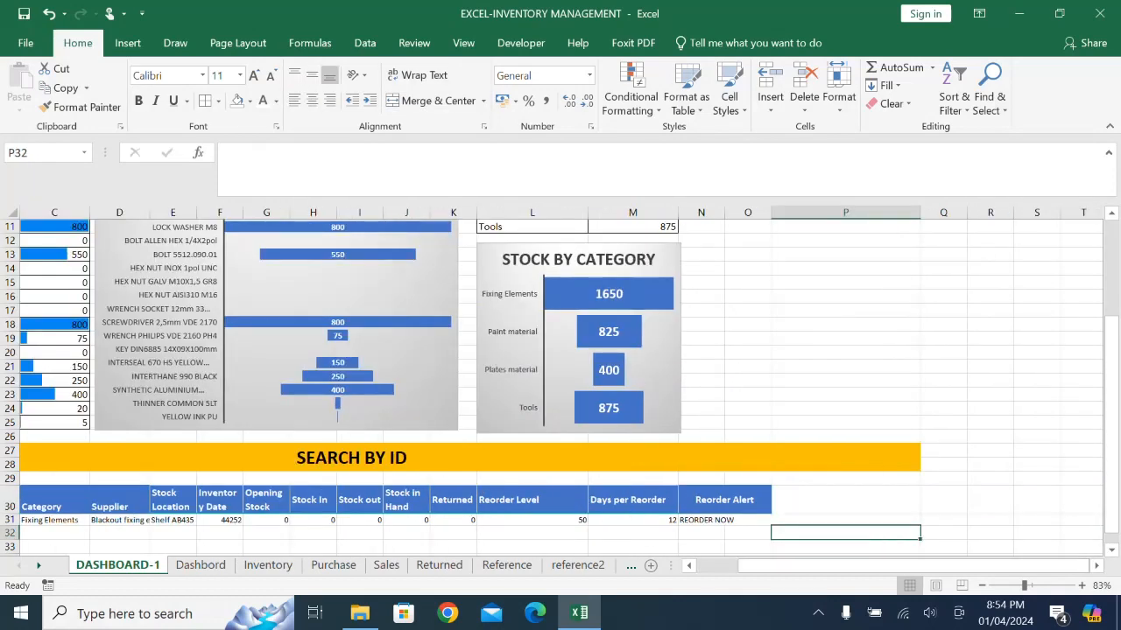
{"action": "scroll", "coordinate": [832, 449], "scroll_direction": "up", "scroll_amount": 4}
{"action": "scroll", "coordinate": [832, 448], "scroll_direction": "down", "scroll_amount": 5}
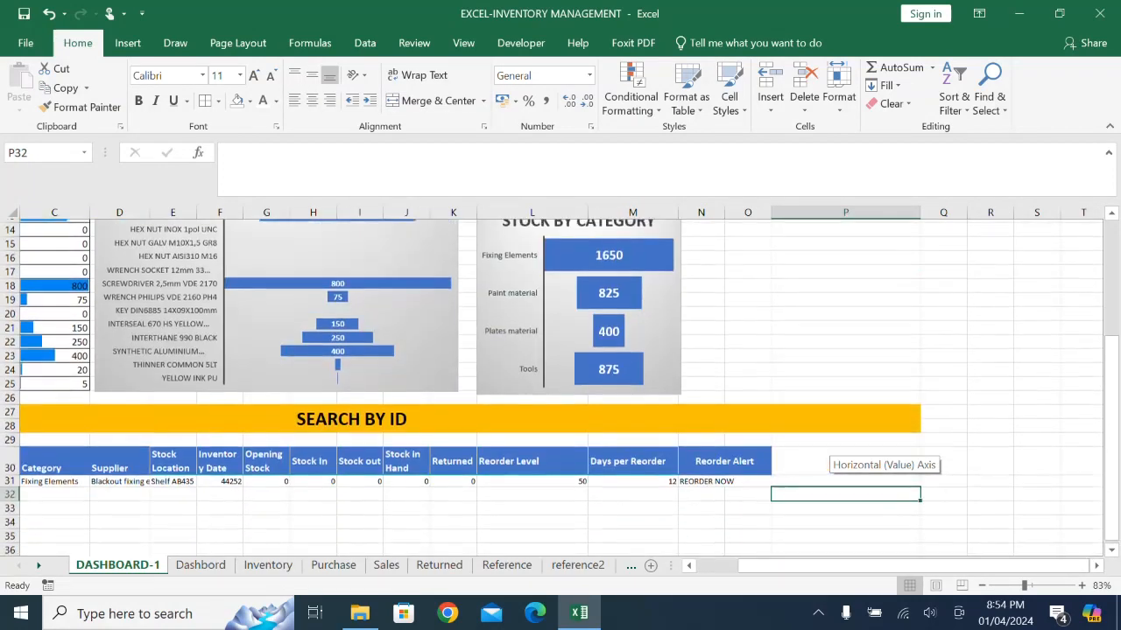
{"action": "left_click_drag", "start_coordinate": [792, 567], "coordinate": [750, 567]}
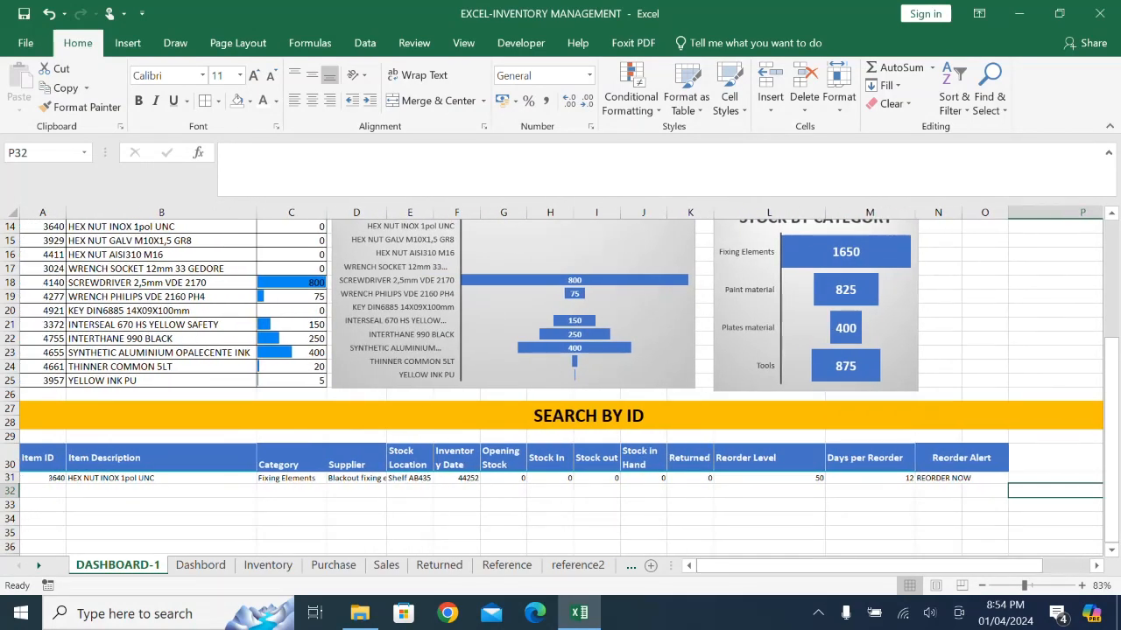
{"action": "left_click", "coordinate": [42, 478]}
{"action": "left_click", "coordinate": [72, 479]}
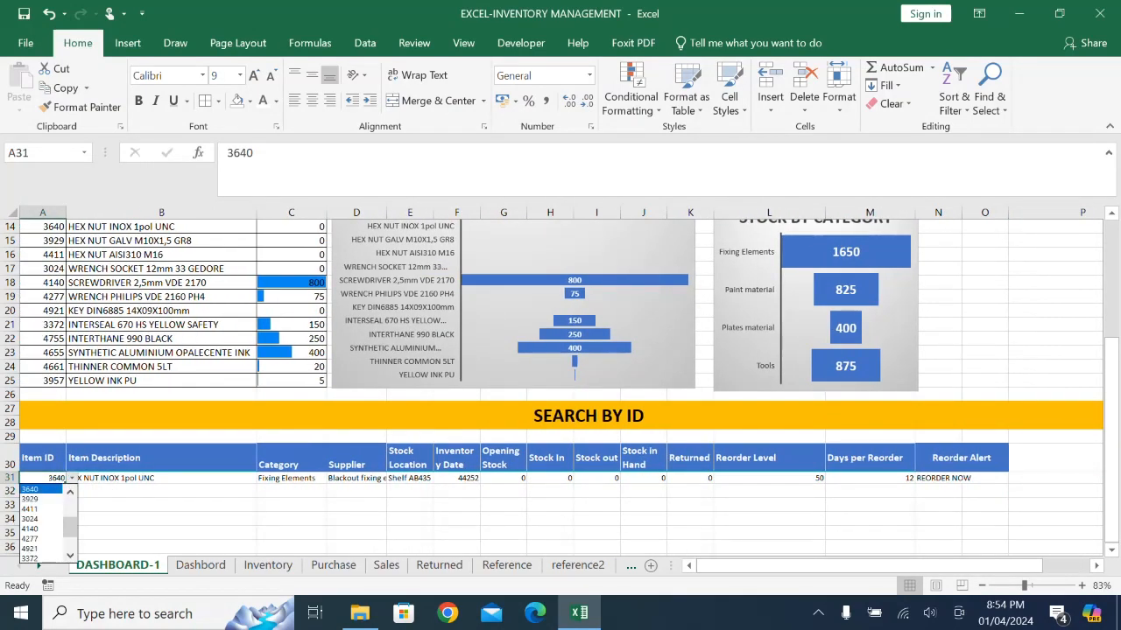
{"action": "left_click", "coordinate": [30, 538]}
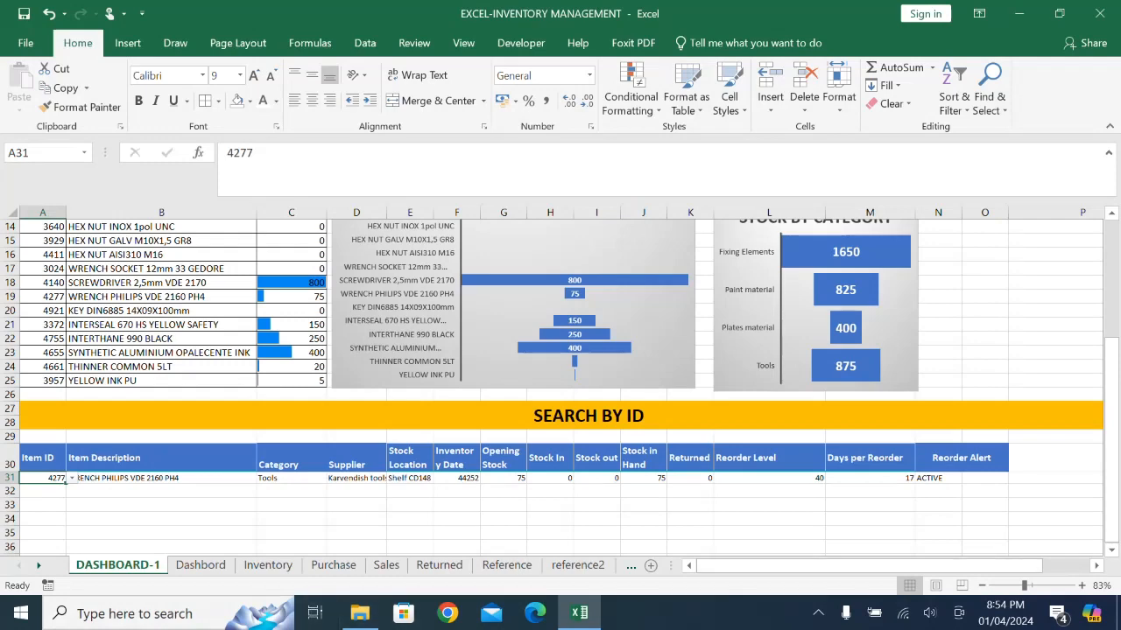
{"action": "left_click", "coordinate": [43, 533]}
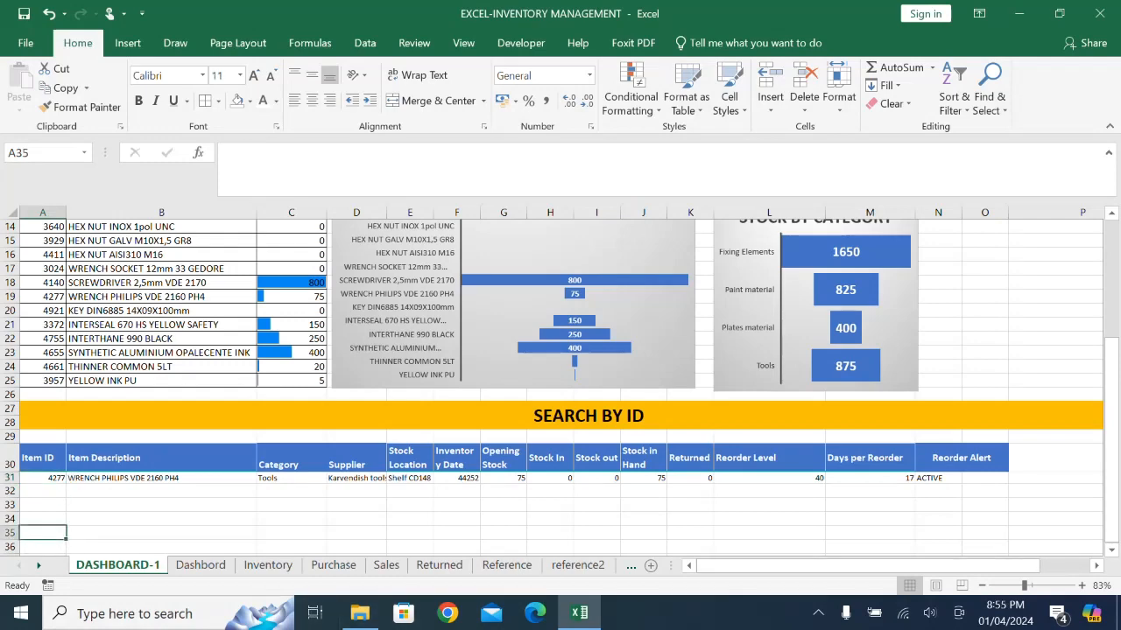
- Enter the test formula =MATCH(A30,$A$30:$O$30) in cell A35 to demonstrate how the header lookup works
{"action": "type", "text": "=MATCH"}
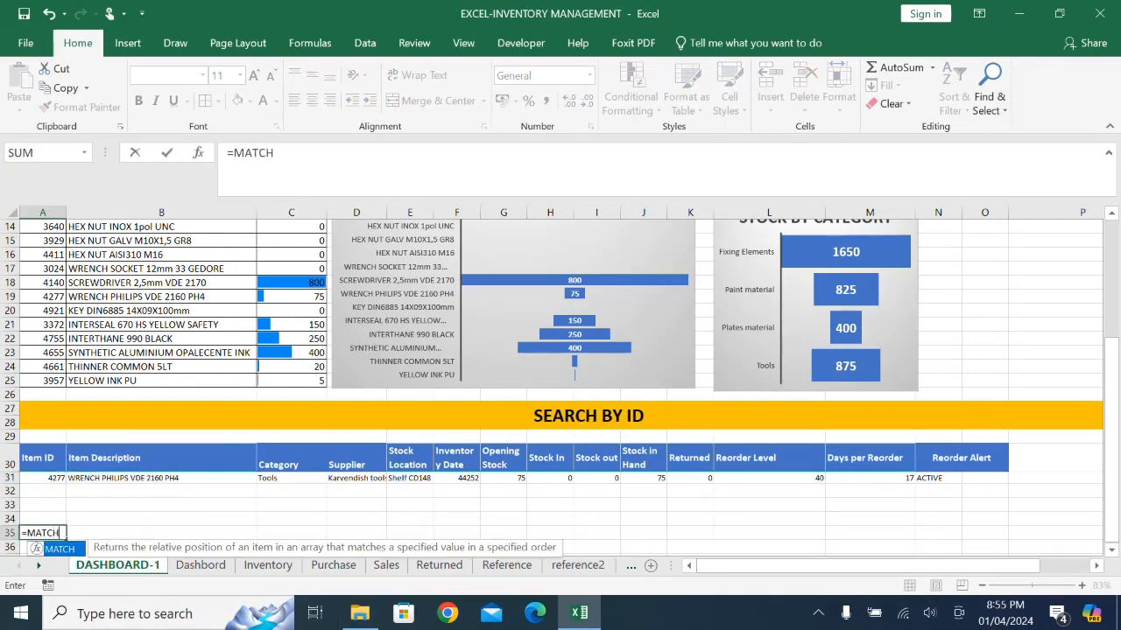
{"action": "type", "text": "("}
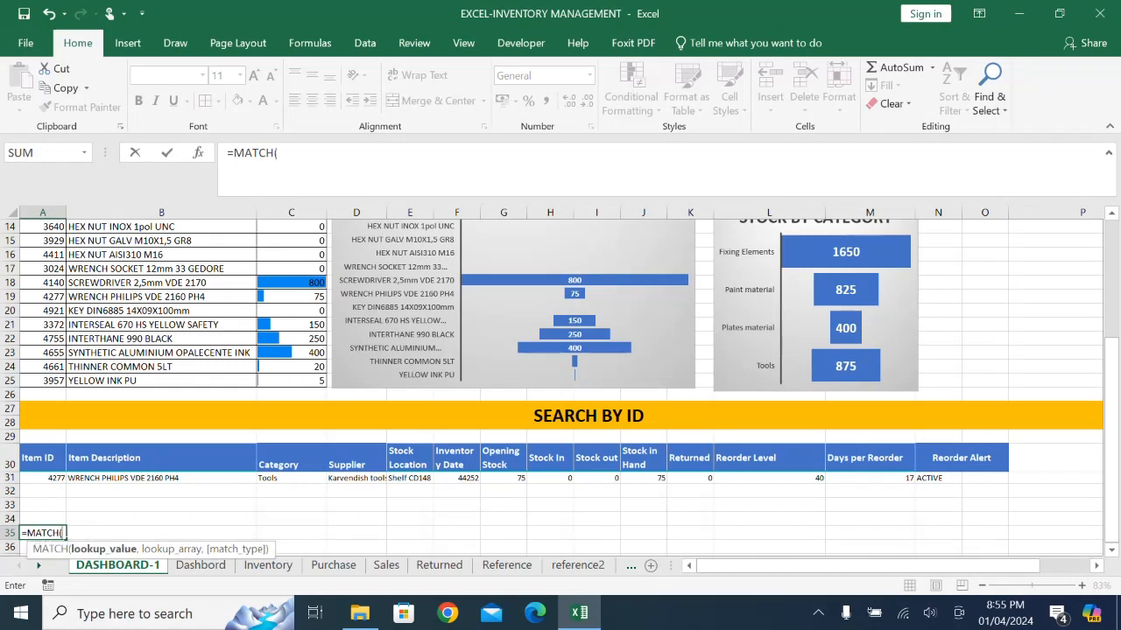
{"action": "left_click", "coordinate": [40, 458]}
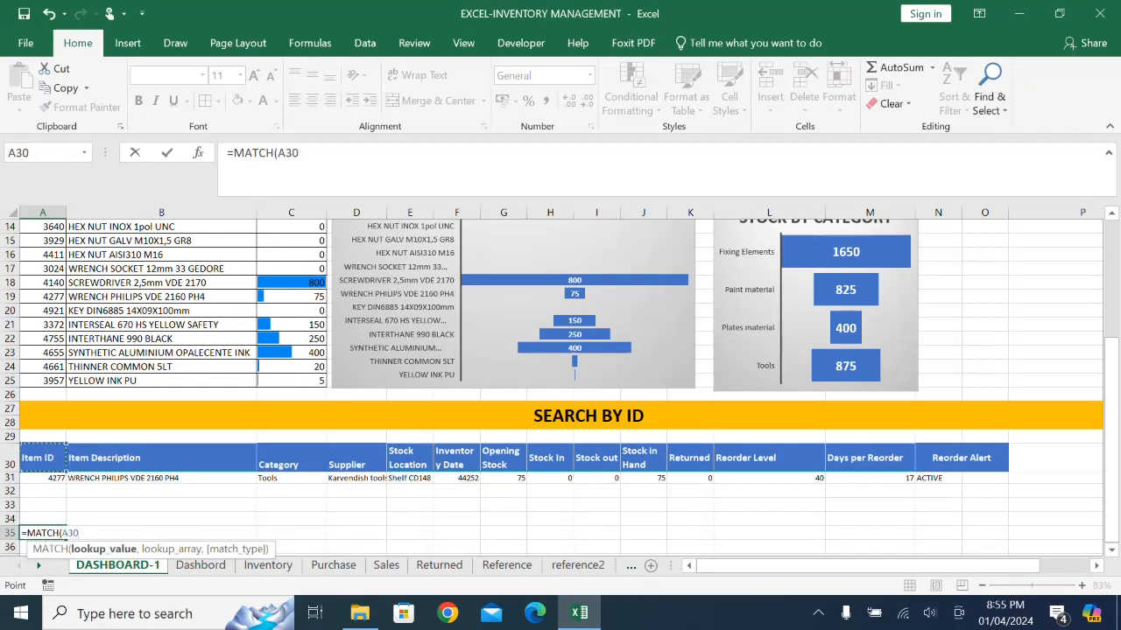
{"action": "type", "text": ","}
{"action": "left_click", "coordinate": [40, 458]}
{"action": "left_click_drag", "start_coordinate": [39, 458], "coordinate": [963, 459]}
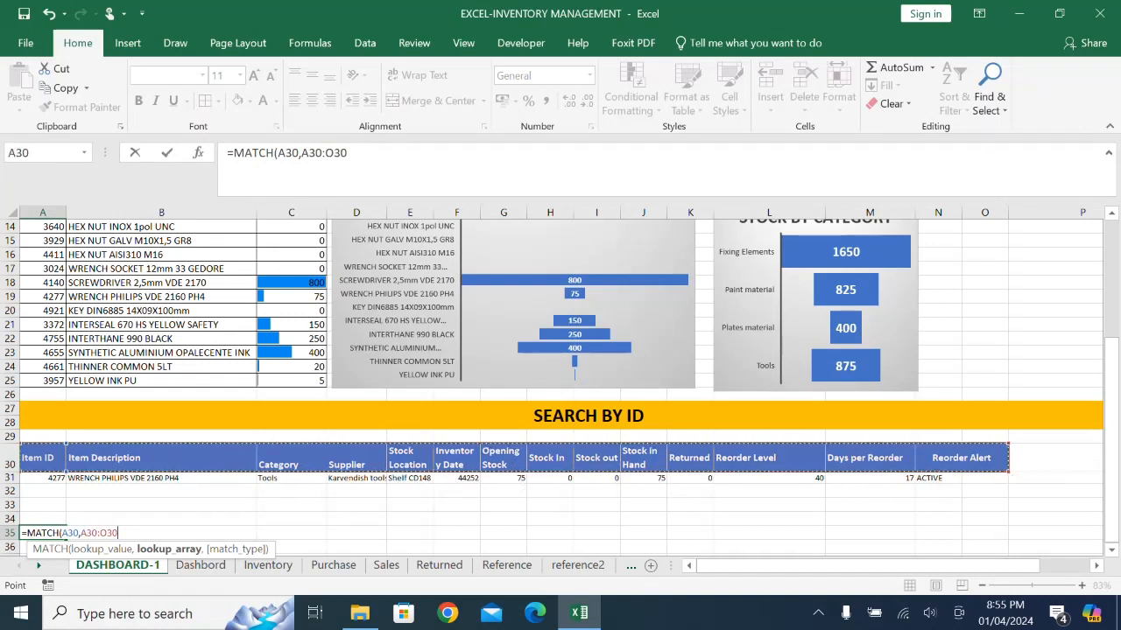
{"action": "key", "text": "F4"}
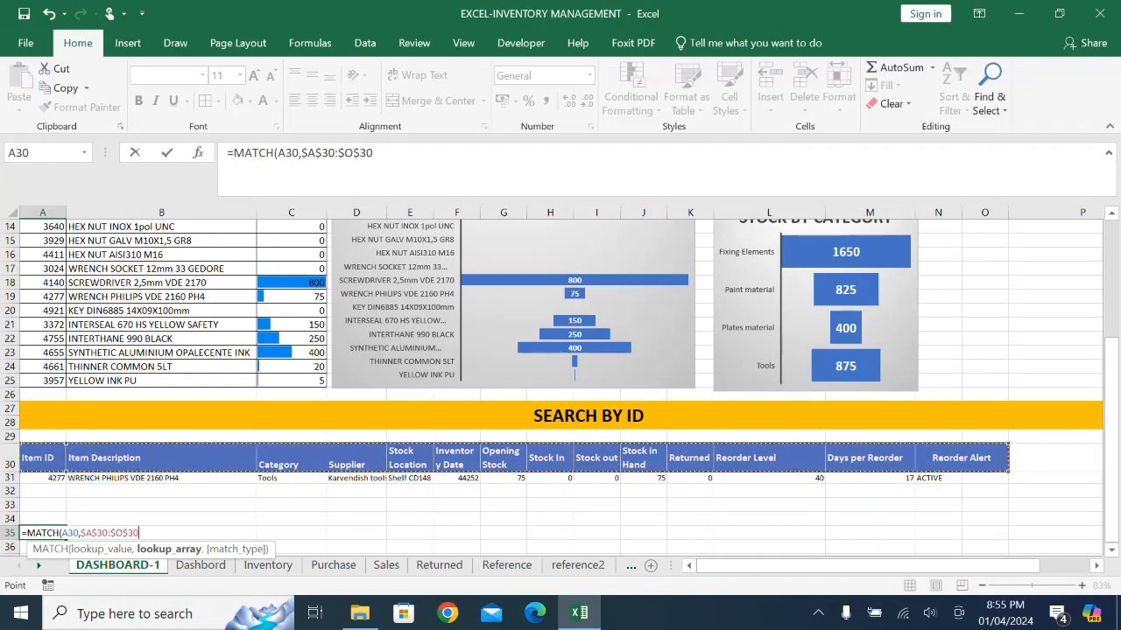
{"action": "type", "text": ")"}
{"action": "key", "text": "Return"}
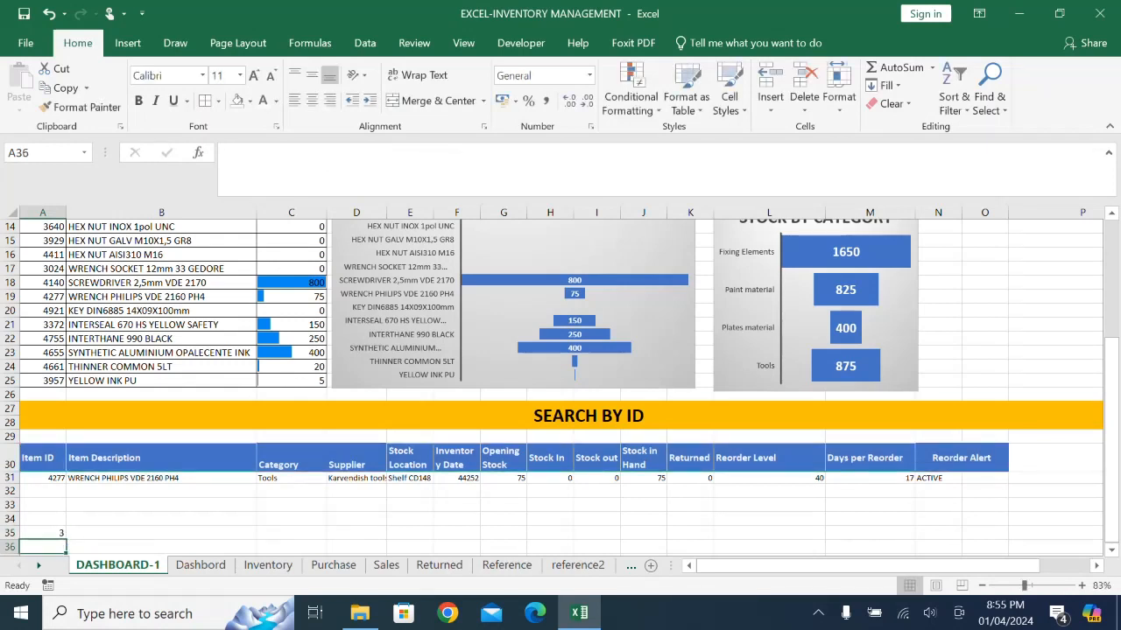
- Add the exact match type 0 to the MATCH formula in A35
{"action": "left_click", "coordinate": [42, 533]}
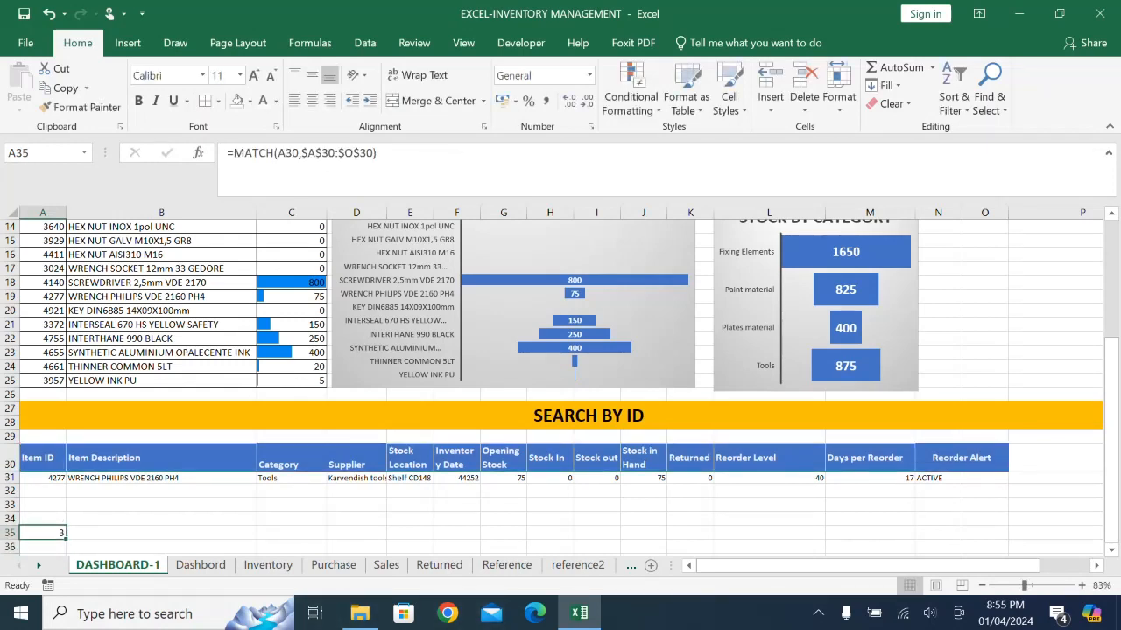
{"action": "left_click", "coordinate": [350, 175]}
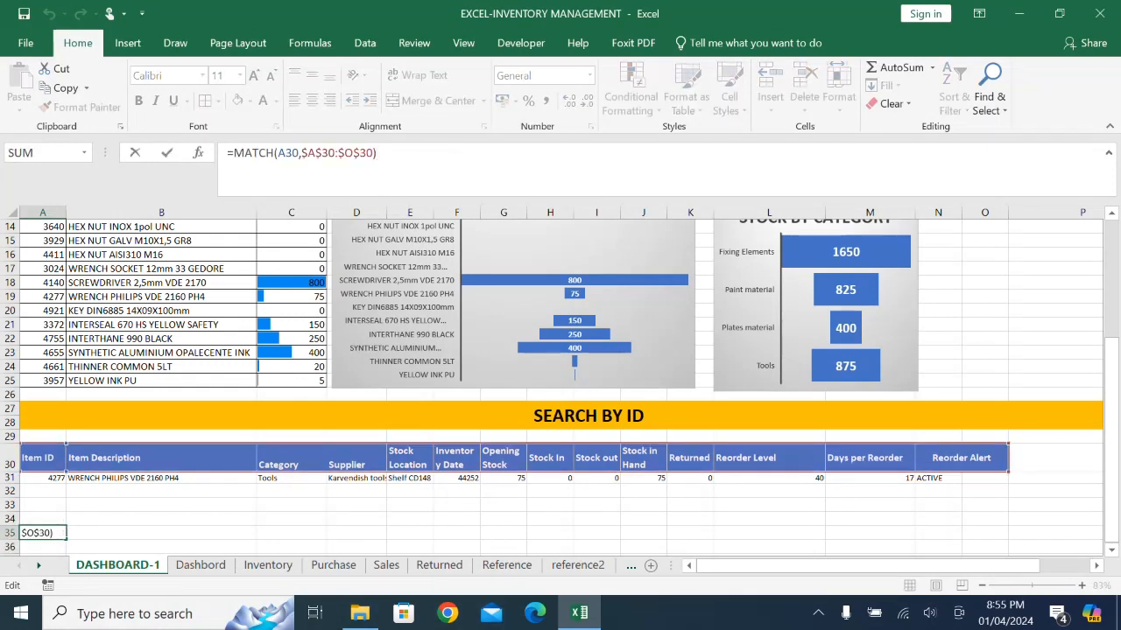
{"action": "key", "text": "Left"}
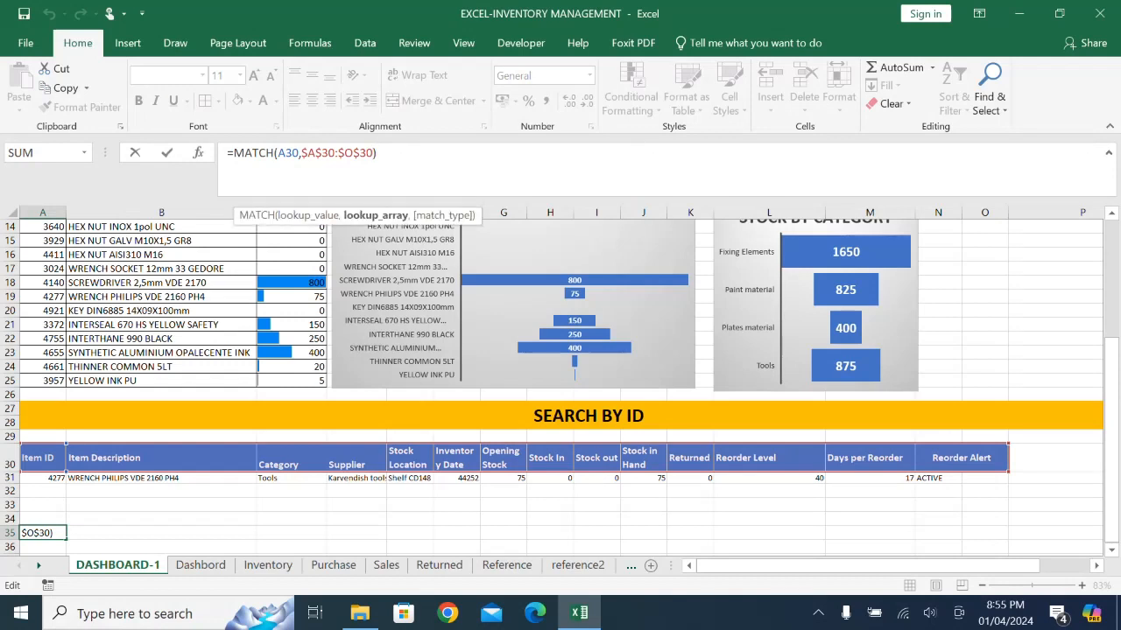
{"action": "type", "text": ",0"}
{"action": "key", "text": "Return"}
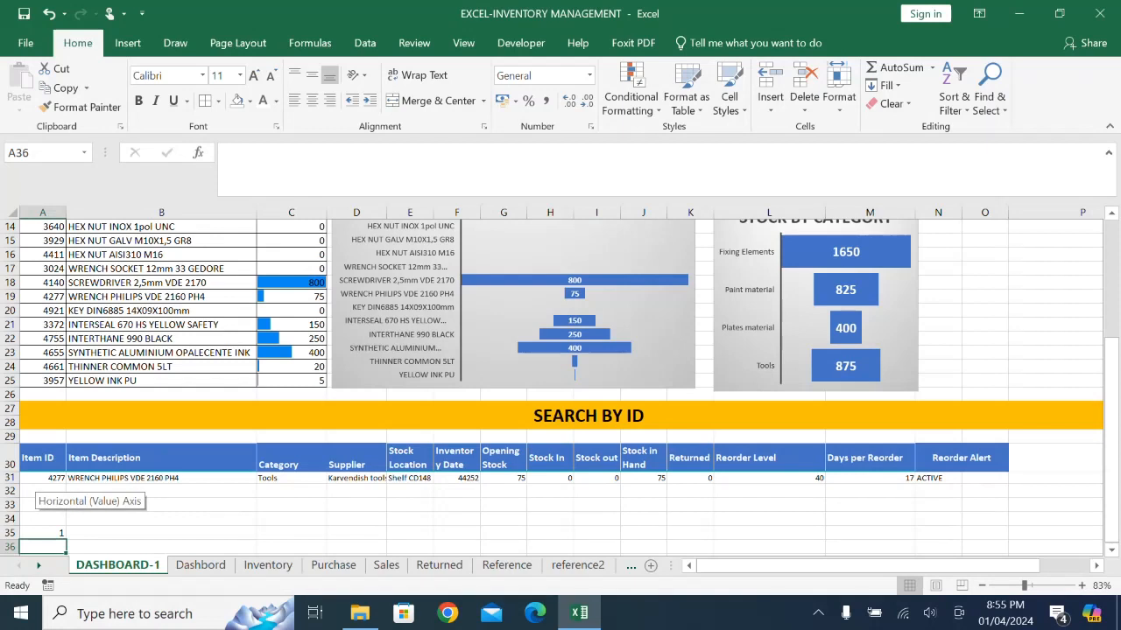
- Copy the A35 test formula across to C35, and clear the test cells A35:C35
{"action": "left_click", "coordinate": [43, 533]}
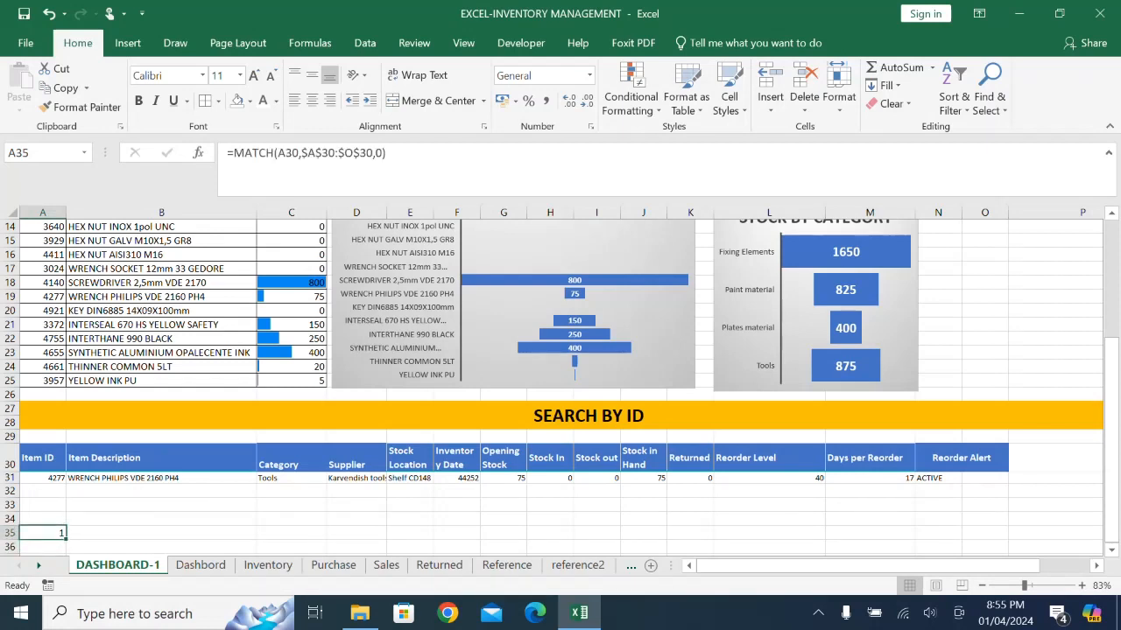
{"action": "left_click_drag", "start_coordinate": [65, 538], "coordinate": [325, 535]}
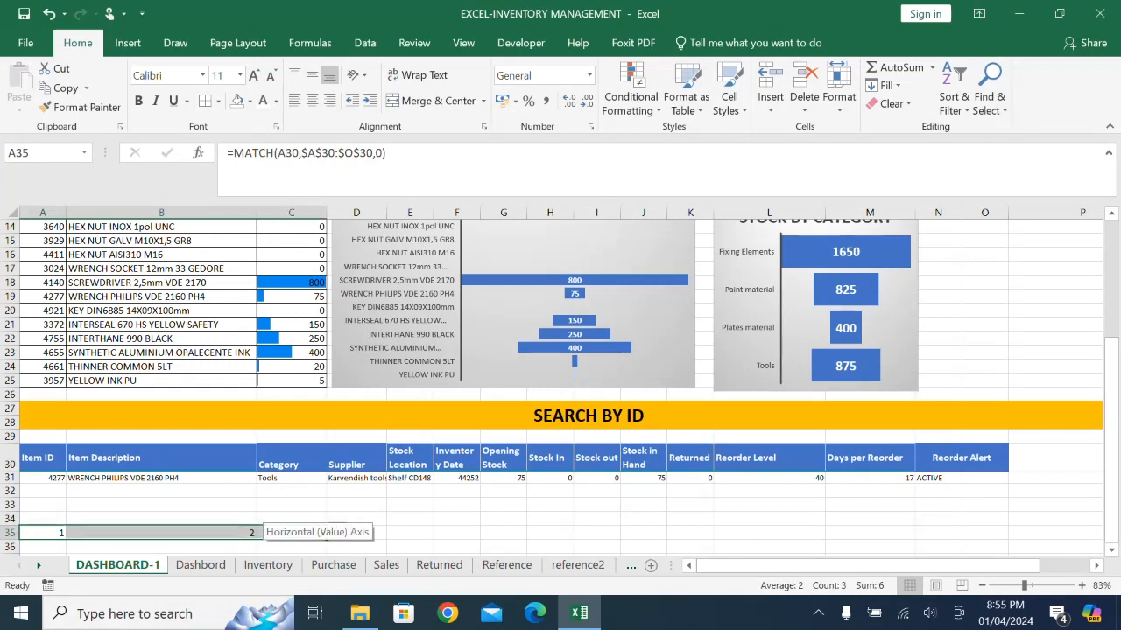
{"action": "key", "text": "Delete"}
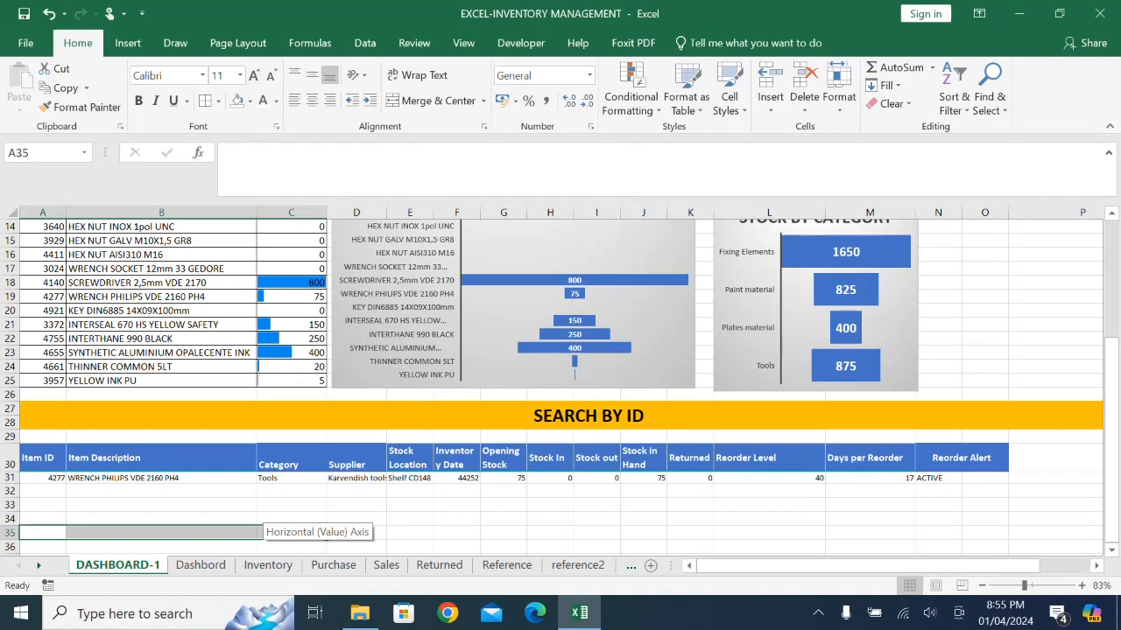
- Check the SEARCH BY ID banner on the Dashbord sheet and fill the DASHBOARD-1 banner with the same recent pink
{"action": "left_click", "coordinate": [161, 479]}
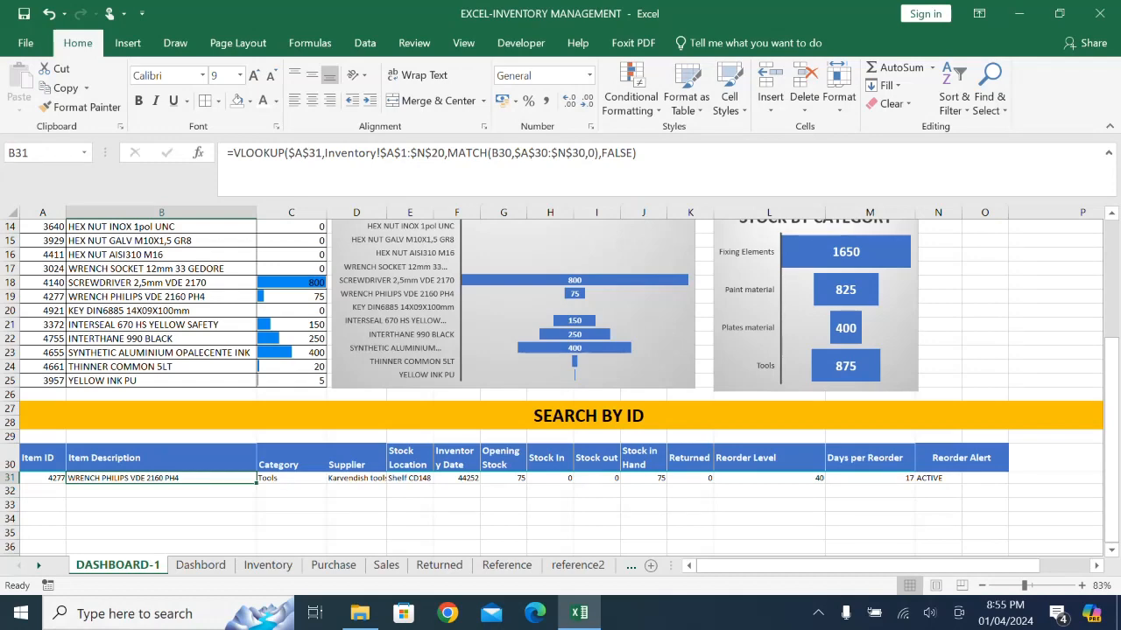
{"action": "scroll", "coordinate": [590, 438], "scroll_direction": "up", "scroll_amount": 2}
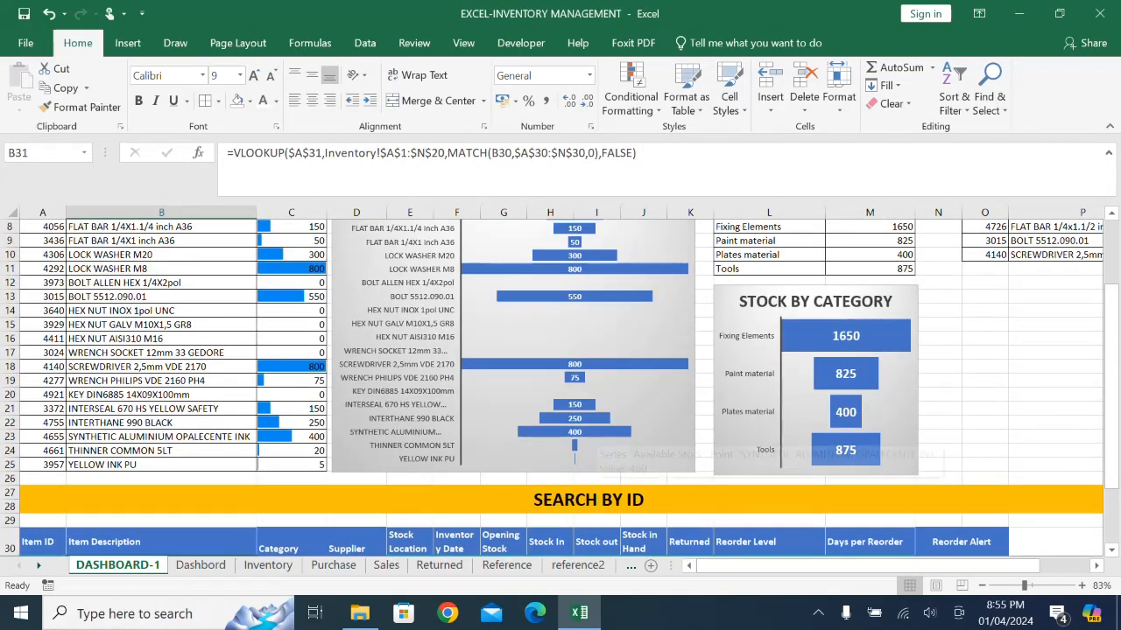
{"action": "left_click", "coordinate": [201, 565]}
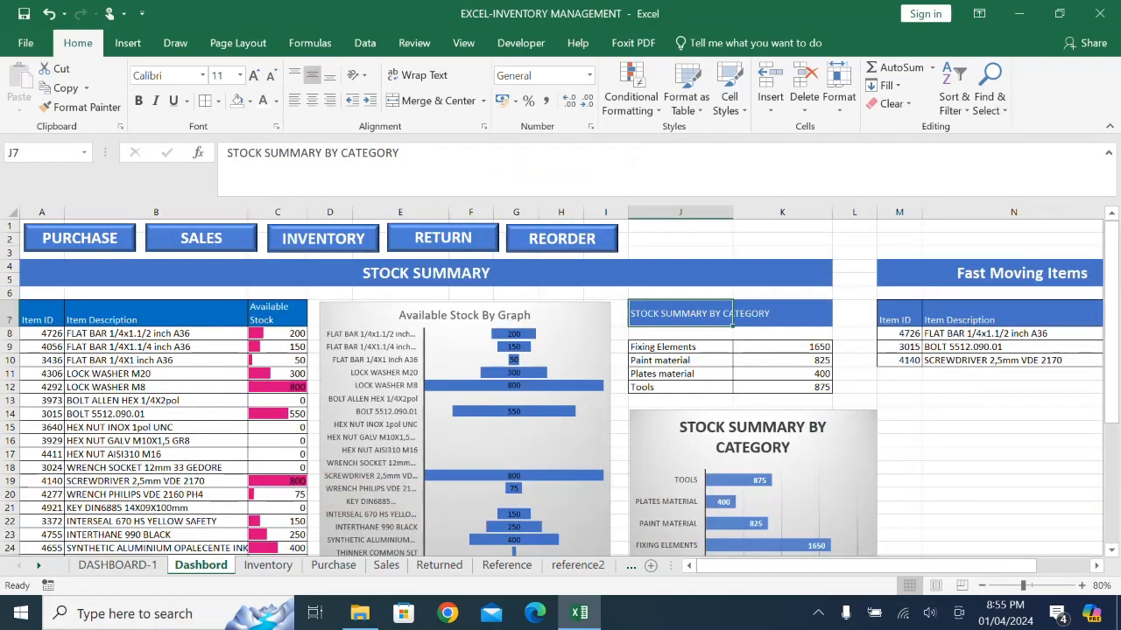
{"action": "scroll", "coordinate": [420, 438], "scroll_direction": "down", "scroll_amount": 3}
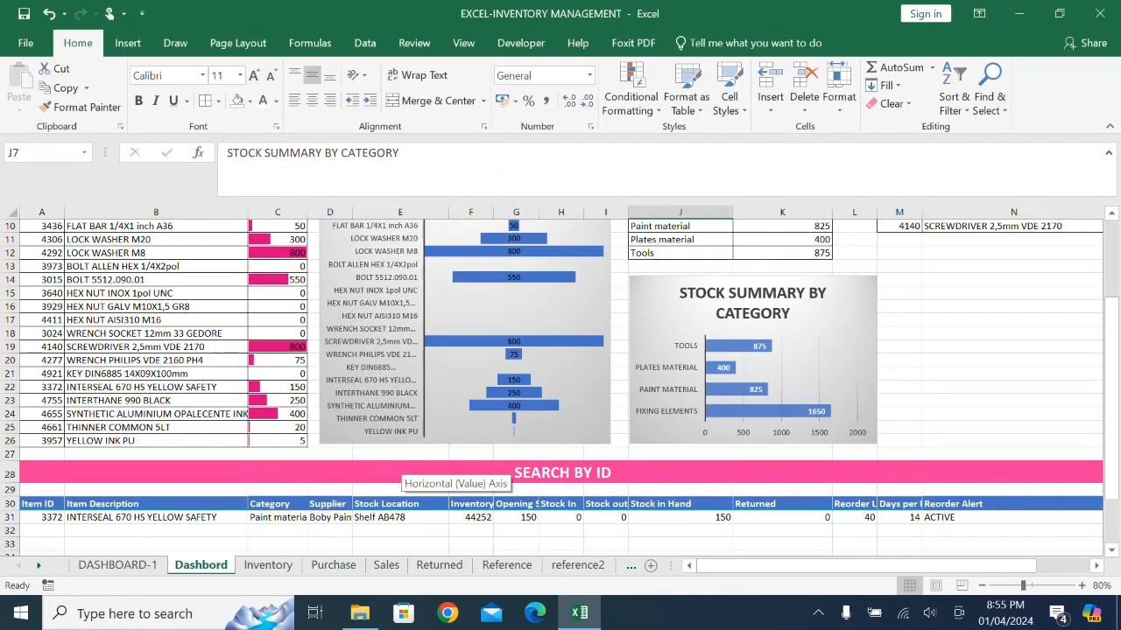
{"action": "scroll", "coordinate": [438, 473], "scroll_direction": "up", "scroll_amount": 3}
{"action": "left_click", "coordinate": [117, 564]}
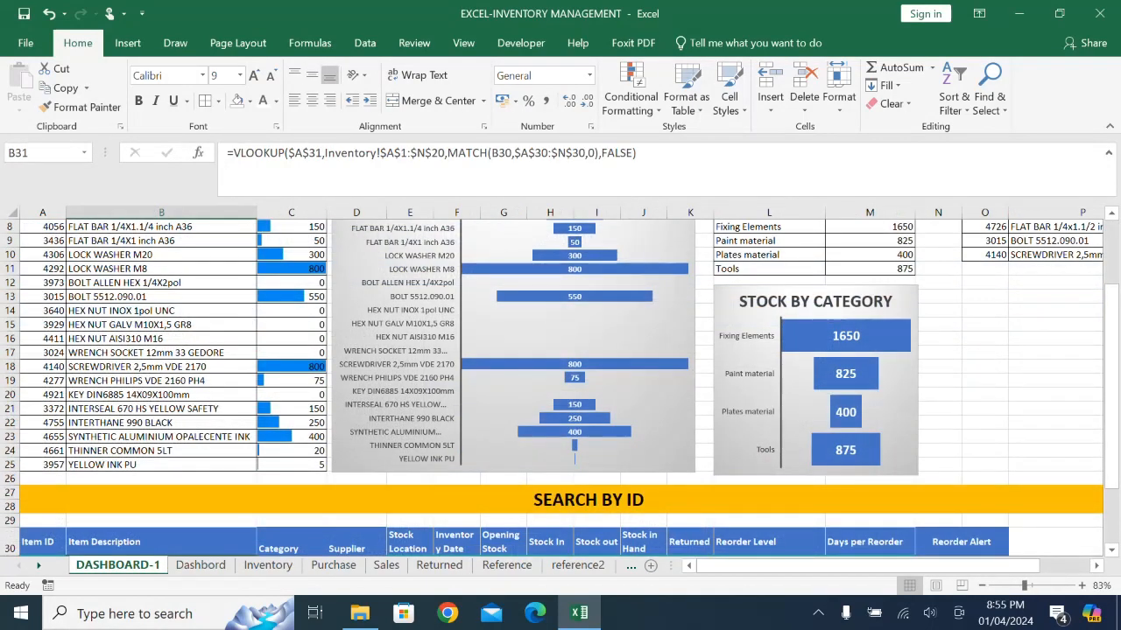
{"action": "left_click", "coordinate": [351, 499]}
{"action": "left_click", "coordinate": [251, 102]}
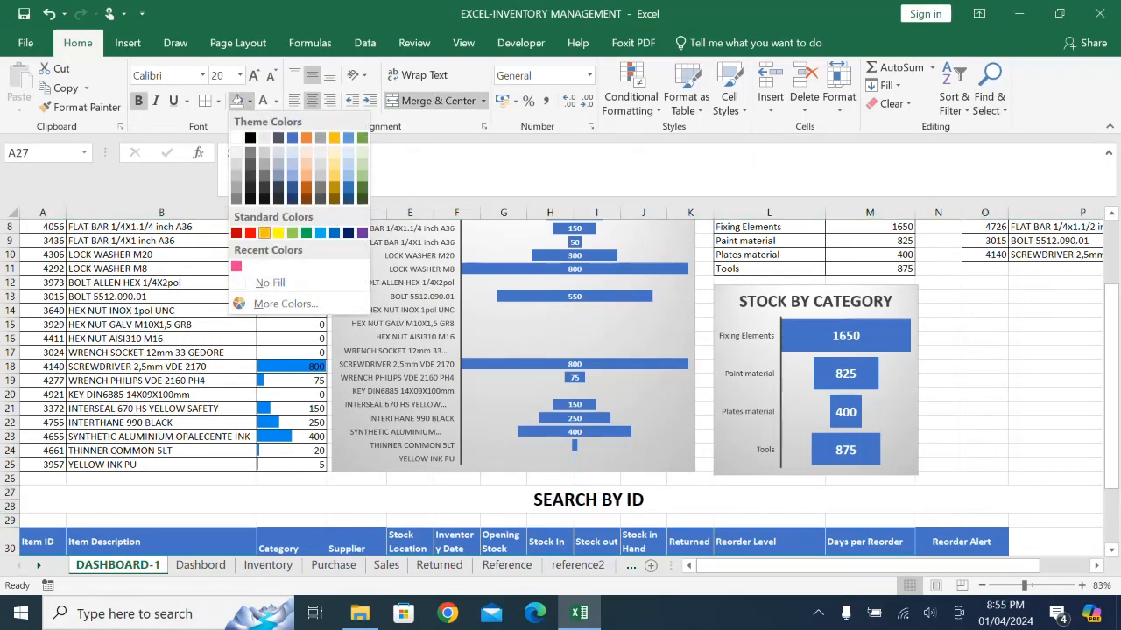
{"action": "left_click", "coordinate": [235, 266]}
- Extend the STOCK SUMMARY banner to column A by merging and centering it across A3:M4
{"action": "scroll", "coordinate": [530, 442], "scroll_direction": "up", "scroll_amount": 3}
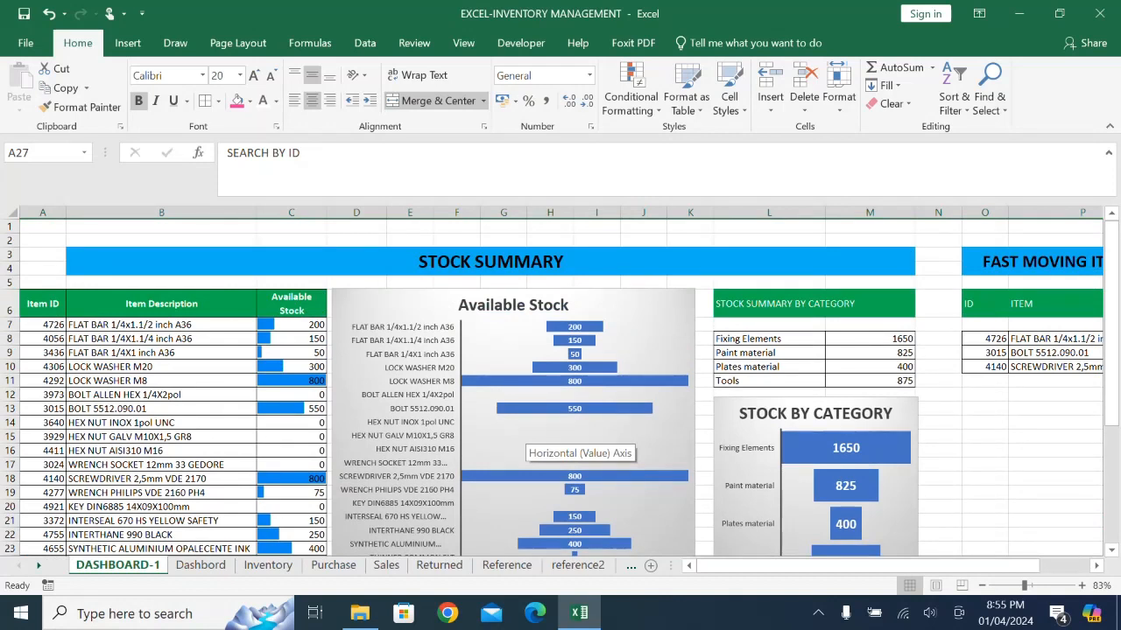
{"action": "left_click_drag", "start_coordinate": [42, 268], "coordinate": [910, 262]}
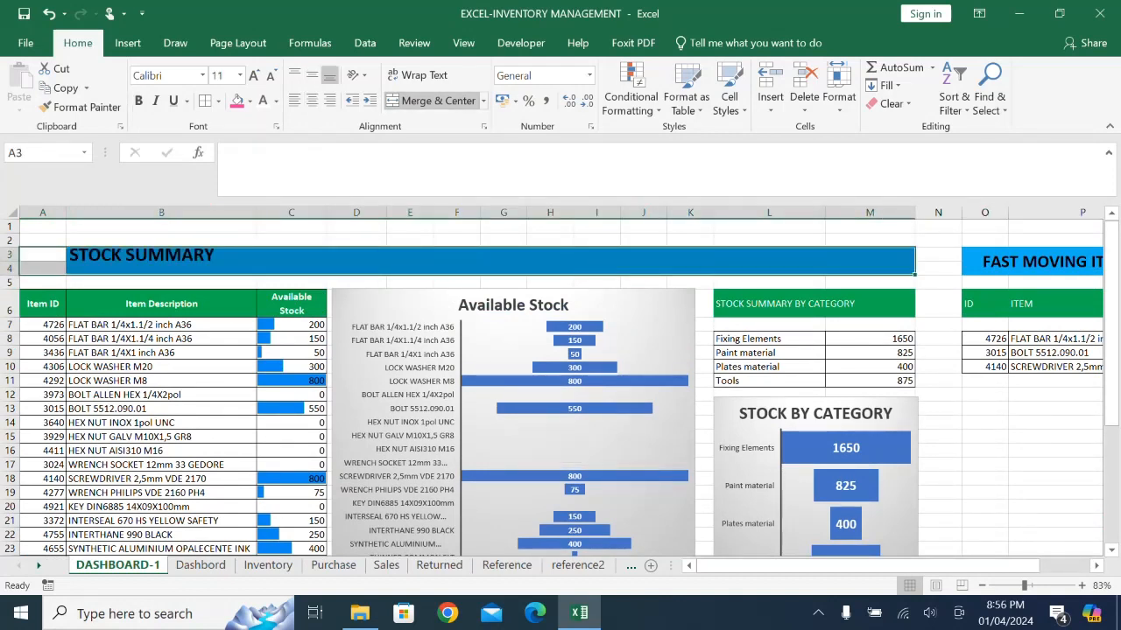
{"action": "left_click", "coordinate": [433, 101]}
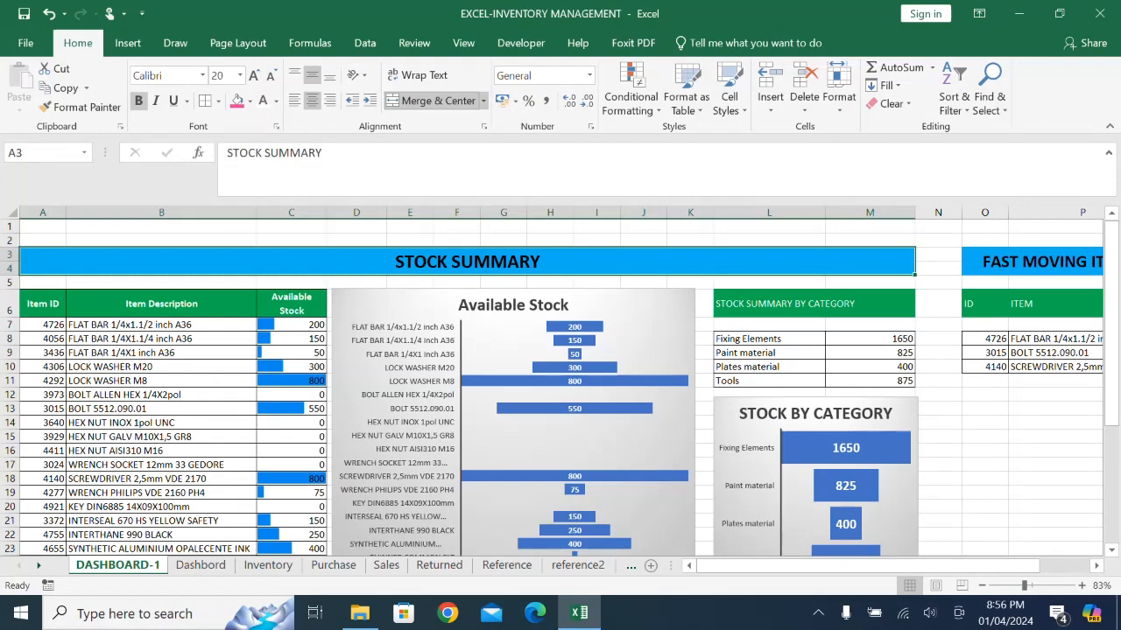
{"action": "scroll", "coordinate": [461, 401], "scroll_direction": "down", "scroll_amount": 4}
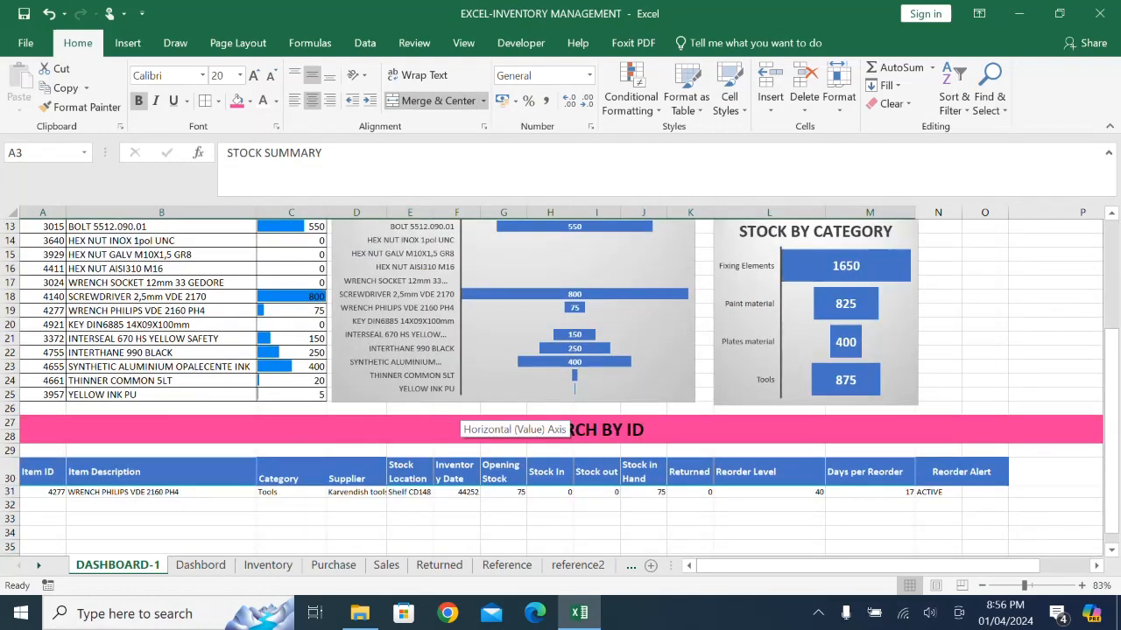
{"action": "scroll", "coordinate": [461, 411], "scroll_direction": "up", "scroll_amount": 1}
{"action": "scroll", "coordinate": [461, 420], "scroll_direction": "up", "scroll_amount": 3}
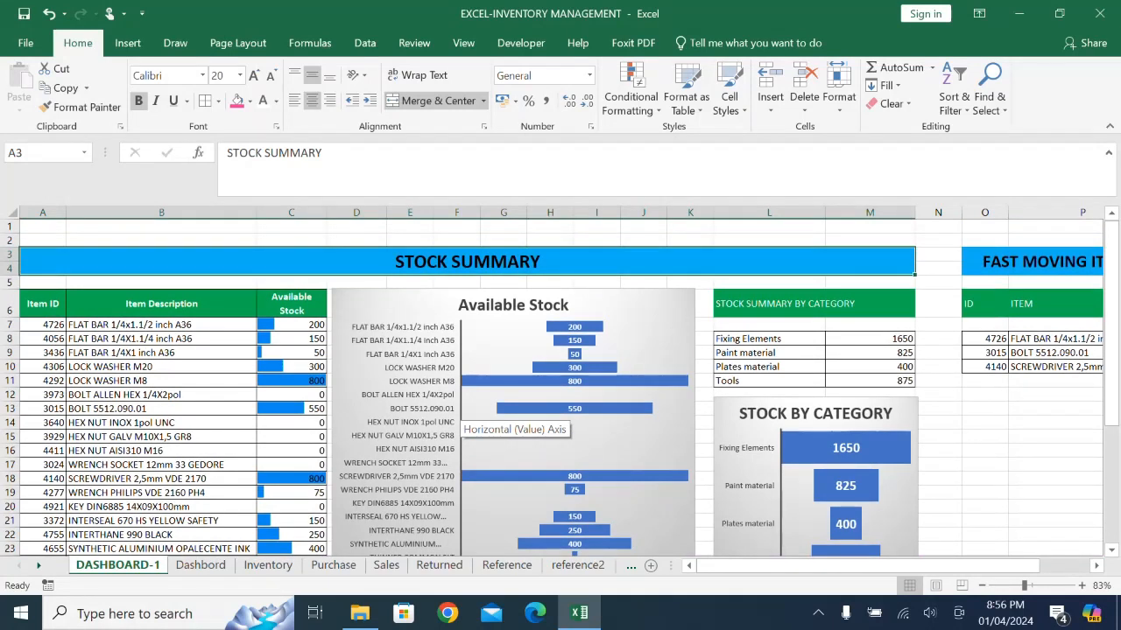
{"action": "scroll", "coordinate": [462, 420], "scroll_direction": "down", "scroll_amount": 2}
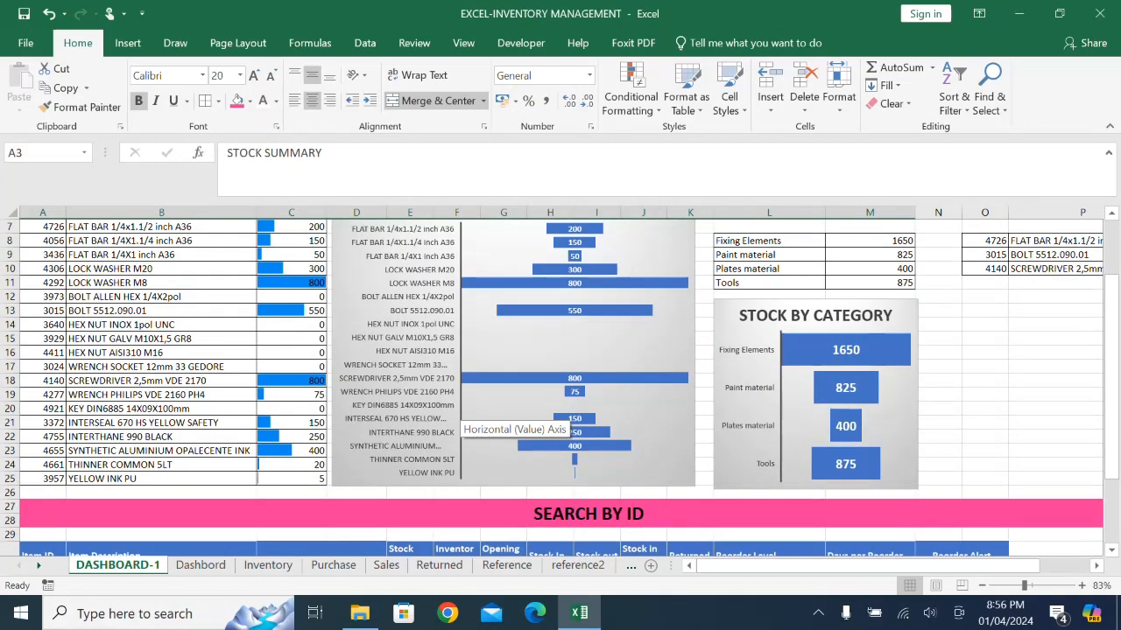
{"action": "scroll", "coordinate": [461, 421], "scroll_direction": "down", "scroll_amount": 2}
{"action": "scroll", "coordinate": [461, 420], "scroll_direction": "up", "scroll_amount": 3}
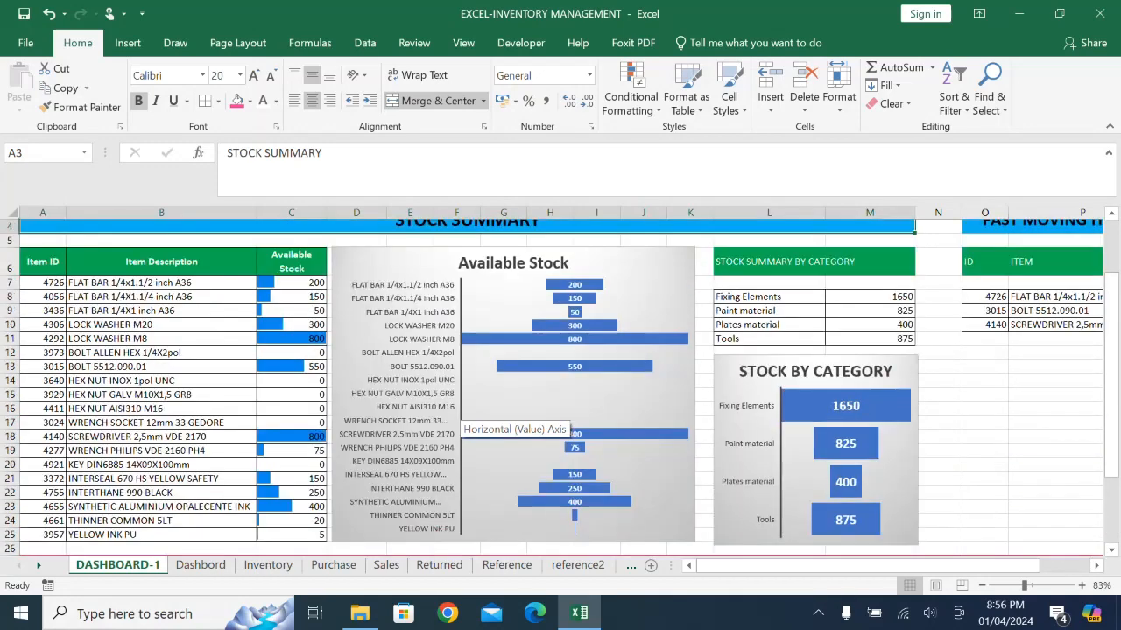
- Insert a blank row above row 1 to make more room over the STOCK SUMMARY banner
{"action": "scroll", "coordinate": [461, 420], "scroll_direction": "up", "scroll_amount": 1}
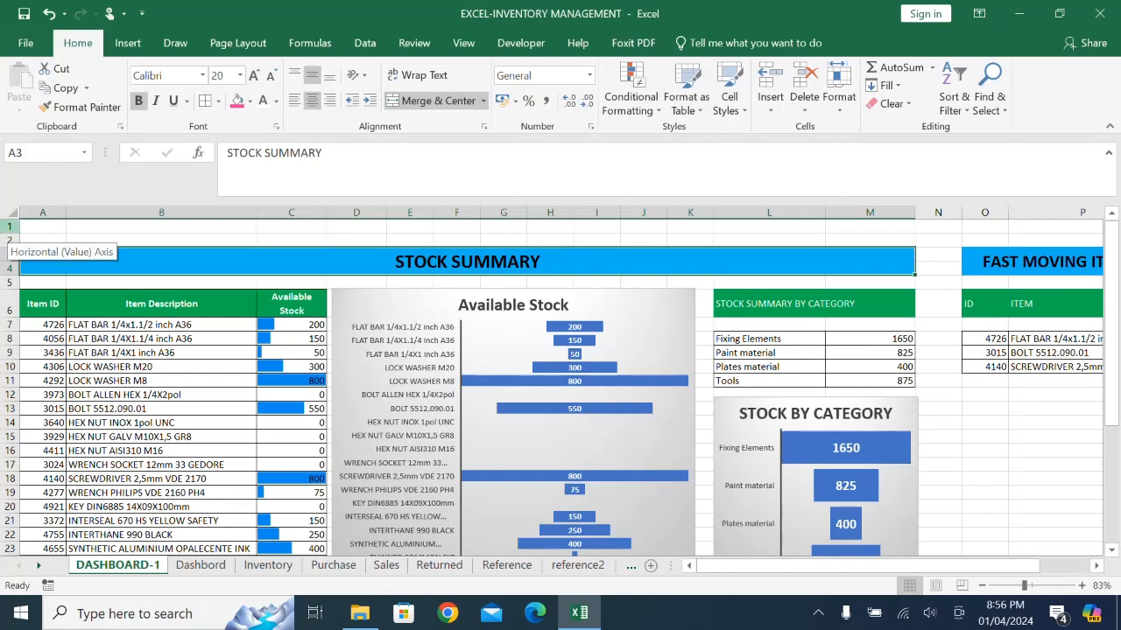
{"action": "right_click", "coordinate": [10, 226]}
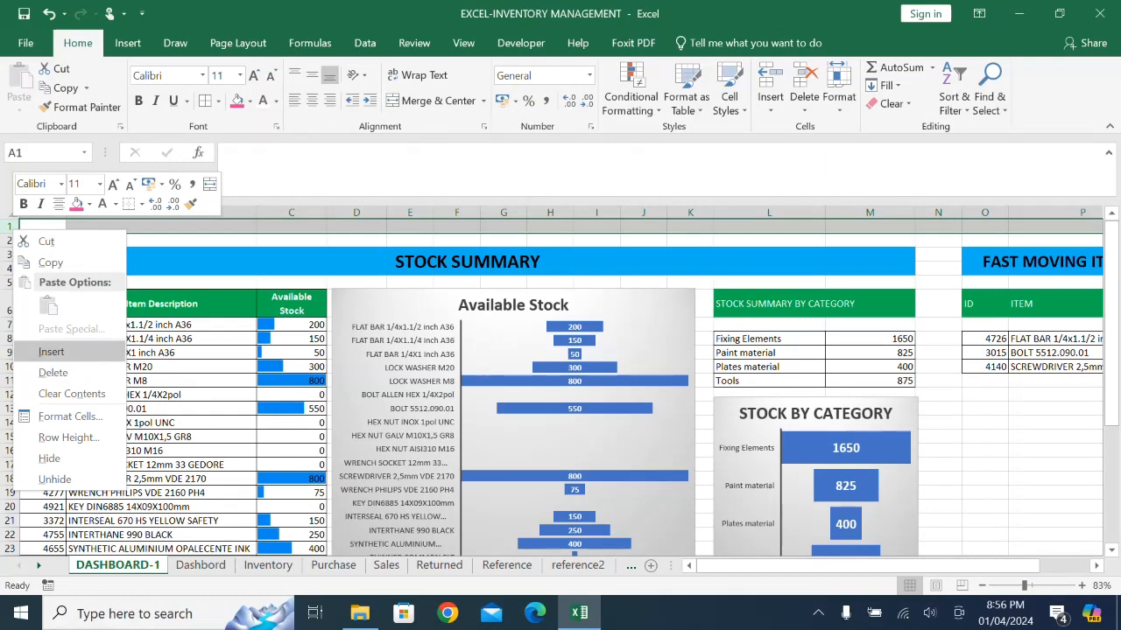
{"action": "left_click", "coordinate": [51, 351]}
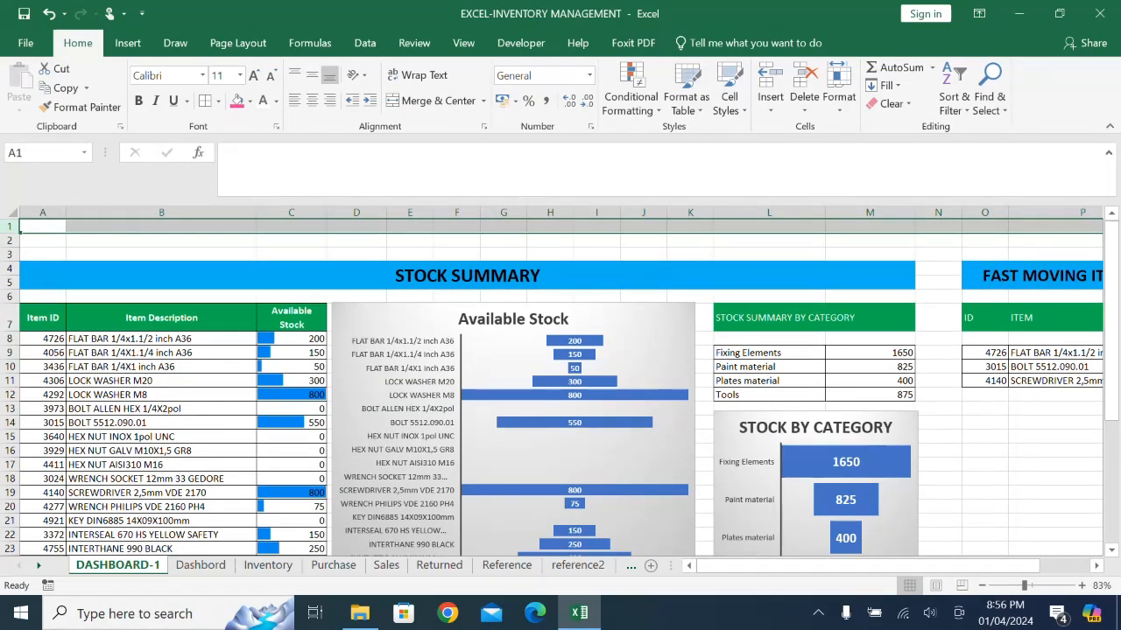
- Draw a flowchart terminator shape about 3.3 cm wide and 1 cm high in column B, above the STOCK SUMMARY banner
{"action": "left_click", "coordinate": [982, 585]}
{"action": "left_click", "coordinate": [982, 585]}
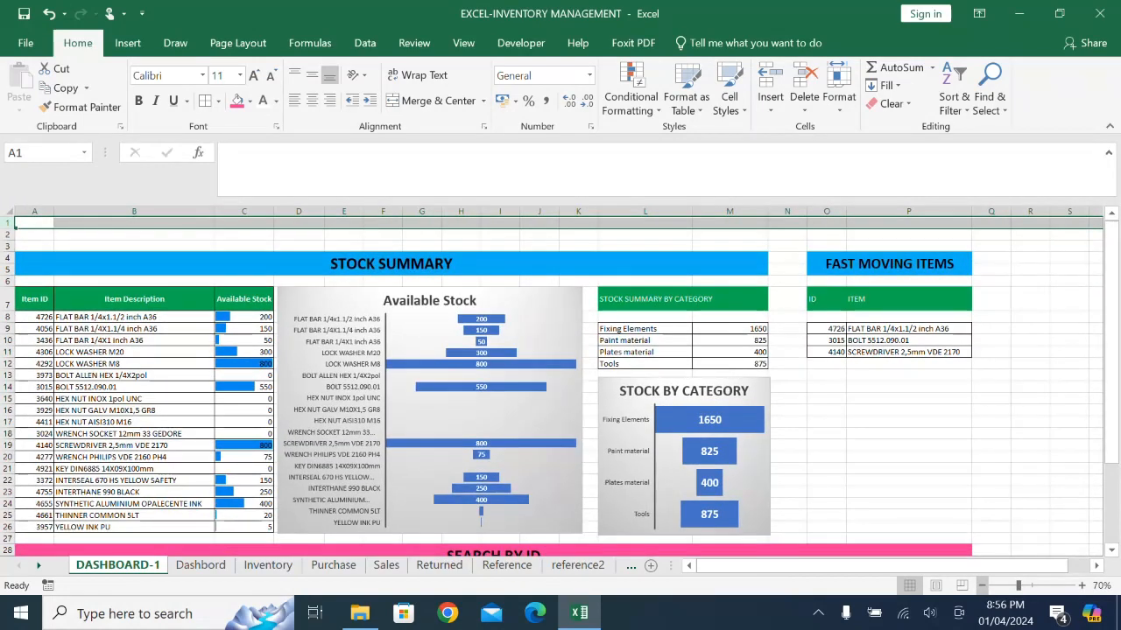
{"action": "scroll", "coordinate": [985, 512], "scroll_direction": "down", "scroll_amount": 1}
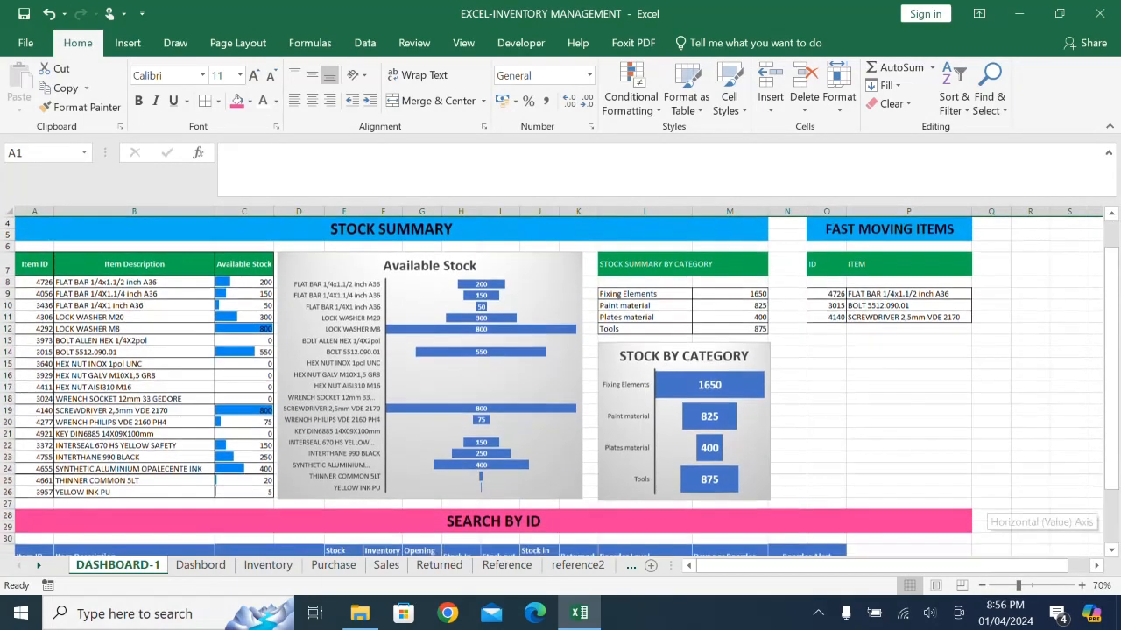
{"action": "scroll", "coordinate": [985, 512], "scroll_direction": "up", "scroll_amount": 1}
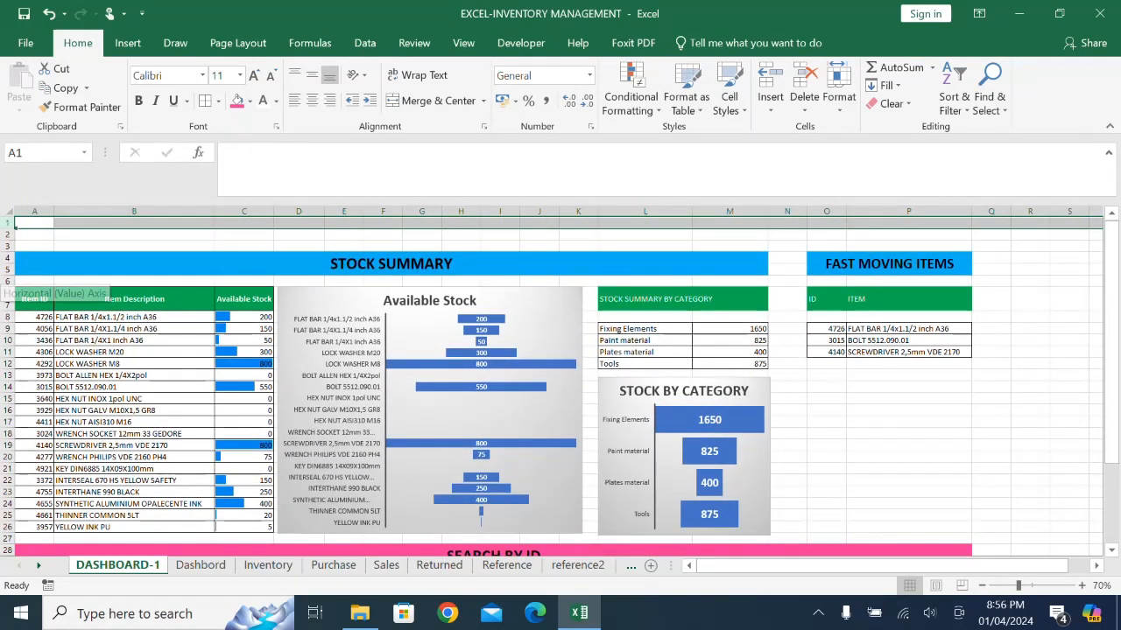
{"action": "left_click", "coordinate": [35, 235]}
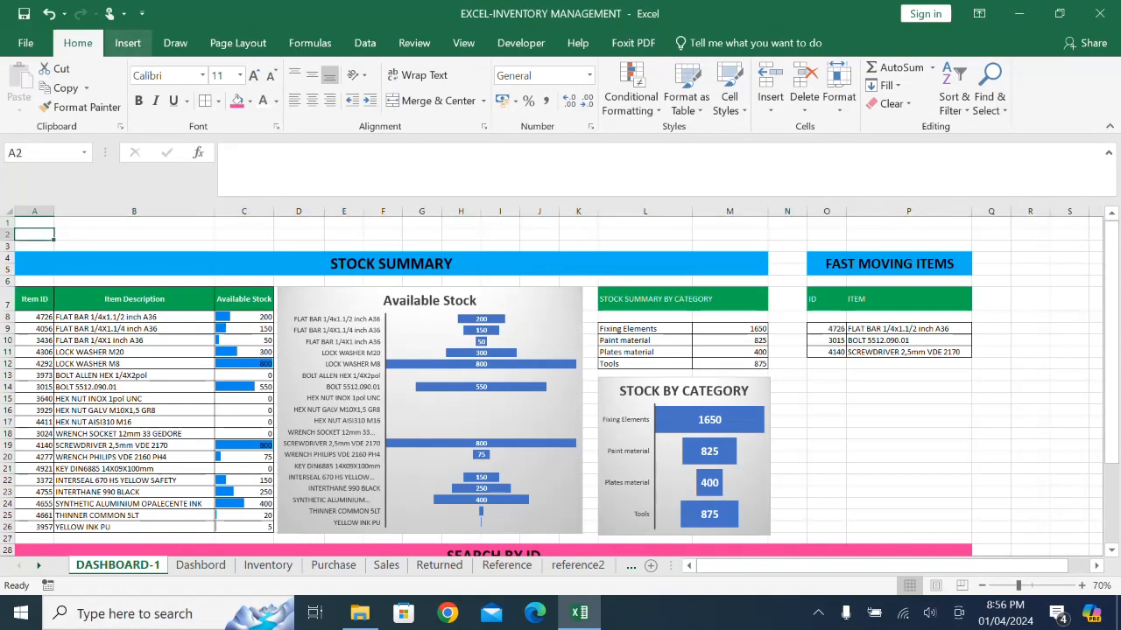
{"action": "left_click", "coordinate": [127, 43]}
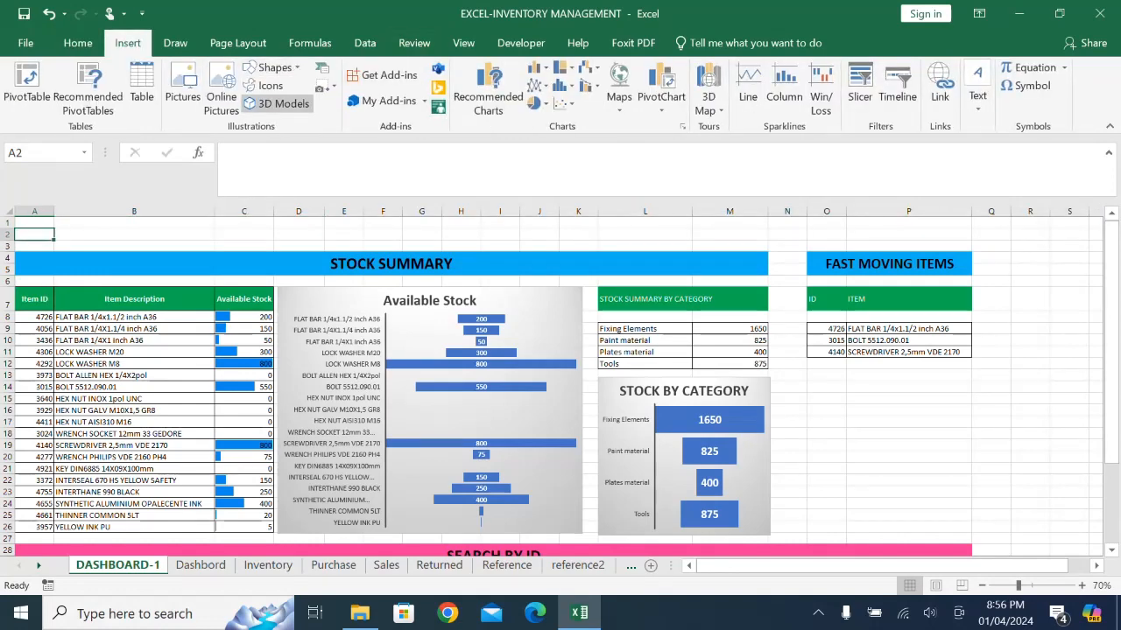
{"action": "left_click", "coordinate": [272, 68]}
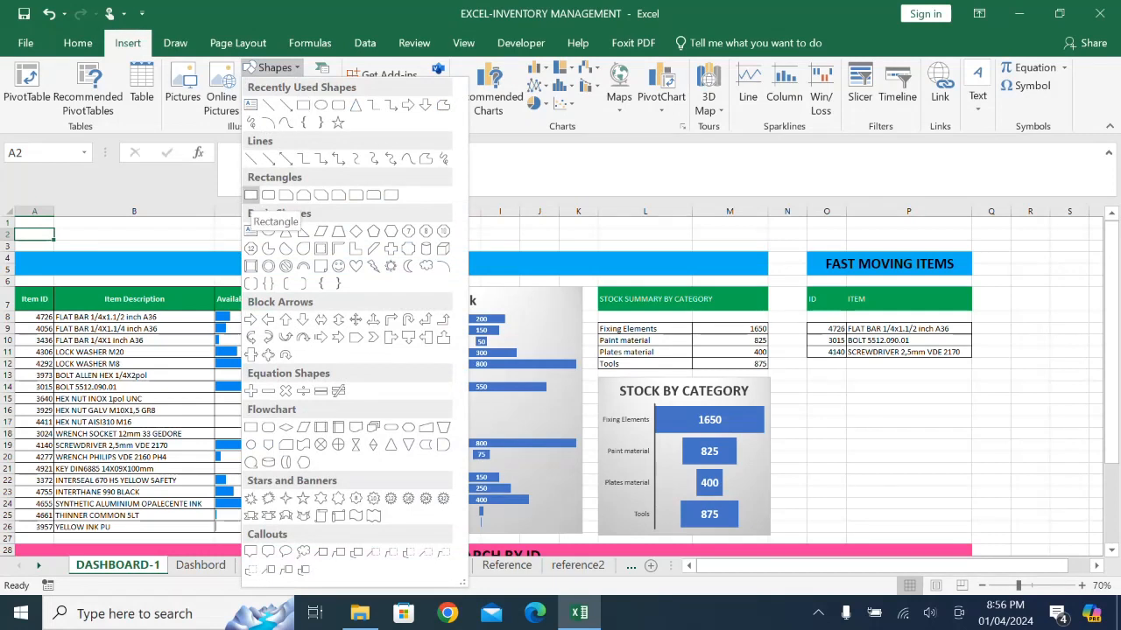
{"action": "left_click", "coordinate": [252, 194]}
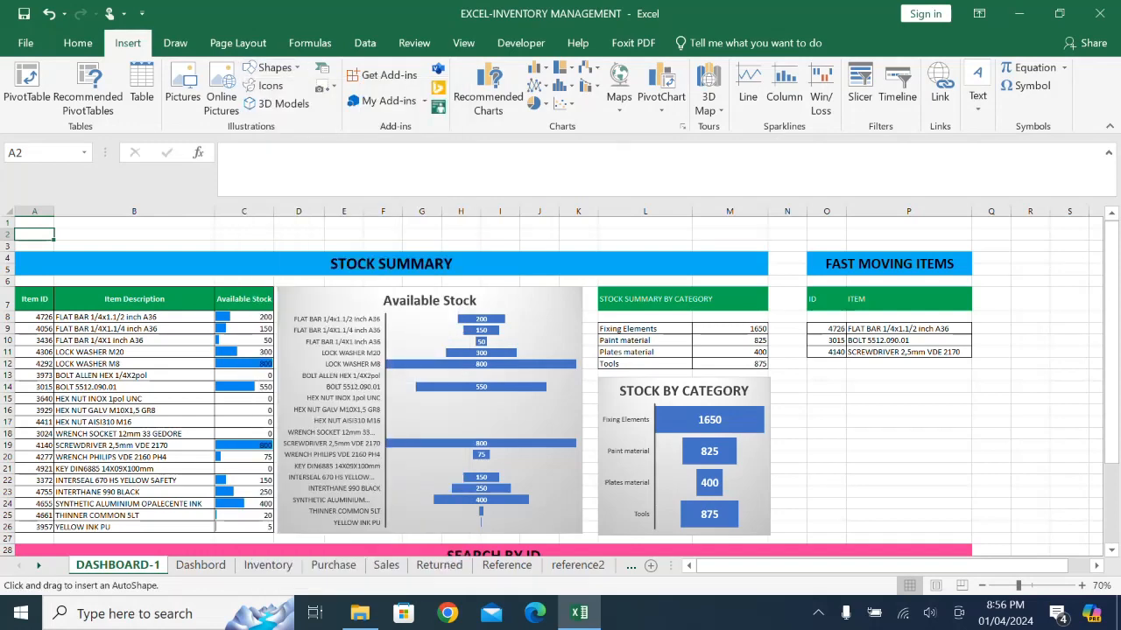
{"action": "left_click_drag", "start_coordinate": [64, 224], "coordinate": [140, 245]}
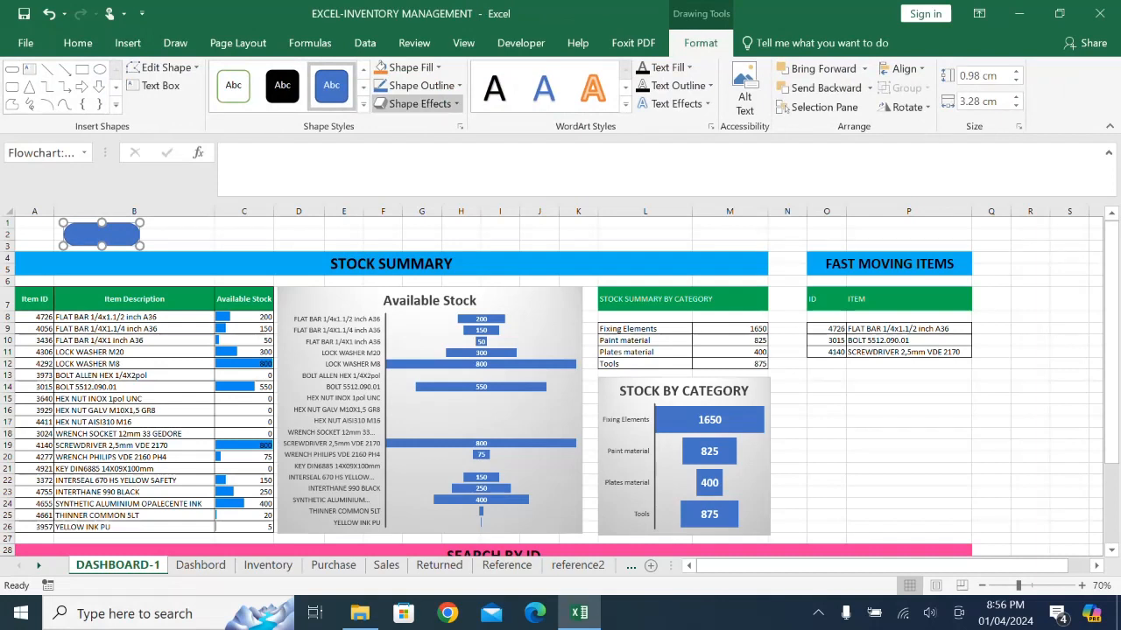
- Label the new rounded shape above the banner PURCHASE
{"action": "left_click", "coordinate": [418, 104]}
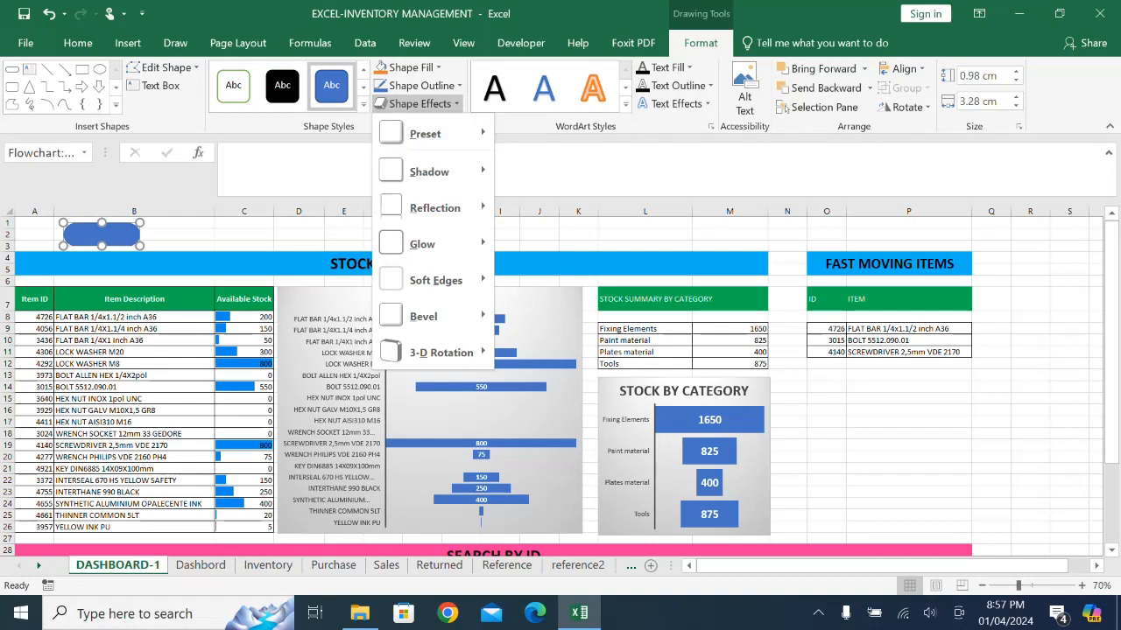
{"action": "right_click", "coordinate": [117, 235]}
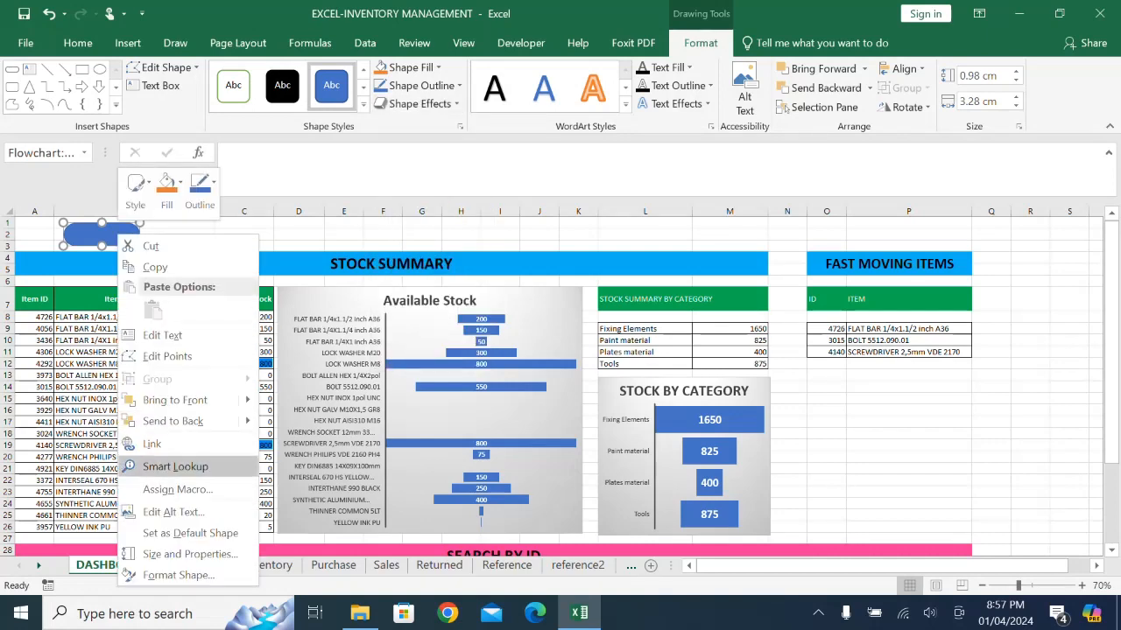
{"action": "left_click", "coordinate": [161, 335]}
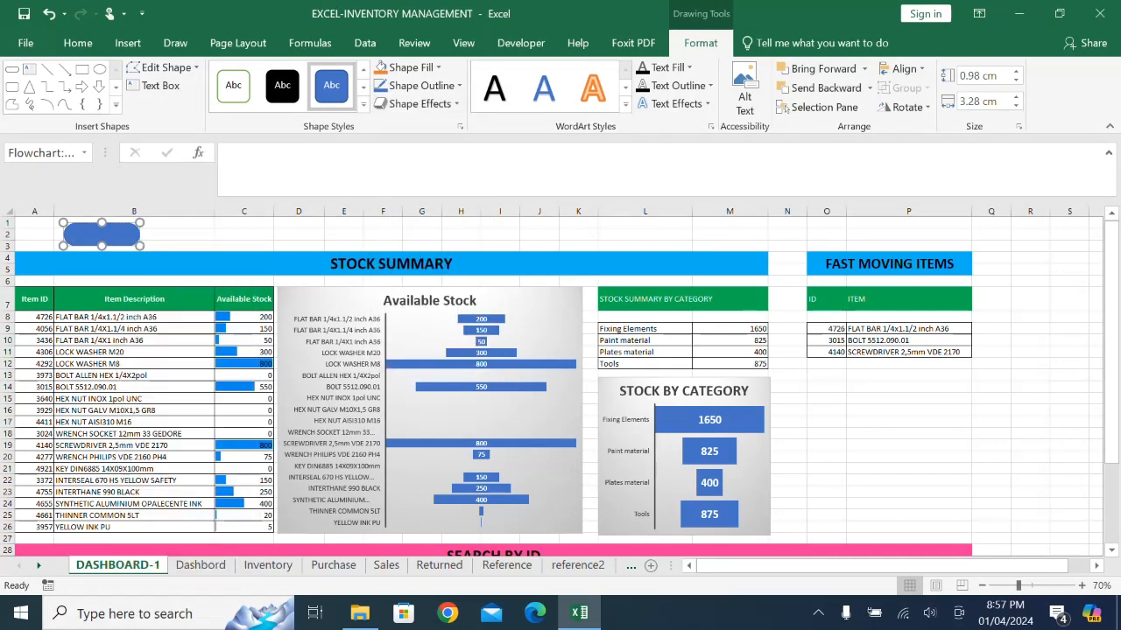
{"action": "type", "text": "PURCHAS"}
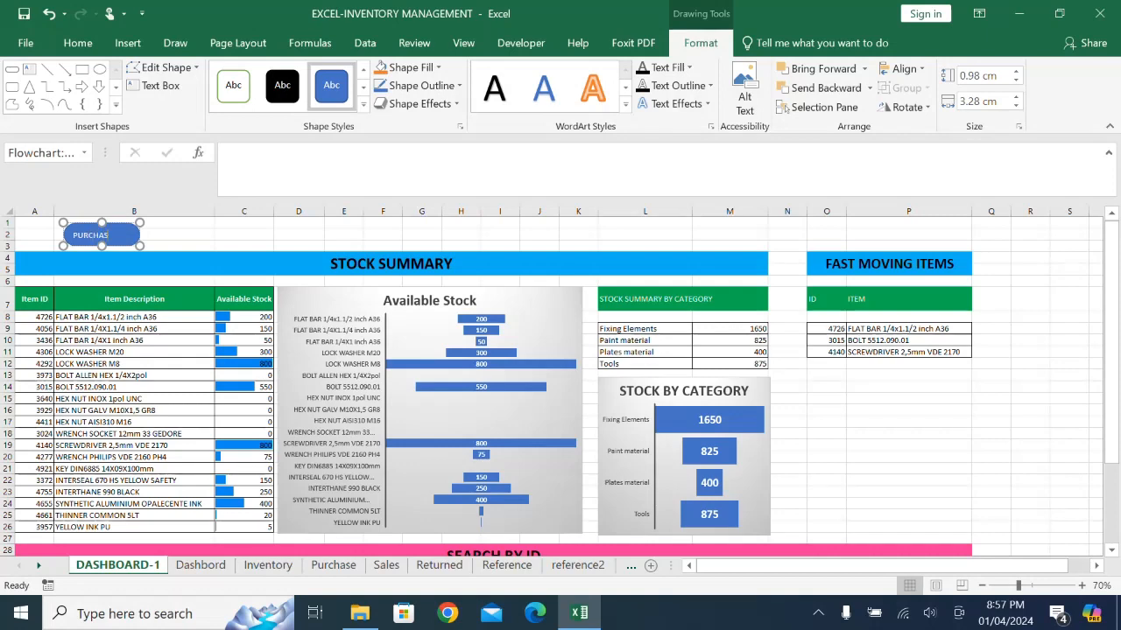
{"action": "type", "text": "E"}
{"action": "left_click", "coordinate": [166, 246]}
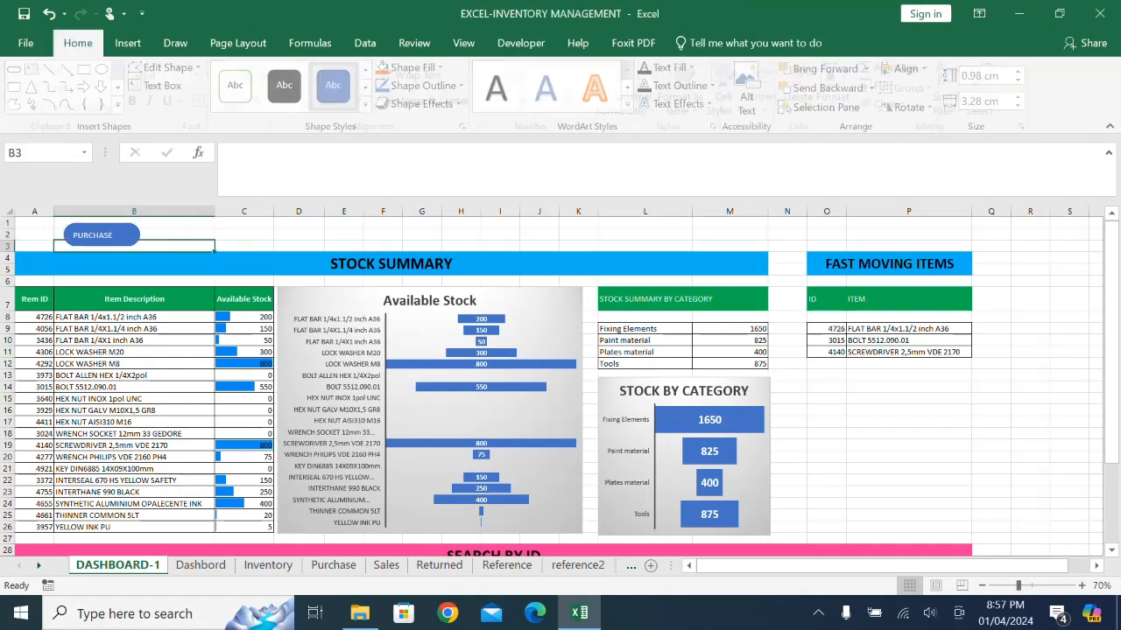
- Center the PURCHASE label horizontally and vertically in bold 14-point text, and move the shape to the left edge of column A
{"action": "left_click", "coordinate": [101, 235]}
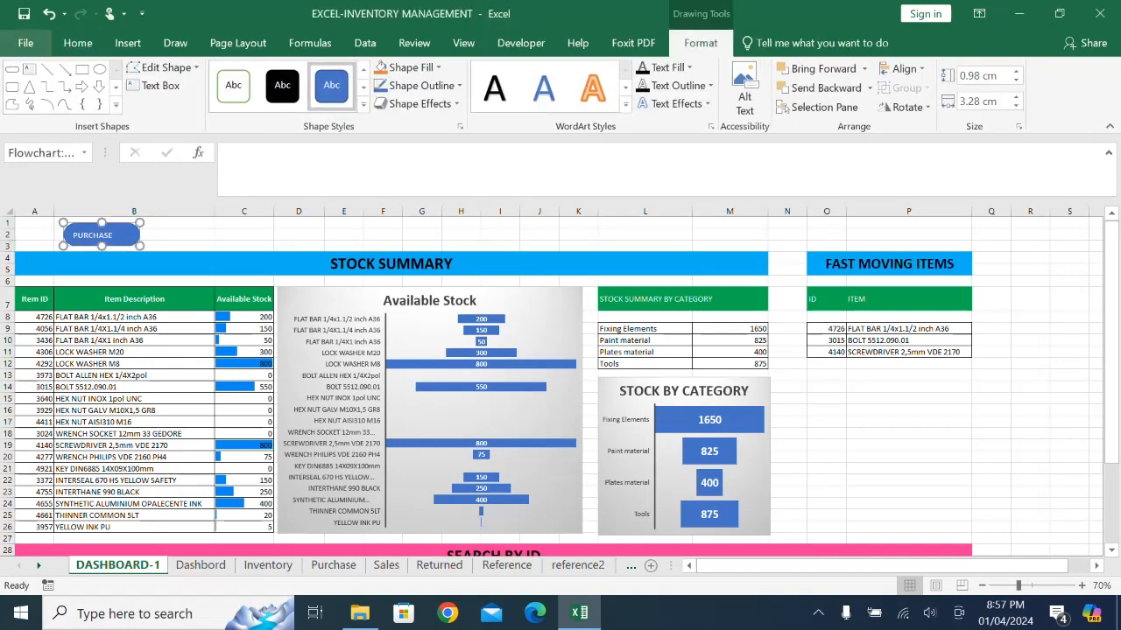
{"action": "left_click", "coordinate": [77, 42]}
{"action": "left_click", "coordinate": [312, 100]}
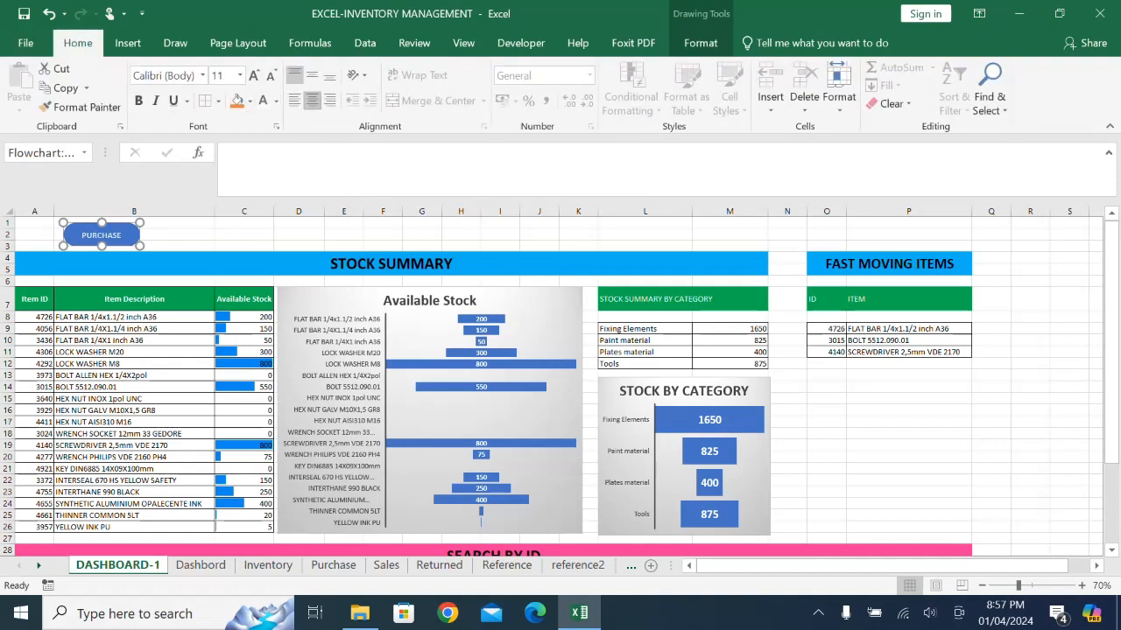
{"action": "left_click", "coordinate": [312, 74]}
{"action": "left_click", "coordinate": [139, 100]}
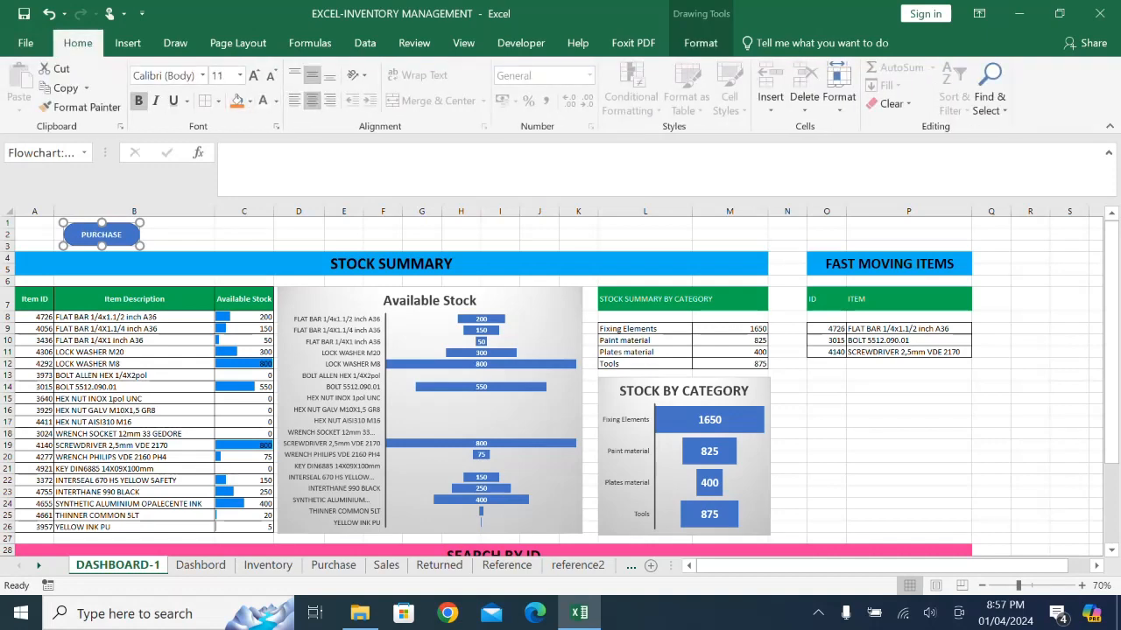
{"action": "left_click", "coordinate": [253, 75]}
{"action": "left_click", "coordinate": [253, 76]}
{"action": "left_click_drag", "start_coordinate": [100, 233], "coordinate": [54, 234]}
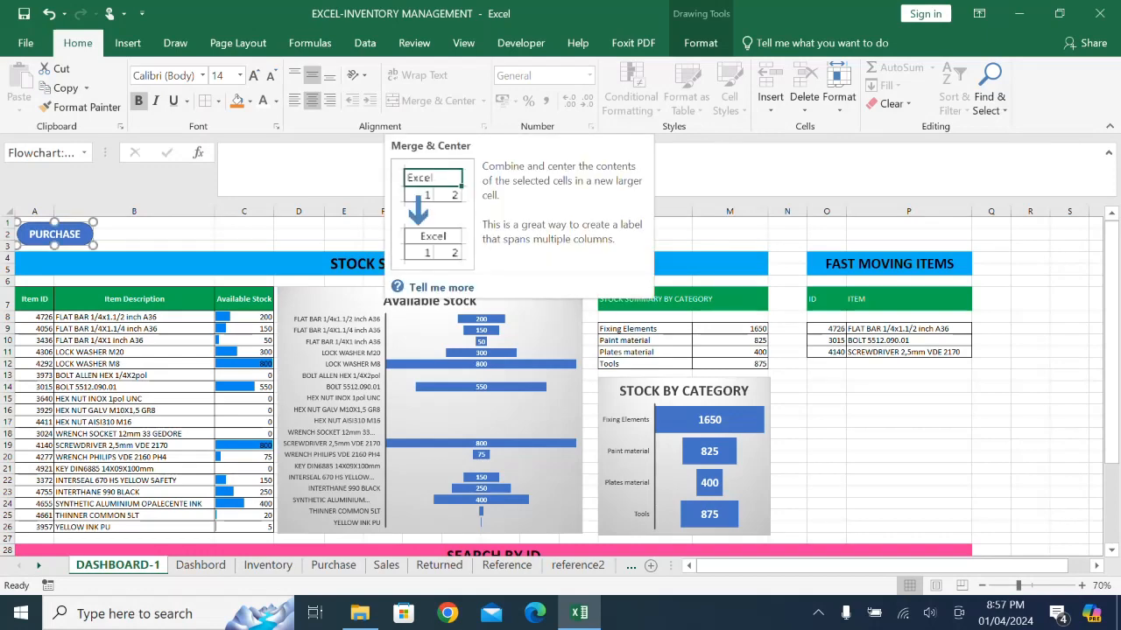
- Apply the Preset 2 shape effect to the PURCHASE shape
{"action": "left_click", "coordinate": [310, 42]}
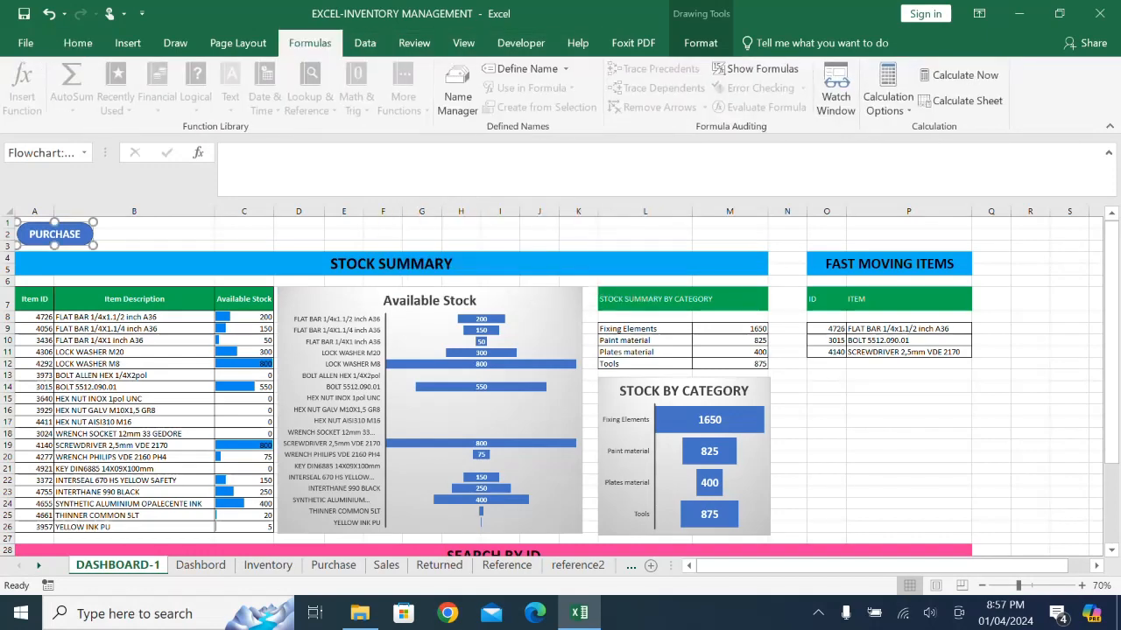
{"action": "left_click", "coordinate": [701, 42]}
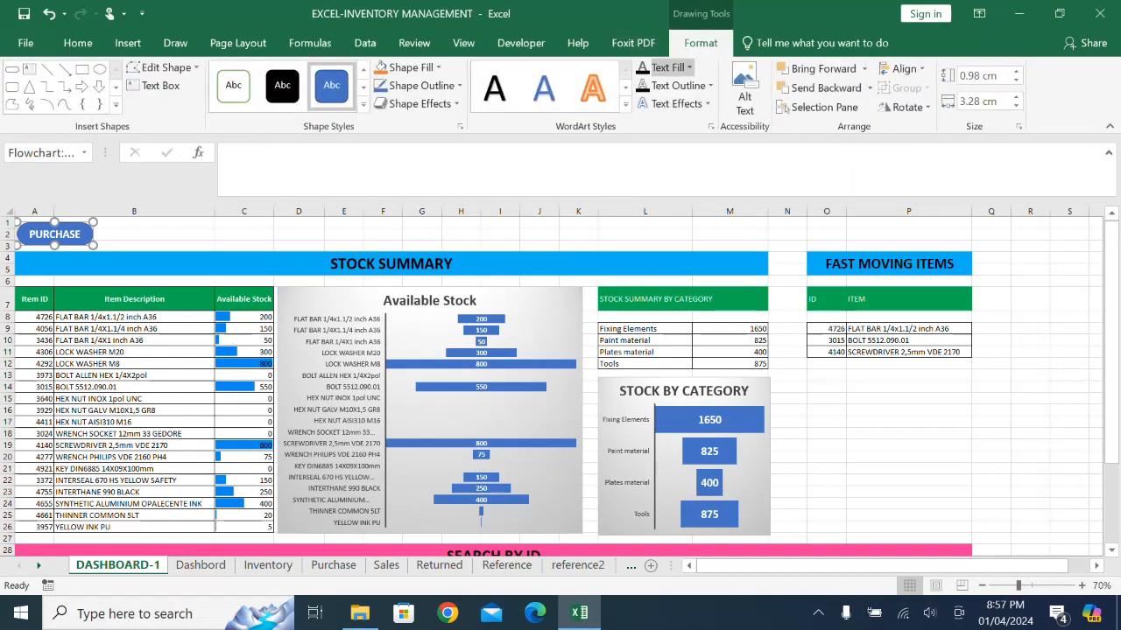
{"action": "left_click", "coordinate": [420, 104]}
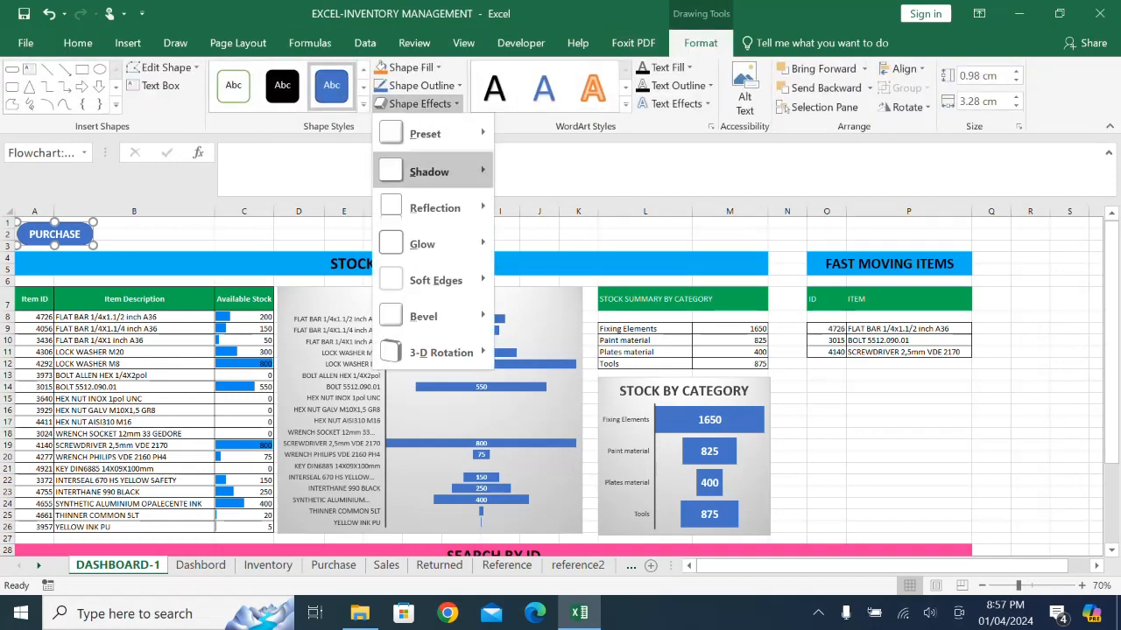
{"action": "mouse_move", "coordinate": [429, 244]}
{"action": "mouse_move", "coordinate": [428, 134]}
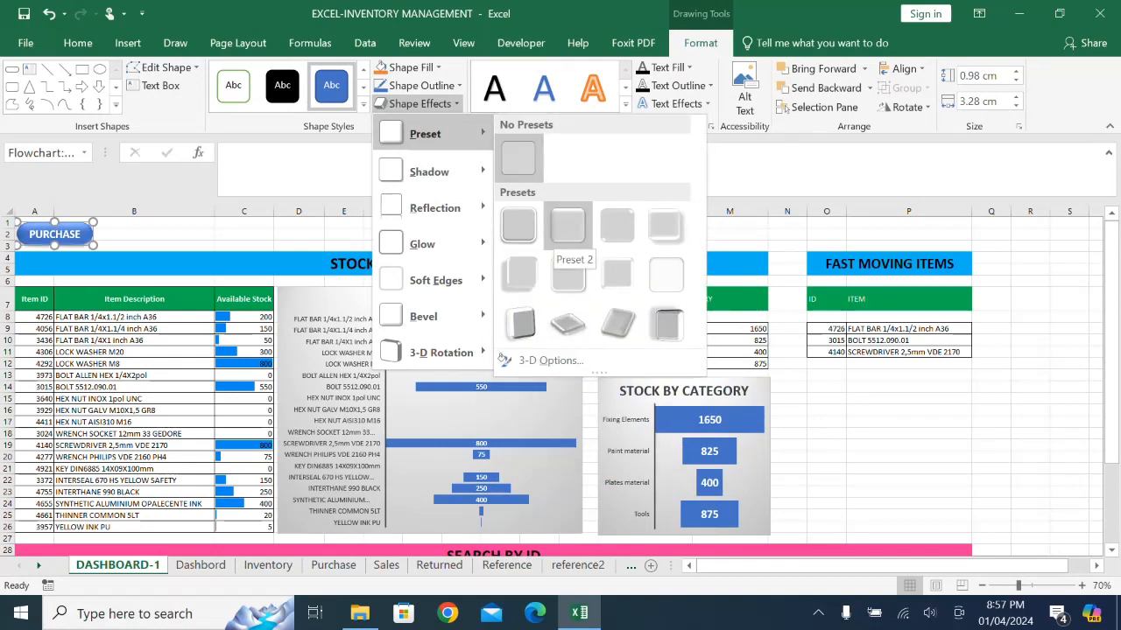
{"action": "left_click", "coordinate": [567, 226]}
{"action": "left_click", "coordinate": [131, 246]}
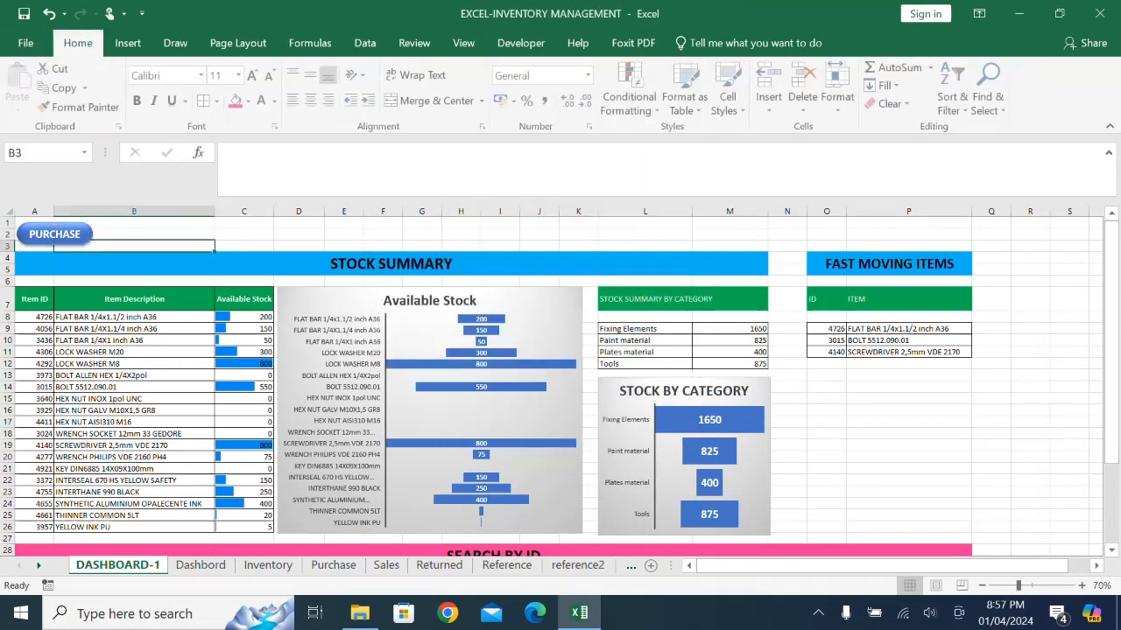
- Duplicate the PURCHASE shape, place the copy beside it in column B, and relabel it SALE
{"action": "left_click", "coordinate": [55, 233]}
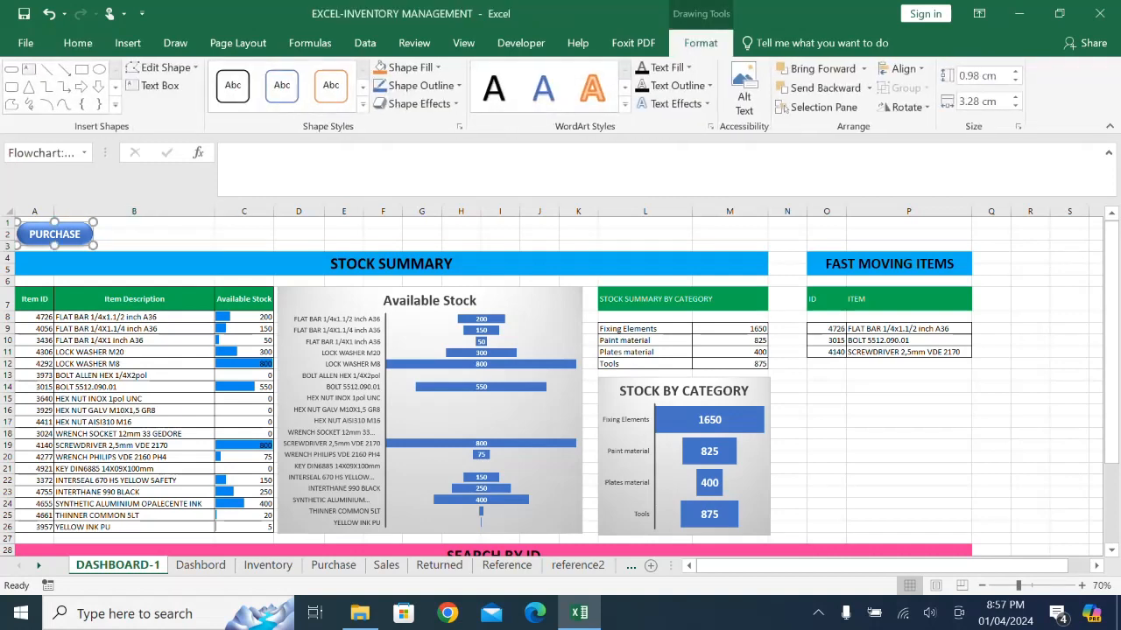
{"action": "key", "text": "ctrl+d"}
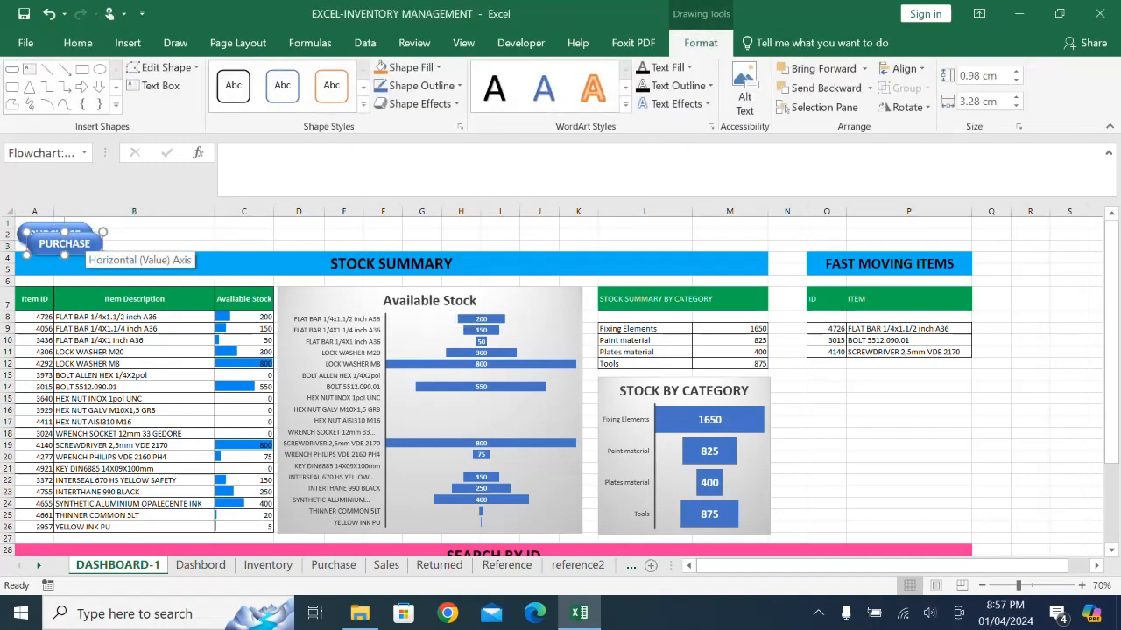
{"action": "left_click_drag", "start_coordinate": [83, 241], "coordinate": [161, 231]}
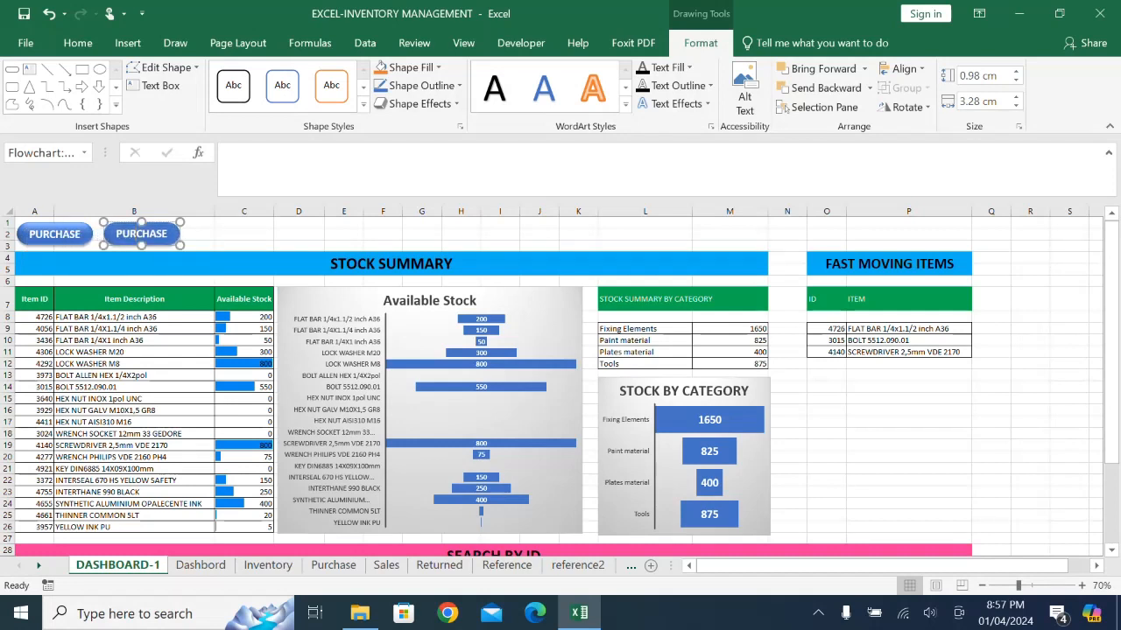
{"action": "double_click", "coordinate": [154, 234]}
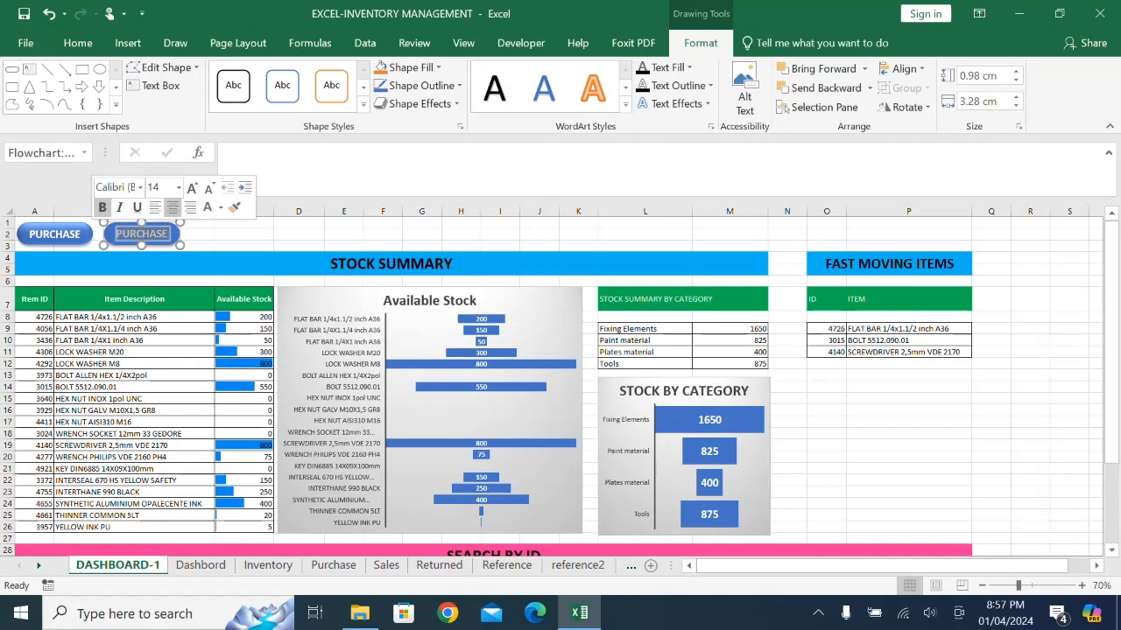
{"action": "type", "text": "SA"}
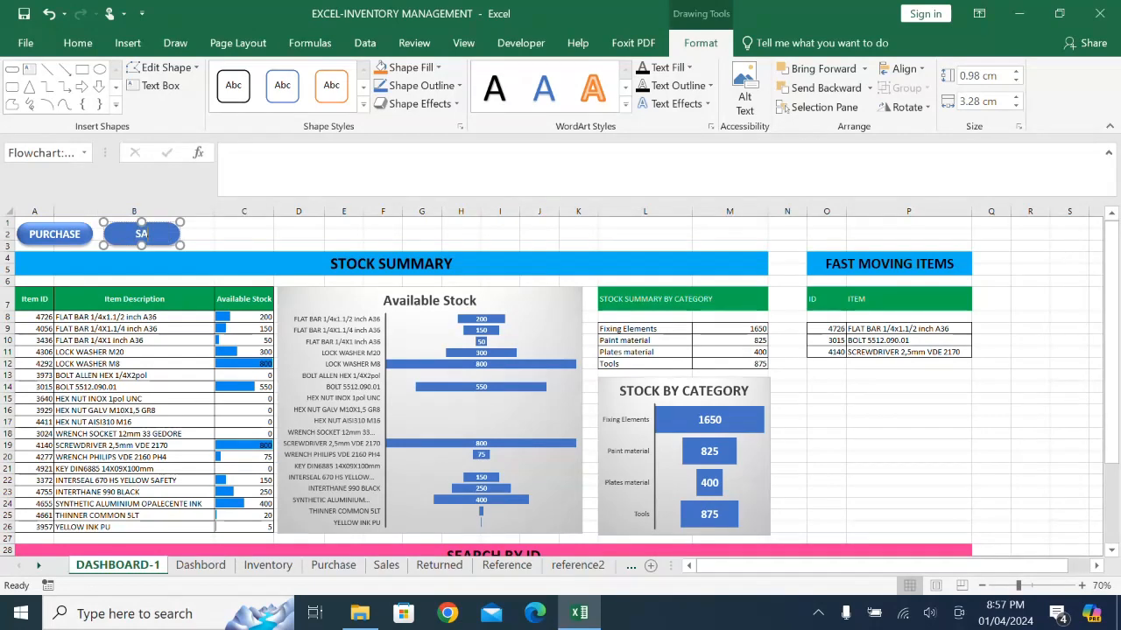
{"action": "type", "text": "LE"}
{"action": "left_click", "coordinate": [244, 235]}
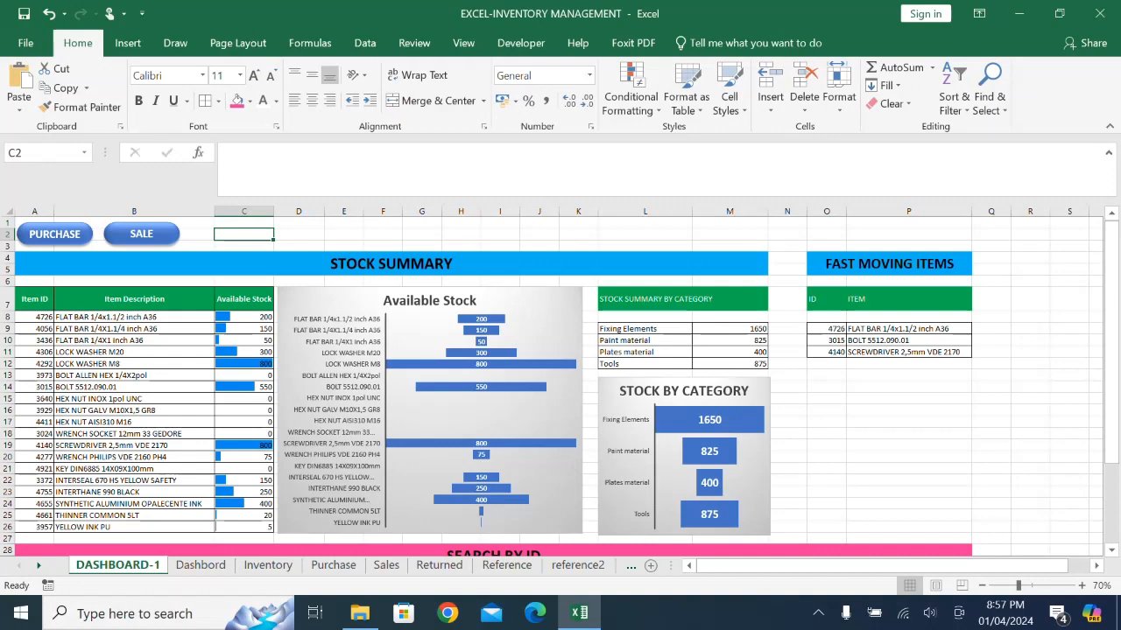
- Paste another PURCHASE shape, align it beside SALE, and relabel it INVENTORY
{"action": "left_click", "coordinate": [18, 77]}
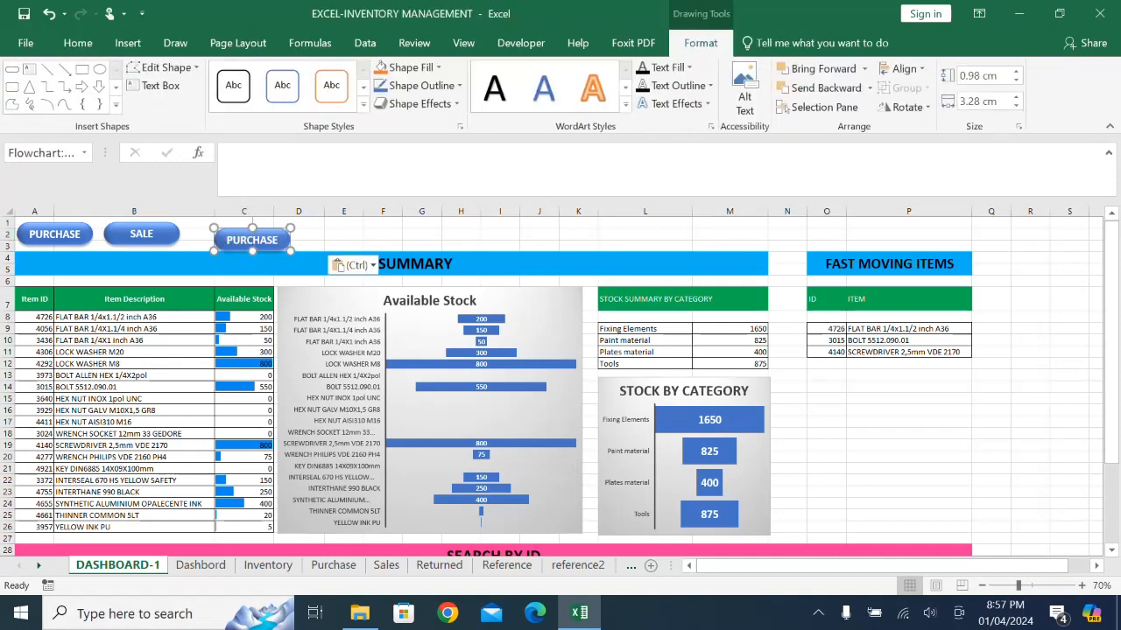
{"action": "left_click_drag", "start_coordinate": [272, 234], "coordinate": [245, 229]}
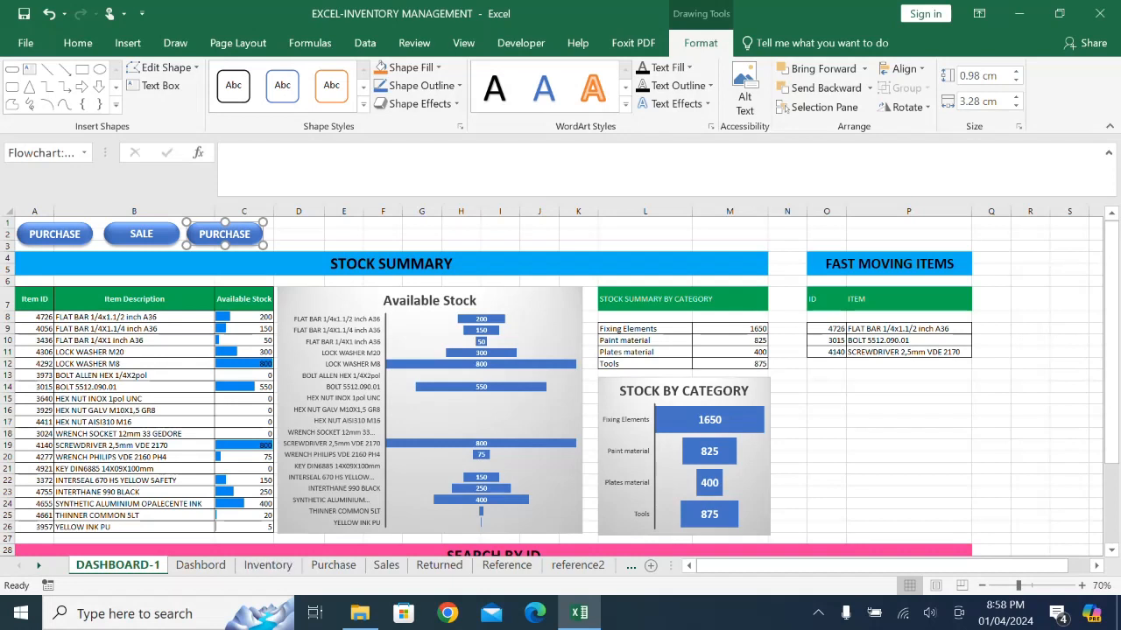
{"action": "double_click", "coordinate": [245, 232]}
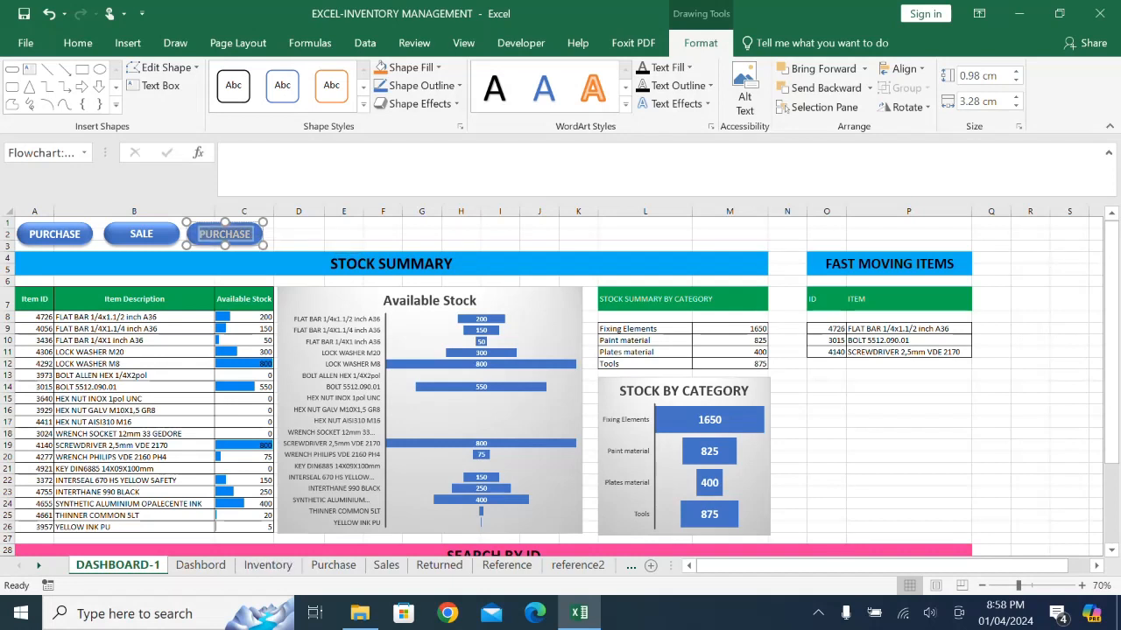
{"action": "type", "text": "IN"}
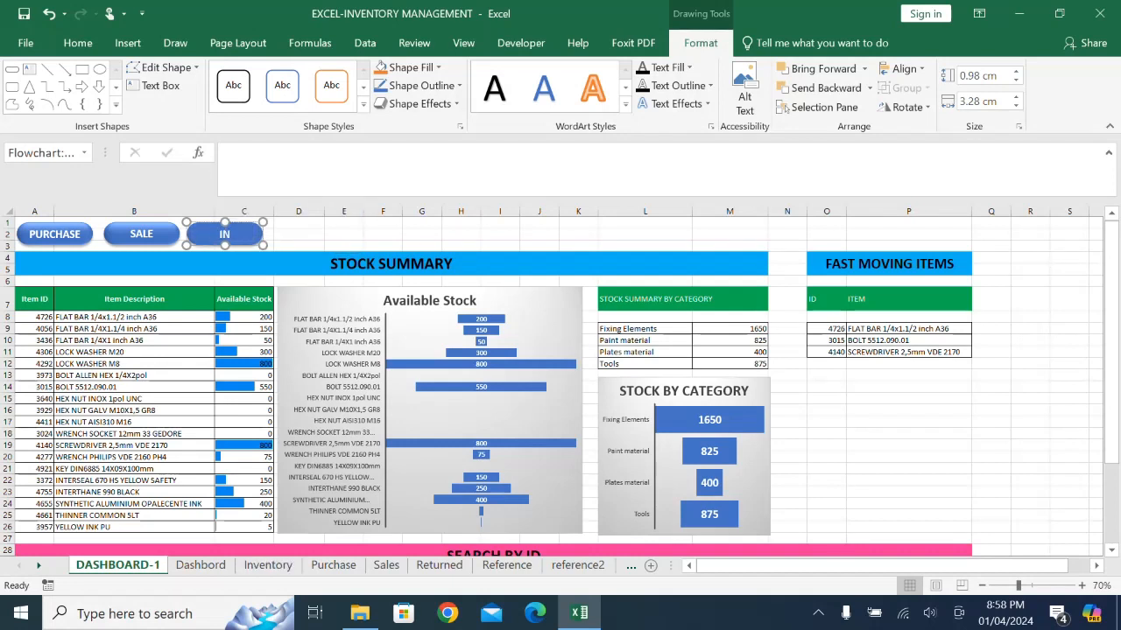
{"action": "type", "text": "VENTORY"}
{"action": "left_click", "coordinate": [299, 246]}
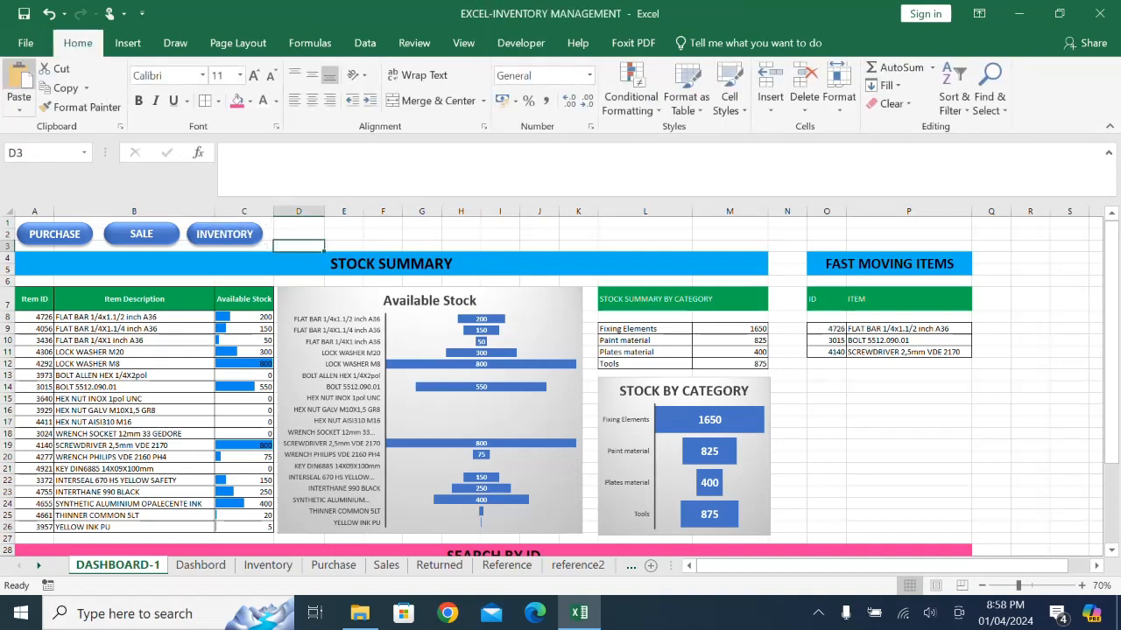
- Paste a fourth copy of the PURCHASE shape and align it in the row beside INVENTORY
{"action": "left_click", "coordinate": [18, 75]}
{"action": "left_click_drag", "start_coordinate": [310, 251], "coordinate": [311, 234]}
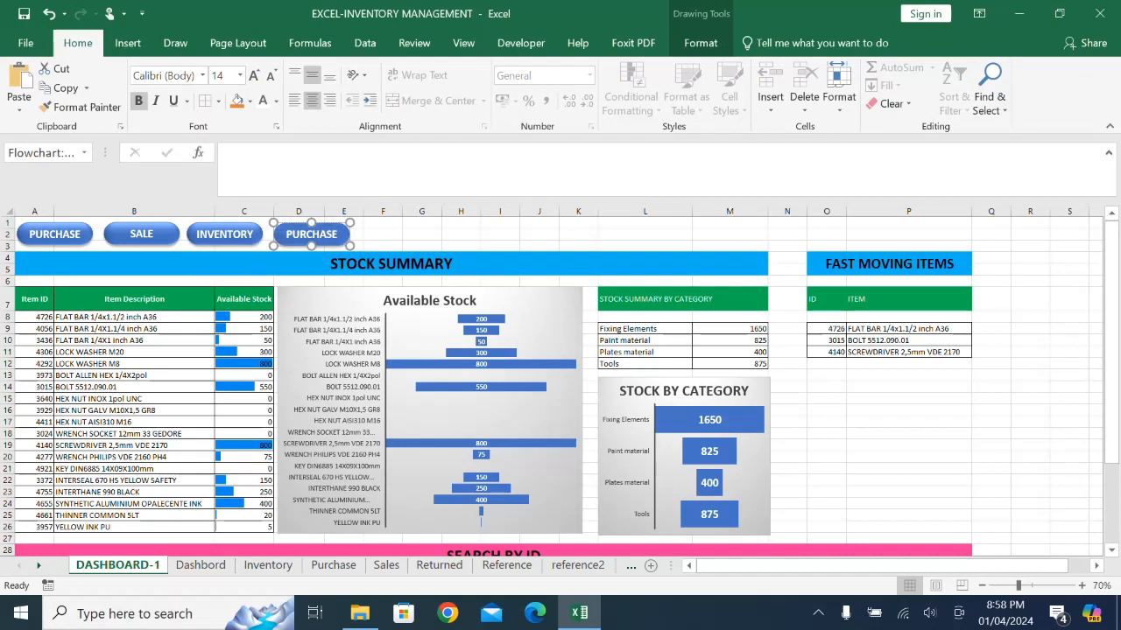
- Relabel the fourth button shape, beside INVENTORY, as RETURN
{"action": "left_click_drag", "start_coordinate": [286, 234], "coordinate": [339, 234]}
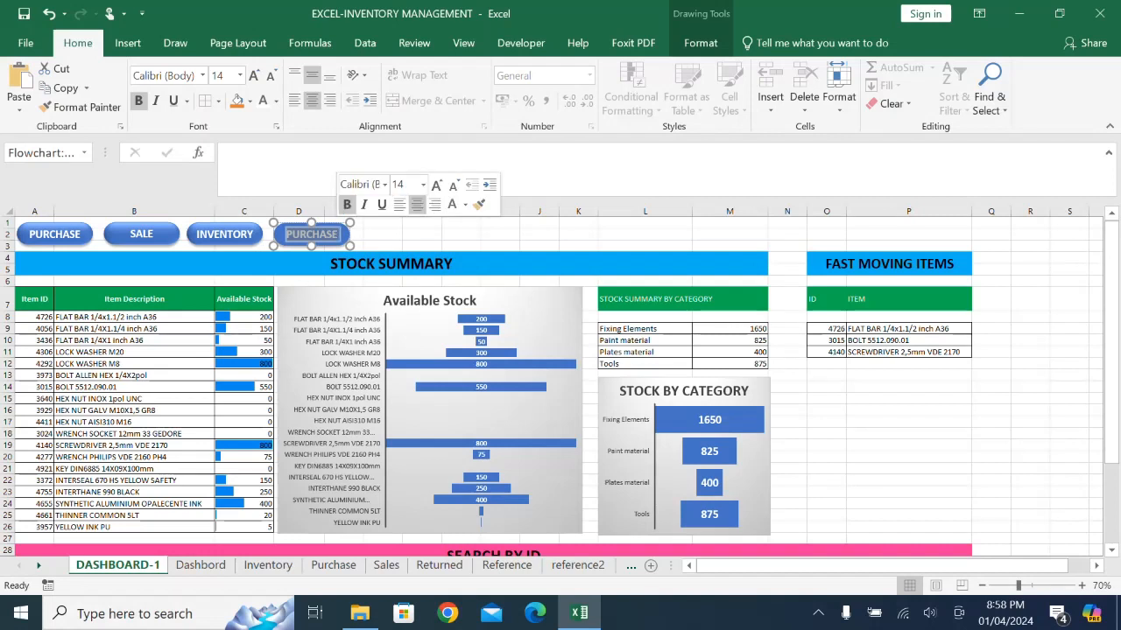
{"action": "key", "text": "BackSpace"}
{"action": "type", "text": "RETUR"}
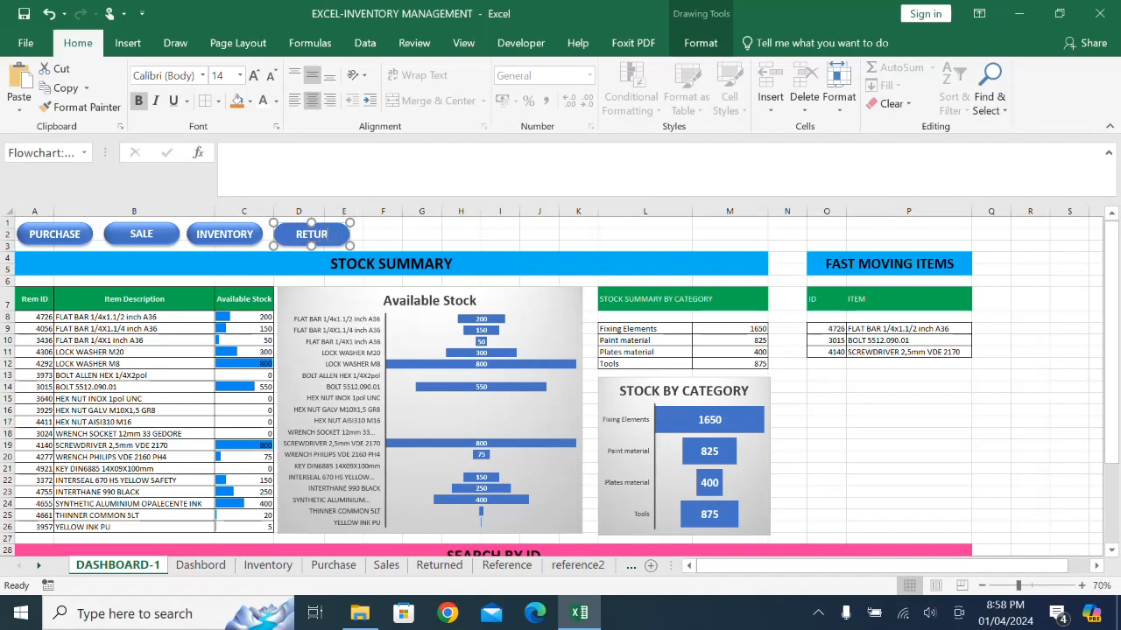
{"action": "type", "text": "N"}
{"action": "left_click", "coordinate": [422, 234]}
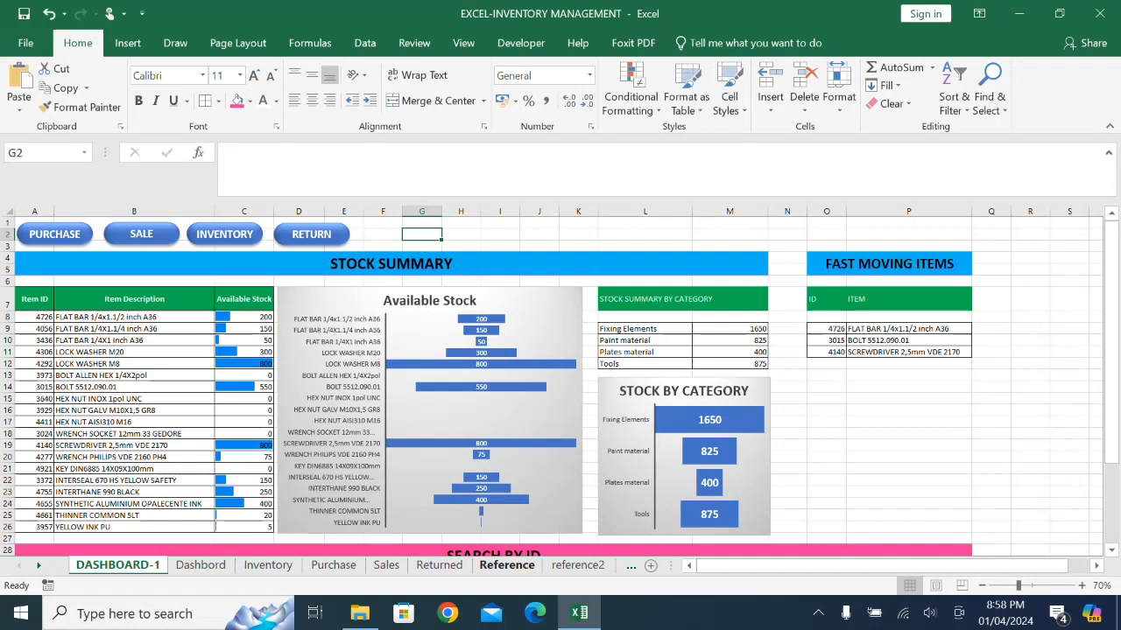
{"action": "key", "text": "ctrl+v"}
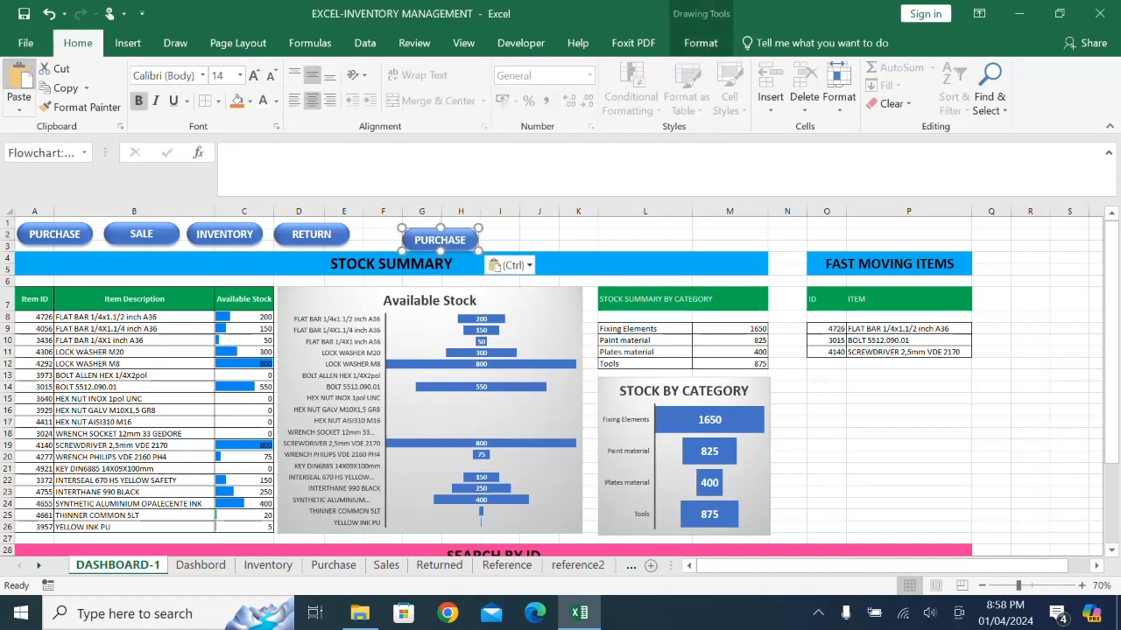
{"action": "left_click_drag", "start_coordinate": [441, 244], "coordinate": [445, 239]}
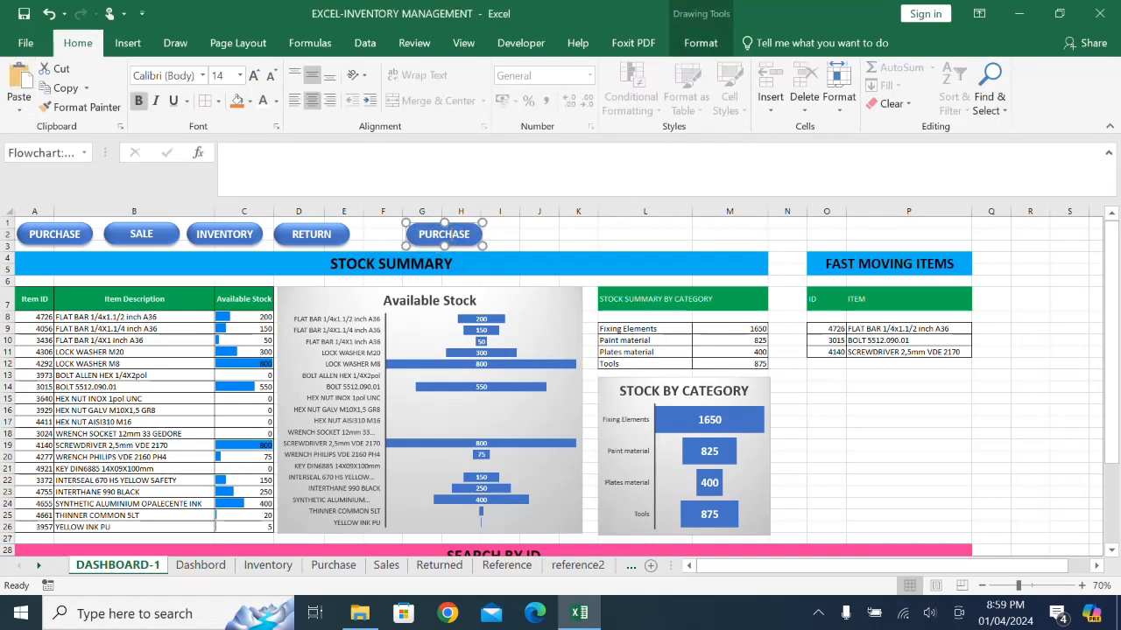
{"action": "double_click", "coordinate": [444, 234]}
{"action": "type", "text": "DASHBOARD"}
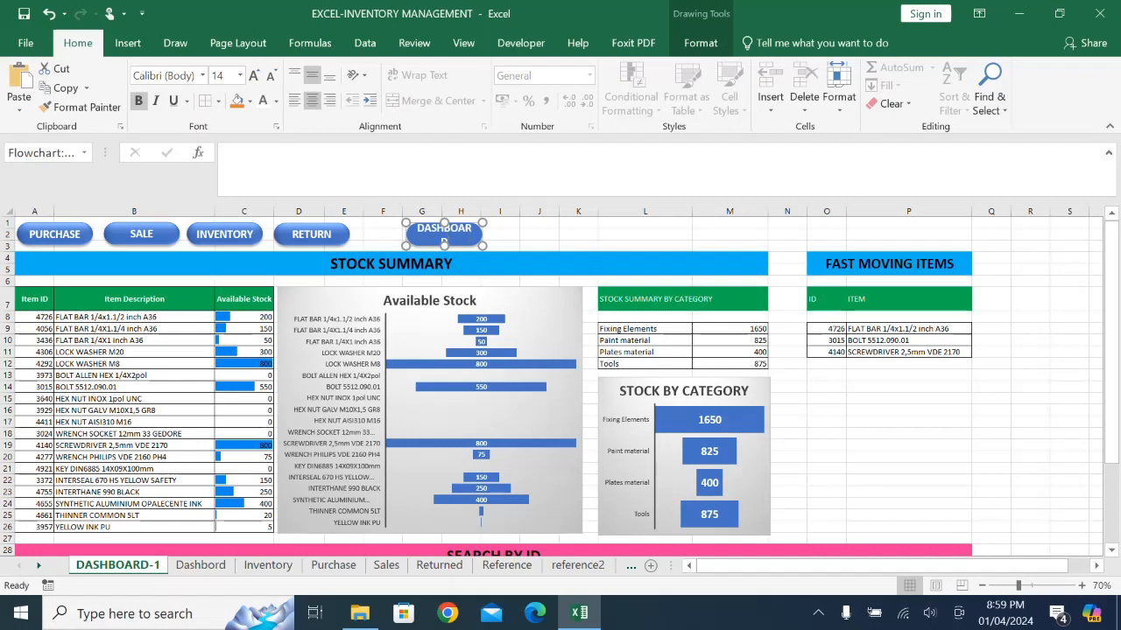
{"action": "left_click", "coordinate": [539, 246]}
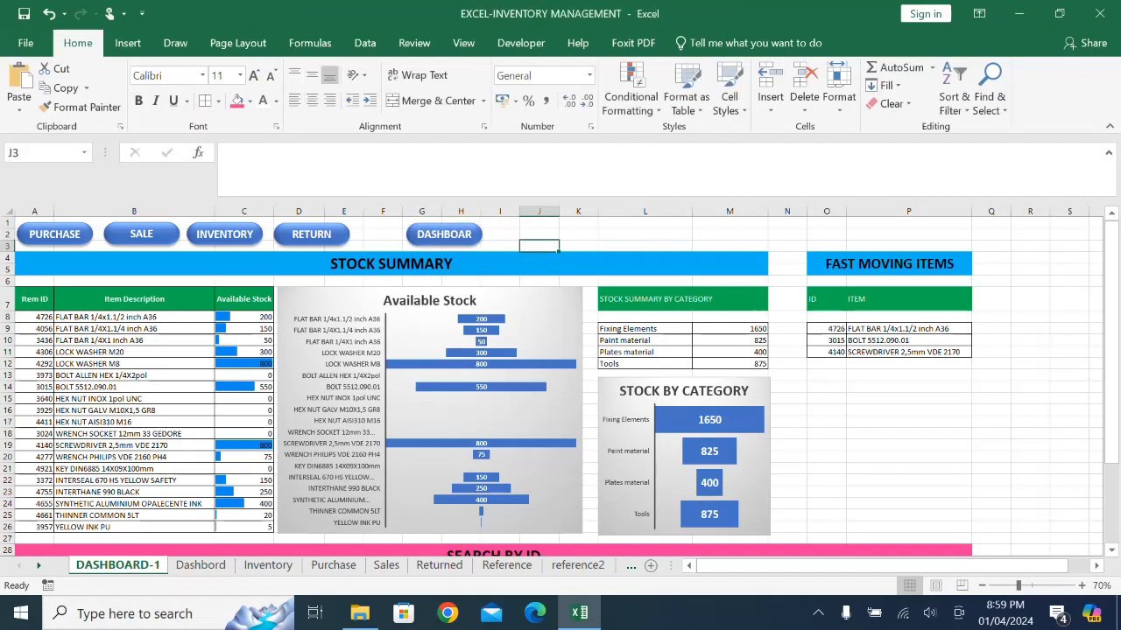
{"action": "left_click", "coordinate": [431, 225]}
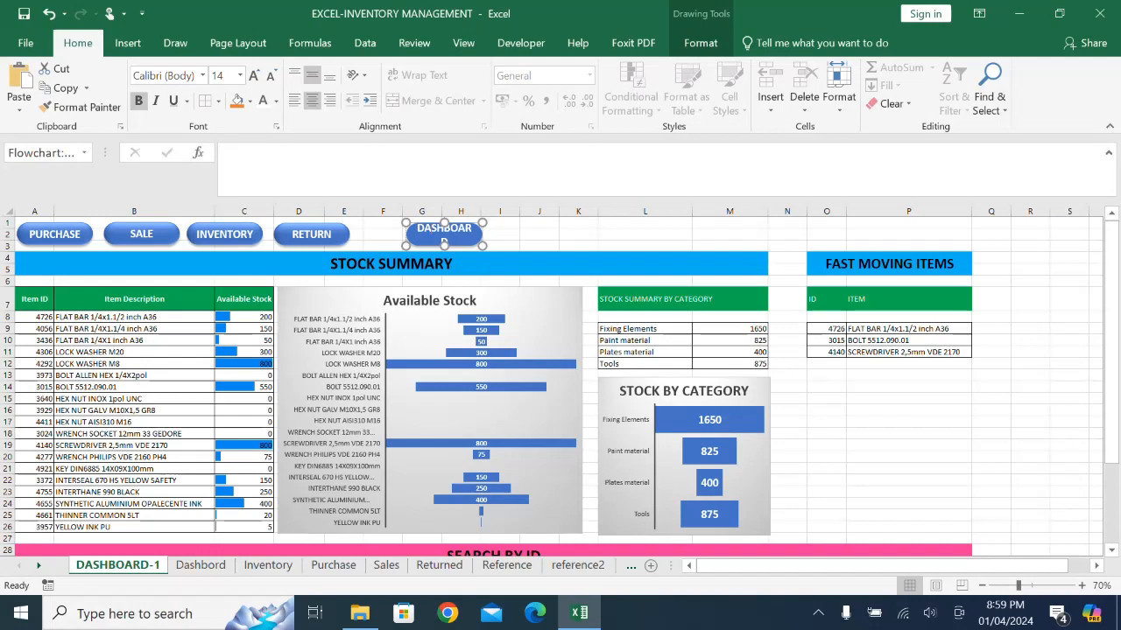
{"action": "left_click_drag", "start_coordinate": [483, 246], "coordinate": [497, 245]}
{"action": "left_click", "coordinate": [538, 245]}
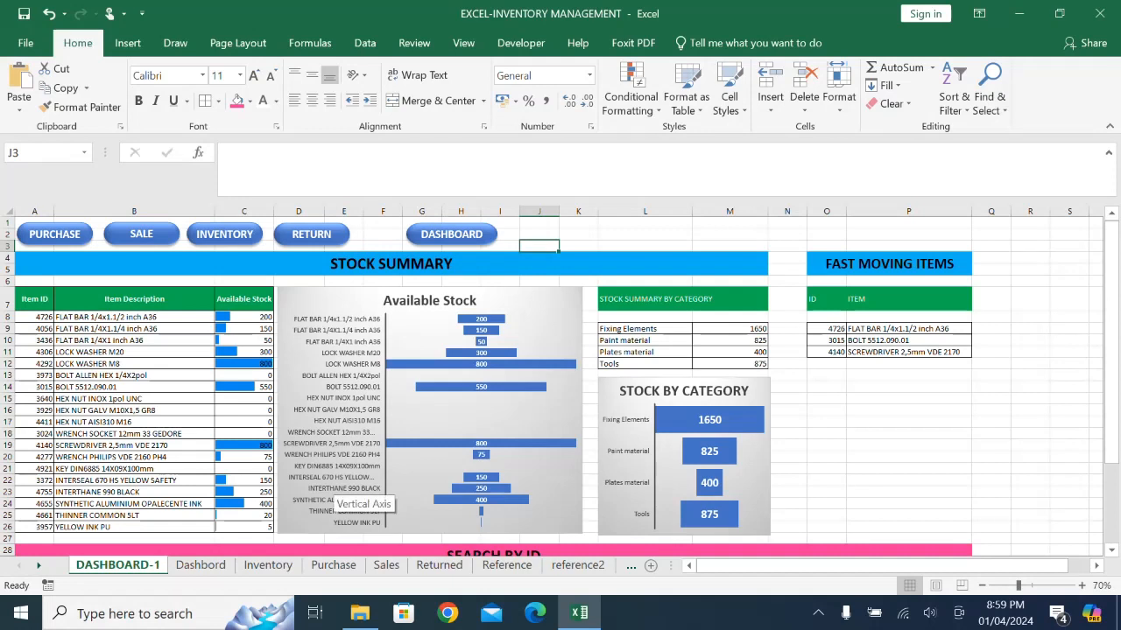
{"action": "left_click", "coordinate": [451, 234]}
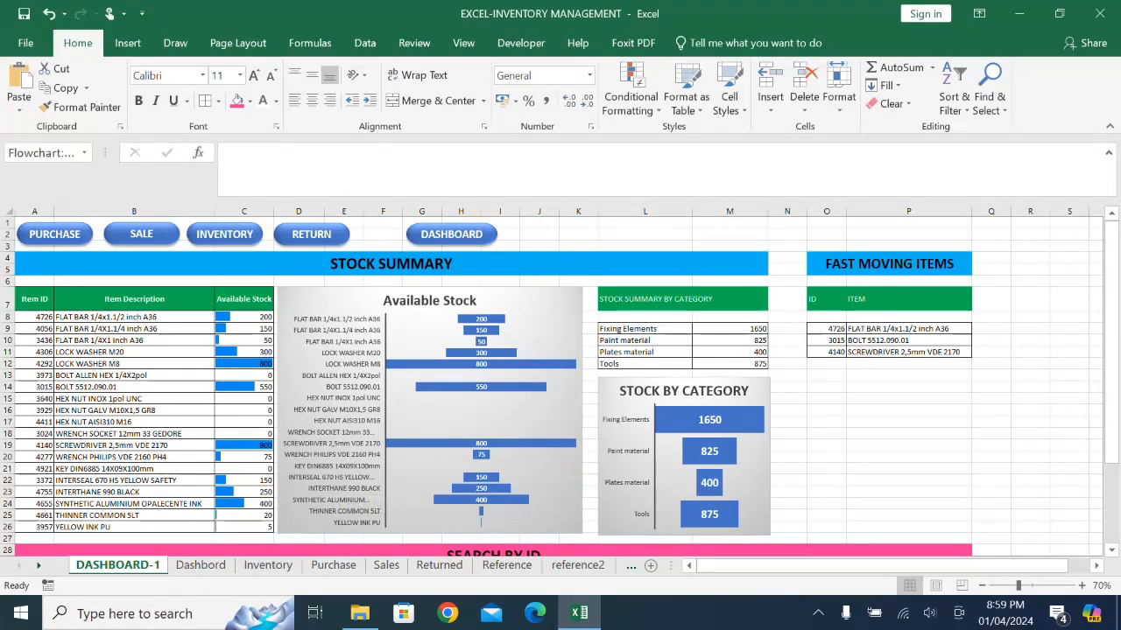
{"action": "key", "text": "BackSpace"}
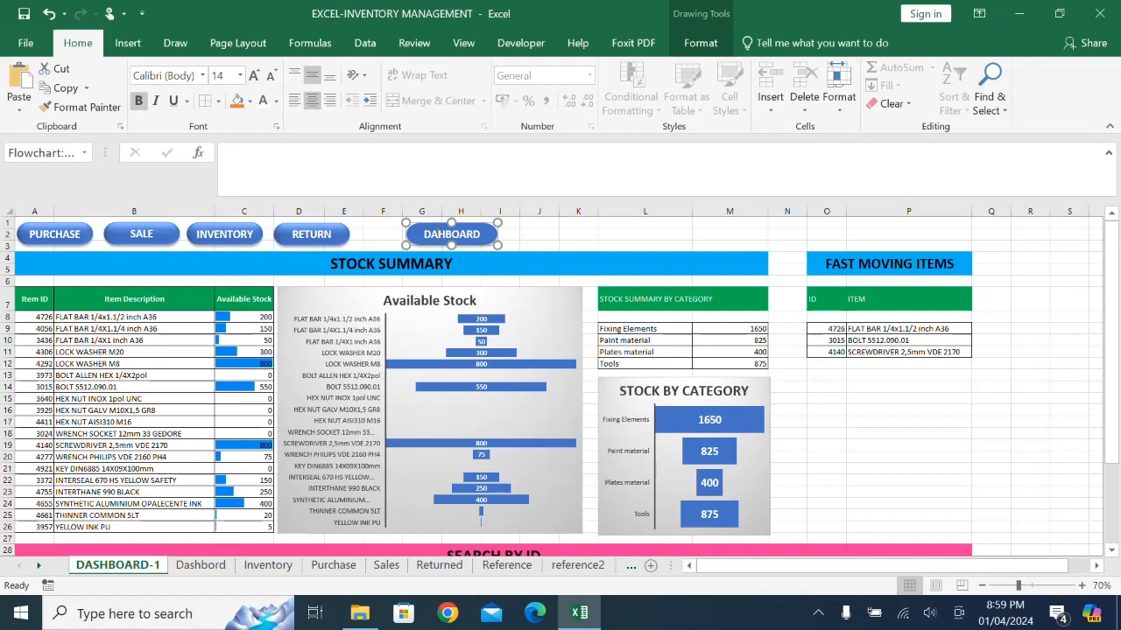
{"action": "left_click", "coordinate": [509, 246]}
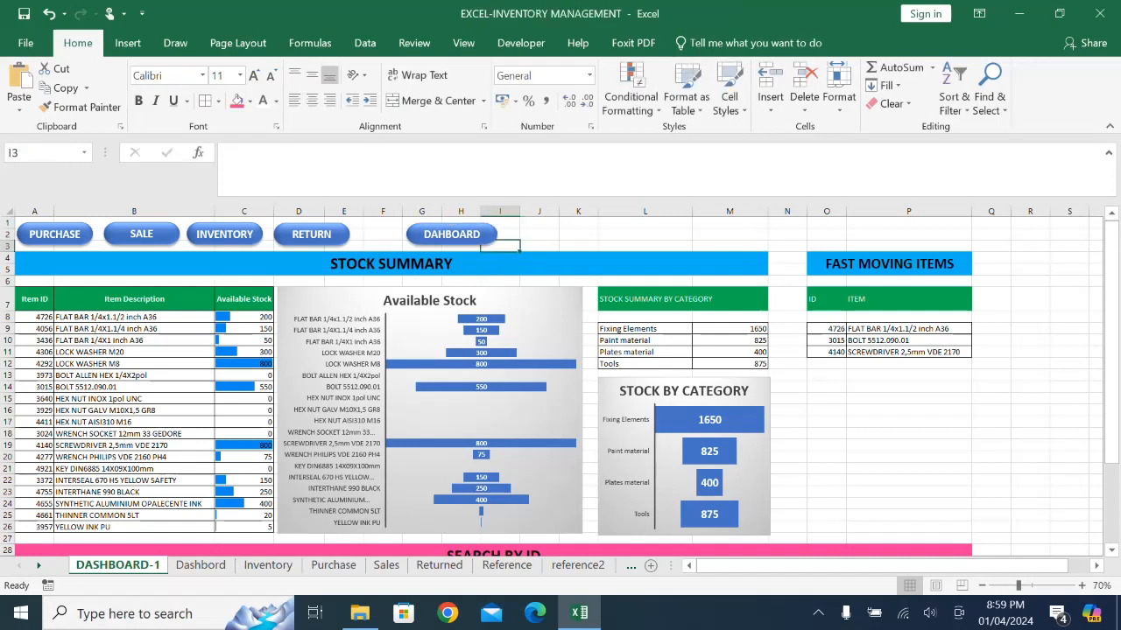
{"action": "left_click", "coordinate": [451, 234]}
{"action": "key", "text": "Delete"}
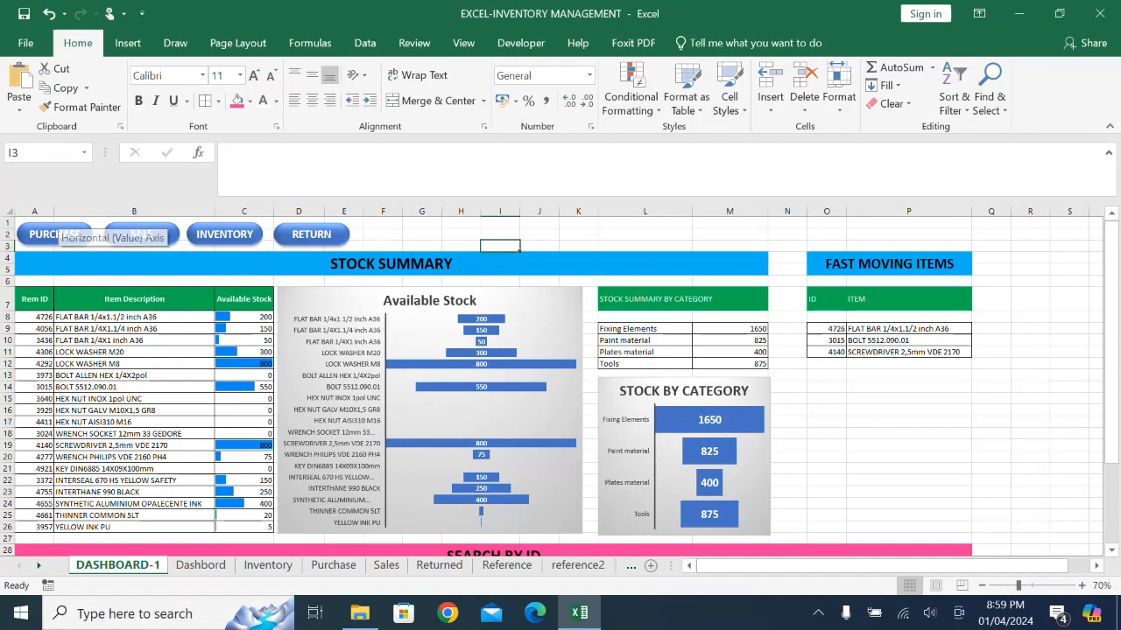
- Hyperlink the PURCHASE shape to cell A1 of the Purchase sheet in this workbook
{"action": "left_click", "coordinate": [54, 234], "text": "ctrl"}
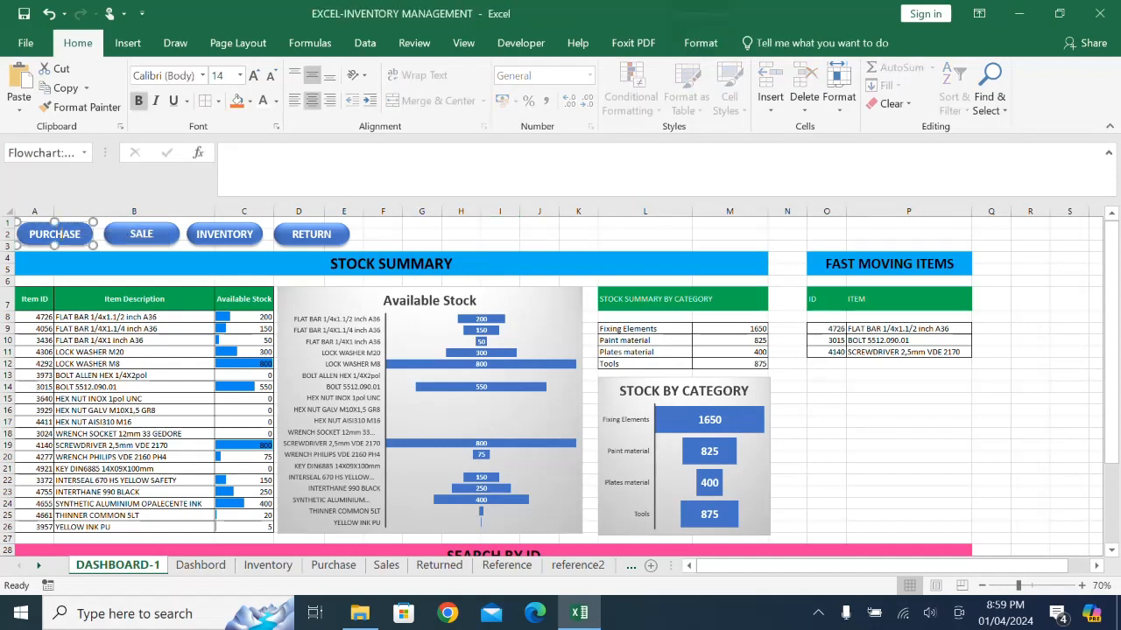
{"action": "left_click", "coordinate": [128, 43]}
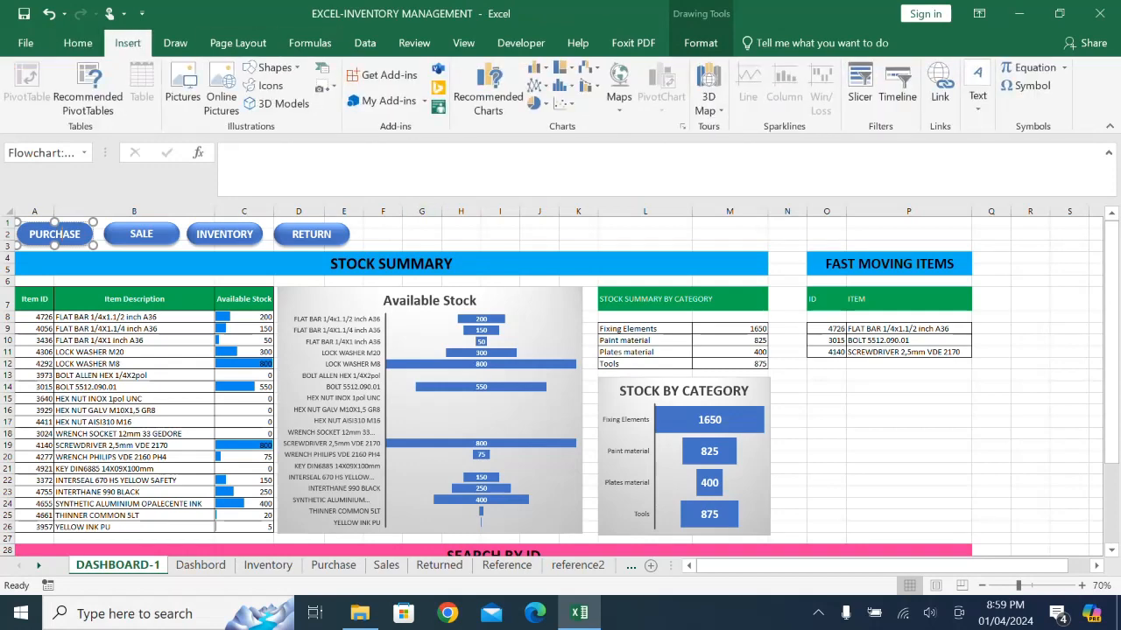
{"action": "left_click", "coordinate": [939, 83]}
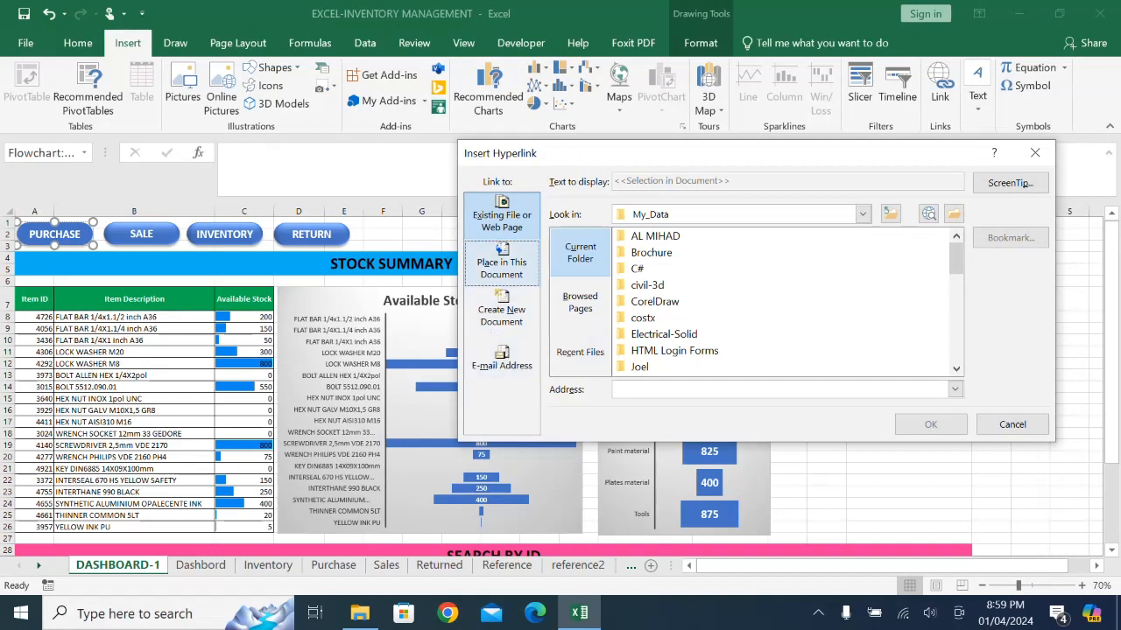
{"action": "left_click", "coordinate": [501, 267]}
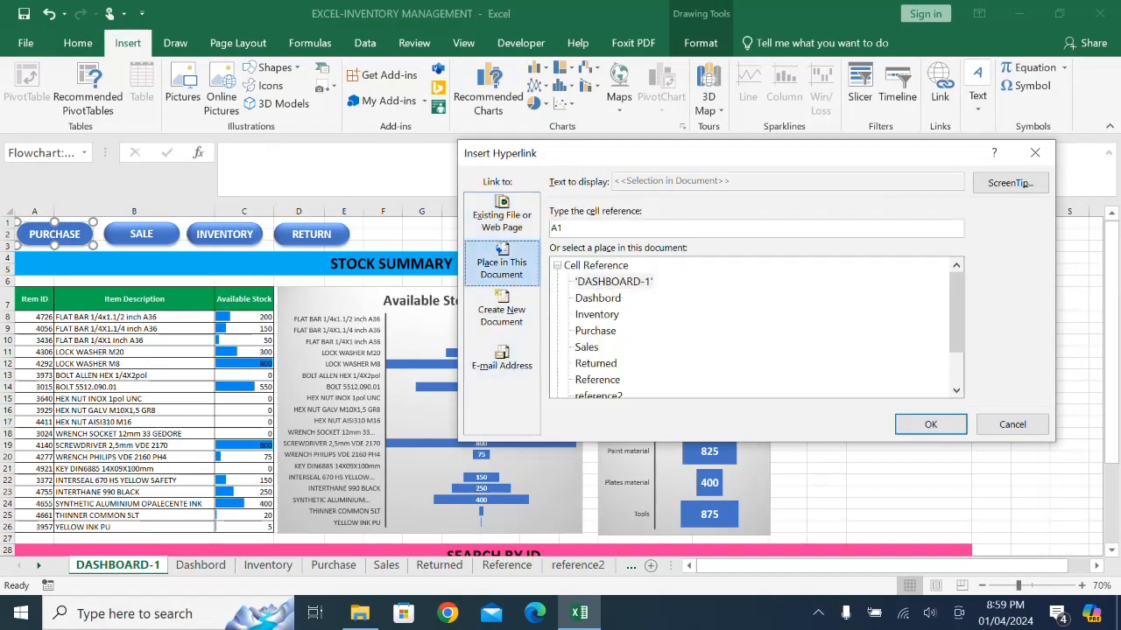
{"action": "left_click", "coordinate": [595, 331]}
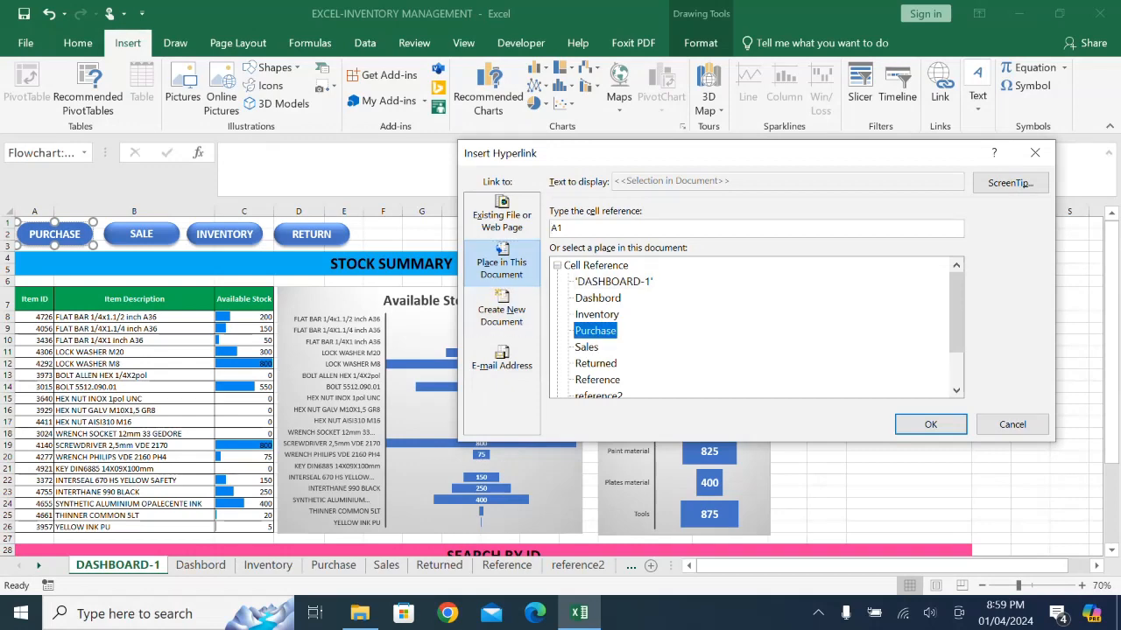
{"action": "left_click", "coordinate": [930, 423]}
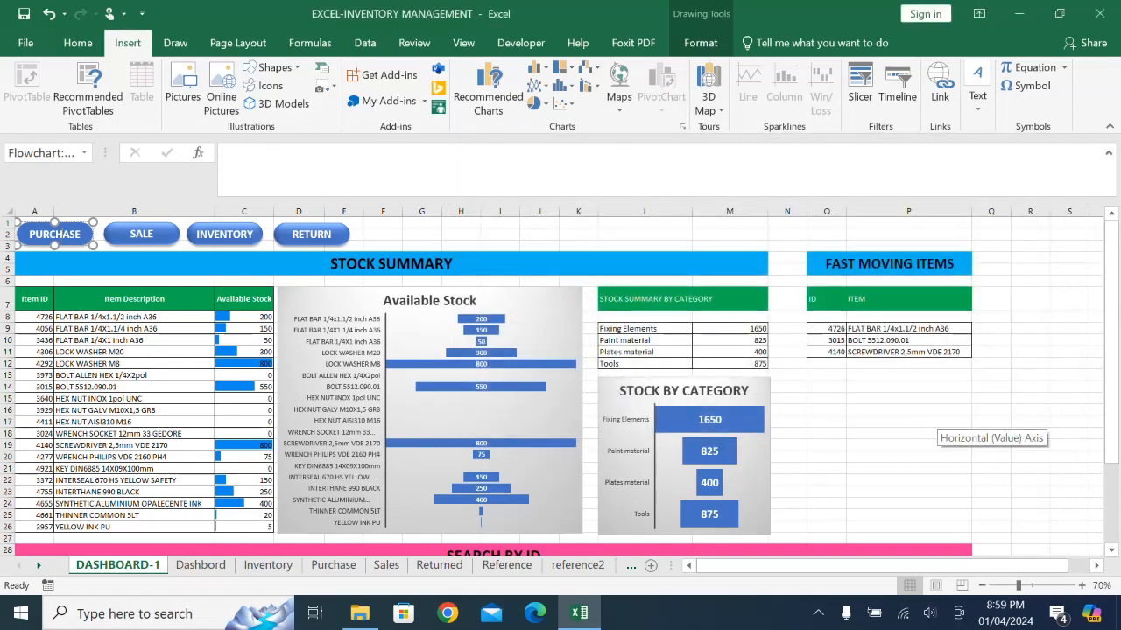
- Hyperlink the SALE shape to cell A1 of the Sales sheet in this workbook
{"action": "key", "text": "Tab"}
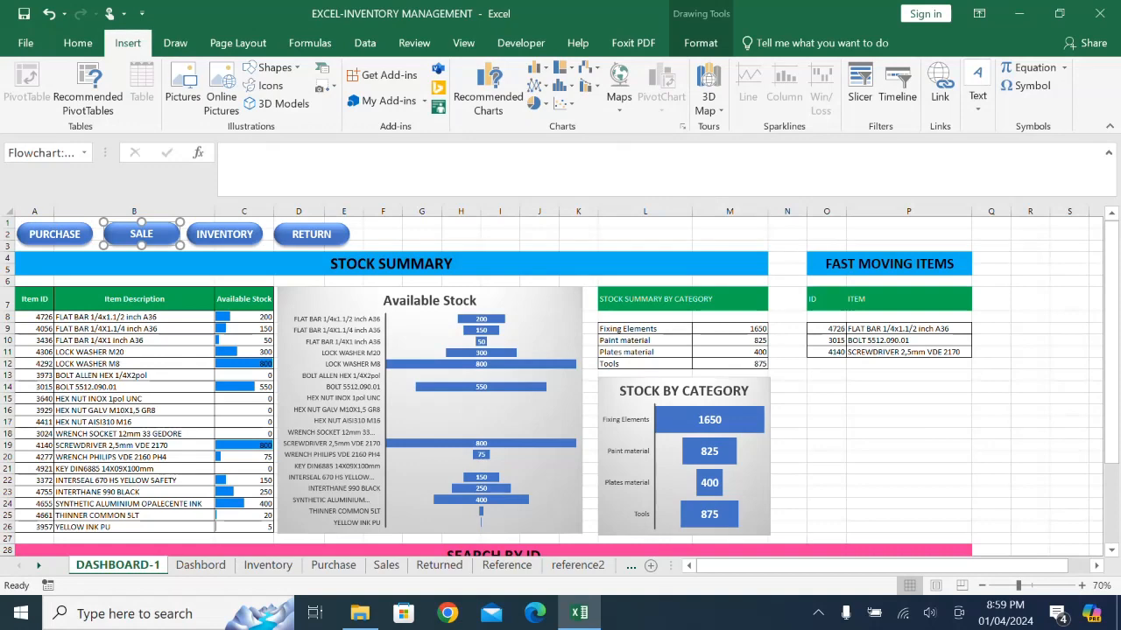
{"action": "left_click", "coordinate": [940, 87]}
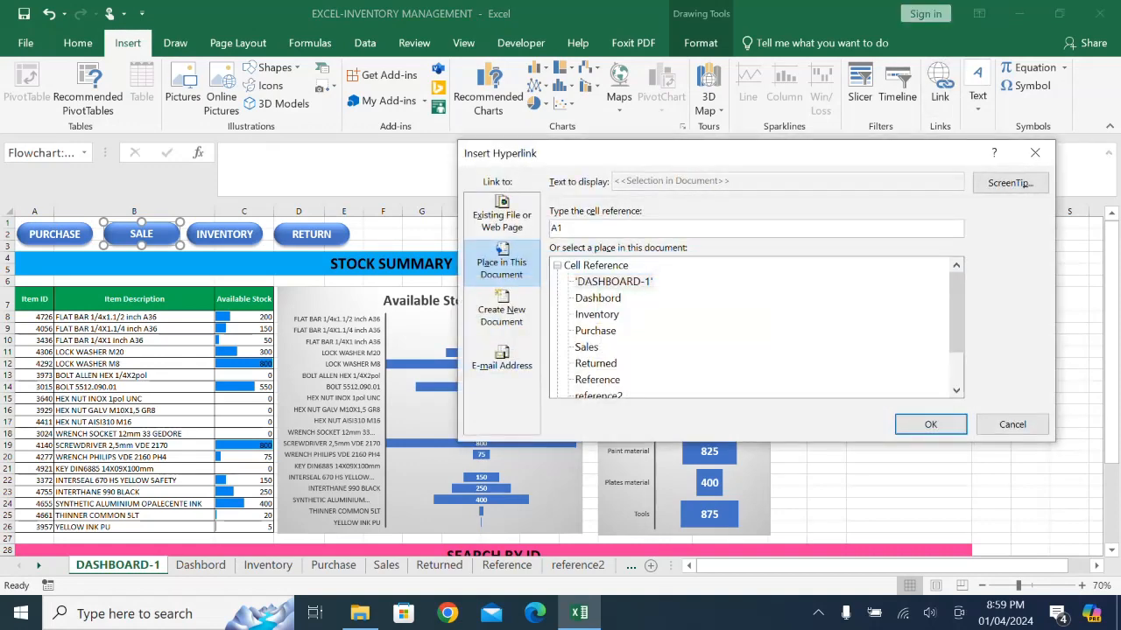
{"action": "left_click", "coordinate": [586, 348]}
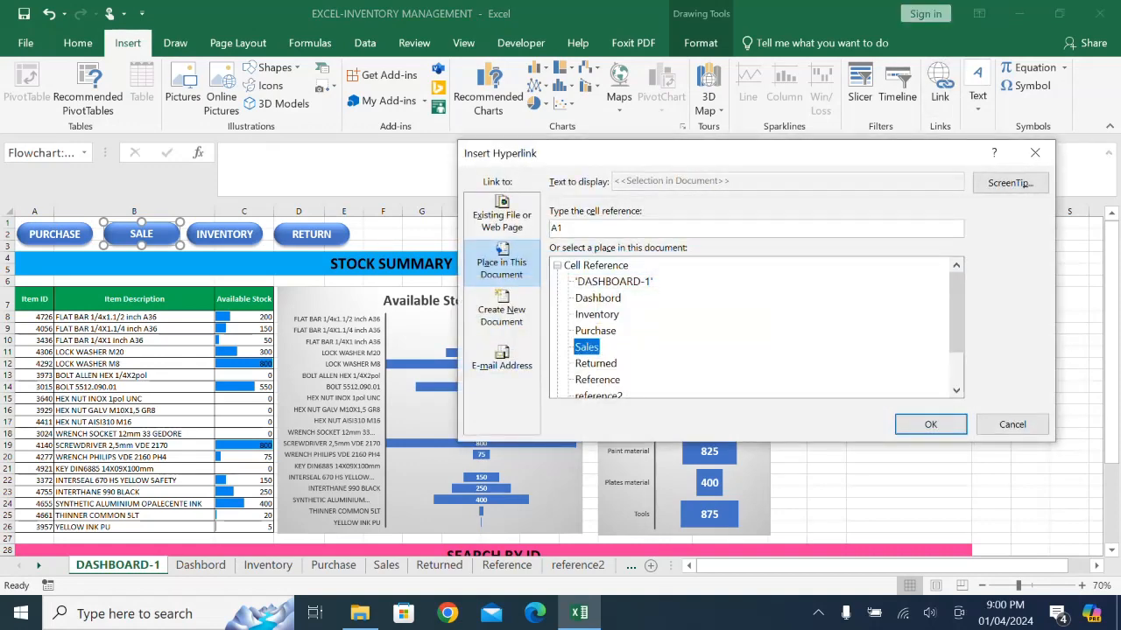
{"action": "left_click", "coordinate": [931, 425]}
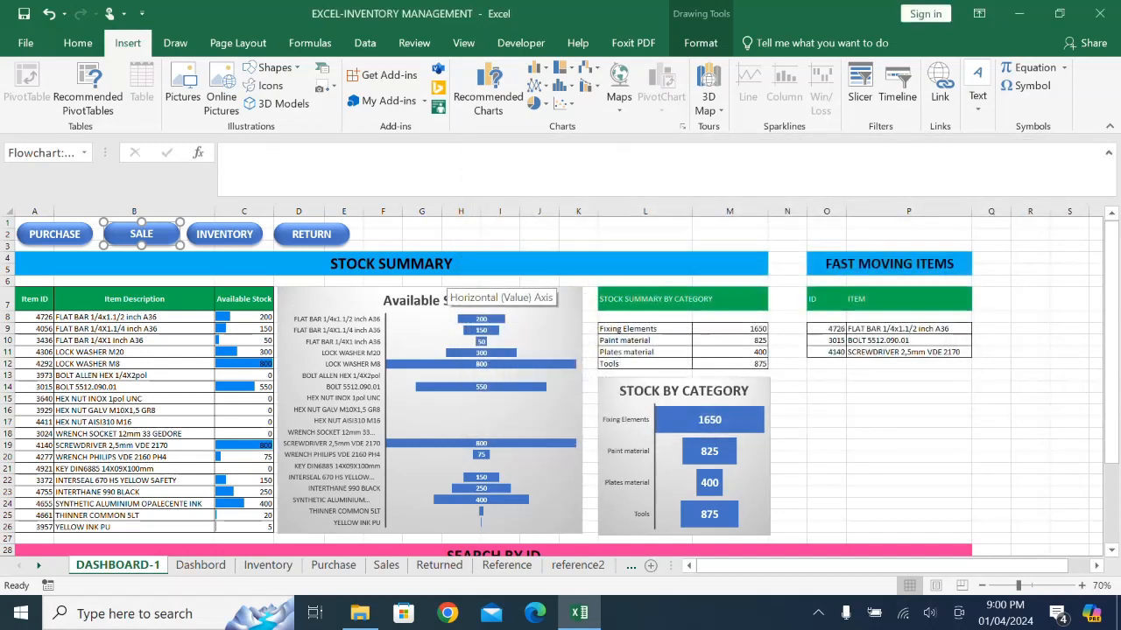
- Hyperlink the INVENTORY shape to cell A1 of the Inventory sheet in this workbook
{"action": "left_click", "coordinate": [225, 235]}
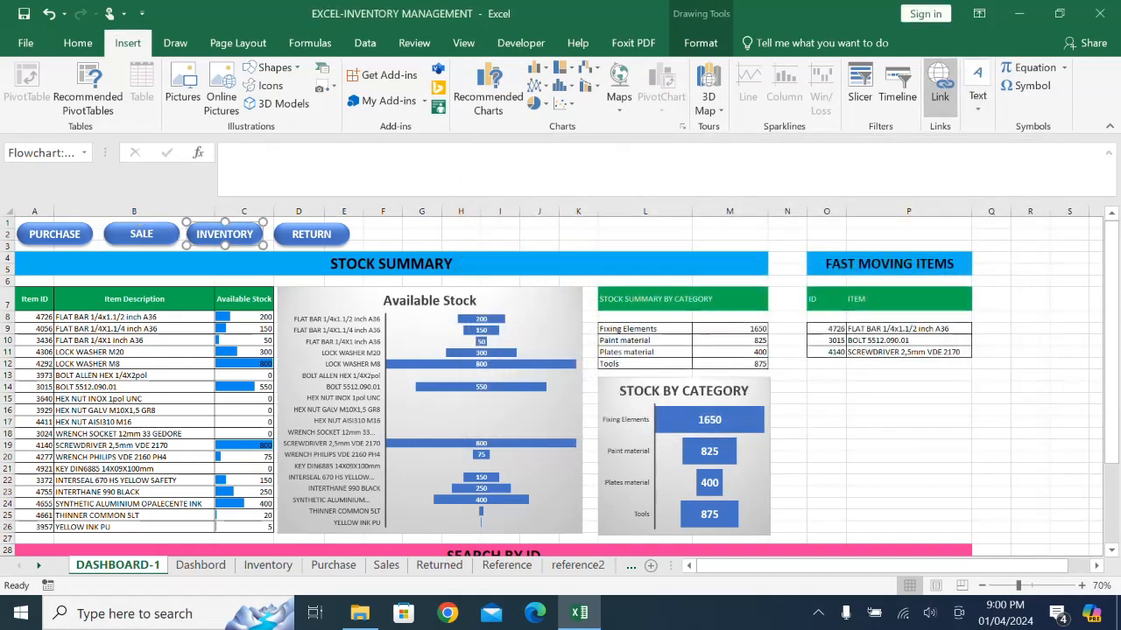
{"action": "left_click", "coordinate": [939, 86]}
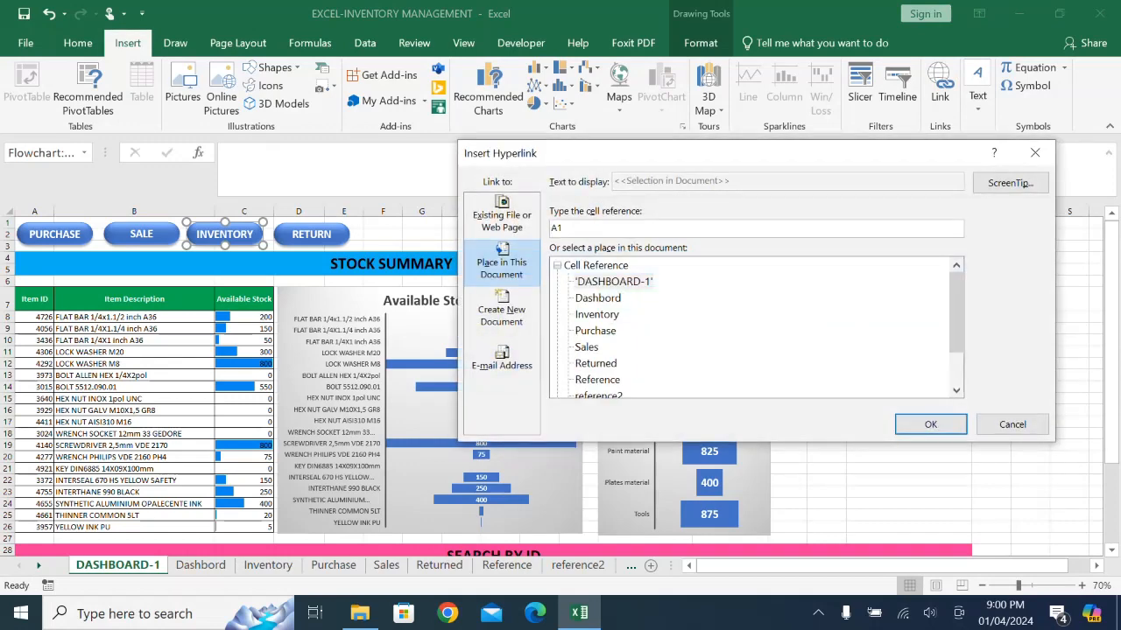
{"action": "left_click", "coordinate": [597, 314]}
{"action": "left_click", "coordinate": [931, 424]}
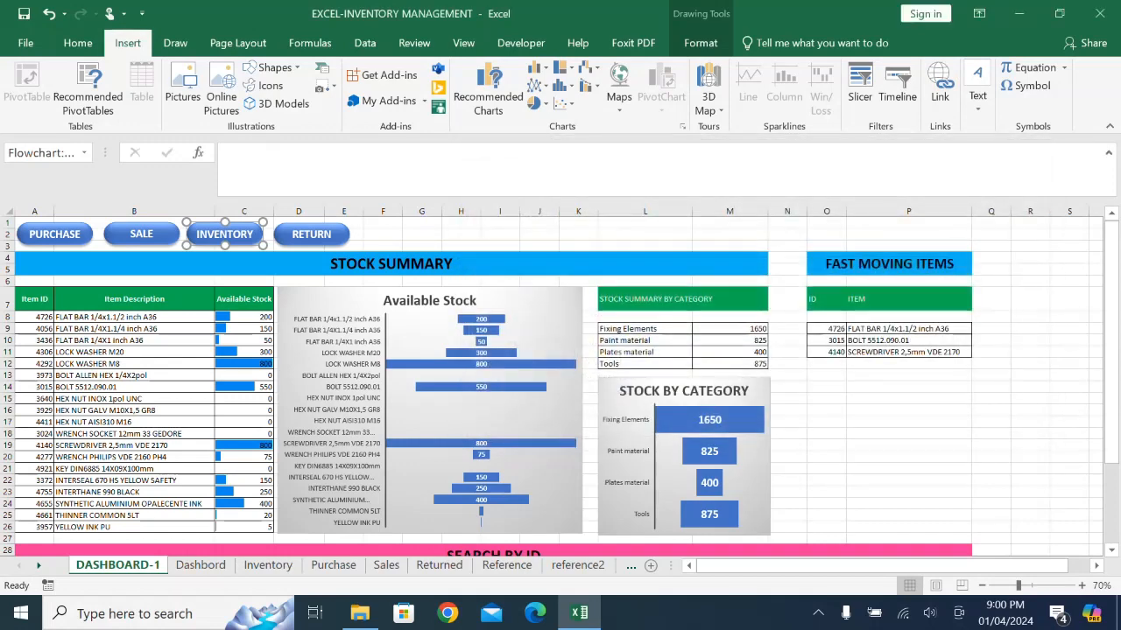
- Hyperlink the RETURN shape to cell A1 of the Returned sheet in this workbook
{"action": "left_click", "coordinate": [312, 235]}
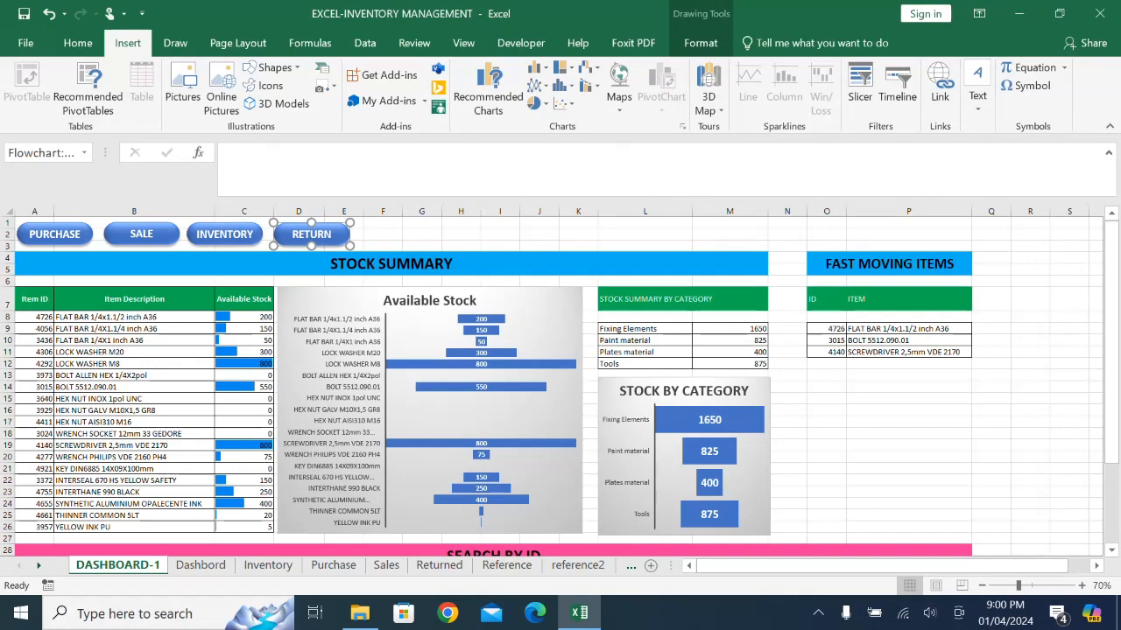
{"action": "left_click", "coordinate": [939, 84]}
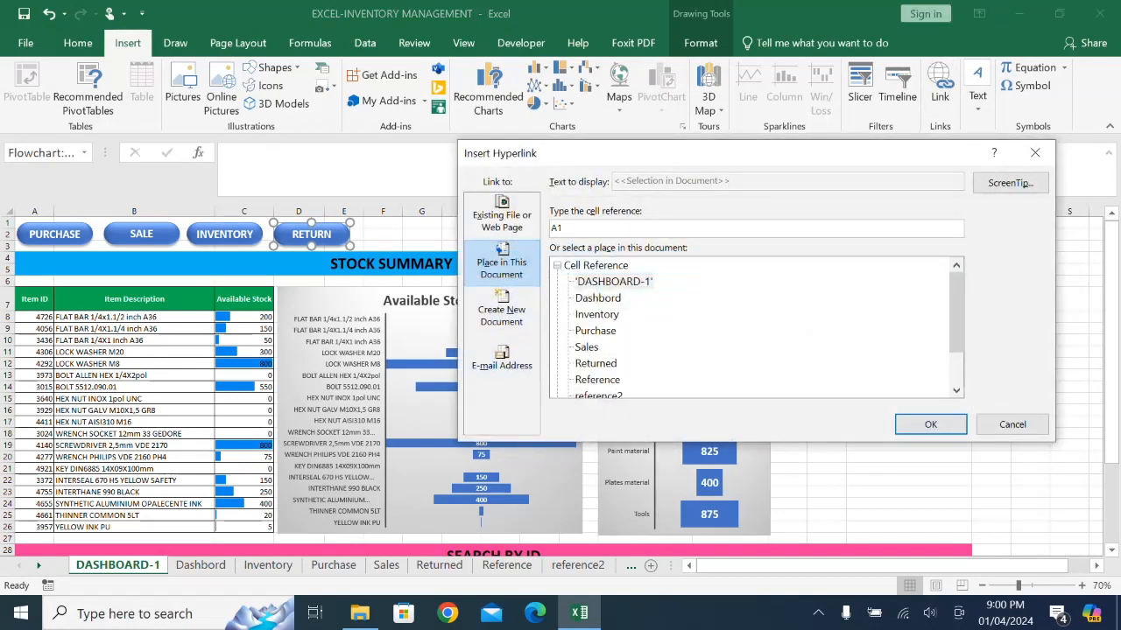
{"action": "left_click", "coordinate": [596, 363]}
{"action": "left_click", "coordinate": [931, 423]}
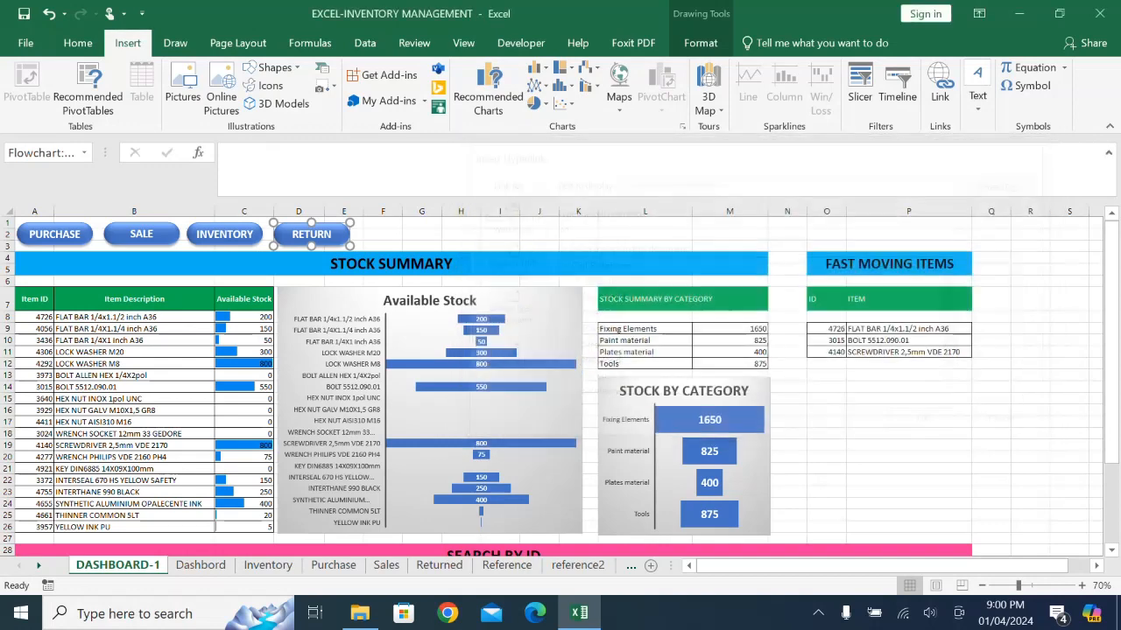
{"action": "left_click", "coordinate": [908, 444]}
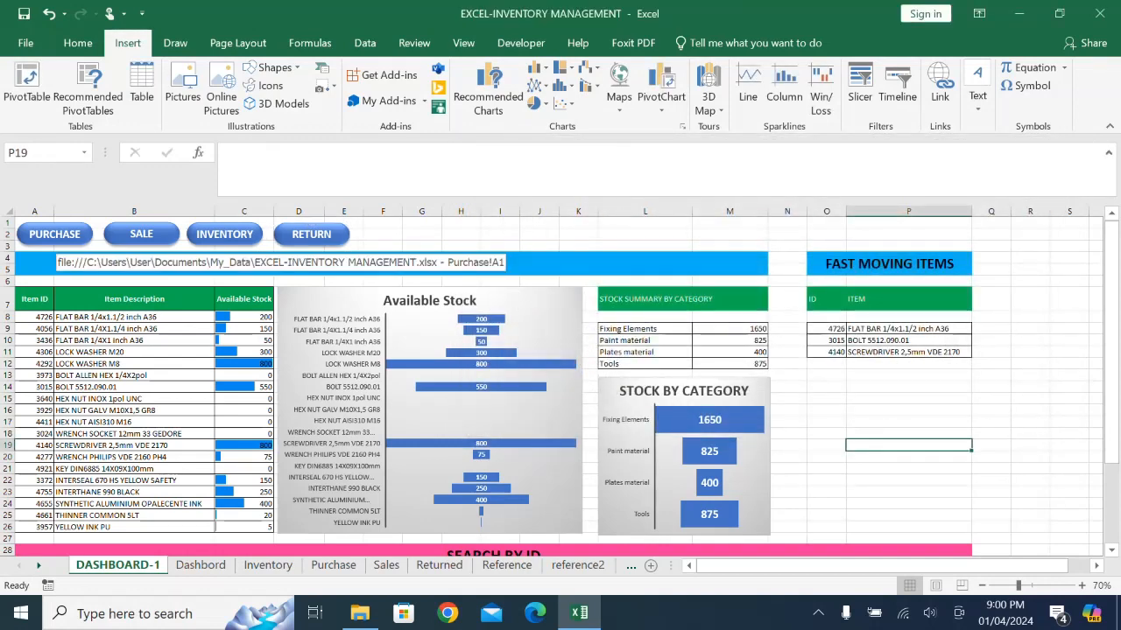
- On the Purchase sheet, draw a left block arrow about 4.53 cm wide and 1.61 cm high below the COST OF GOODS box
{"action": "left_click", "coordinate": [54, 234]}
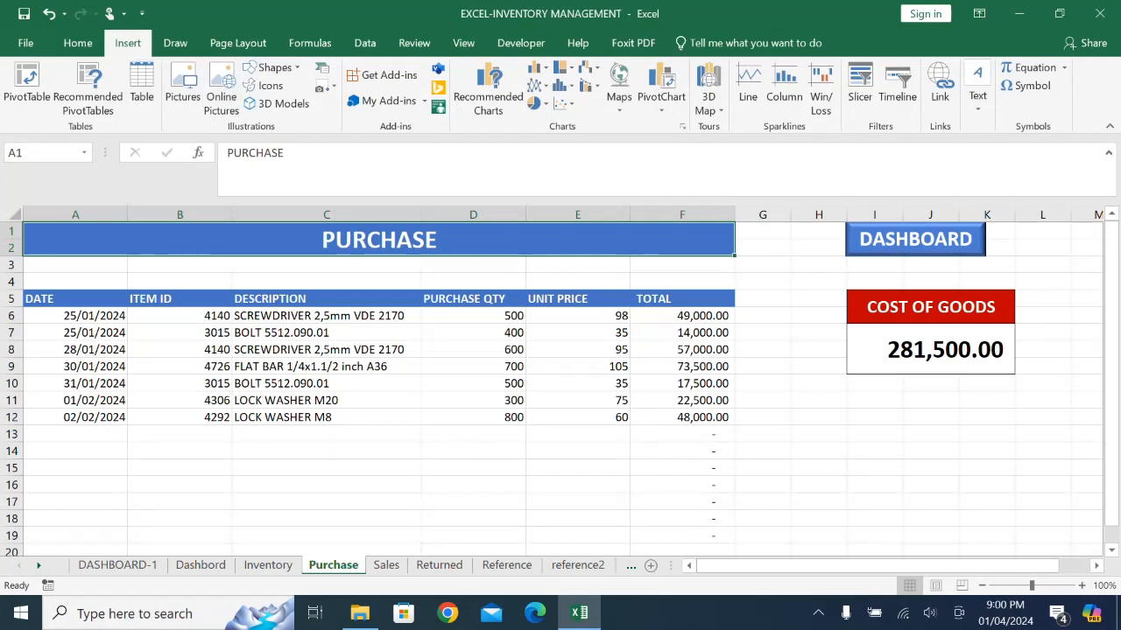
{"action": "left_click", "coordinate": [271, 68]}
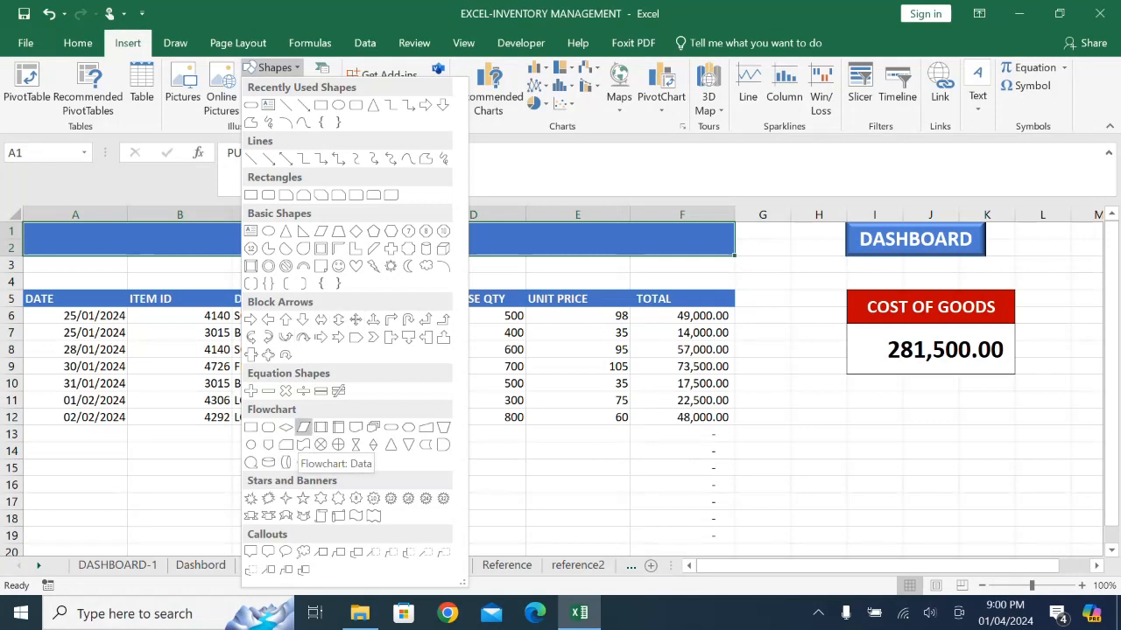
{"action": "left_click", "coordinate": [268, 319]}
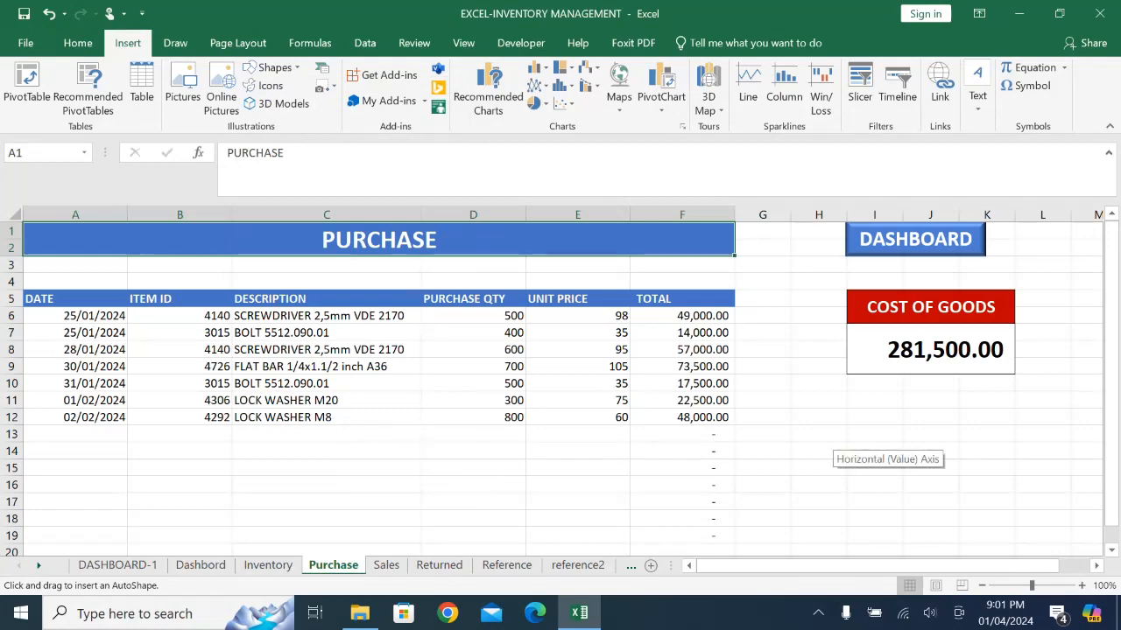
{"action": "mouse_move", "coordinate": [771, 430]}
{"action": "left_mouse_down"}
{"action": "mouse_move", "coordinate": [779, 450]}
{"action": "mouse_move", "coordinate": [922, 485]}
{"action": "left_mouse_up"}
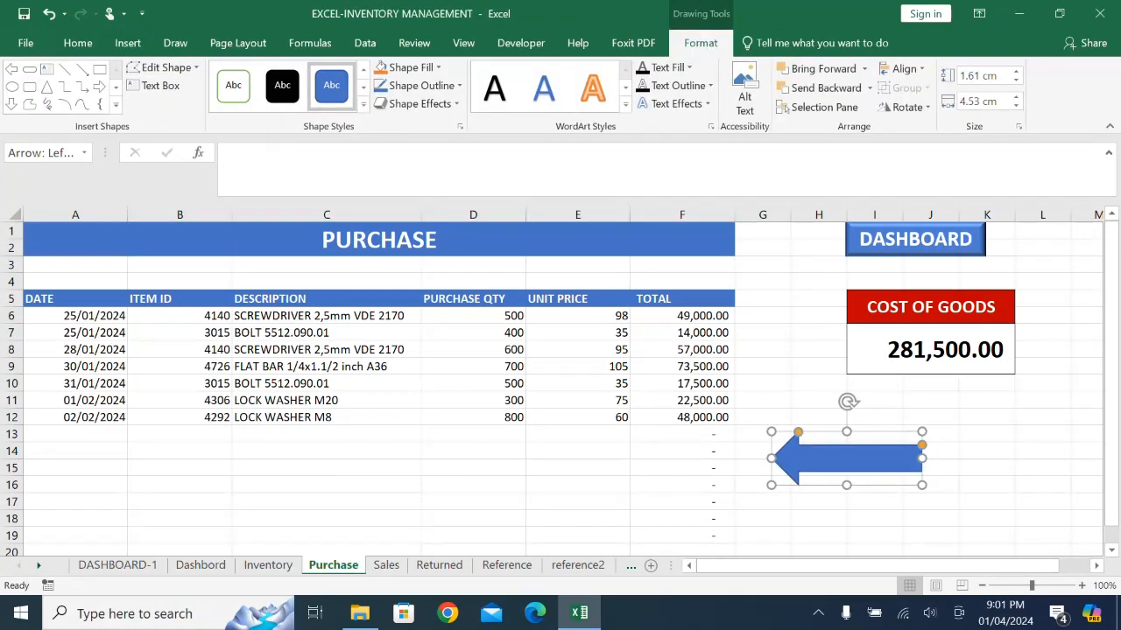
- Add the text DASHBOARD inside the left arrow on the Purchase sheet
{"action": "right_click", "coordinate": [867, 466]}
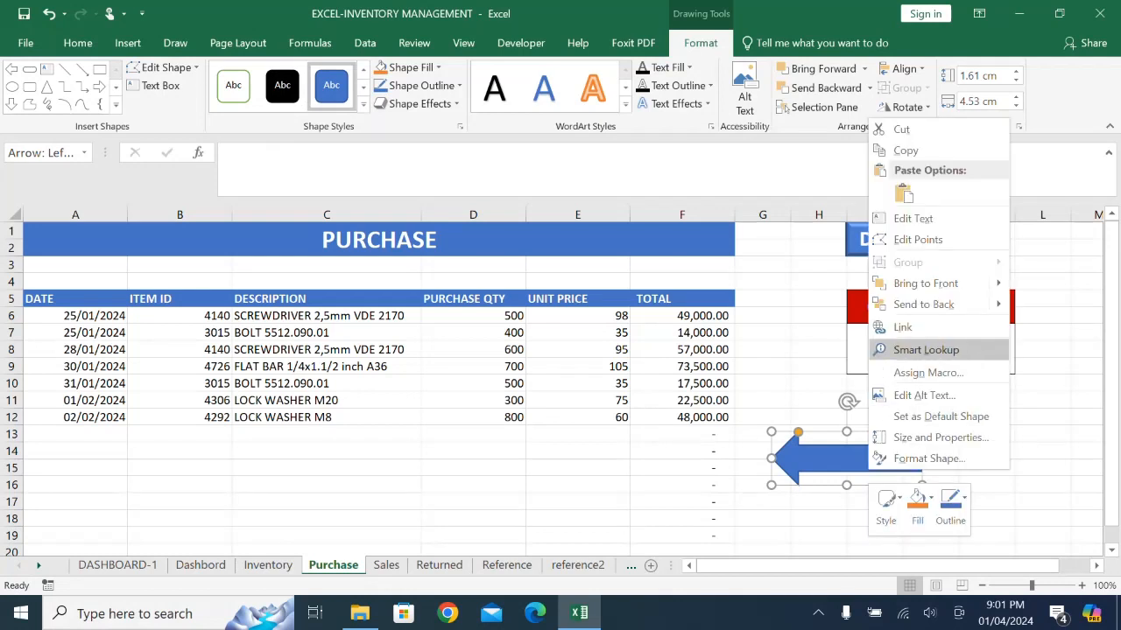
{"action": "left_click", "coordinate": [930, 216]}
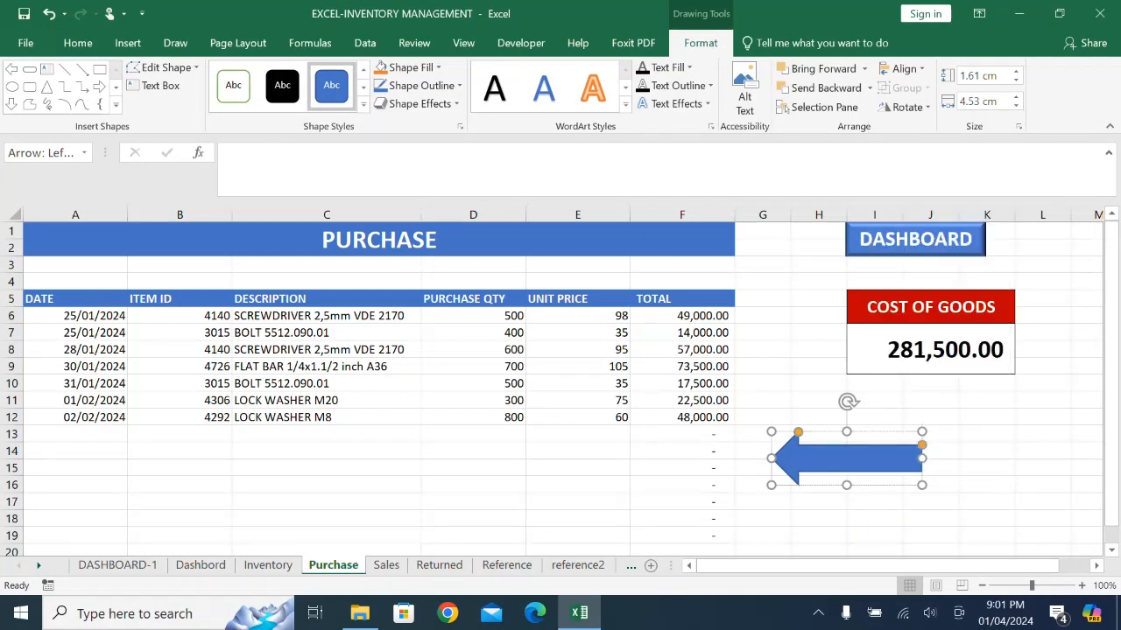
{"action": "type", "text": "DASHBOARD"}
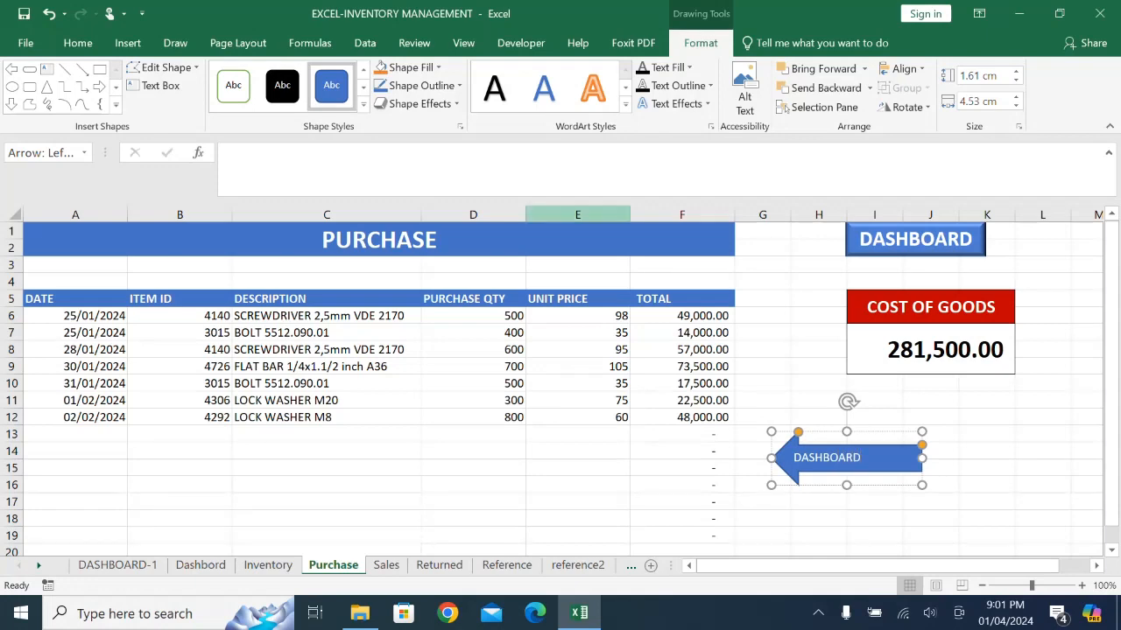
{"action": "left_click", "coordinate": [874, 518]}
- Centre the DASHBOARD text vertically and horizontally within the arrow
{"action": "left_click", "coordinate": [886, 458]}
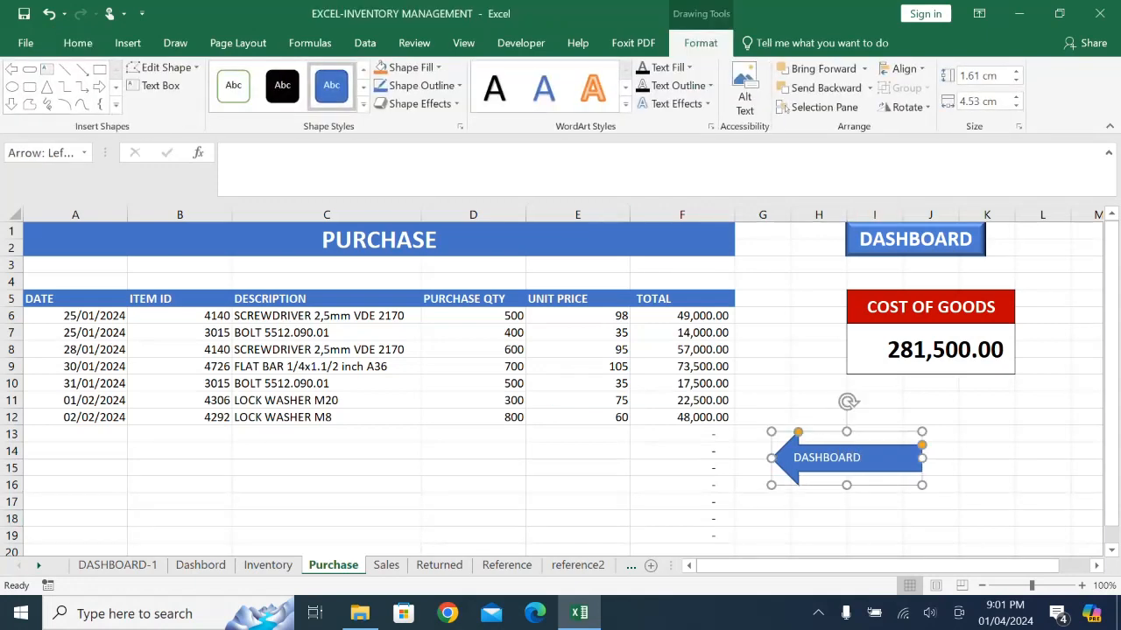
{"action": "left_click", "coordinate": [77, 43]}
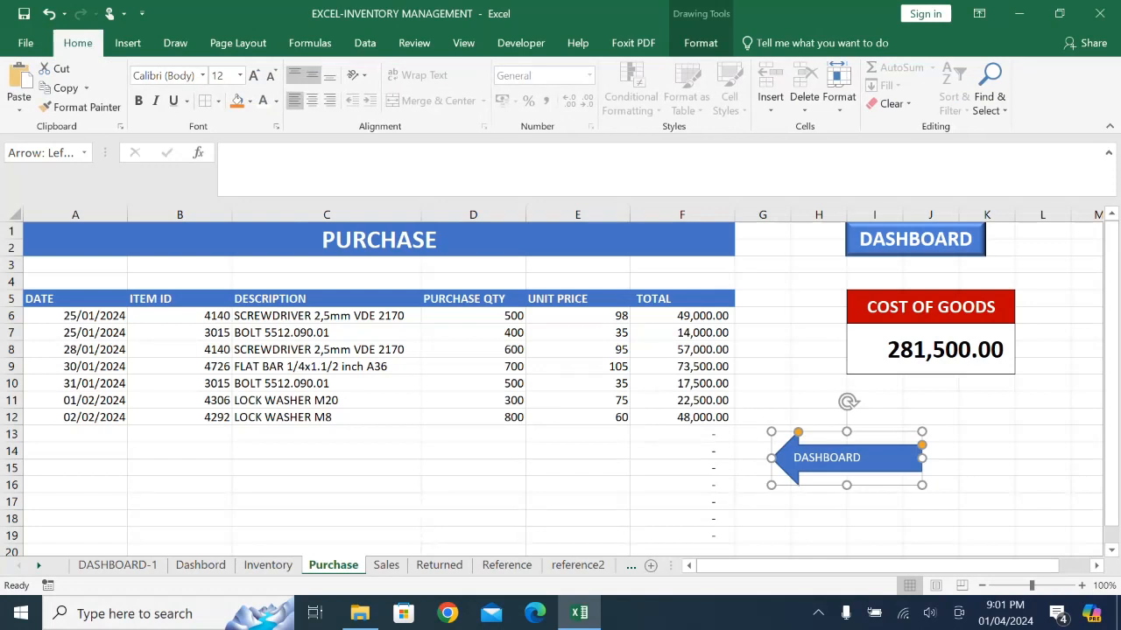
{"action": "left_click", "coordinate": [312, 75]}
{"action": "left_click", "coordinate": [311, 101]}
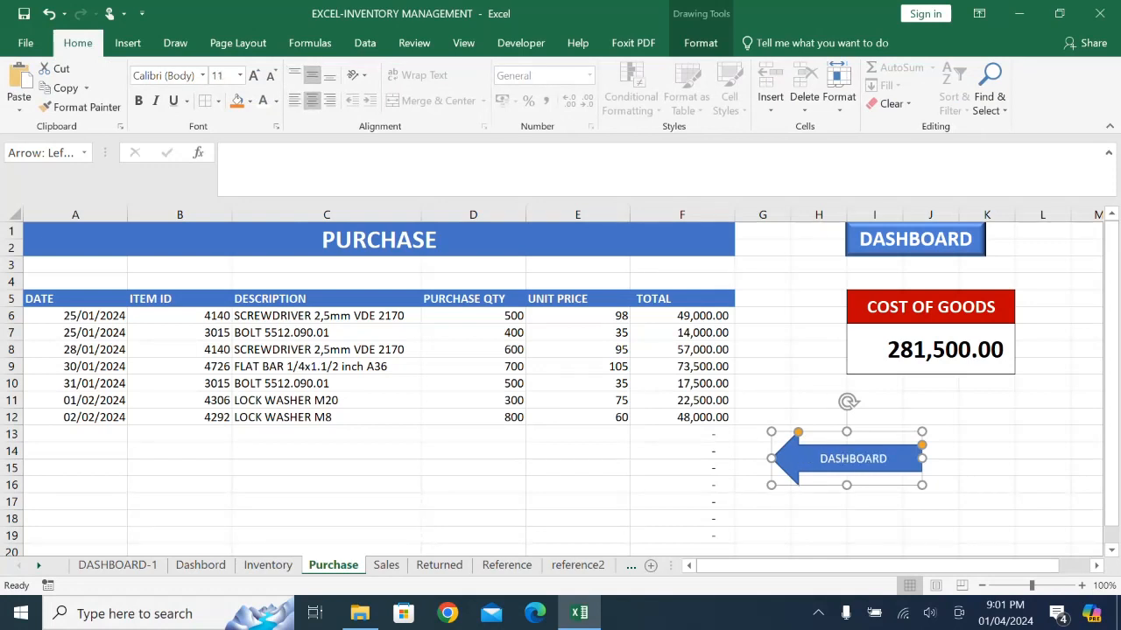
- Apply a bevelled preset shape effect to the DASHBOARD arrow and deselect it
{"action": "left_click", "coordinate": [701, 42]}
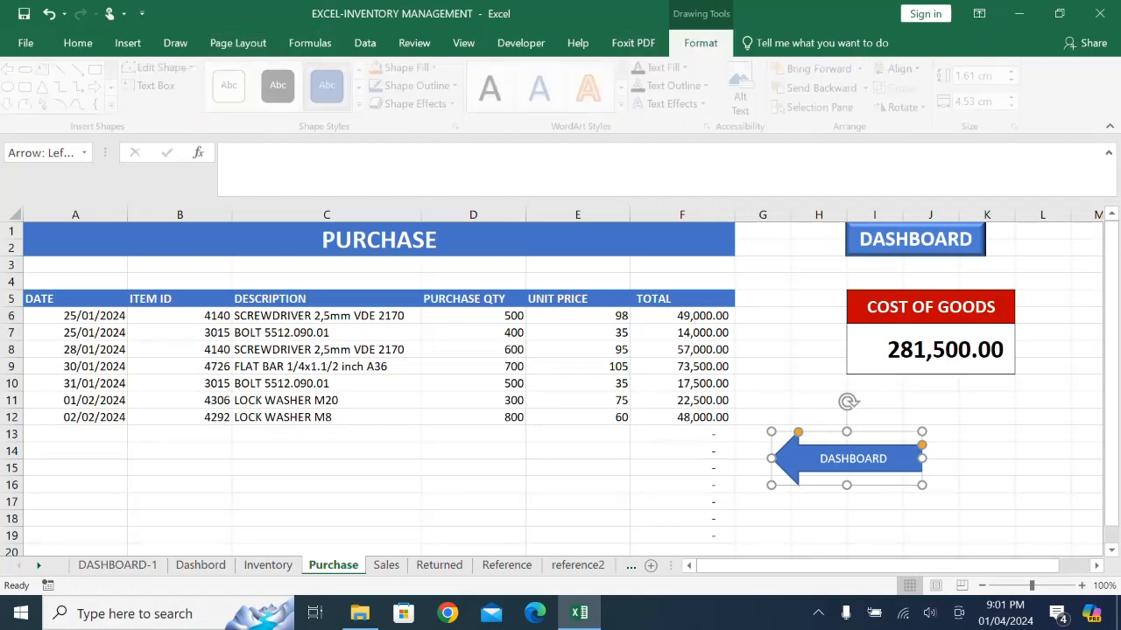
{"action": "left_click", "coordinate": [417, 103]}
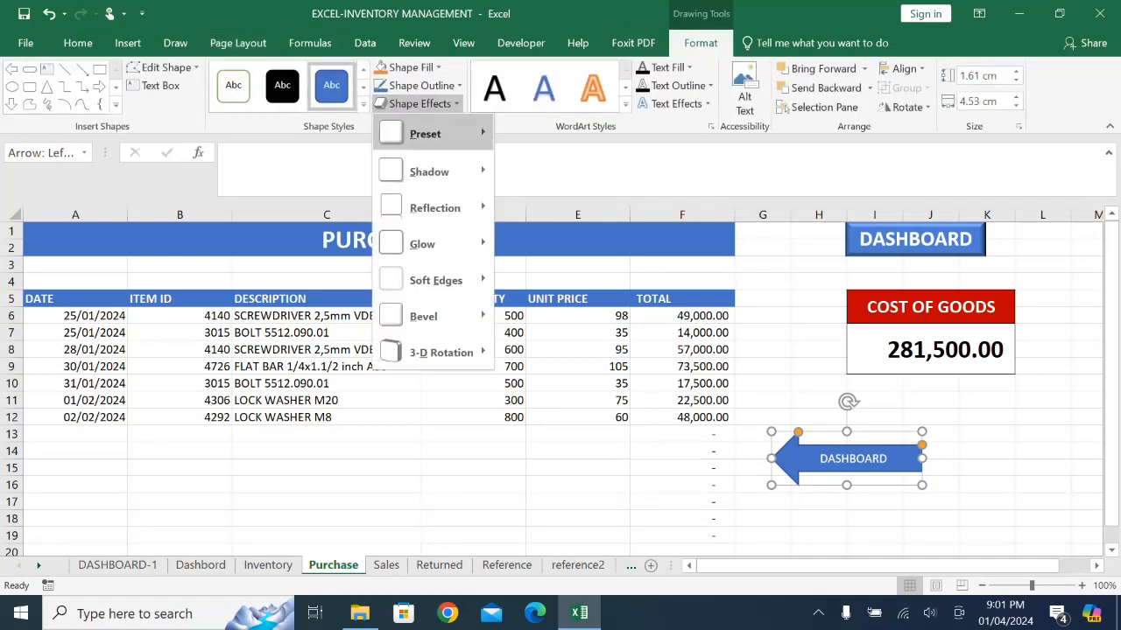
{"action": "mouse_move", "coordinate": [429, 134]}
{"action": "left_click", "coordinate": [519, 226]}
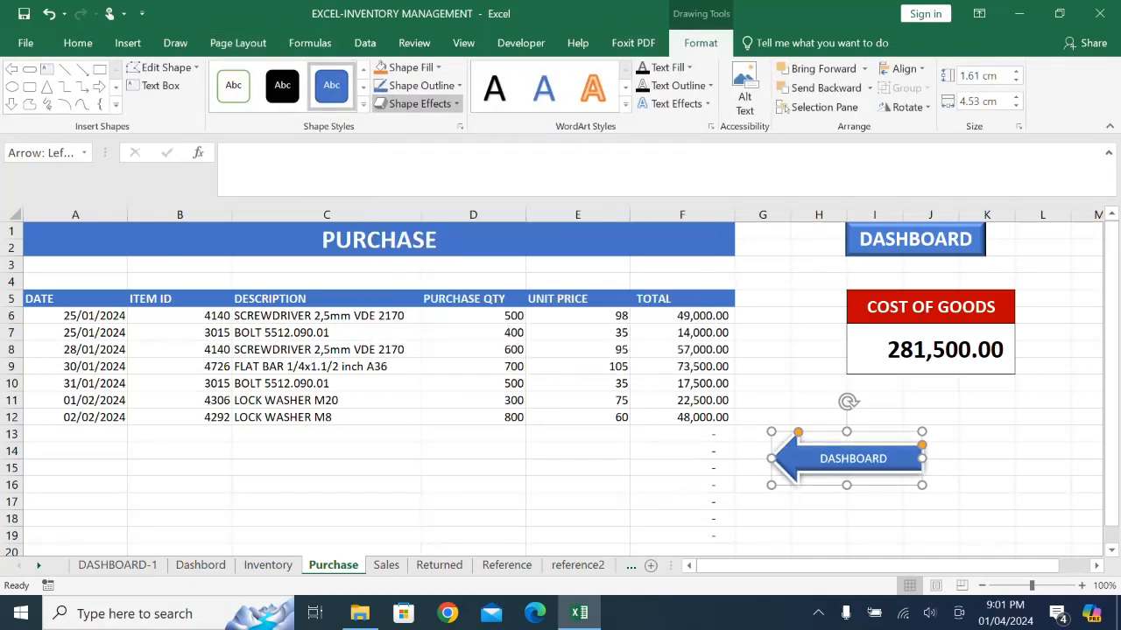
{"action": "left_click", "coordinate": [974, 484]}
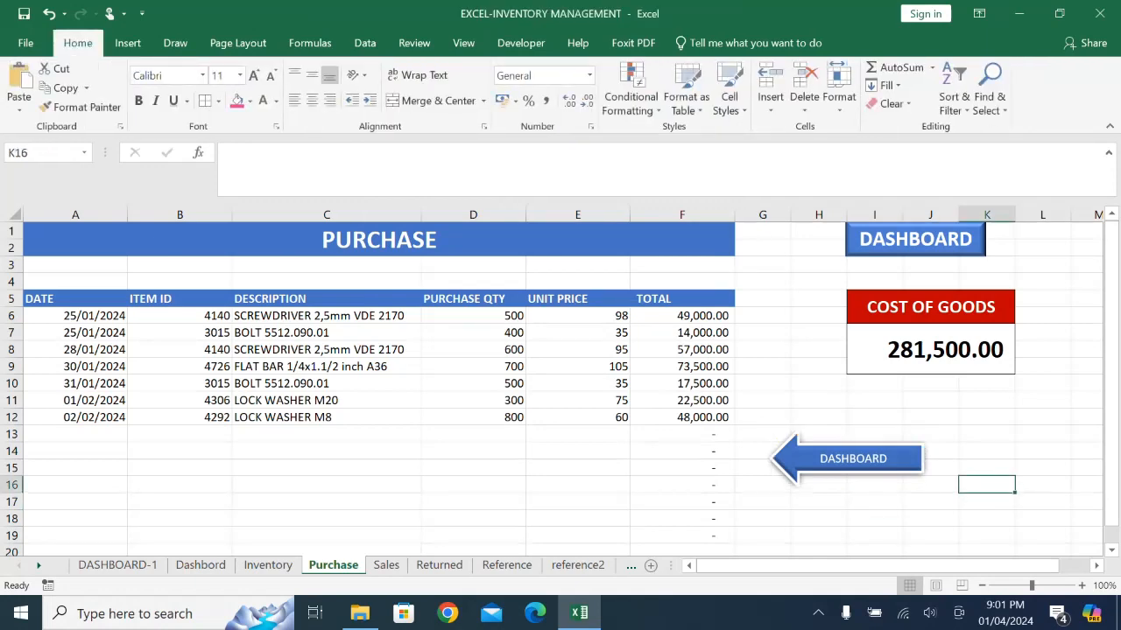
- Hyperlink the DASHBOARD arrow to cell A1 of the DASHBOARD-1 sheet in this workbook
{"action": "left_click", "coordinate": [841, 459]}
{"action": "left_click", "coordinate": [127, 42]}
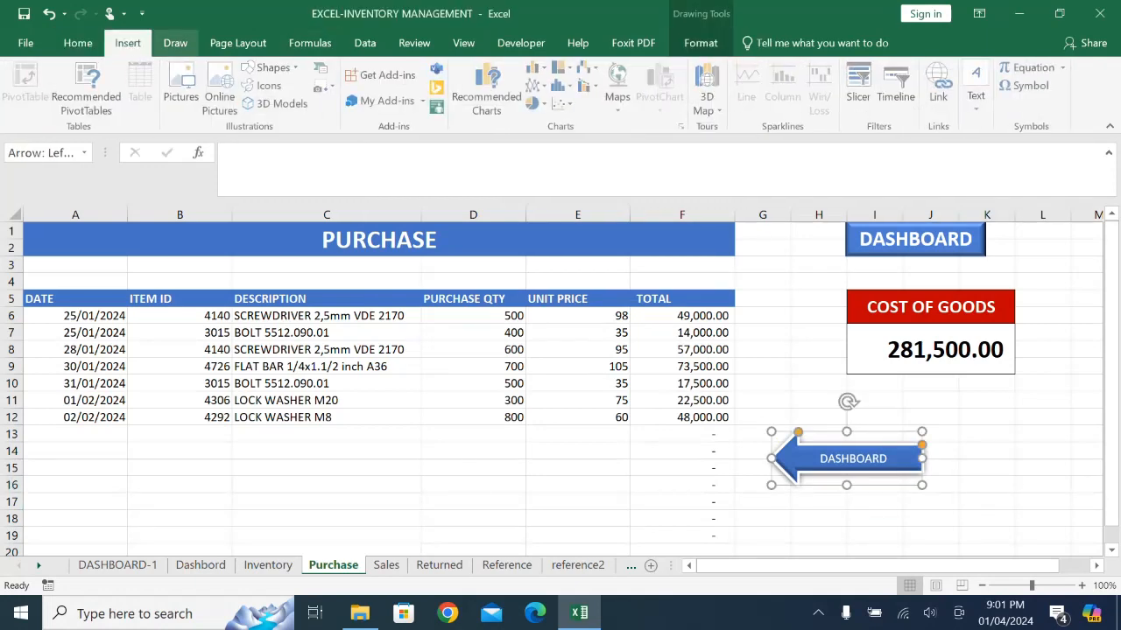
{"action": "left_click", "coordinate": [939, 87]}
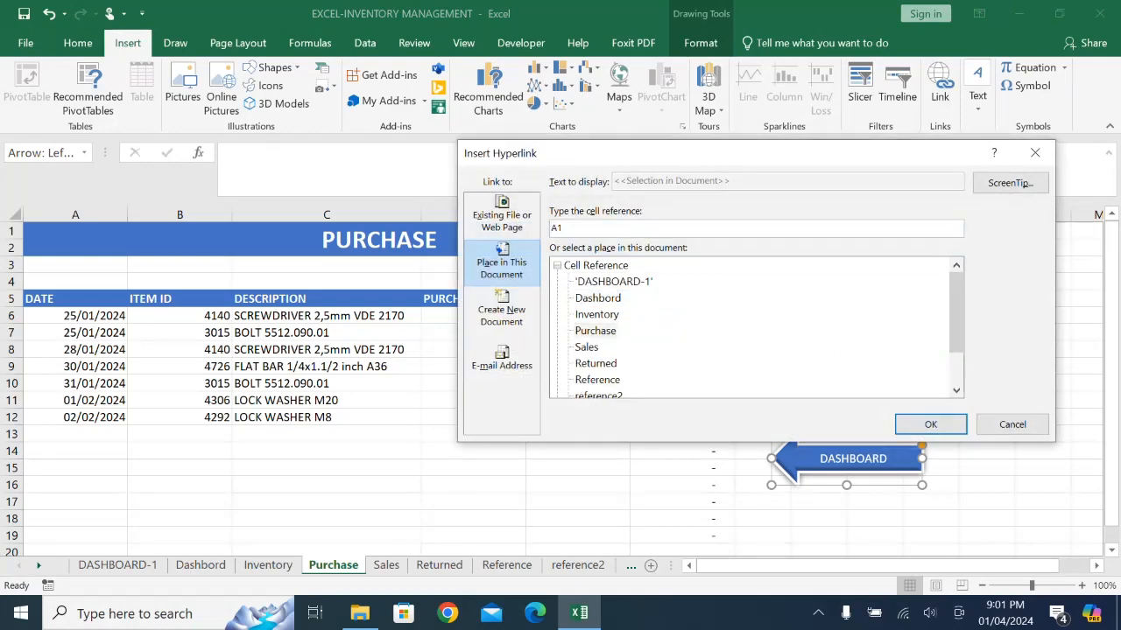
{"action": "left_click", "coordinate": [613, 281]}
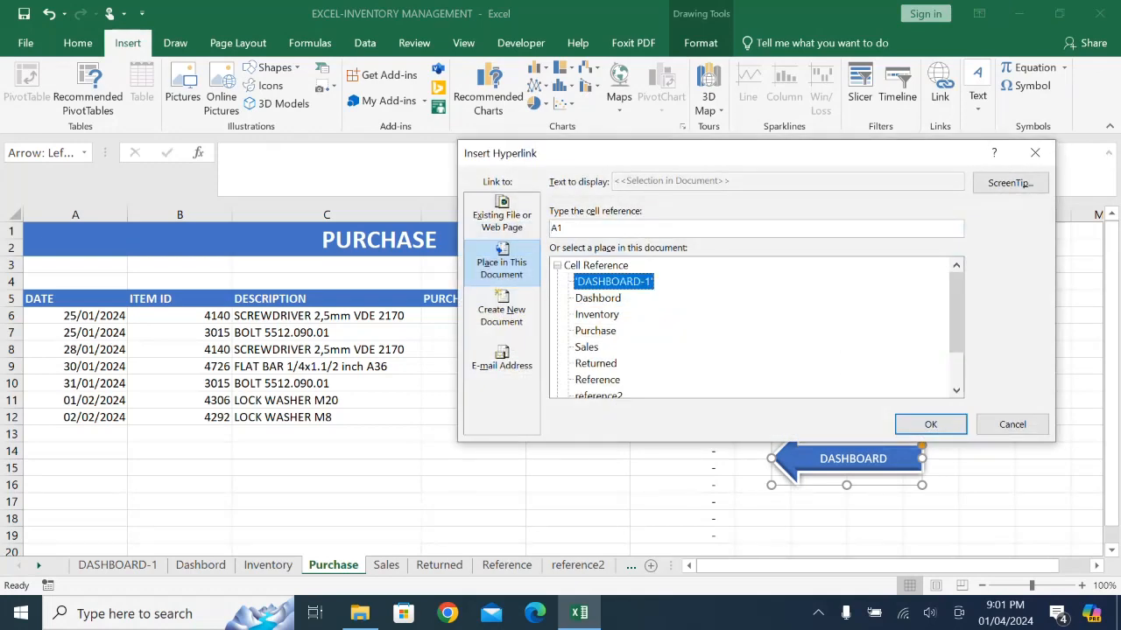
{"action": "left_click", "coordinate": [930, 423]}
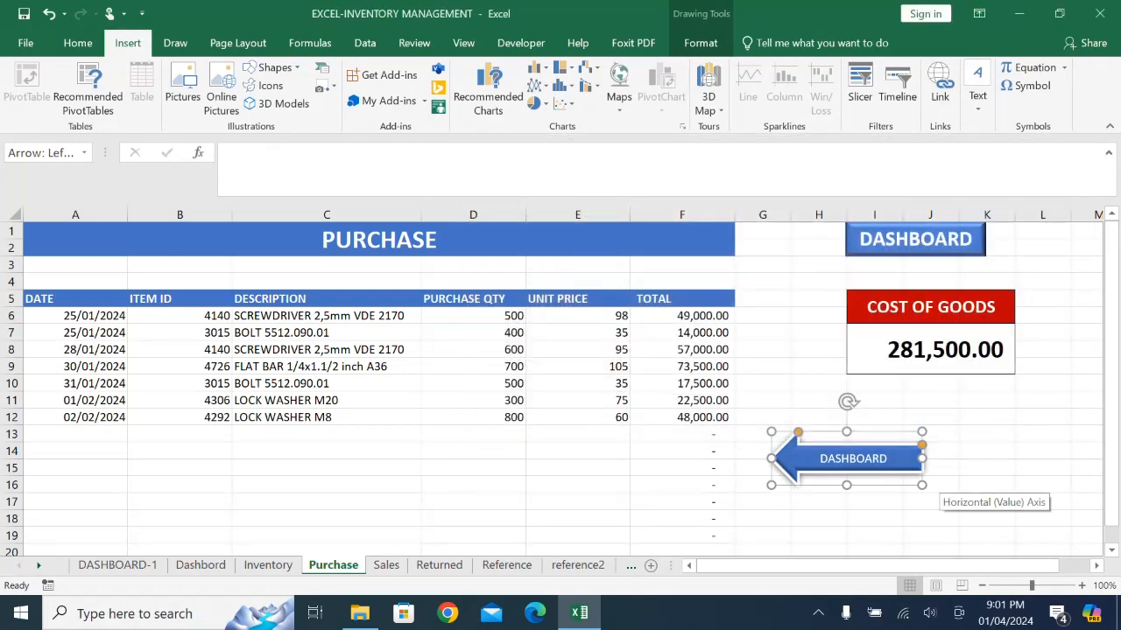
- Test the arrow's link to DASHBOARD-1 and return to the Purchase sheet through the PURCHASE shape
{"action": "left_click", "coordinate": [819, 502]}
{"action": "left_click", "coordinate": [853, 458]}
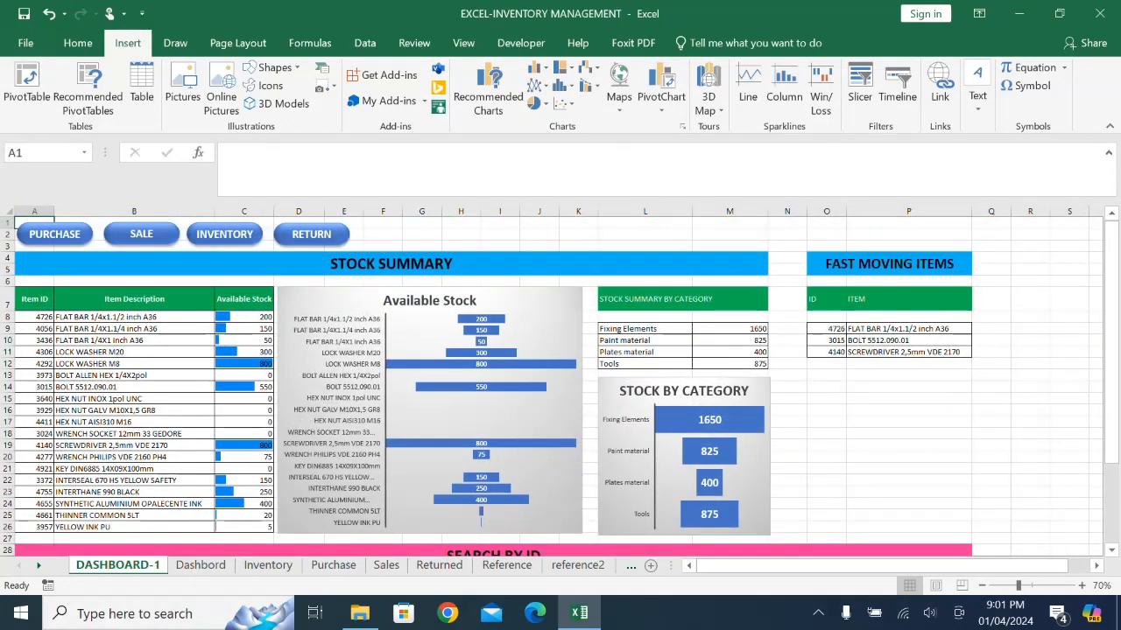
{"action": "left_click", "coordinate": [55, 234]}
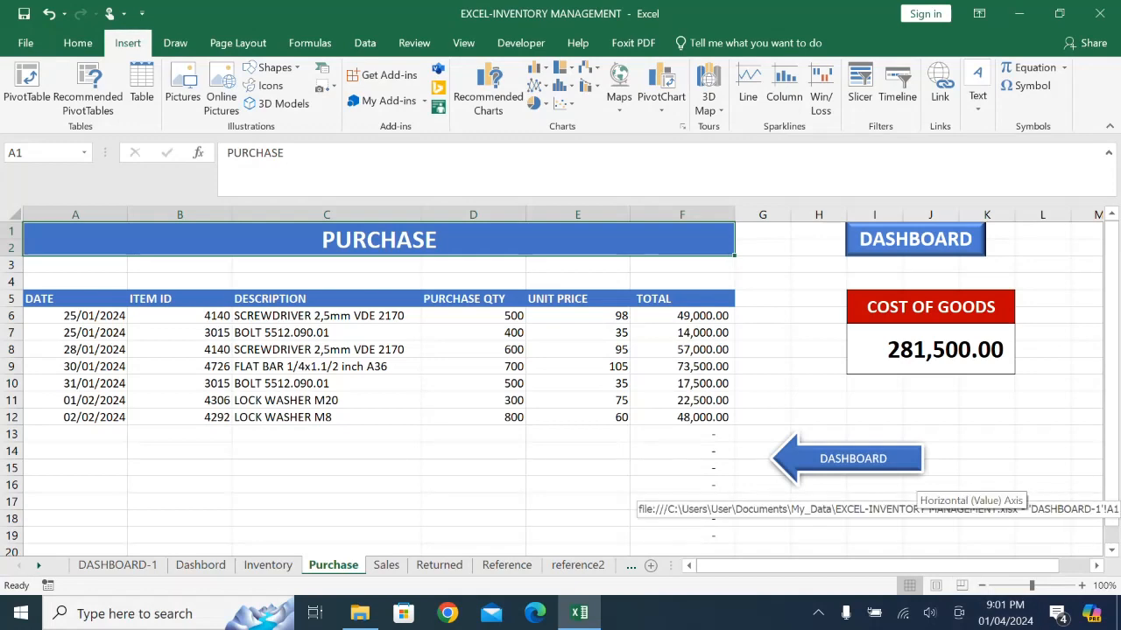
- Copy the DASHBOARD arrow from Purchase to the Sales sheet and place it below the TOTAL SALE box, around columns H to K
{"action": "right_click", "coordinate": [913, 463]}
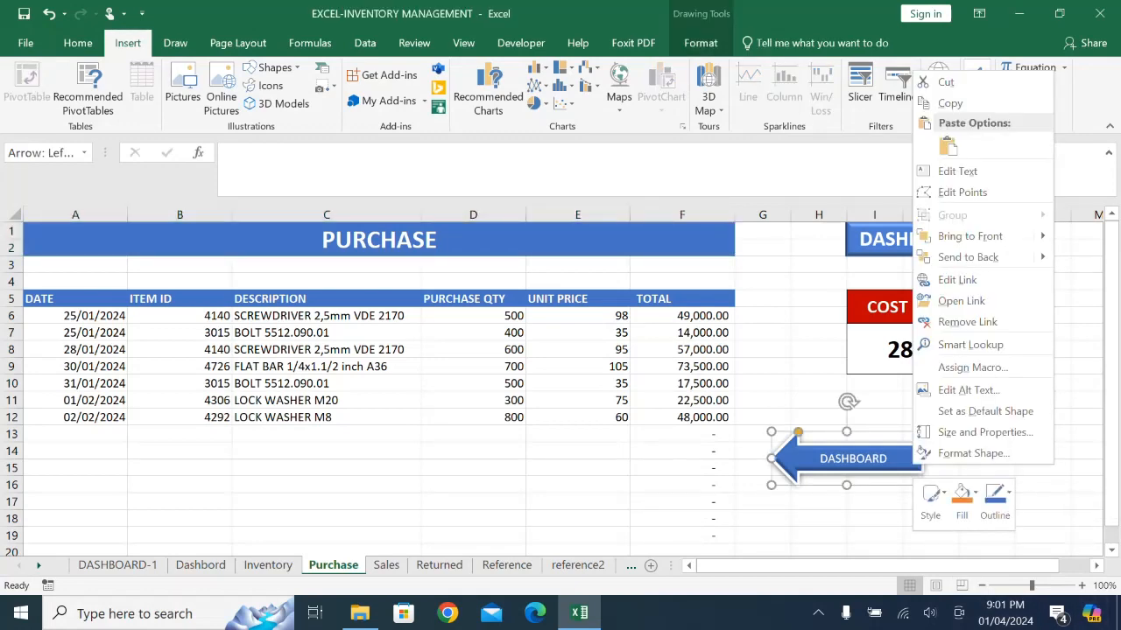
{"action": "left_click", "coordinate": [77, 43]}
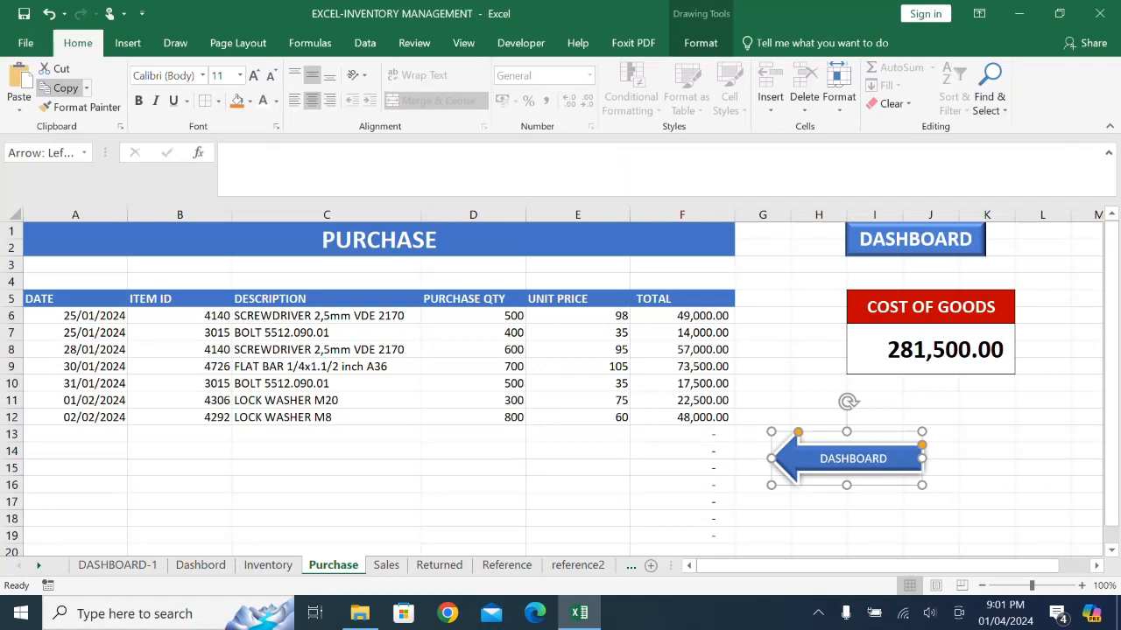
{"action": "left_click", "coordinate": [65, 89]}
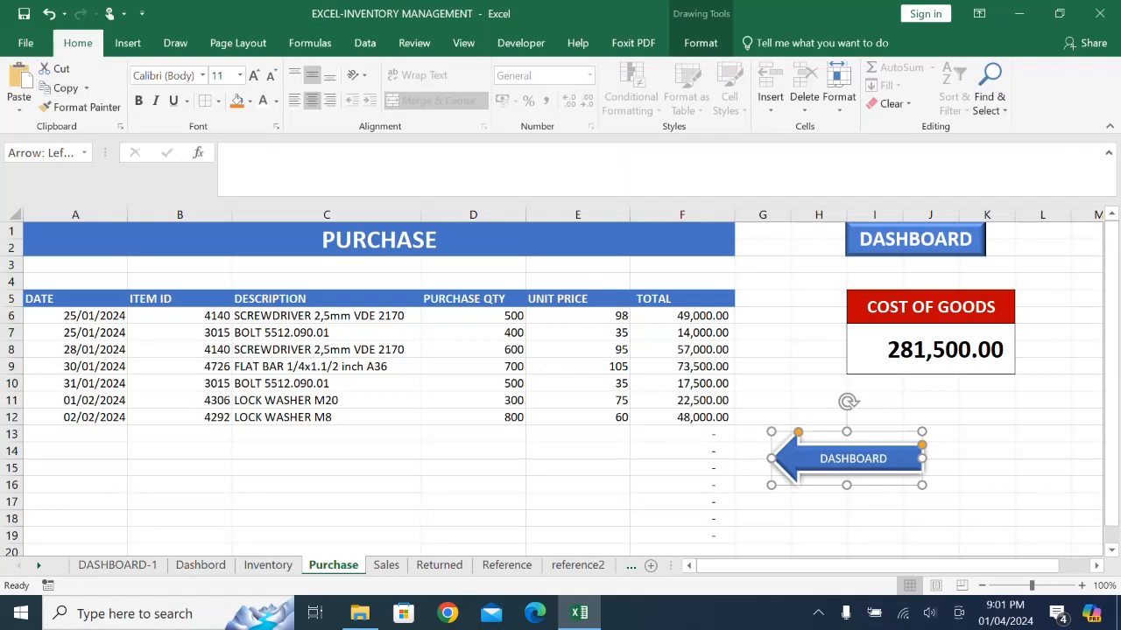
{"action": "left_click", "coordinate": [818, 502]}
{"action": "left_click", "coordinate": [875, 477]}
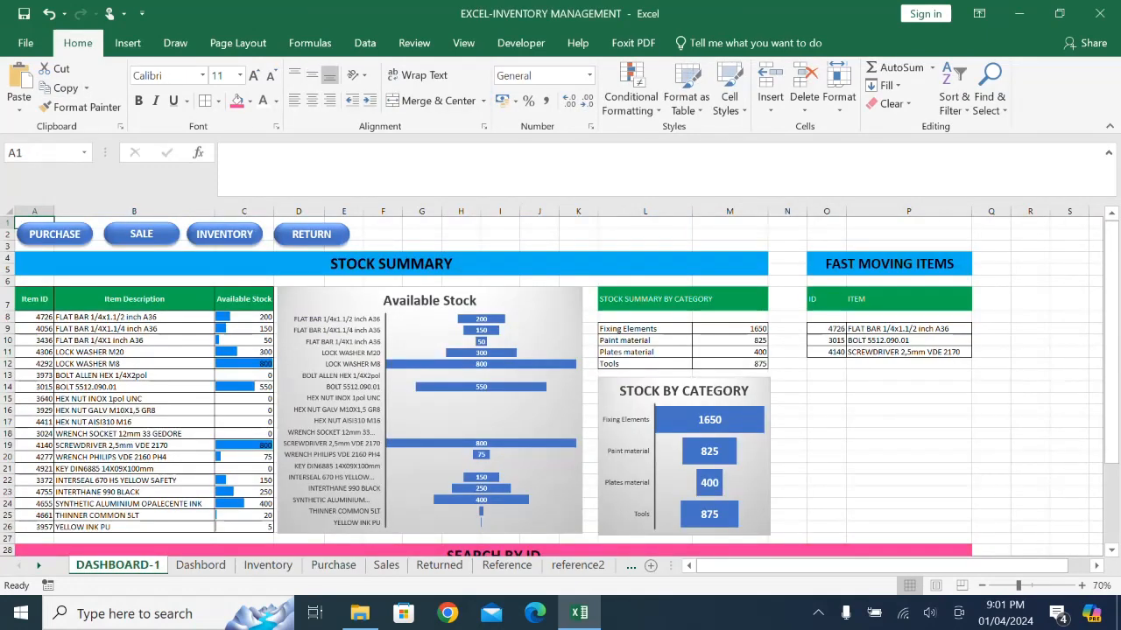
{"action": "left_click", "coordinate": [142, 233]}
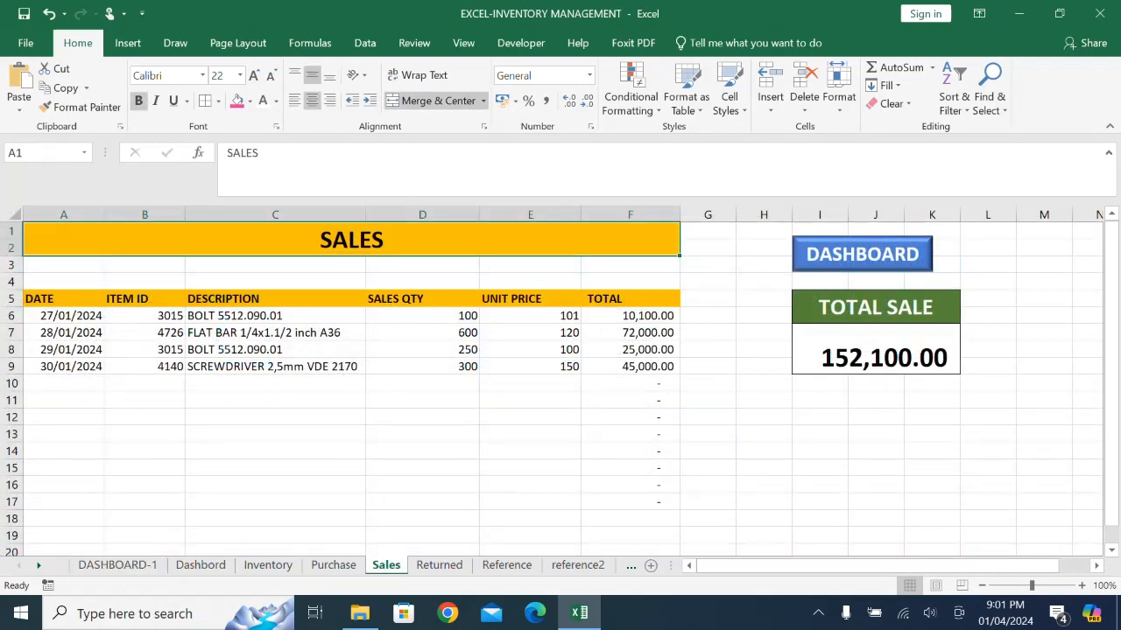
{"action": "left_click", "coordinate": [19, 83]}
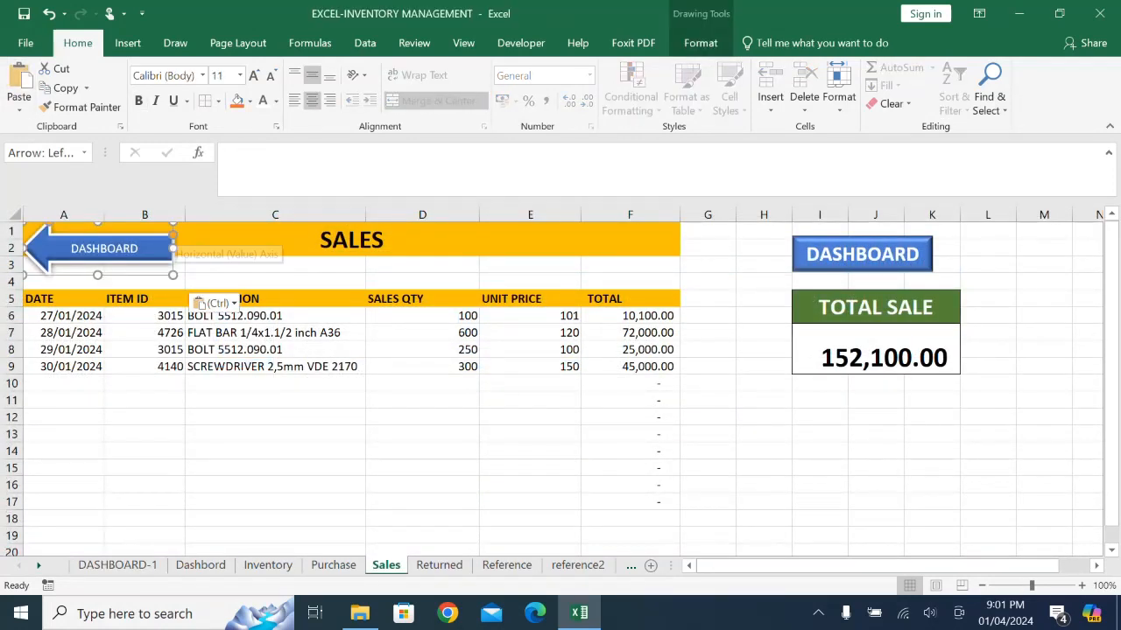
{"action": "left_click_drag", "start_coordinate": [99, 249], "coordinate": [863, 418]}
{"action": "left_click", "coordinate": [763, 485]}
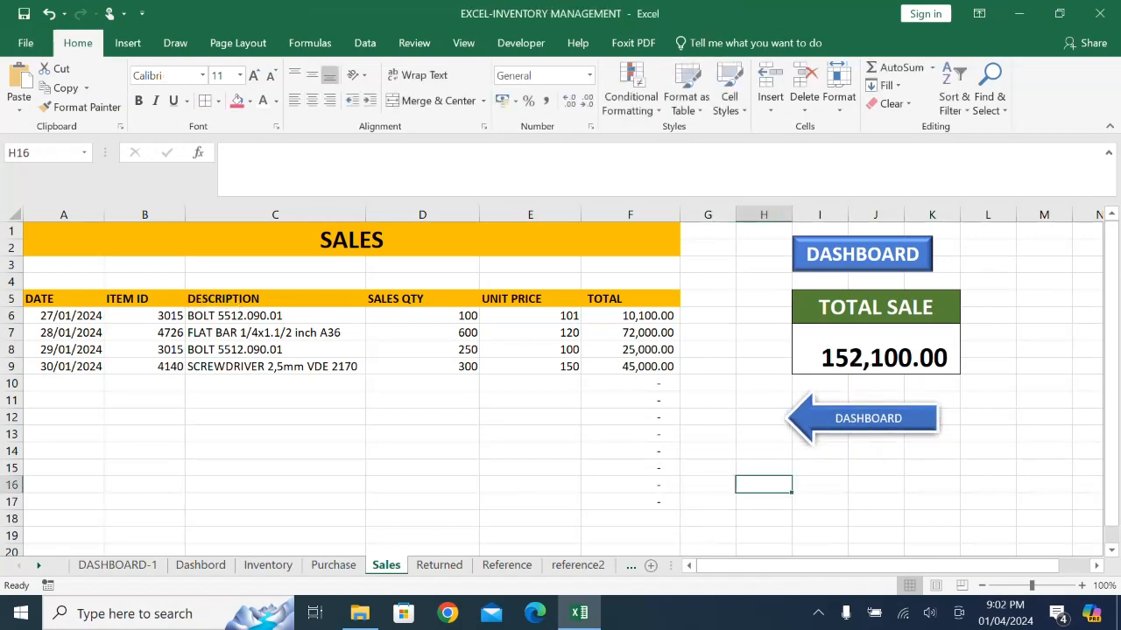
- Paste the DASHBOARD arrow on the Inventory sheet and place it below the existing DASHBOARD button, beside the Reorder Alert column
{"action": "left_click", "coordinate": [862, 418]}
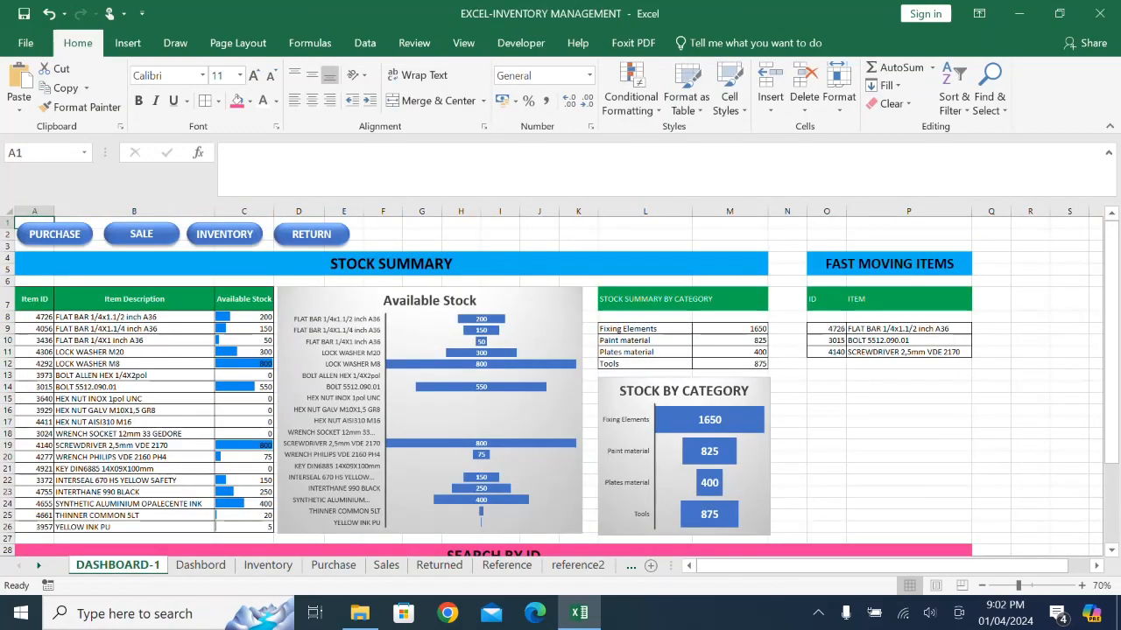
{"action": "left_click", "coordinate": [224, 234]}
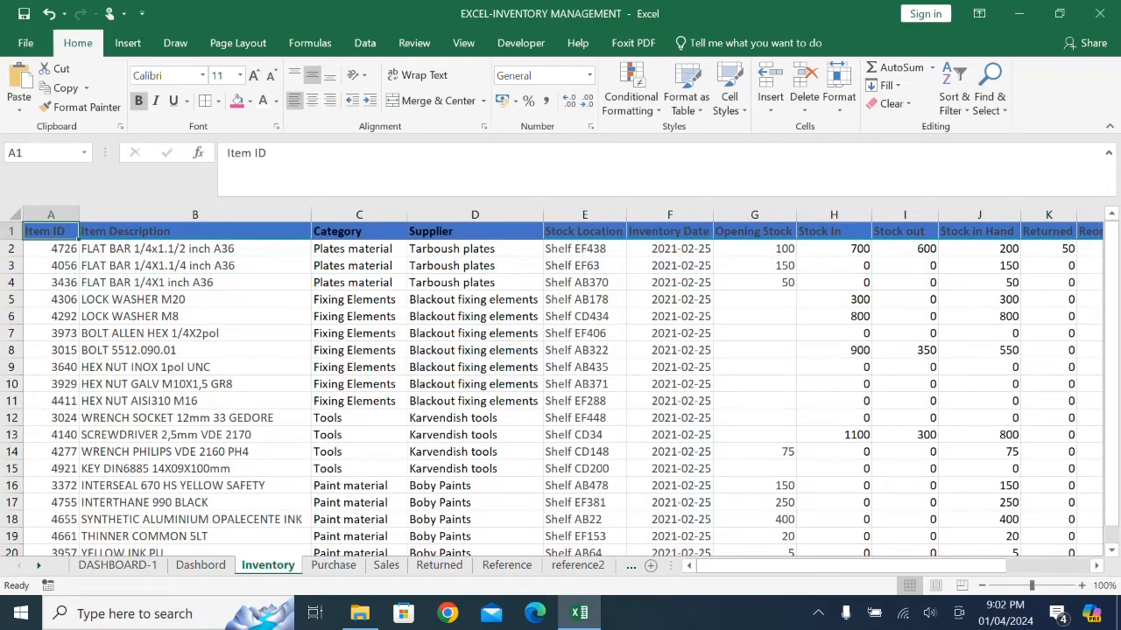
{"action": "left_click_drag", "start_coordinate": [850, 566], "coordinate": [935, 566]}
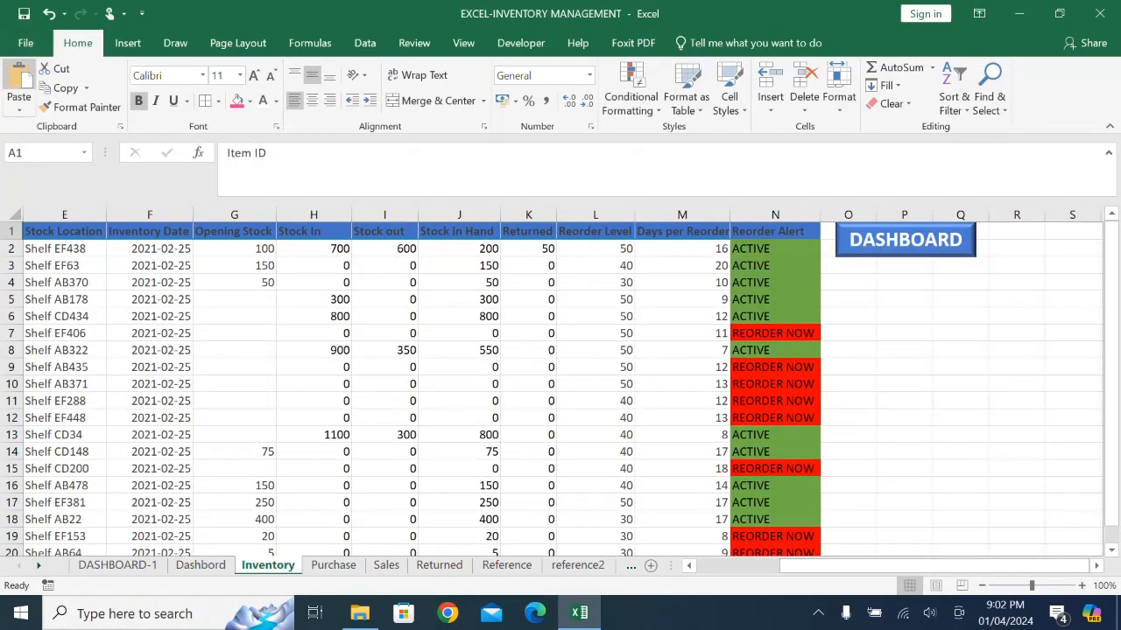
{"action": "left_click", "coordinate": [19, 81]}
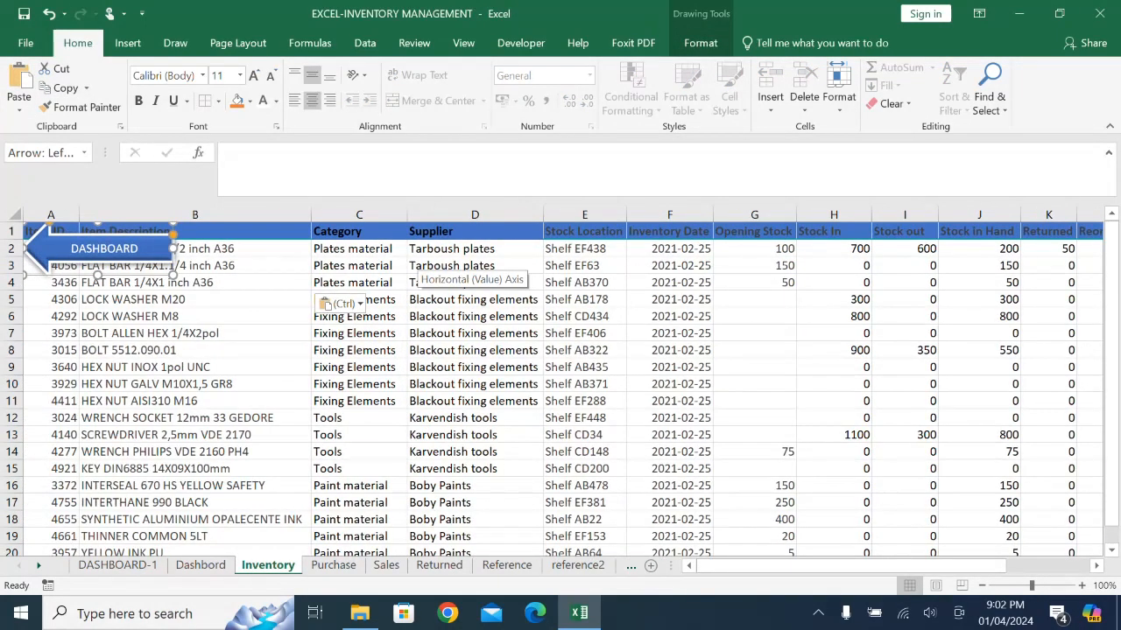
{"action": "left_click_drag", "start_coordinate": [104, 249], "coordinate": [855, 365]}
{"action": "left_click_drag", "start_coordinate": [901, 567], "coordinate": [984, 566]}
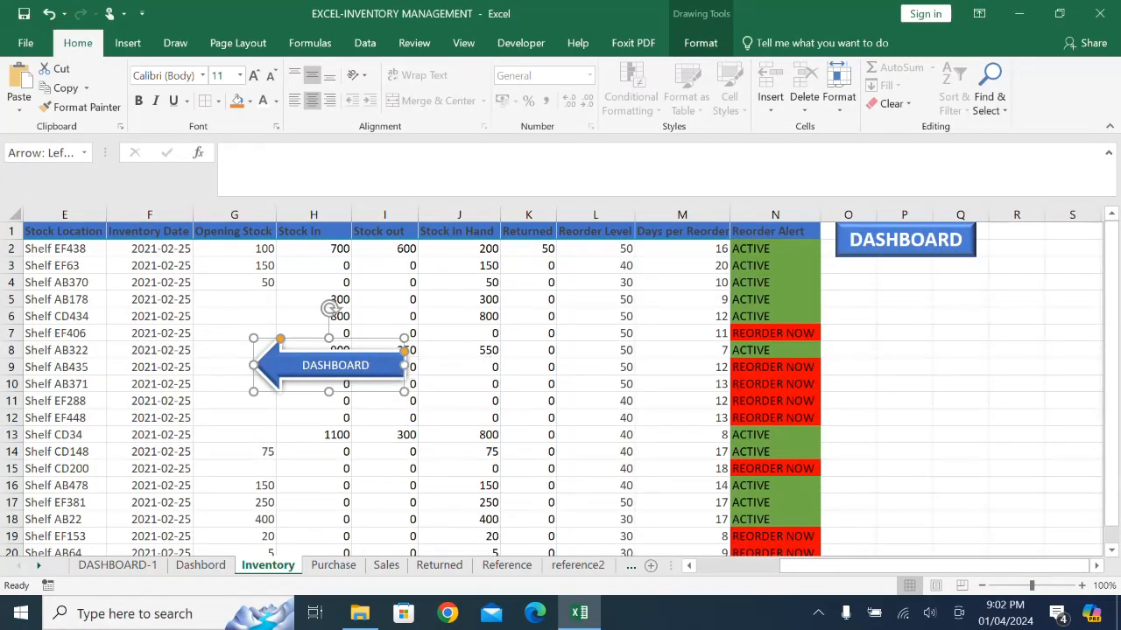
{"action": "left_click_drag", "start_coordinate": [328, 365], "coordinate": [909, 301]}
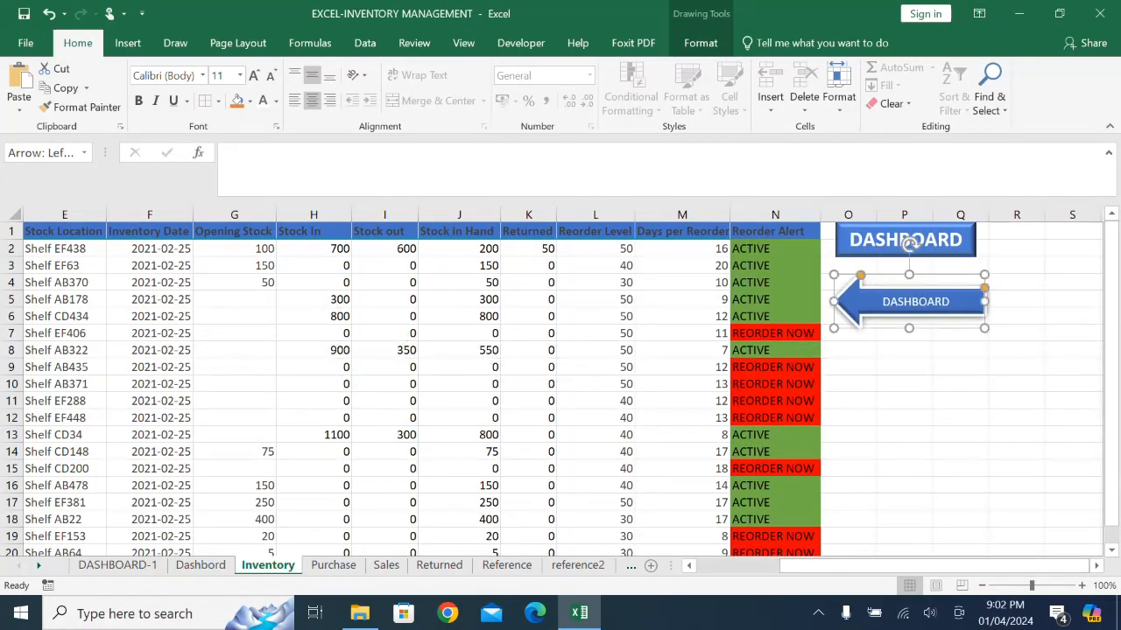
{"action": "left_click", "coordinate": [963, 367]}
- Paste the DASHBOARD arrow on the Returned sheet below its DASHBOARD button, around columns E to H, and test its link
{"action": "left_click", "coordinate": [909, 240]}
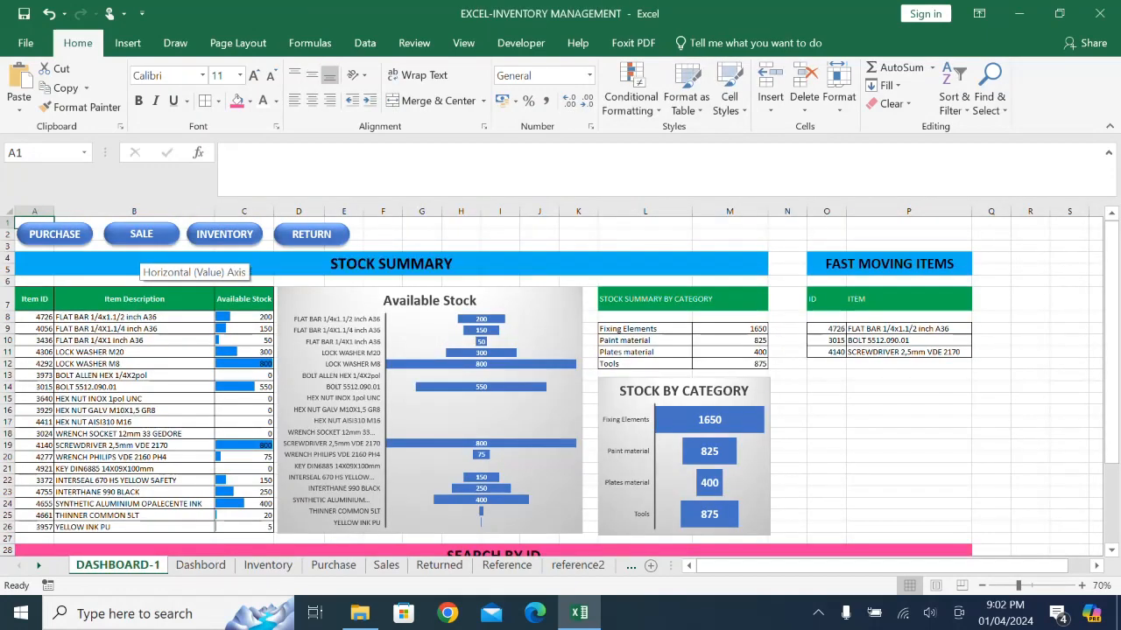
{"action": "left_click", "coordinate": [311, 235]}
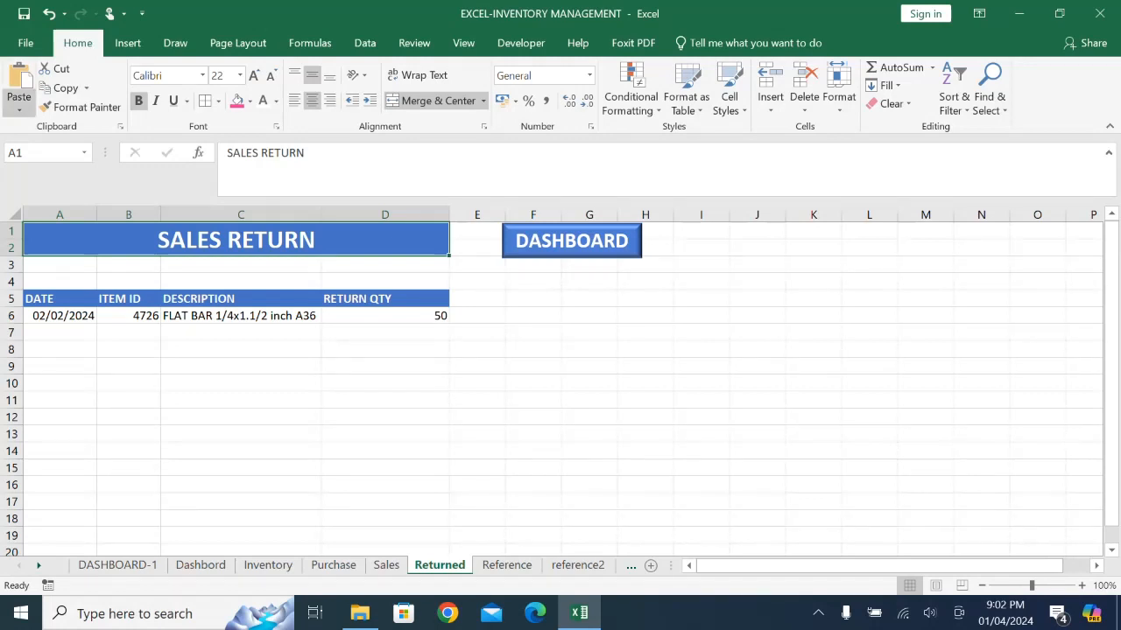
{"action": "left_click", "coordinate": [18, 77]}
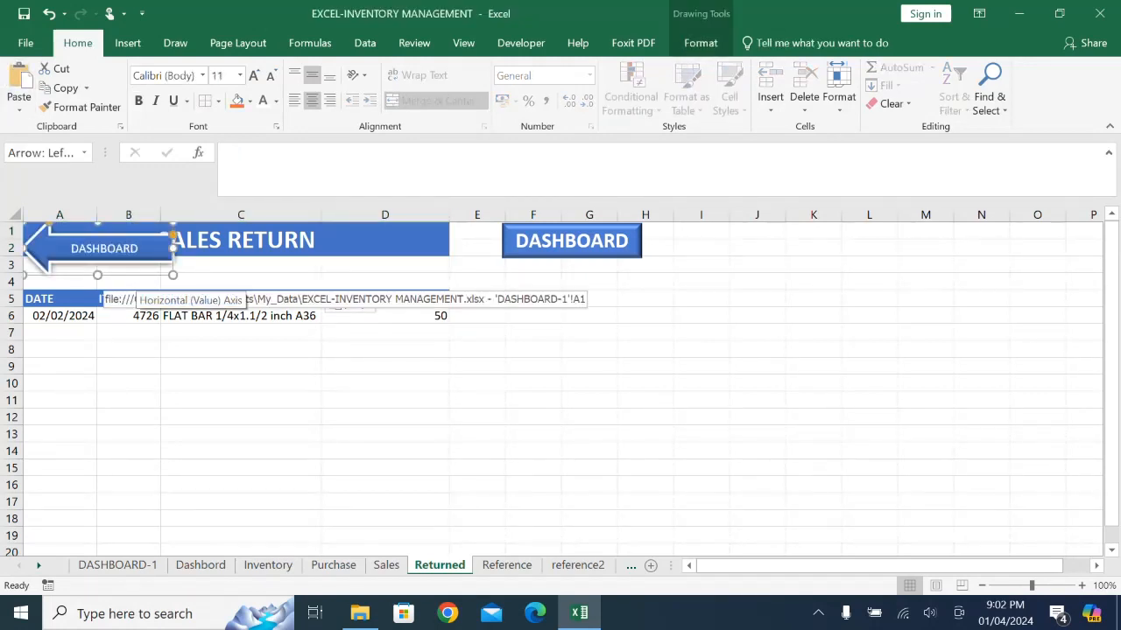
{"action": "left_click_drag", "start_coordinate": [100, 261], "coordinate": [582, 320]}
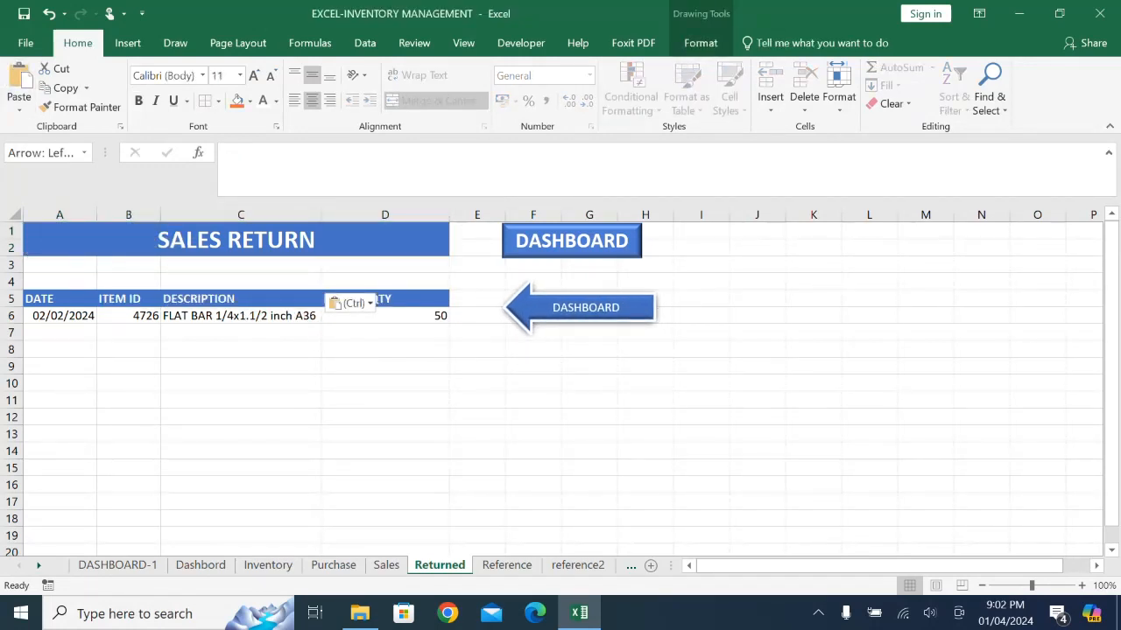
{"action": "left_click", "coordinate": [701, 400]}
{"action": "left_click", "coordinate": [585, 308]}
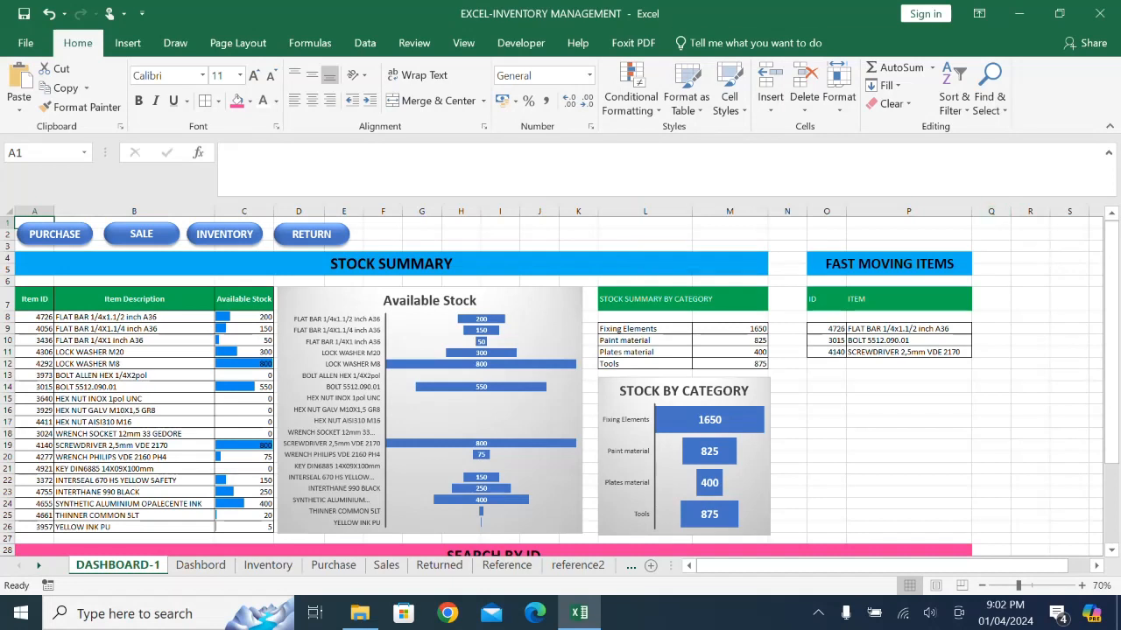
{"action": "left_click", "coordinate": [998, 212]}
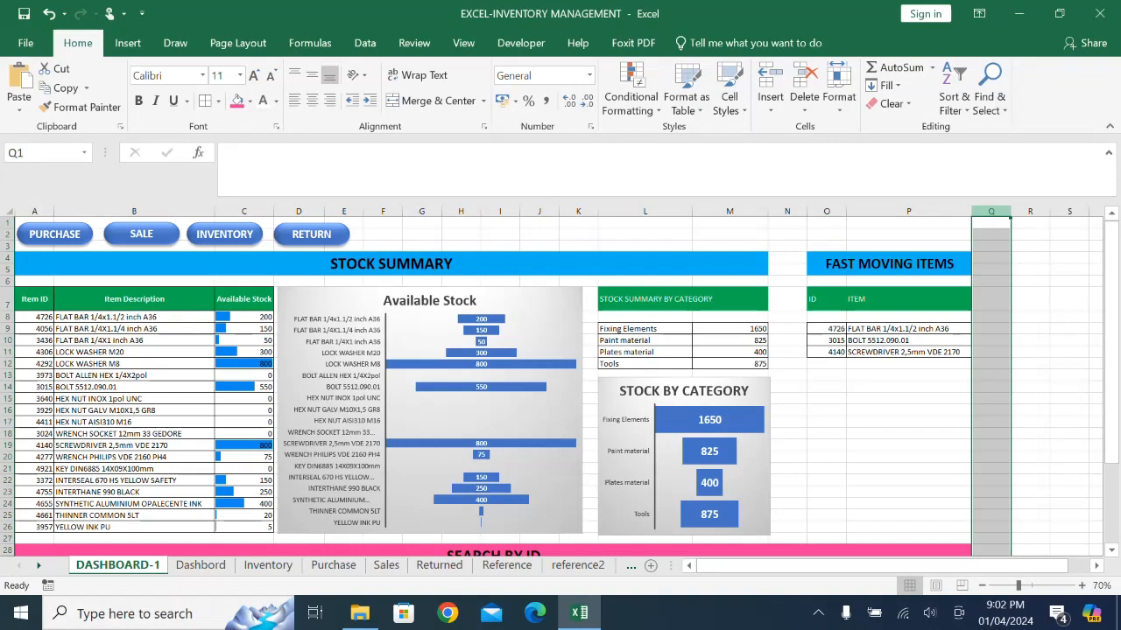
{"action": "key", "text": "ctrl+shift+Right"}
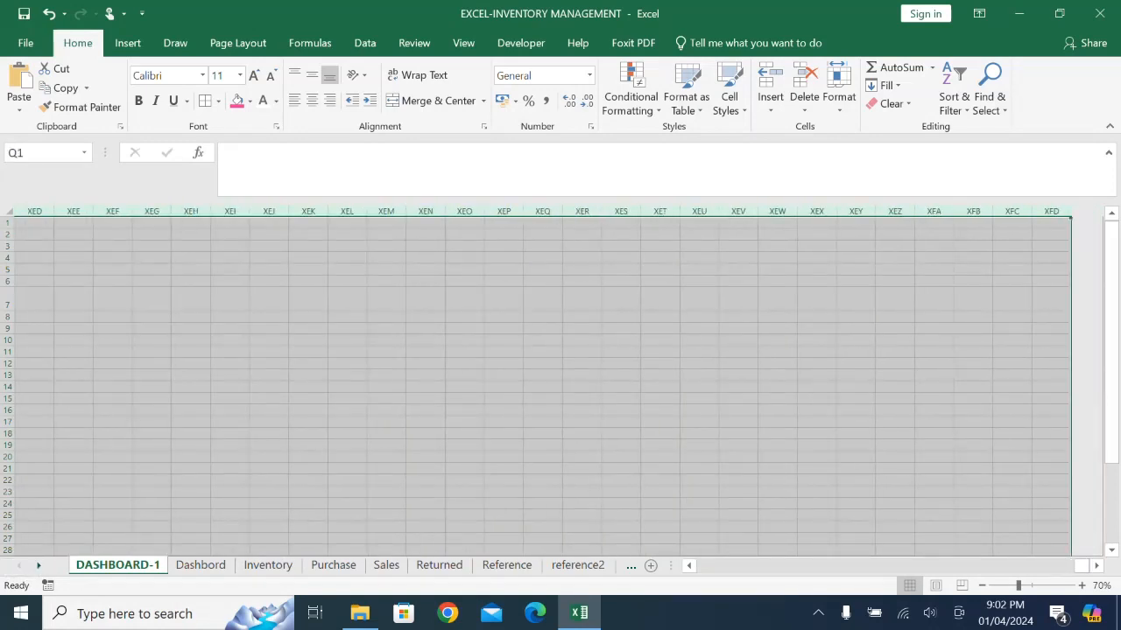
{"action": "left_click", "coordinate": [738, 398]}
{"action": "scroll", "coordinate": [560, 381], "scroll_direction": "left", "scroll_amount": 6}
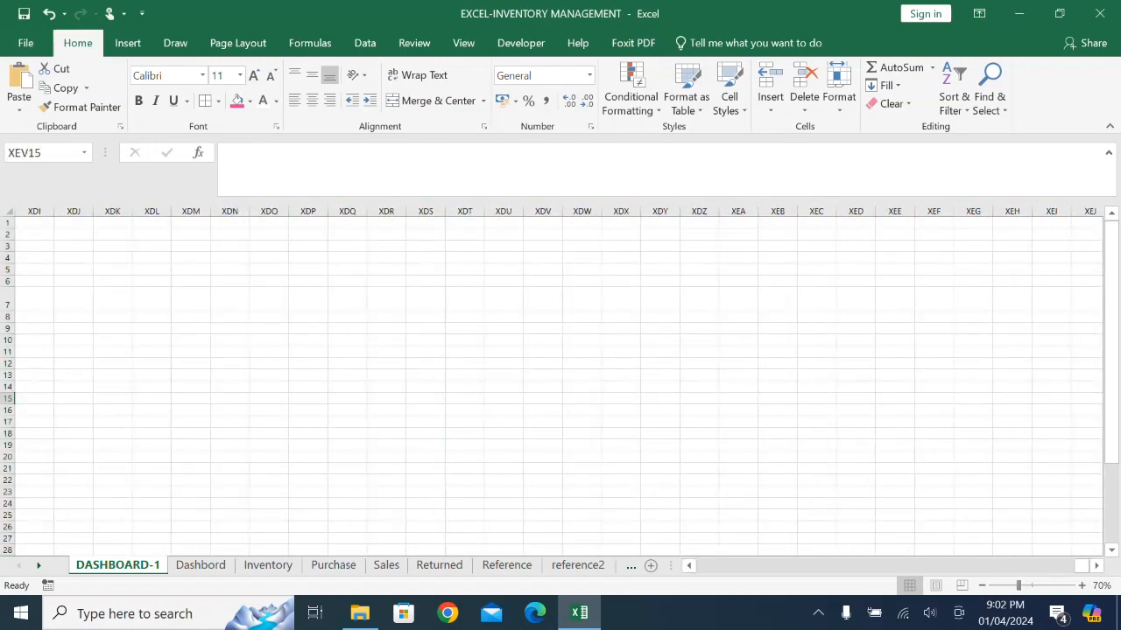
{"action": "left_click_drag", "start_coordinate": [1082, 566], "coordinate": [705, 565]}
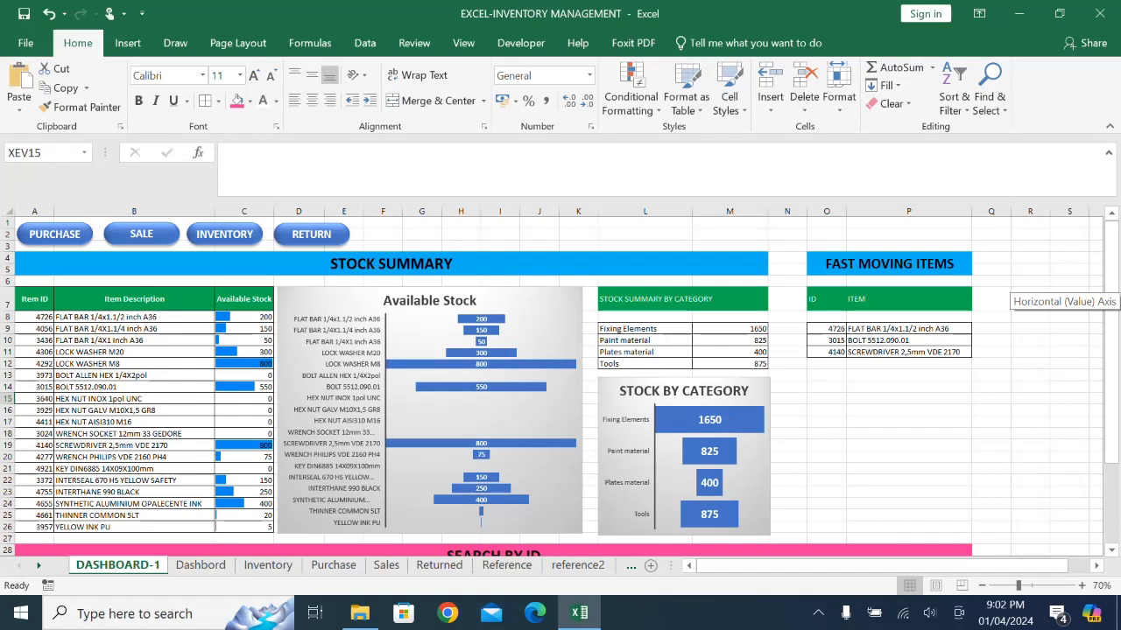
- Delete all empty columns from Q to XFD on the DASHBOARD-1 sheet and hide that same column range
{"action": "left_click", "coordinate": [991, 212]}
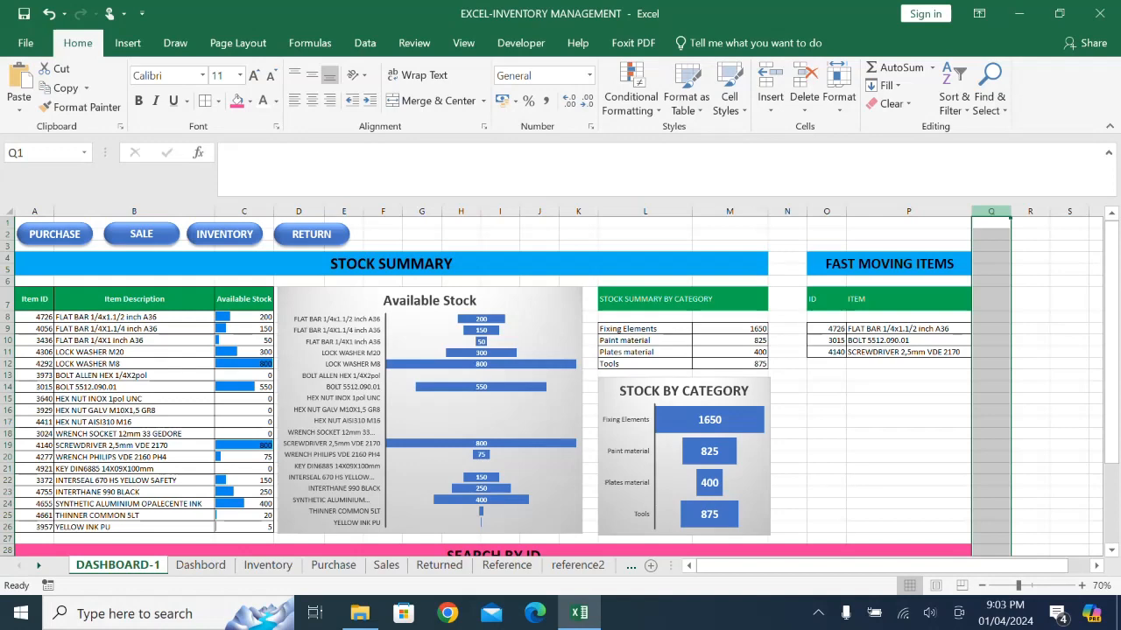
{"action": "key", "text": "ctrl+shift+Right"}
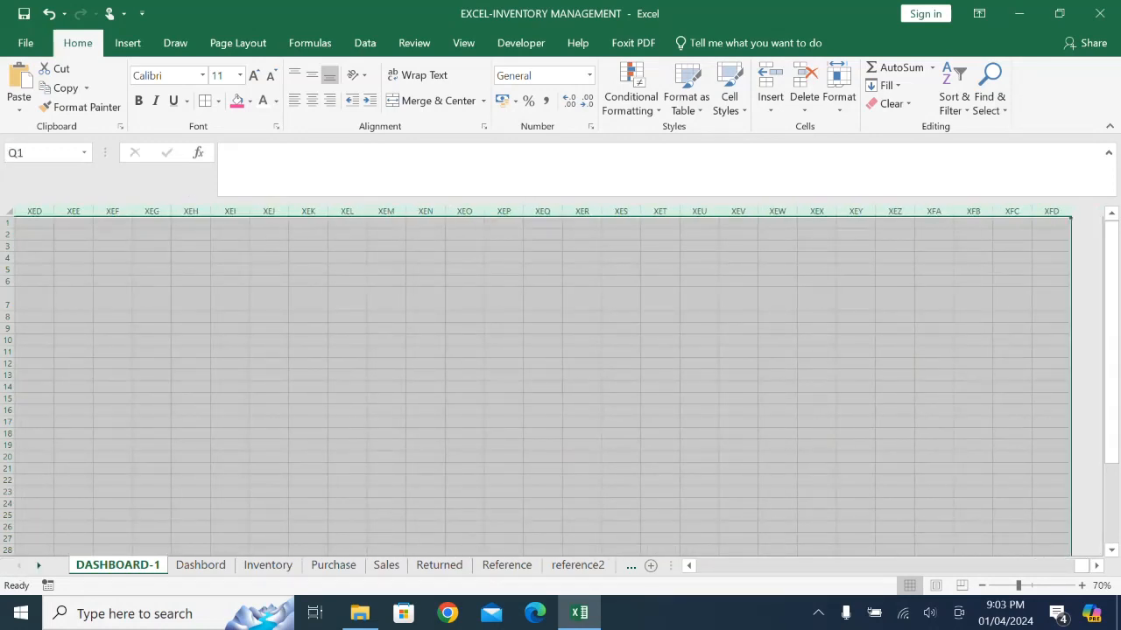
{"action": "right_click", "coordinate": [475, 212]}
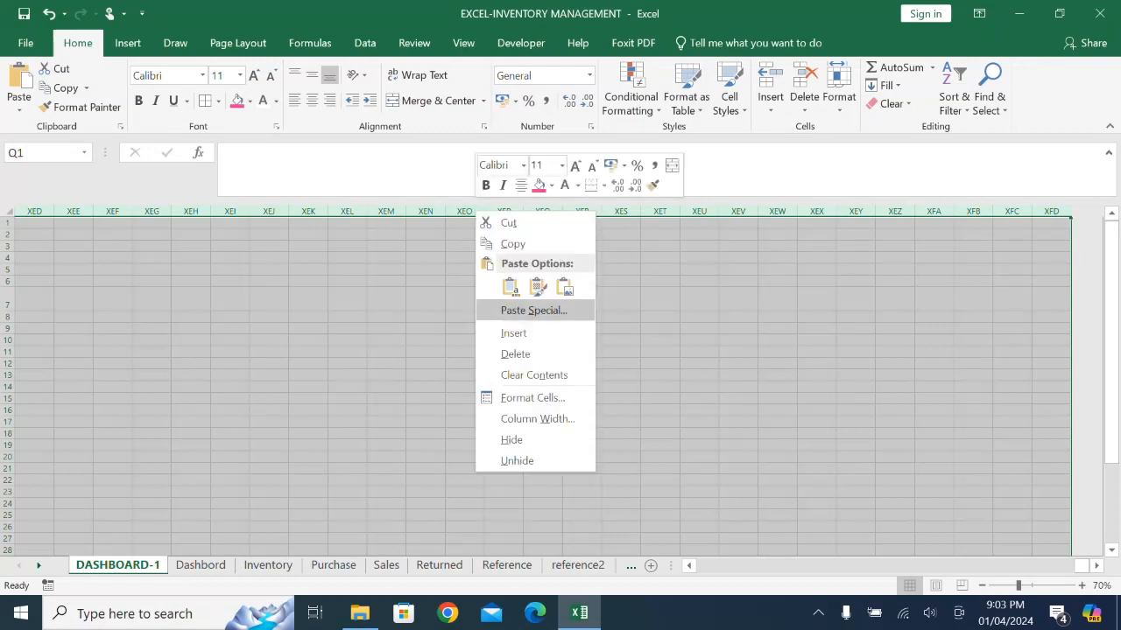
{"action": "left_click", "coordinate": [516, 353]}
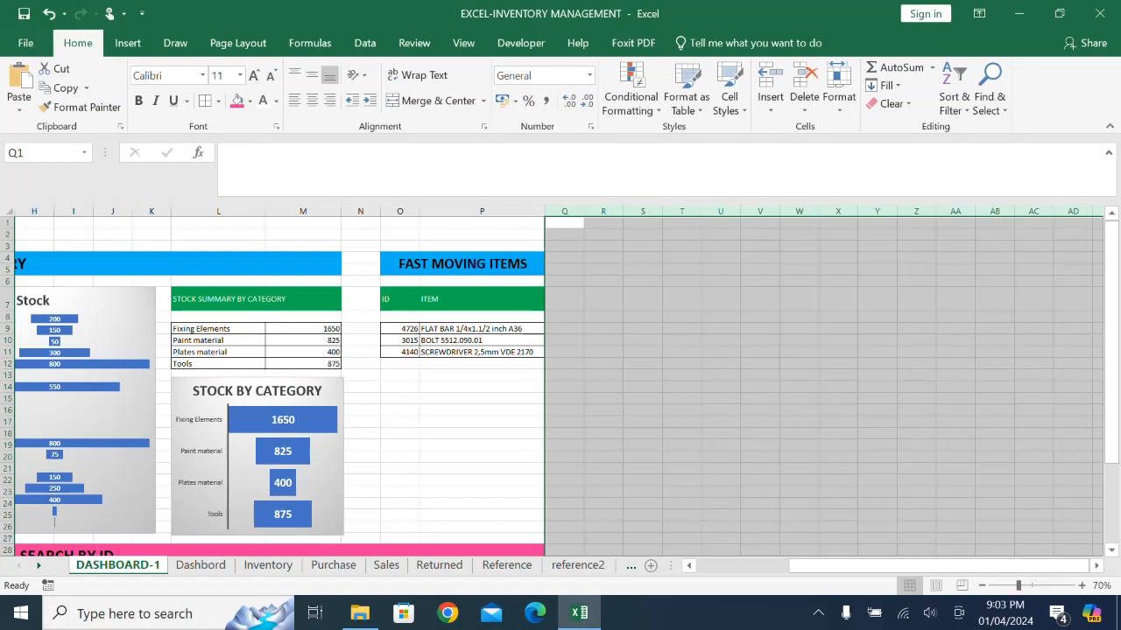
{"action": "right_click", "coordinate": [839, 212]}
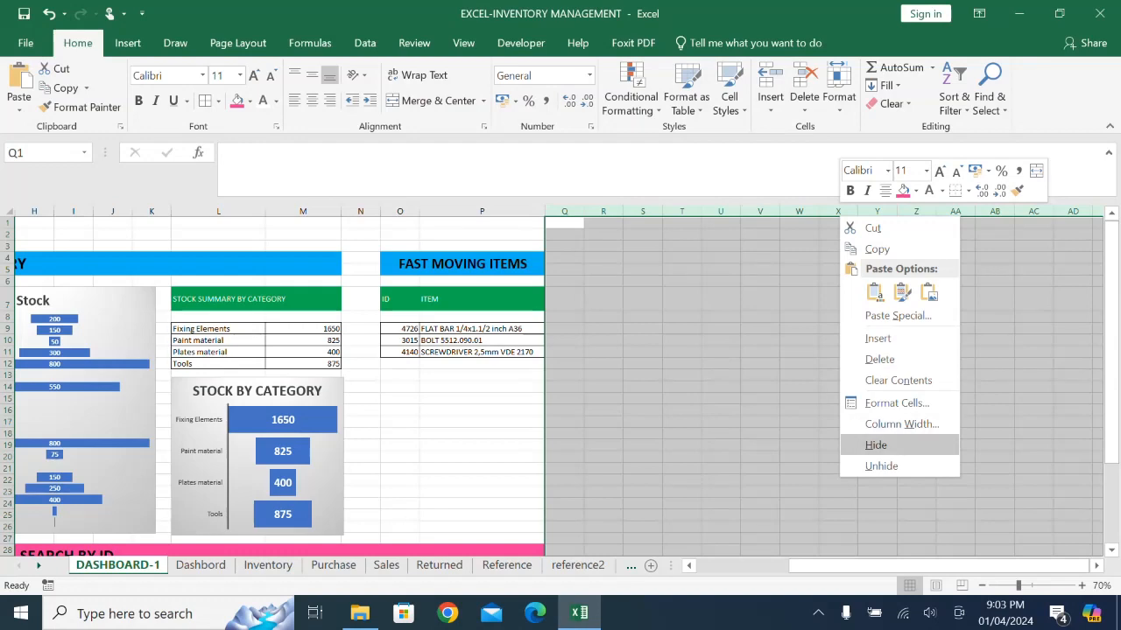
{"action": "left_click", "coordinate": [875, 445]}
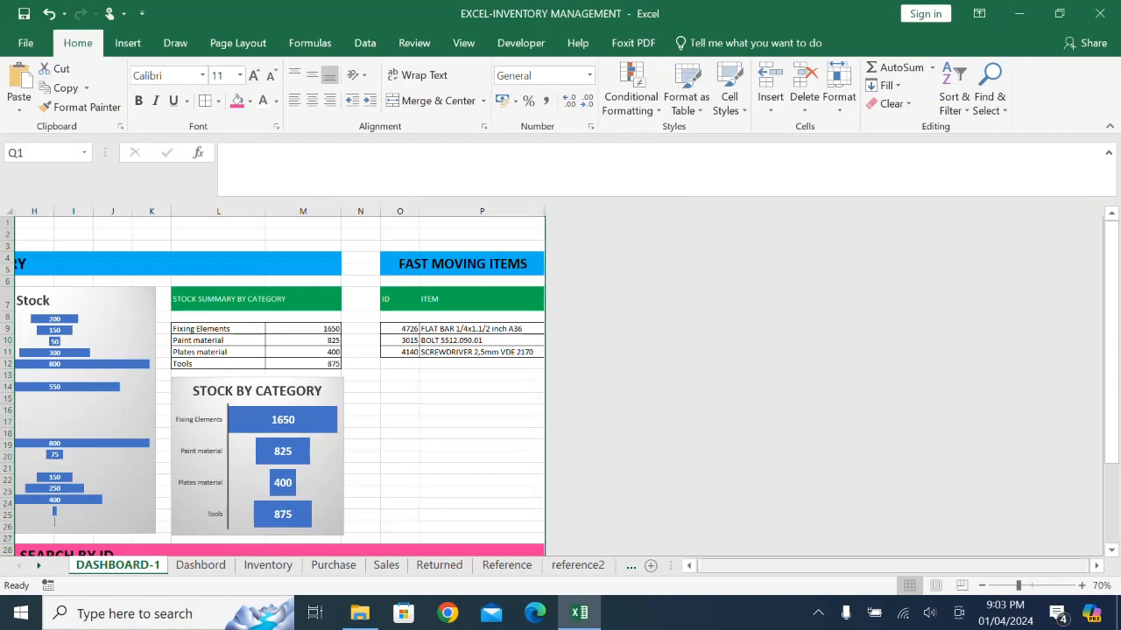
{"action": "scroll", "coordinate": [299, 381], "scroll_direction": "left", "scroll_amount": 6}
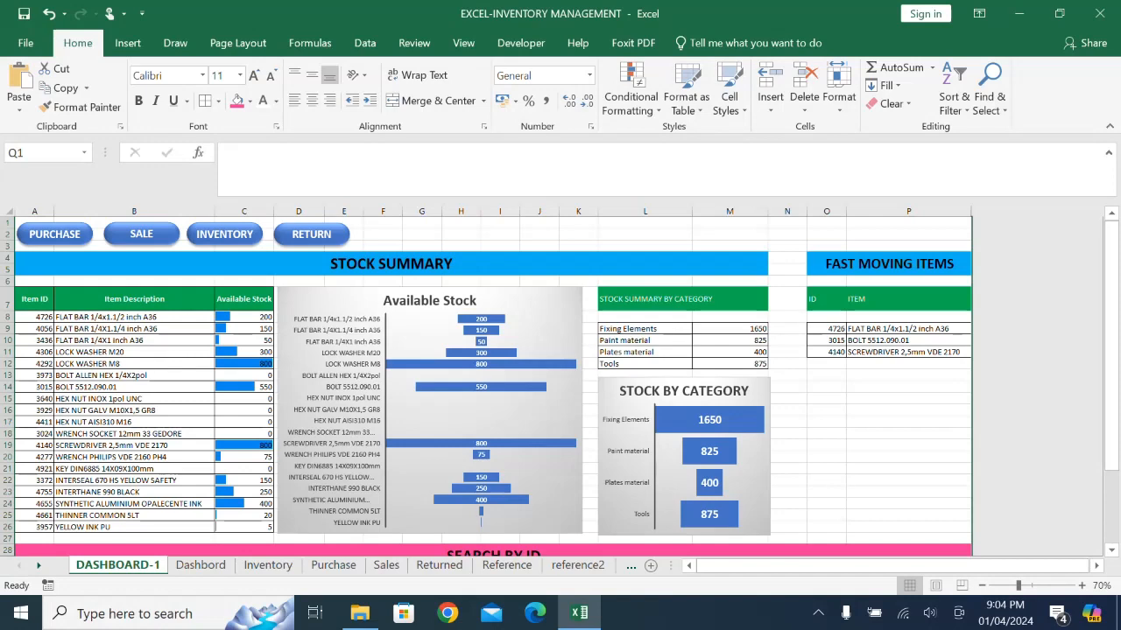
{"action": "scroll", "coordinate": [410, 297], "scroll_direction": "down", "scroll_amount": 2}
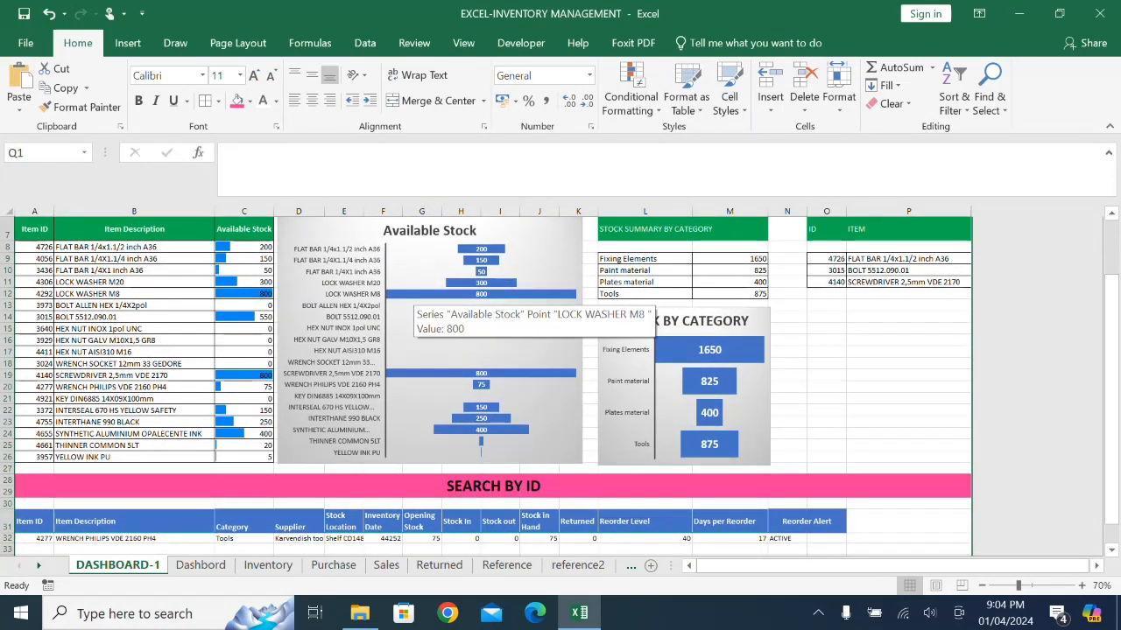
{"action": "scroll", "coordinate": [410, 297], "scroll_direction": "up", "scroll_amount": 2}
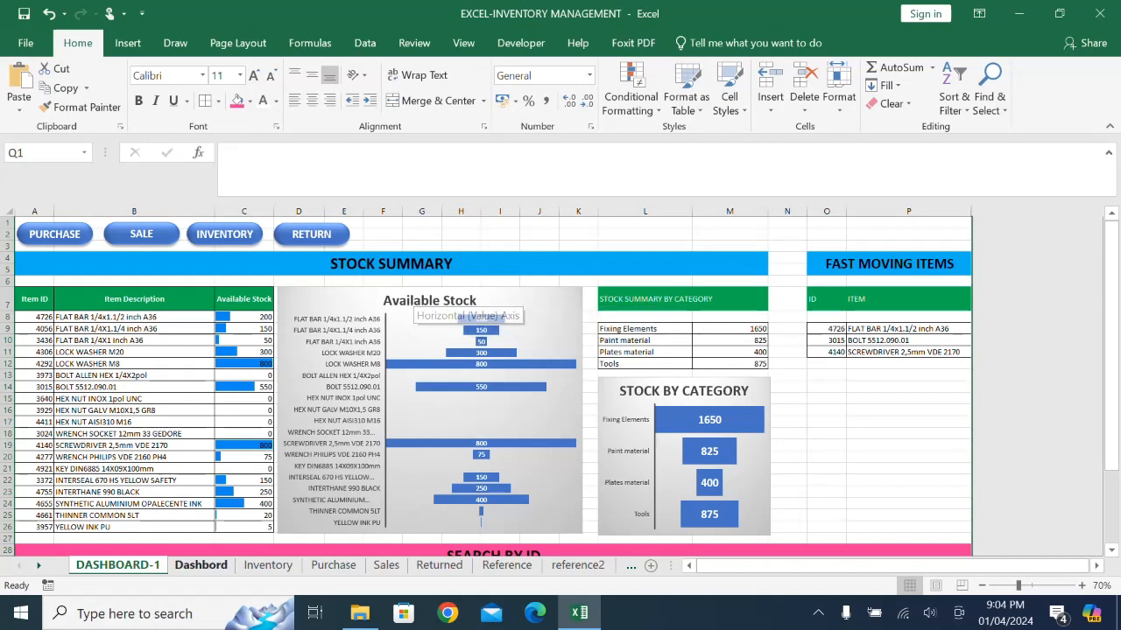
- Set the Inventory sheet's Visible property to 0 - xlSheetHidden in the Visual Basic editor and return to the DASHBOARD-1 sheet
{"action": "right_click", "coordinate": [267, 565]}
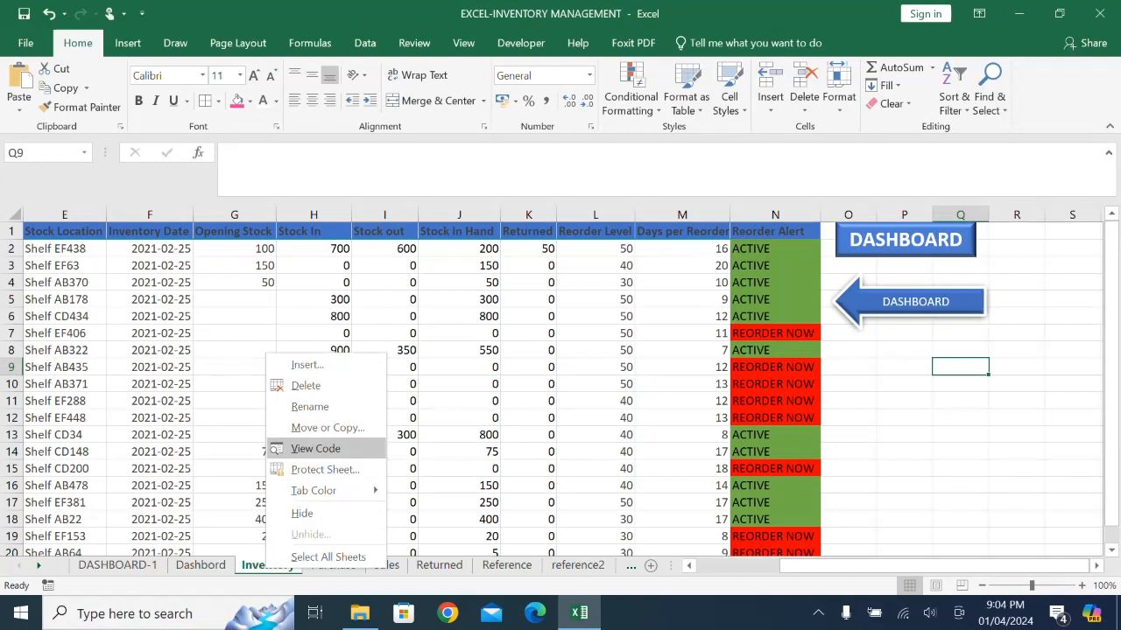
{"action": "left_click", "coordinate": [315, 448]}
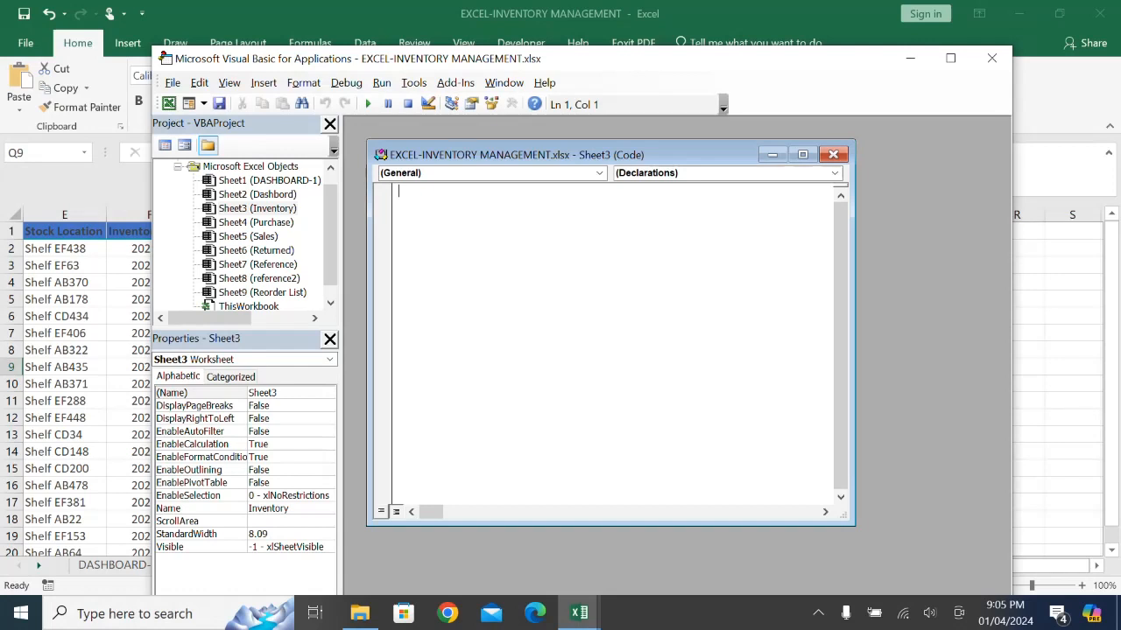
{"action": "left_click", "coordinate": [285, 547]}
{"action": "left_click", "coordinate": [328, 547]}
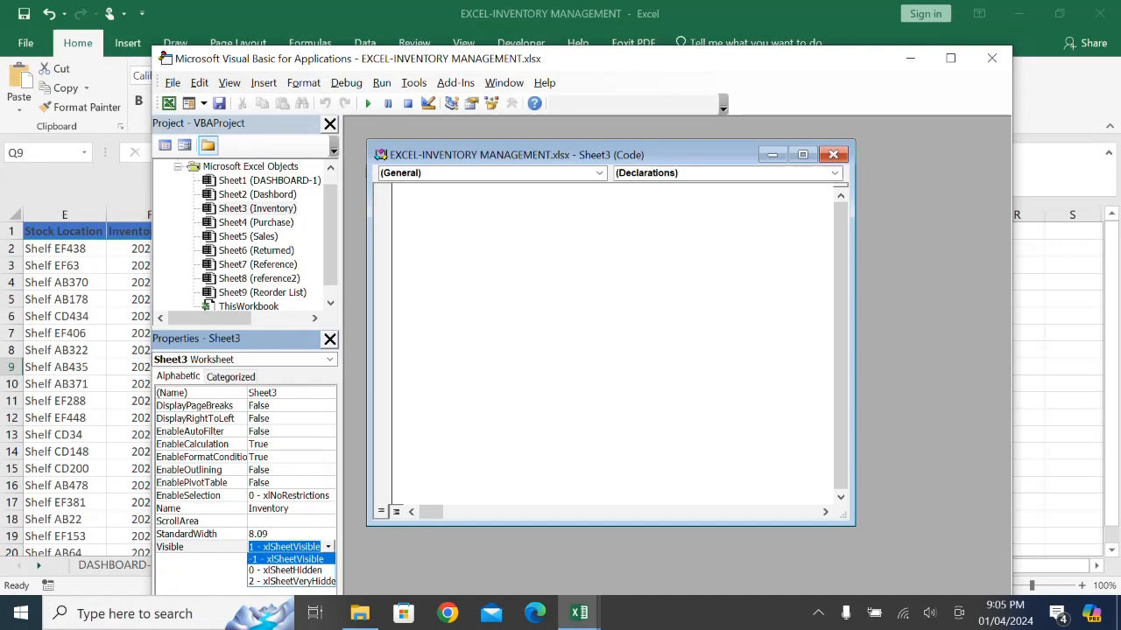
{"action": "left_click", "coordinate": [286, 571]}
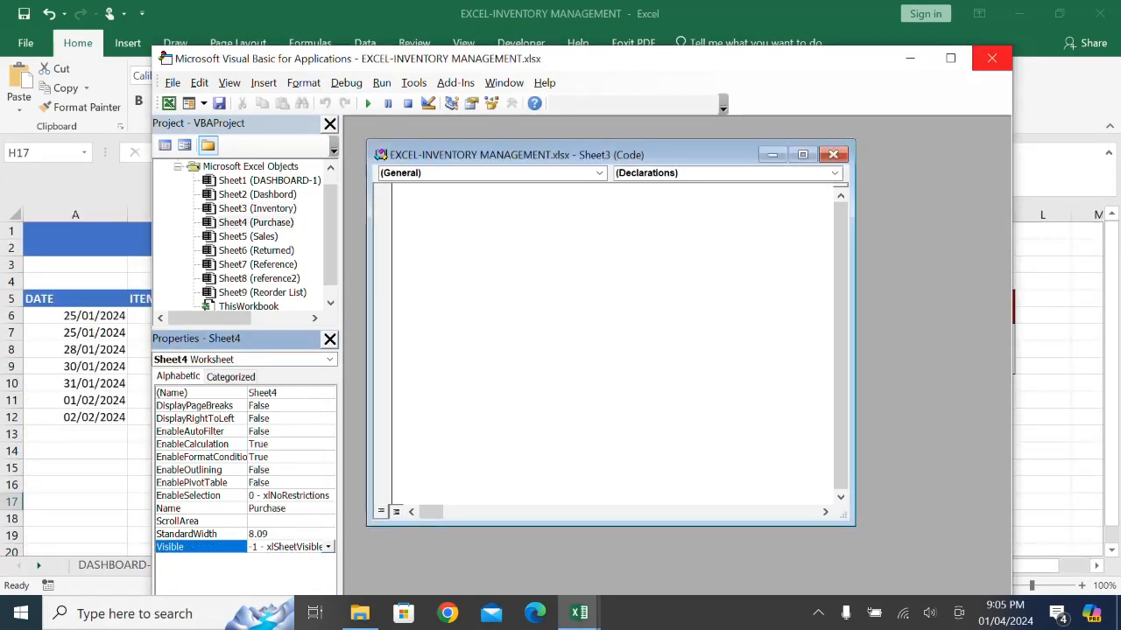
{"action": "left_click", "coordinate": [991, 58]}
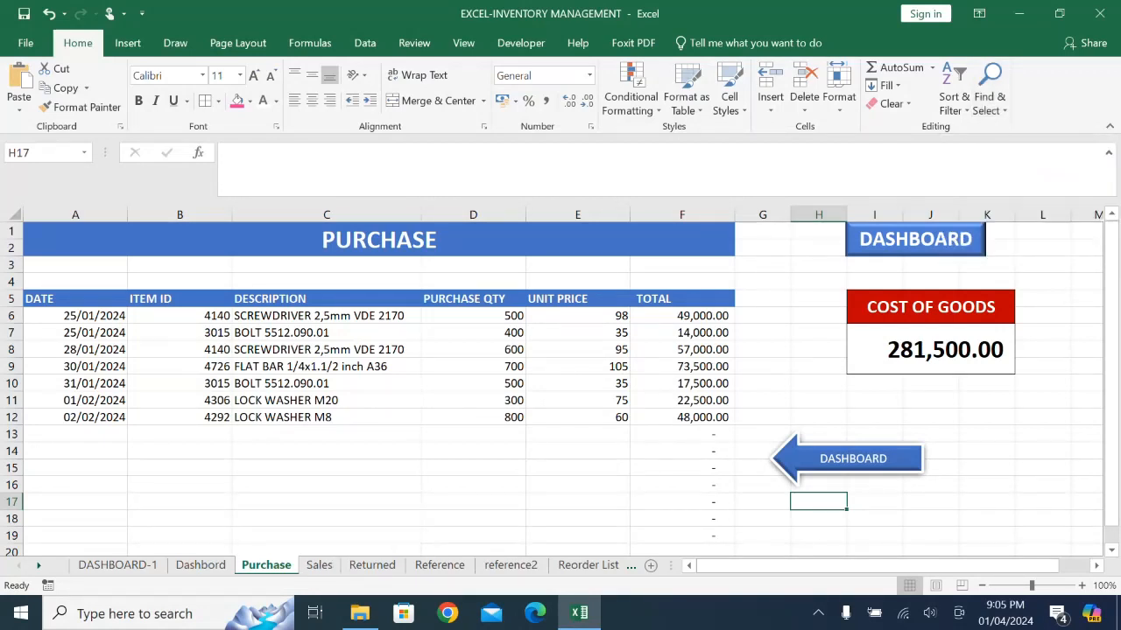
{"action": "key", "text": "ctrl+Page_Up"}
{"action": "key", "text": "ctrl+Page_Up"}
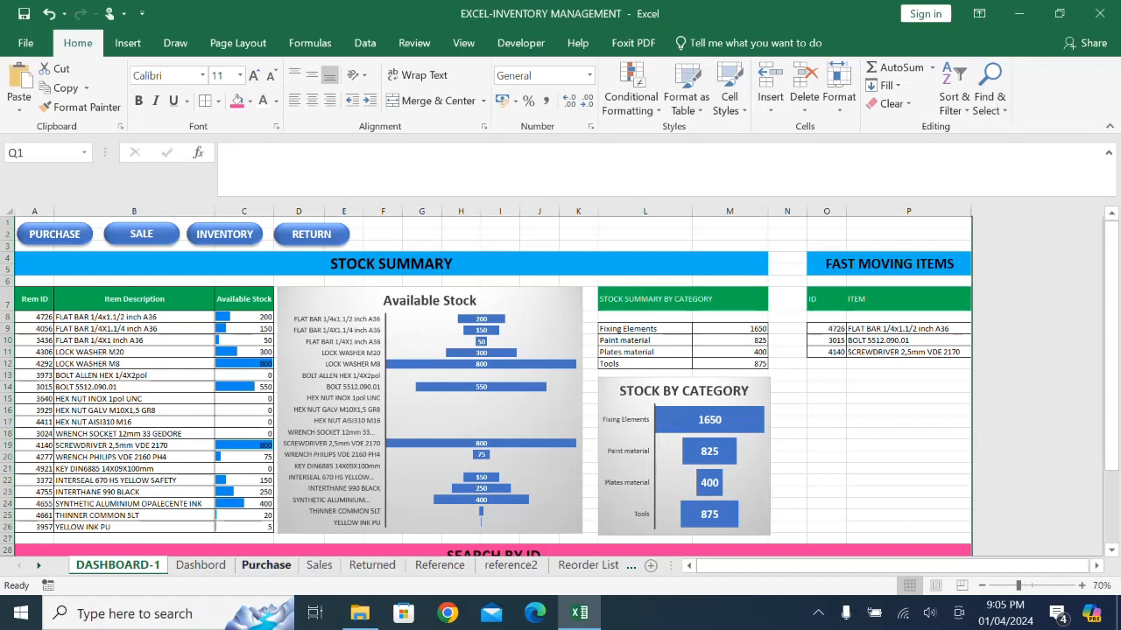
- Set the Inventory sheet's Visible property to 2 - xlSheetVeryHidden in the Visual Basic editor and close the editor
{"action": "right_click", "coordinate": [266, 565]}
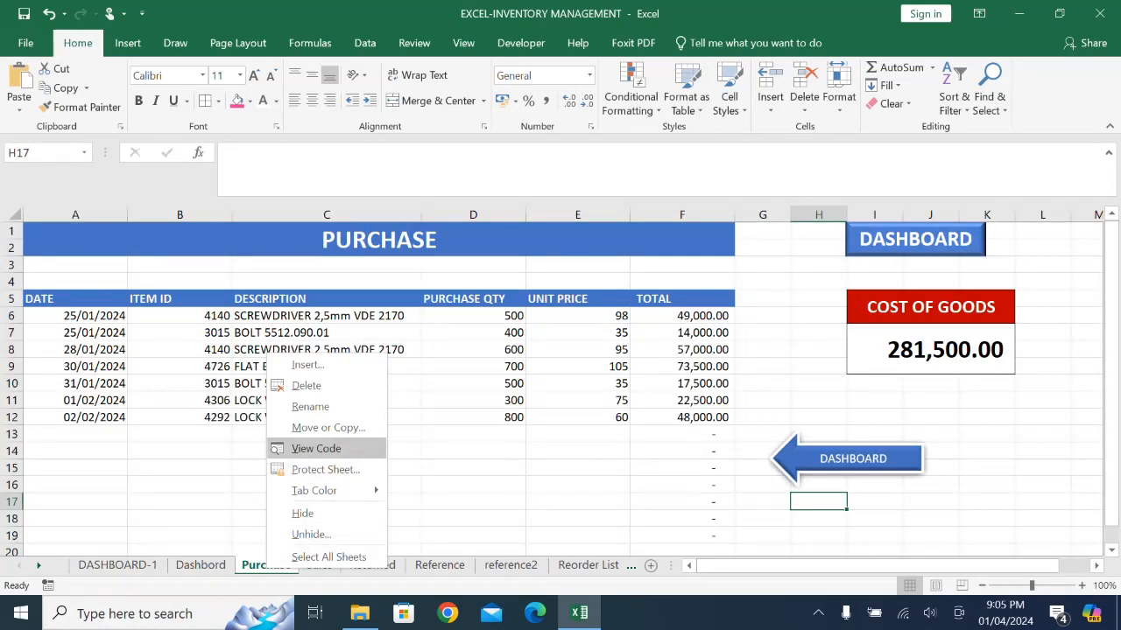
{"action": "left_click", "coordinate": [316, 448]}
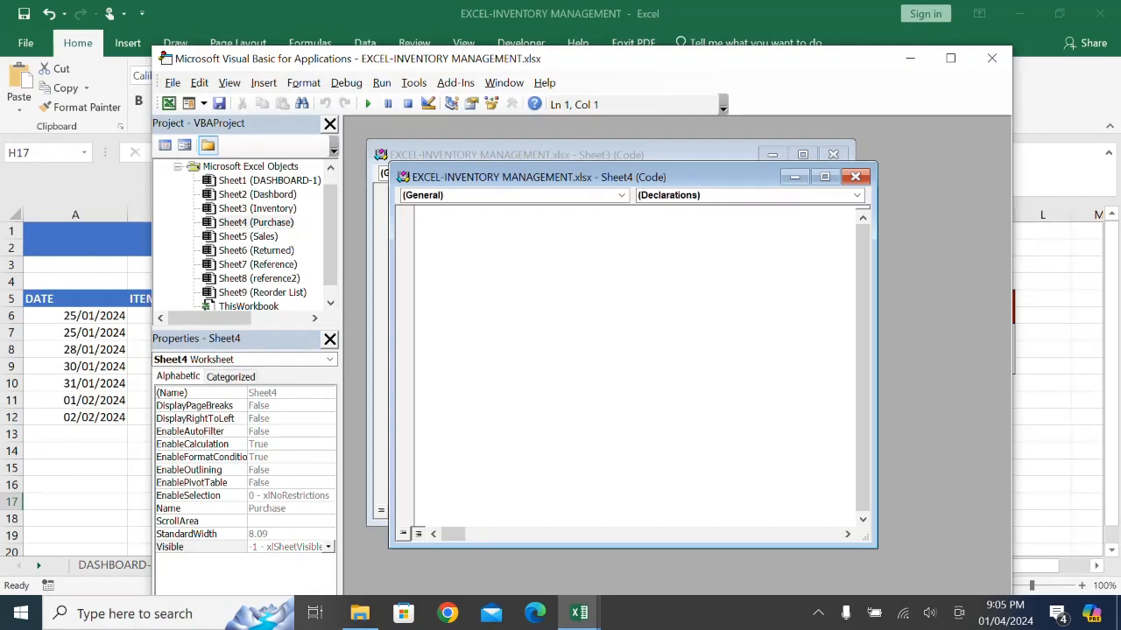
{"action": "left_click", "coordinate": [257, 208]}
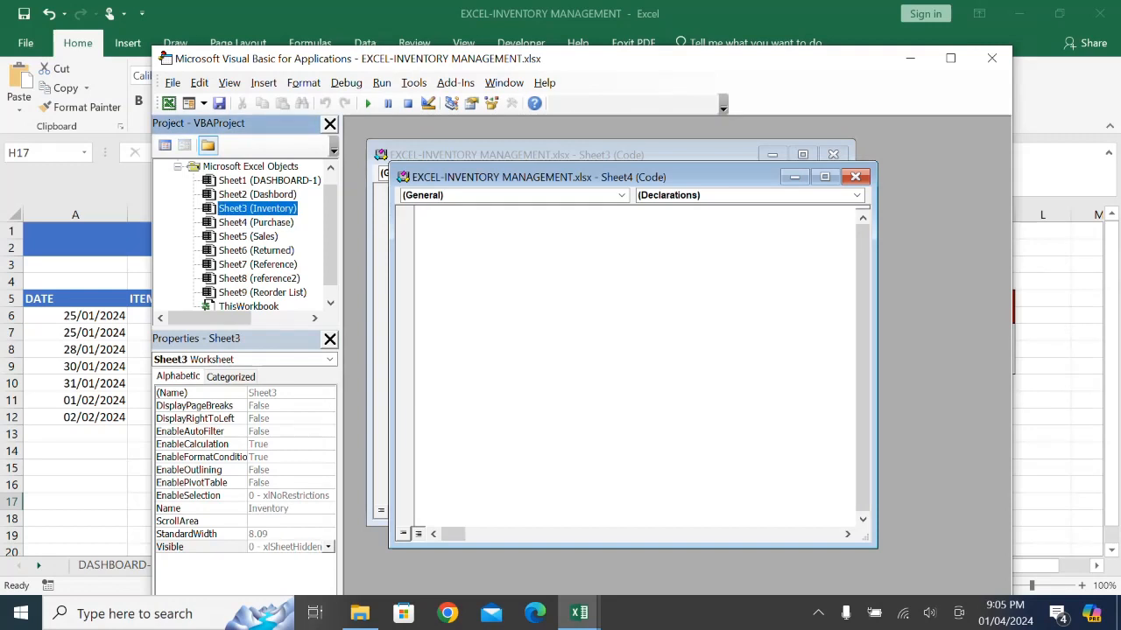
{"action": "left_click", "coordinate": [329, 547]}
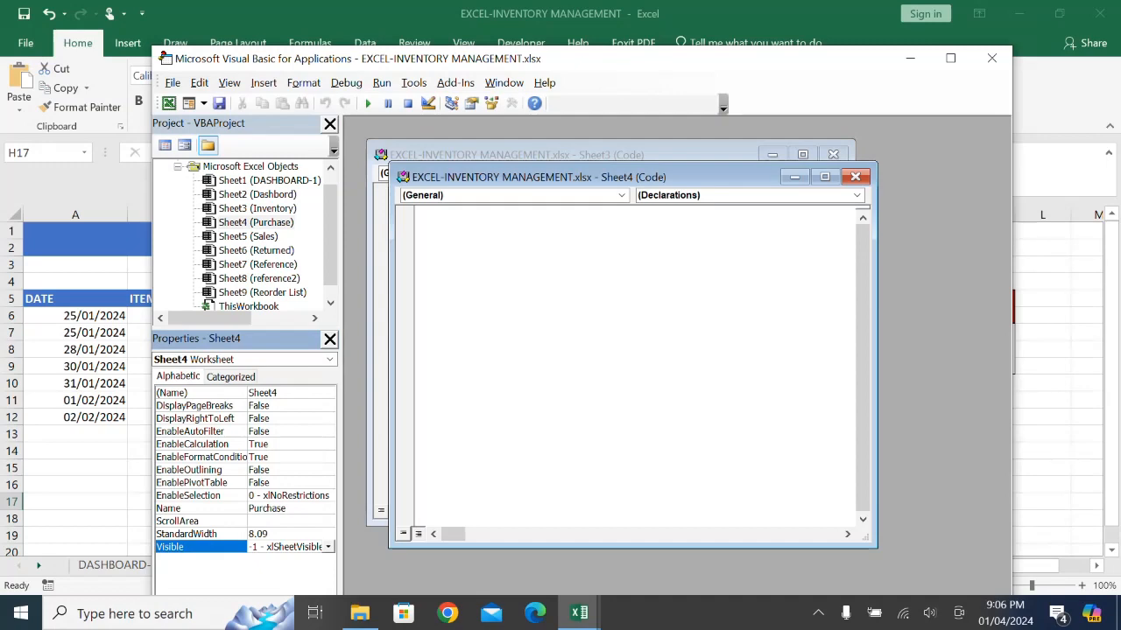
{"action": "left_click", "coordinate": [992, 58]}
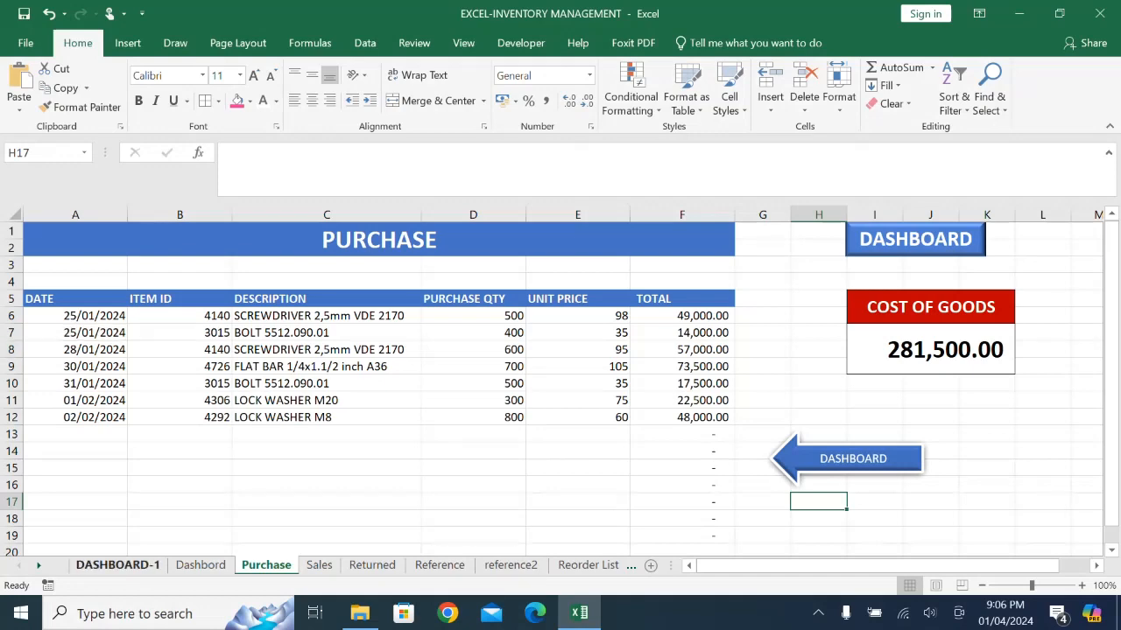
- Test the PURCHASE shape's link on DASHBOARD-1 and return through the DASHBOARD button on the Purchase sheet
{"action": "left_click", "coordinate": [117, 565]}
{"action": "left_click", "coordinate": [62, 234]}
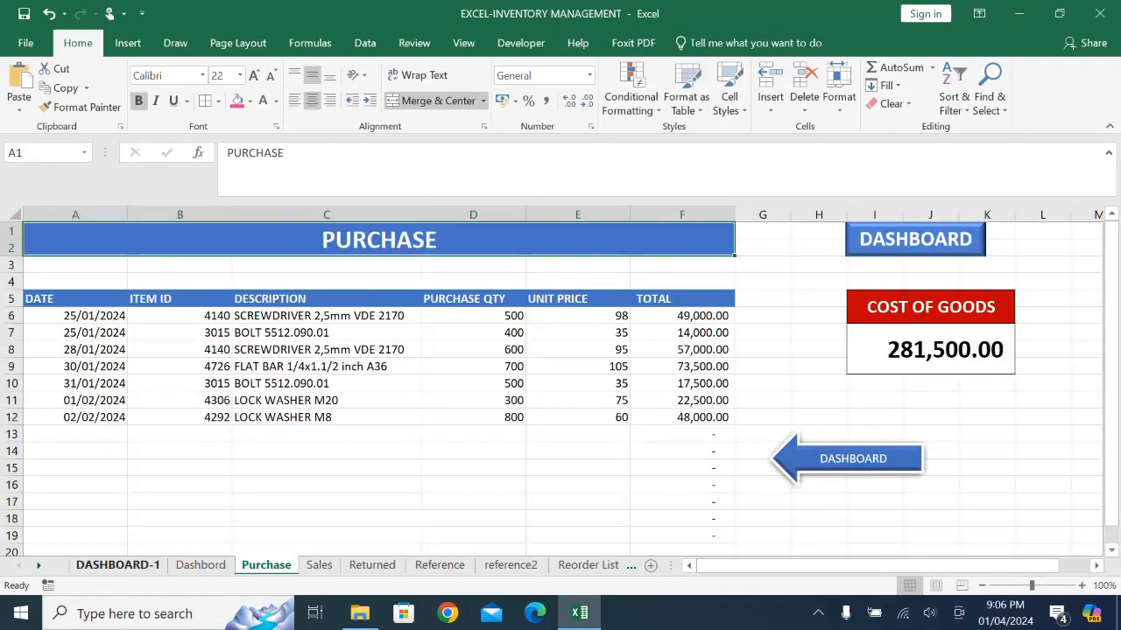
{"action": "left_click", "coordinate": [924, 239]}
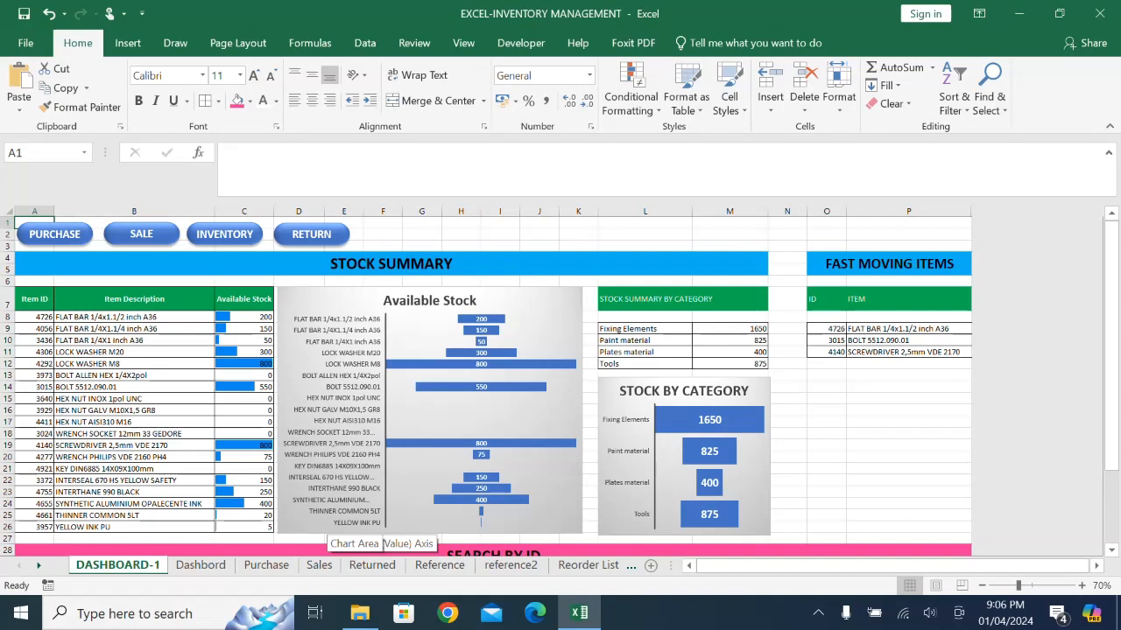
- Open the Visual Basic editor from the Purchase sheet and set the Inventory sheet's Visible property to -1 - xlSheetVisible
{"action": "right_click", "coordinate": [265, 564]}
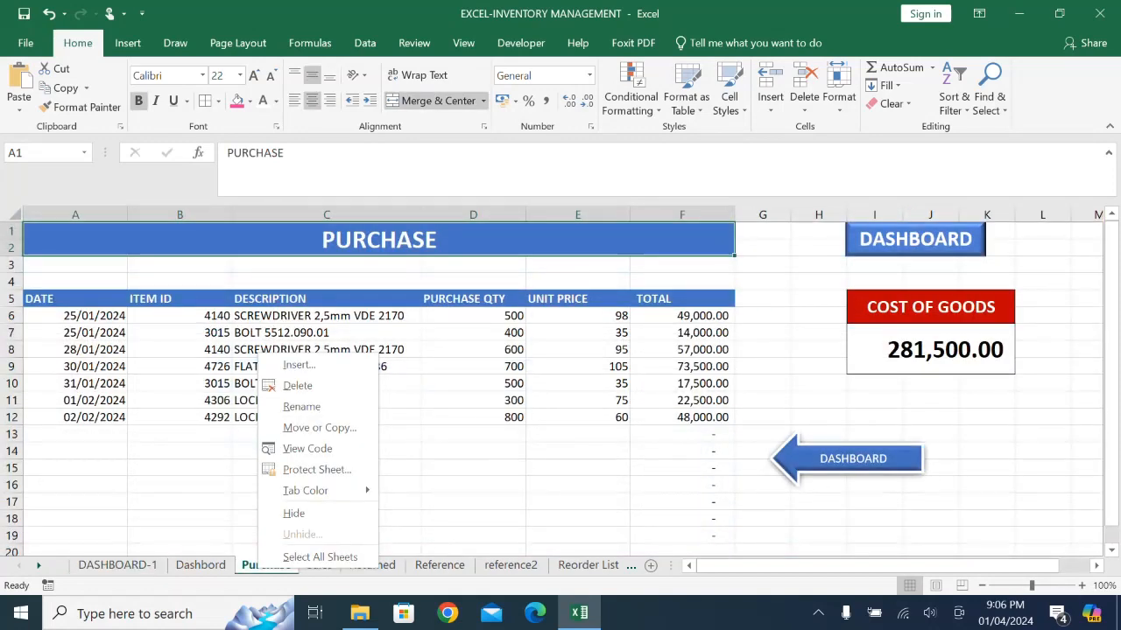
{"action": "left_click", "coordinate": [307, 448]}
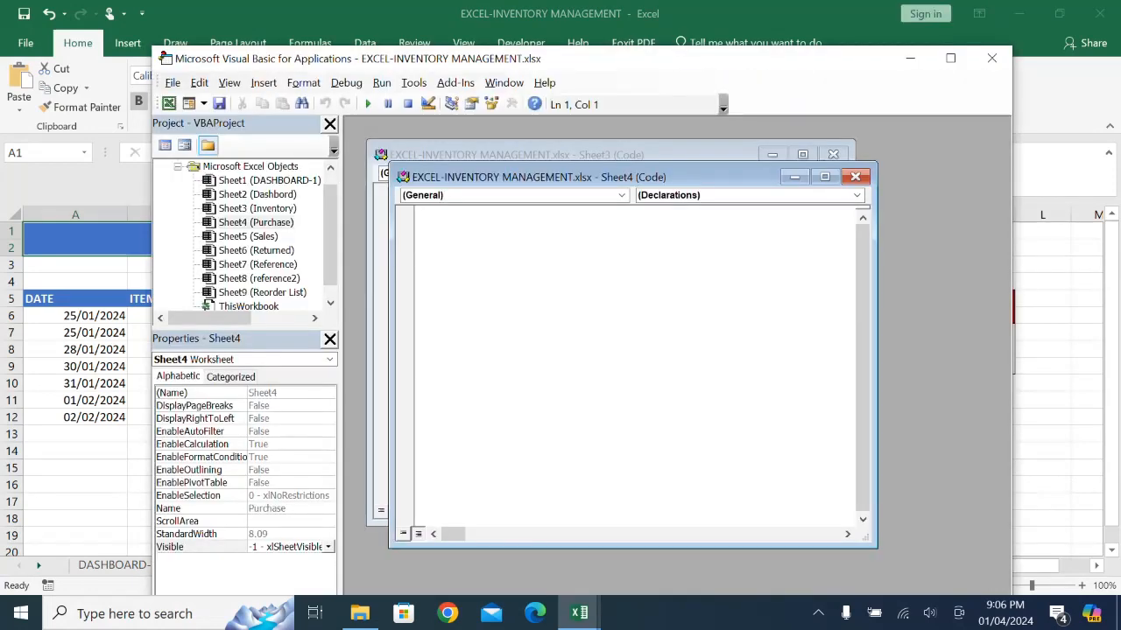
{"action": "left_click", "coordinate": [258, 208]}
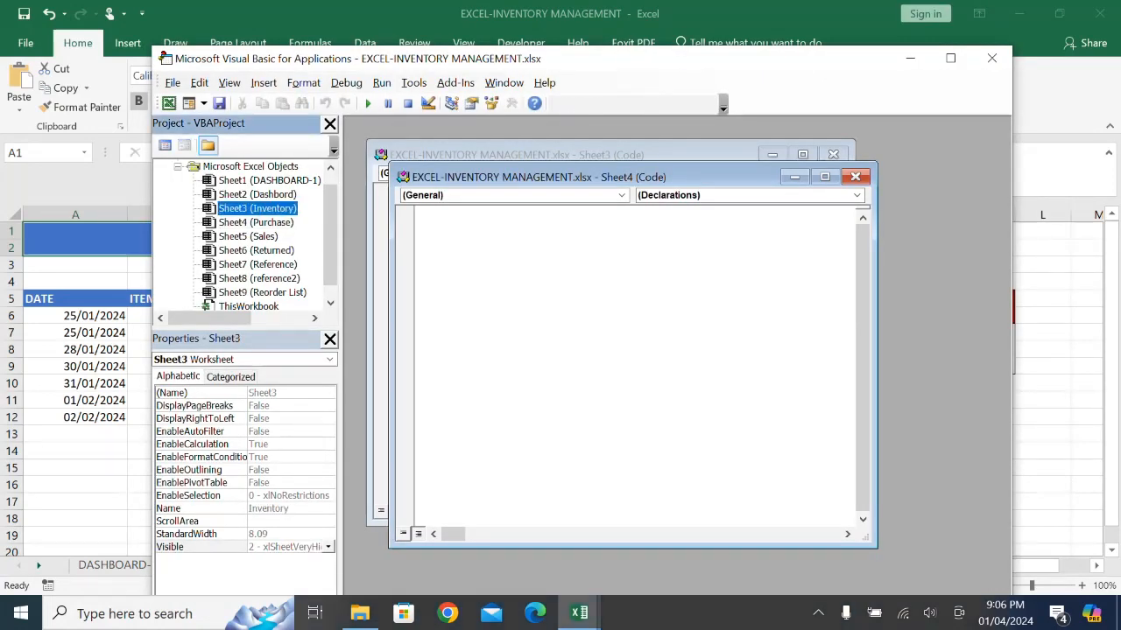
{"action": "left_click", "coordinate": [328, 547]}
{"action": "left_click", "coordinate": [289, 559]}
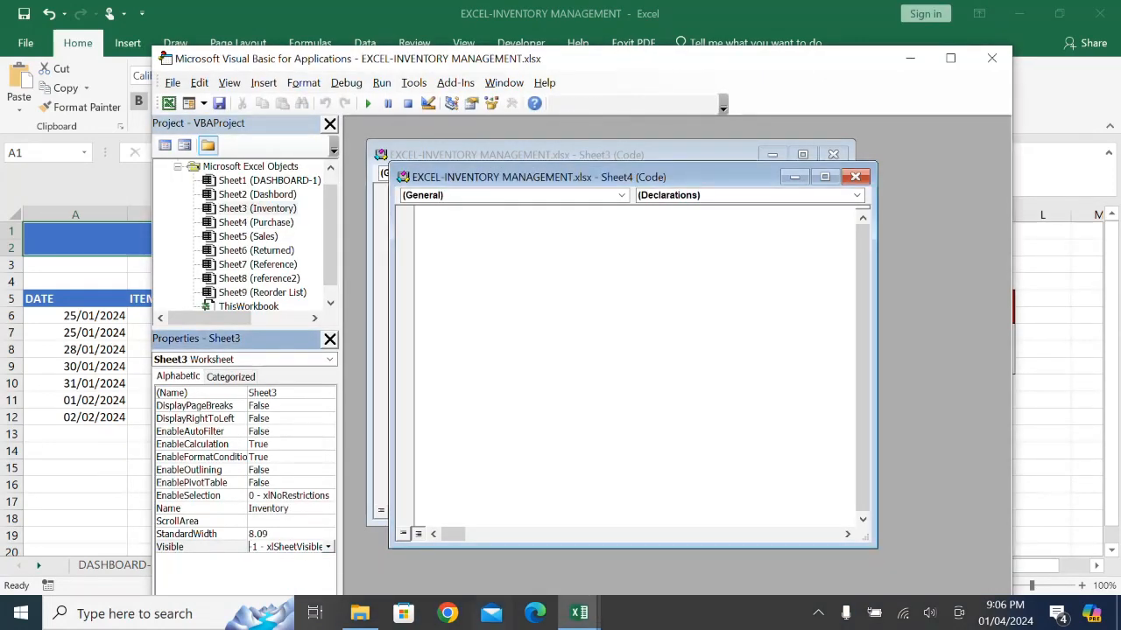
- Close the Visual Basic editor and test the INVENTORY shape's link on DASHBOARD-1, returning through the DASHBOARD arrow on the Inventory sheet
{"action": "left_click", "coordinate": [992, 57]}
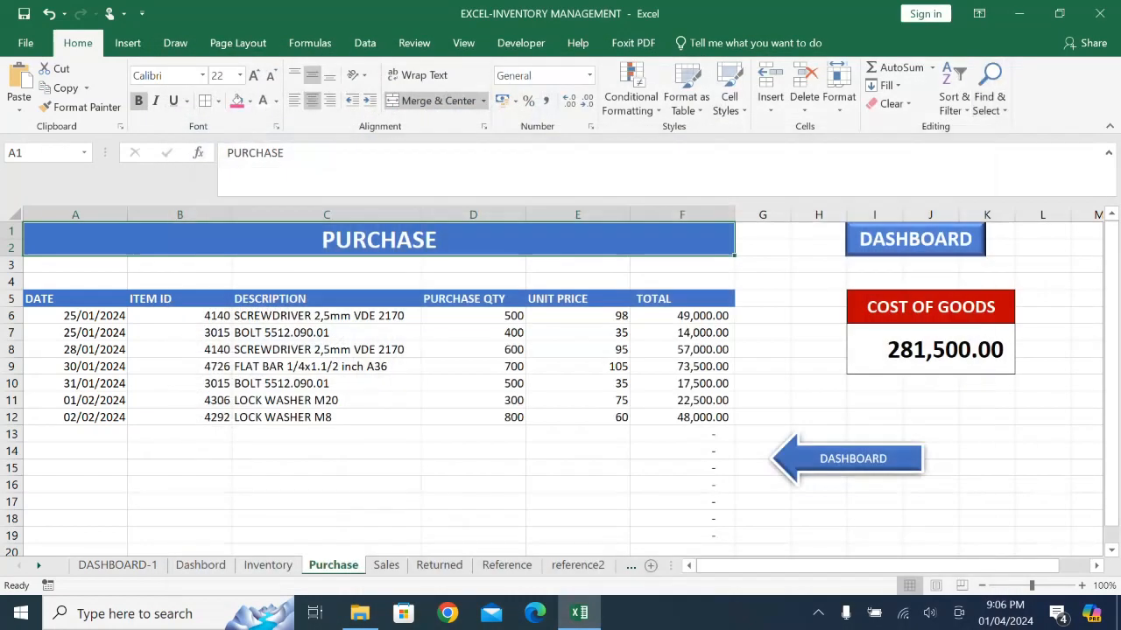
{"action": "left_click", "coordinate": [117, 566]}
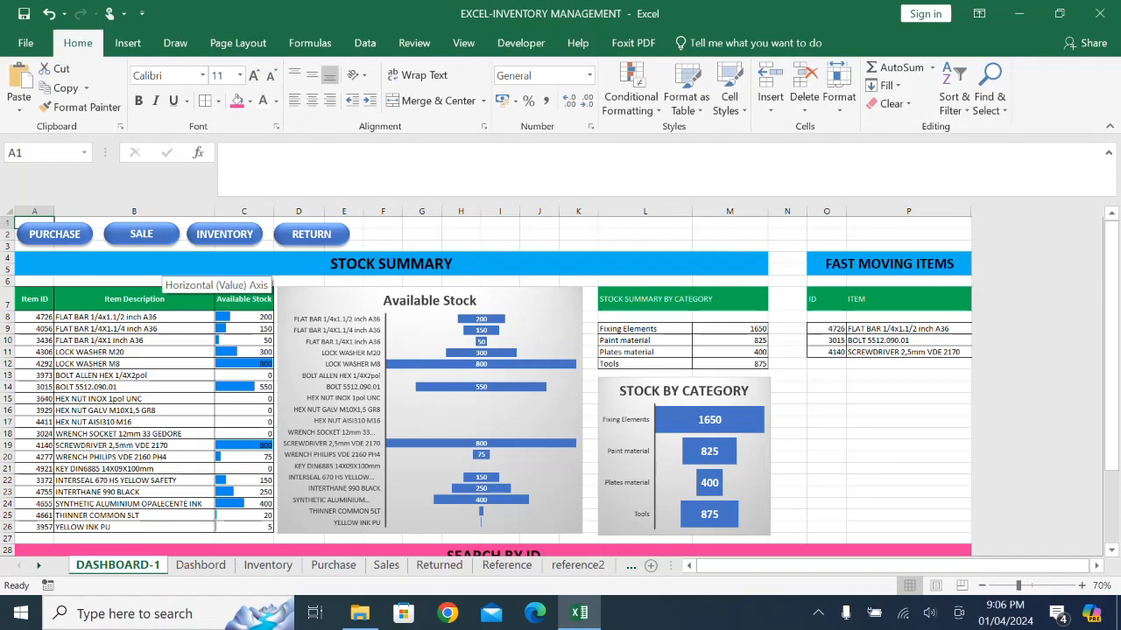
{"action": "left_click", "coordinate": [225, 235]}
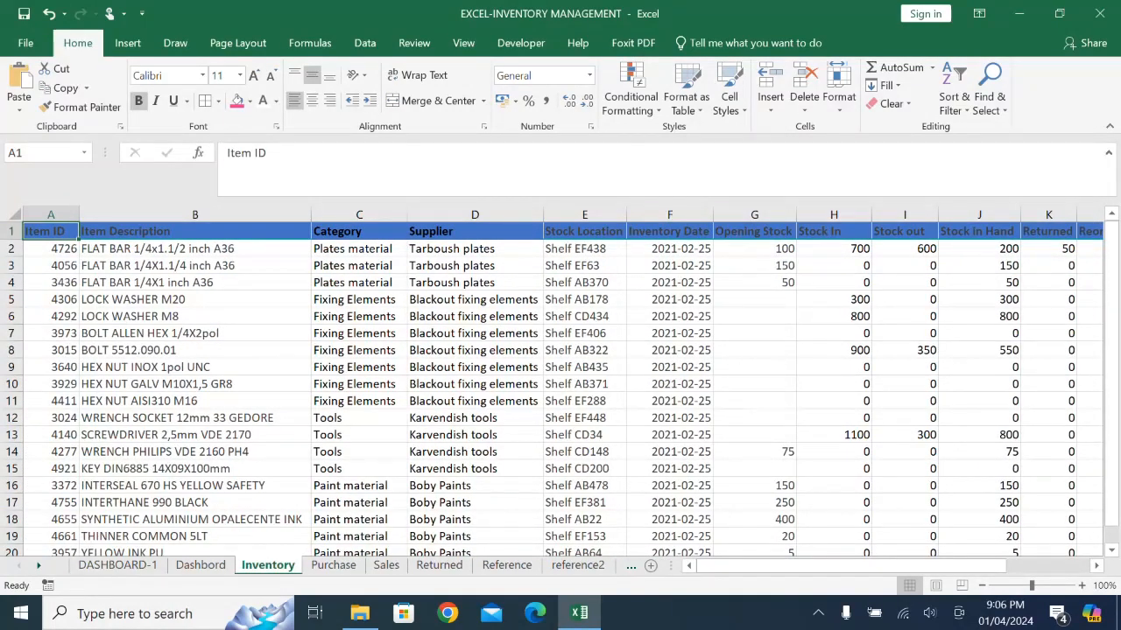
{"action": "left_click_drag", "start_coordinate": [762, 565], "coordinate": [845, 566]}
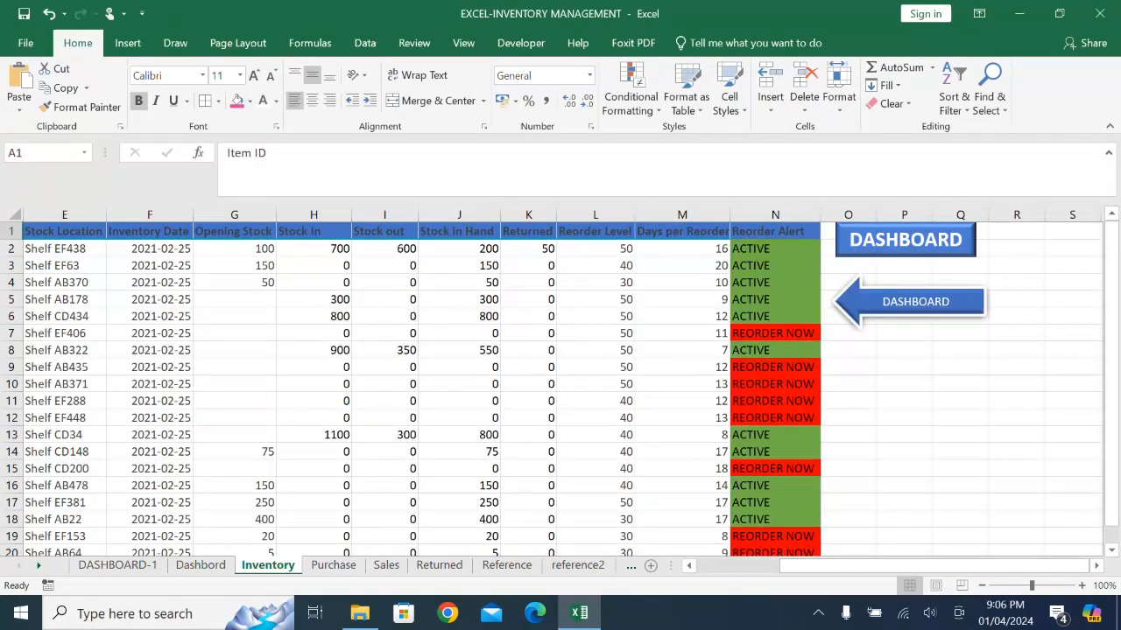
{"action": "left_click", "coordinate": [915, 301]}
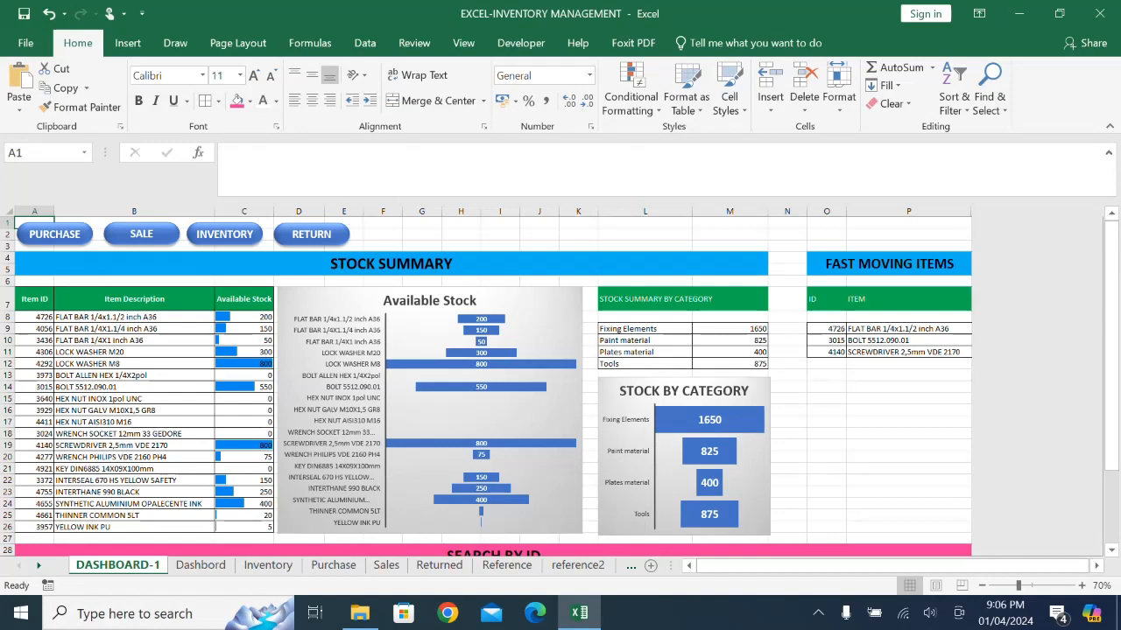
- Test the PURCHASE shape's link on DASHBOARD-1 and return through the rectangular DASHBOARD button on the Purchase sheet
{"action": "left_click", "coordinate": [70, 235]}
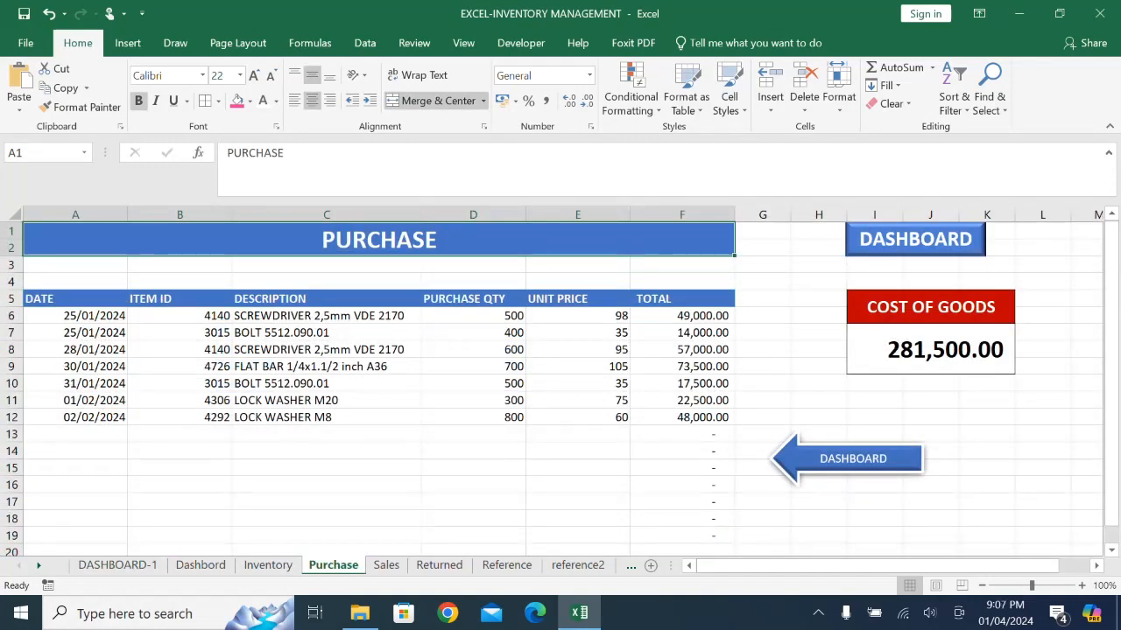
{"action": "left_click", "coordinate": [915, 239]}
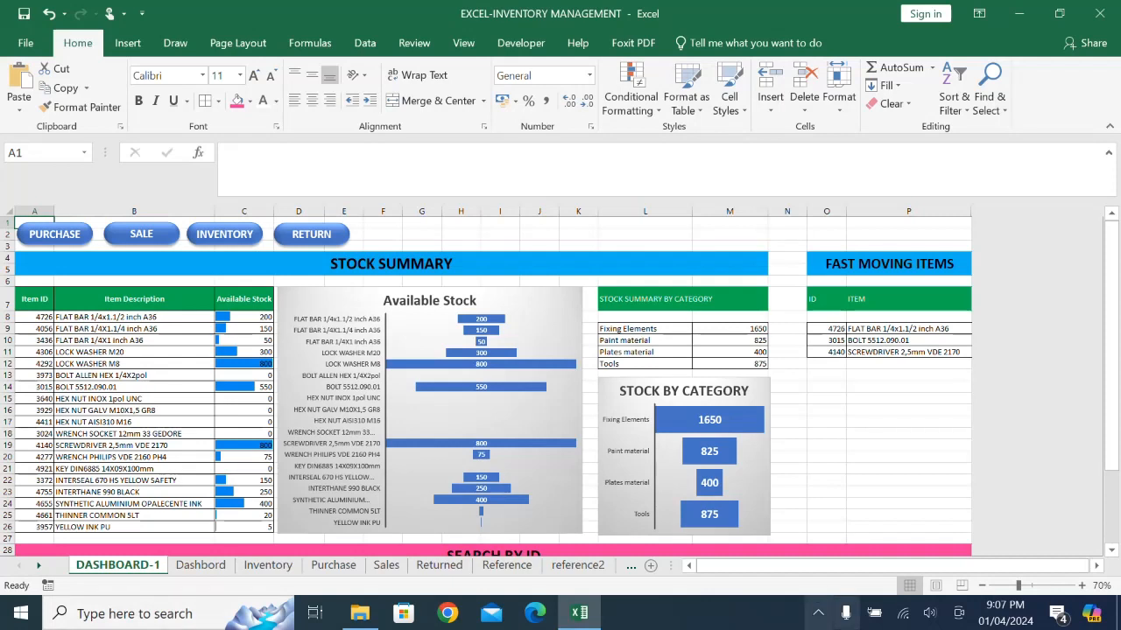
{"action": "left_click", "coordinate": [818, 613]}
{"action": "left_click", "coordinate": [835, 543]}
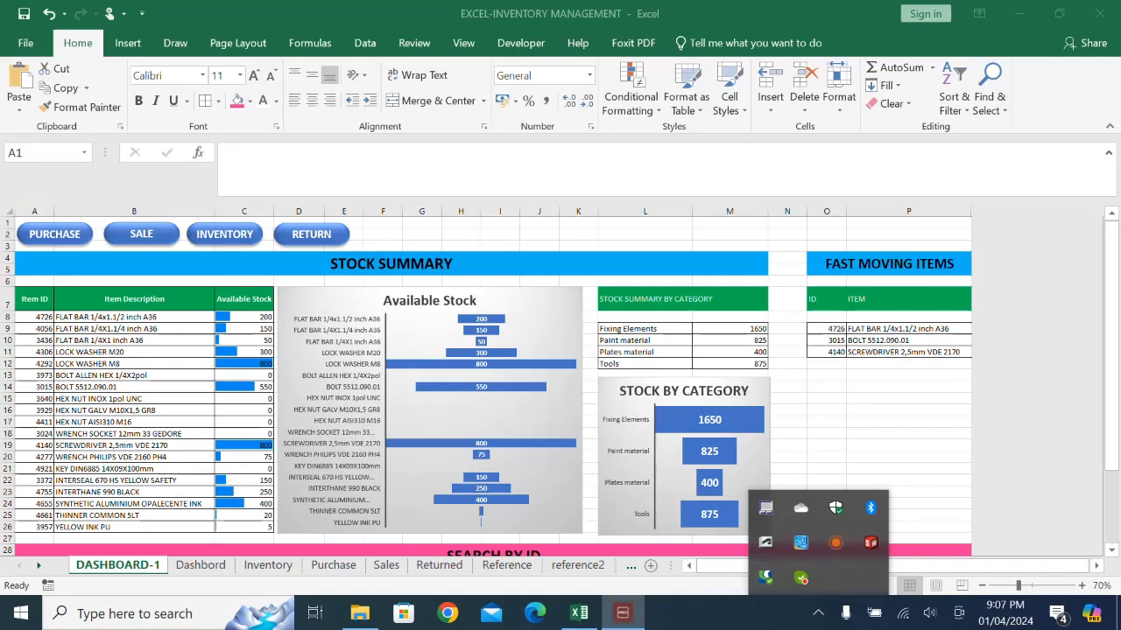